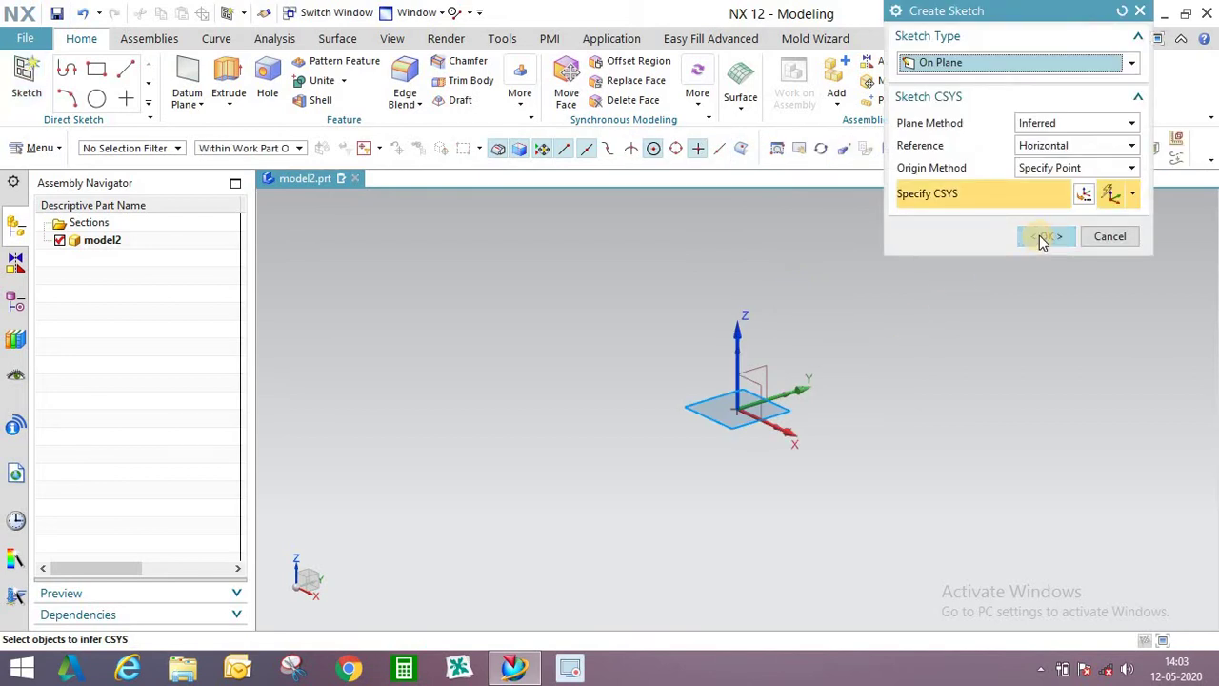
Sketch a 200 mm diameter circle centred on the origin of the XY plane and finish the sketch.
left_click(1045, 237)
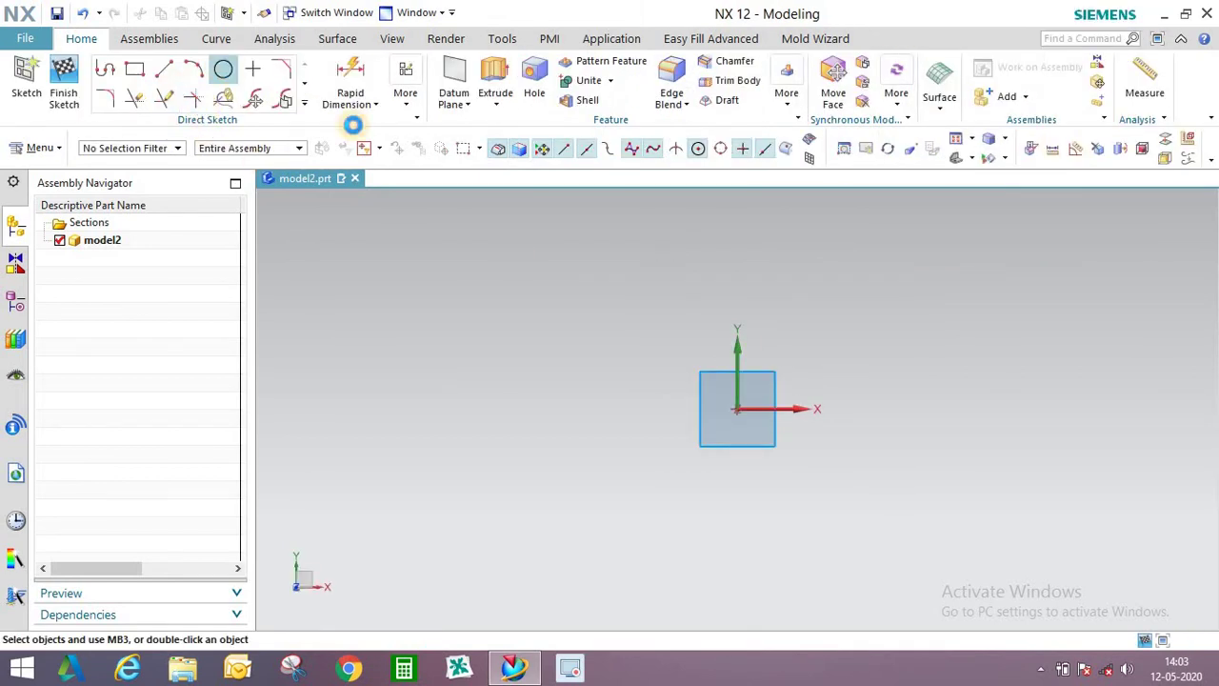
left_click(737, 409)
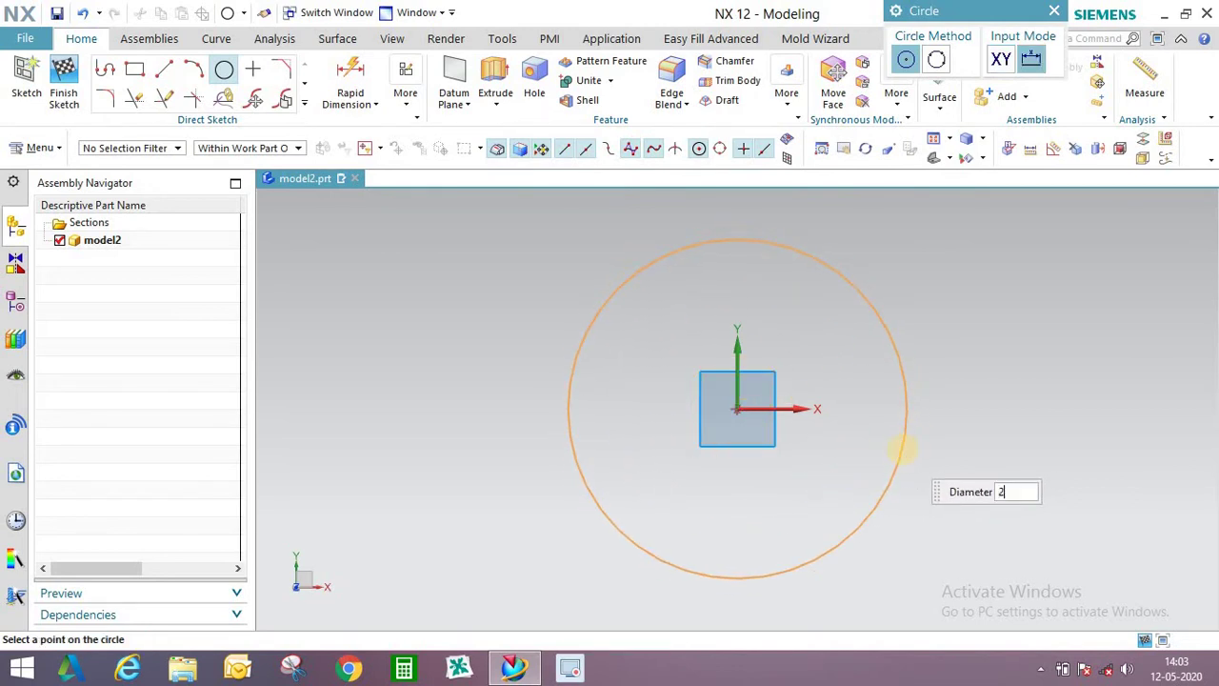
type("200")
key("Return")
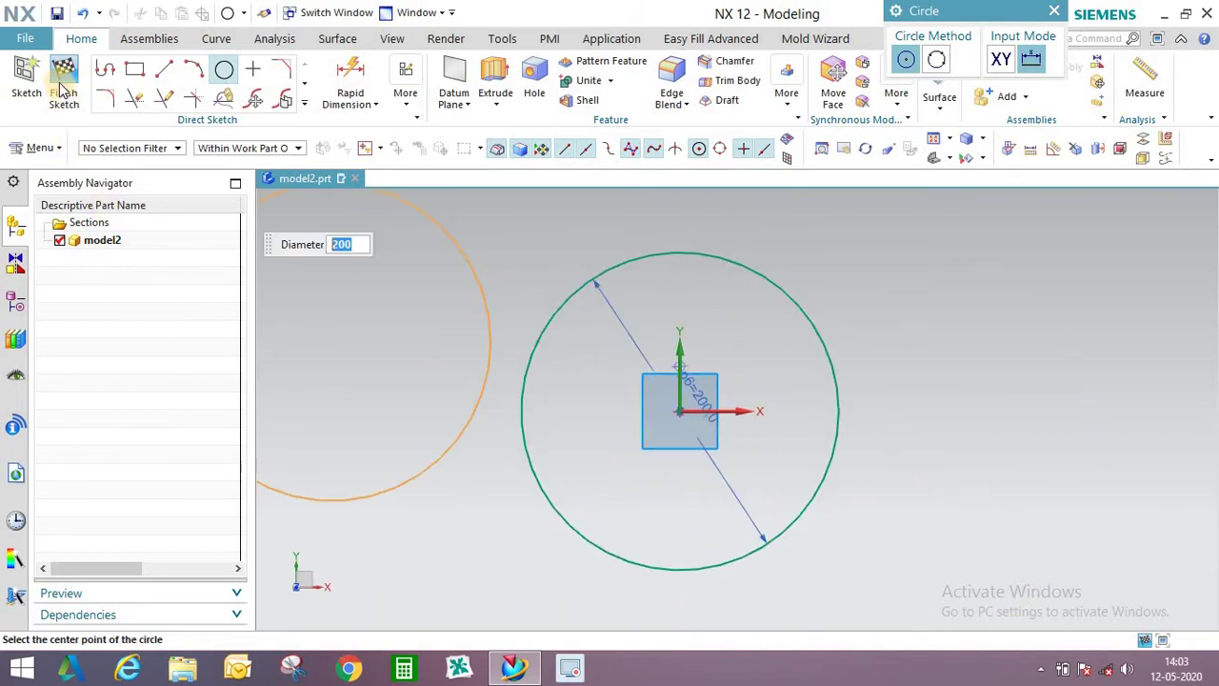
key("ctrl+q")
Select the sketched circle as the Extrude section and set the extrusion direction along the Z axis.
mouse_move(428, 384)
middle_mouse_down()
mouse_move(518, 348)
mouse_move(529, 358)
middle_mouse_up()
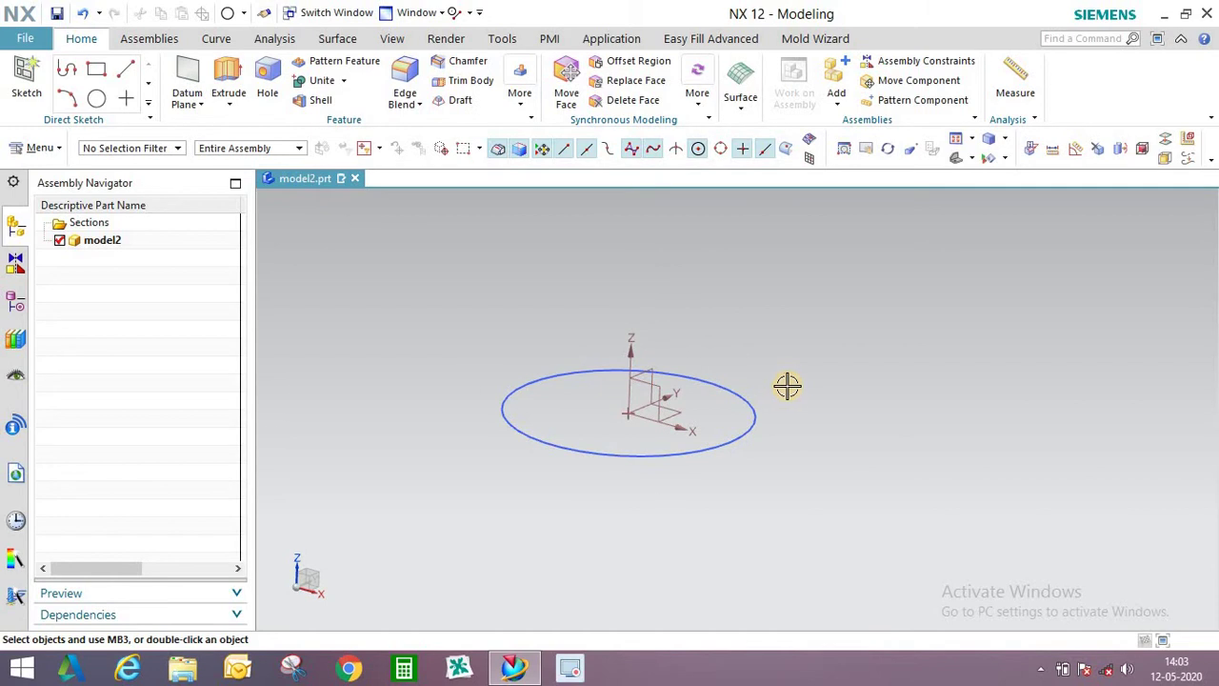
middle_click_drag(778, 360, 758, 366)
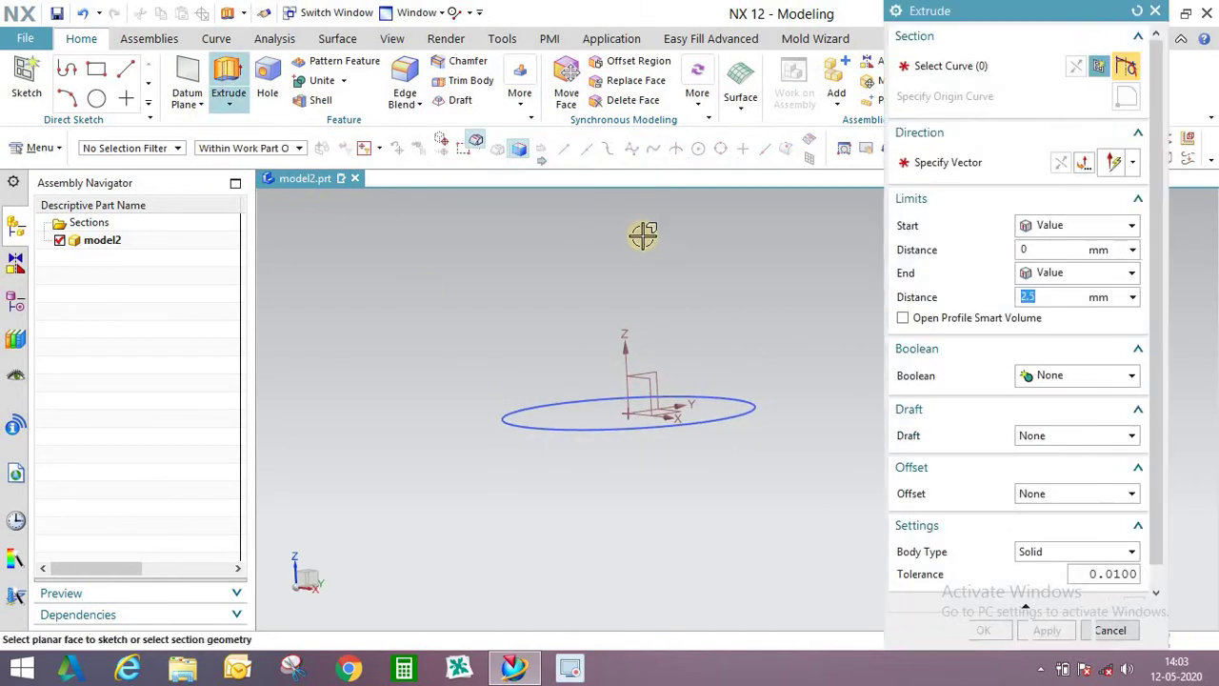
left_click(583, 149)
left_click(546, 159)
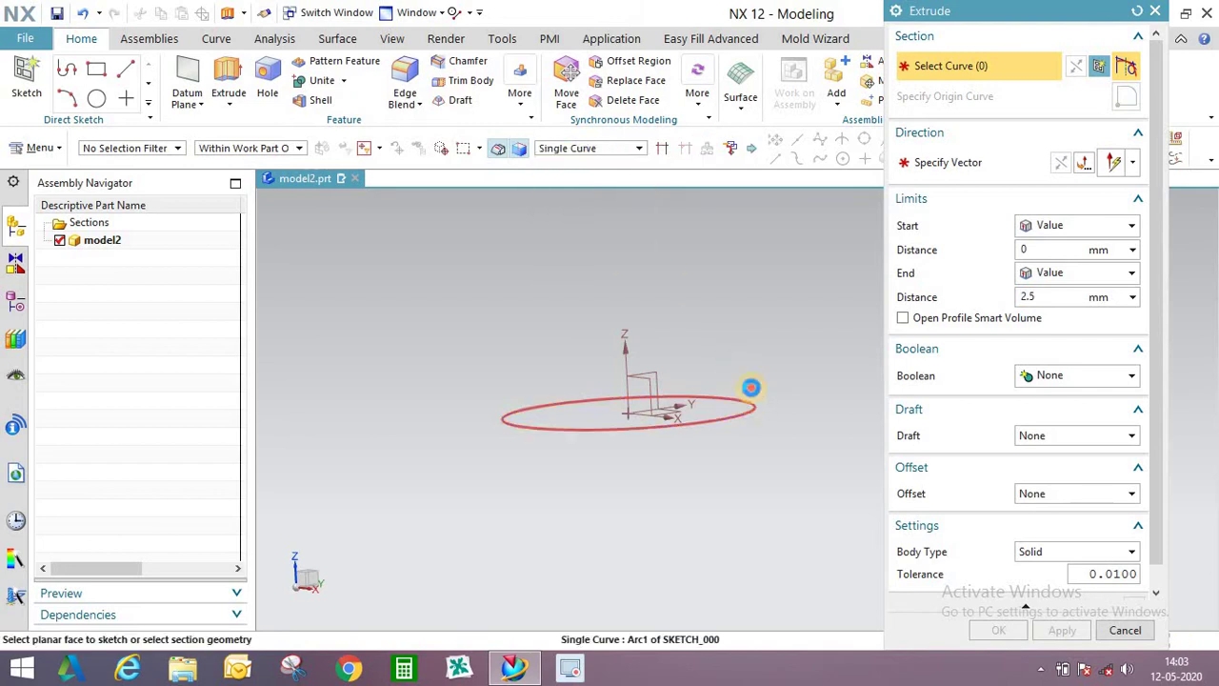
left_click(751, 408)
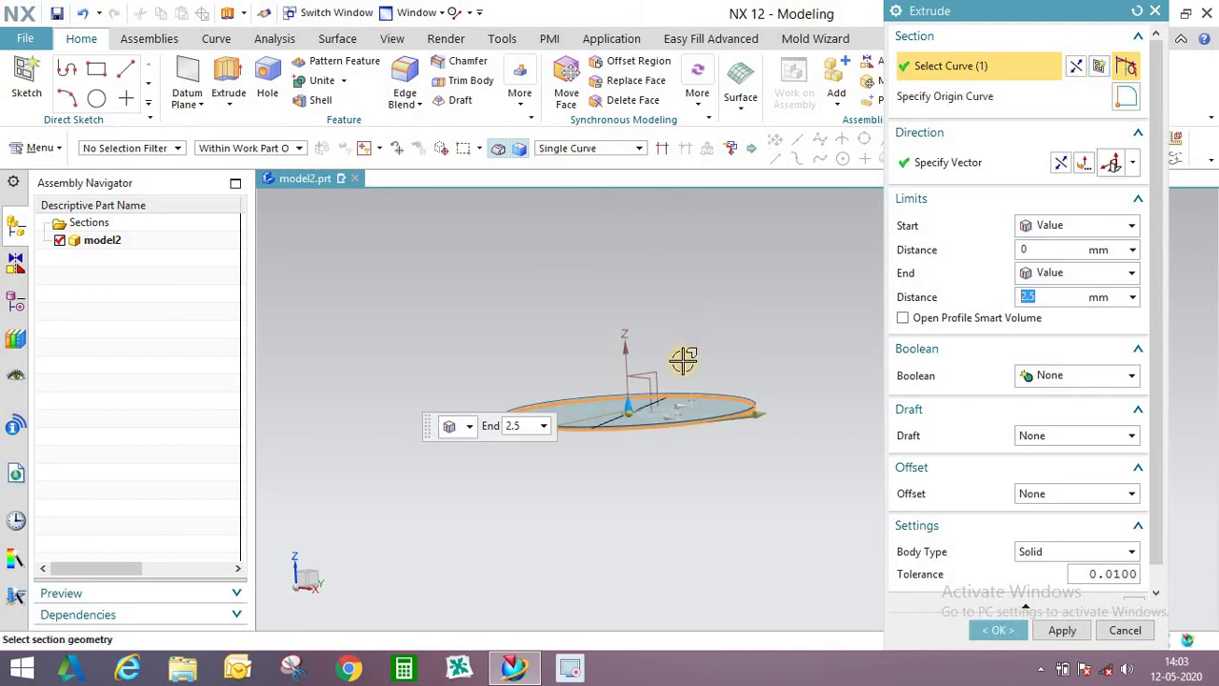
left_click(1133, 164)
left_click(636, 405)
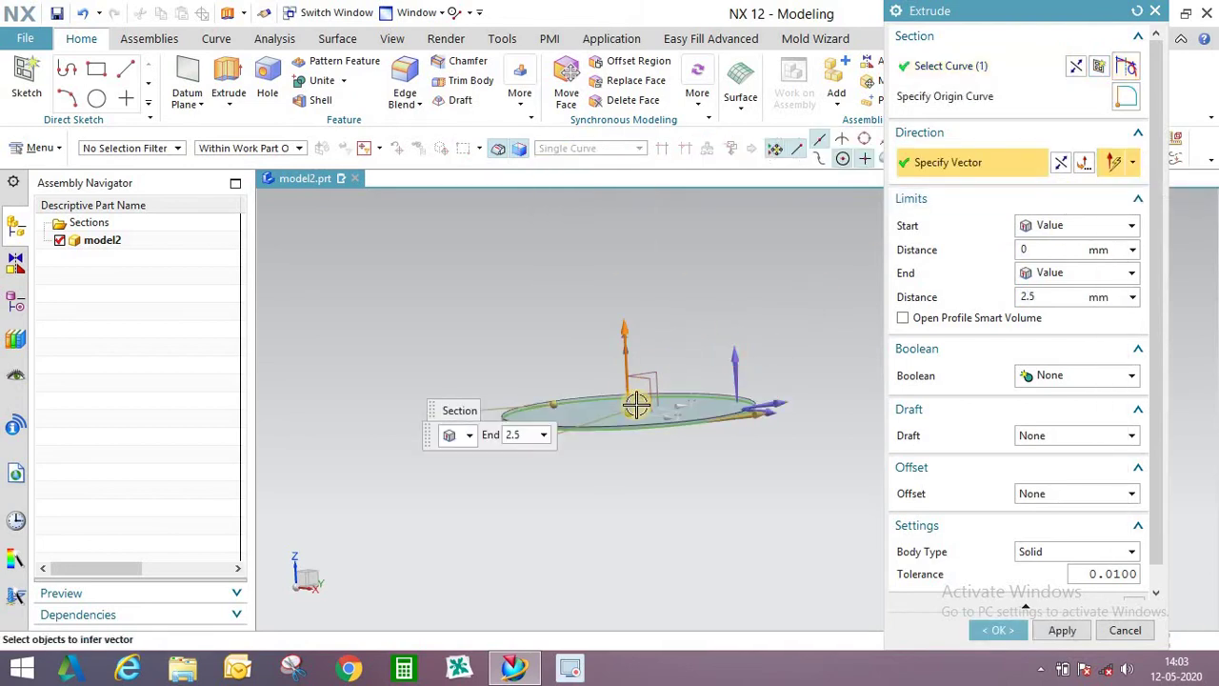
Set the extrusion's end distance to 200 mm and create the solid cylinder.
left_click_drag(625, 321, 619, 238)
scroll(575, 460, "down", 2)
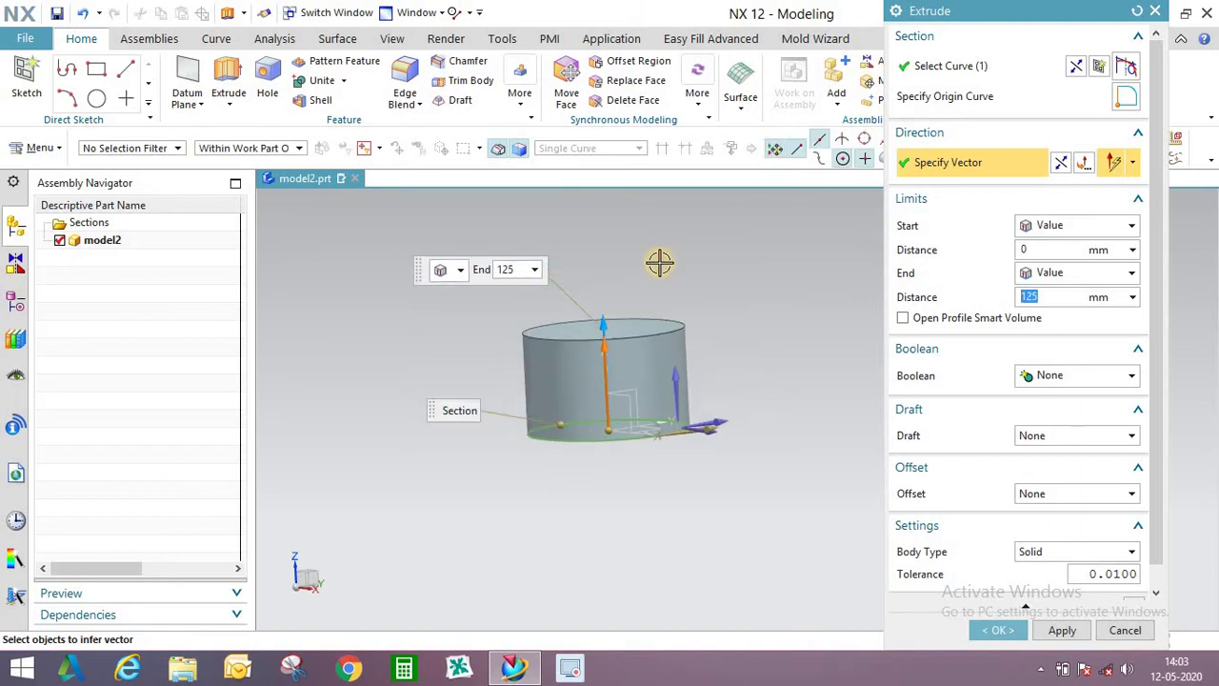
left_click_drag(603, 326, 610, 273)
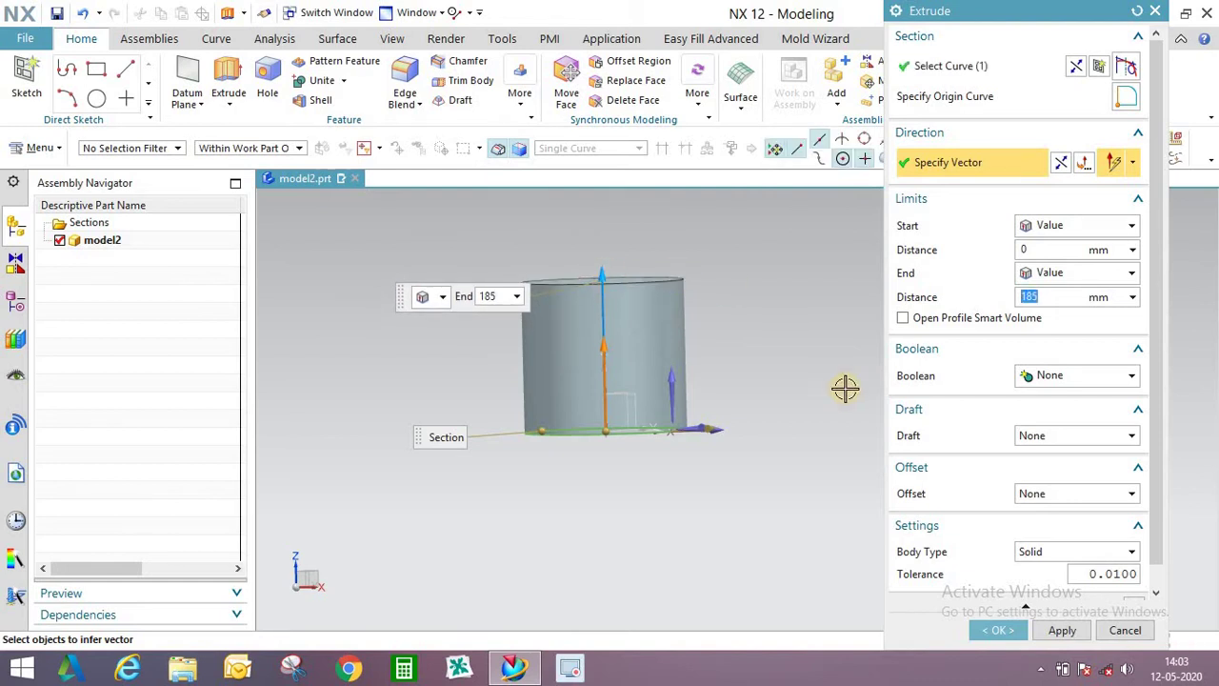
type("20")
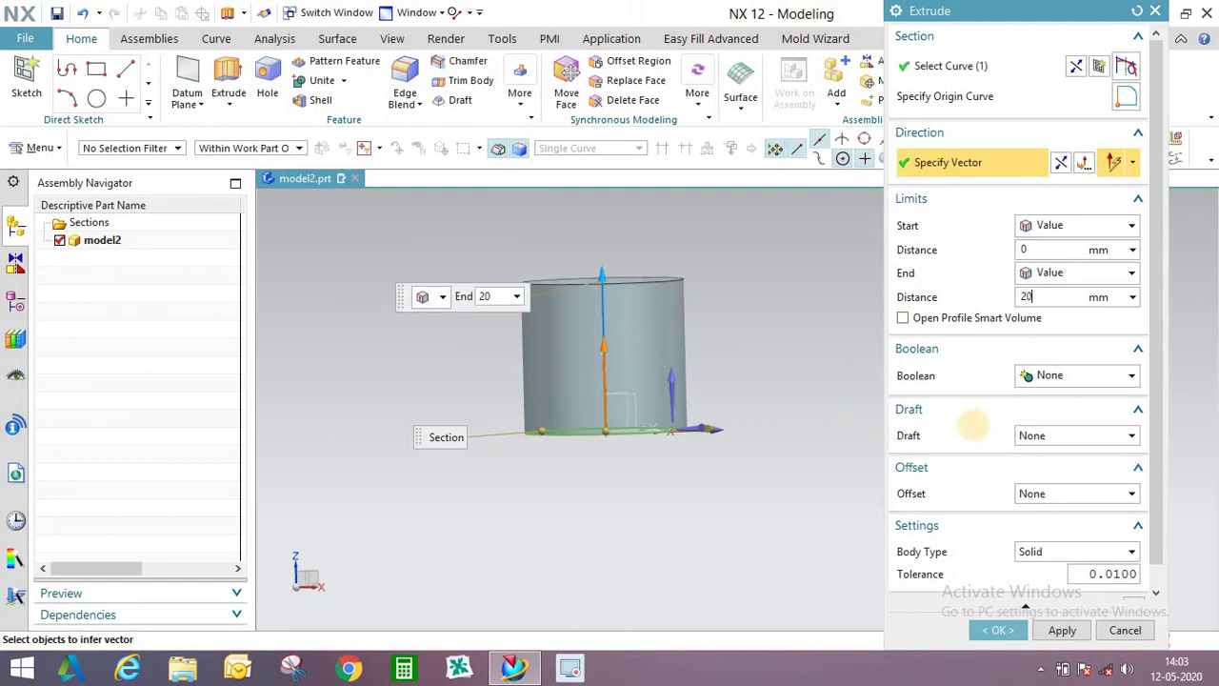
type("0")
key("Return")
middle_click(927, 551)
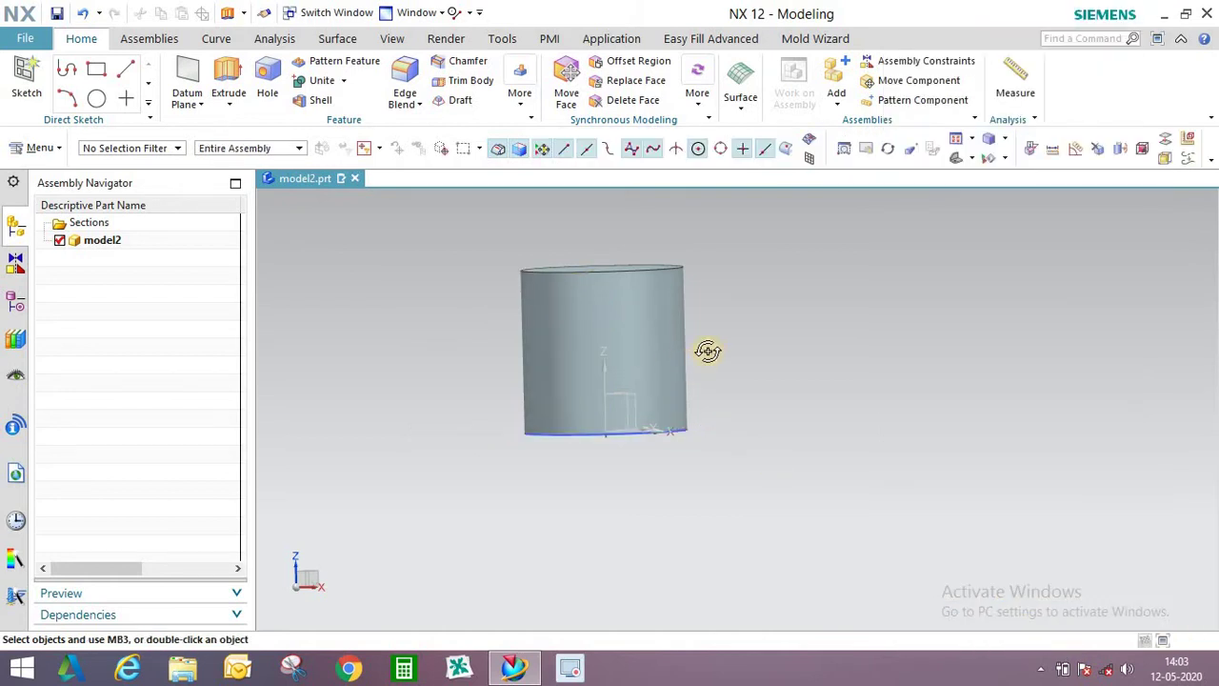
Trim the cylinder in half with a new plane through the centre of its top face, normal to the Y axis.
middle_click_drag(708, 354, 708, 299)
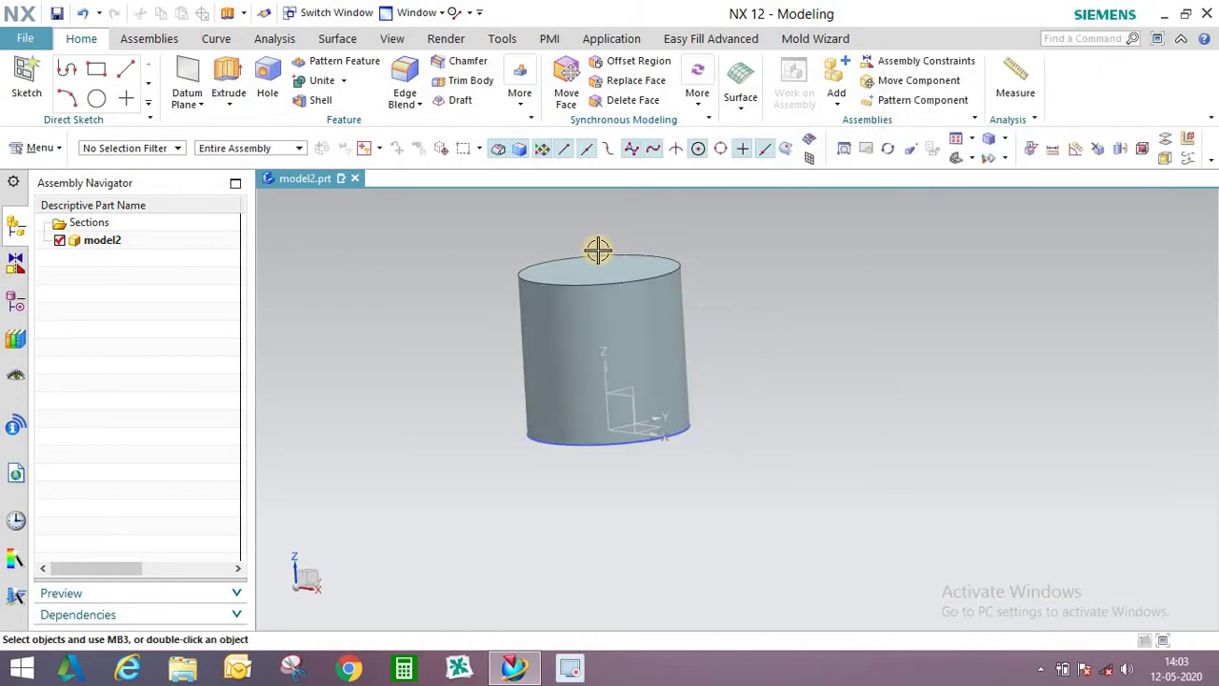
scroll(610, 248, "up", 2)
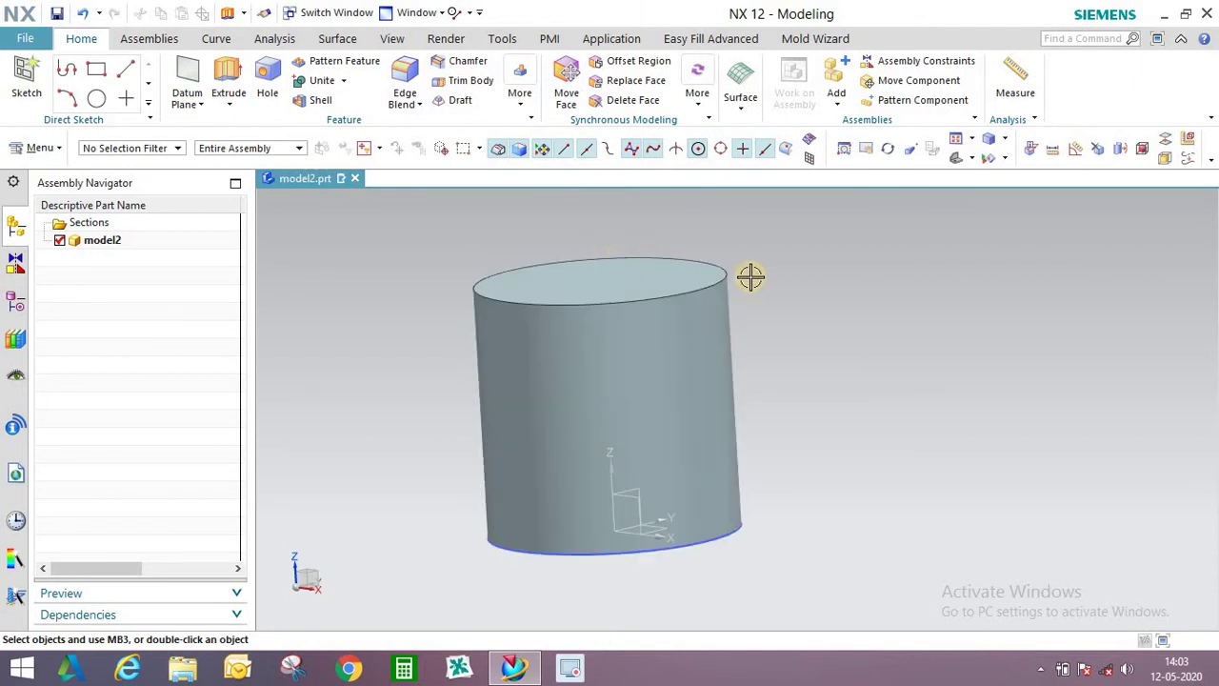
middle_click_drag(744, 305, 738, 353)
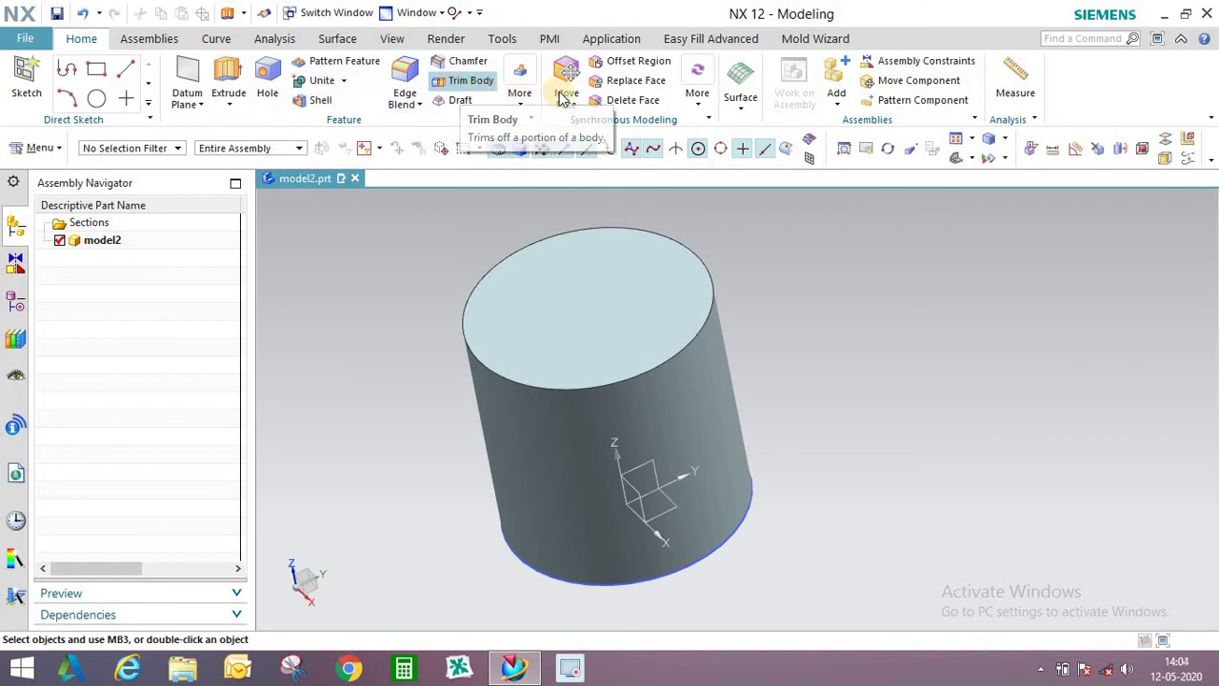
left_click(470, 80)
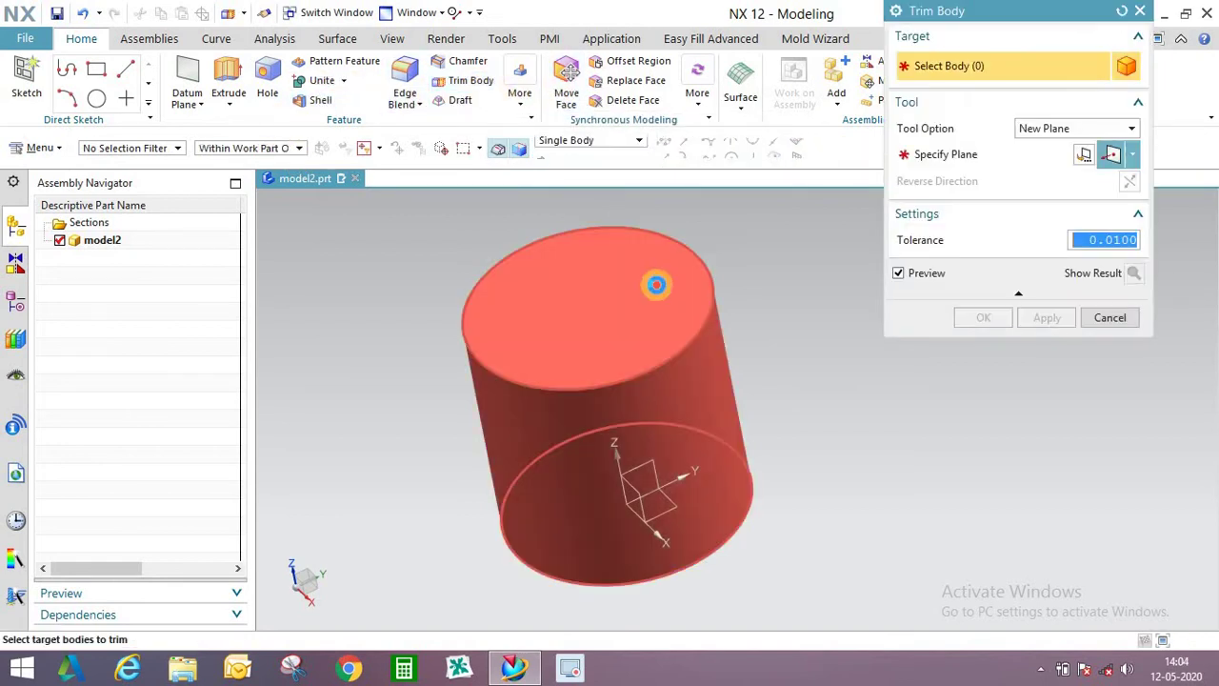
left_click(656, 284)
left_click(997, 155)
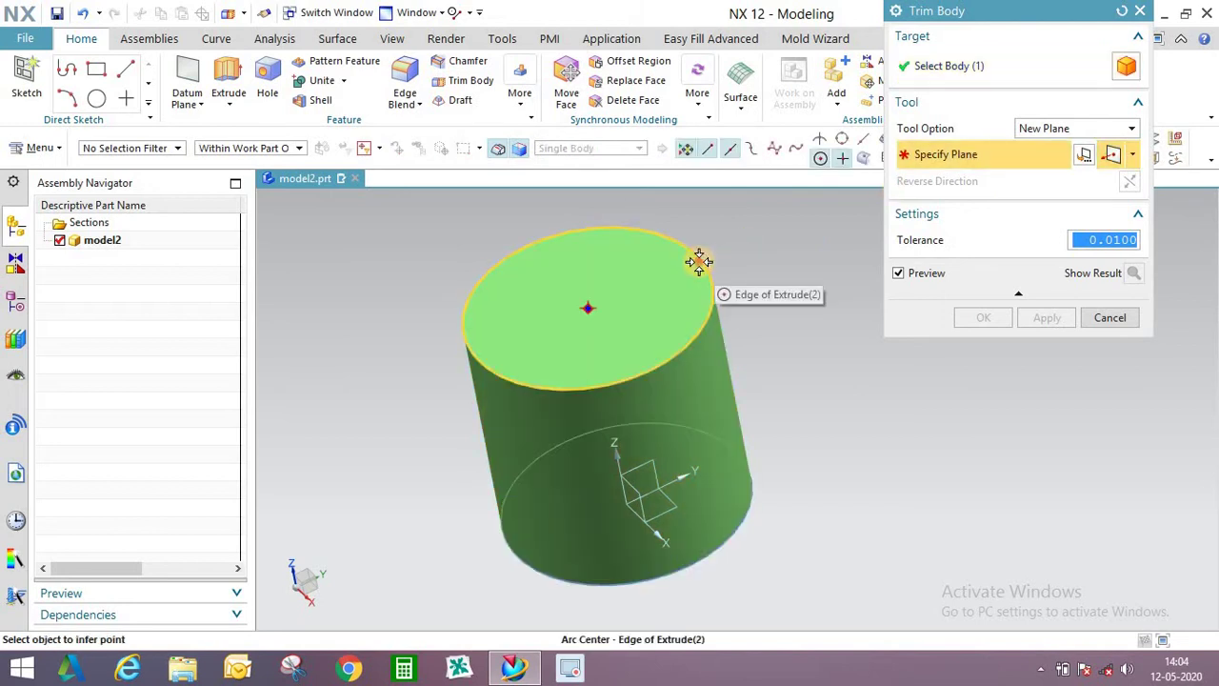
left_click(699, 262)
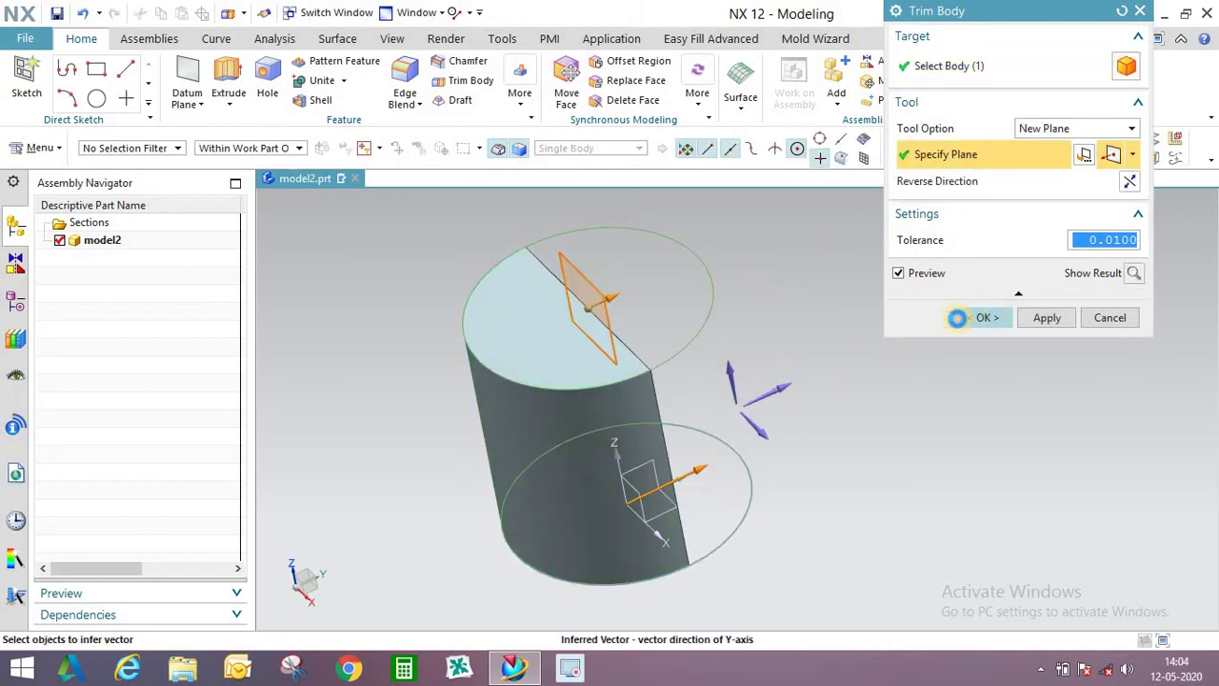
left_click(990, 316)
Start a sketch on the flat cut face of the half cylinder.
middle_click_drag(689, 330, 656, 332)
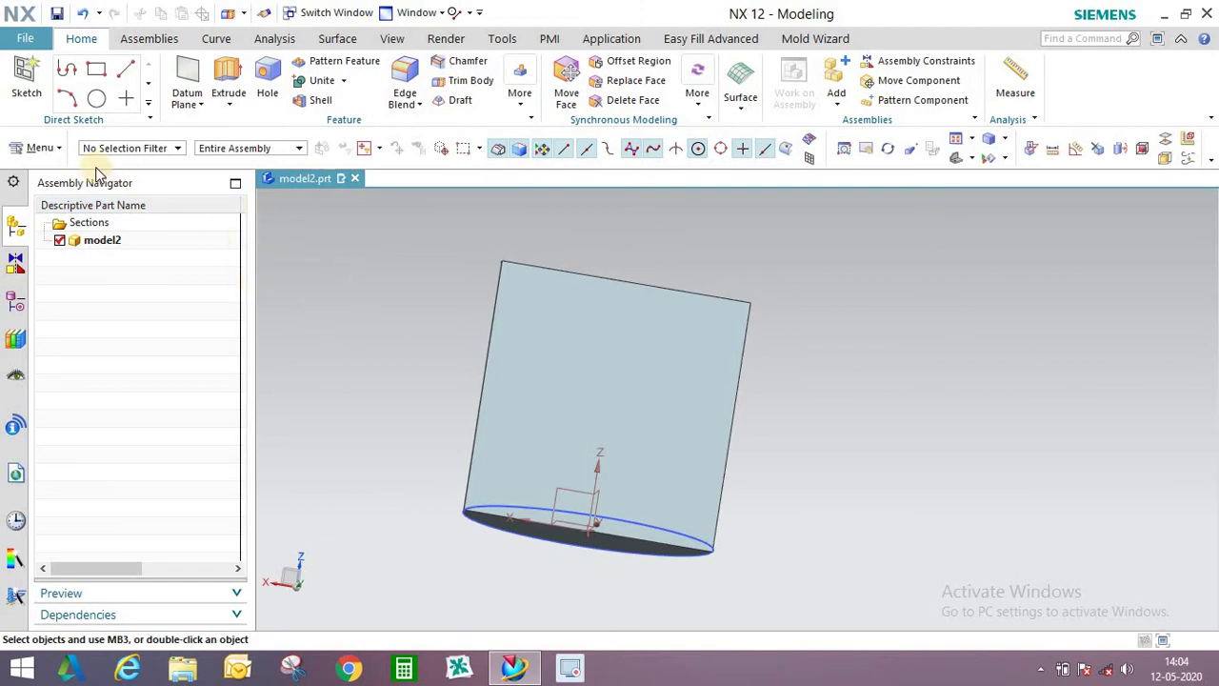
left_click(678, 338)
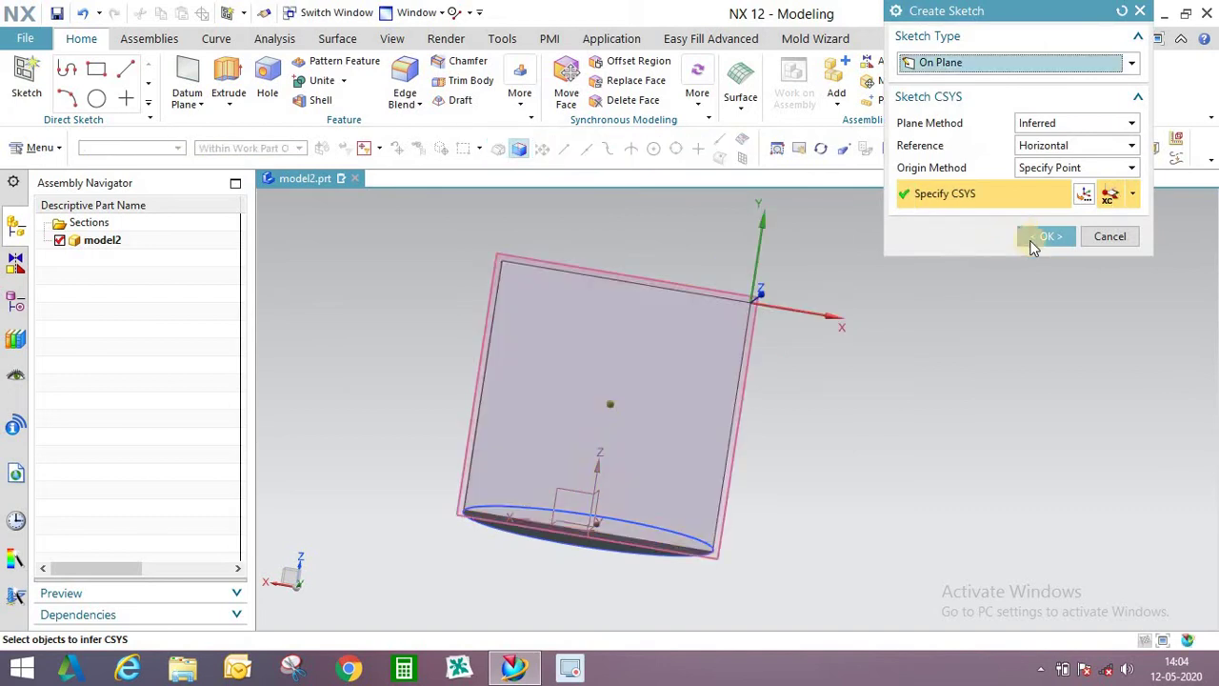
left_click(1030, 240)
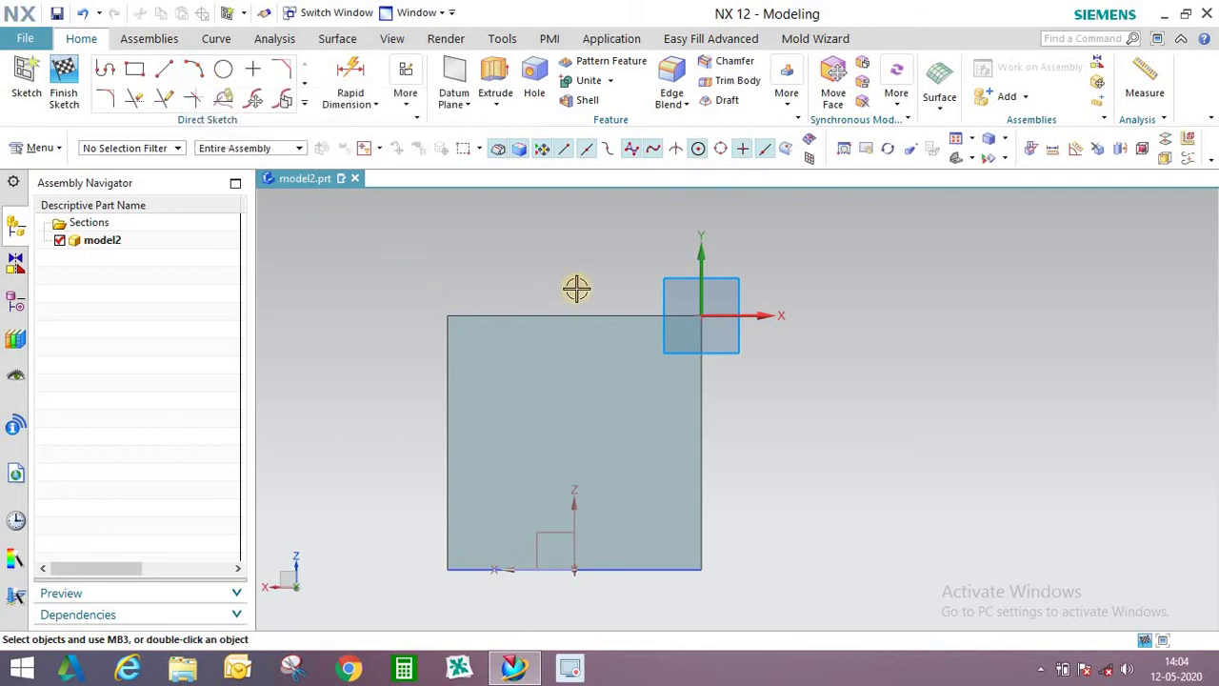
Draw a 25 mm vertical line upward from the midpoint of the cut face's top edge.
left_click(164, 72)
left_click(447, 320)
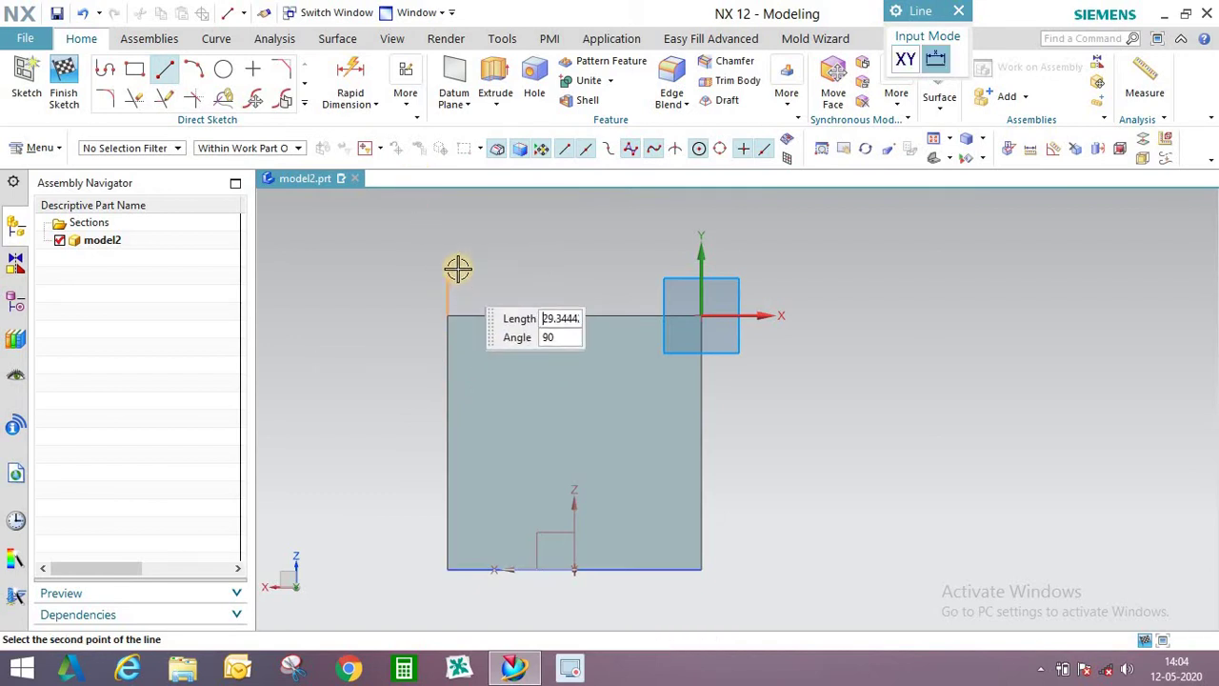
scroll(458, 268, "up", 1)
left_click(610, 323)
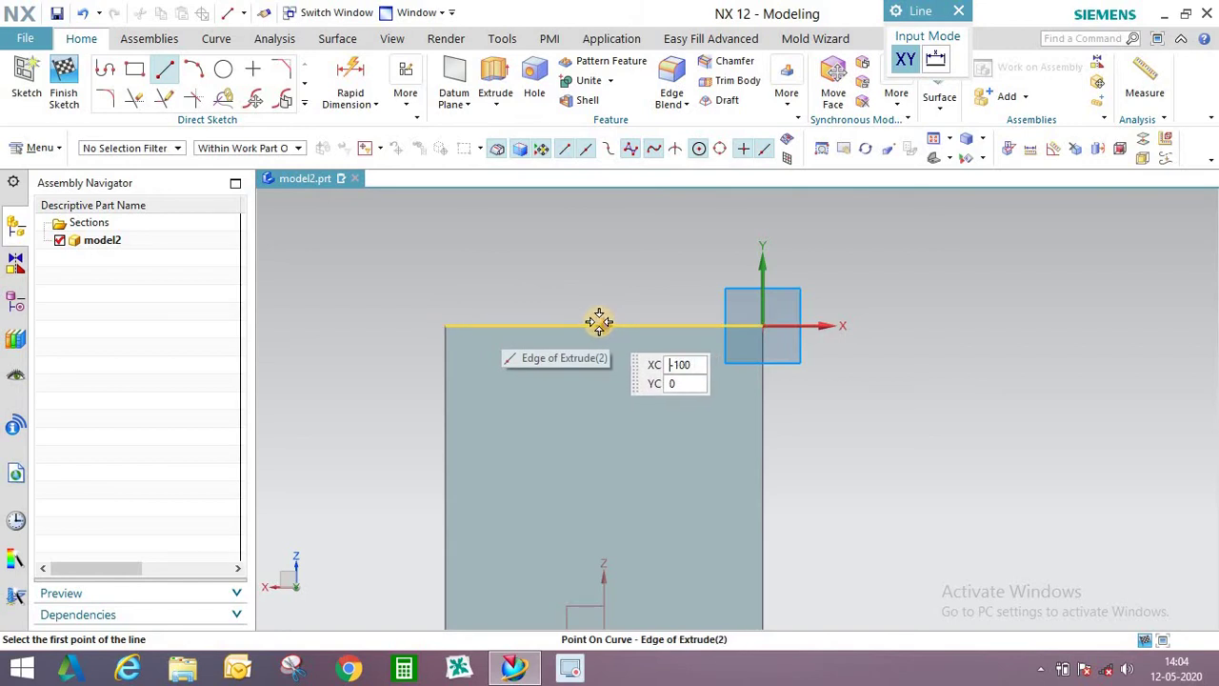
left_click(600, 321)
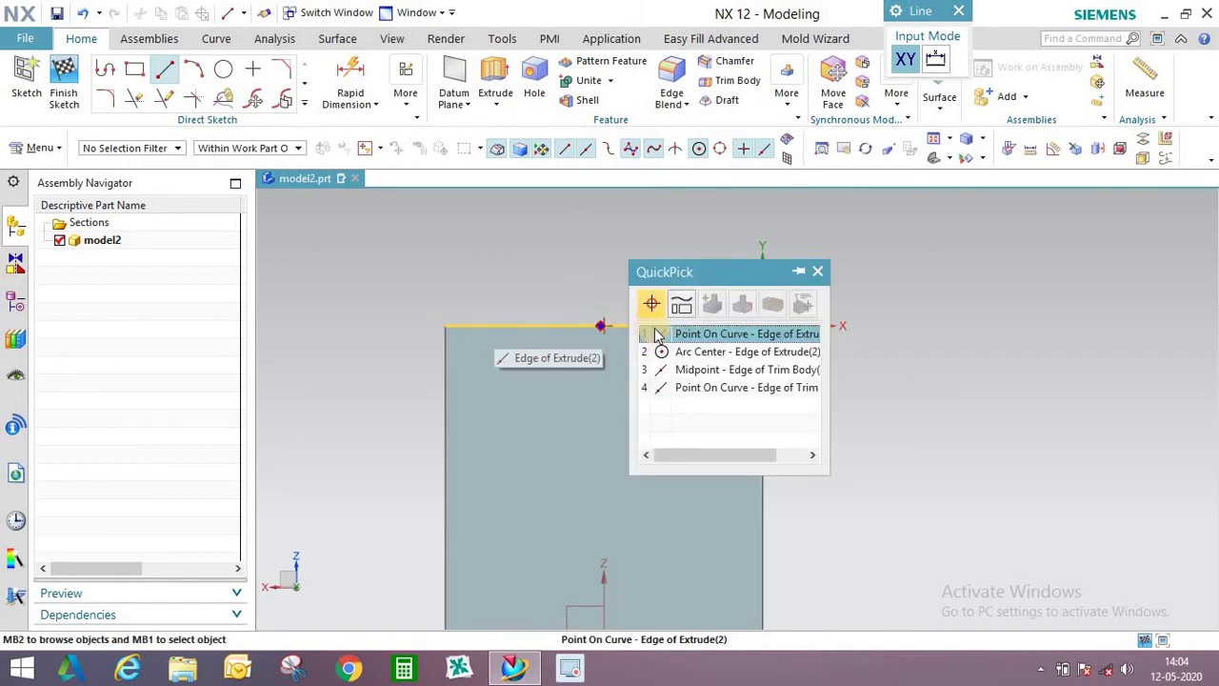
left_click(671, 348)
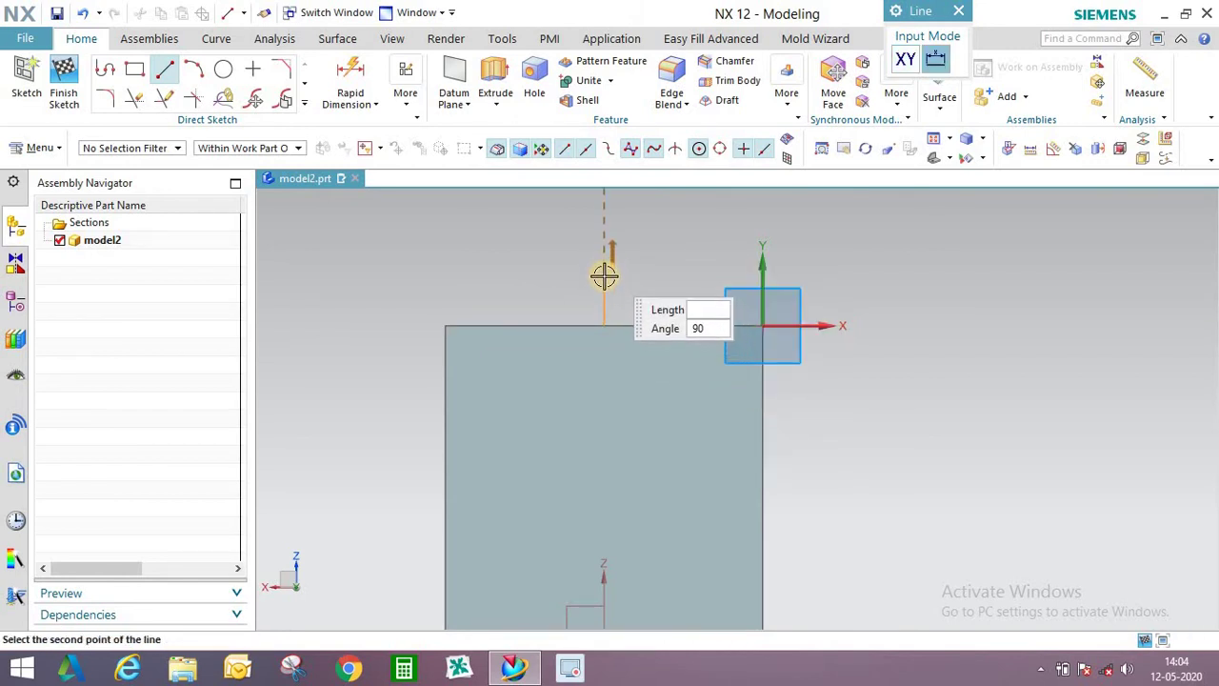
left_click(605, 288)
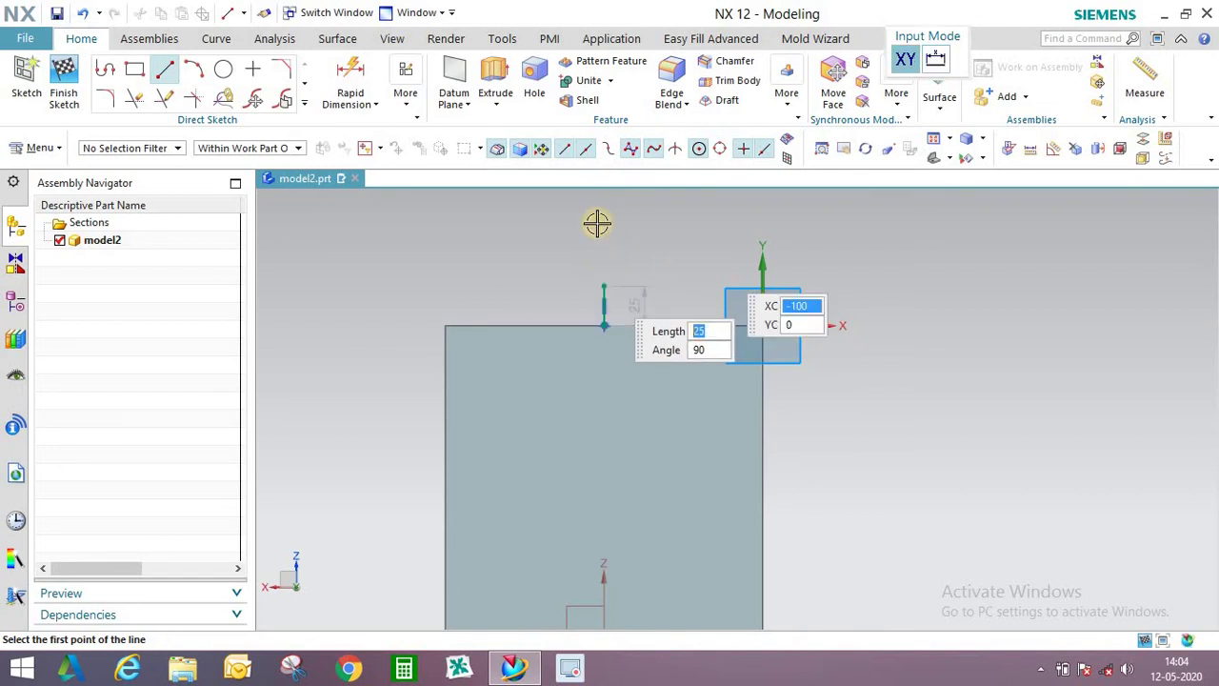
left_click(189, 67)
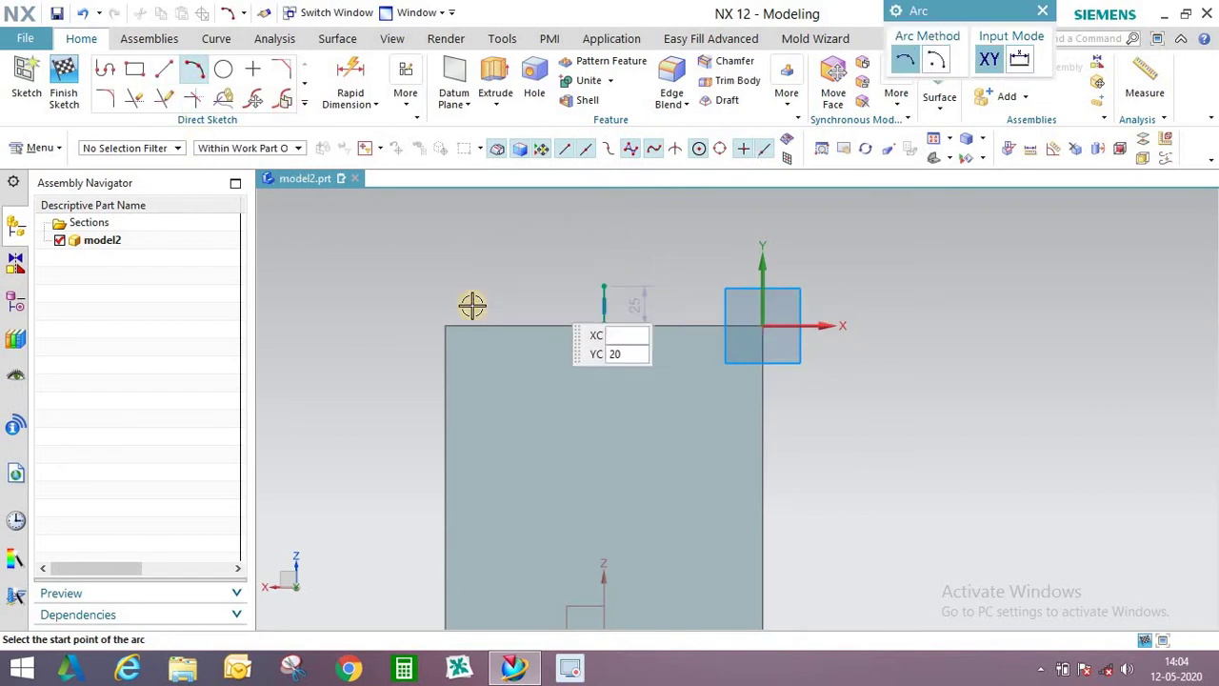
left_click(601, 284)
left_click(600, 284)
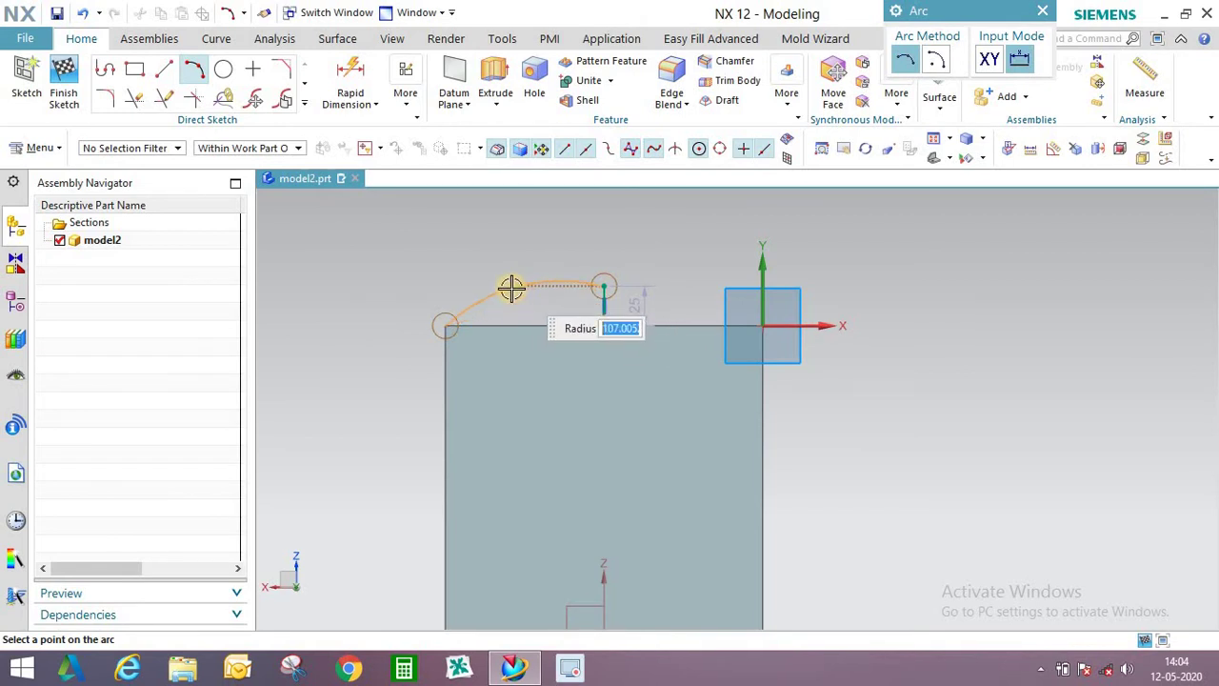
key("Escape")
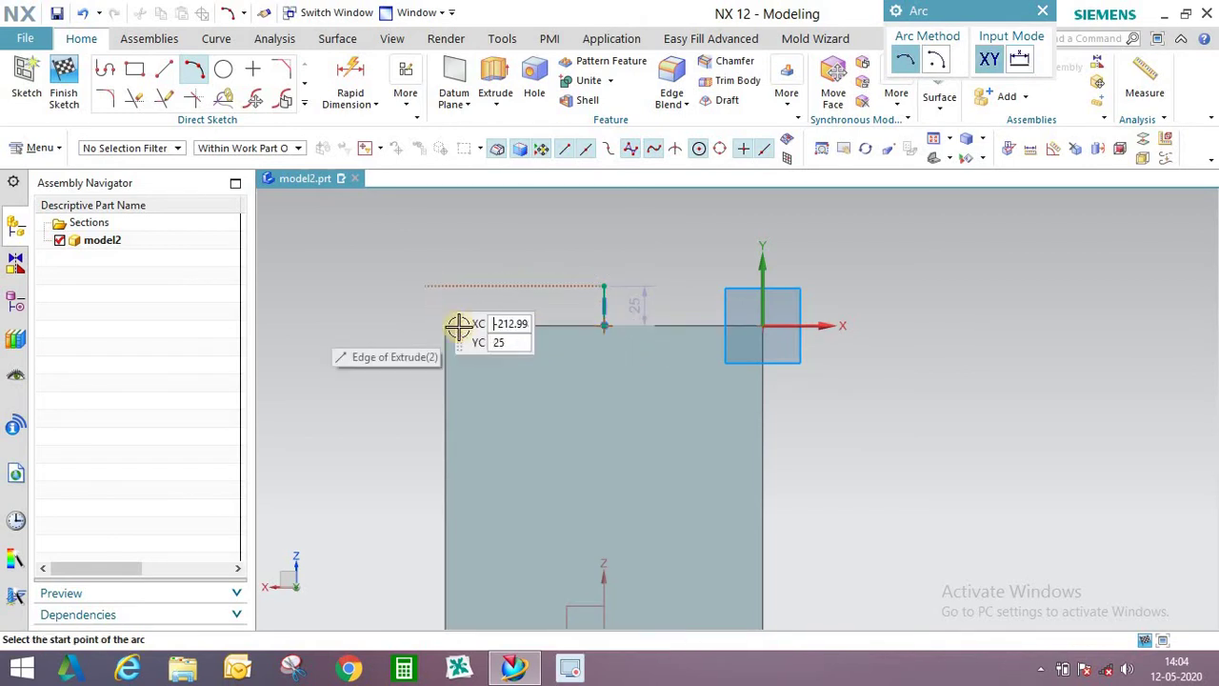
left_click(448, 328)
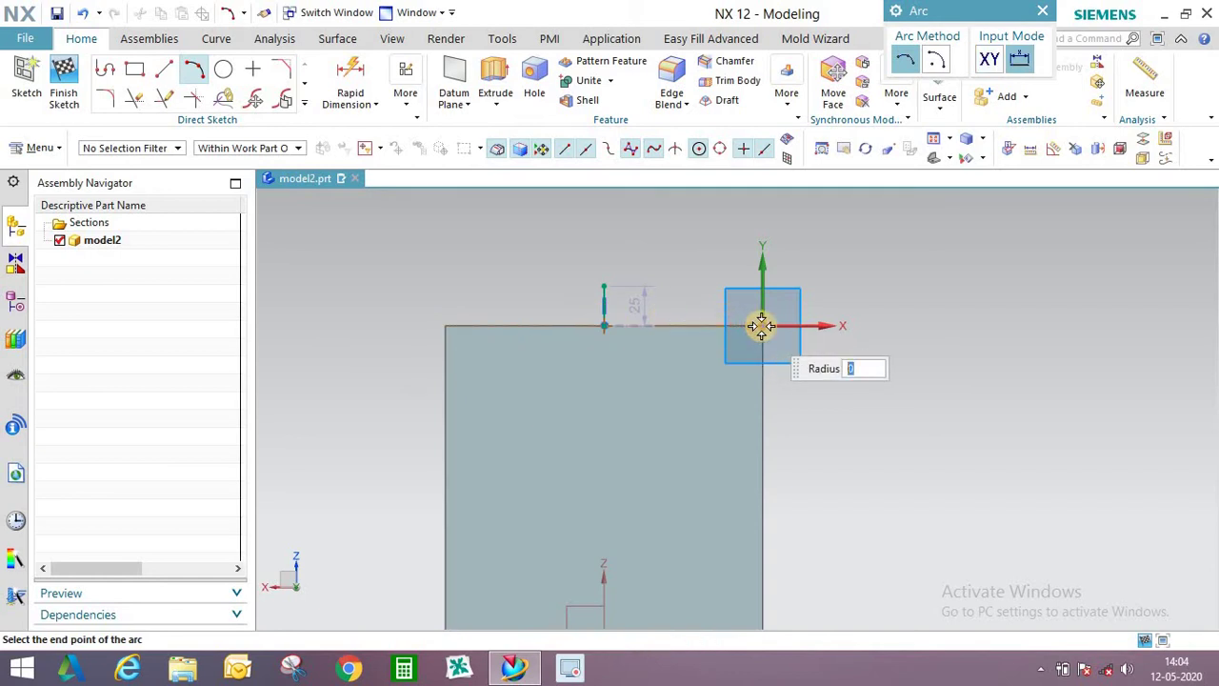
left_click(762, 325)
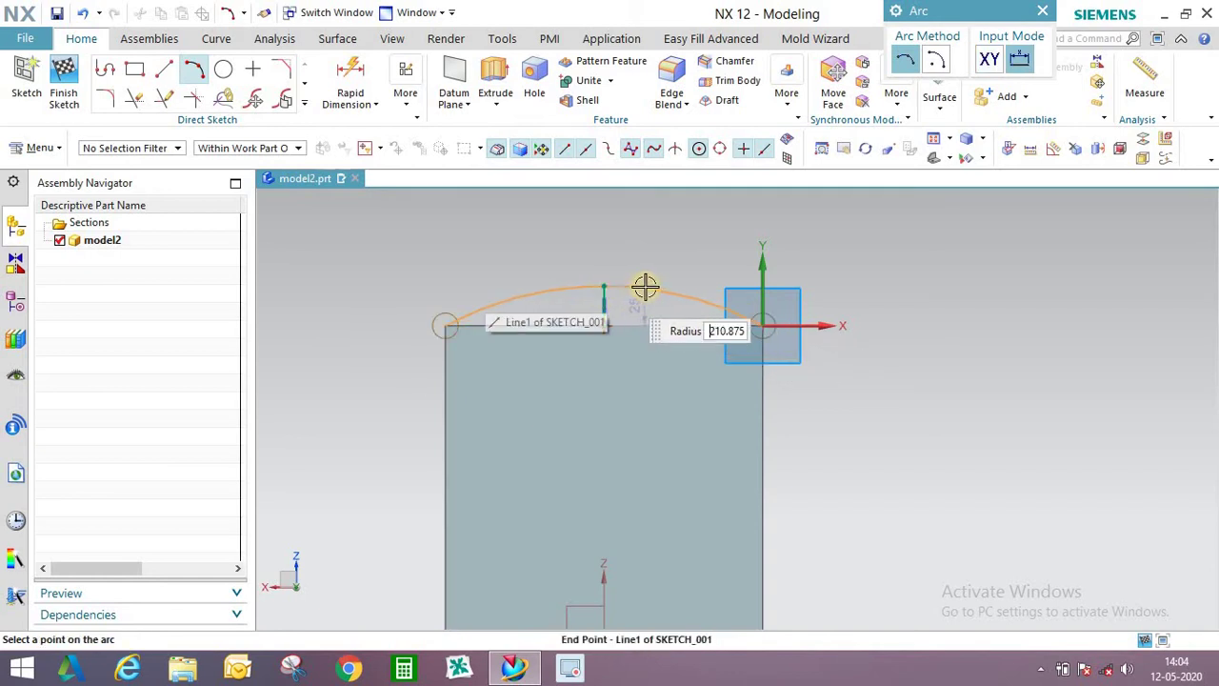
key("Escape")
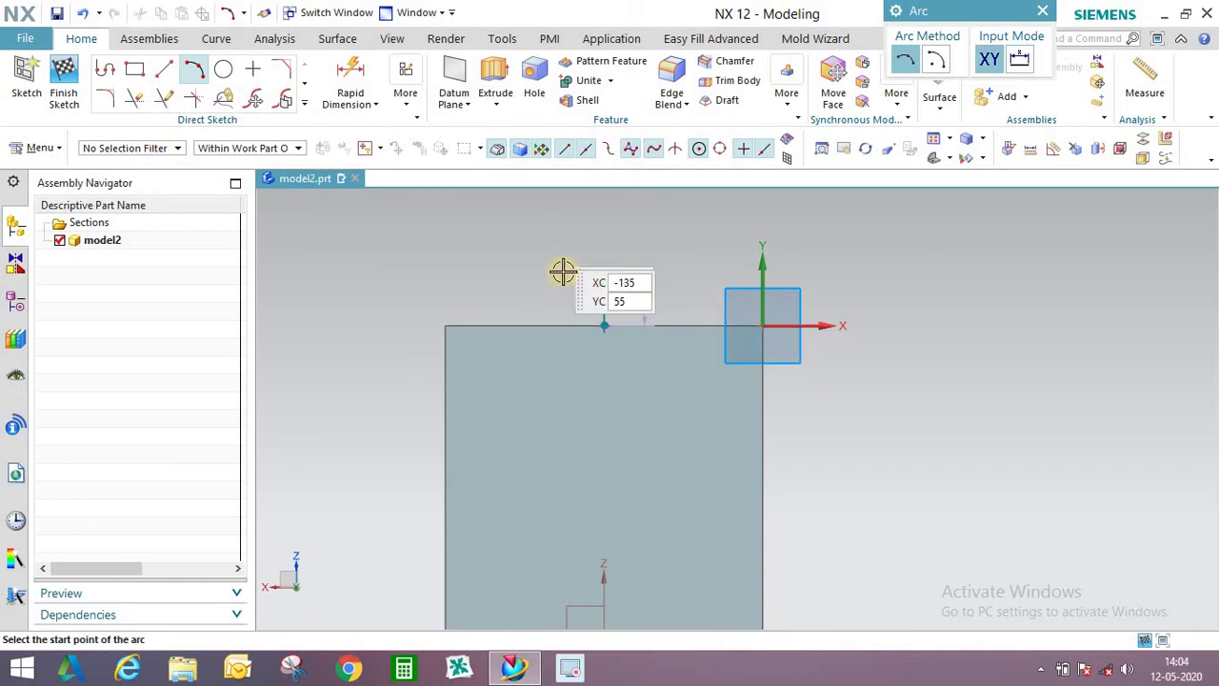
left_click(604, 286)
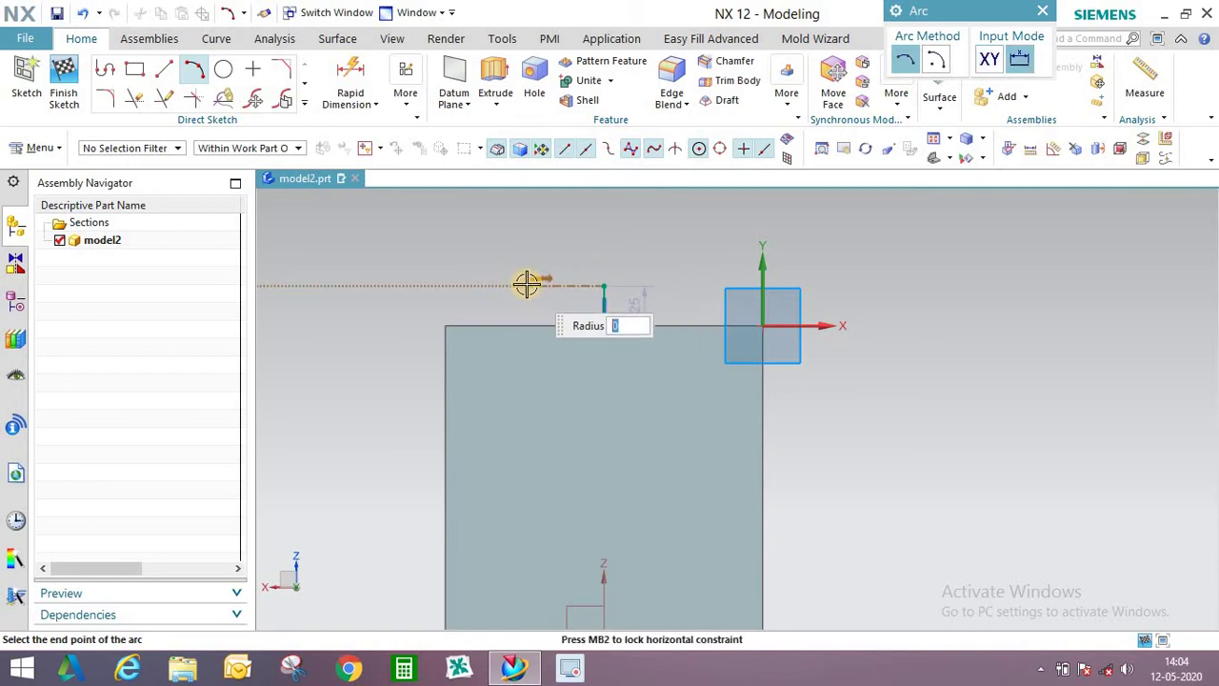
Draw a 40 mm horizontal line from the upper end of the vertical line towards the half cylinder's outer side.
left_click(164, 68)
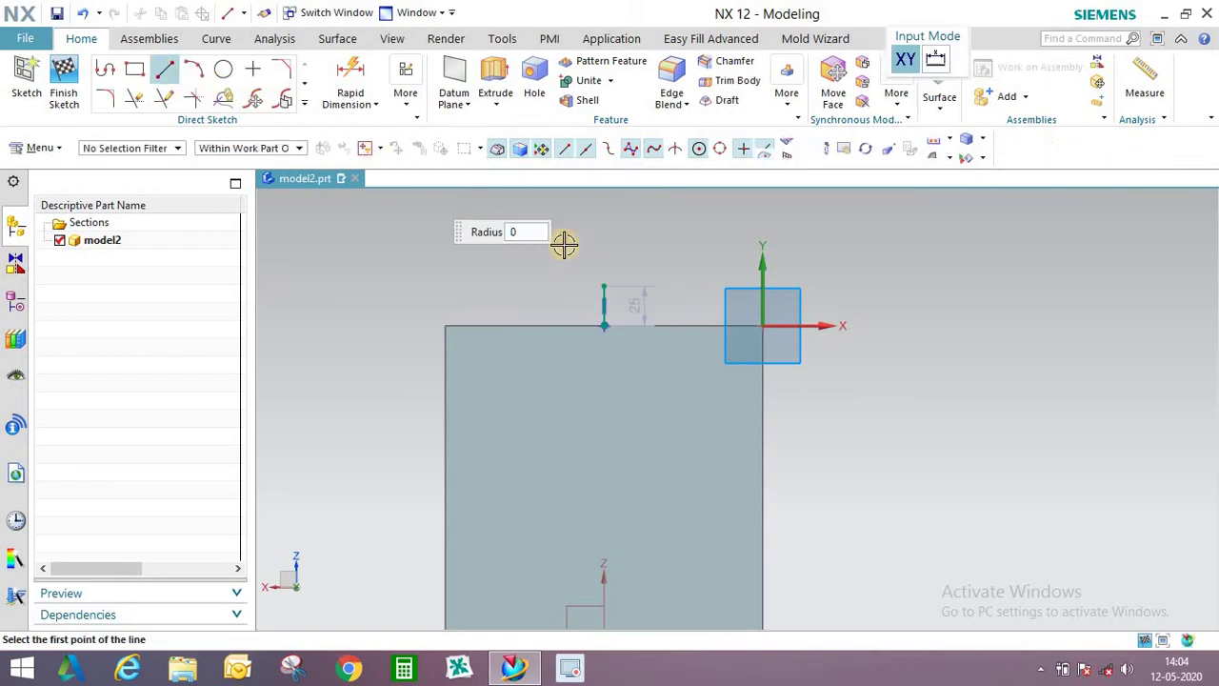
left_click(602, 288)
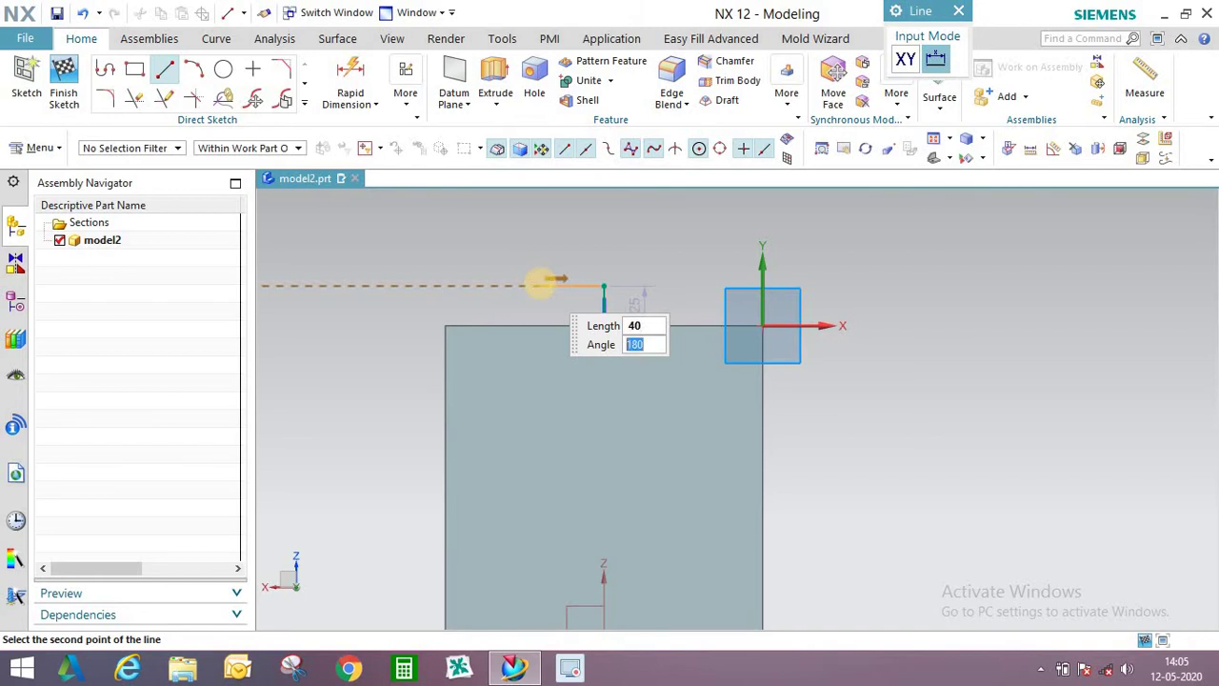
left_click(539, 285)
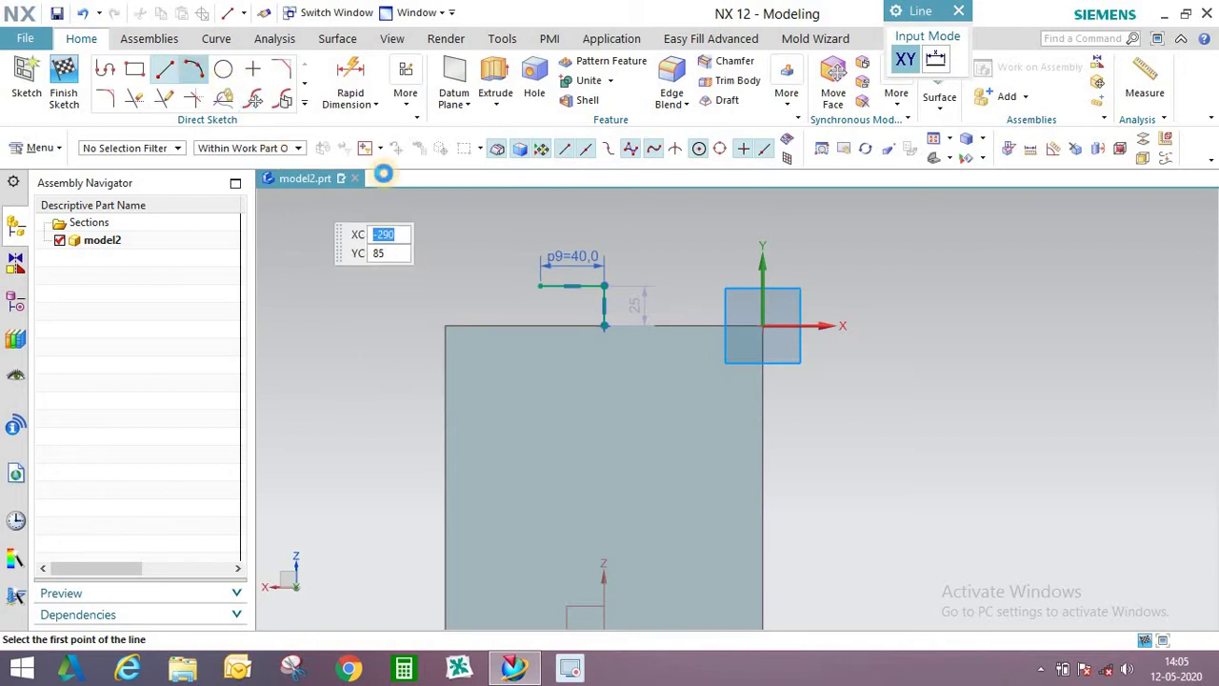
Draw an arc from the cut face's outer top corner to the free end of the 40 mm line, tangent to that line.
key("a")
left_click(445, 326)
left_click(540, 286)
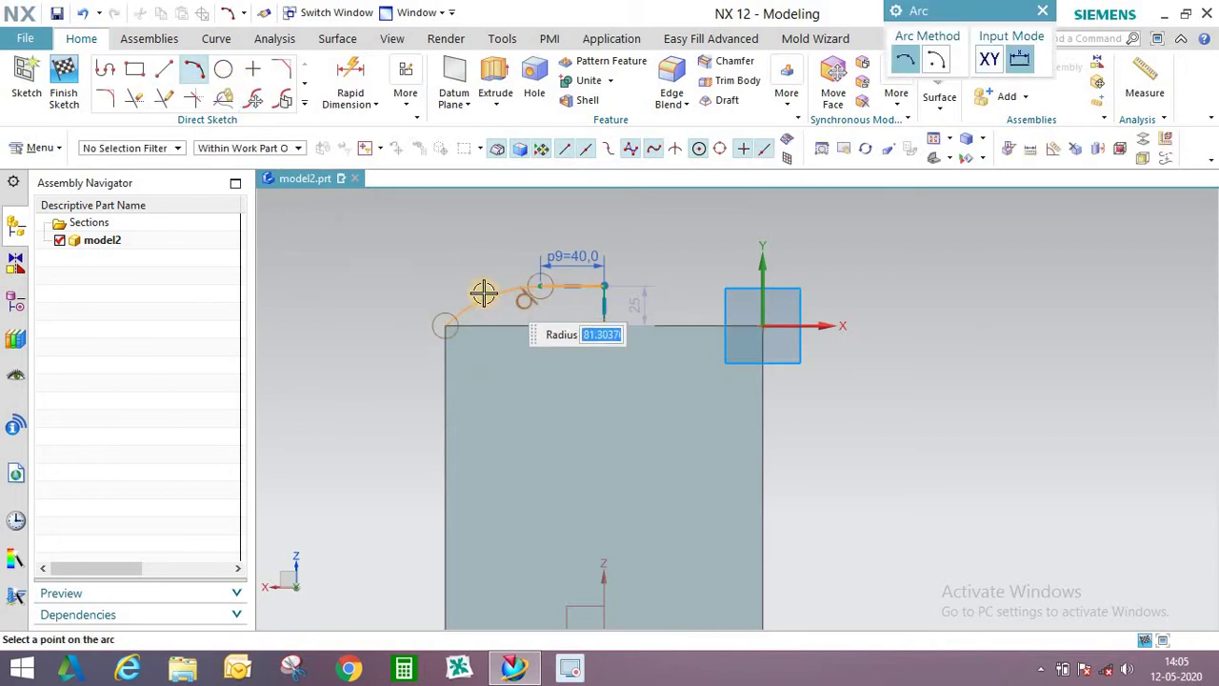
left_click(788, 308)
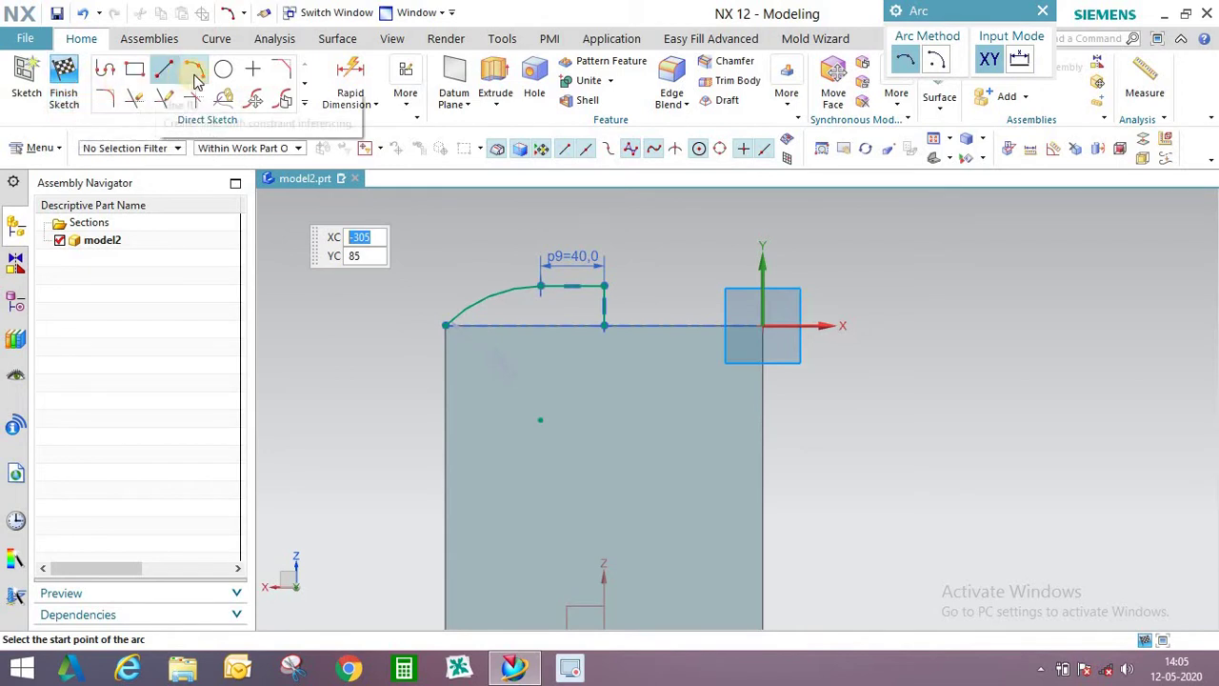
Close the profile with a line along the top edge from the arc's end to the vertical line, and finish the sketch.
key("l")
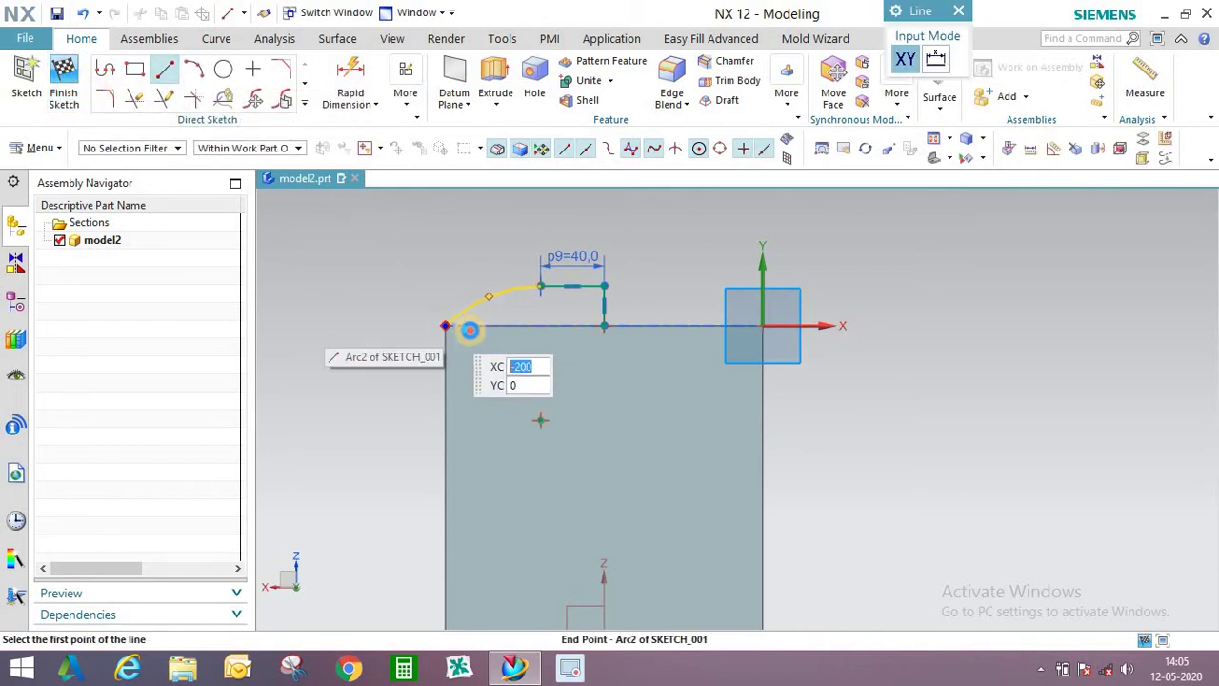
left_click(448, 326)
left_click(606, 327)
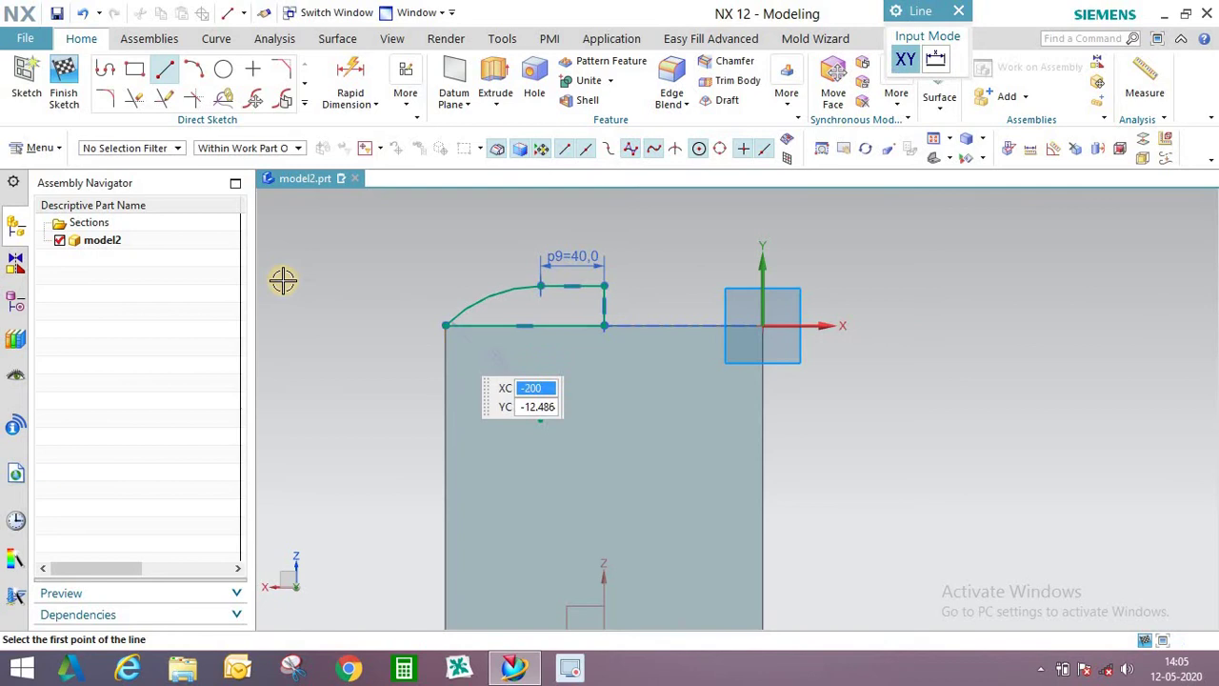
left_click(64, 92)
Revolve the closed profile 360° about the Z axis through the midpoint of the cut face's top edge, with Boolean set to None.
mouse_move(548, 288)
middle_mouse_down()
mouse_move(604, 305)
mouse_move(438, 285)
middle_mouse_up()
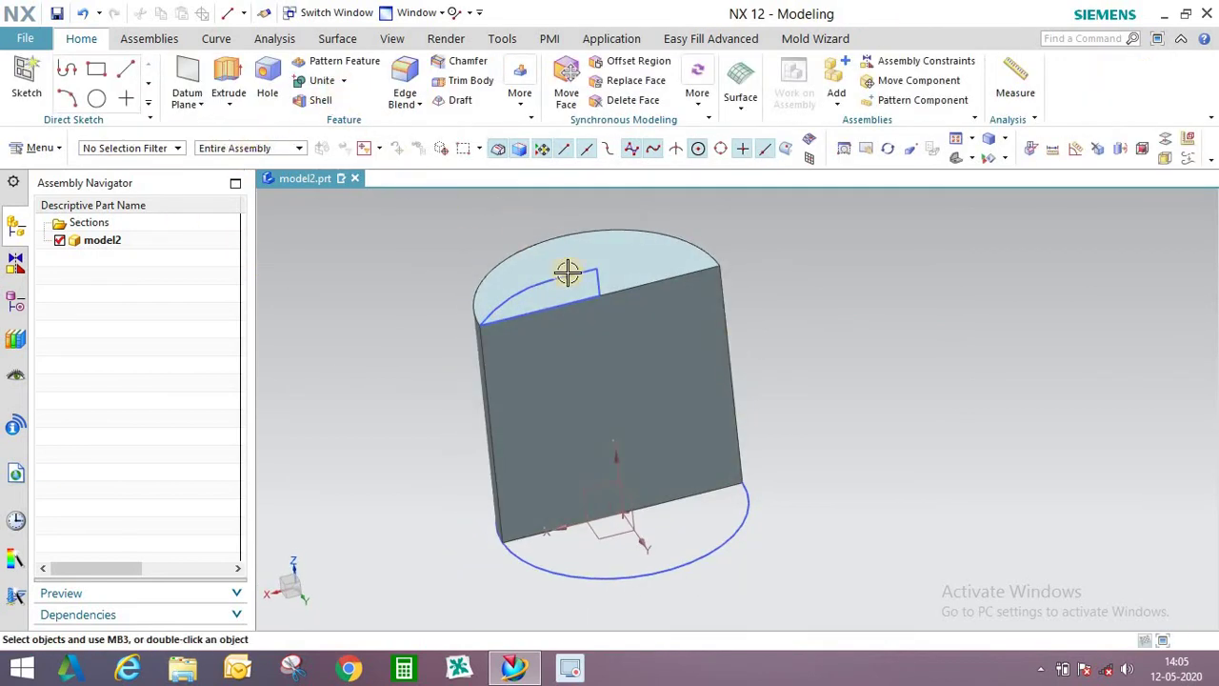
middle_click_drag(672, 277, 676, 272)
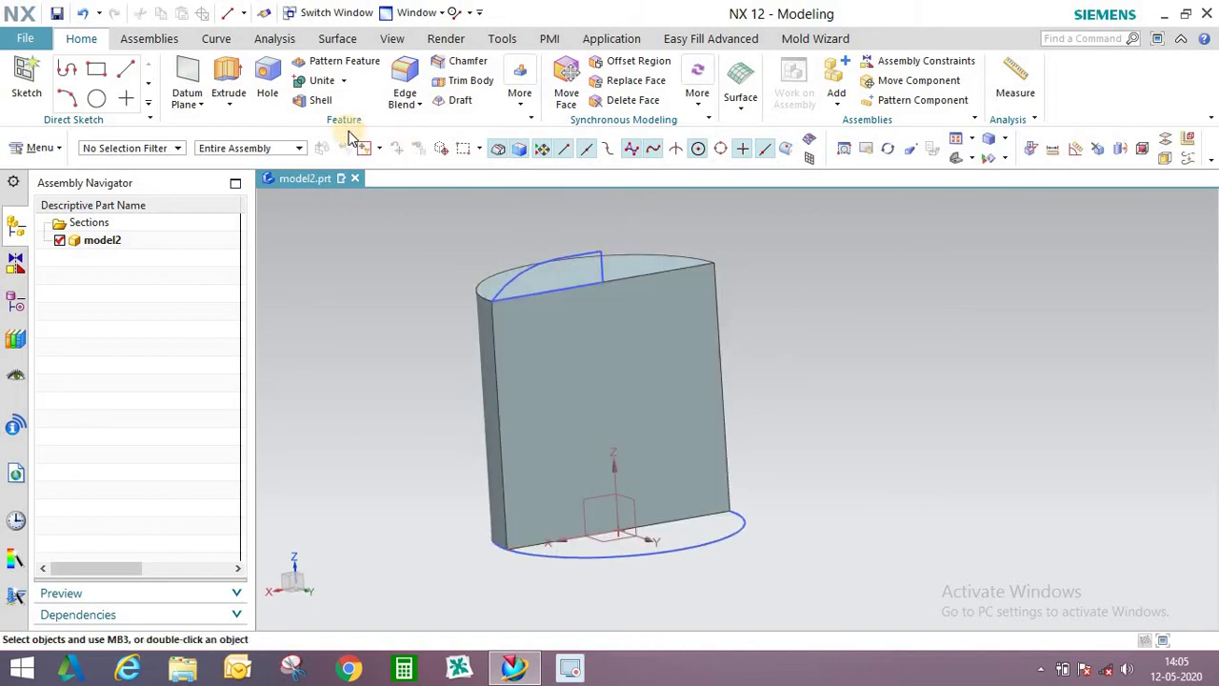
left_click(231, 105)
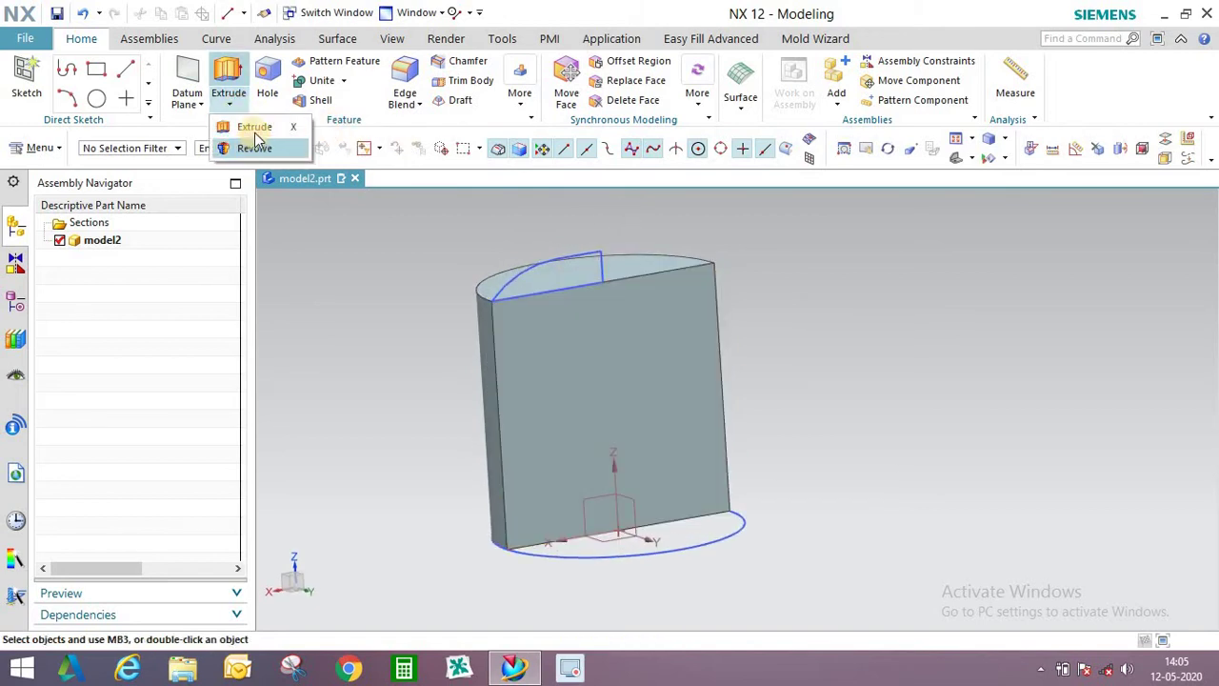
left_click(255, 147)
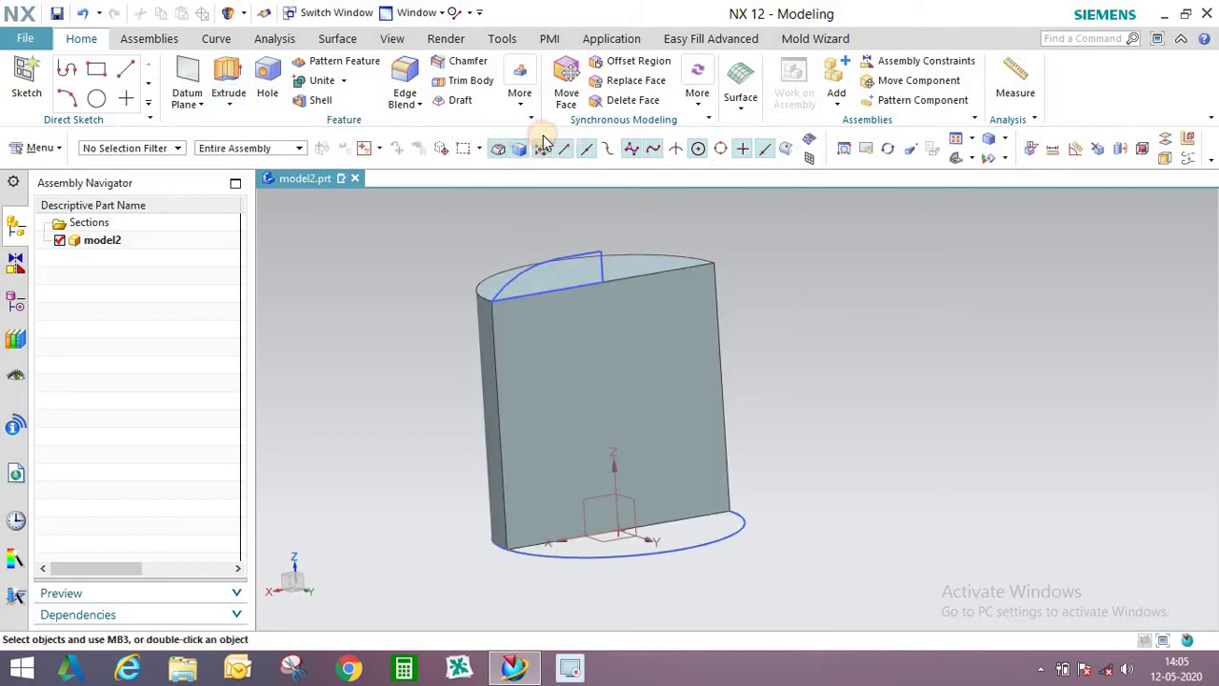
left_click(584, 245)
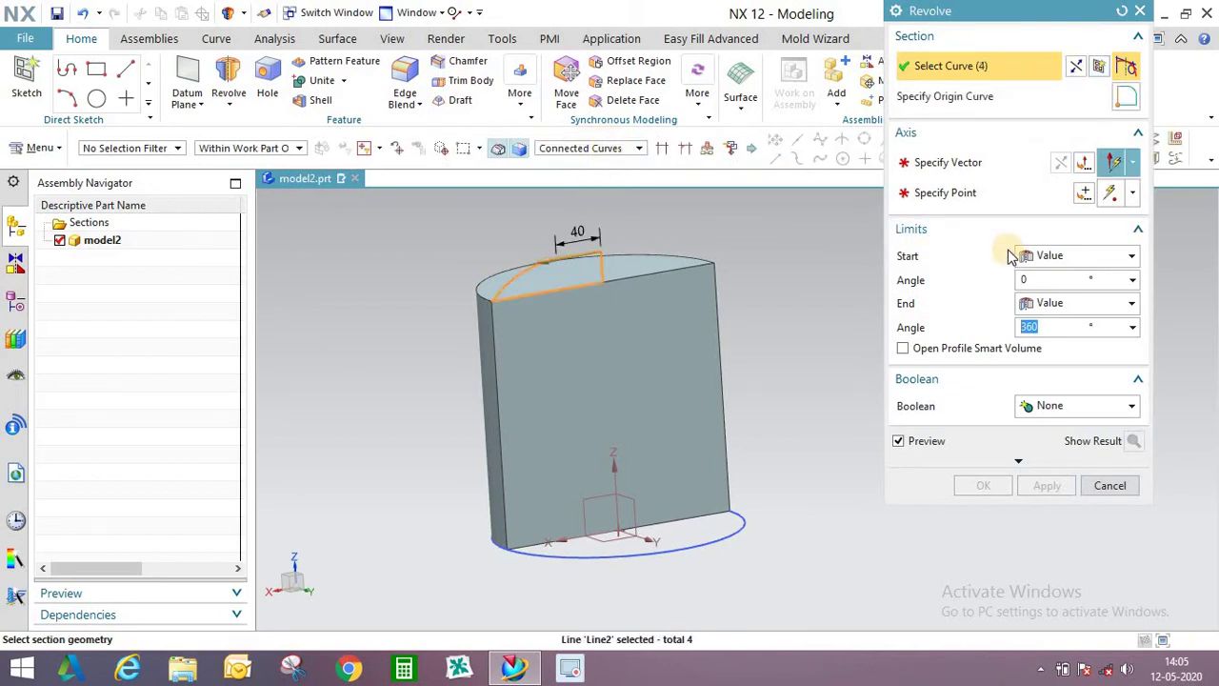
left_click(987, 166)
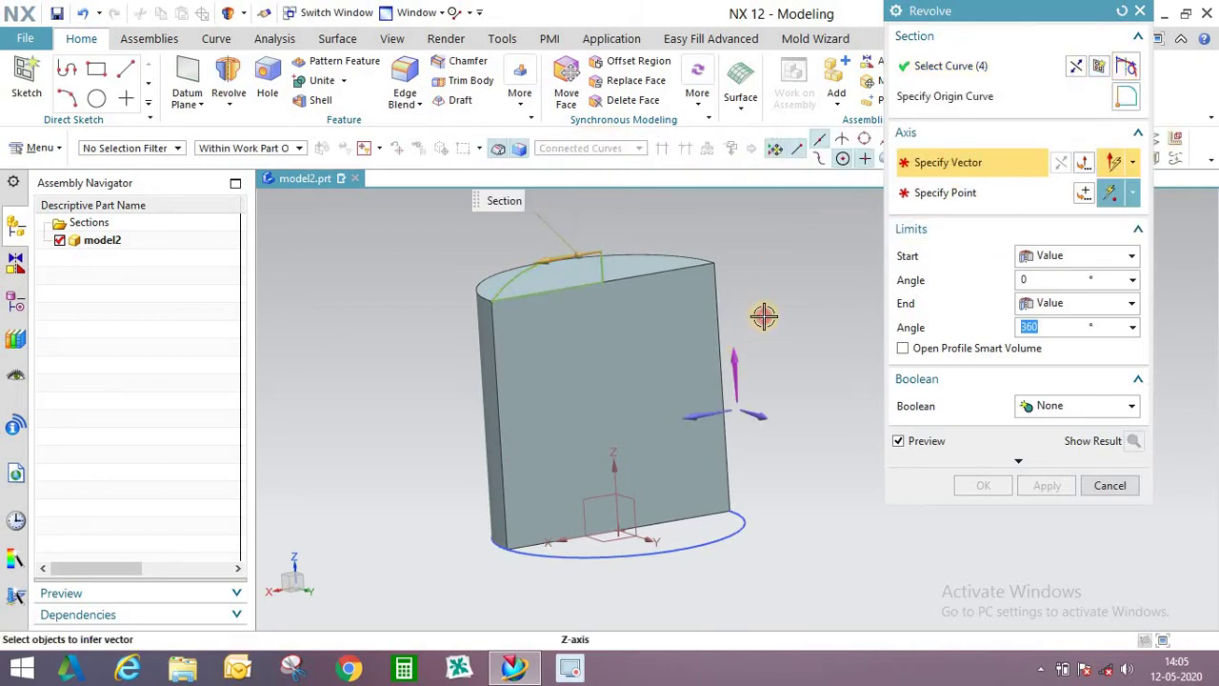
left_click(764, 316)
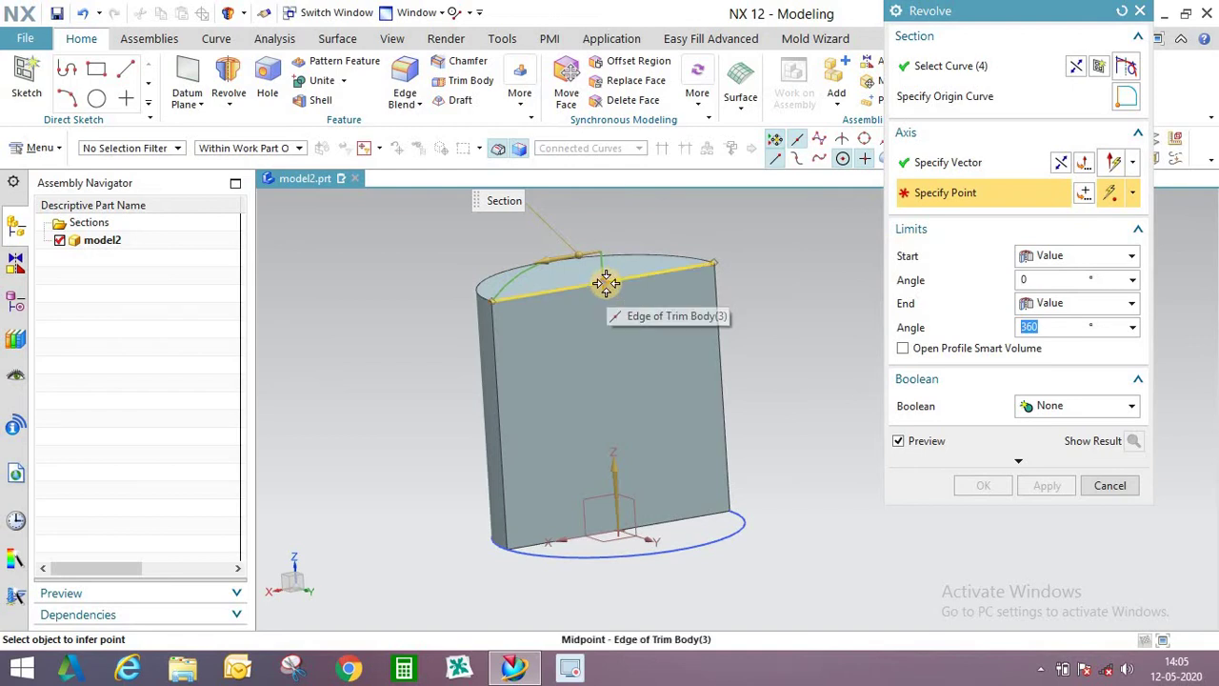
left_click(678, 277)
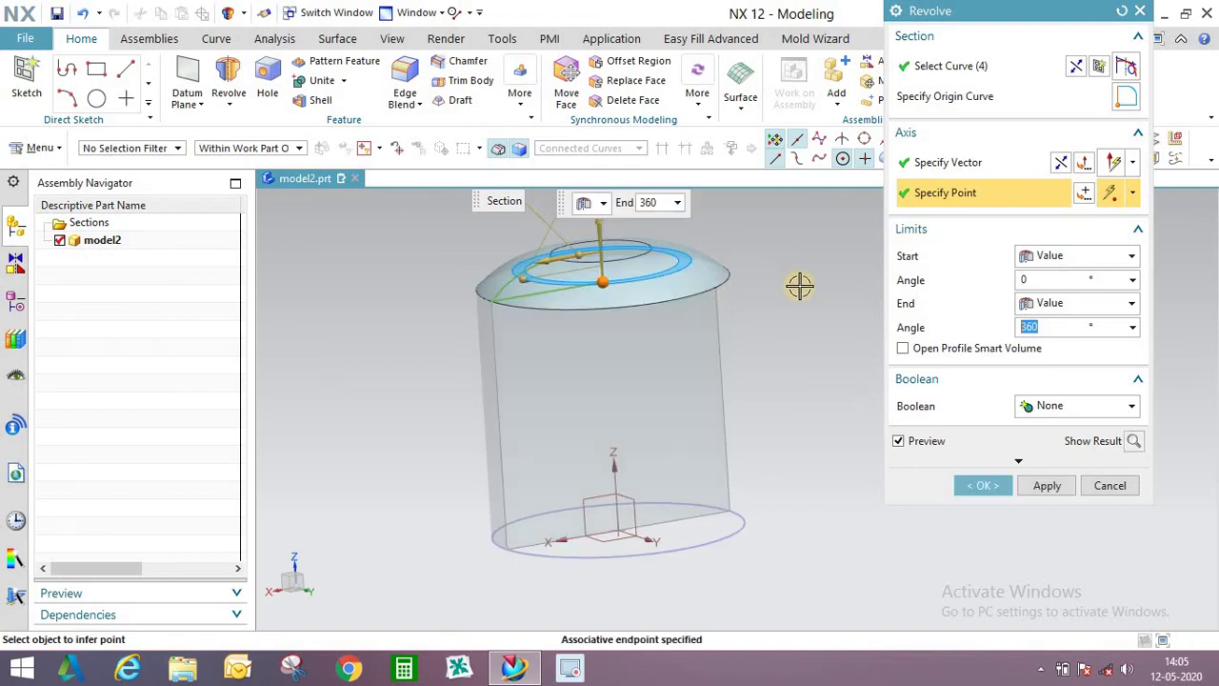
scroll(765, 280, "up", 2)
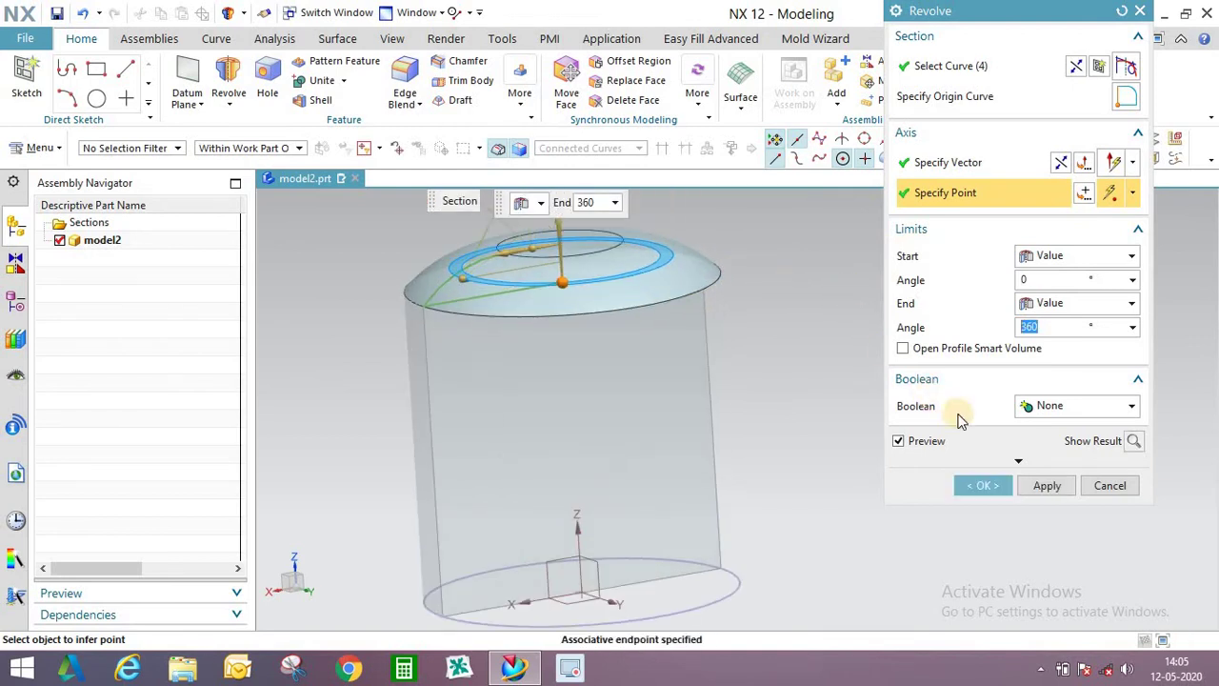
left_click(982, 486)
middle_click_drag(653, 299, 554, 312)
left_click(558, 318)
right_click(558, 307)
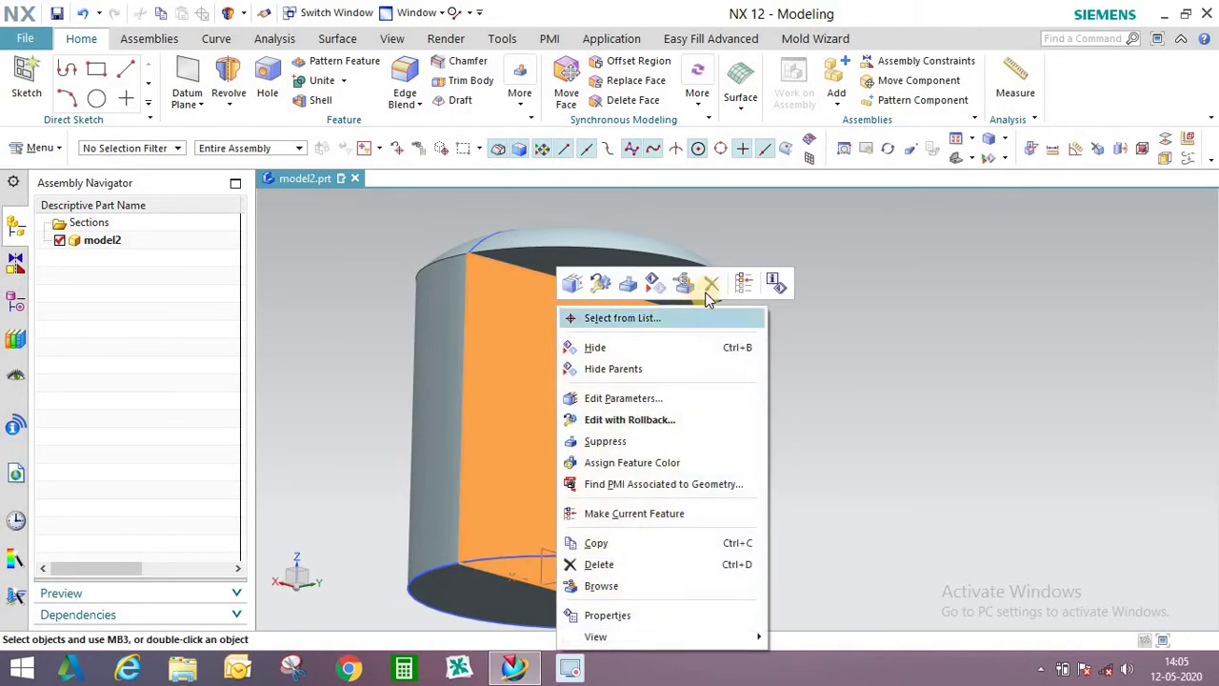
left_click(712, 283)
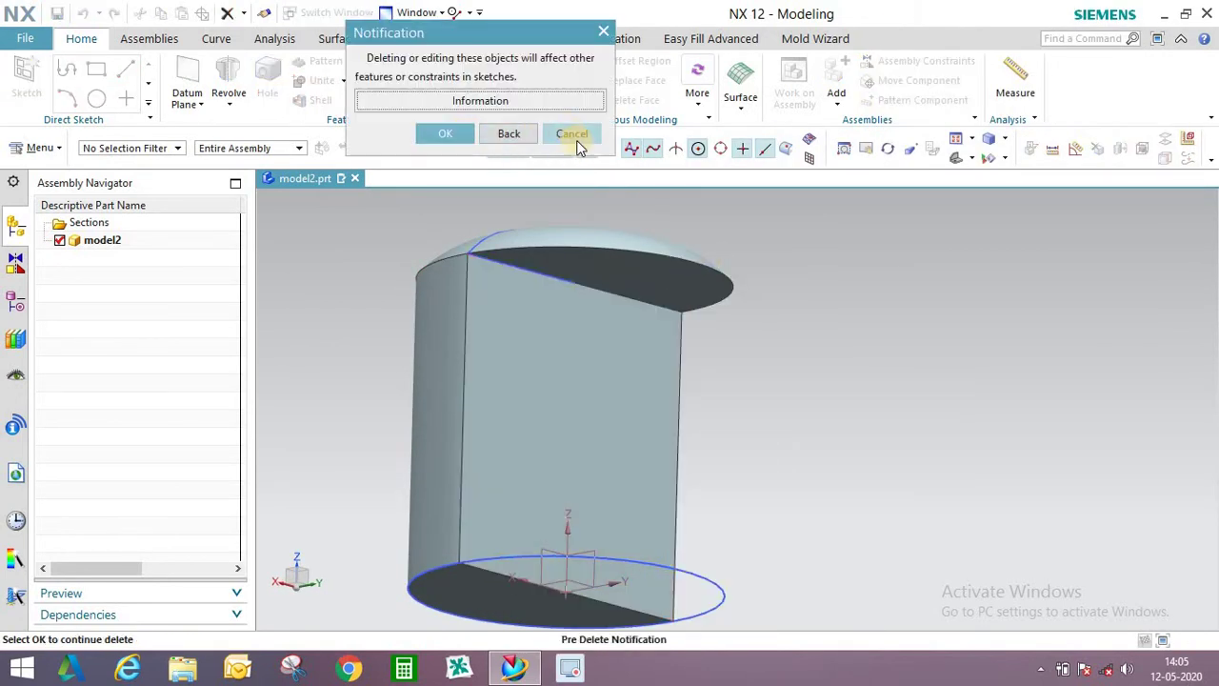
left_click(575, 136)
left_click(16, 301)
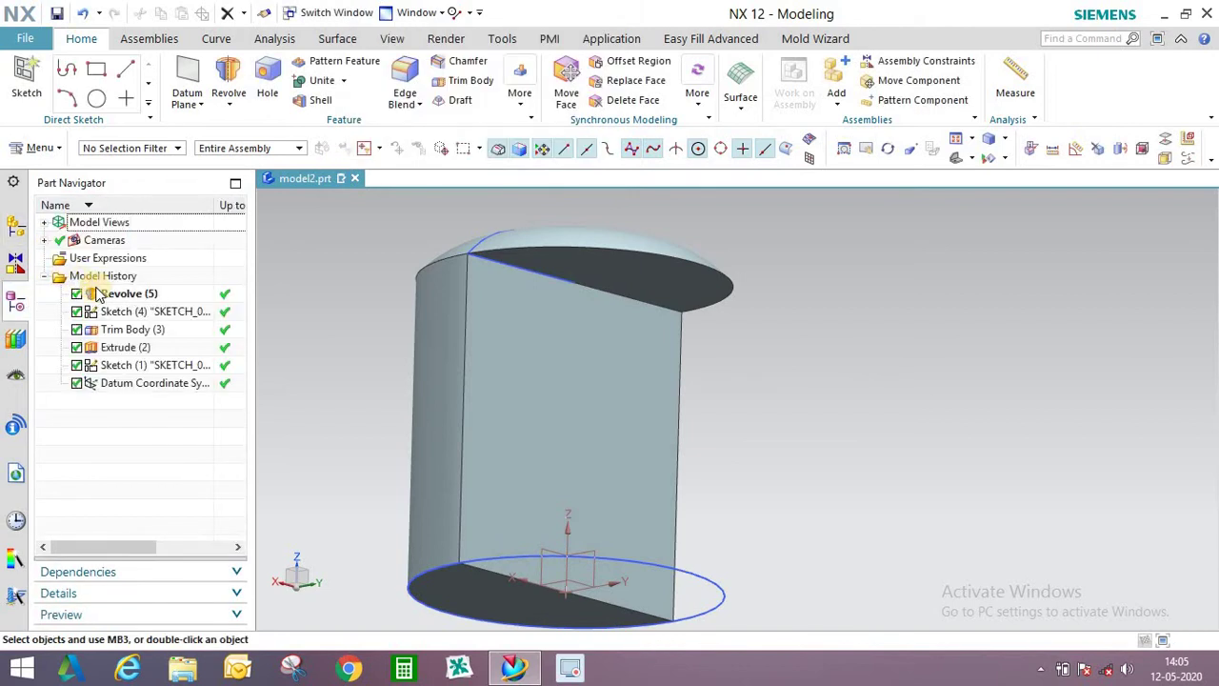
right_click(127, 330)
left_click(282, 508)
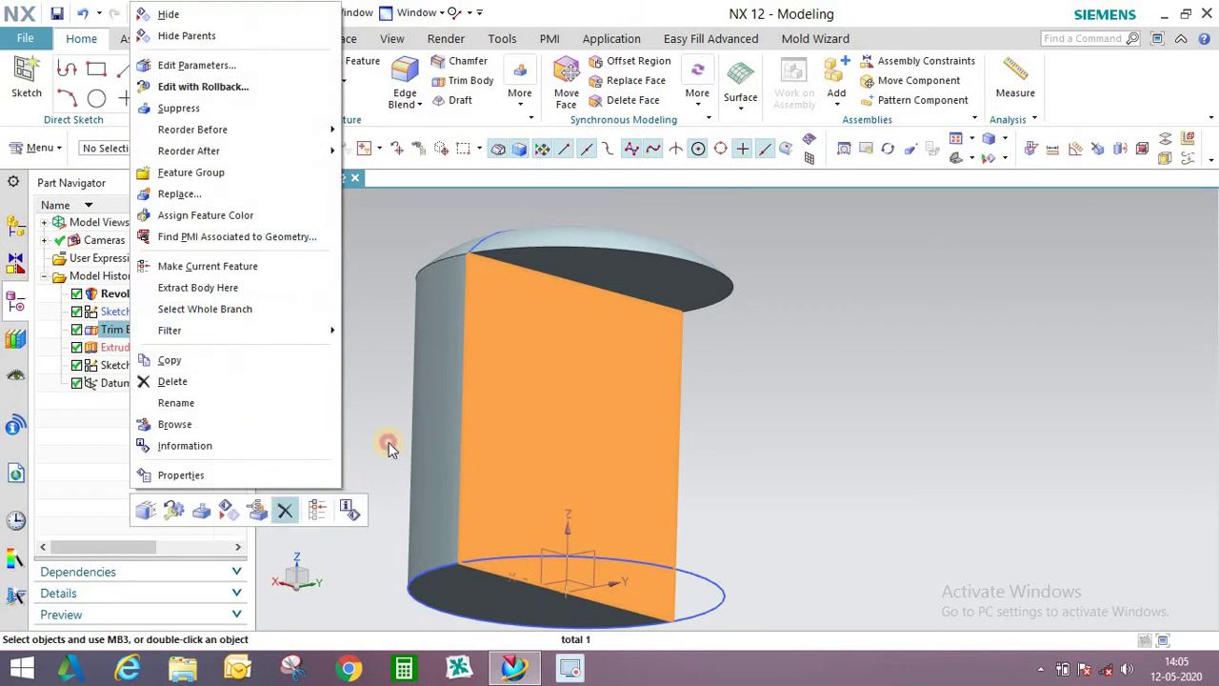
left_click(603, 31)
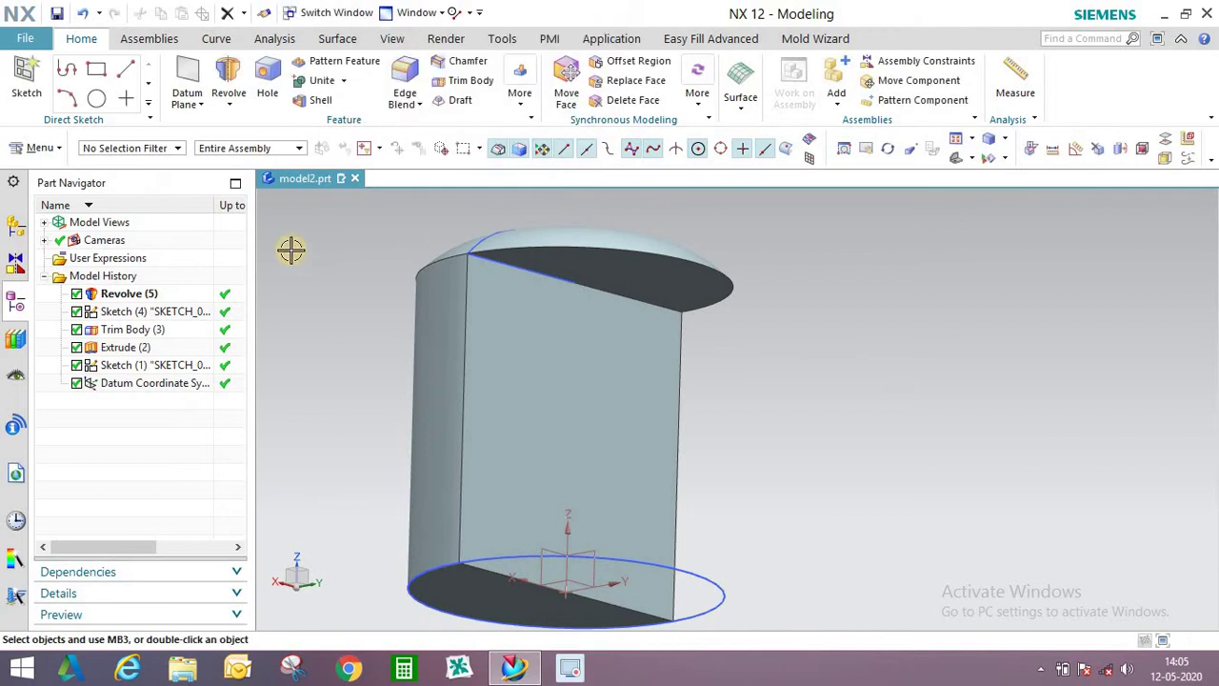
Mirror the half cylinder body across its flat cut face with Mirror Geometry to complete the full cylinder.
scroll(291, 251, "down", 1)
middle_click_drag(290, 251, 43, 152)
left_click(41, 150)
mouse_move(48, 236)
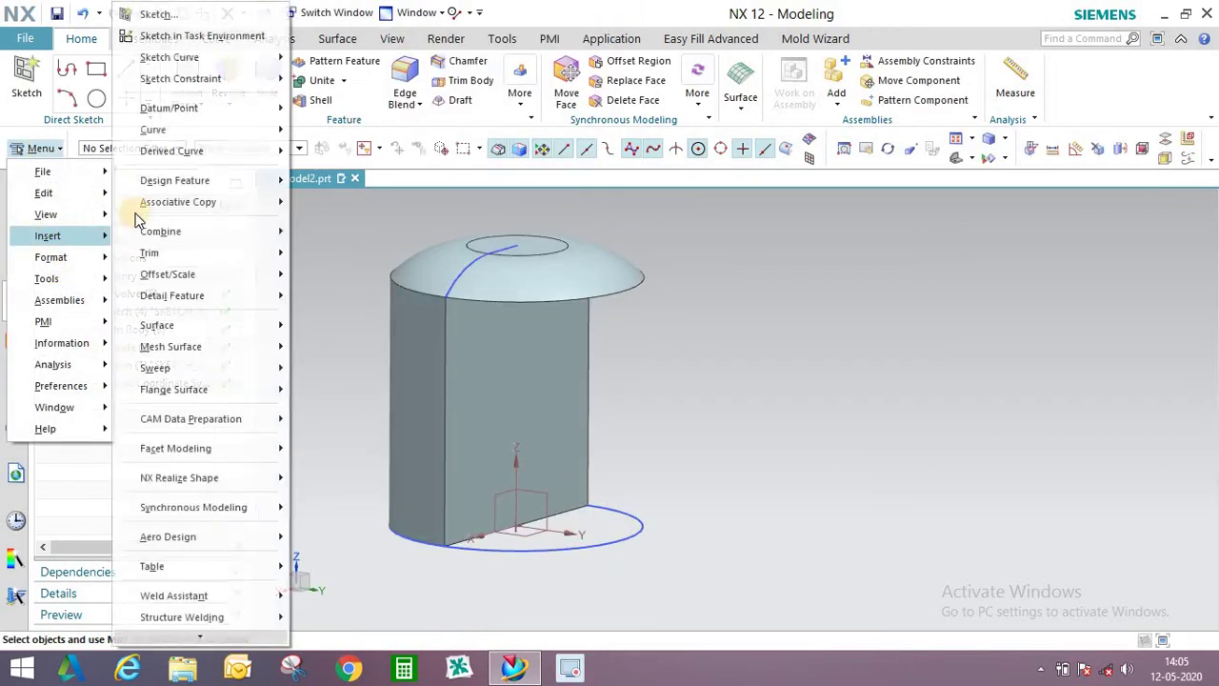
mouse_move(178, 202)
left_click(352, 411)
left_click(515, 376)
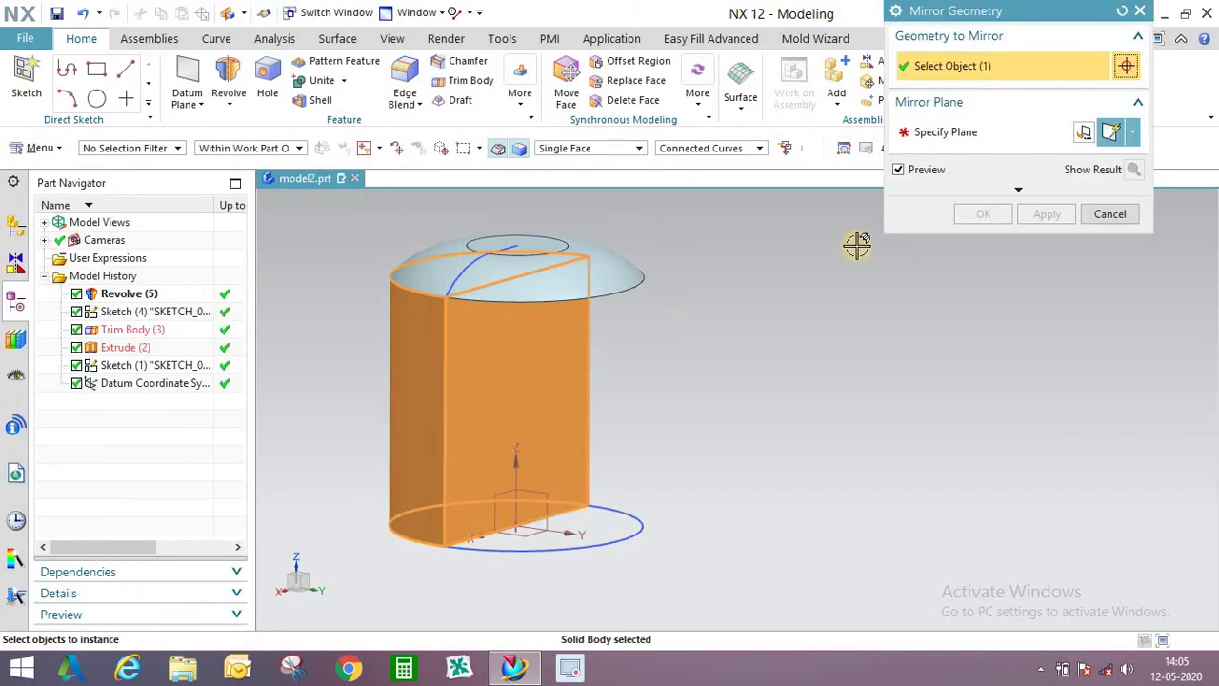
left_click(976, 133)
left_click(534, 381)
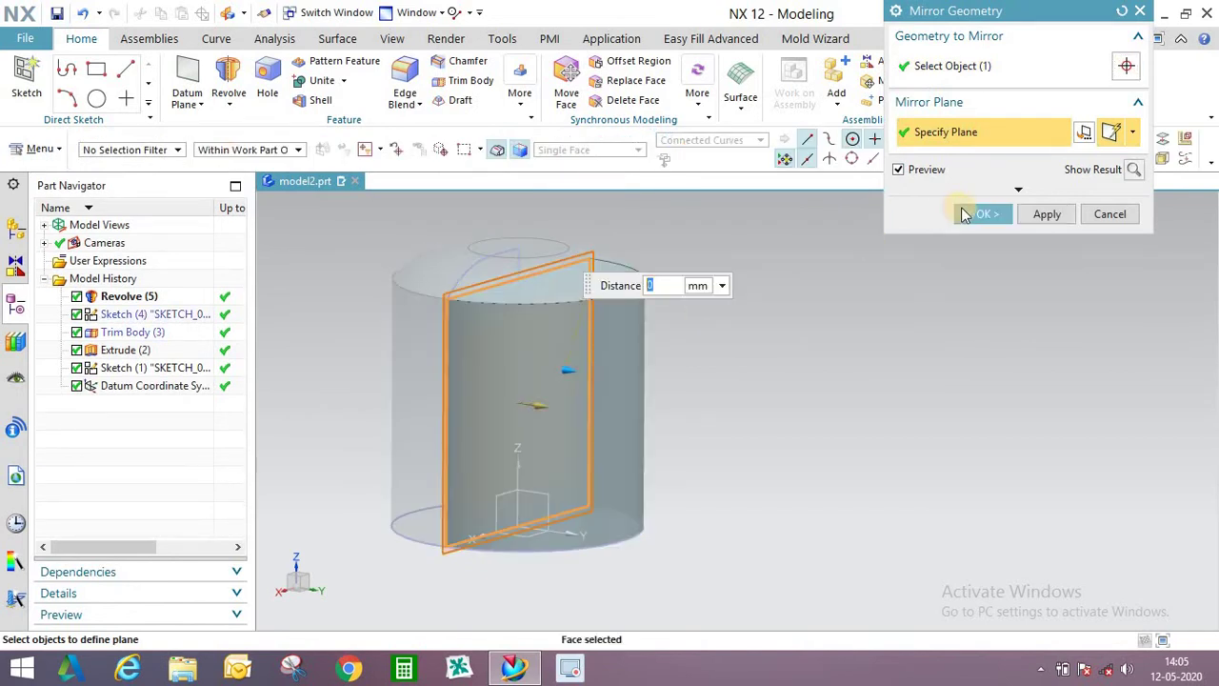
left_click(984, 214)
Unite the two half cylinders and the revolved dome into one solid body.
middle_click_drag(702, 288, 701, 257)
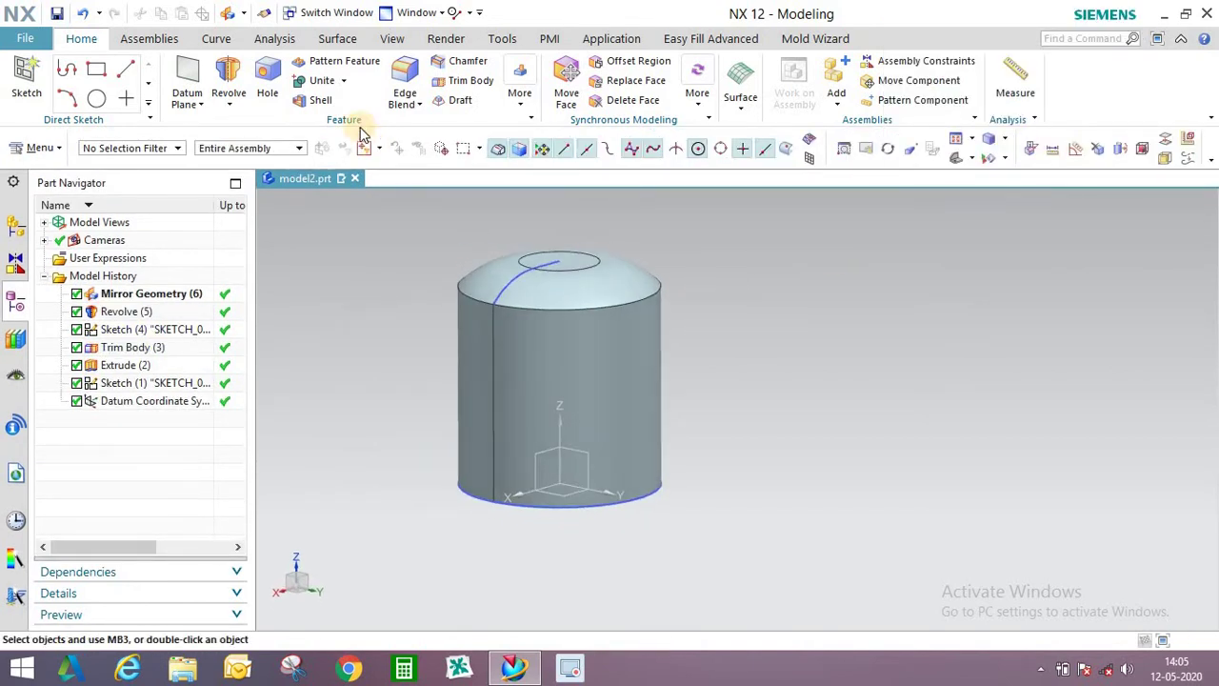
left_click(553, 299)
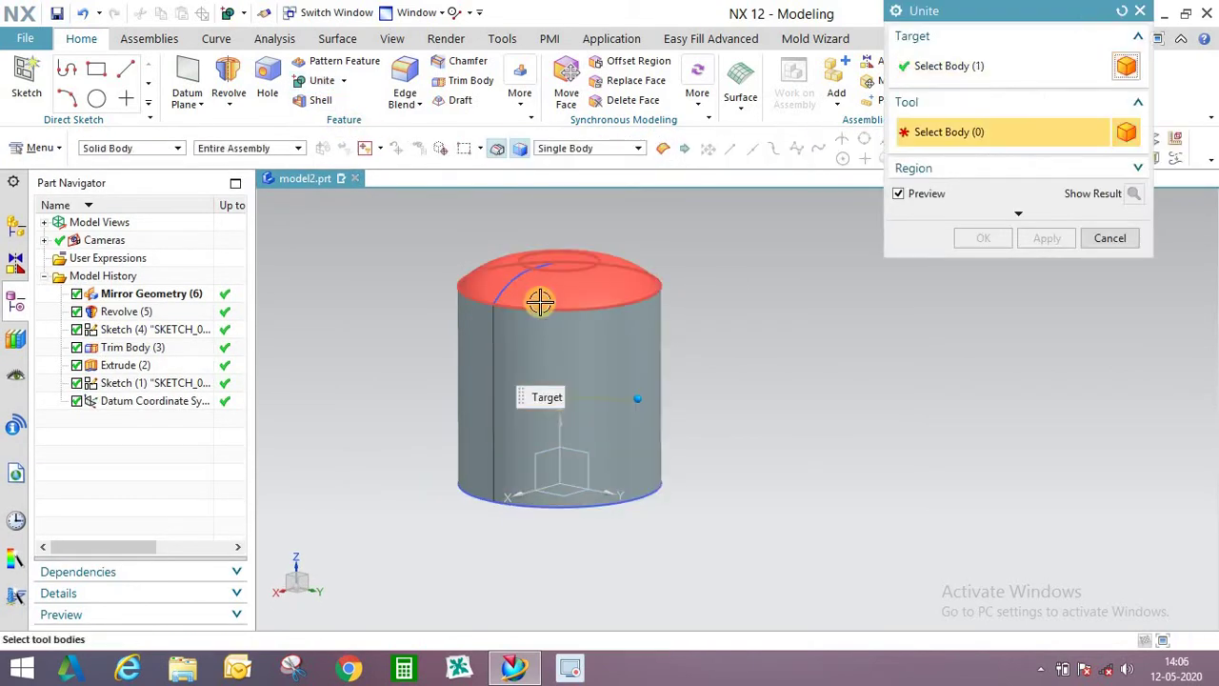
left_click(488, 316)
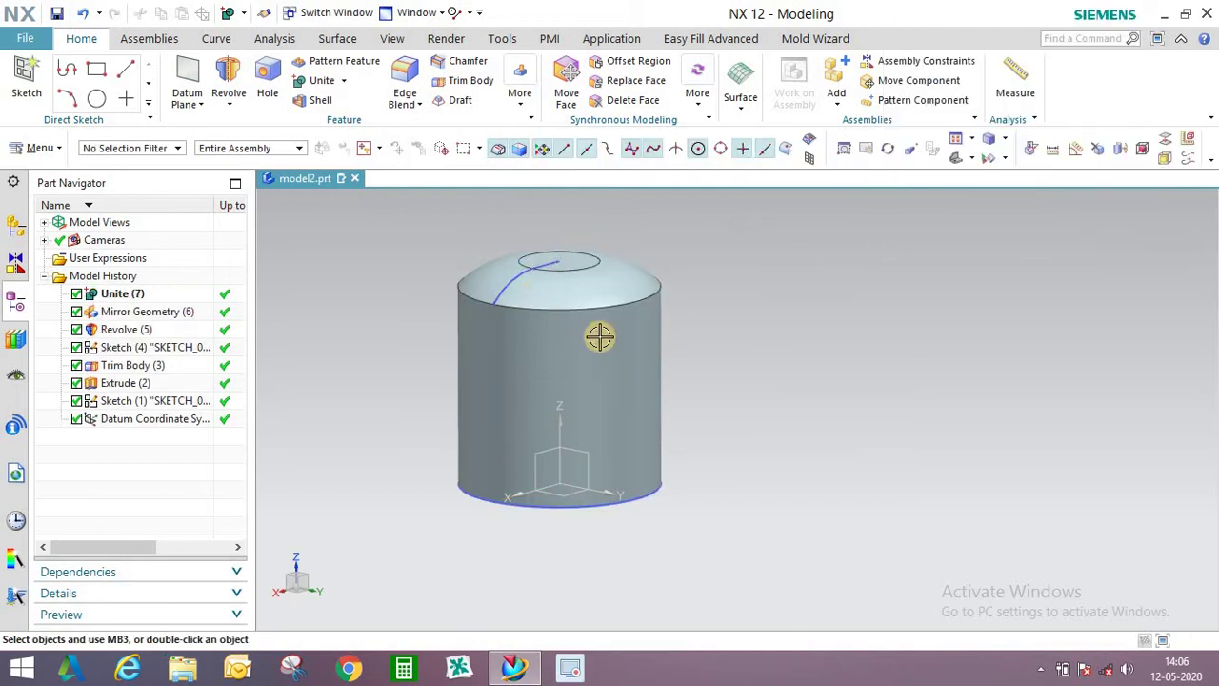
Start an extrusion of the circular edge of the dome's flat top, directed upward along the Z axis.
middle_click_drag(604, 334, 775, 303)
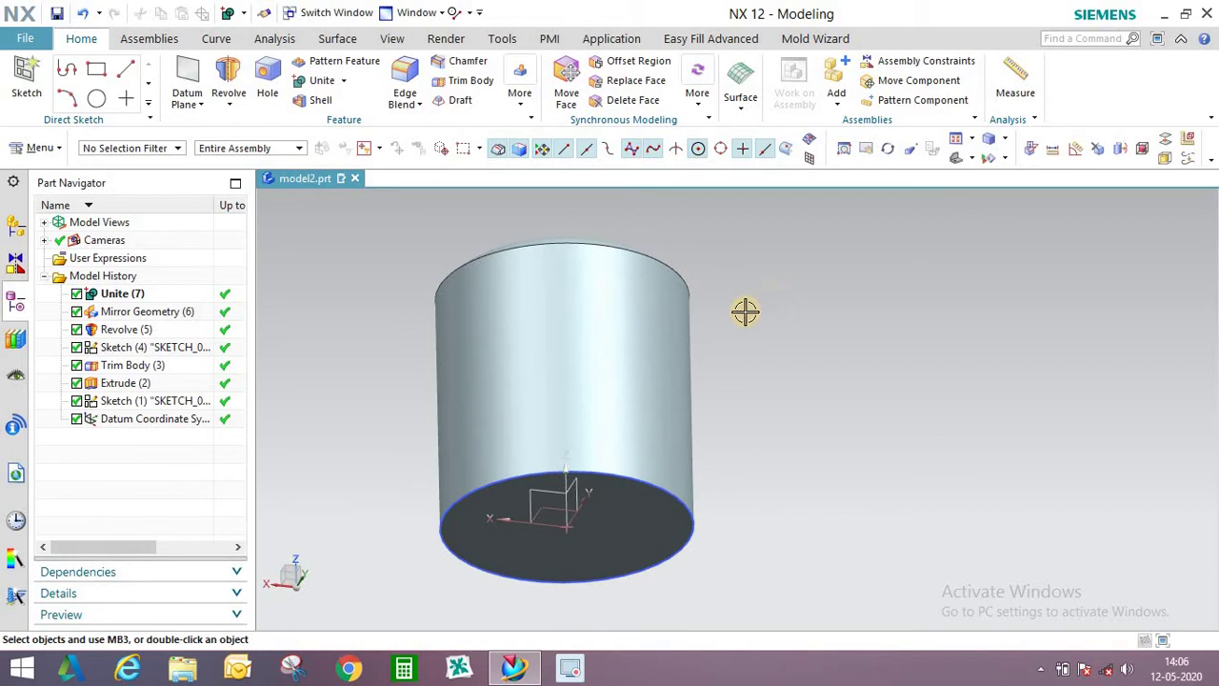
middle_click_drag(680, 383, 677, 406)
scroll(552, 209, "up", 2)
middle_click_drag(570, 242, 468, 218)
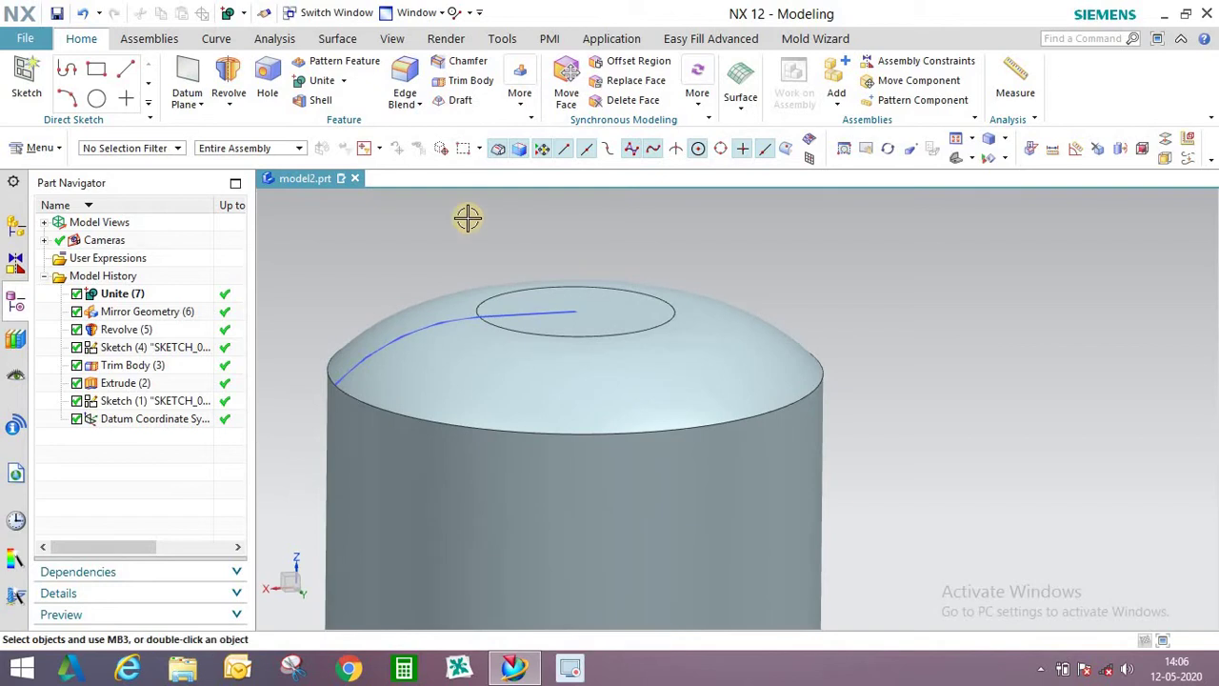
left_click(228, 105)
left_click(246, 135)
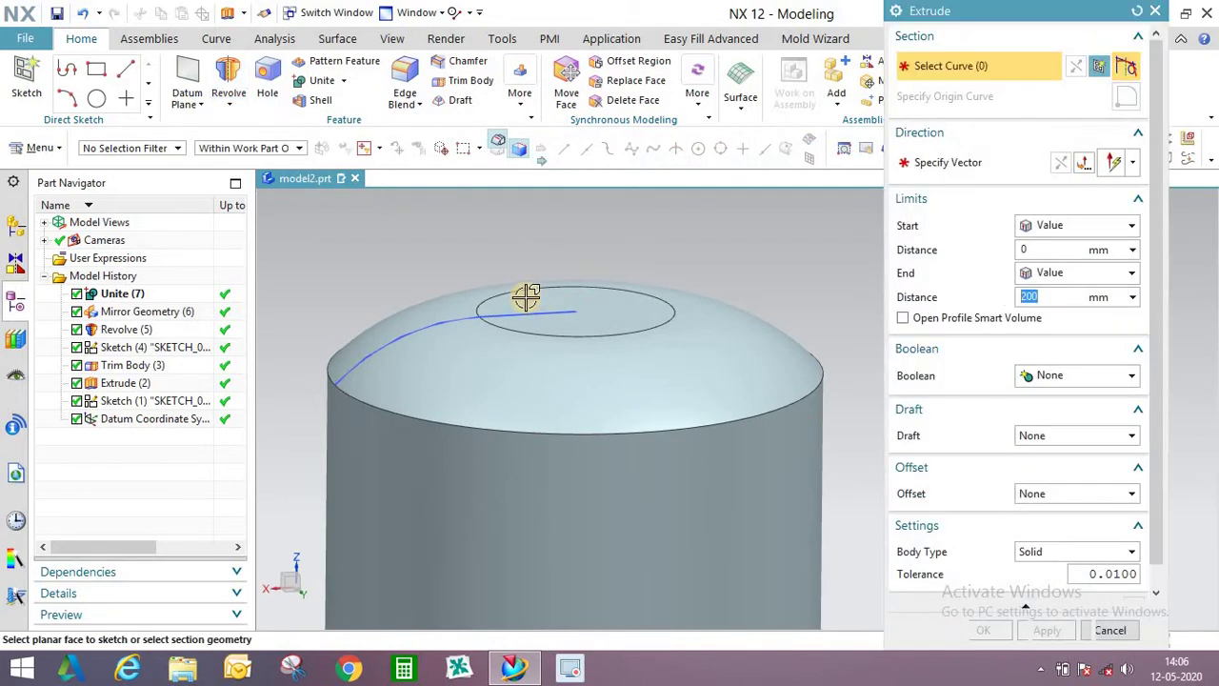
left_click(604, 281)
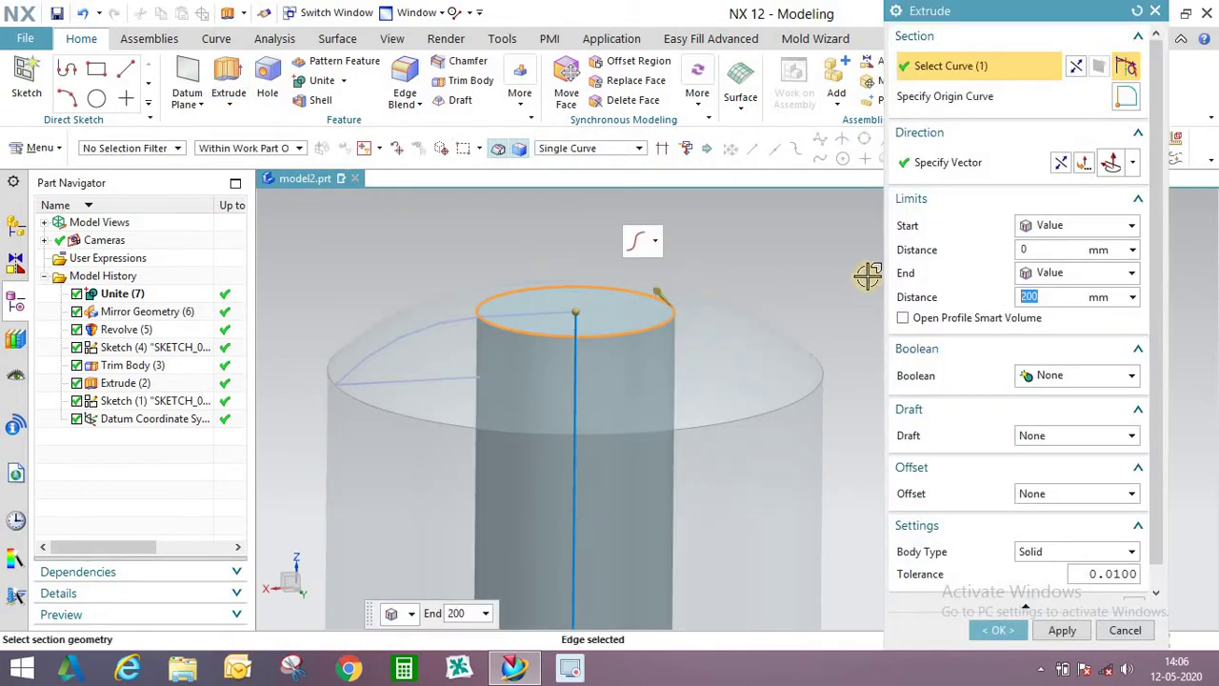
left_click(1137, 164)
left_click(1122, 183)
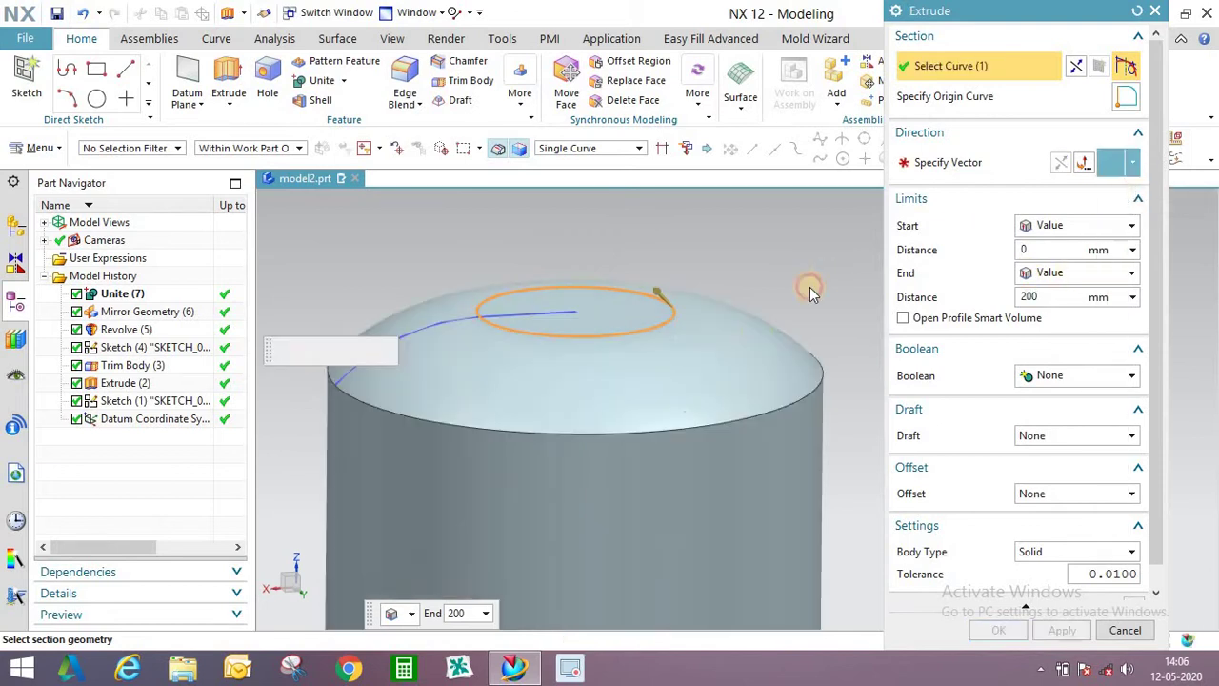
scroll(666, 399, "down", 6)
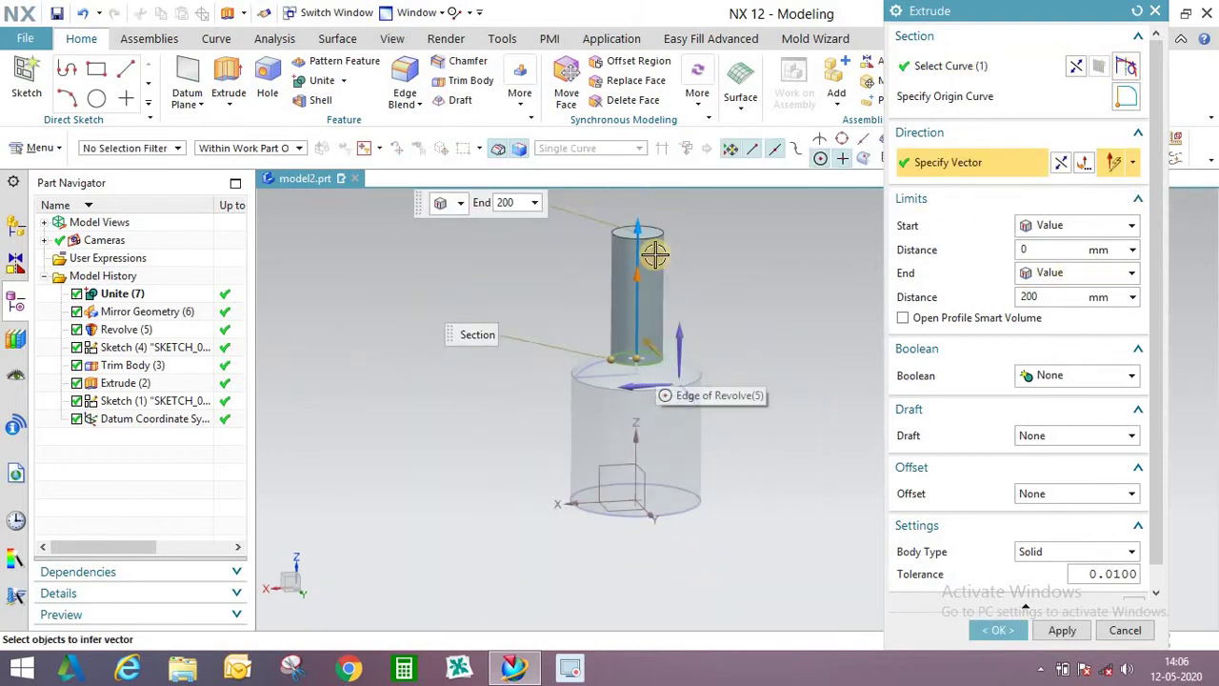
Extrude the dome's flat top edge 30 mm upward as a separate solid neck, with Boolean set to None.
scroll(648, 228, "up", 2)
left_click_drag(630, 369, 630, 399)
scroll(642, 448, "up", 2)
middle_click_drag(642, 354, 738, 317)
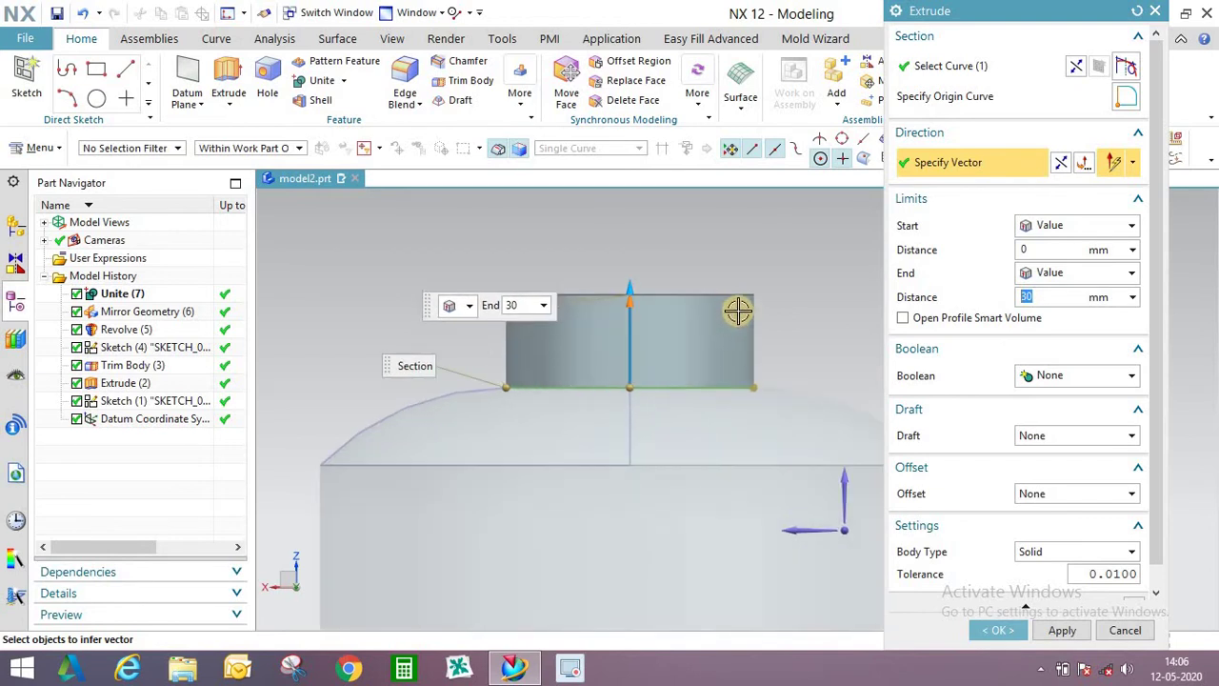
key("F8")
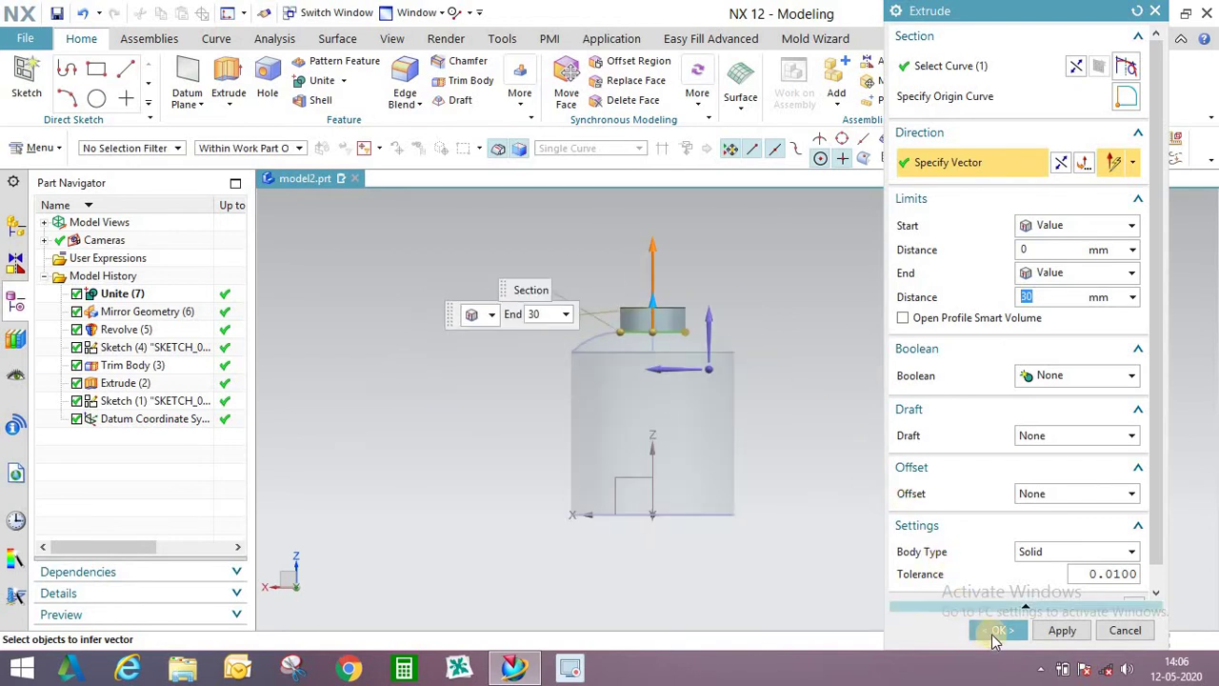
left_click(998, 630)
scroll(671, 322, "up", 4)
scroll(605, 276, "down", 2)
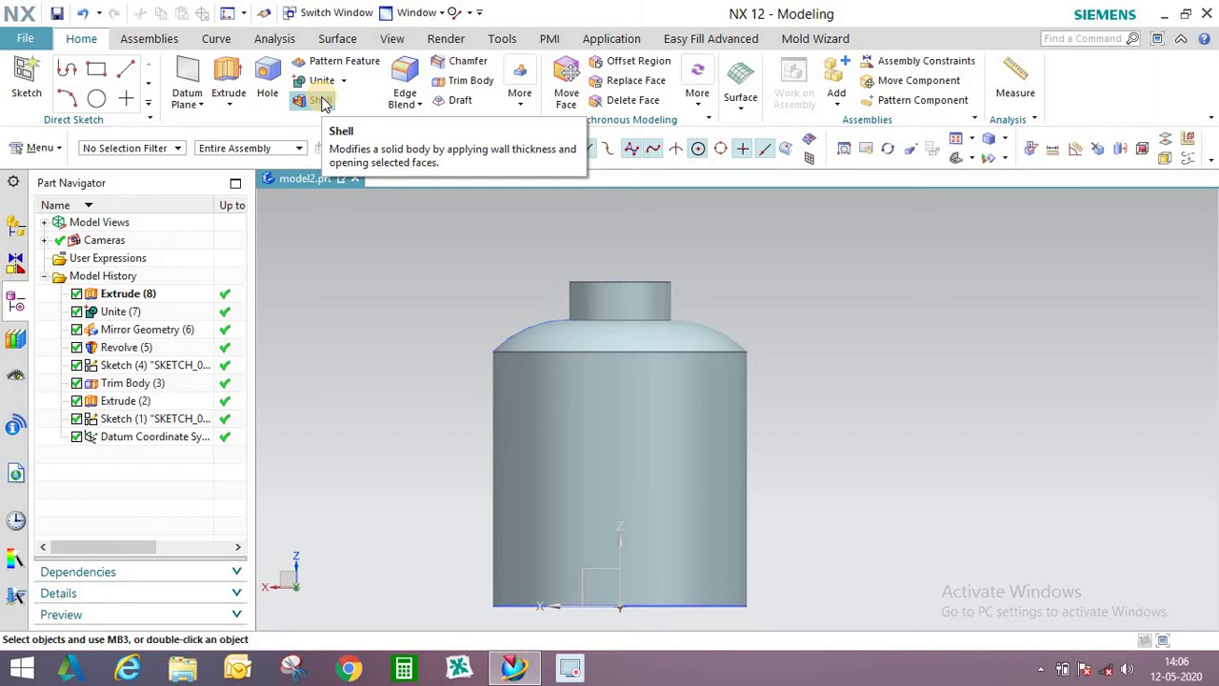
Round the circular edge between the dome and the cylinder with a 20 mm edge blend.
scroll(667, 264, "up", 3)
scroll(618, 248, "down", 3)
middle_click_drag(618, 247, 608, 277)
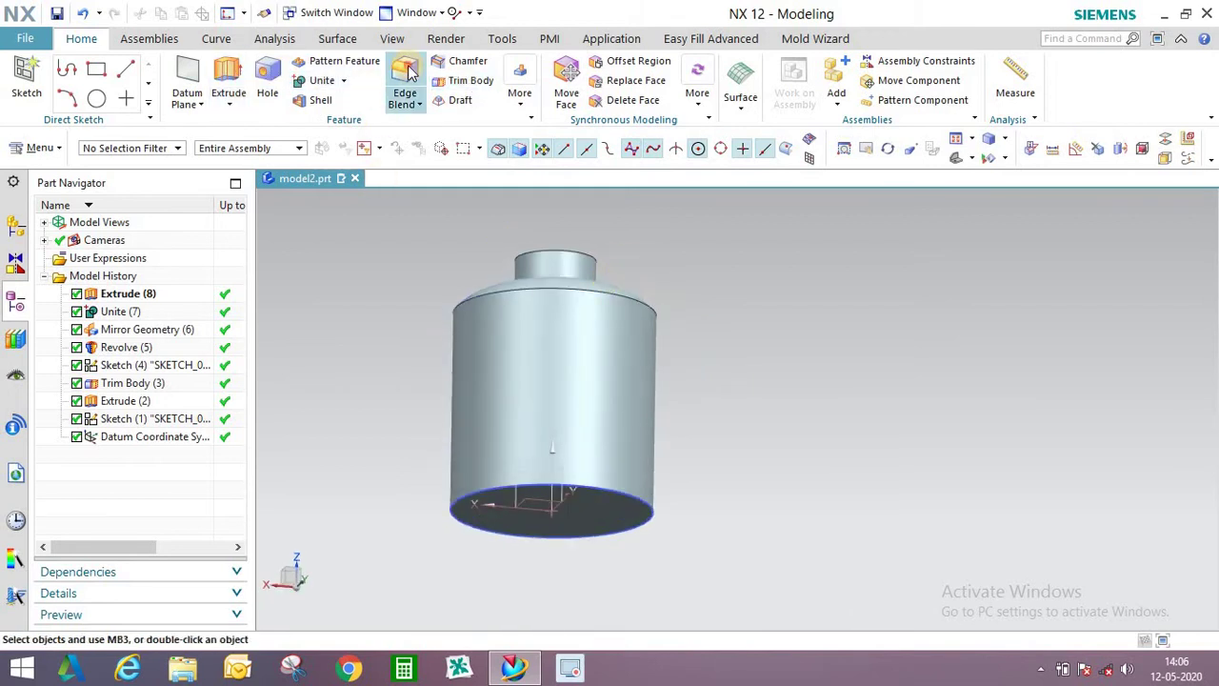
middle_click_drag(702, 337, 657, 312)
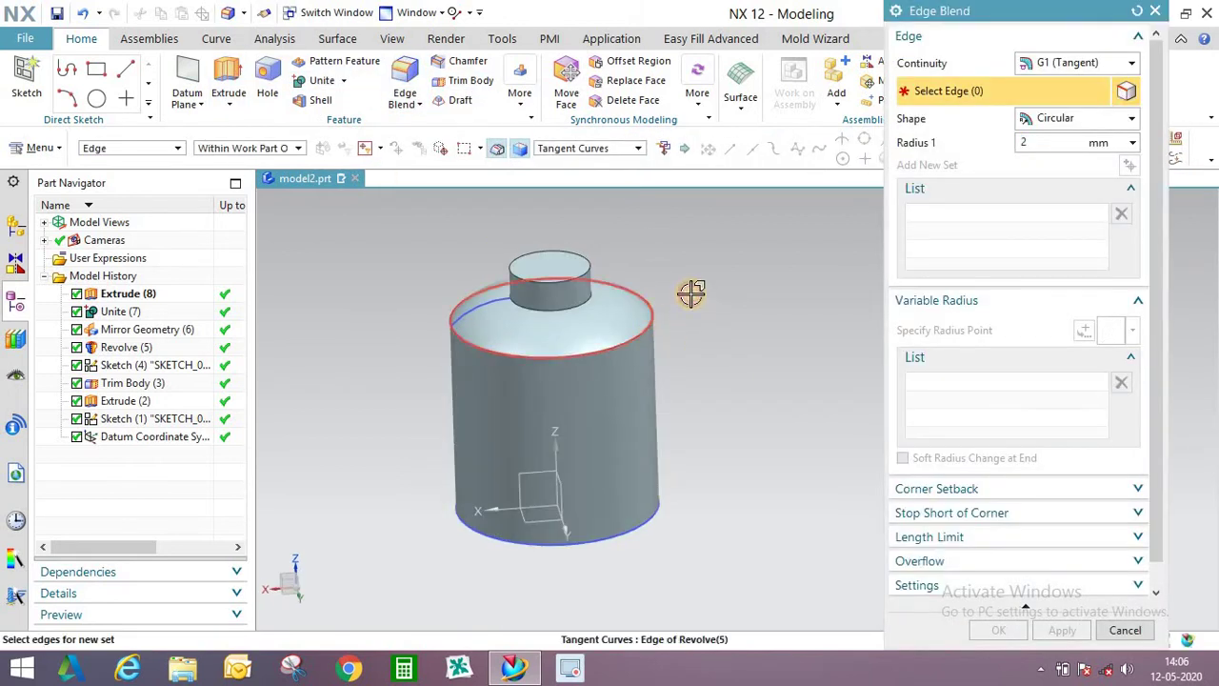
left_click(656, 328)
type("20")
key("Return")
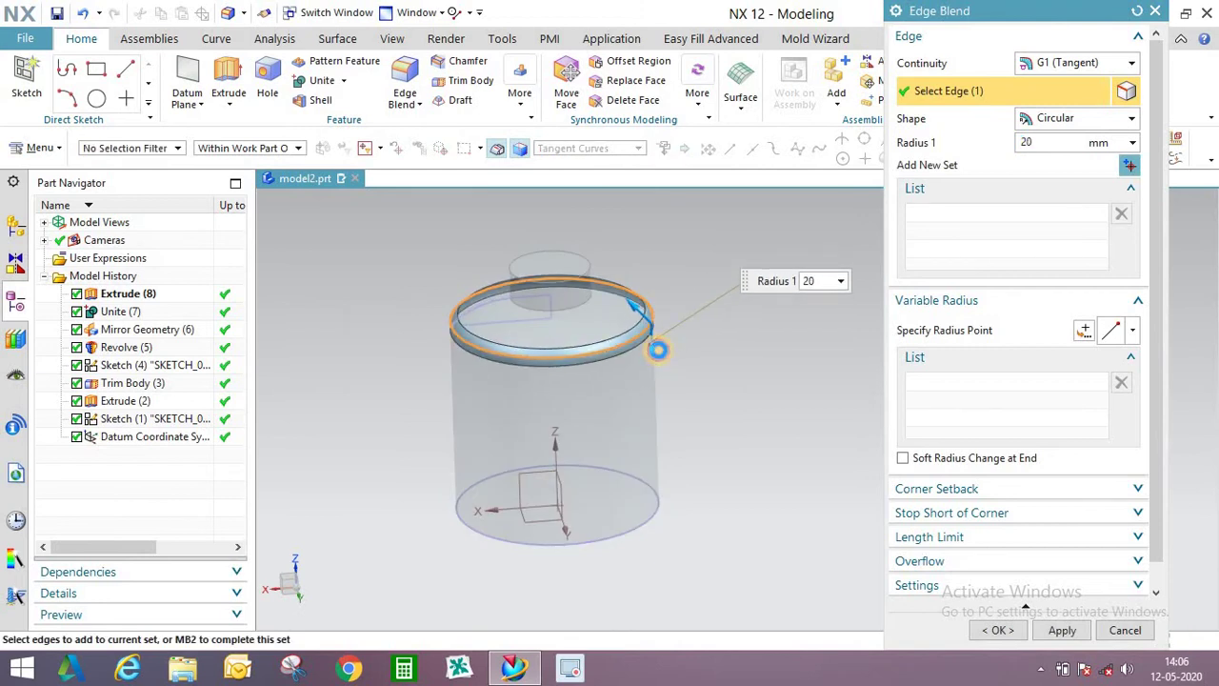
left_click(1001, 629)
Round the cylinder's bottom circular edge with a 20 mm edge blend.
middle_click_drag(719, 356, 603, 330)
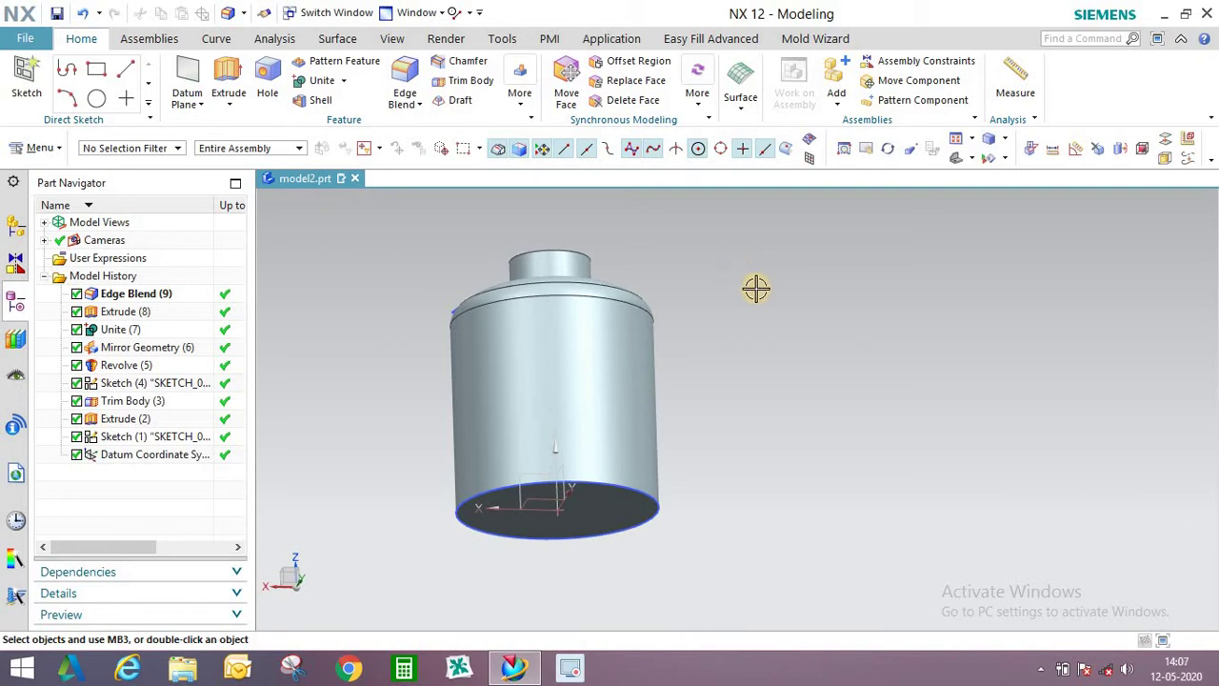
left_click(405, 92)
left_click(655, 459)
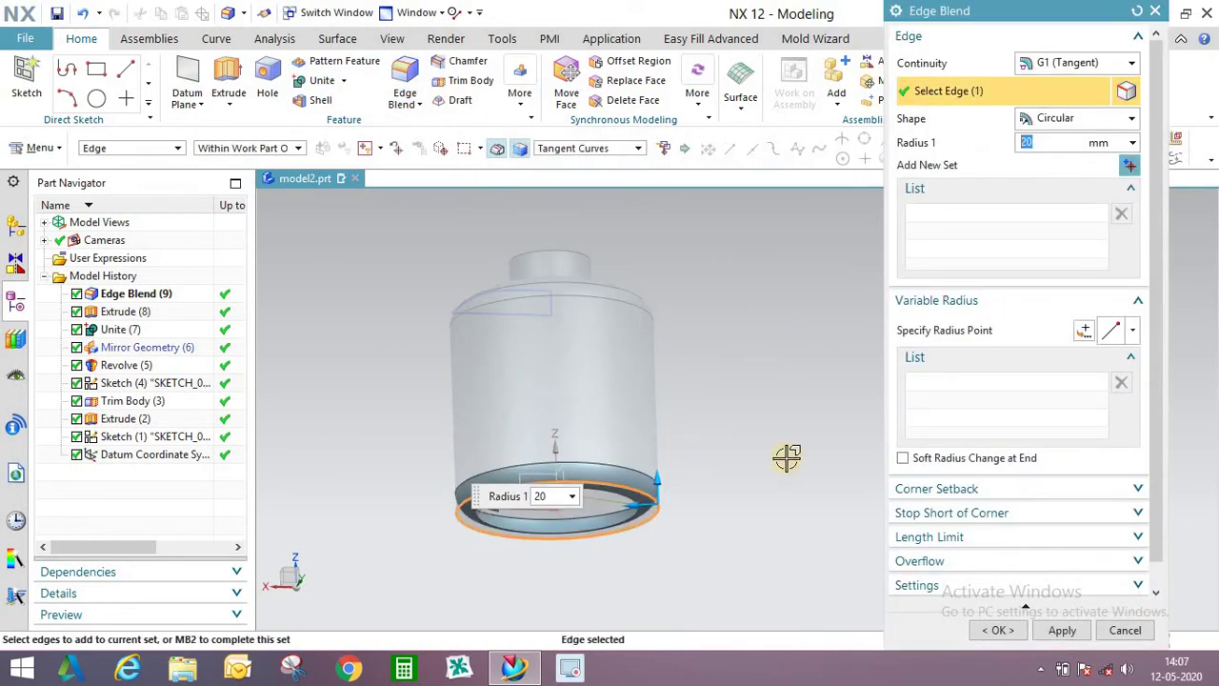
left_click(1016, 632)
Hide the base circle sketch and the dome profile sketch.
middle_click_drag(677, 397, 663, 506)
right_click(692, 484)
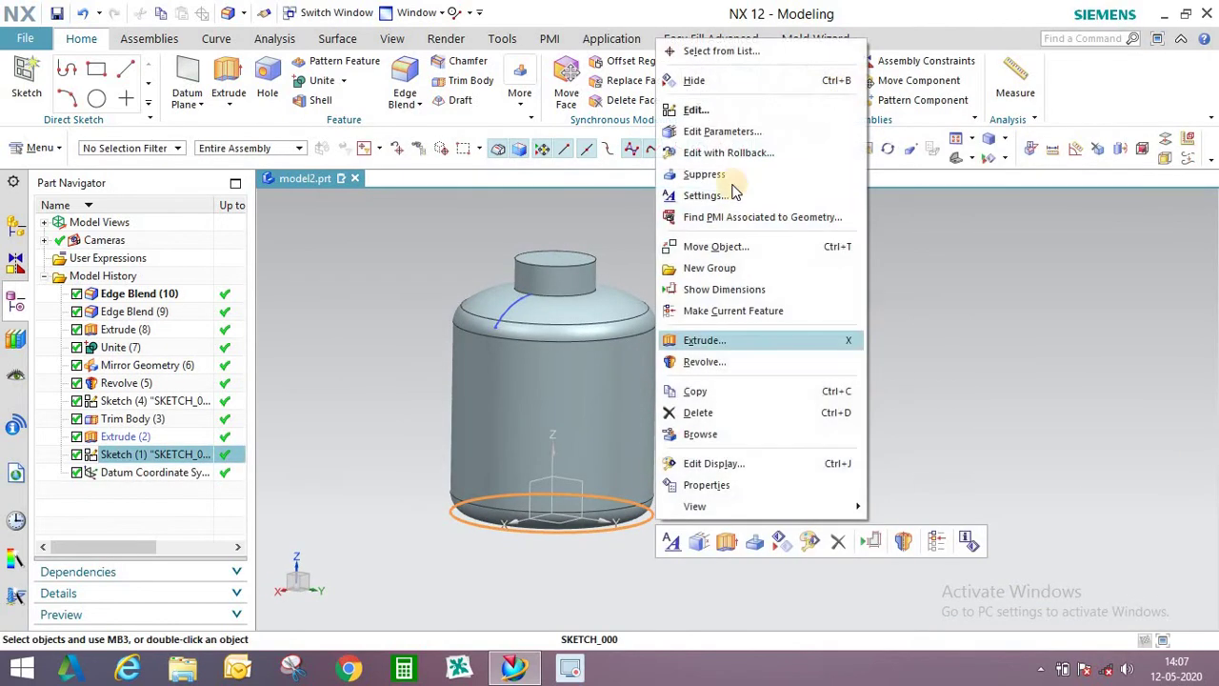
left_click(710, 82)
right_click(564, 290)
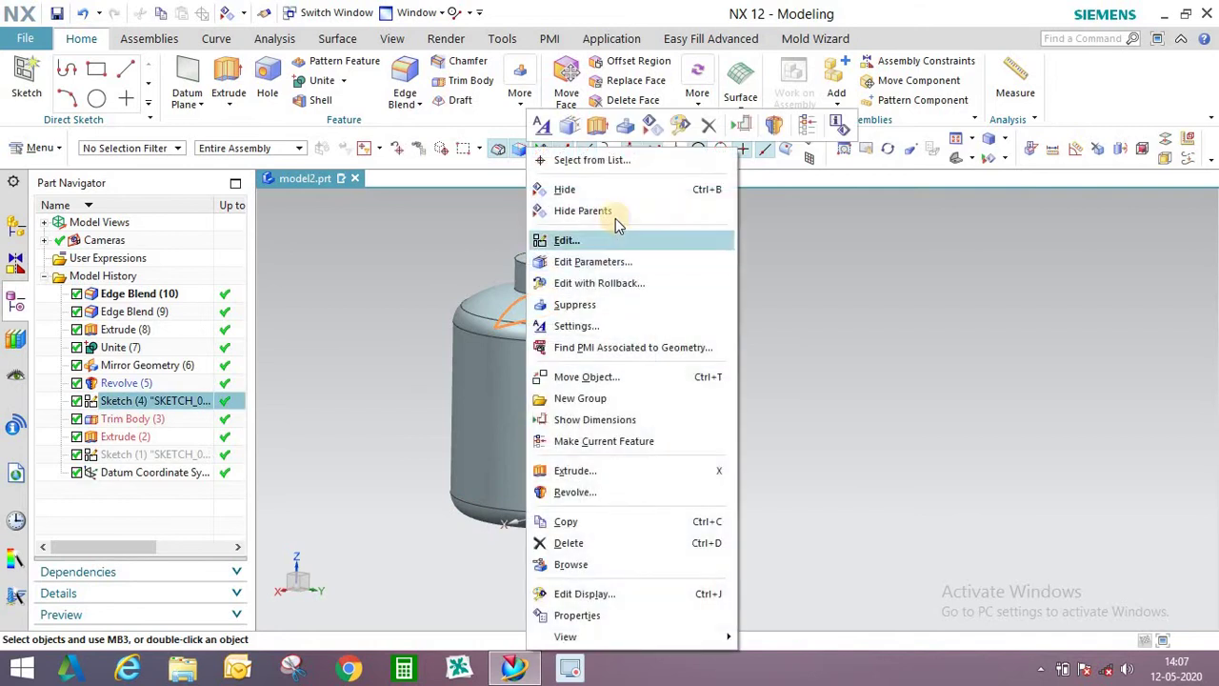
left_click(593, 186)
Unite the neck with the bottle body.
mouse_move(638, 335)
middle_mouse_down()
mouse_move(582, 321)
mouse_move(629, 314)
middle_mouse_up()
left_click(577, 281)
left_click(548, 269)
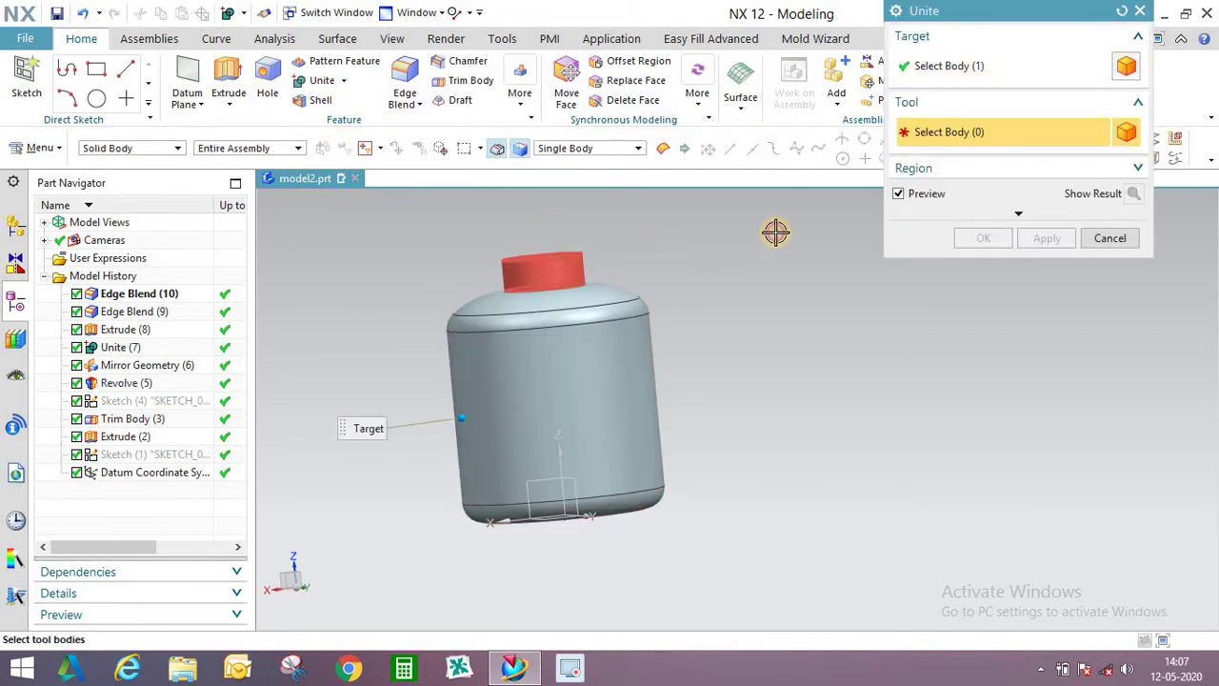
left_click(971, 237)
Split the bottle body with a new plane offset 25 mm below the neck's flat top face.
middle_click_drag(650, 264, 438, 210)
scroll(553, 256, "up", 3)
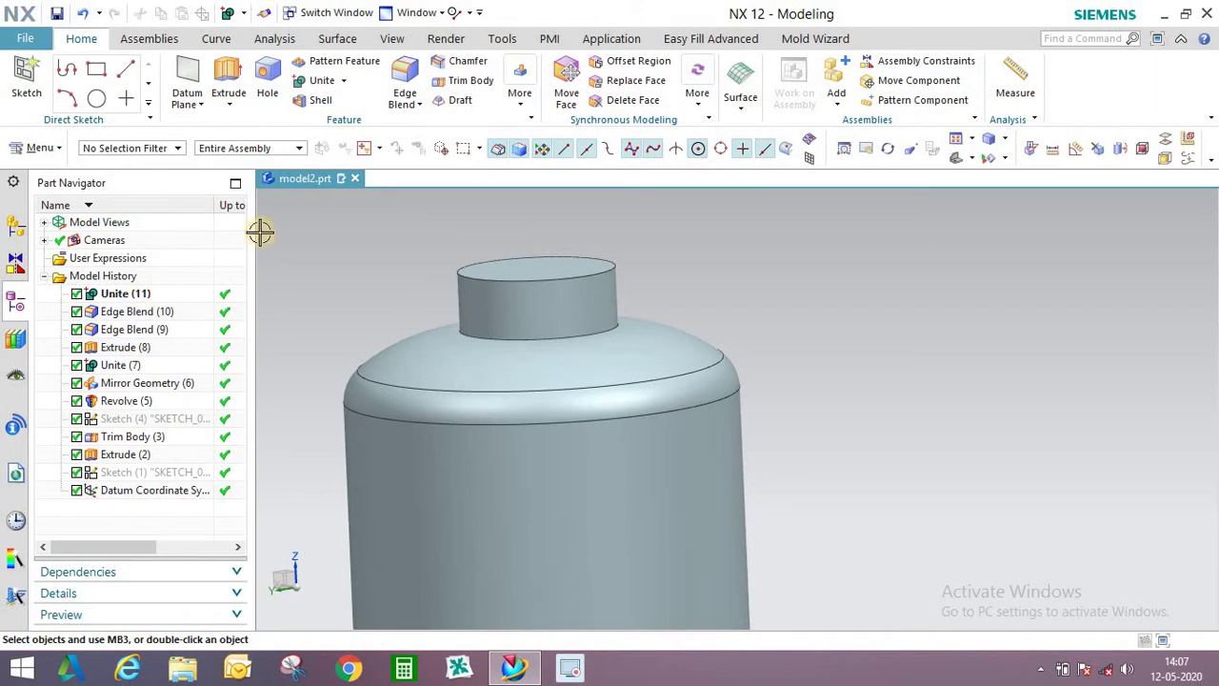
left_click(519, 95)
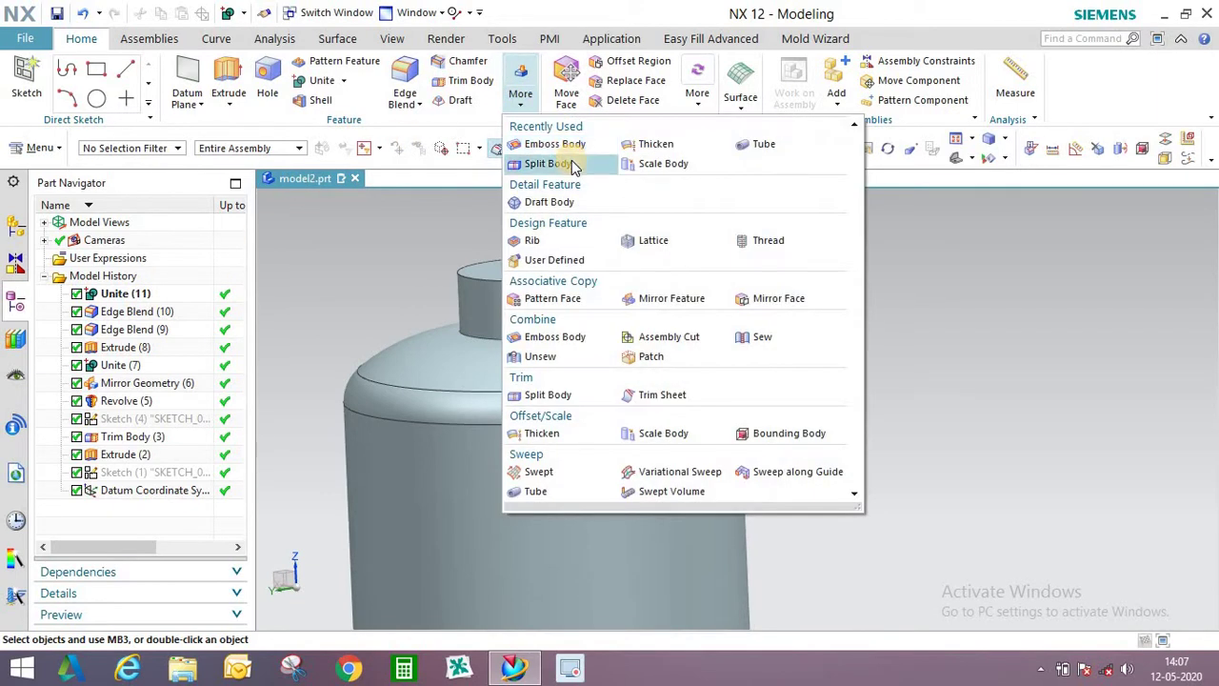
left_click(545, 163)
left_click(556, 288)
left_click(1023, 156)
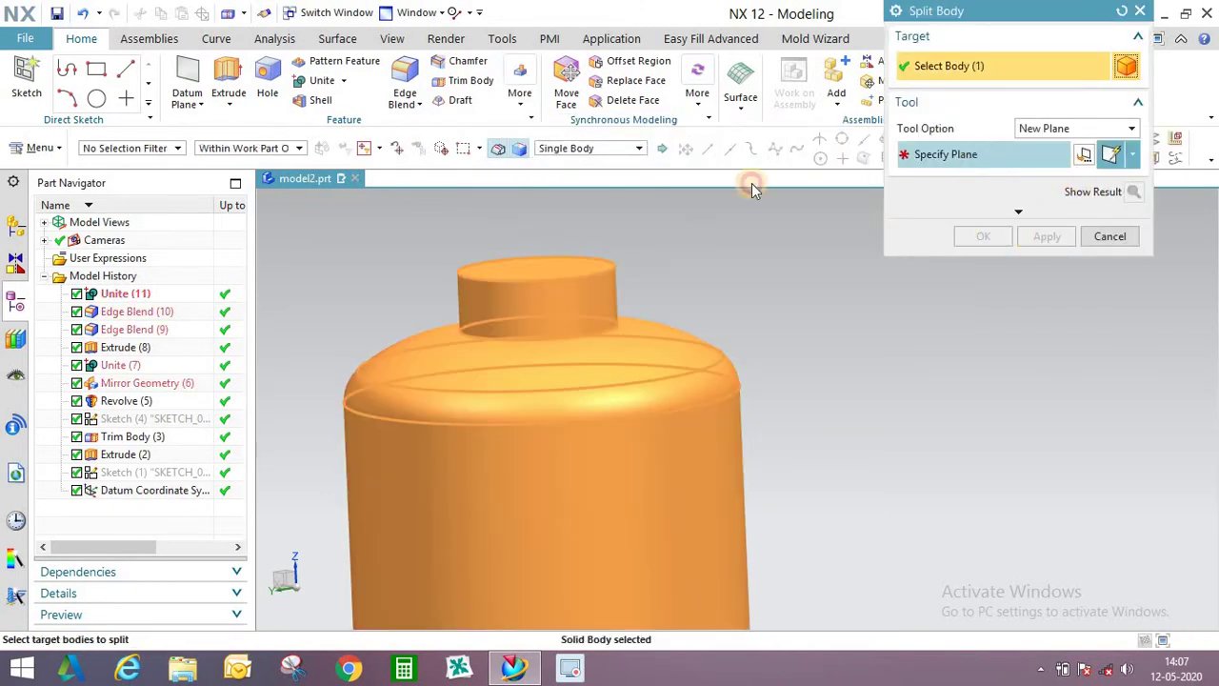
left_click(564, 266)
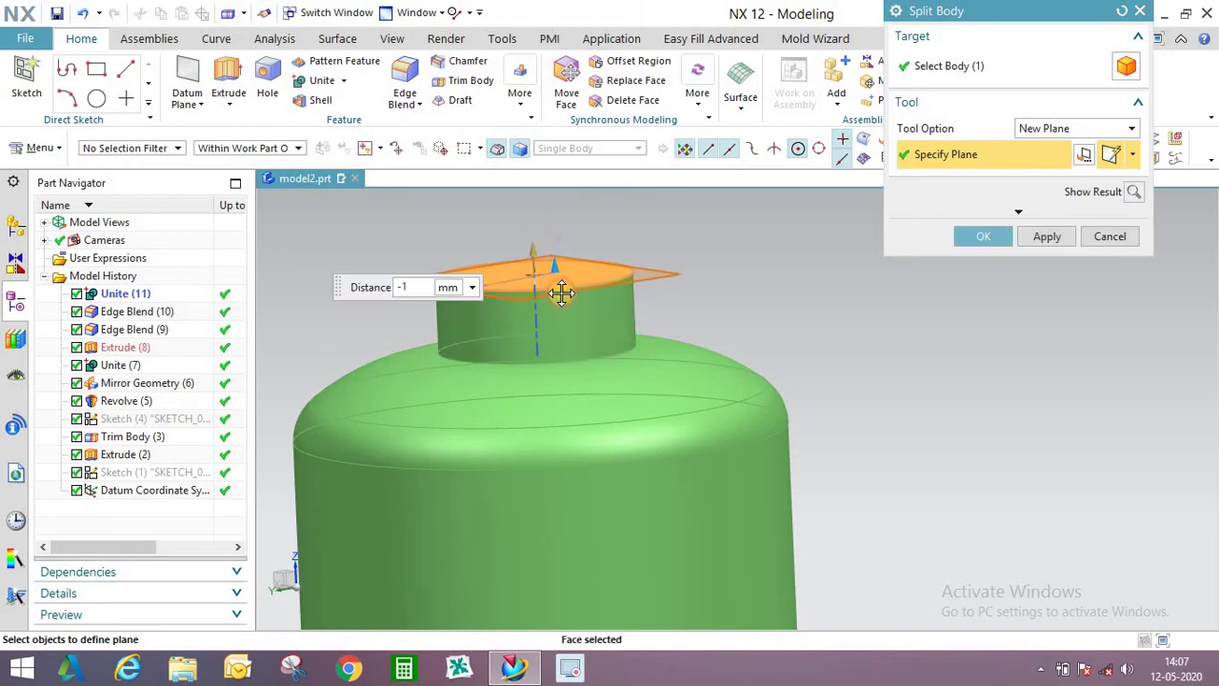
left_click_drag(561, 264, 566, 317)
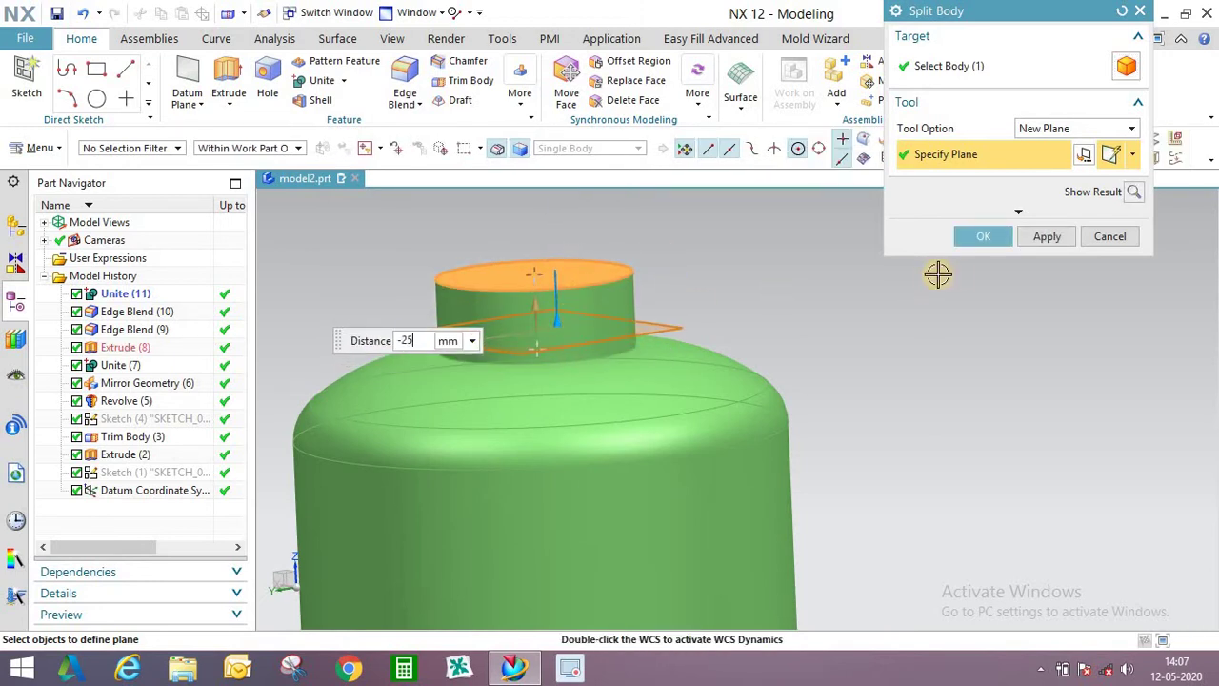
left_click(983, 237)
Offset the cylindrical side face of the neck's upper part 5 mm inward with Offset Region.
middle_click_drag(682, 298, 690, 281)
left_click(638, 63)
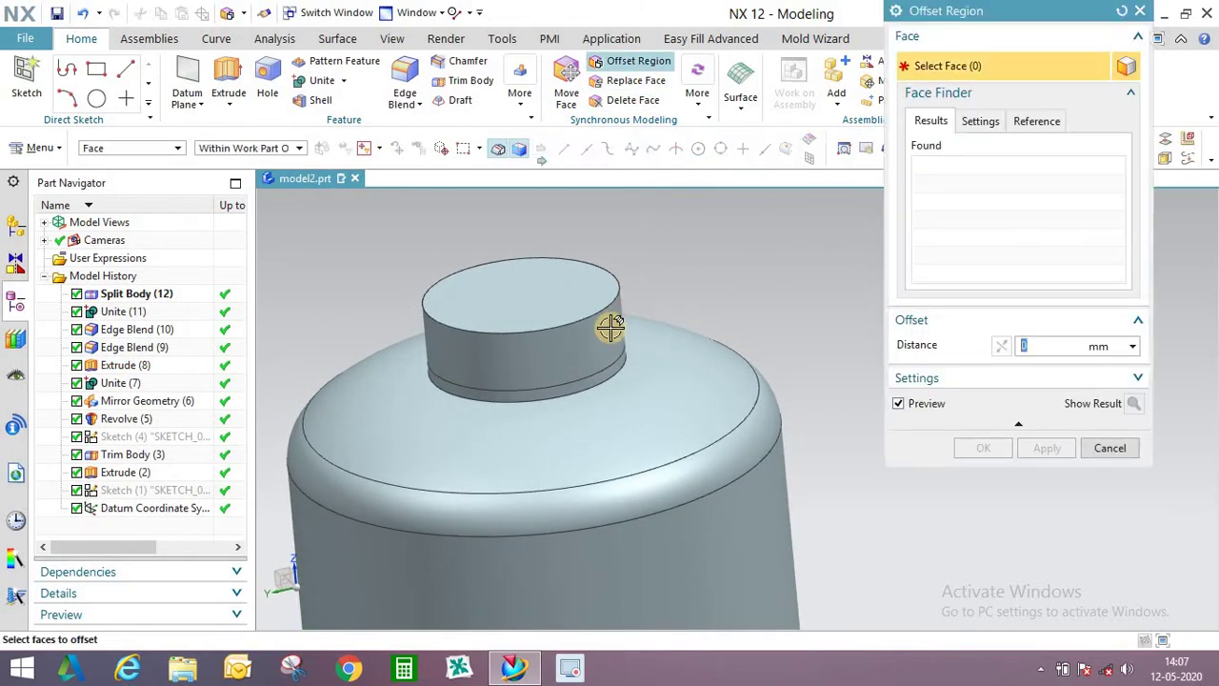
left_click(609, 324)
type("5")
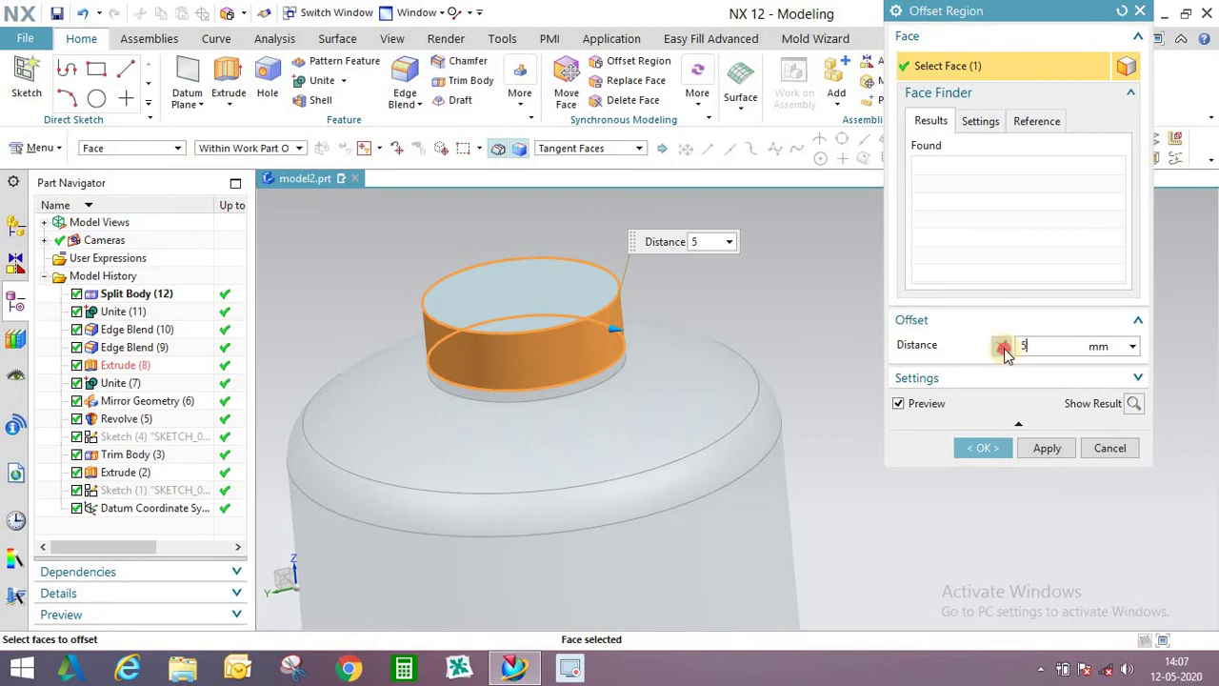
left_click(1001, 345)
left_click(983, 448)
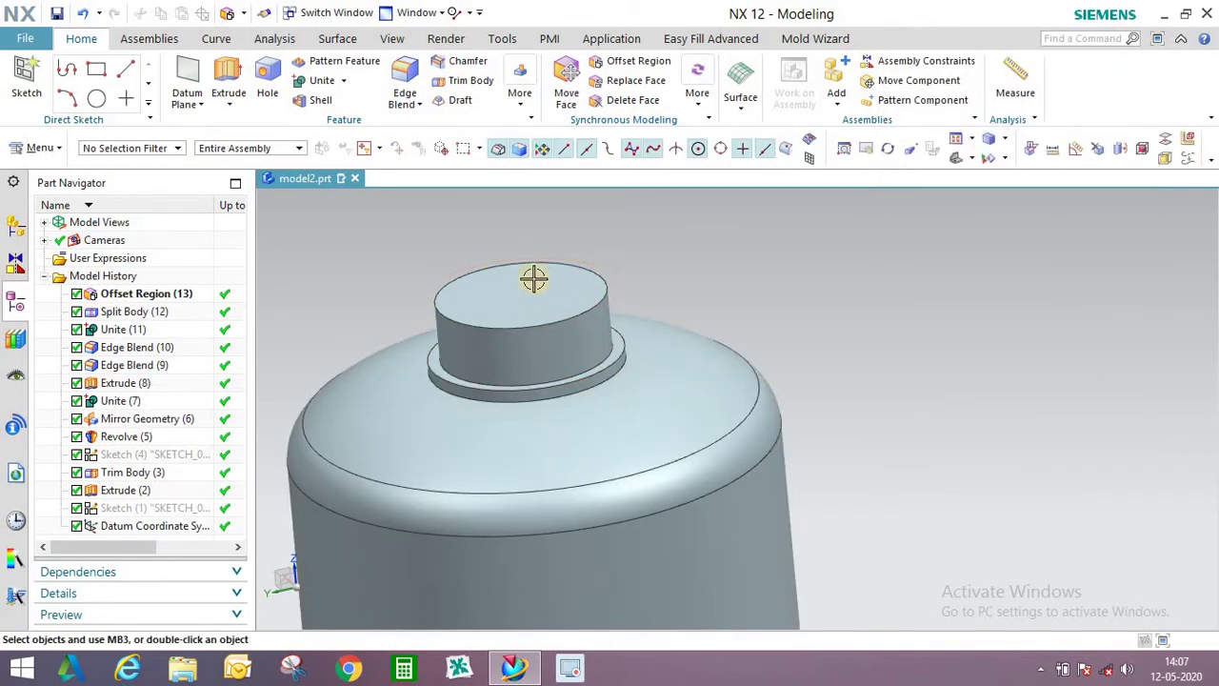
Unite the narrowed upper neck with the rest of the bottle body.
middle_click_drag(648, 258, 657, 285)
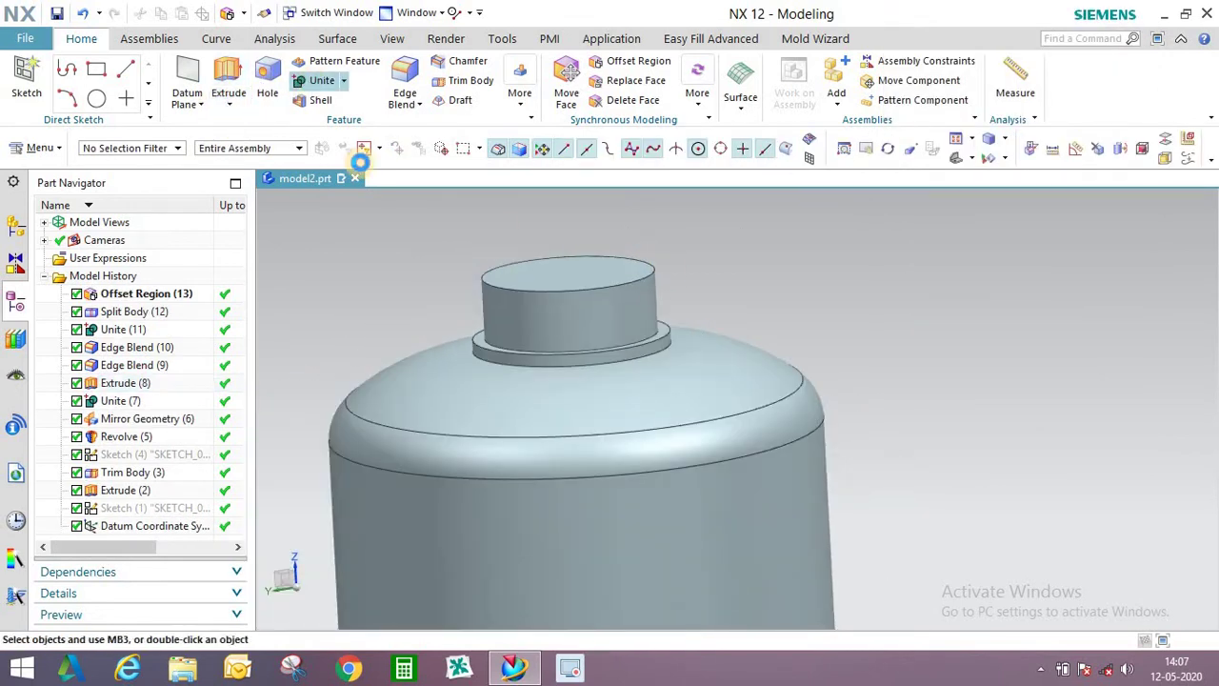
left_click(322, 80)
left_click(524, 325)
middle_click(730, 256)
scroll(640, 271, "down", 3)
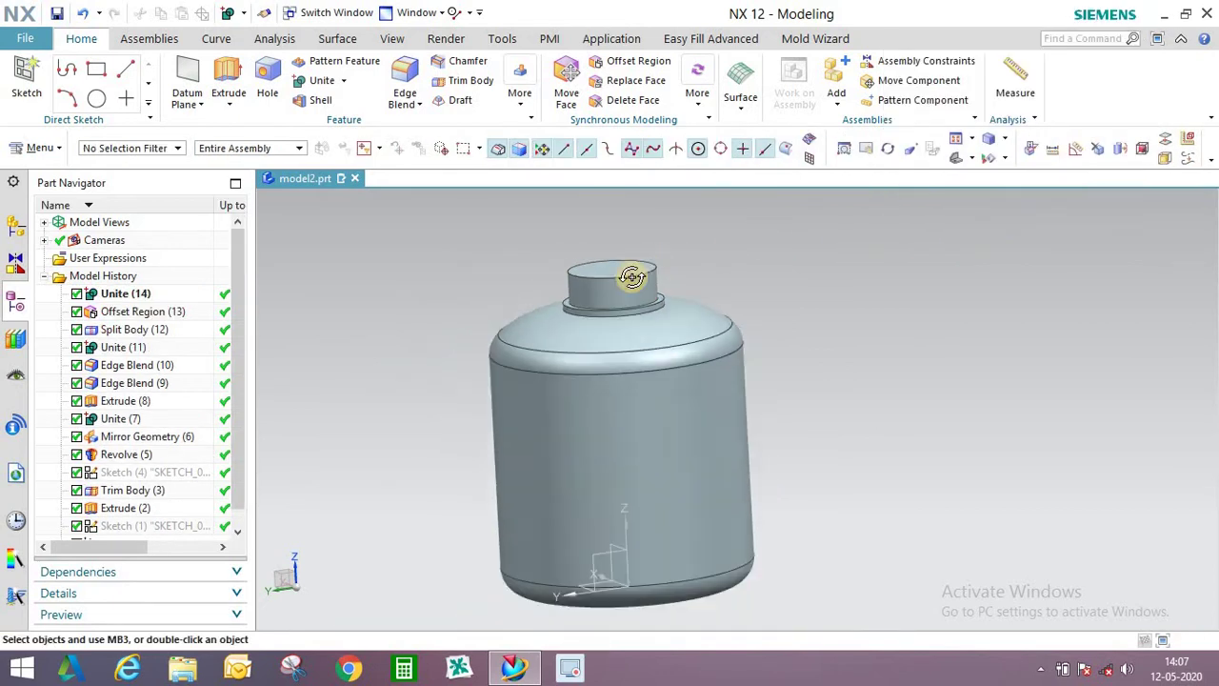
middle_click_drag(631, 275, 505, 195)
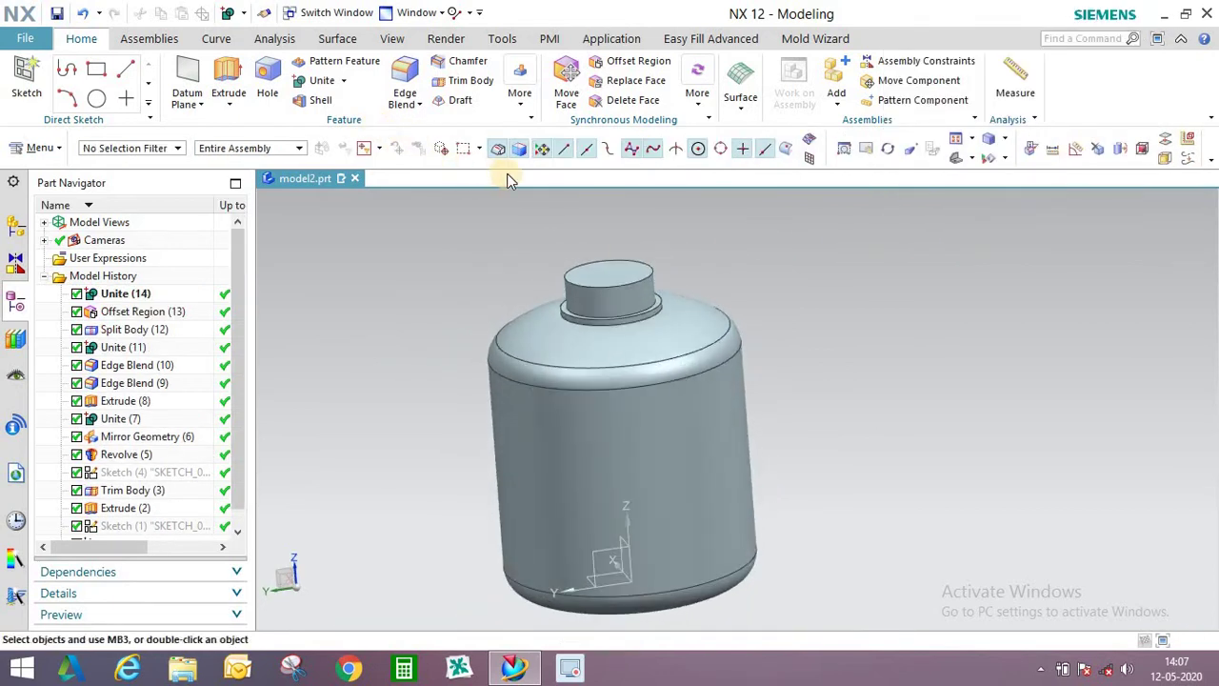
scroll(601, 276, "up", 4)
mouse_move(648, 261)
middle_mouse_down()
mouse_move(626, 272)
mouse_move(635, 250)
middle_mouse_up()
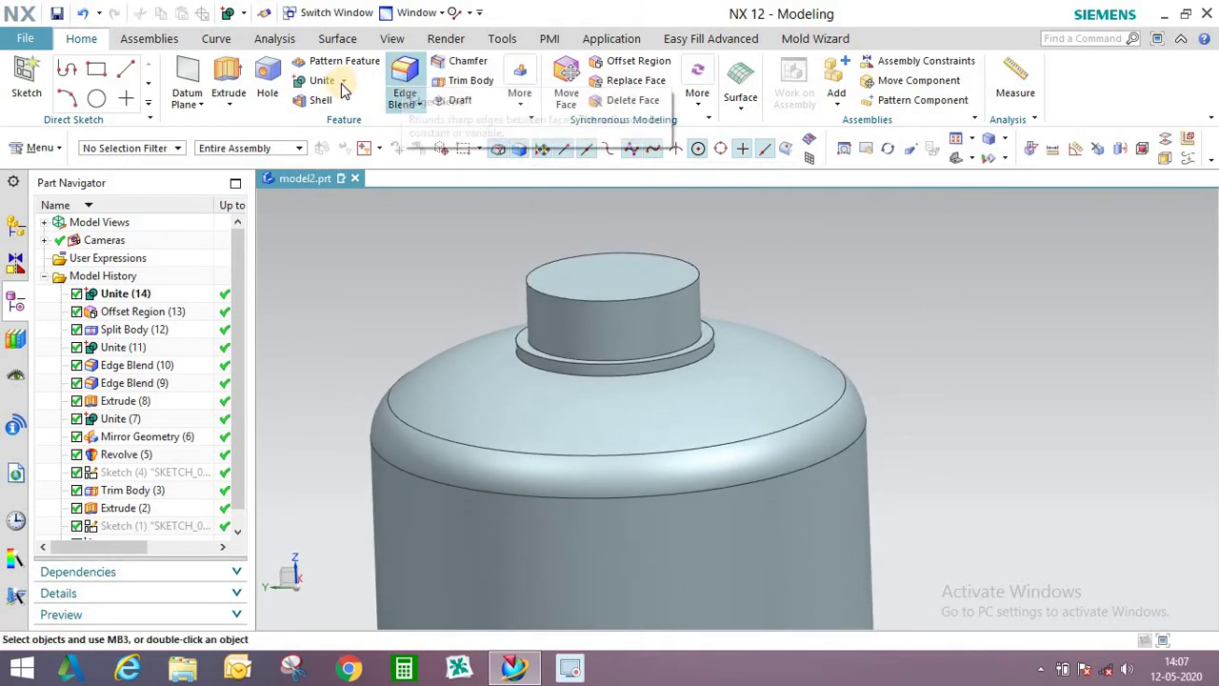
left_click(270, 90)
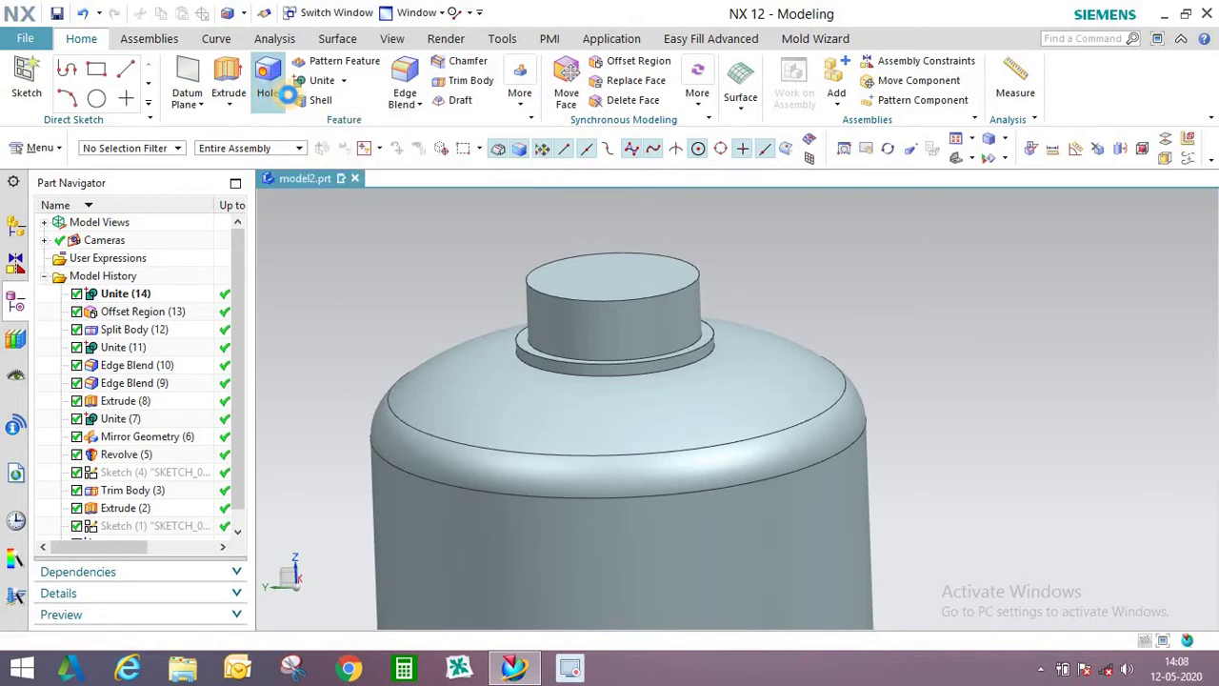
left_click(987, 46)
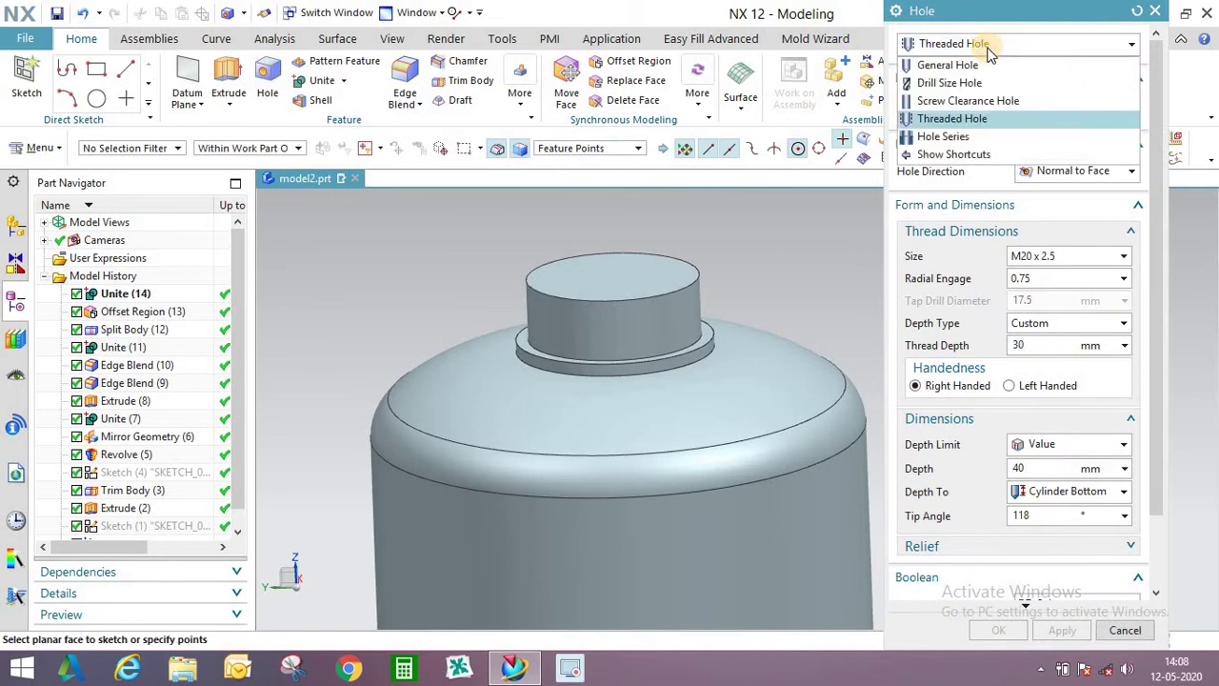
left_click(1154, 14)
left_click(1154, 11)
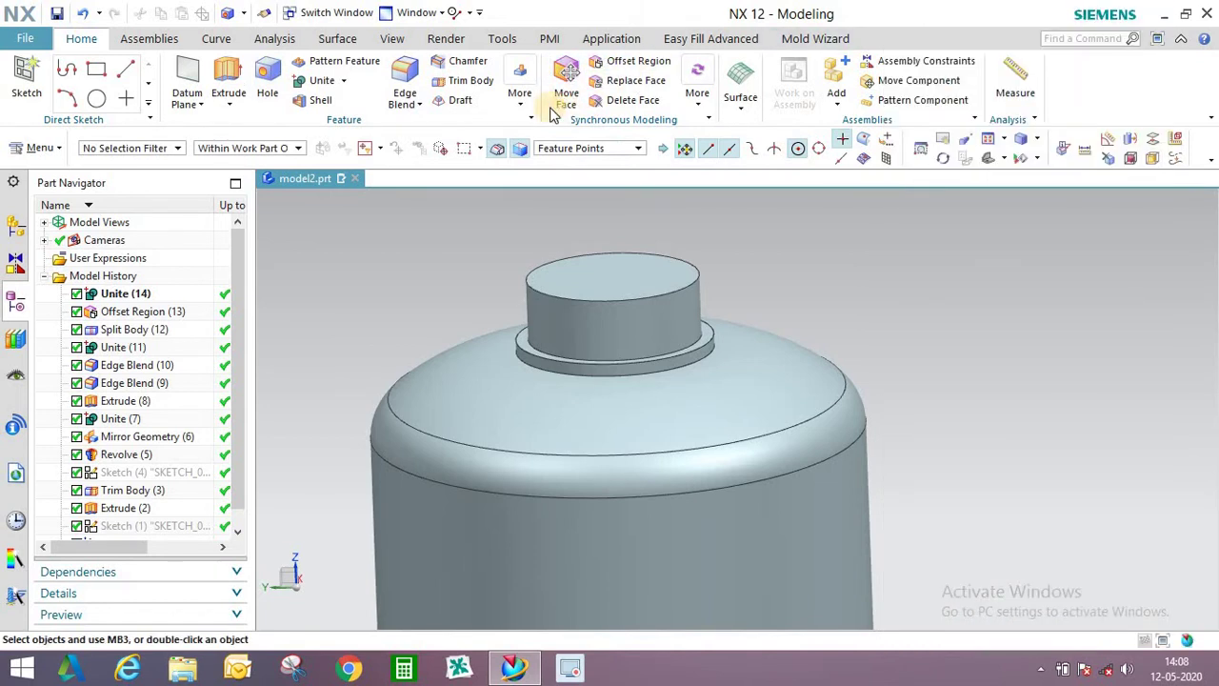
Find the Thread command and cut a detailed right-hand thread, 25 mm long with 1.5 mm pitch, on the neck's cylindrical face above the collar.
left_click(530, 103)
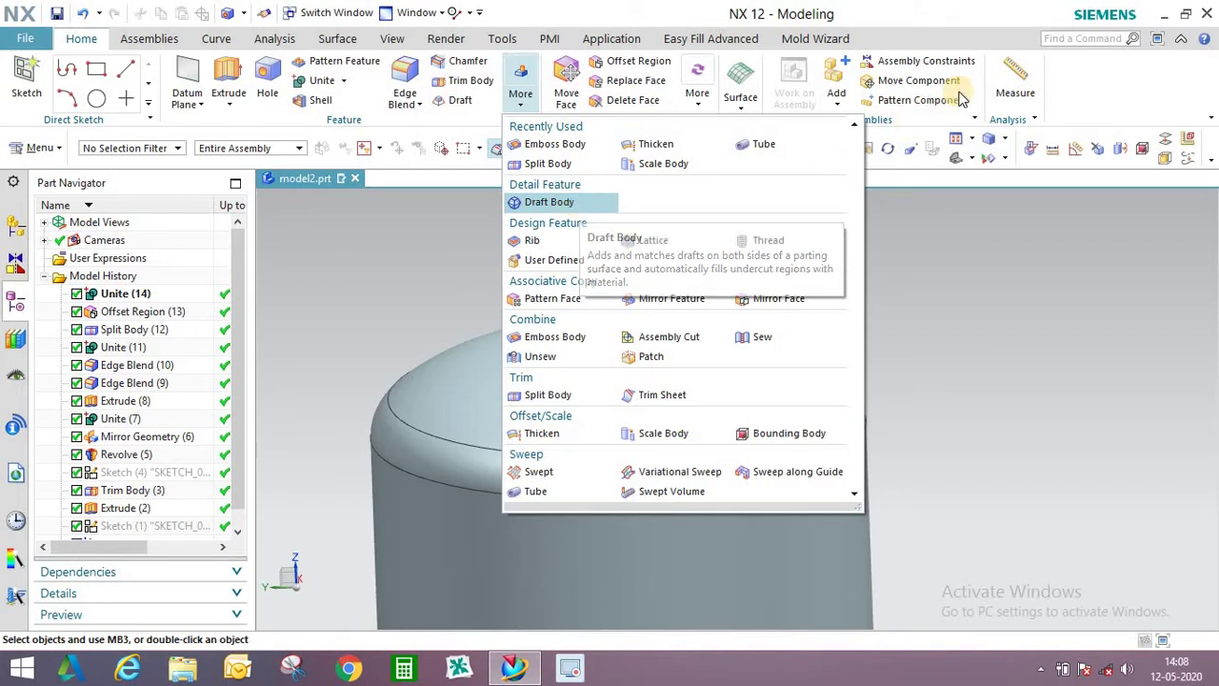
left_click(1082, 38)
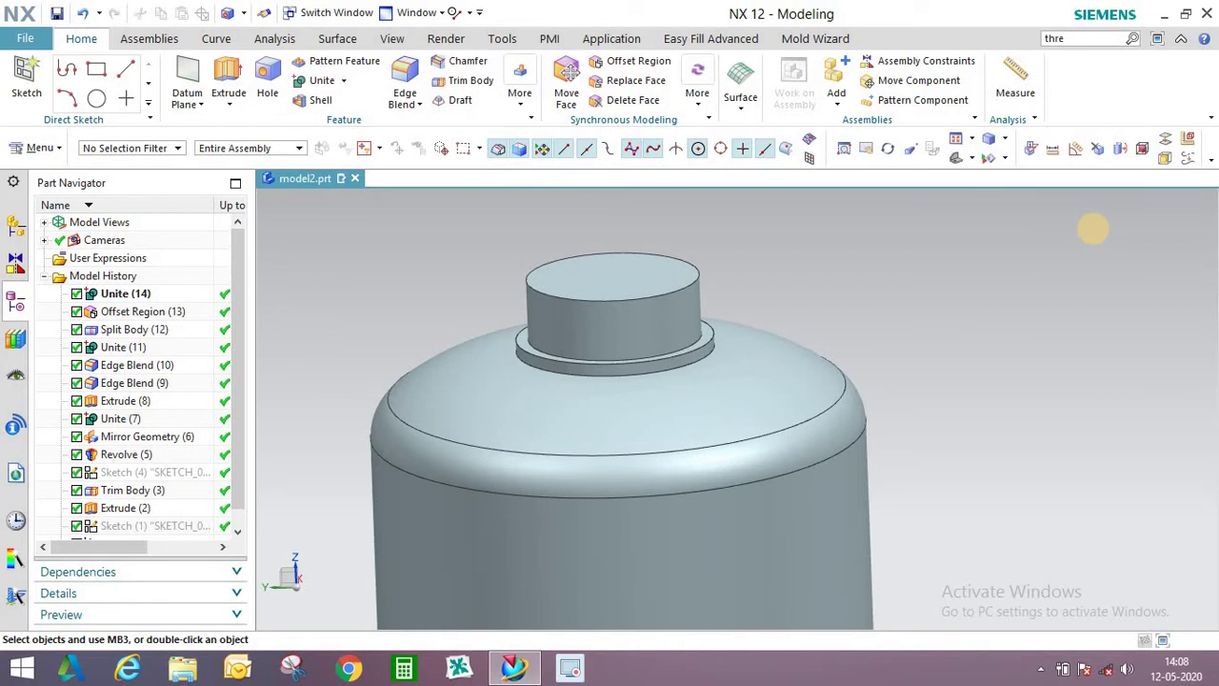
key("Return")
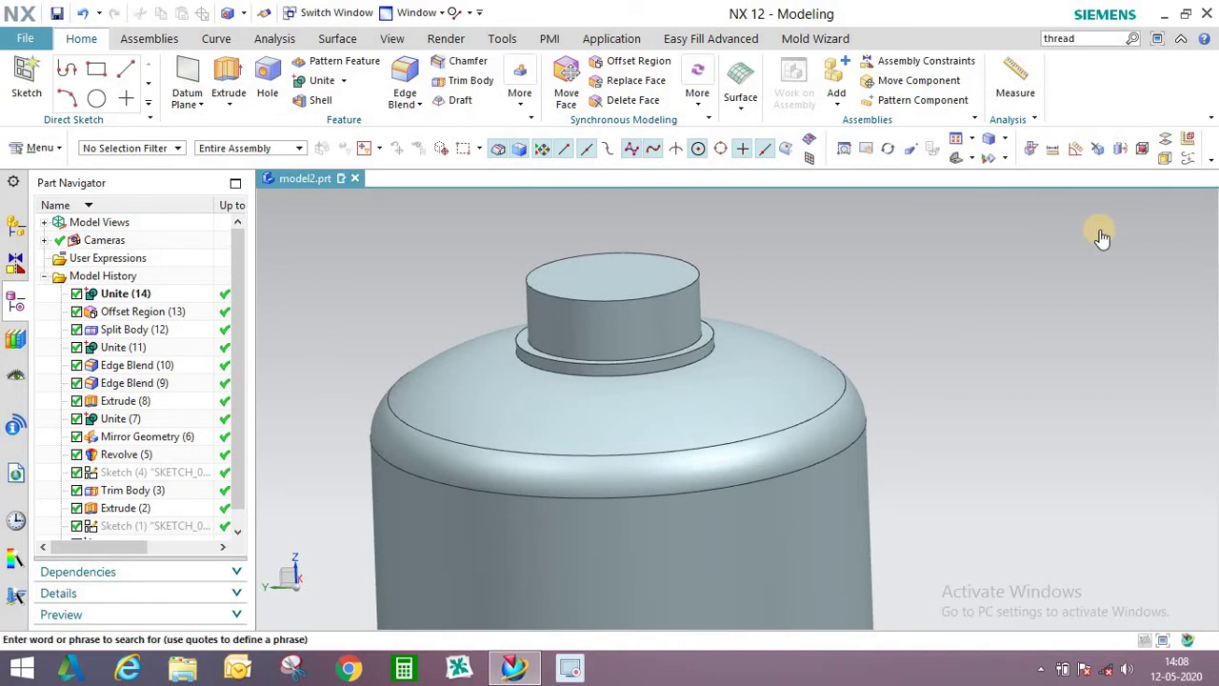
left_click(924, 341)
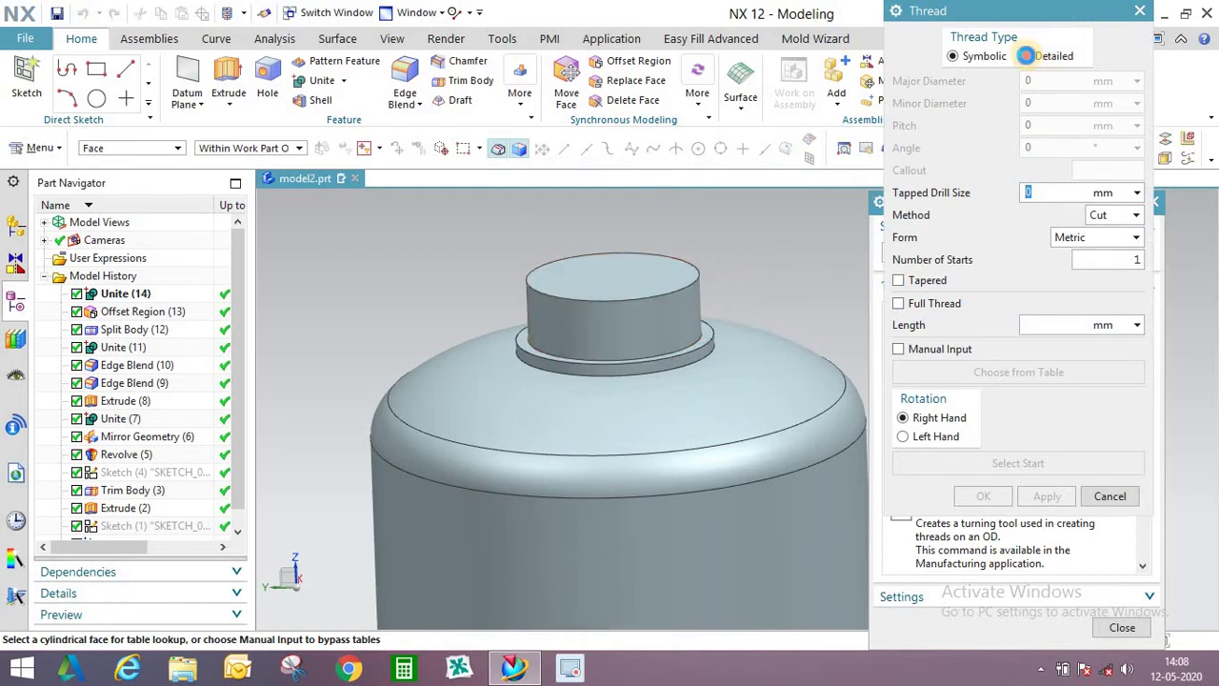
left_click(1026, 55)
left_click(665, 317)
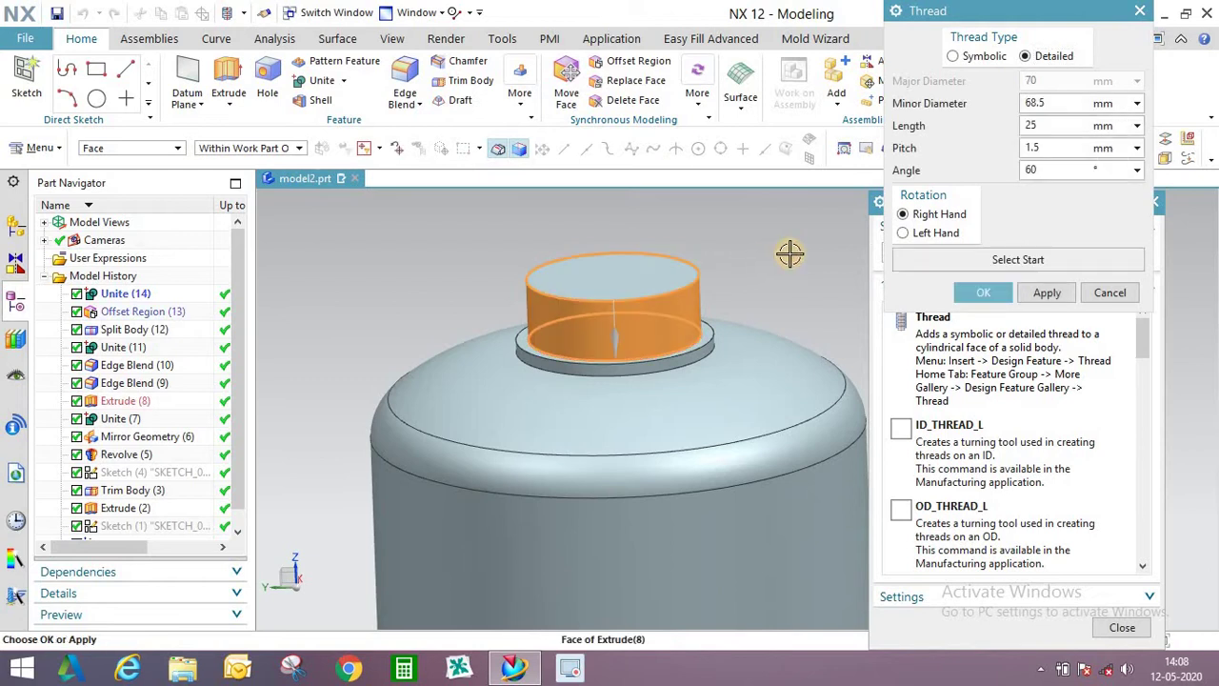
left_click(986, 293)
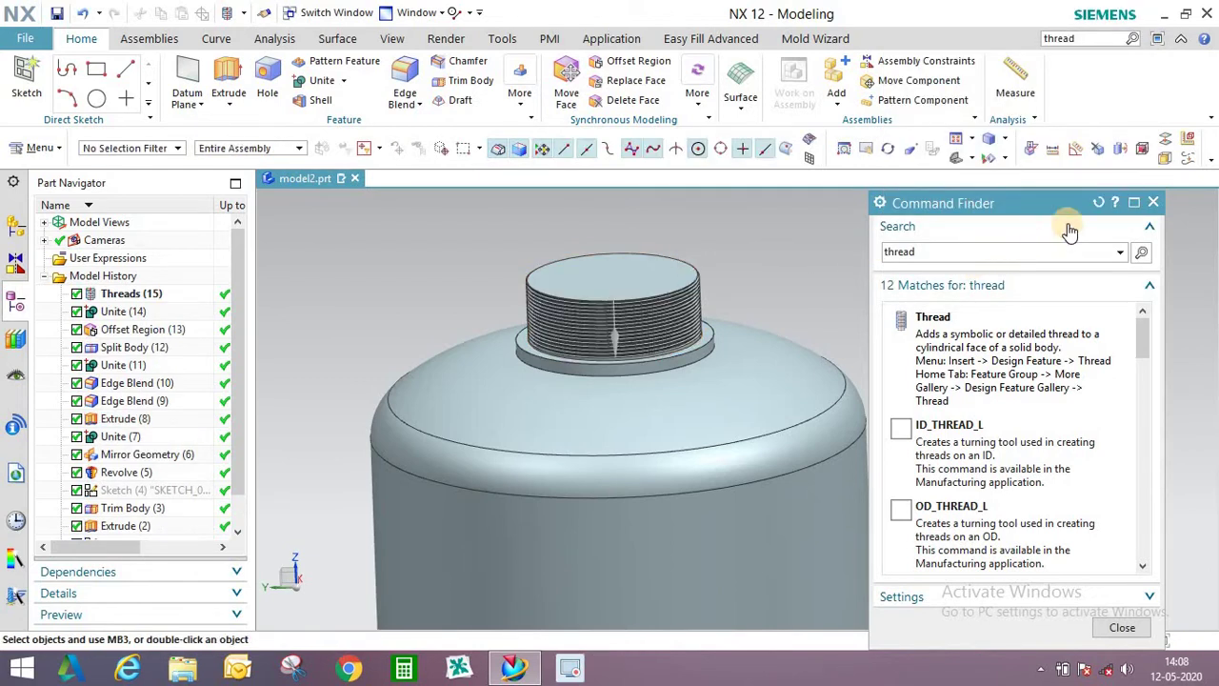
left_click(1152, 202)
scroll(618, 280, "up", 3)
scroll(618, 280, "down", 3)
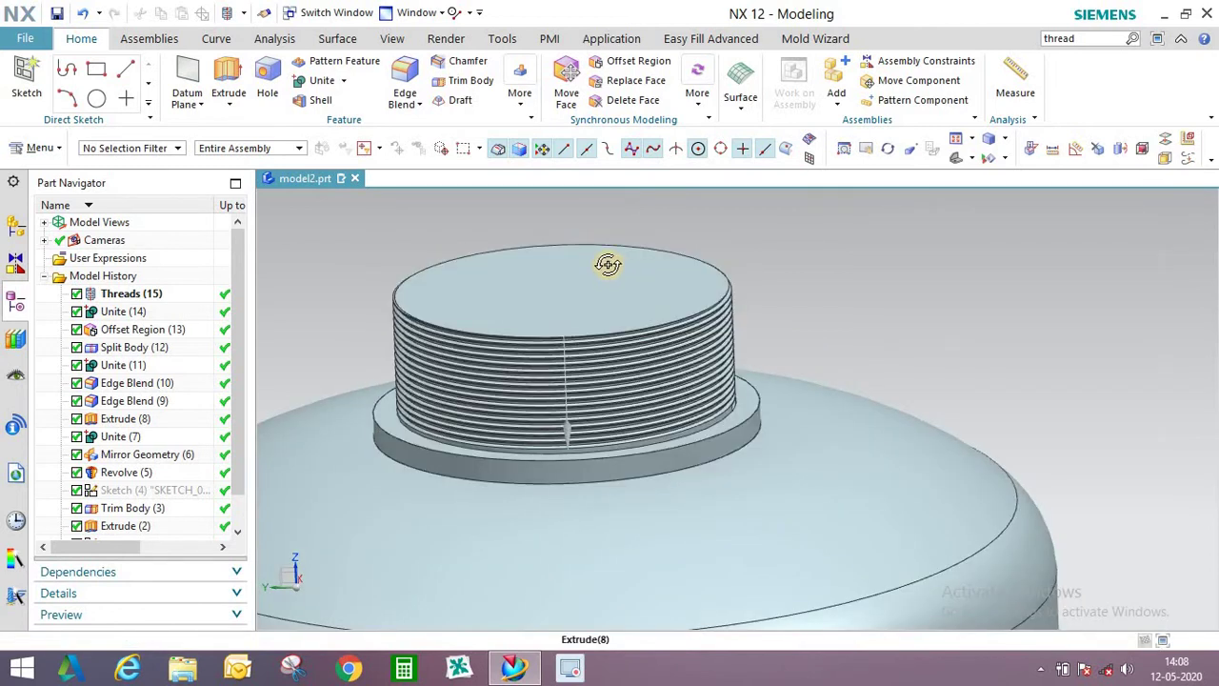
middle_click_drag(606, 264, 619, 286)
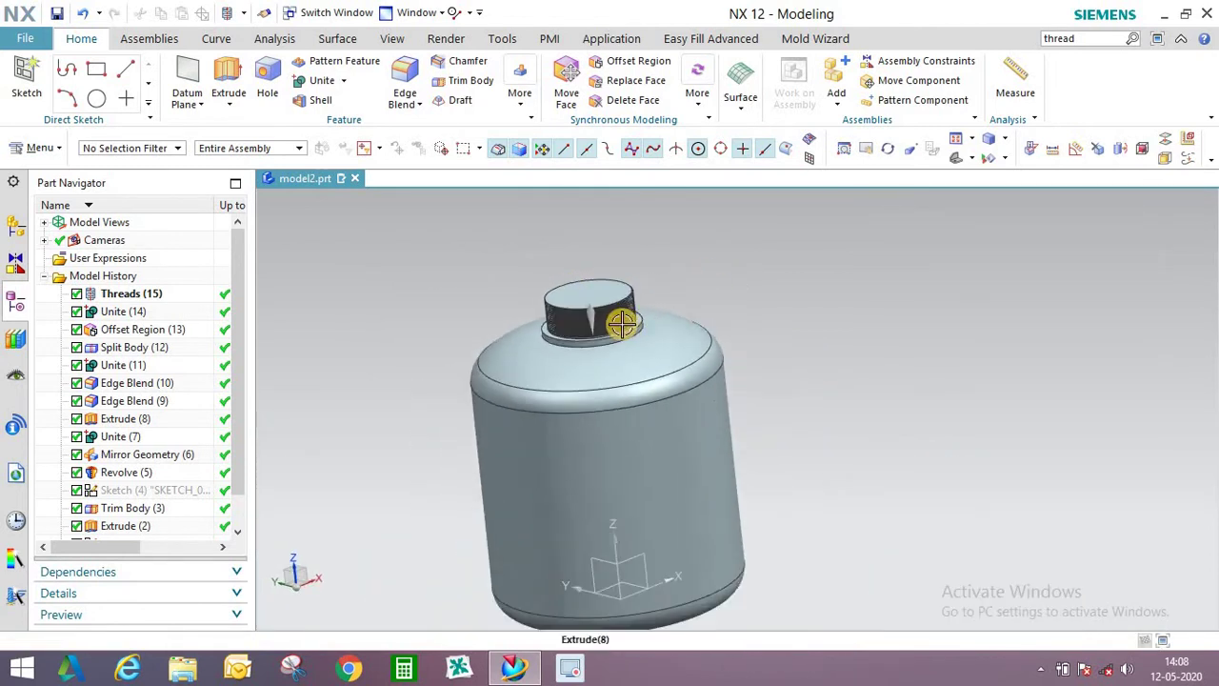
scroll(649, 274, "up", 2)
scroll(639, 322, "down", 2)
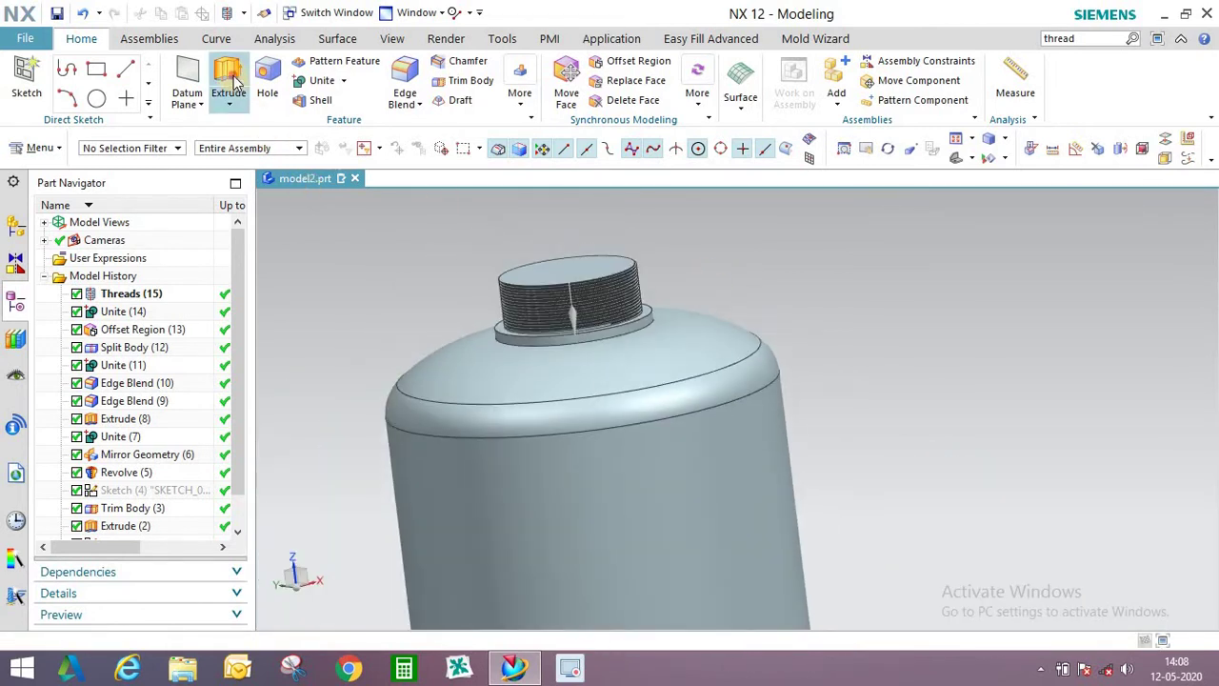
left_click(229, 78)
scroll(680, 372, "up", 3)
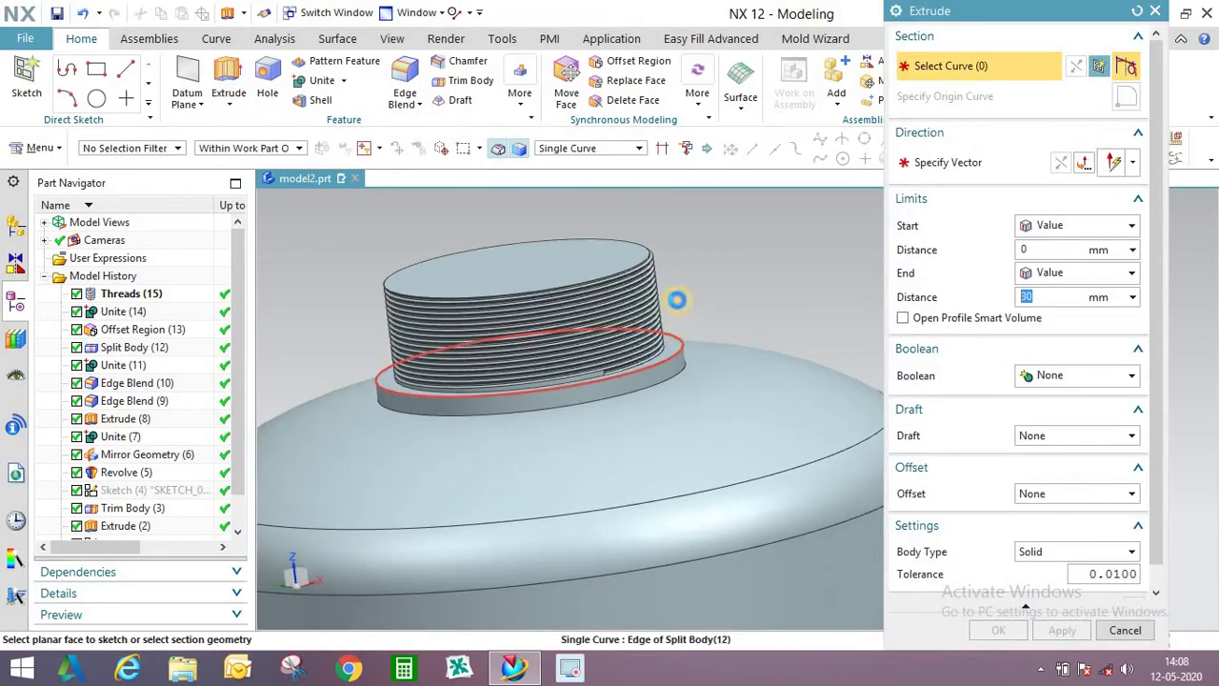
left_click(677, 300)
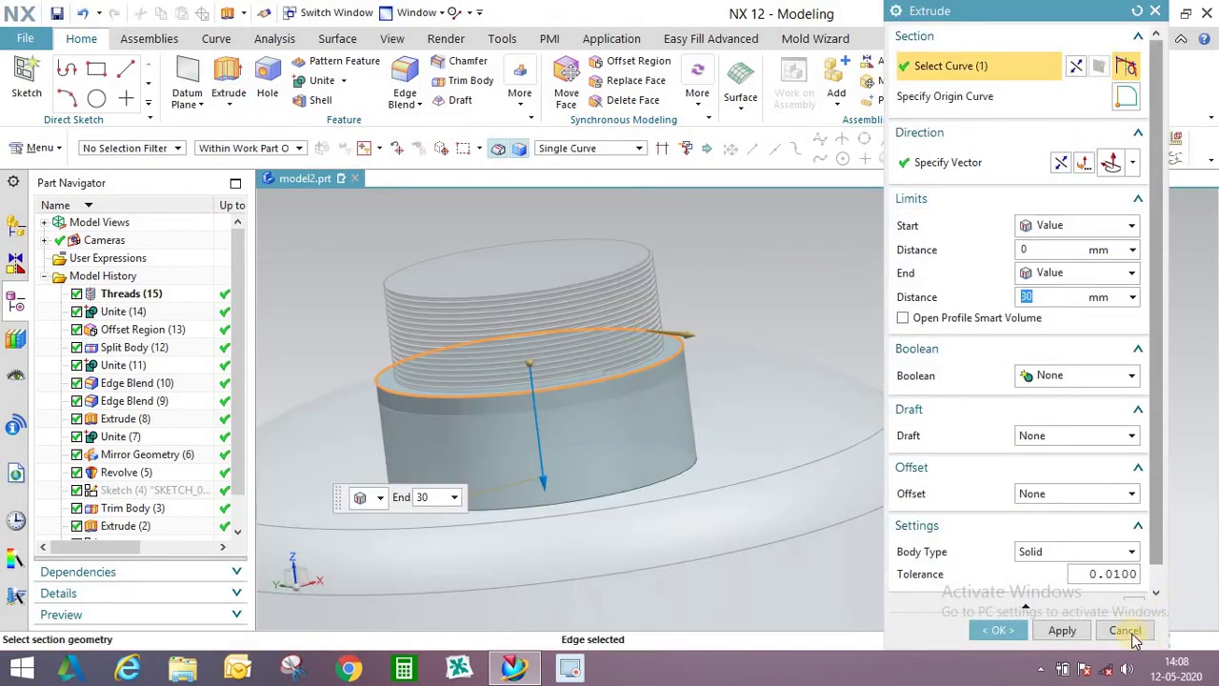
left_click(1133, 635)
double_click(591, 321)
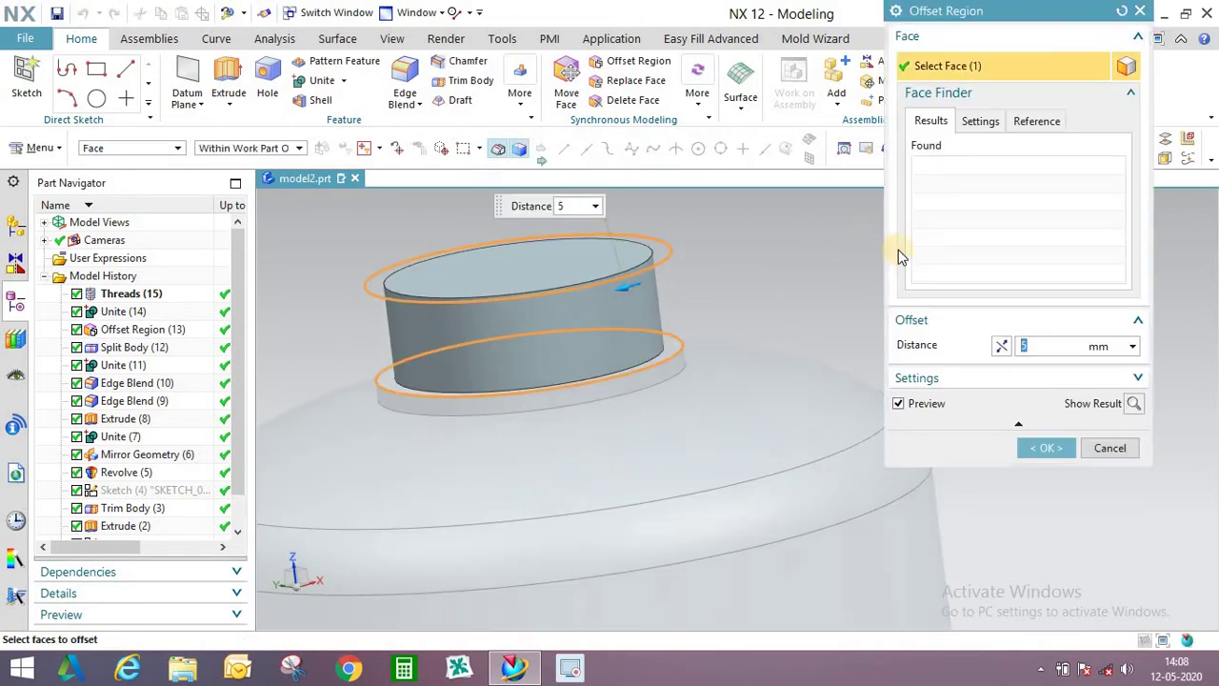
left_click(1110, 448)
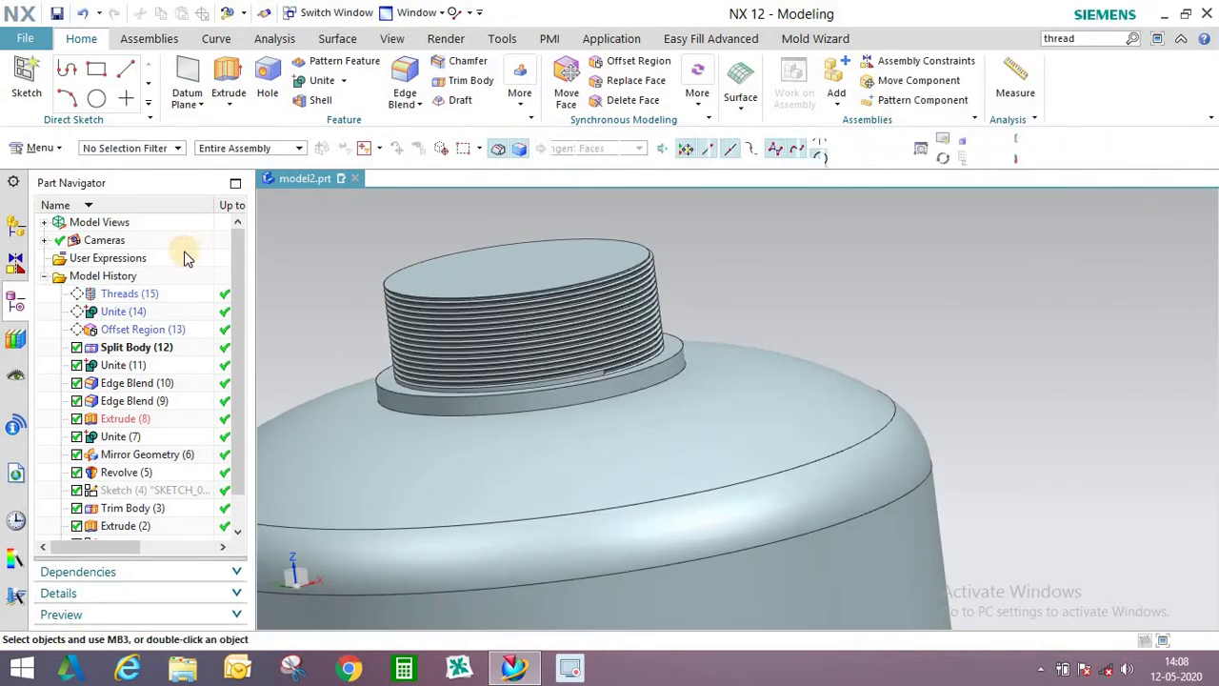
Edit the detailed thread on the bottle neck and set its pitch to 5 mm.
left_click(126, 294)
double_click(394, 275)
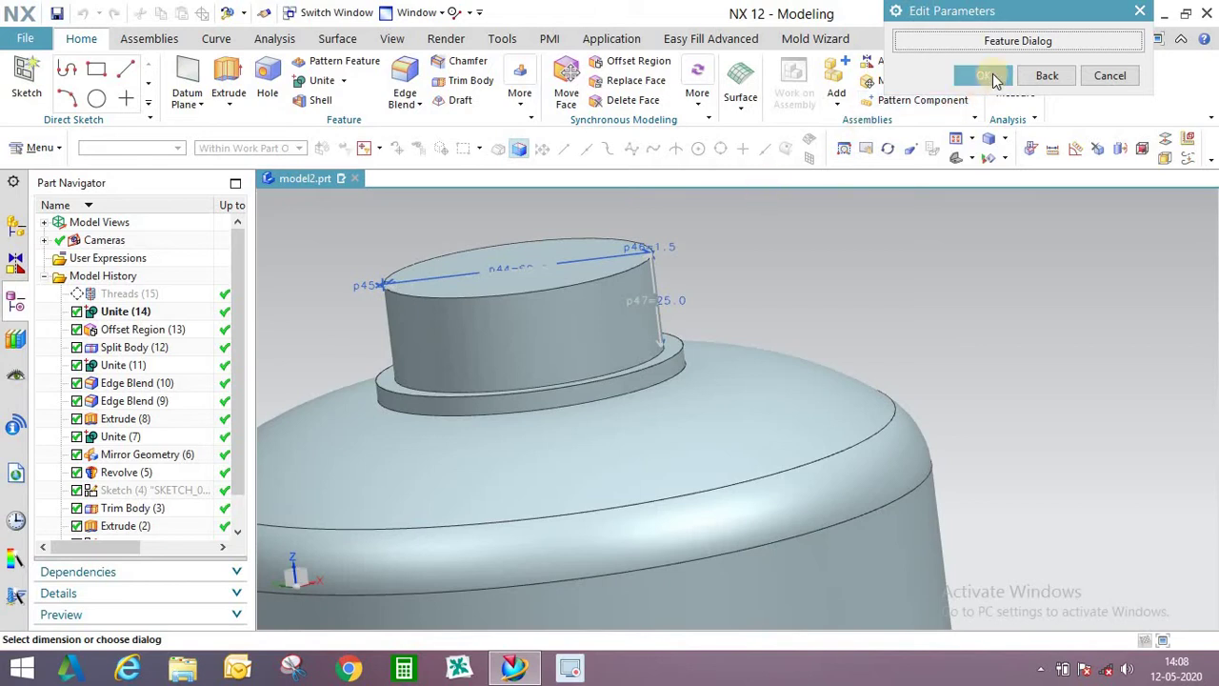
left_click(1035, 40)
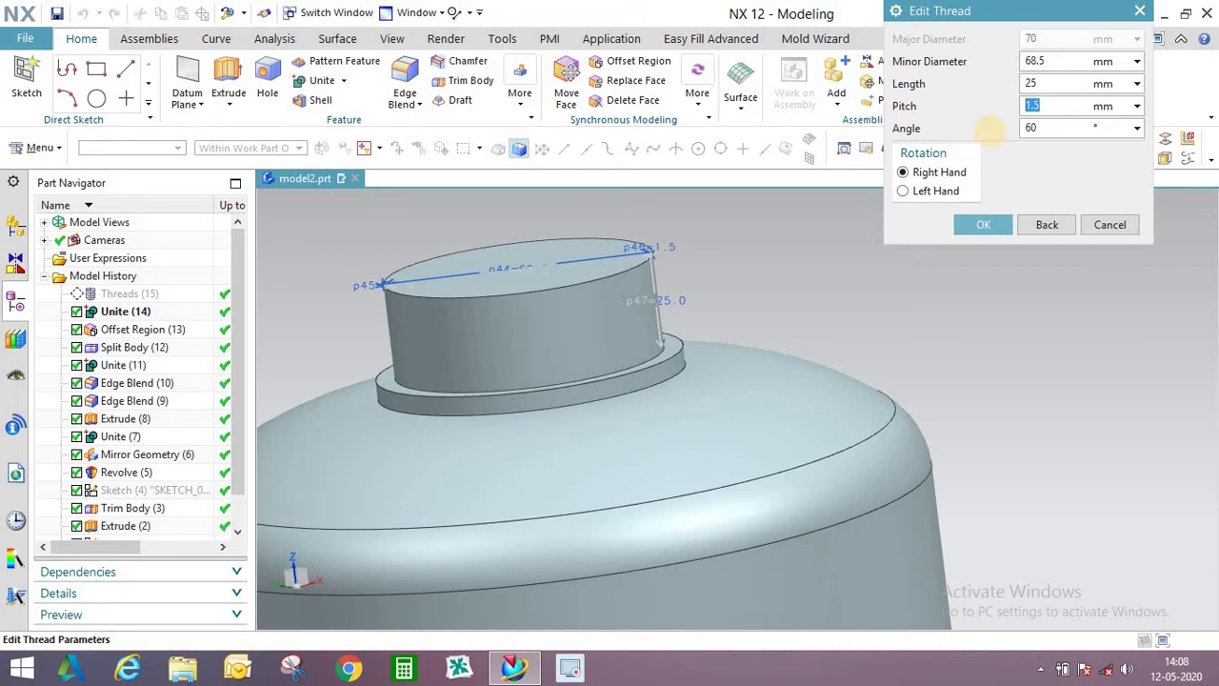
left_click(986, 225)
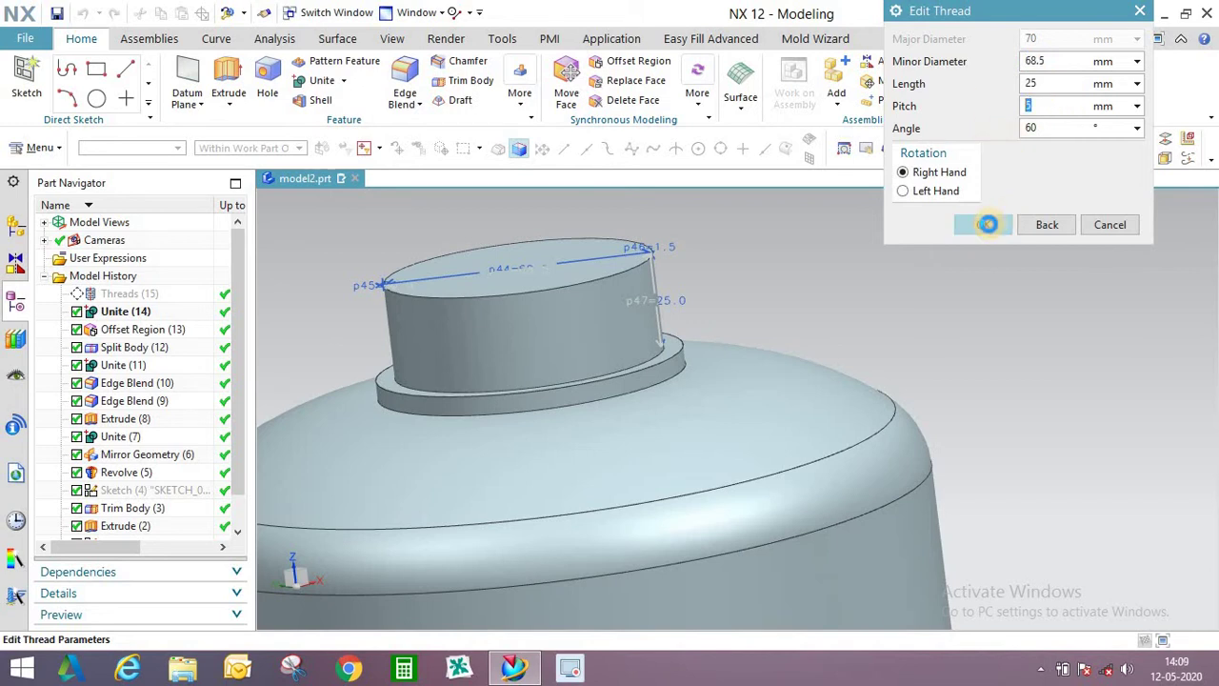
left_click(994, 82)
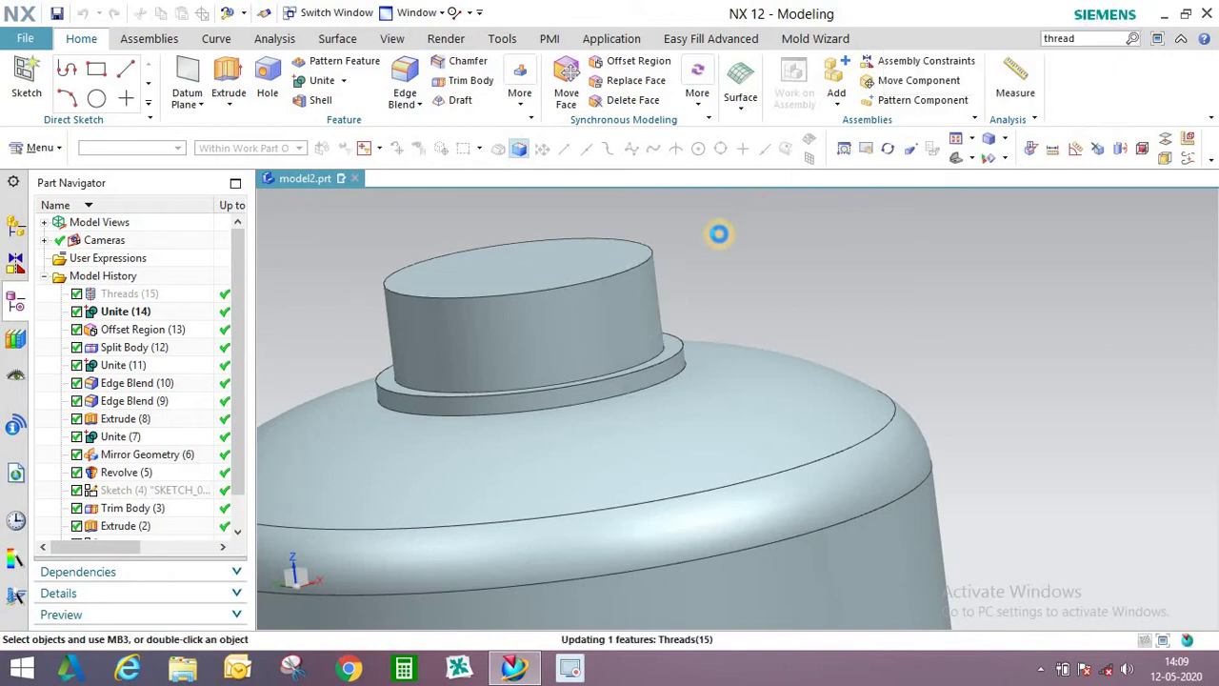
middle_click_drag(683, 257, 765, 281)
scroll(740, 275, "down", 1)
scroll(765, 281, "down", 3)
Extrude the collar's upper outer edge 30 mm upward along the bottle axis as a separate solid cap body without a Boolean.
left_click(232, 74)
scroll(690, 256, "up", 4)
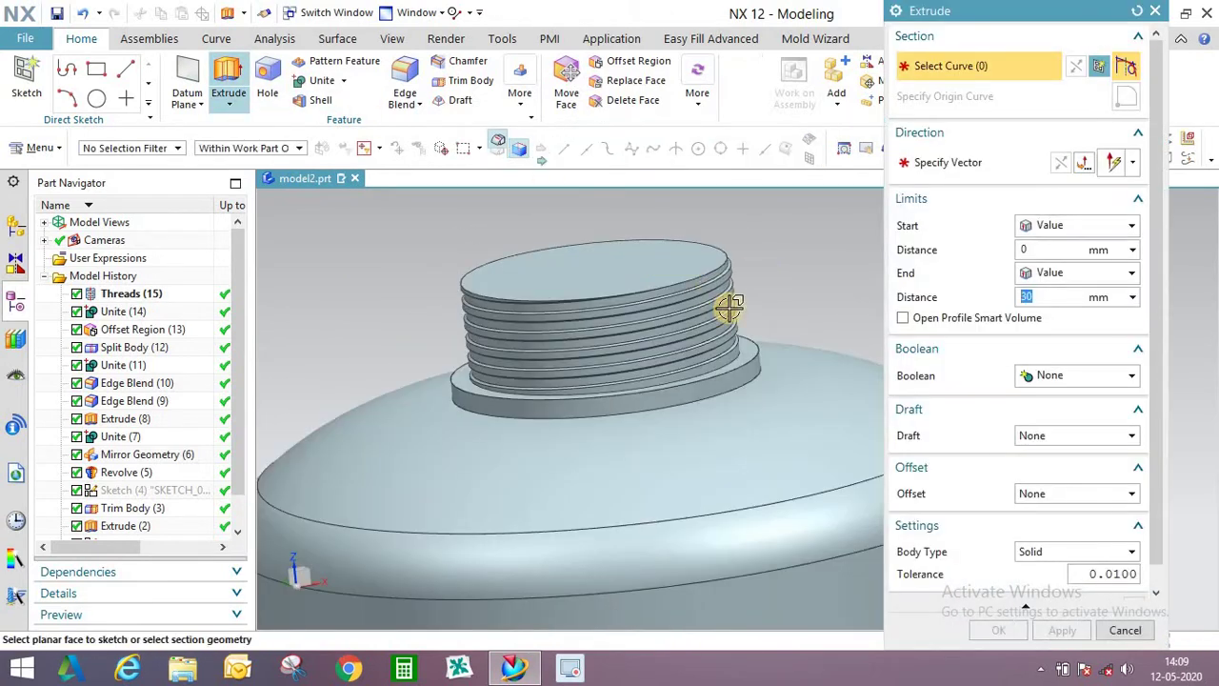
left_click(754, 343)
left_click(733, 267)
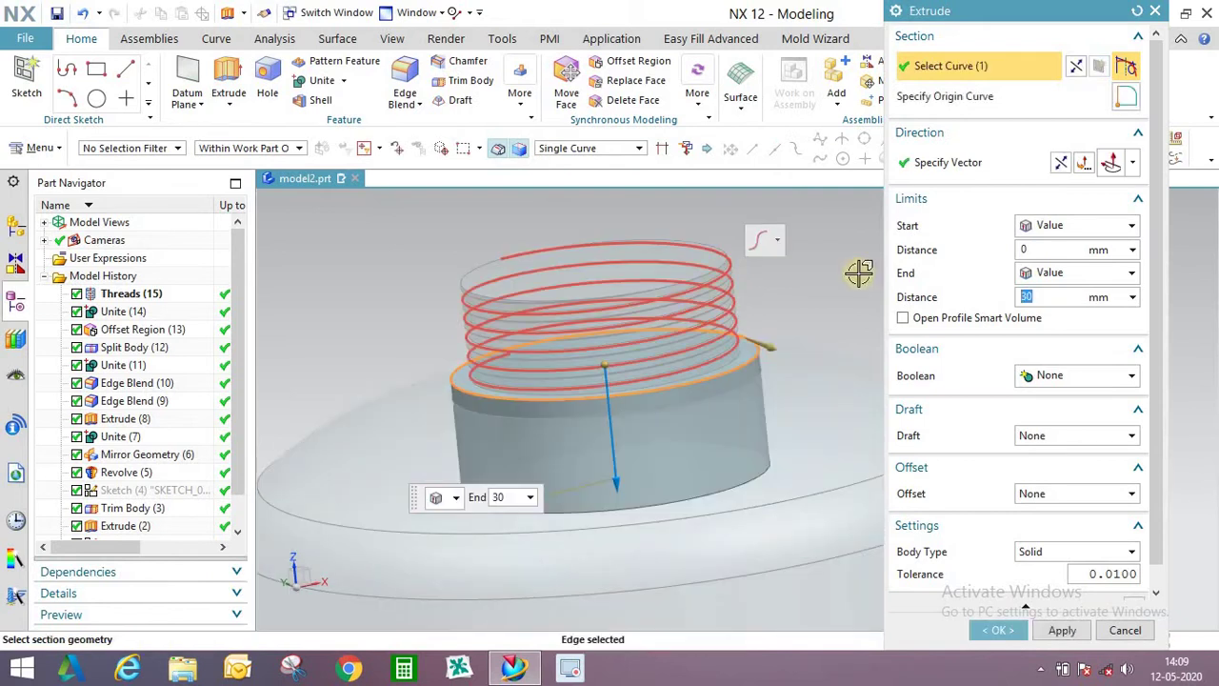
left_click(1113, 171)
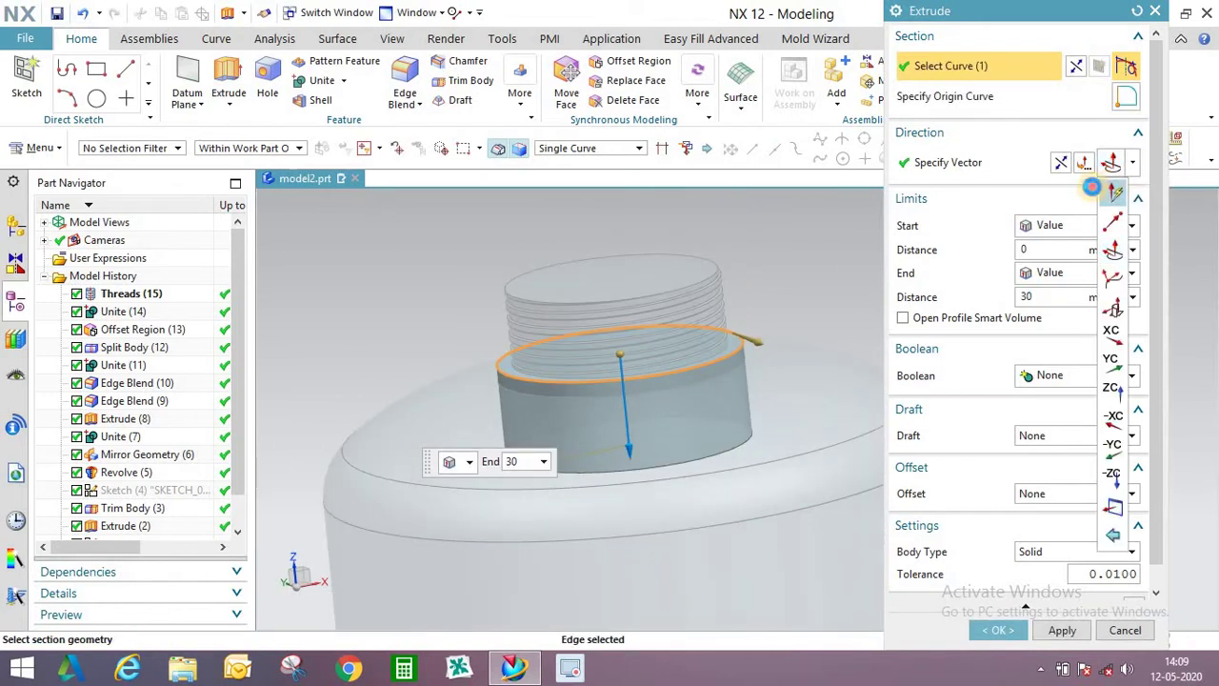
left_click(748, 290)
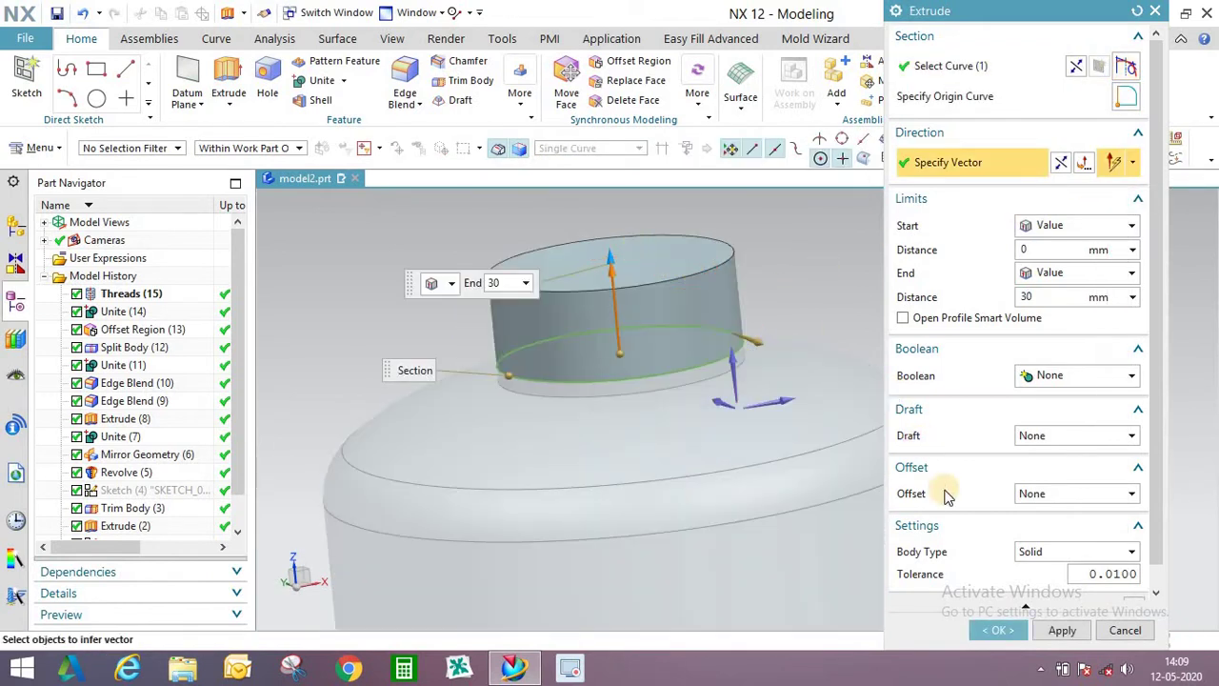
left_click(997, 630)
Round the cap's top circular edge with a 5 mm Edge Blend.
mouse_move(743, 333)
middle_mouse_down()
mouse_move(756, 285)
mouse_move(753, 324)
middle_mouse_up()
scroll(756, 286, "up", 3)
left_click(416, 73)
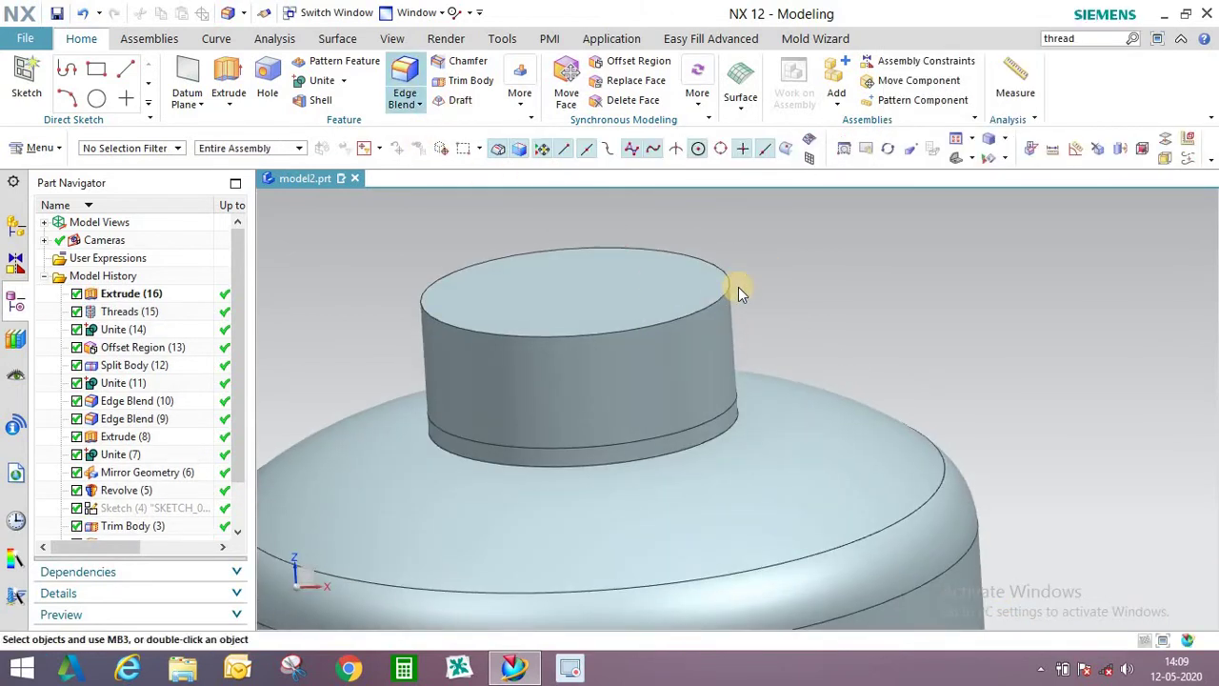
key("b")
left_click(727, 275)
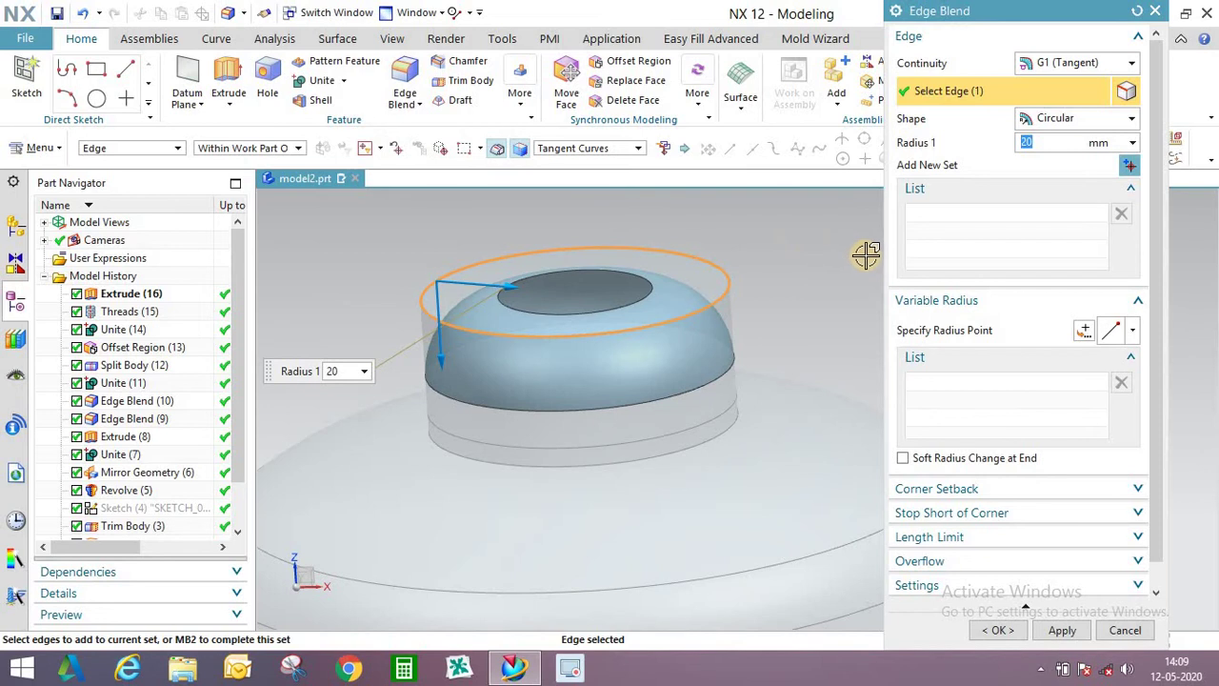
key("Return")
middle_click(950, 561)
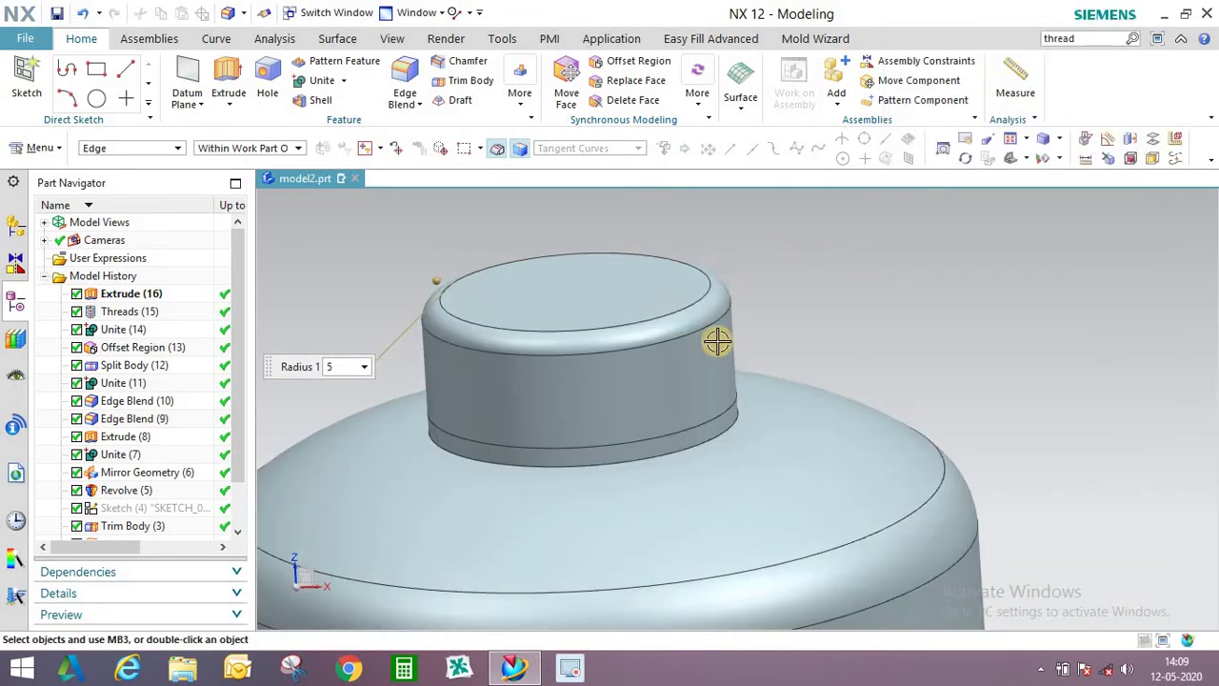
Hide the bottle body and keep only the cap displayed.
scroll(718, 343, "down", 1)
middle_click_drag(718, 343, 743, 304)
scroll(757, 329, "up", 4)
scroll(691, 267, "down", 3)
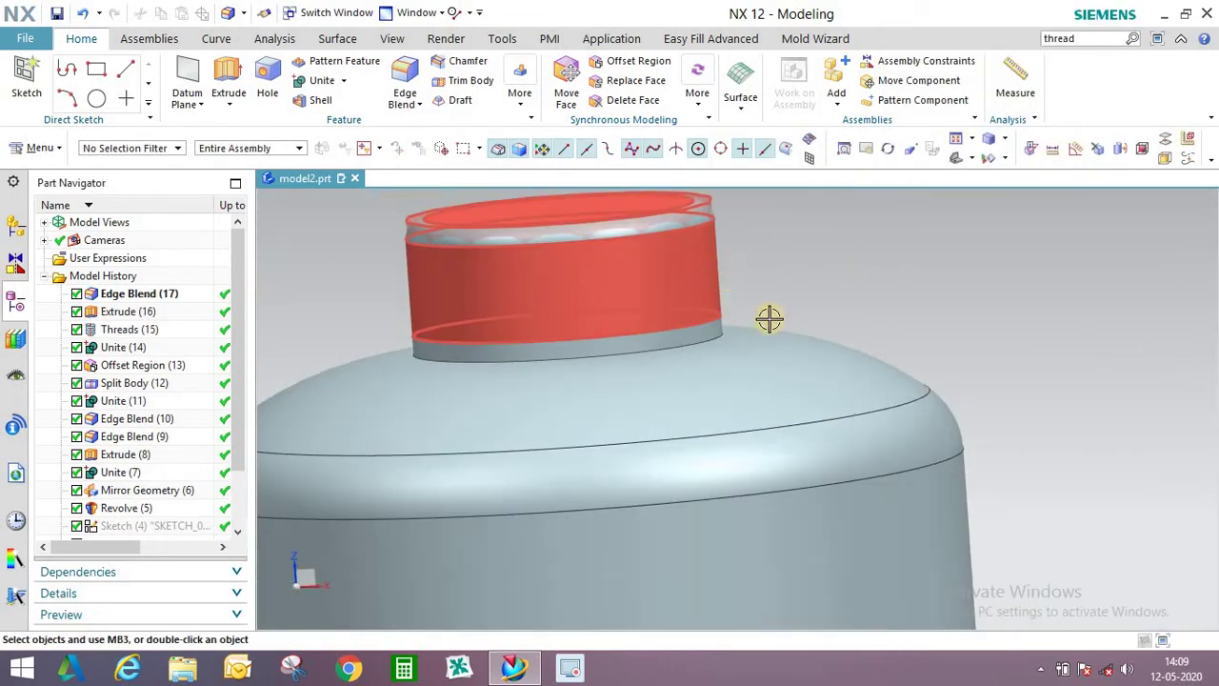
right_click(802, 334)
left_click(809, 41)
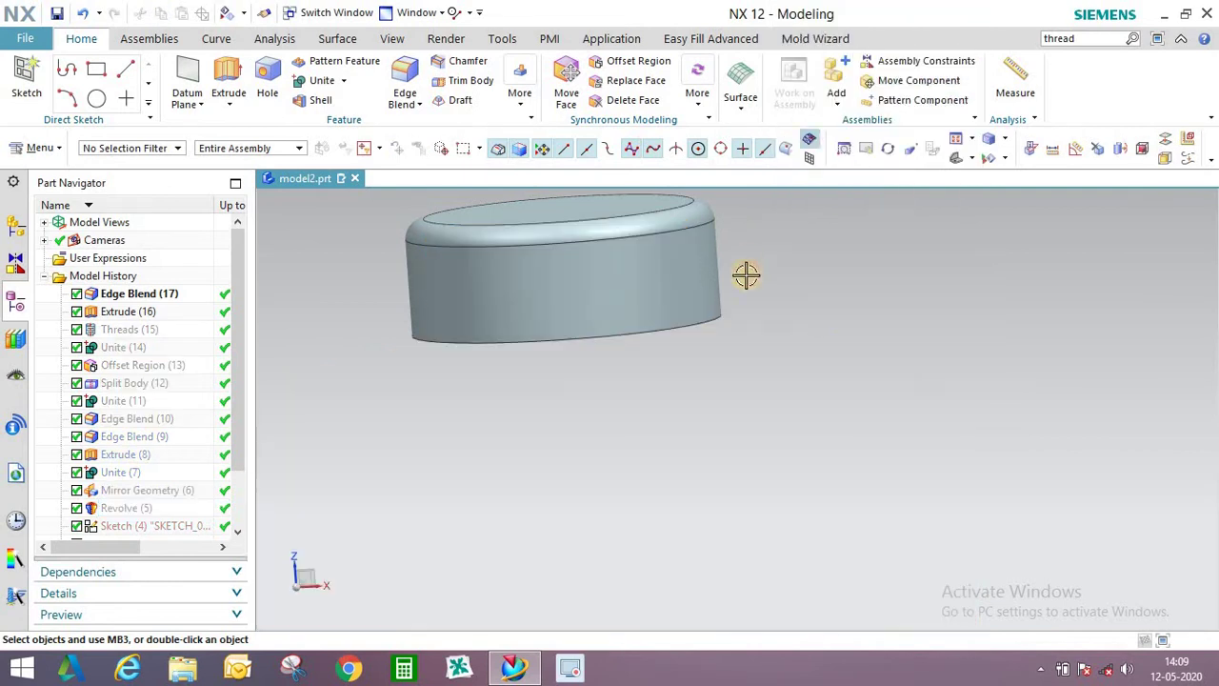
Shell the cap with a 2 mm wall thickness, removing its flat bottom face.
middle_click_drag(748, 273, 739, 257)
scroll(734, 255, "down", 2)
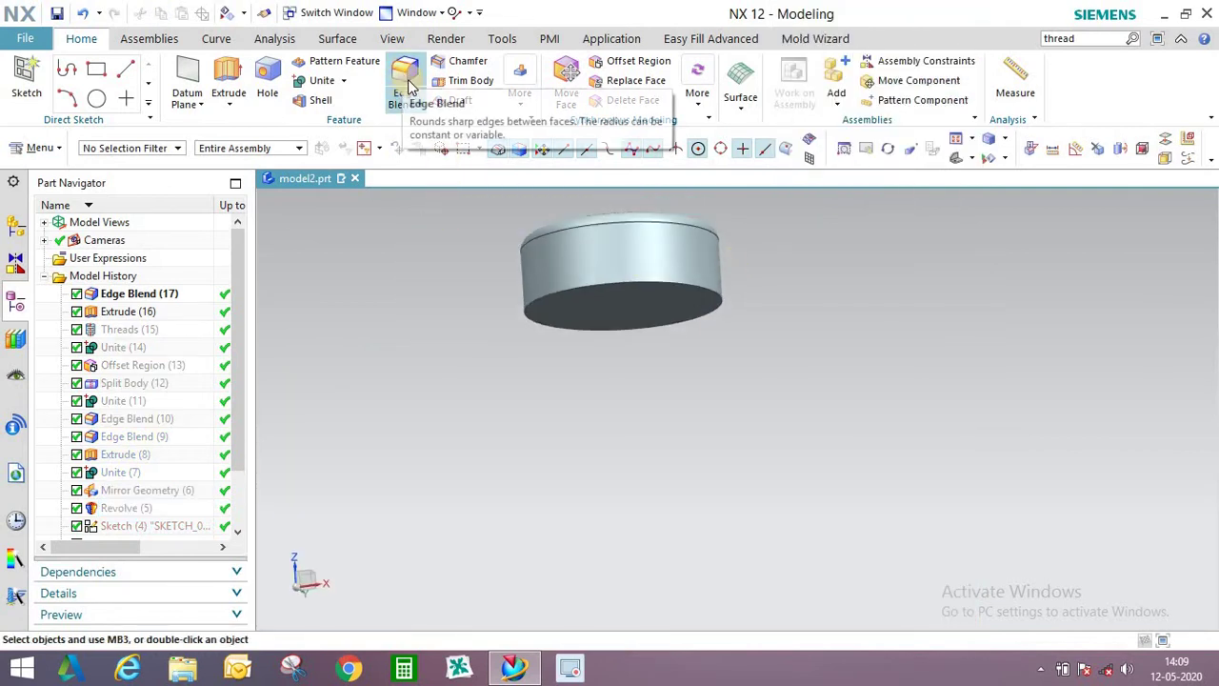
scroll(644, 310, "up", 3)
left_click(688, 293)
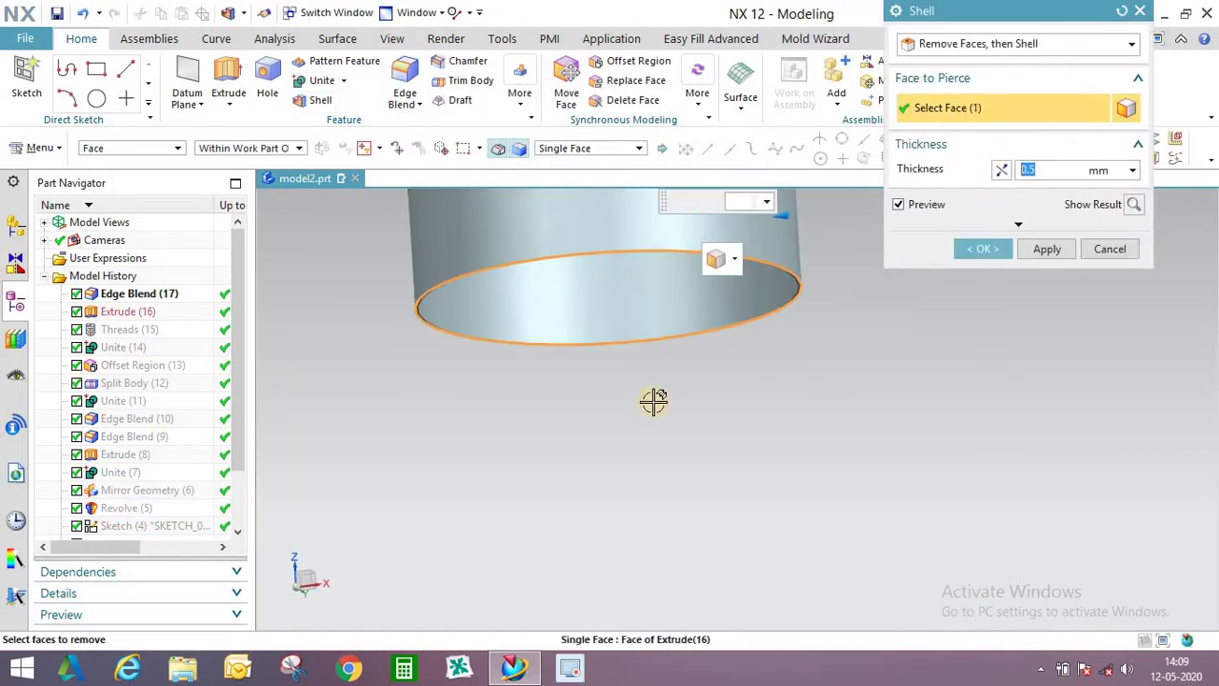
scroll(650, 429, "down", 3)
type("2")
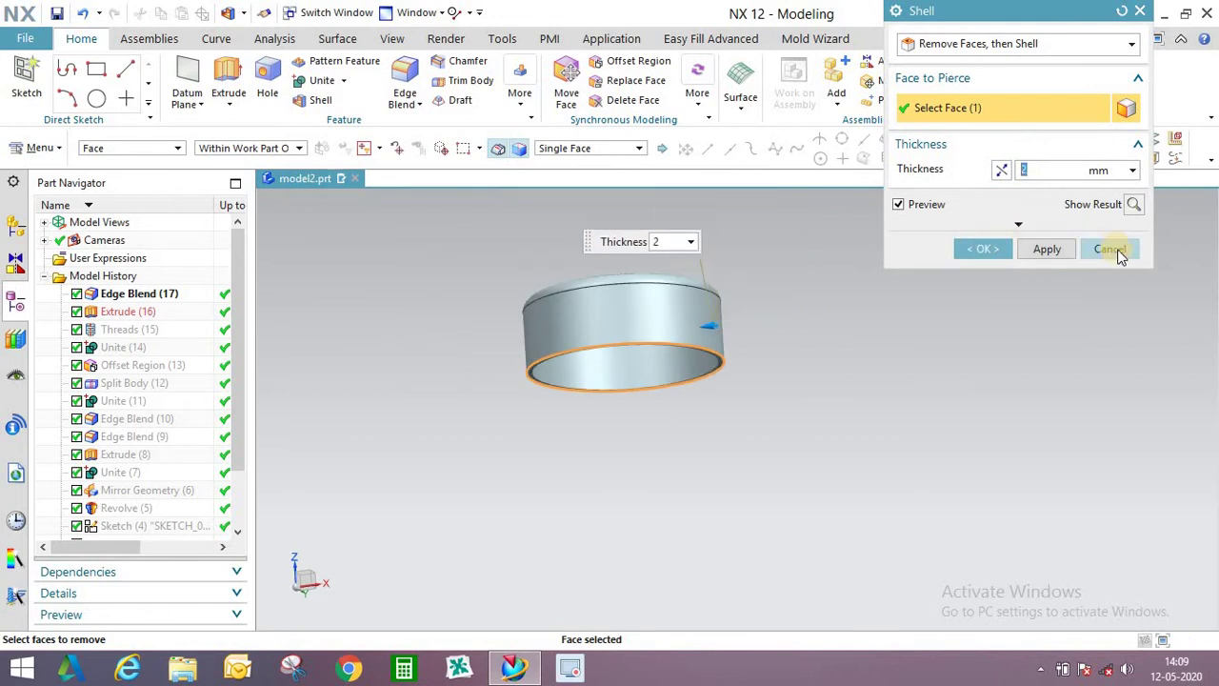
middle_click(805, 292)
Show the hidden bottle body again through its thread feature in the model history.
middle_click_drag(805, 292, 650, 315)
scroll(701, 320, "down", 2)
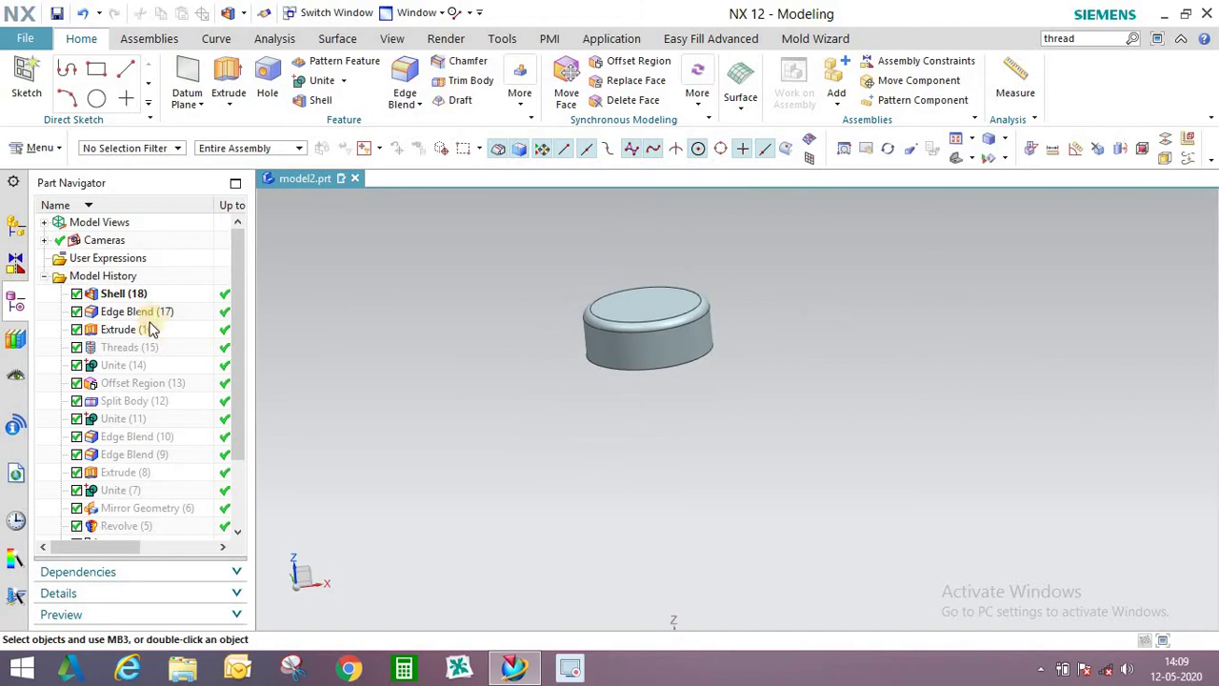
right_click(138, 352)
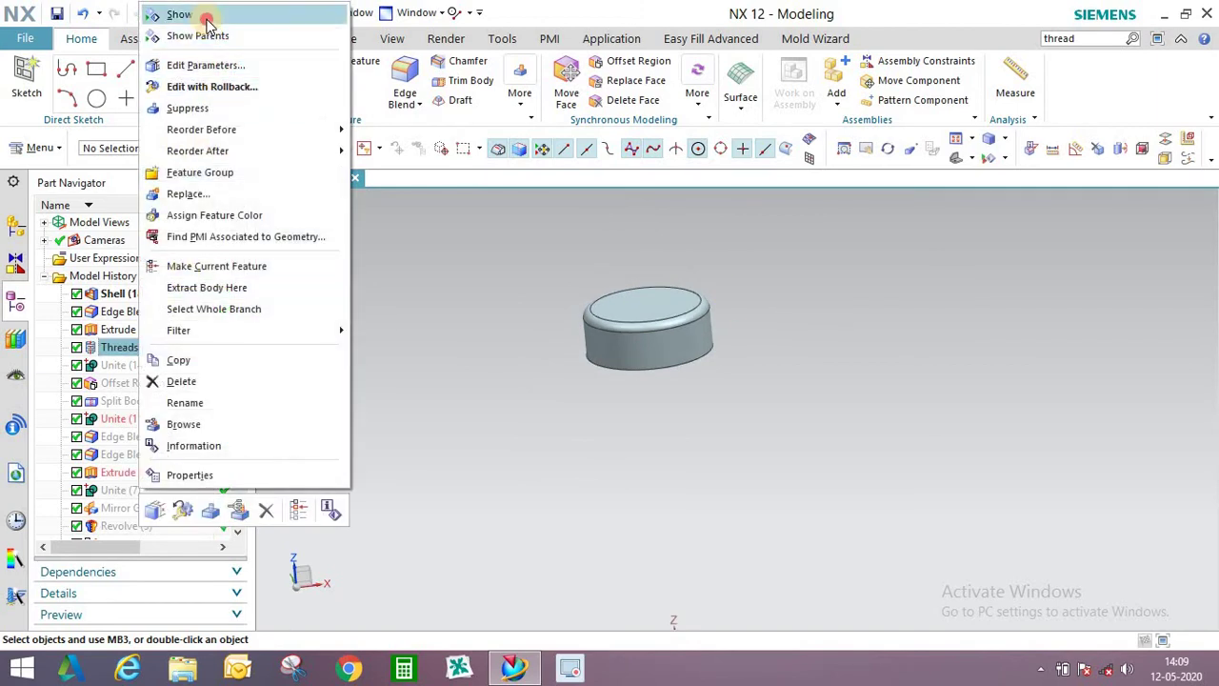
left_click(177, 14)
Examine the capped bottle from above, from the side and from below.
scroll(686, 290, "up", 2)
middle_click_drag(708, 292, 467, 266)
scroll(555, 315, "down", 3)
middle_click_drag(555, 315, 629, 307)
scroll(607, 407, "down", 2)
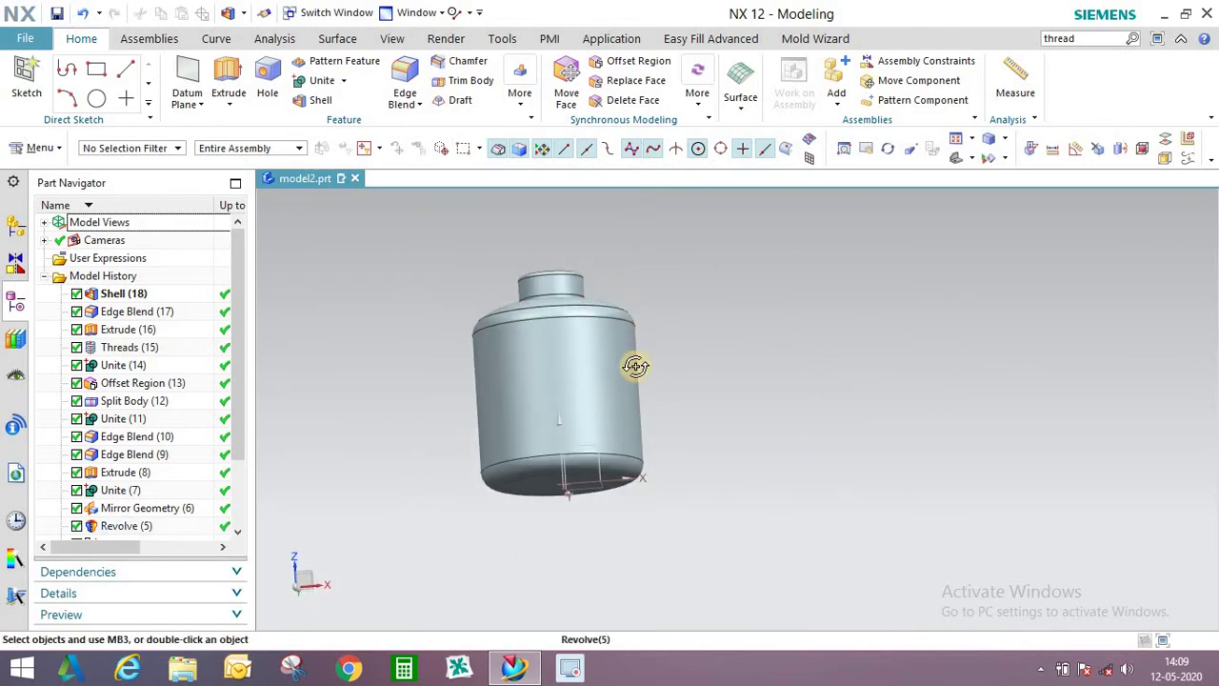
middle_click_drag(636, 366, 533, 467)
scroll(598, 415, "up", 1)
middle_click_drag(589, 387, 588, 480)
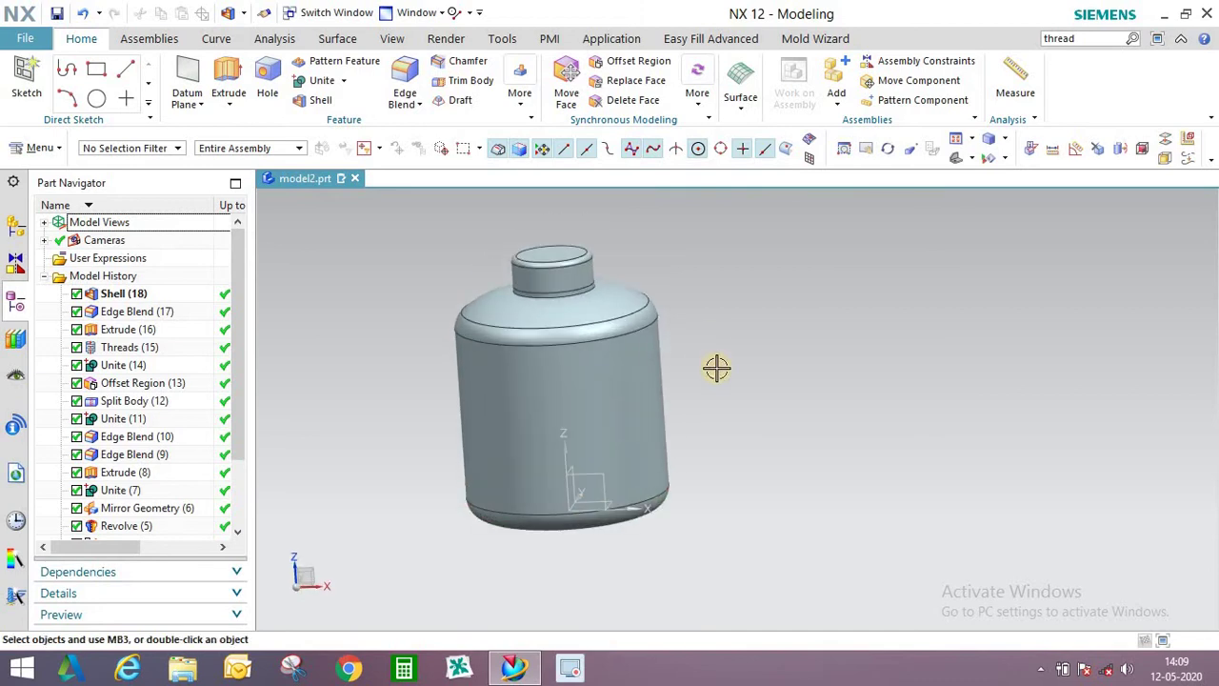
key("ctrl+j")
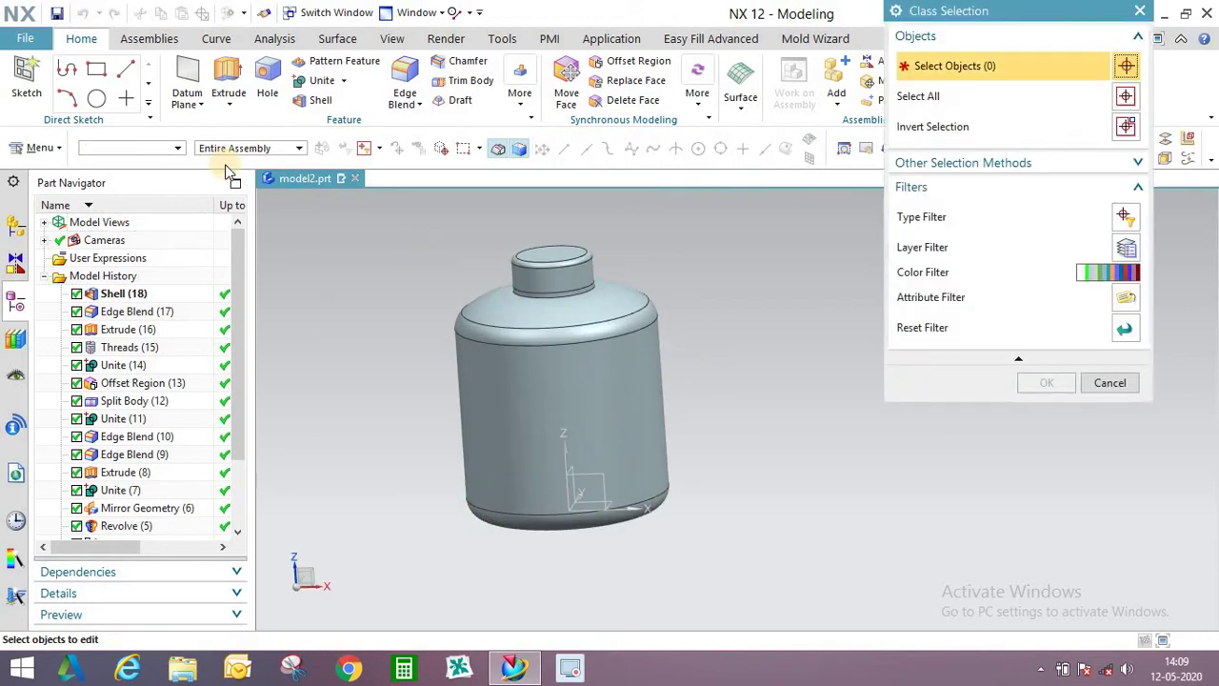
left_click(143, 150)
left_click(570, 349)
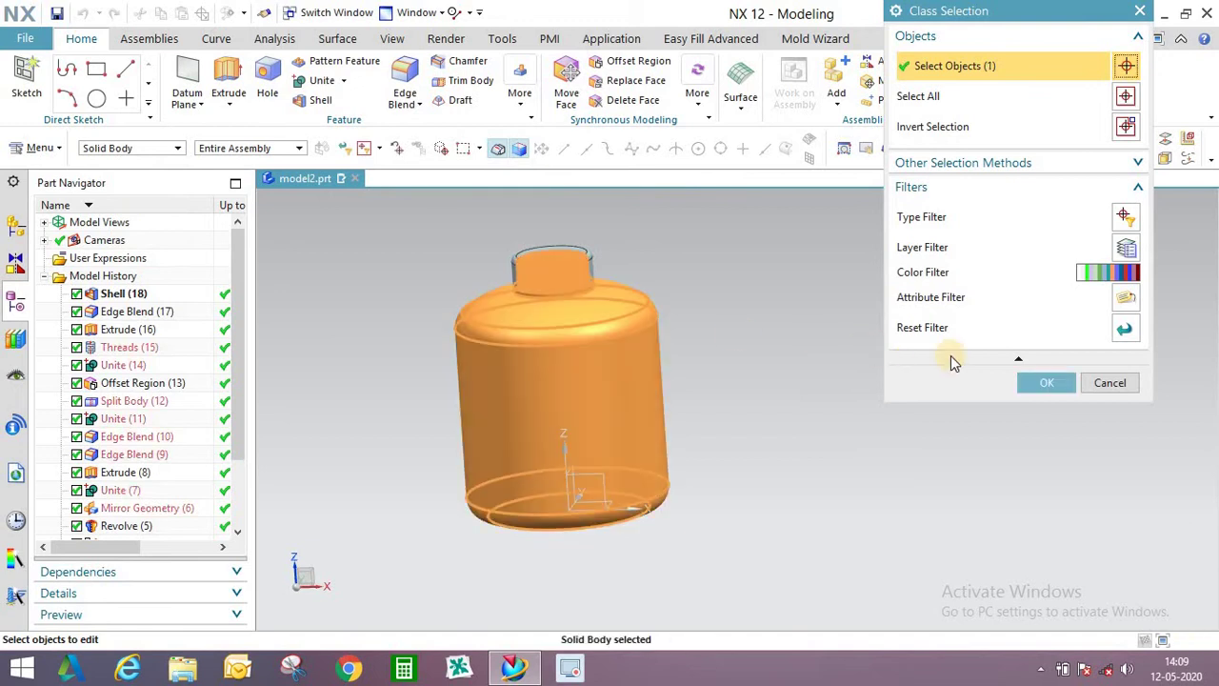
left_click(1103, 383)
Split the bottle body with a new plane offset -30 mm from its flat bottom face.
middle_click_drag(702, 316, 483, 230)
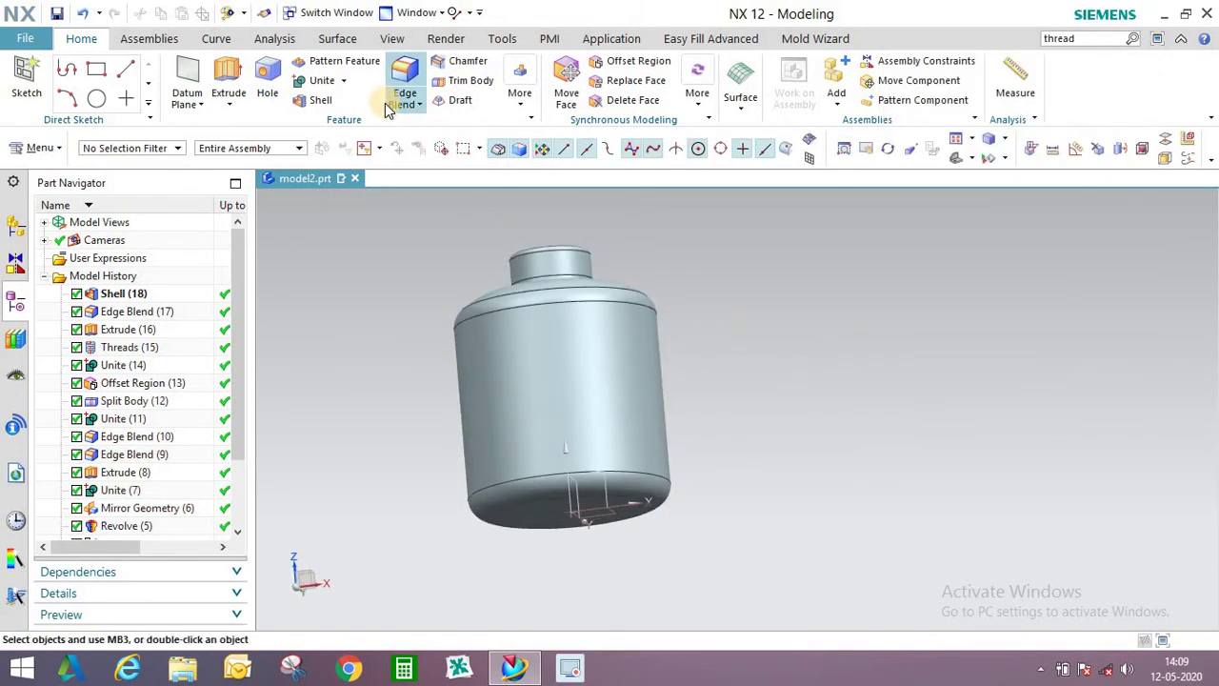
left_click(521, 92)
left_click(562, 167)
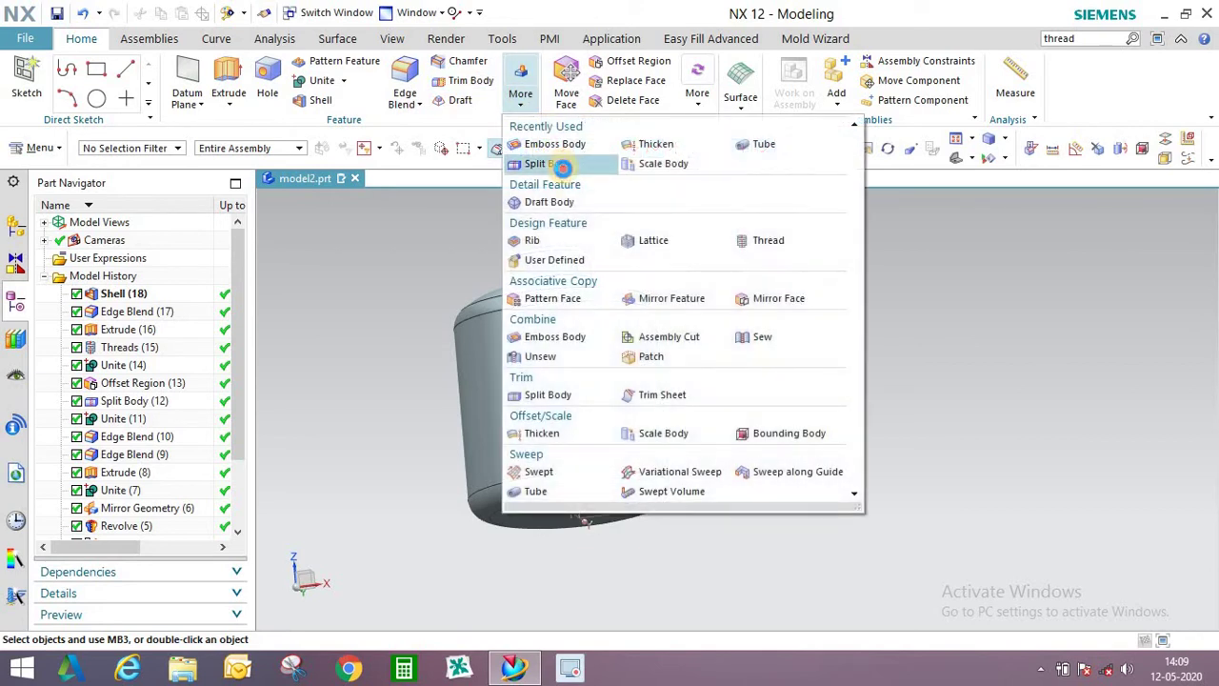
left_click(575, 402)
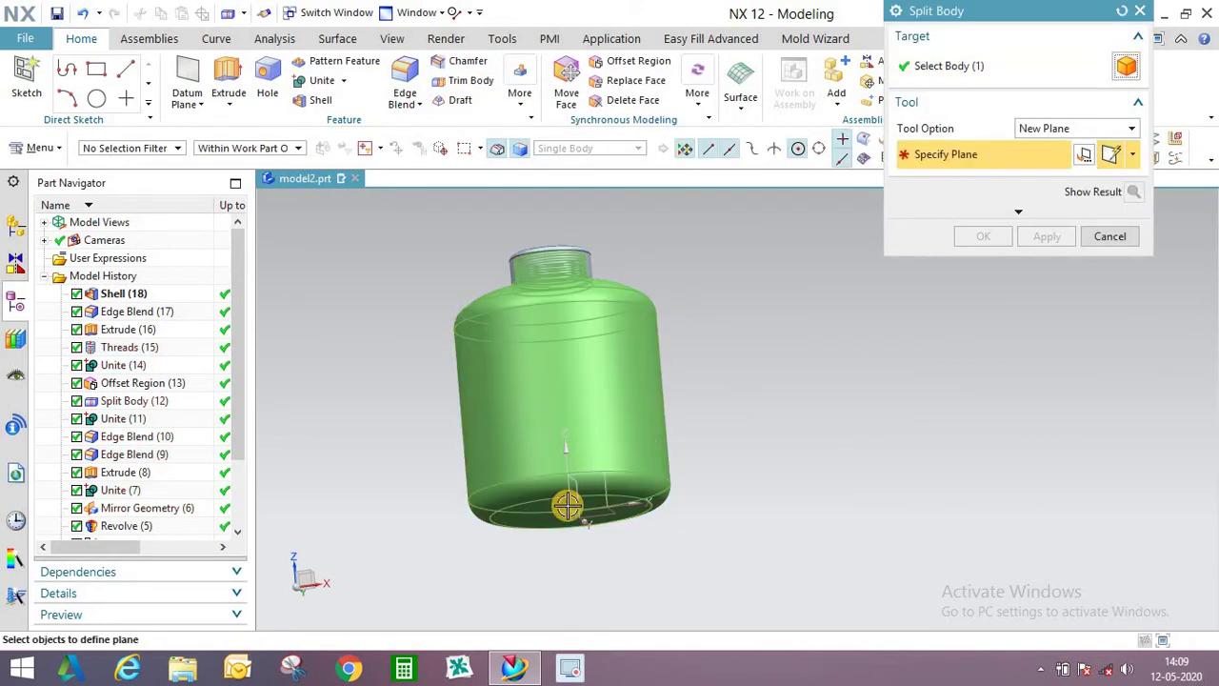
scroll(567, 505, "down", 3)
left_click(515, 525)
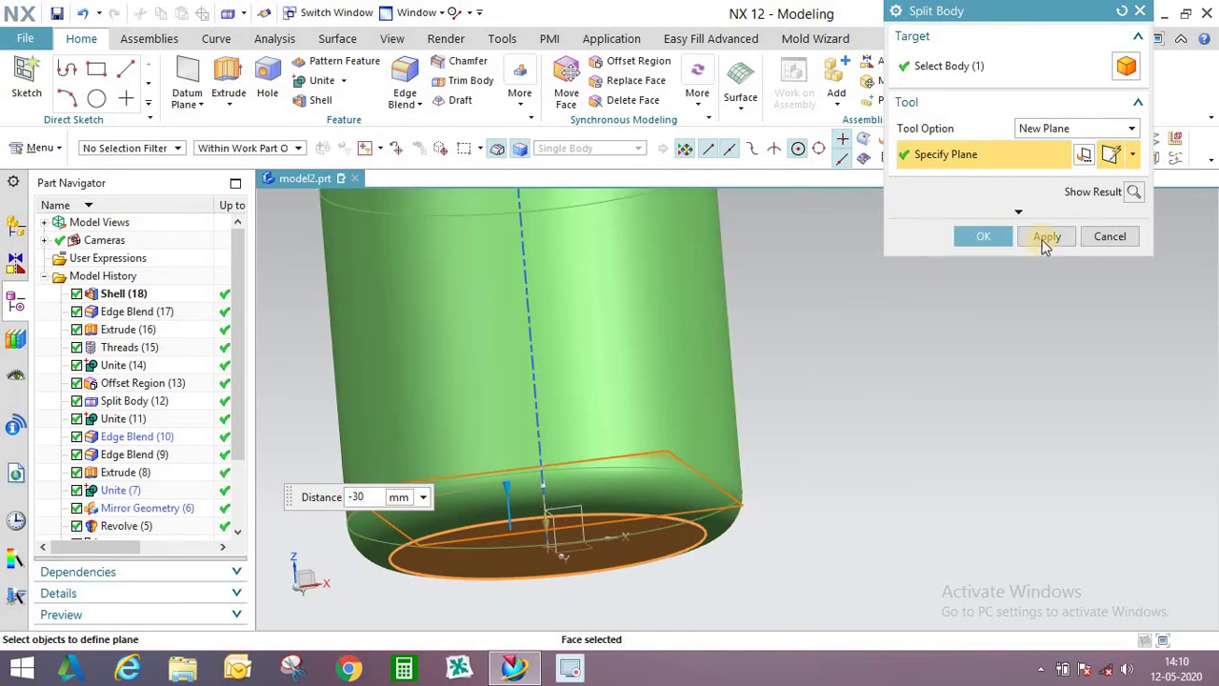
left_click(1046, 237)
Select the bottle body above the existing split as the target for another split by a new plane.
middle_click_drag(659, 288, 610, 238)
scroll(585, 266, "down", 3)
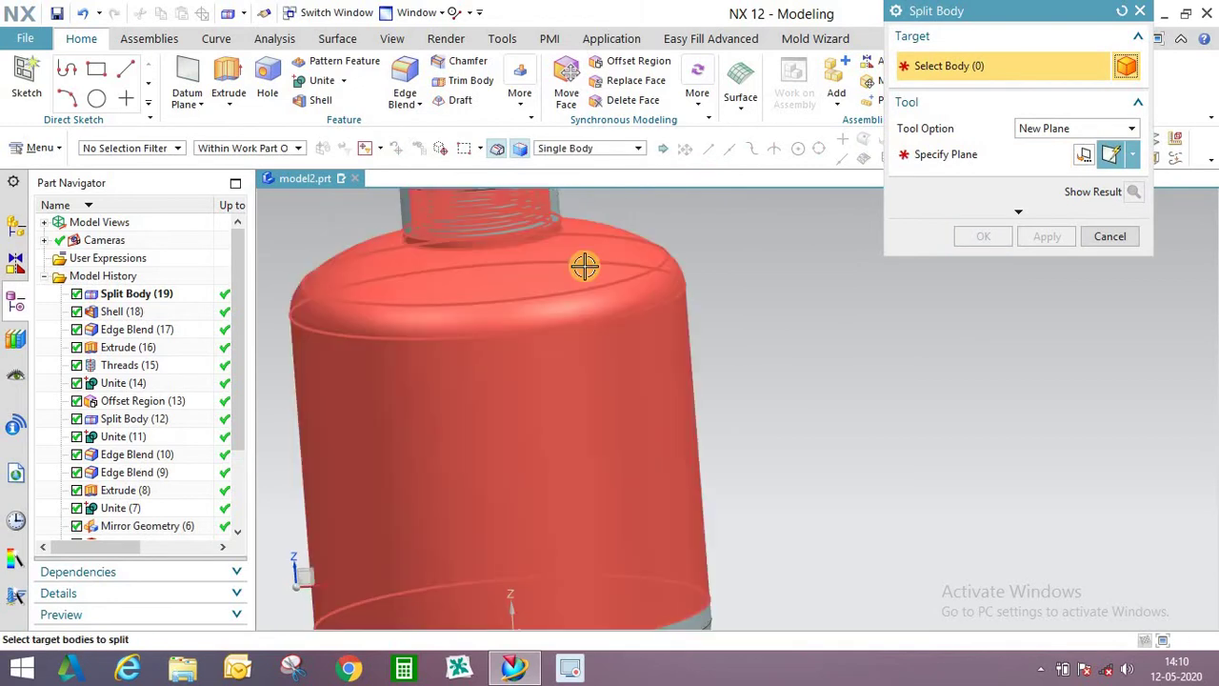
left_click(585, 266)
scroll(809, 275, "up", 2)
left_click(917, 156)
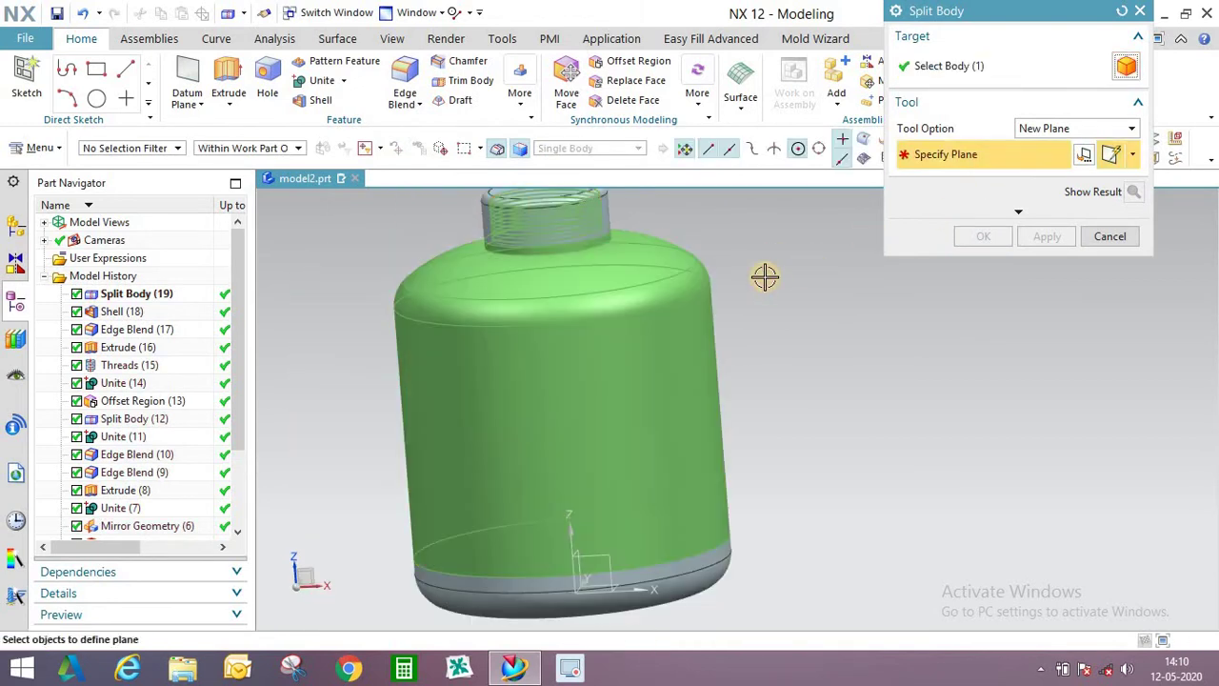
middle_click_drag(755, 283, 543, 239)
scroll(571, 264, "down", 4)
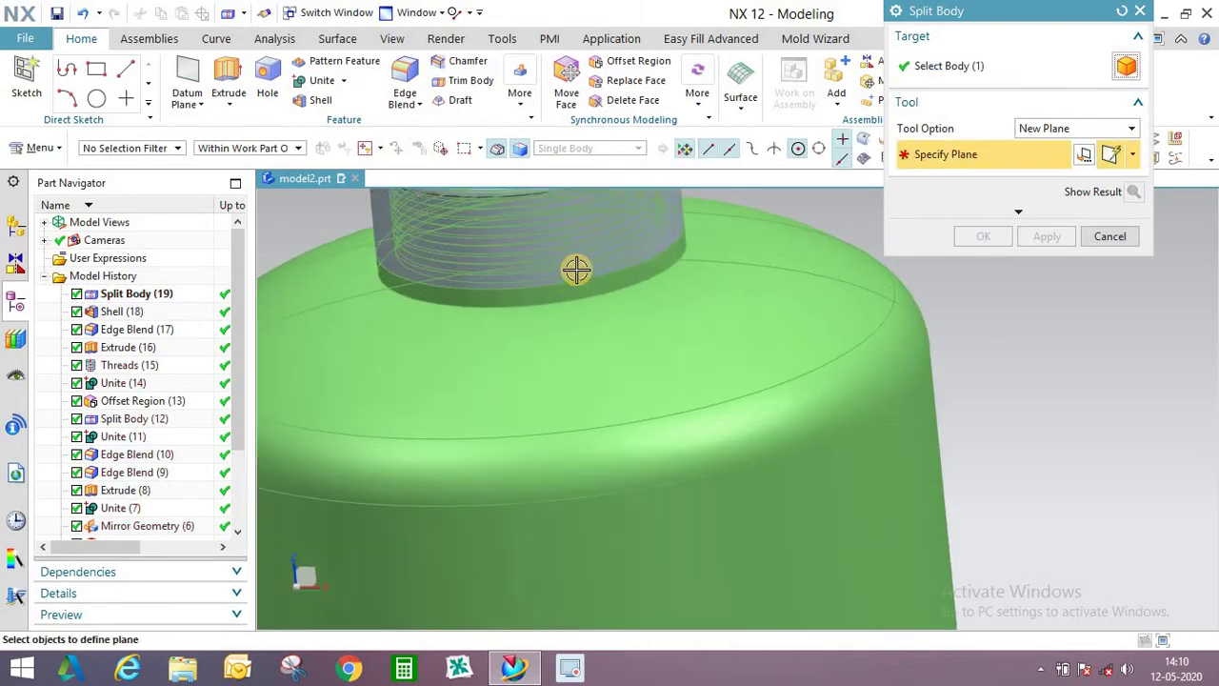
left_click(625, 268)
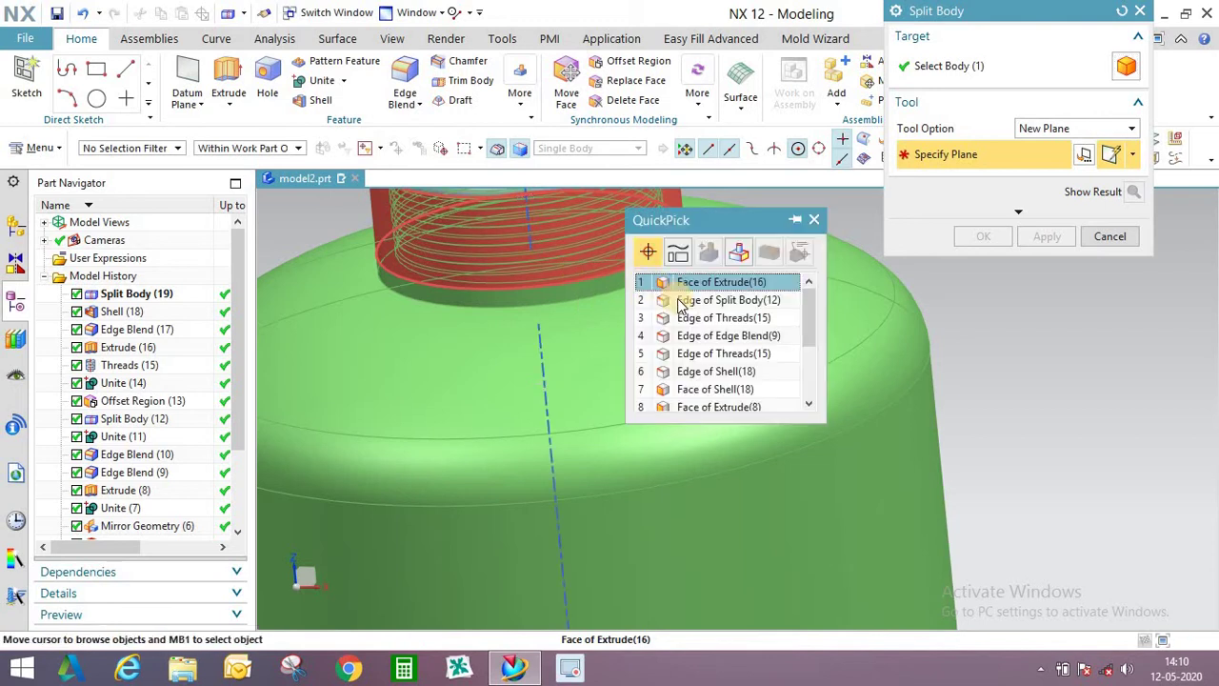
left_click(713, 390)
scroll(610, 268, "up", 3)
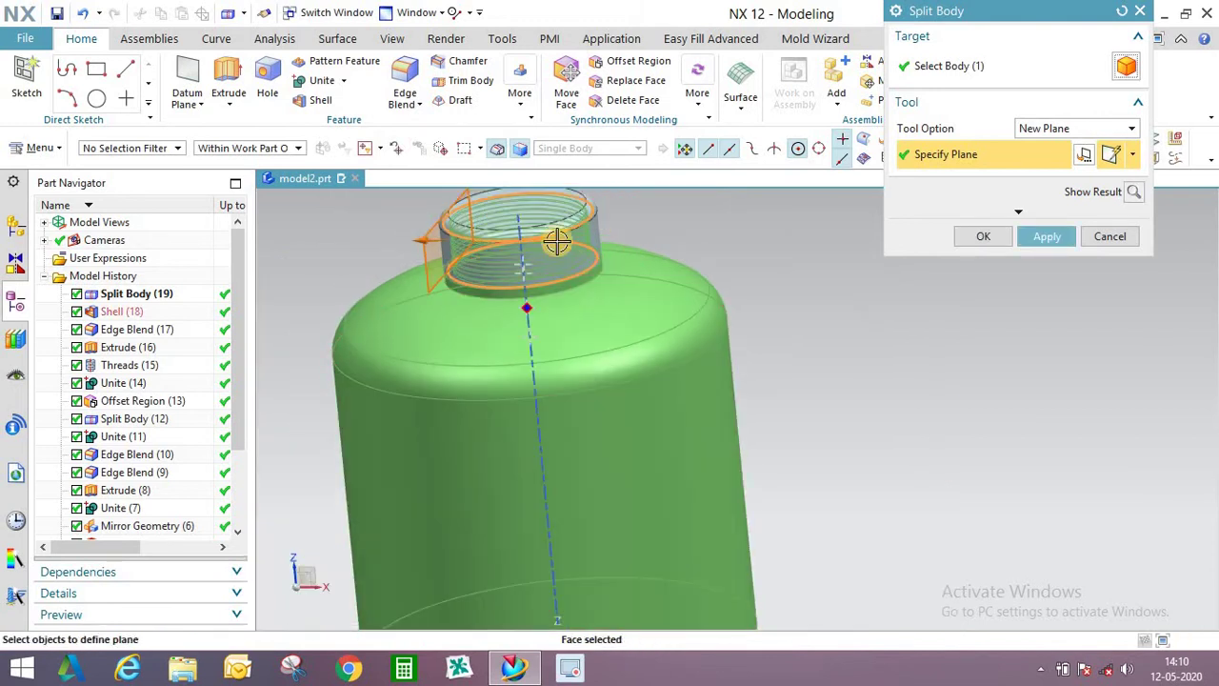
scroll(632, 273, "down", 3)
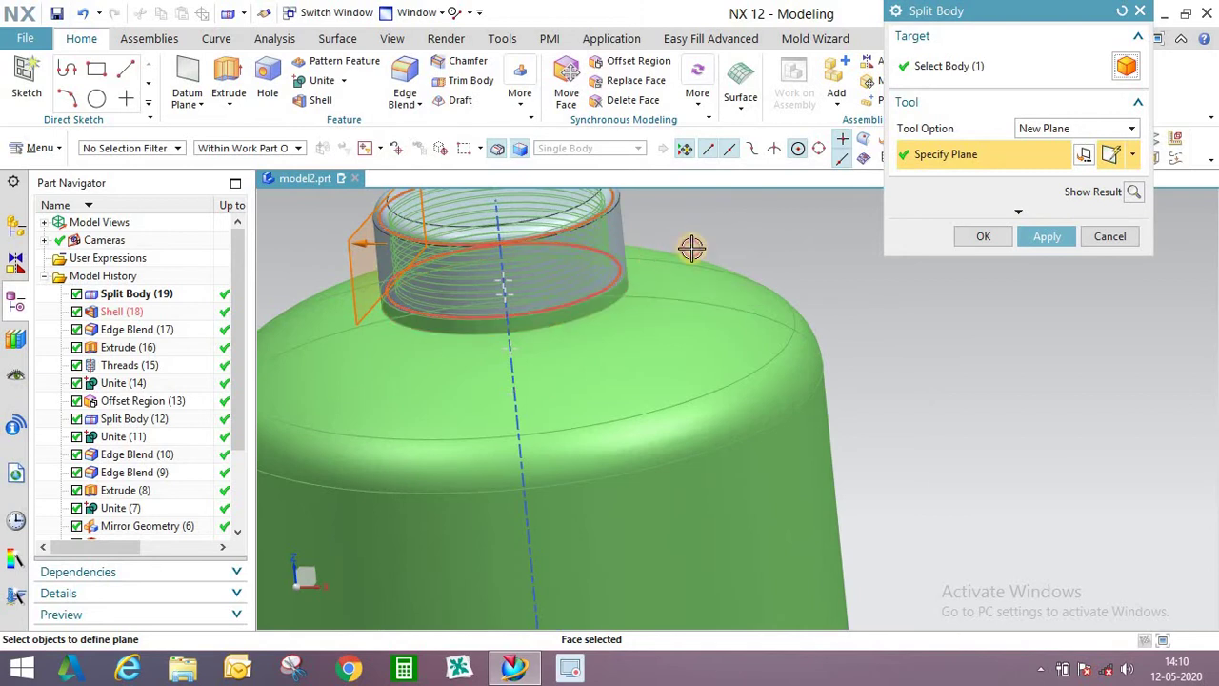
key("Escape")
Split the bottle body with a new plane offset -85 mm from the cap's flat top face.
scroll(607, 289, "up", 1)
middle_click_drag(598, 295, 606, 219)
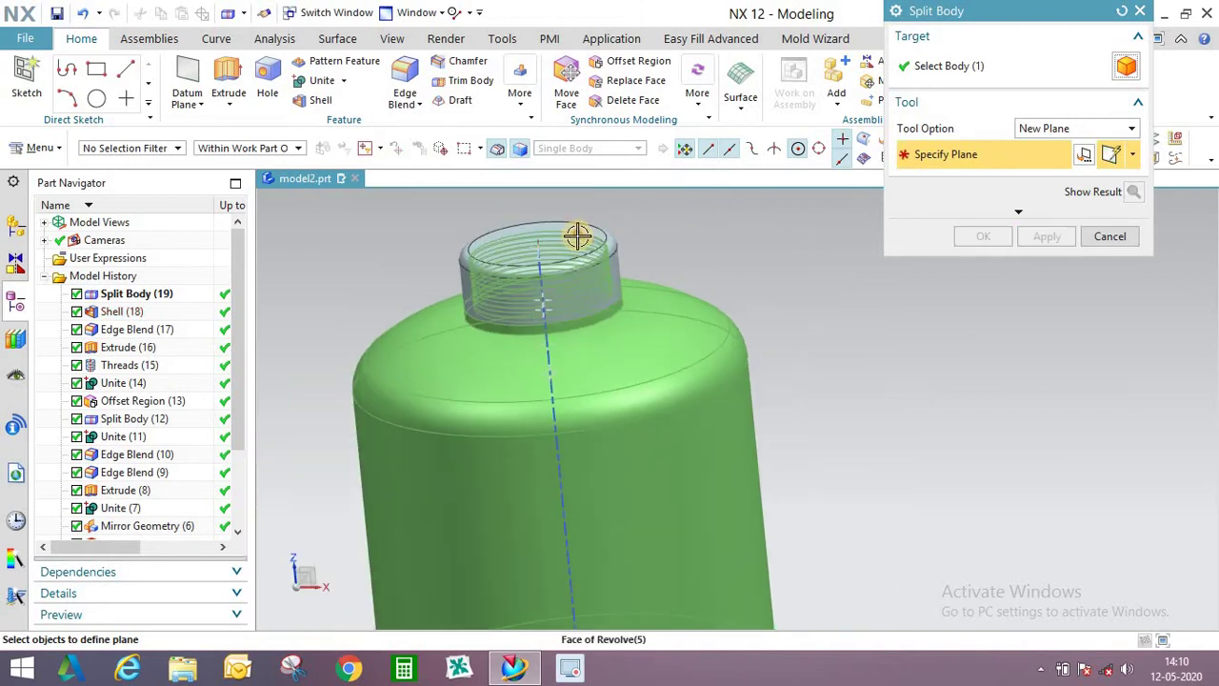
scroll(578, 236, "down", 3)
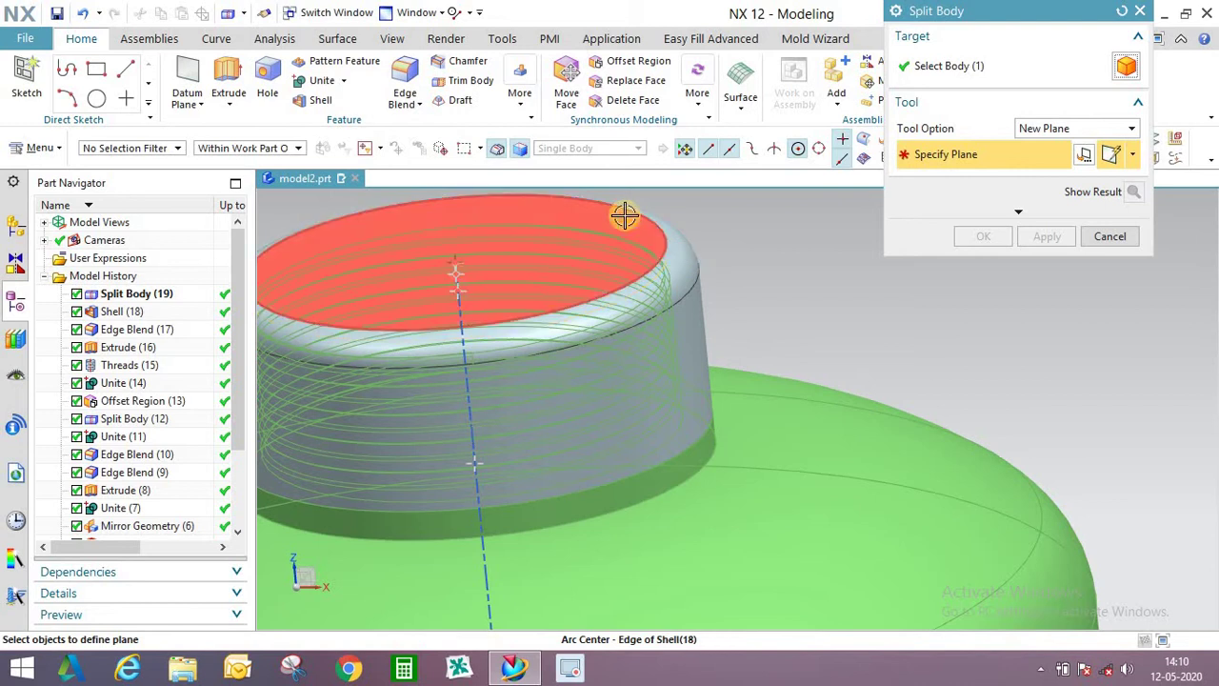
left_click(544, 235)
scroll(544, 234, "up", 4)
left_click_drag(580, 315, 683, 324)
middle_click_drag(667, 263, 614, 372)
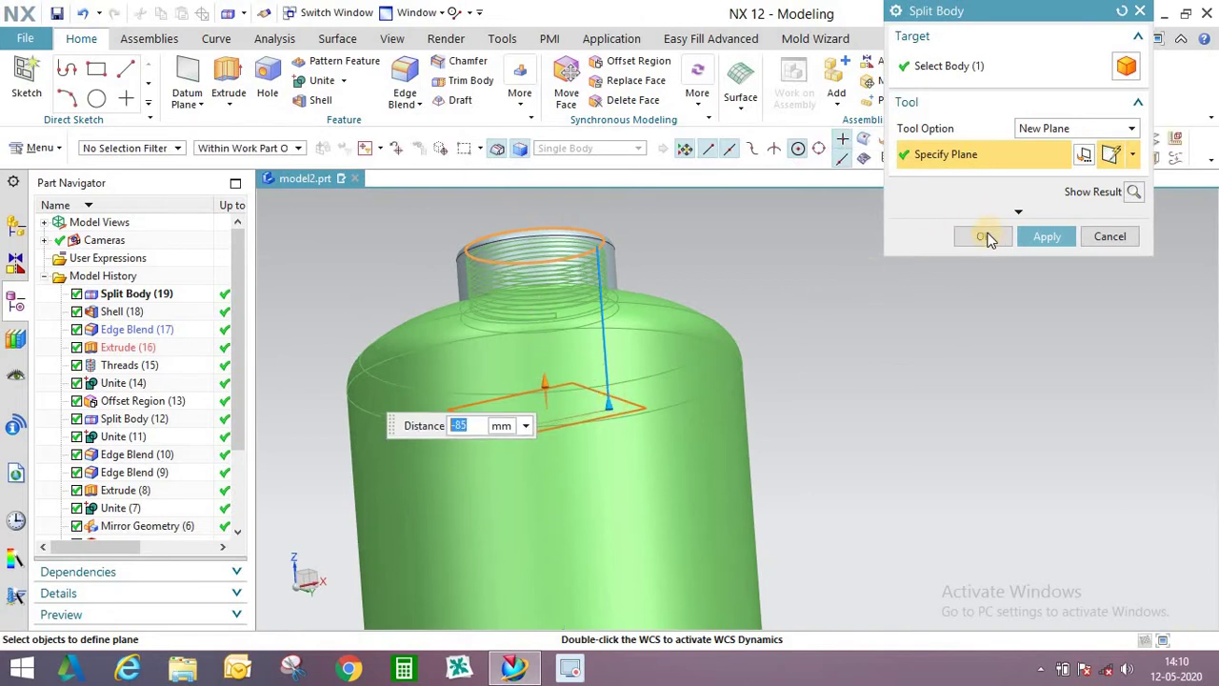
left_click(983, 236)
Offset the outer cylindrical face of the bottle's middle section 5 mm inward with Offset Region.
middle_click_drag(730, 302, 657, 284)
scroll(656, 284, "down", 3)
left_click(619, 61)
left_click(631, 389)
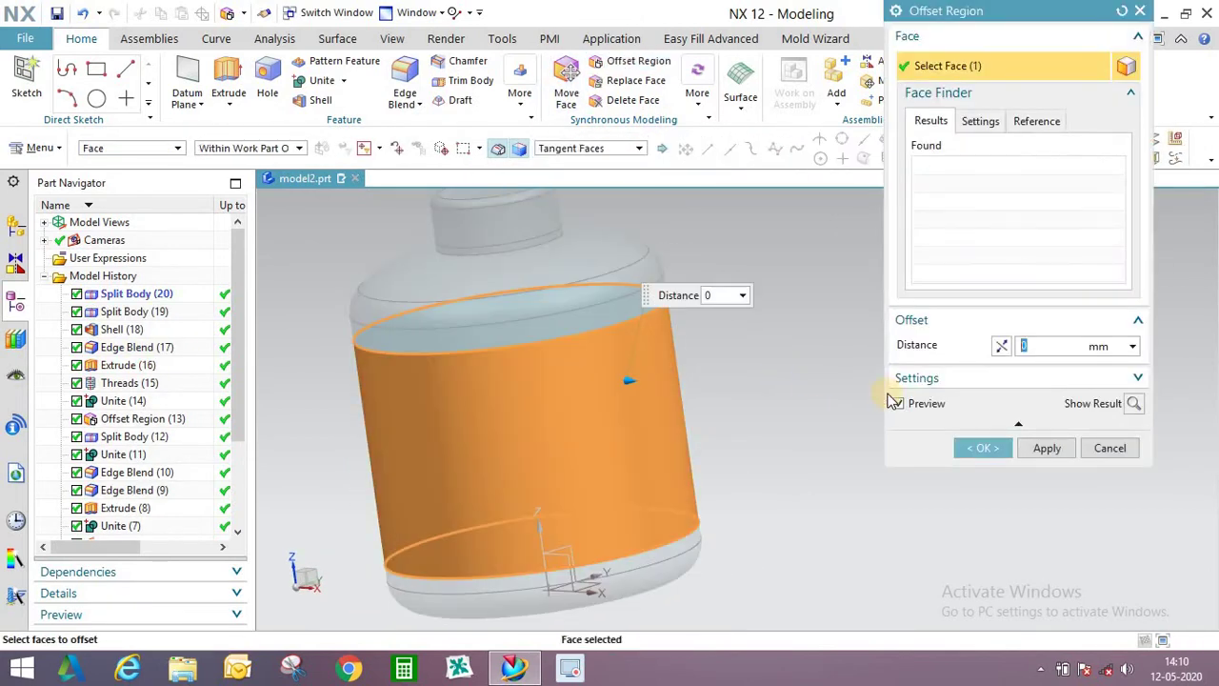
type("5")
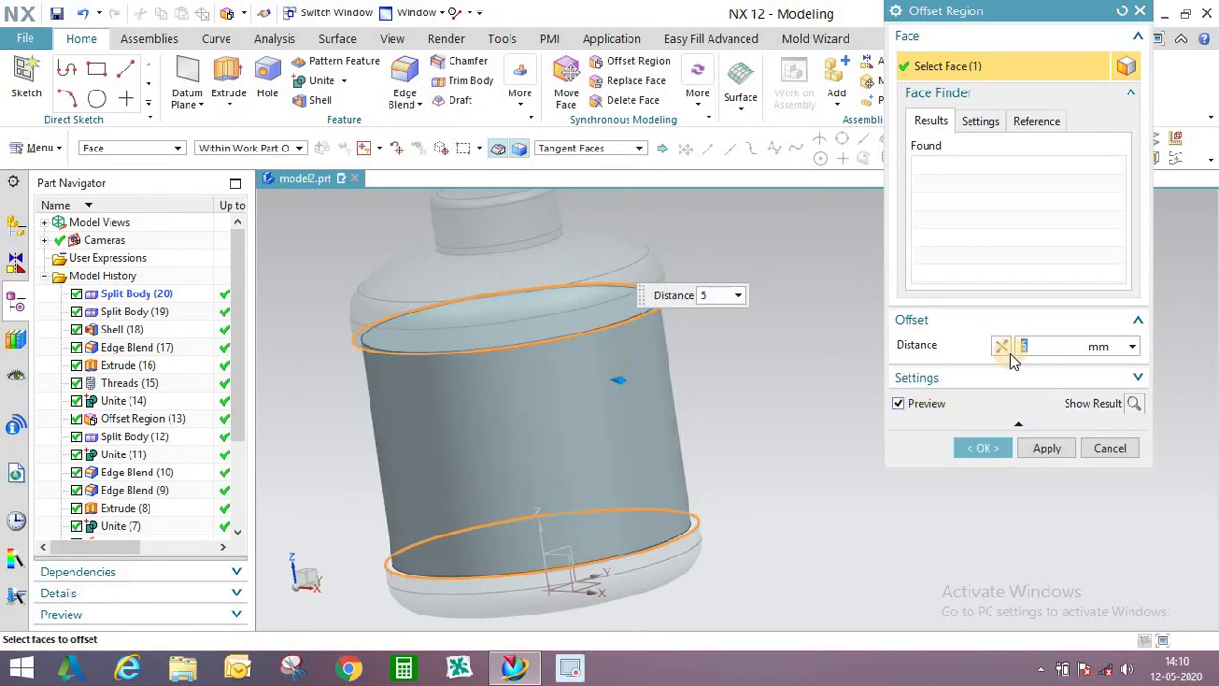
left_click(991, 447)
Unite the upper, middle and lower bottle sections into one solid body.
scroll(604, 438, "down", 2)
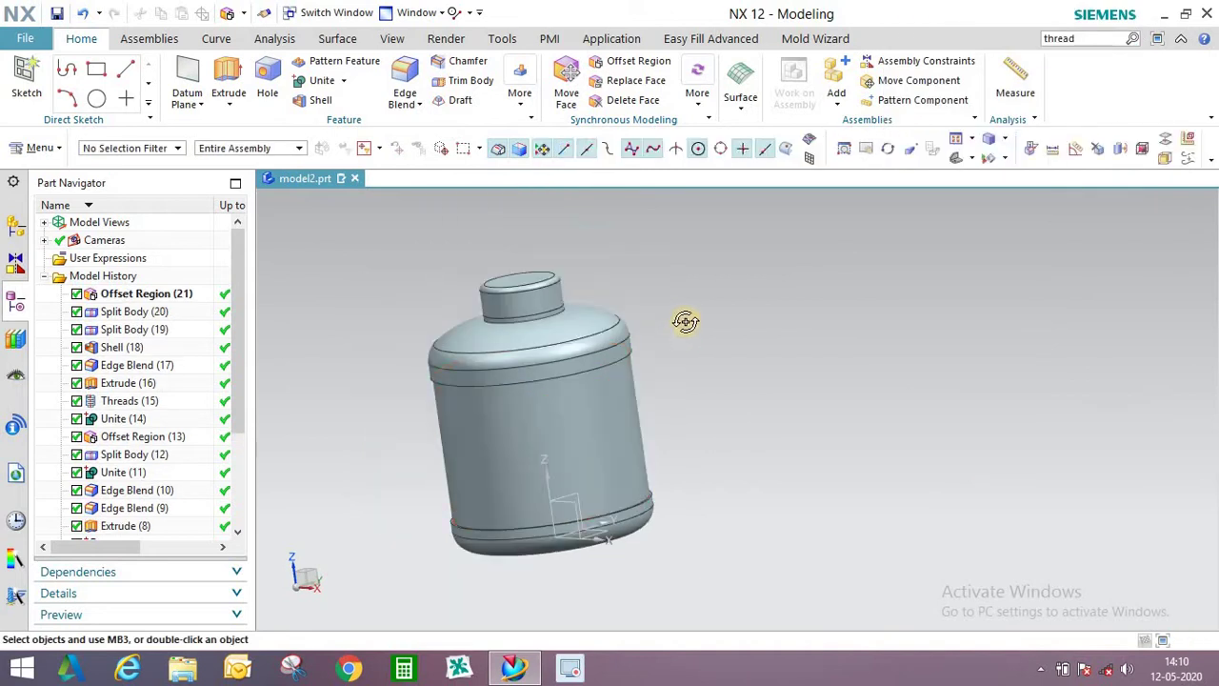
middle_click_drag(686, 321, 702, 345)
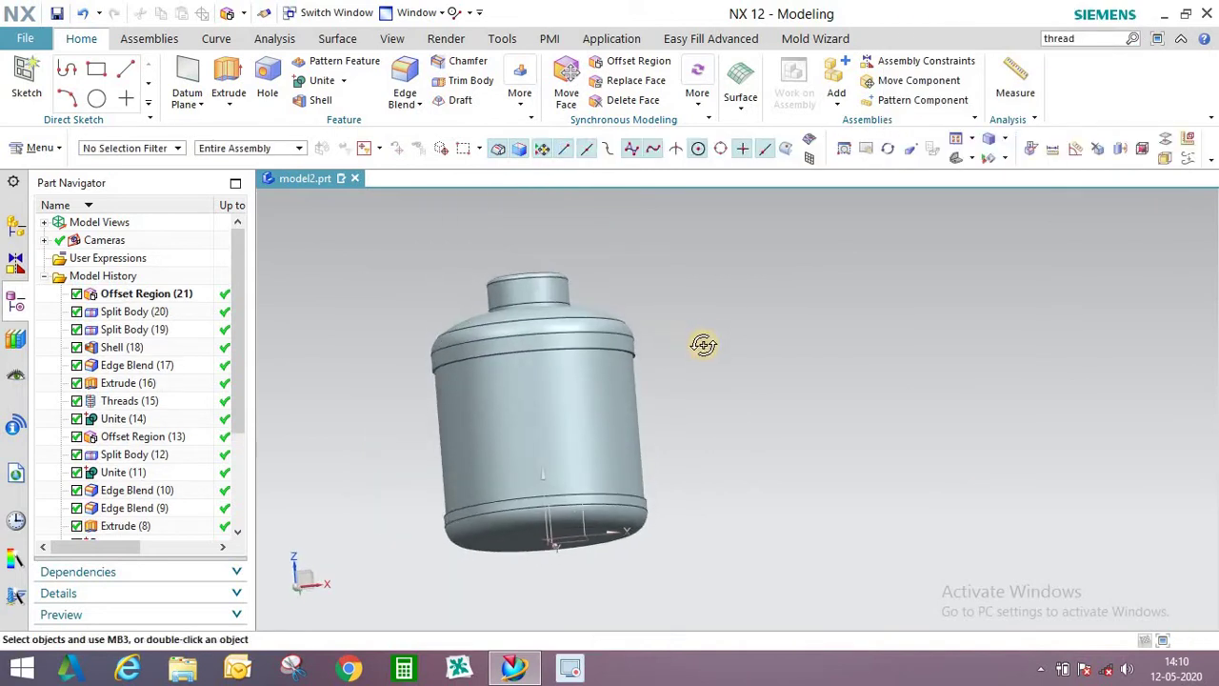
left_click(326, 82)
left_click(568, 373)
left_click(611, 521)
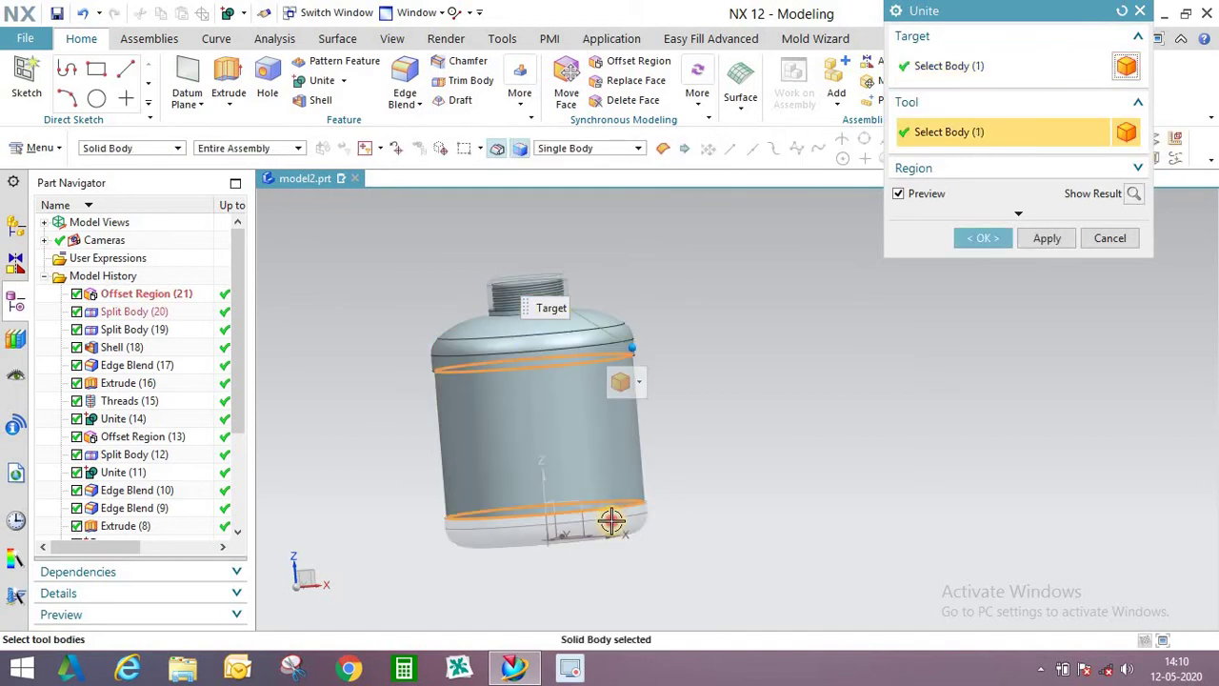
left_click(981, 239)
middle_click_drag(677, 330, 567, 321)
scroll(580, 310, "up", 2)
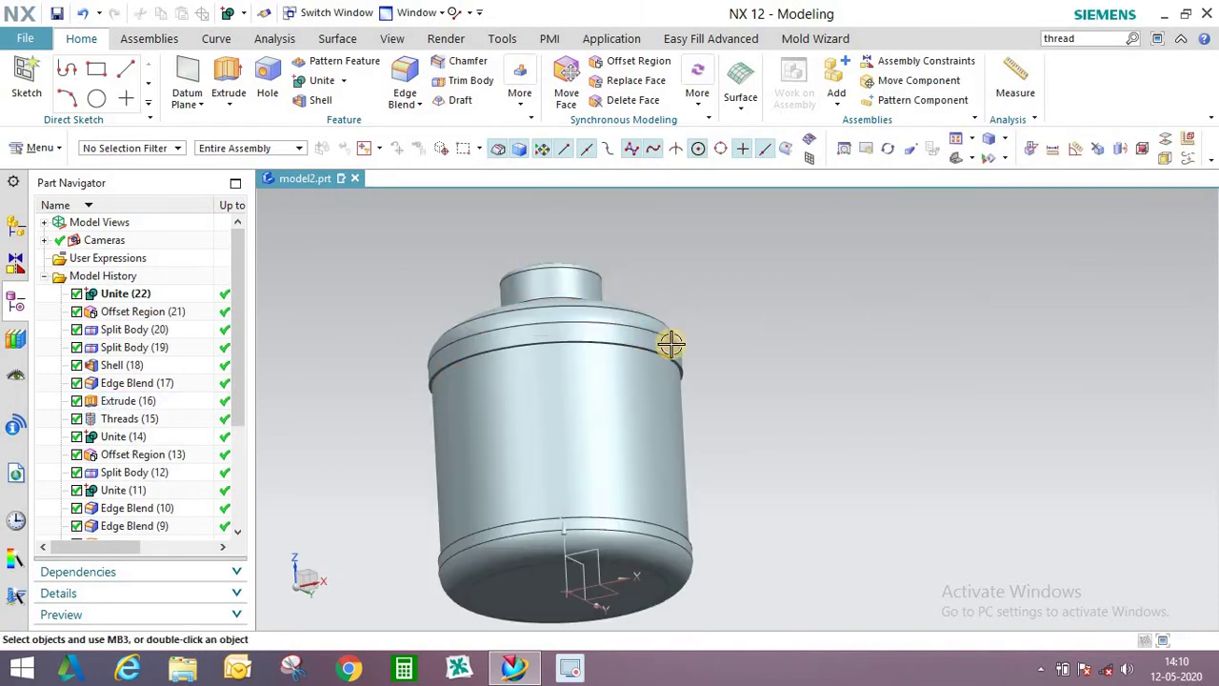
scroll(671, 344, "up", 1)
middle_click_drag(670, 344, 677, 287)
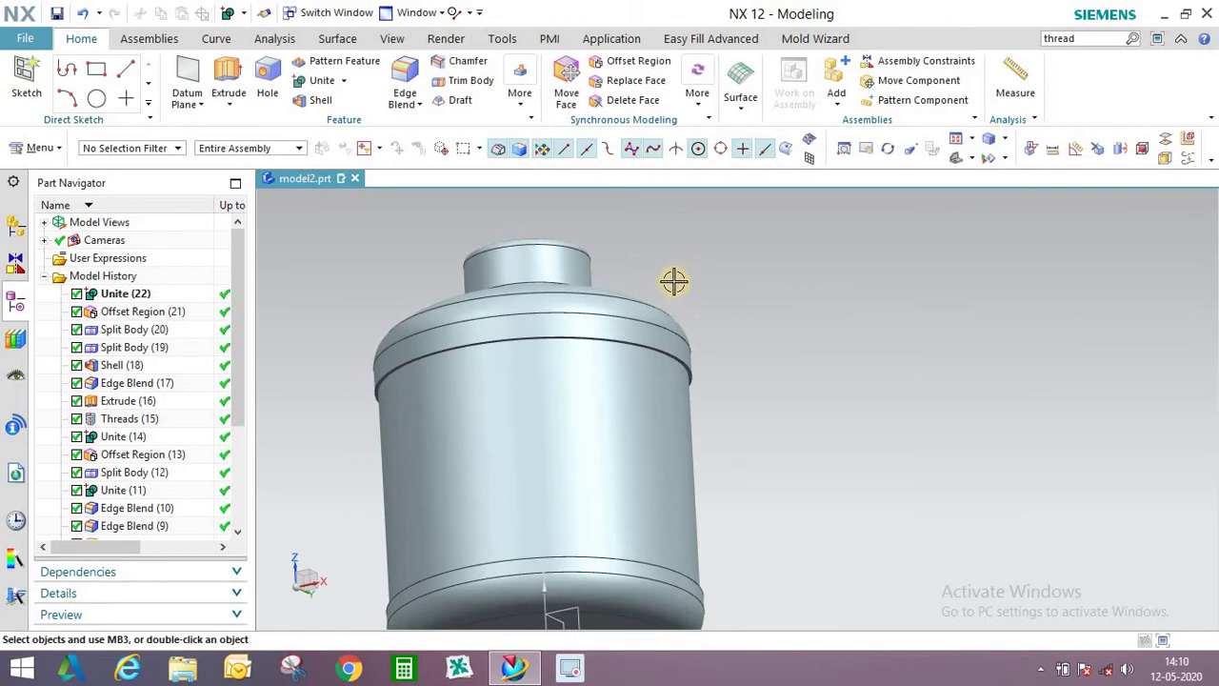
scroll(556, 316, "down", 2)
middle_click_drag(556, 315, 745, 318)
key("ctrl+j")
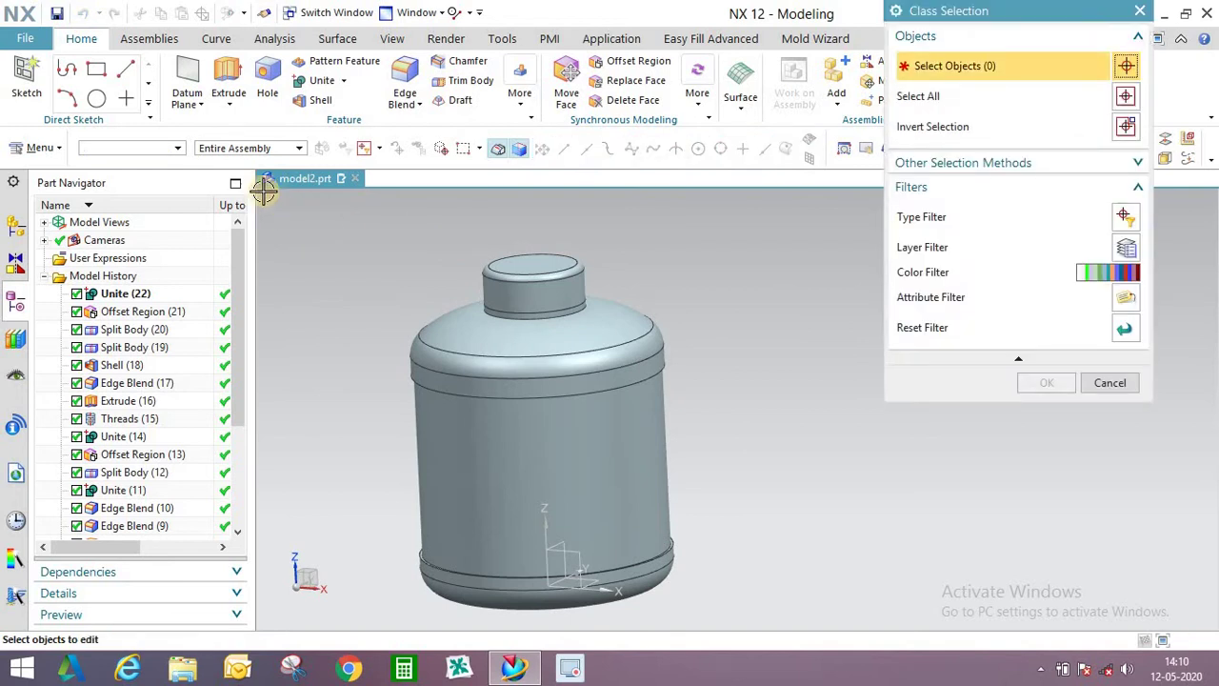
left_click(137, 156)
left_click(105, 279)
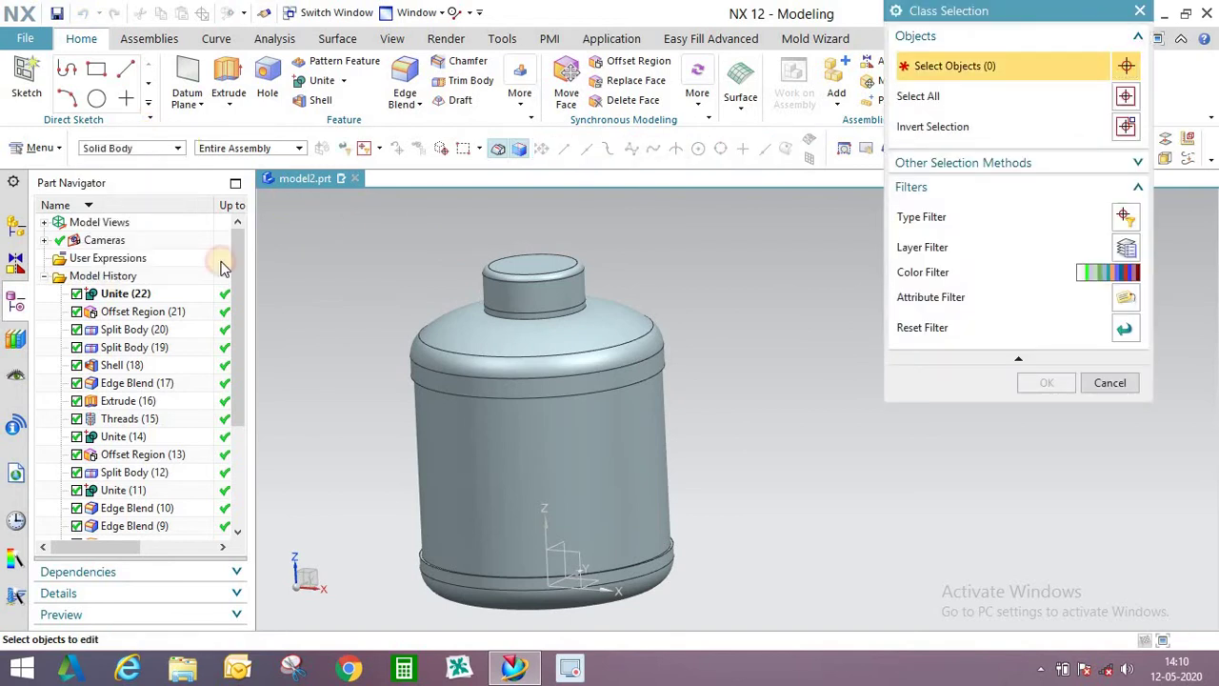
left_click(642, 337)
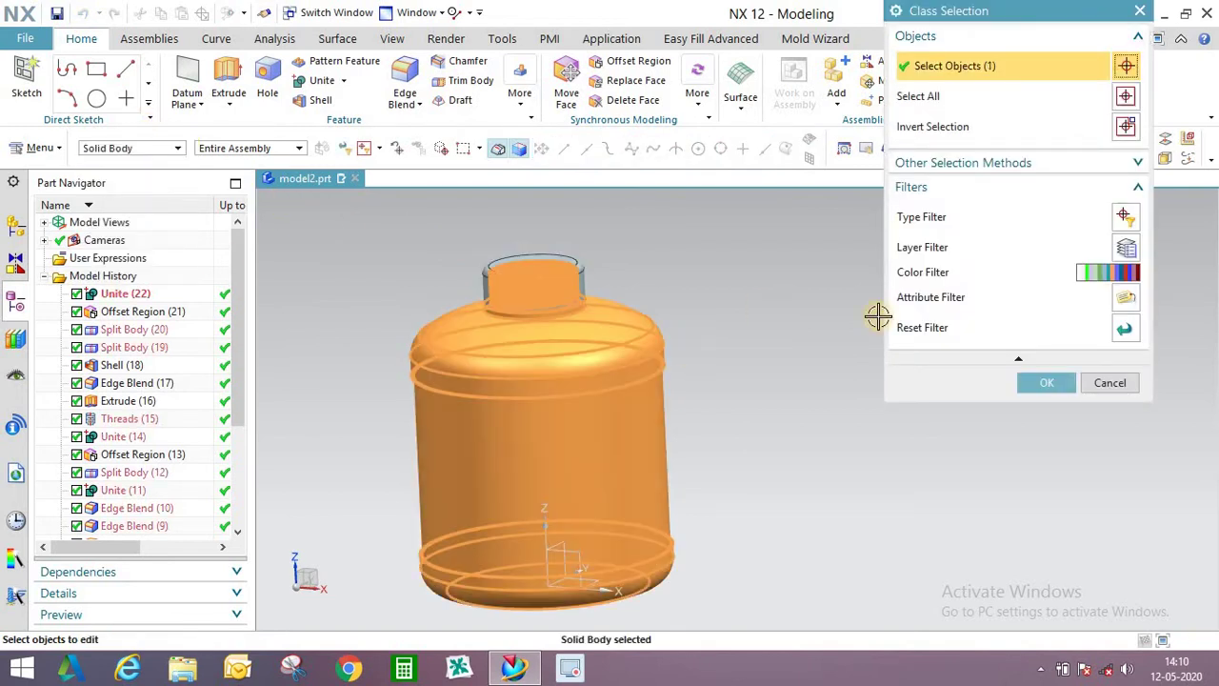
left_click(1105, 385)
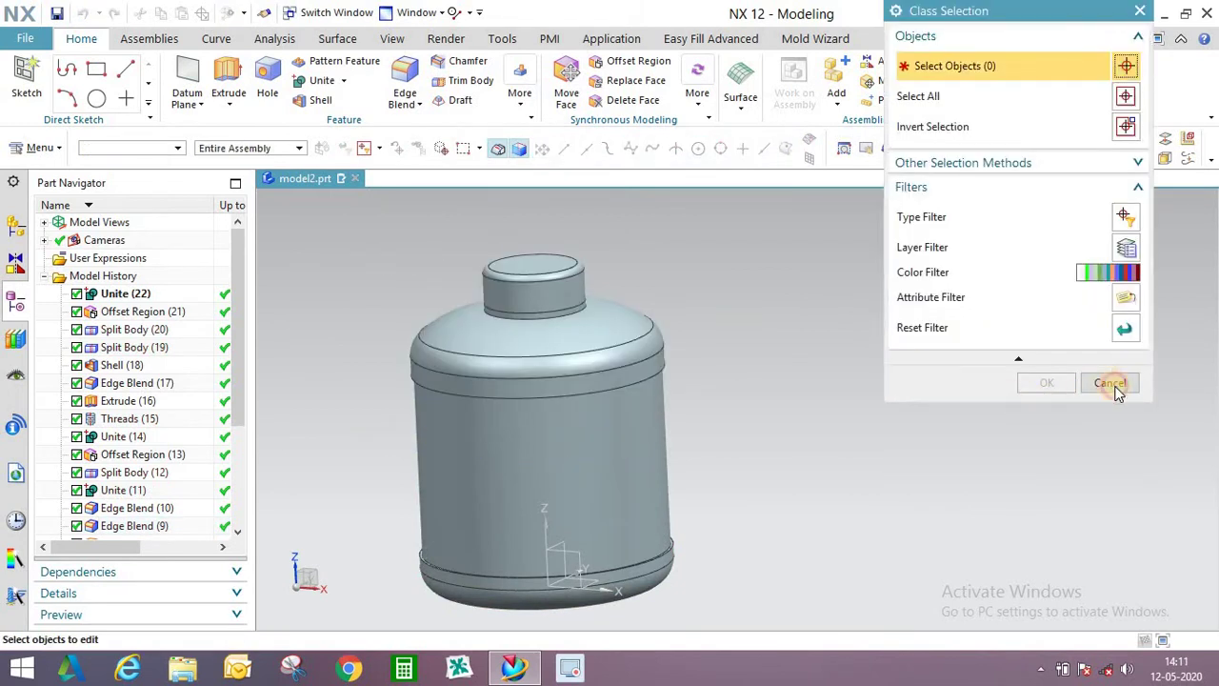
left_click(1114, 384)
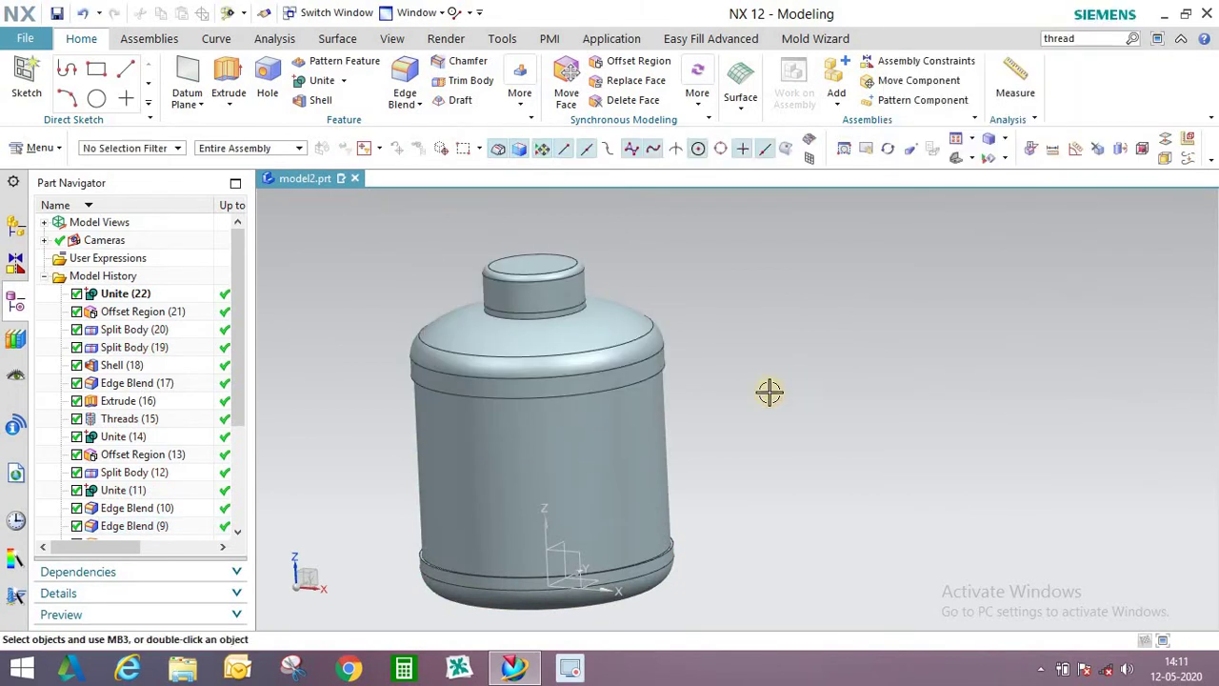
Start editing object display with the Face filter and select the neck base, shoulder, rounded edge and upper band faces.
key("ctrl+j")
left_click(108, 149)
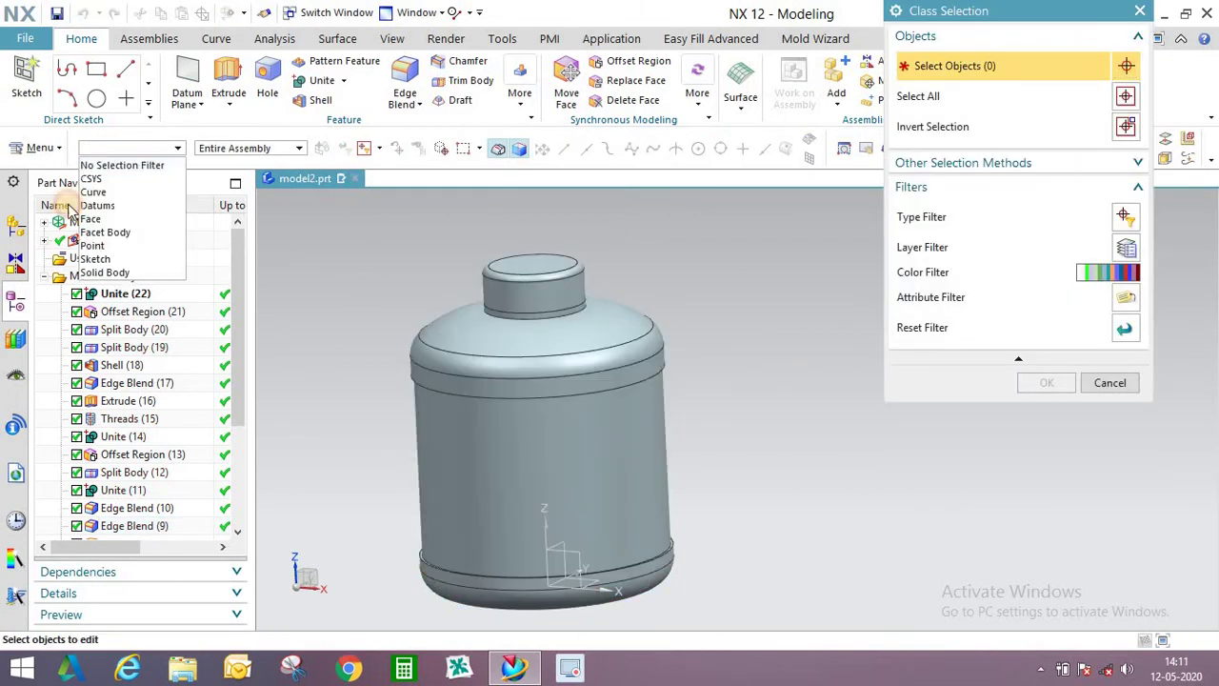
left_click(91, 219)
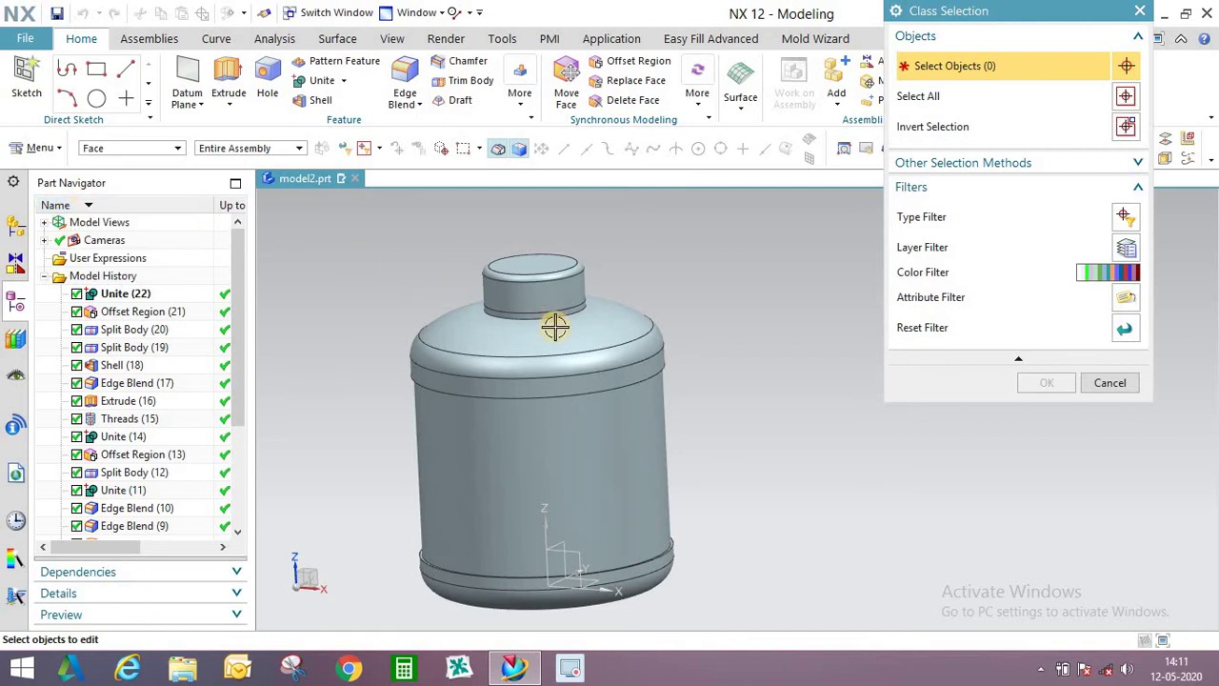
scroll(577, 306, "up", 3)
left_click(579, 307)
left_click(653, 338)
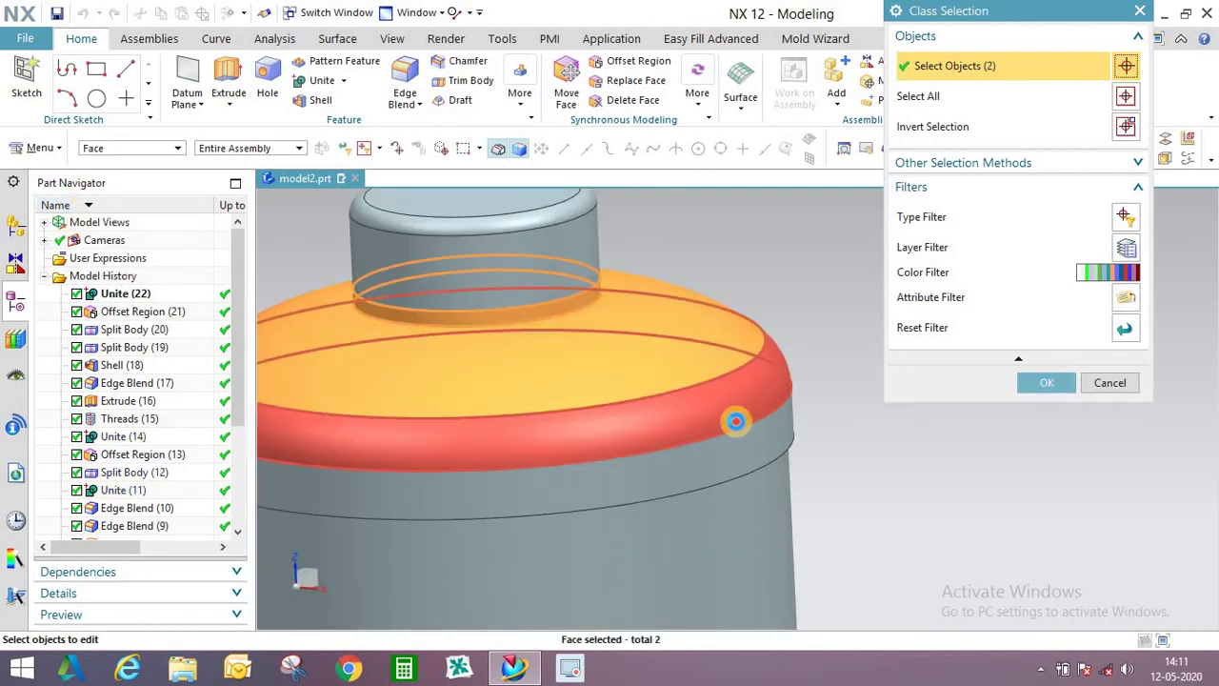
left_click(737, 422)
left_click(747, 454)
Add the ledge under the upper band and all bottom section faces to the selection, and colour them light blue.
scroll(611, 349, "down", 2)
middle_click_drag(715, 486, 722, 422)
scroll(721, 422, "up", 3)
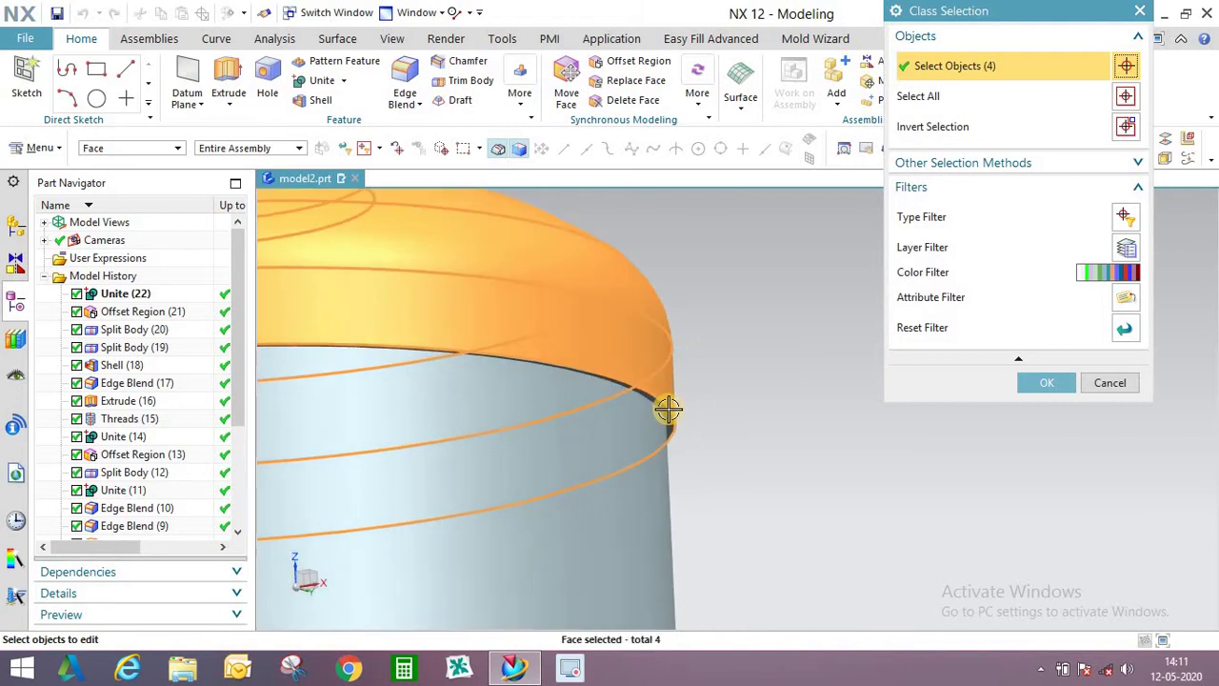
left_click(670, 408)
scroll(641, 300, "down", 3)
scroll(544, 422, "down", 3)
left_click_drag(419, 396, 790, 560)
left_click(1045, 383)
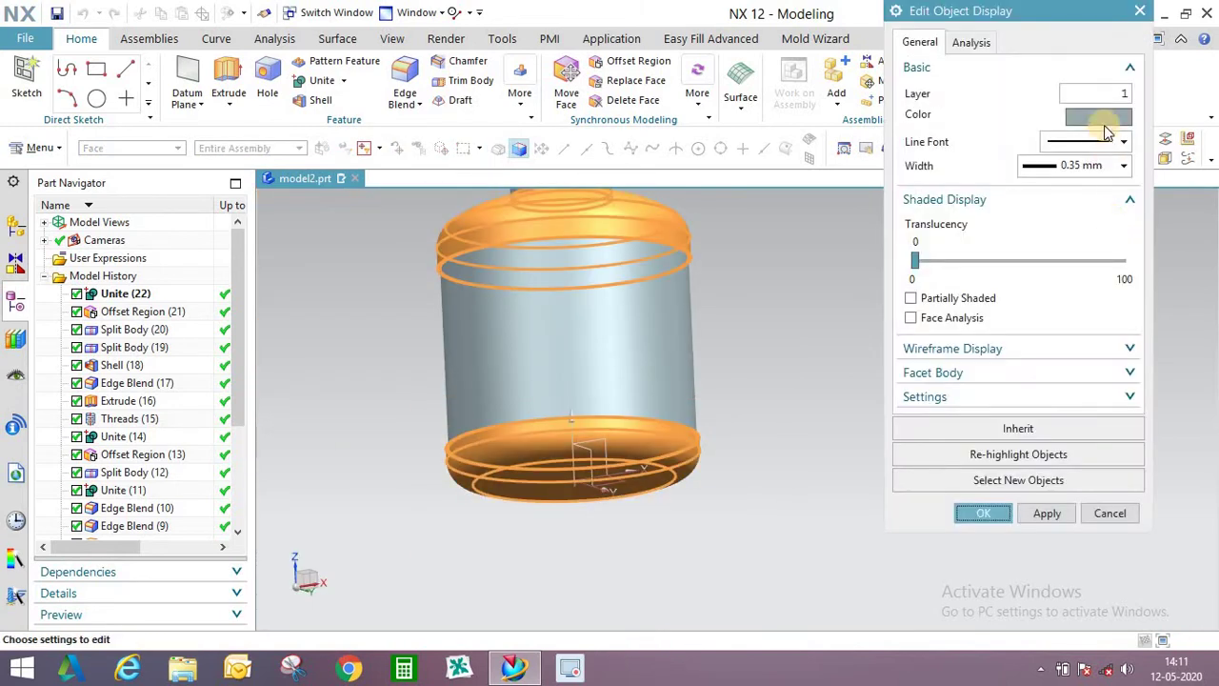
left_click(1107, 113)
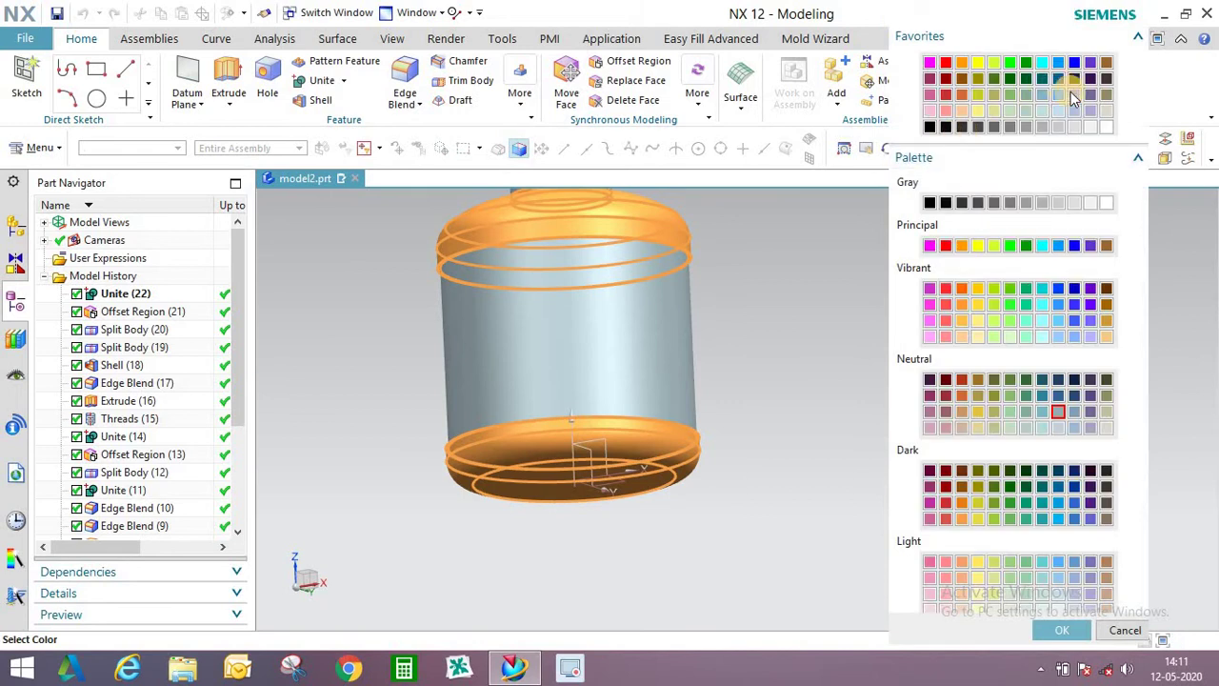
left_click(1075, 337)
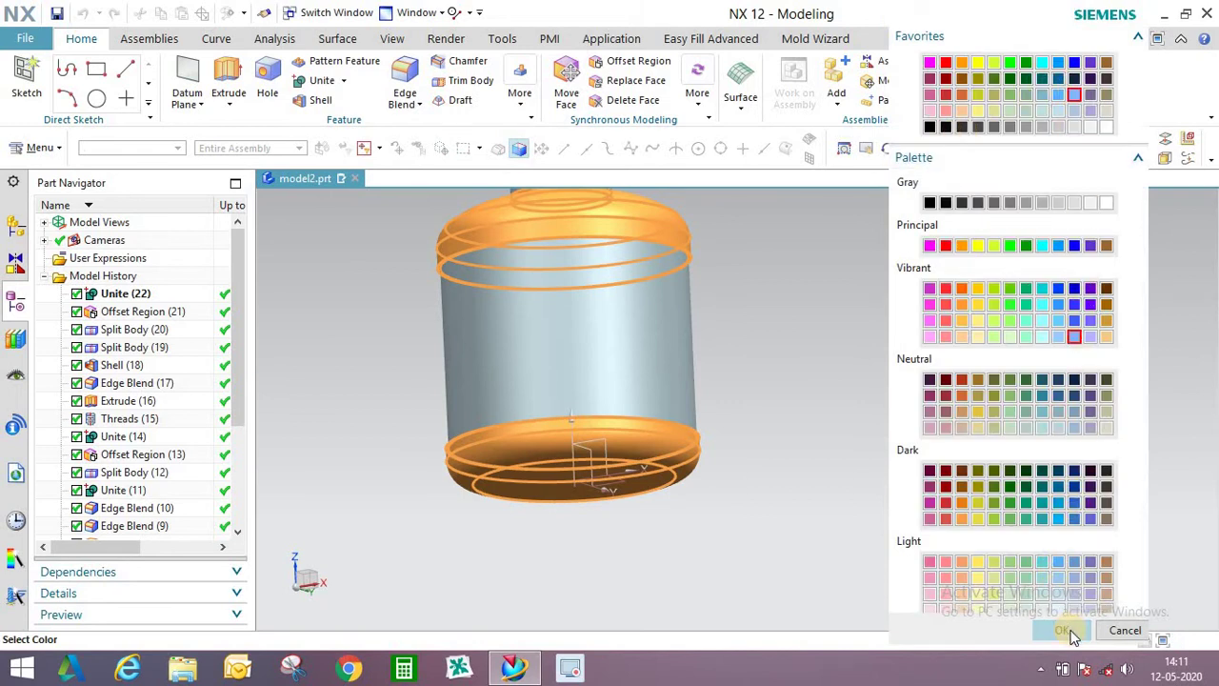
left_click(1063, 630)
left_click(985, 512)
Colour the bottle's recessed middle cylindrical face white and view the bottle straight from the front.
middle_click_drag(749, 353, 787, 298)
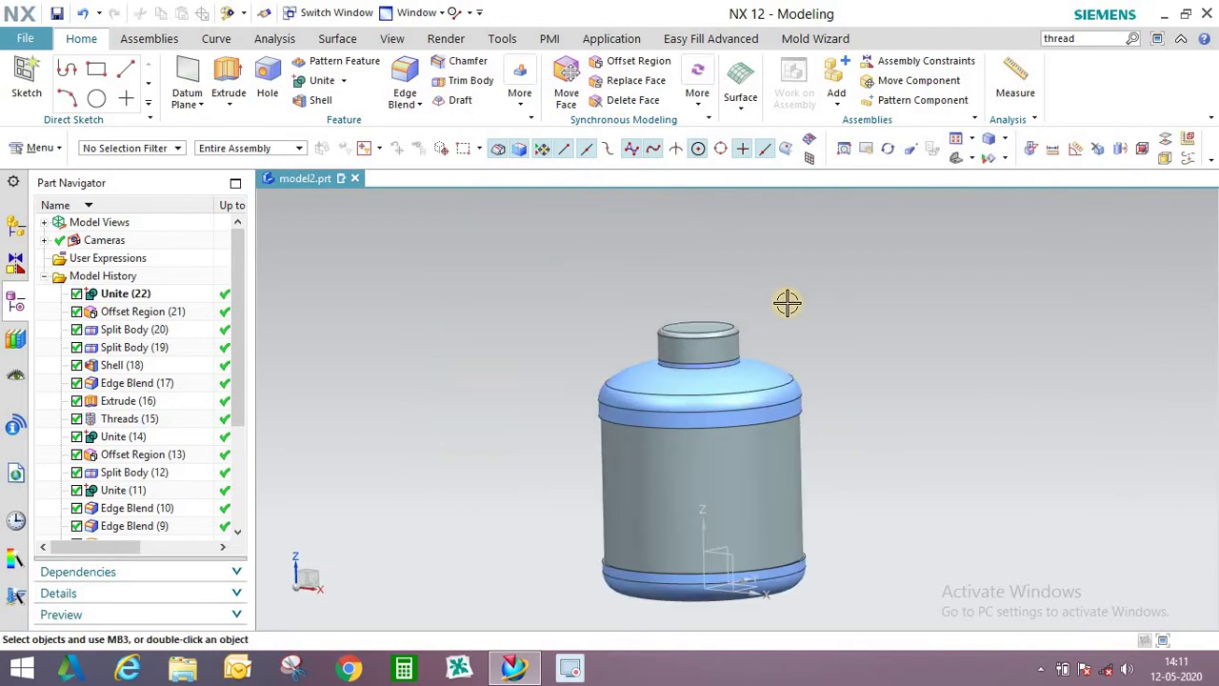
key("ctrl+j")
left_click(157, 151)
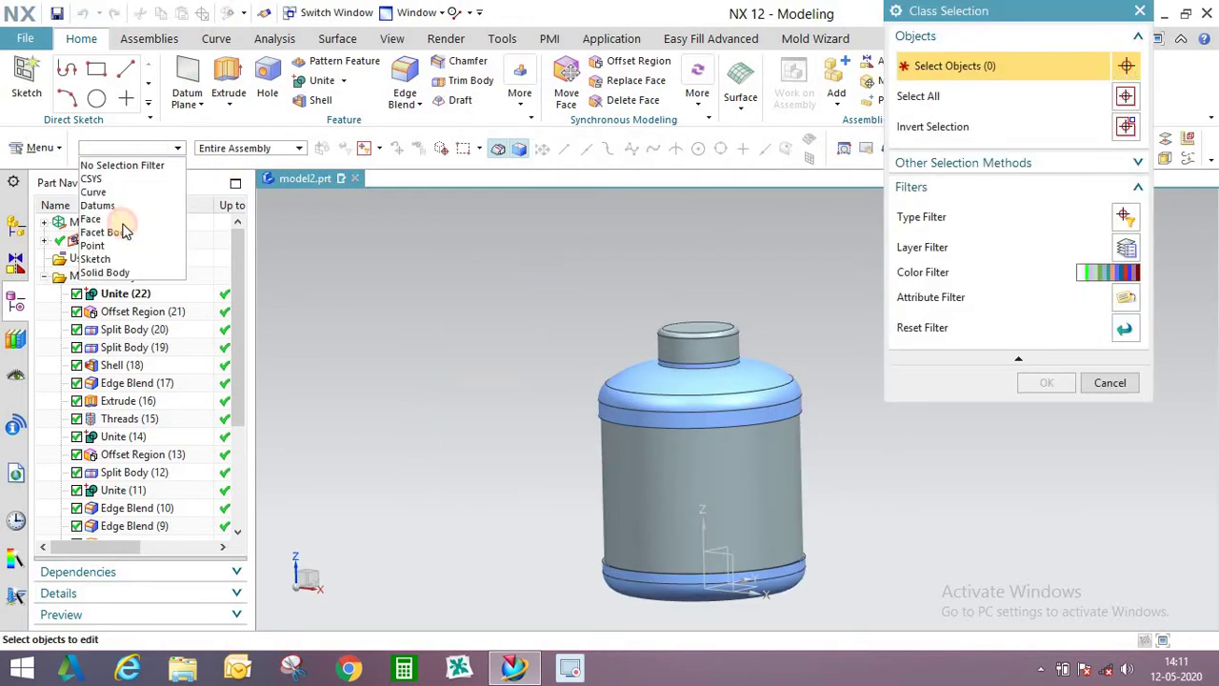
left_click(118, 275)
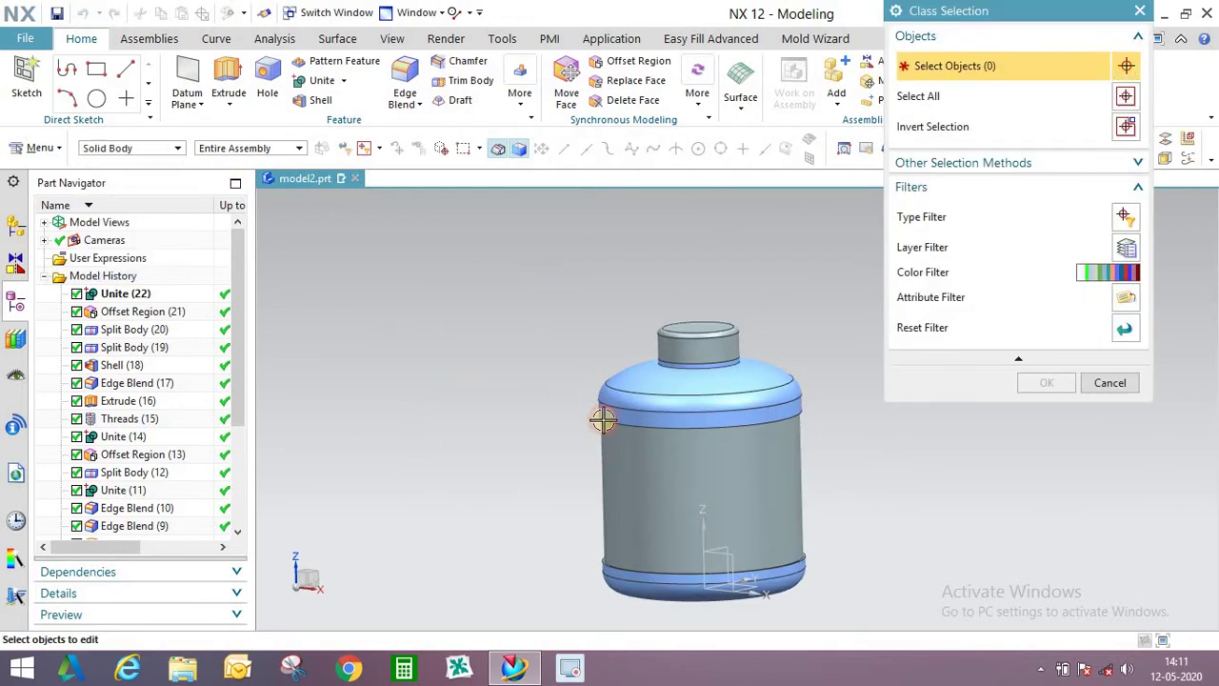
left_click(144, 151)
left_click(90, 219)
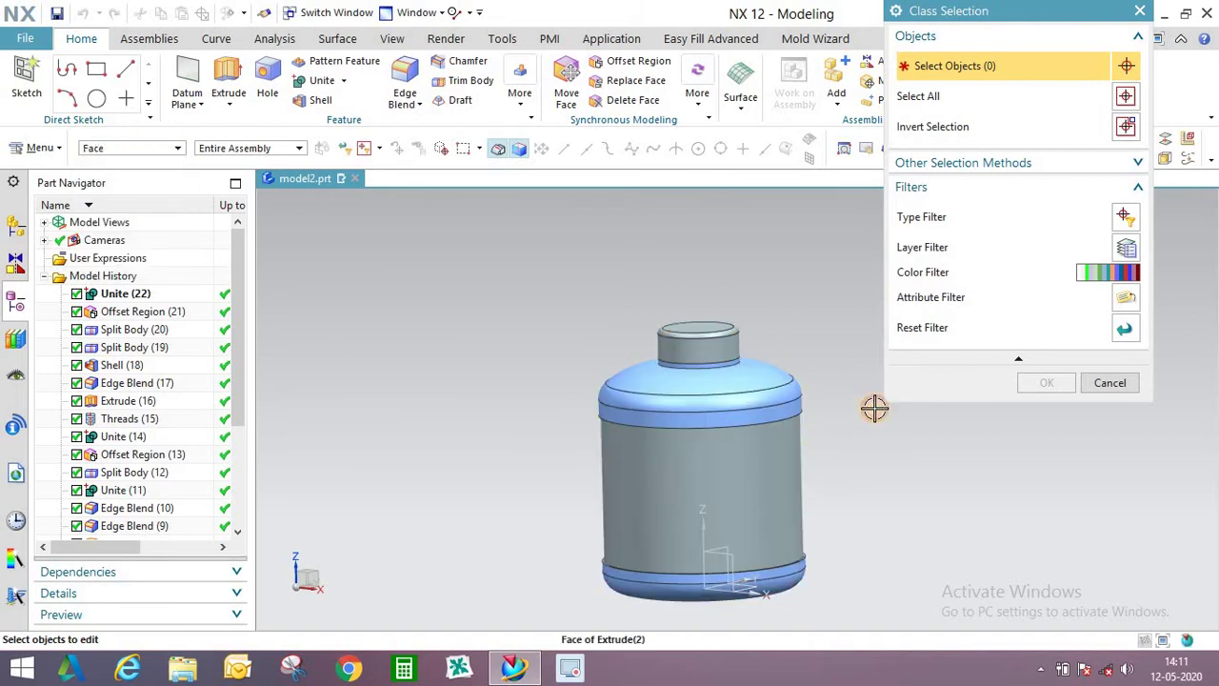
left_click(762, 447)
left_click(1046, 382)
left_click(1093, 116)
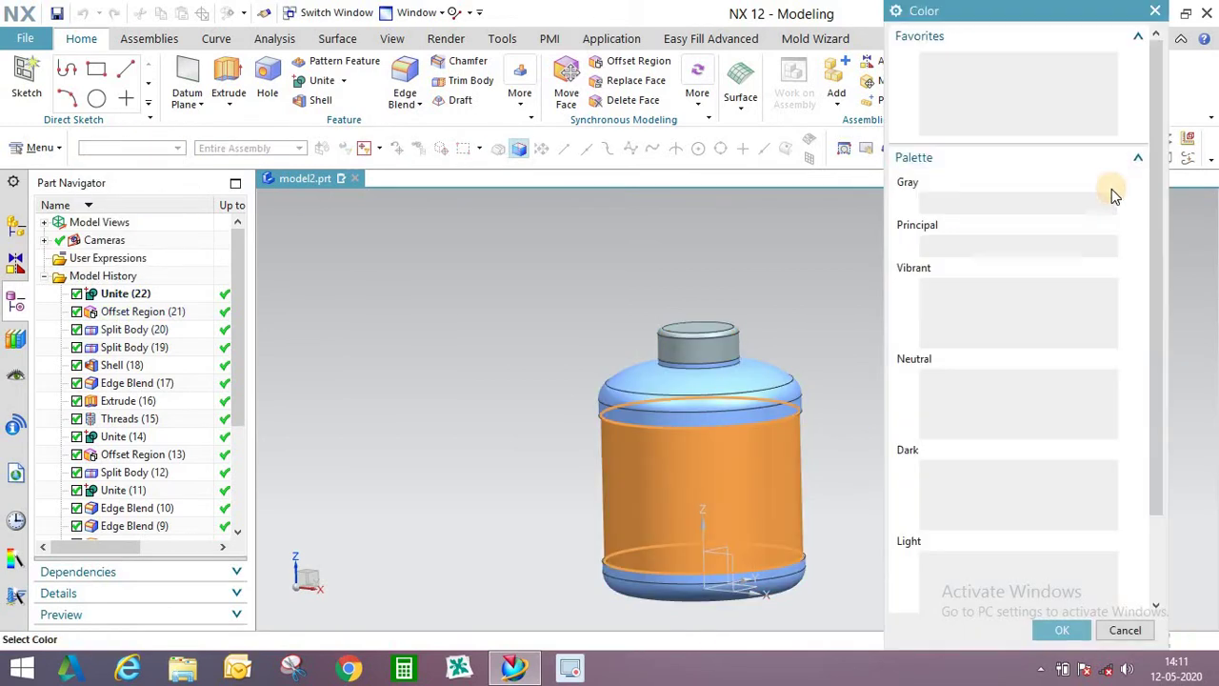
left_click(1071, 633)
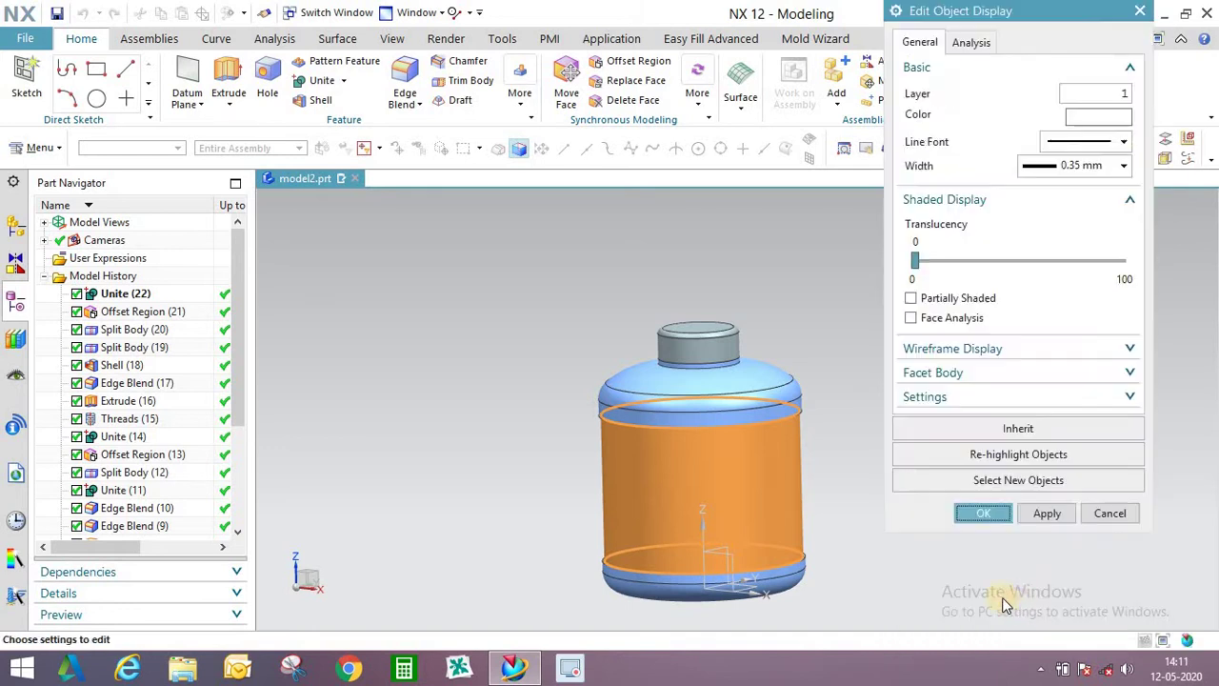
left_click(989, 514)
middle_click_drag(702, 354, 852, 365)
key("F8")
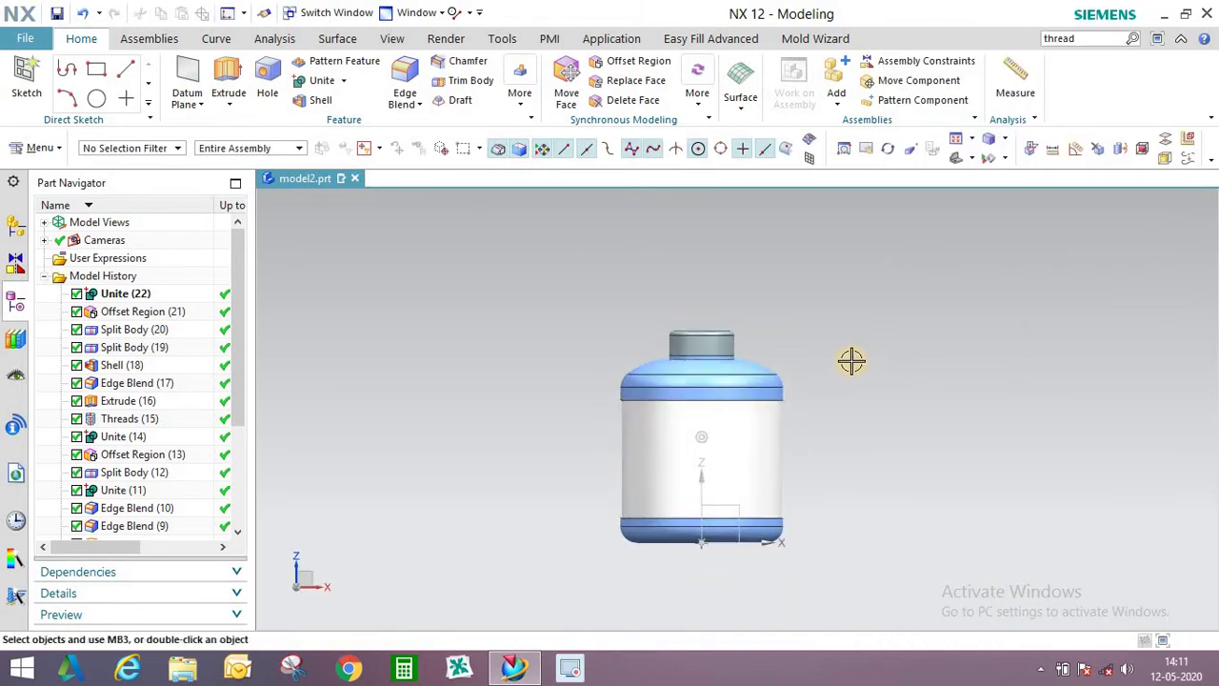
Change the modelling view's background to Graduated Dark Grey Background.
scroll(572, 299, "down", 3)
scroll(754, 305, "up", 3)
right_click(787, 289)
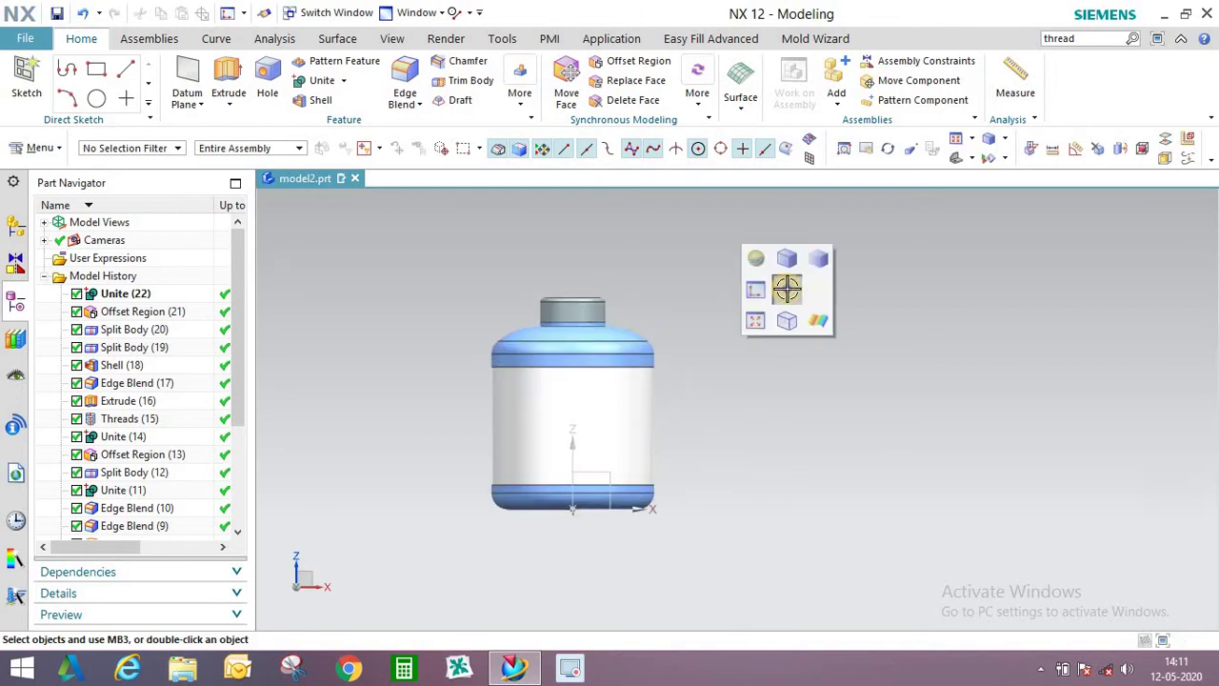
right_click(793, 293)
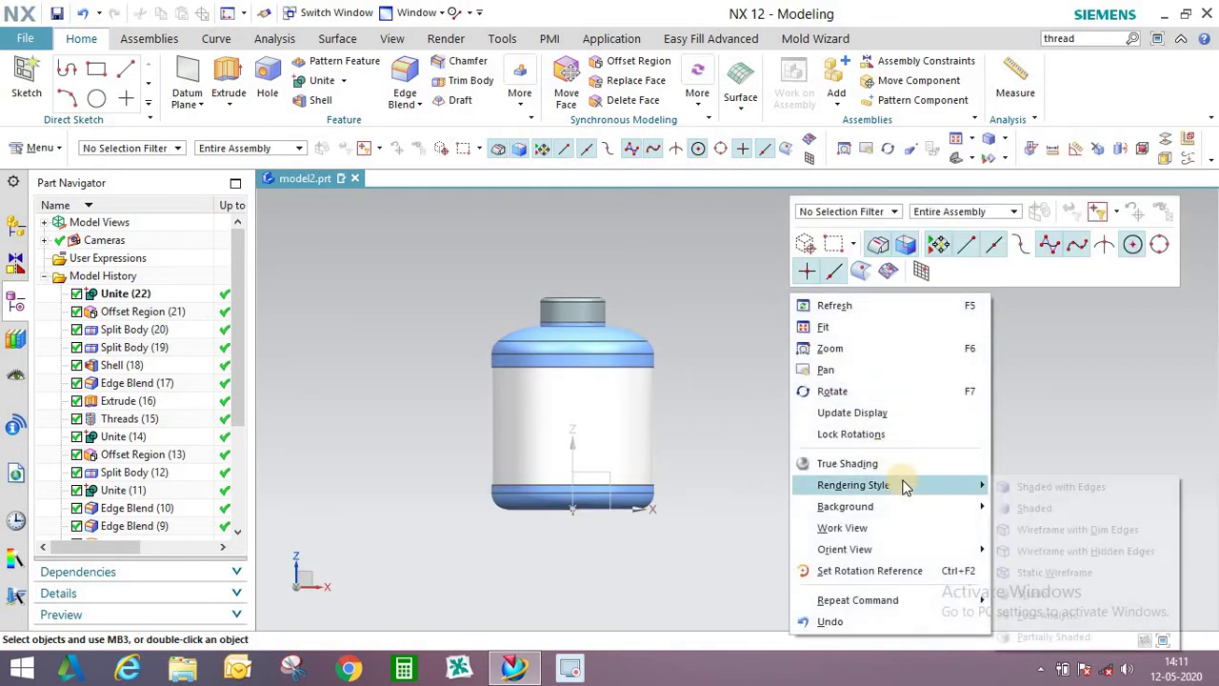
mouse_move(907, 518)
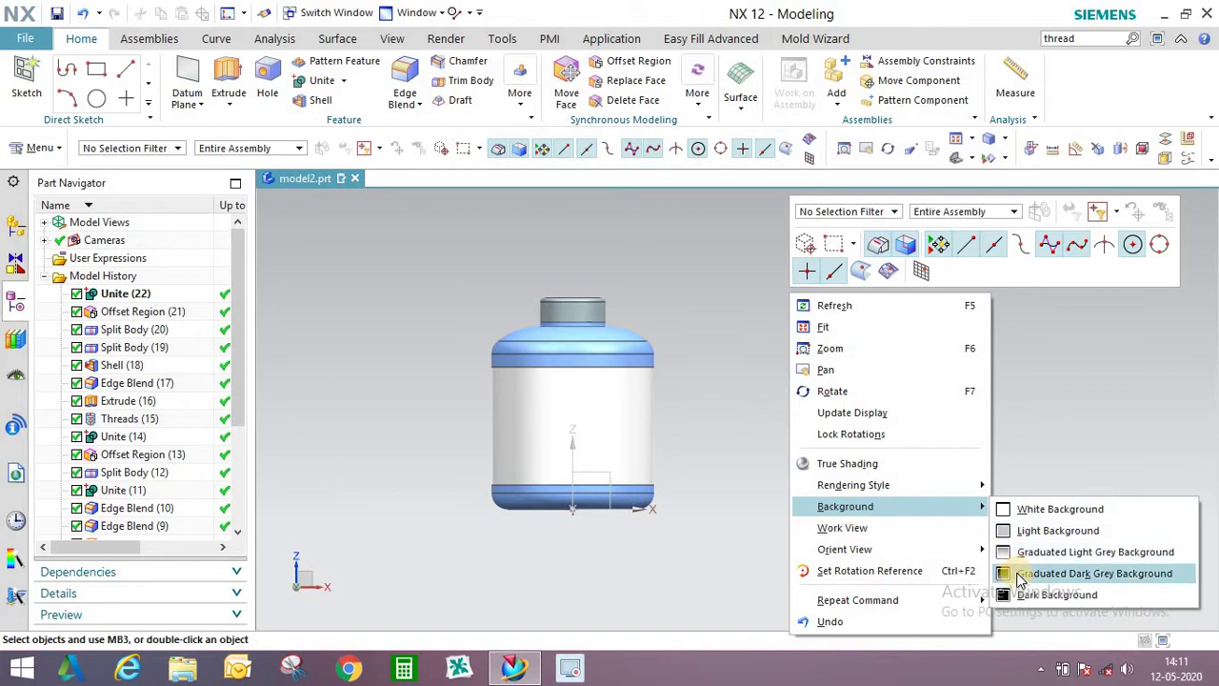
left_click(1010, 573)
middle_click_drag(931, 466, 712, 390)
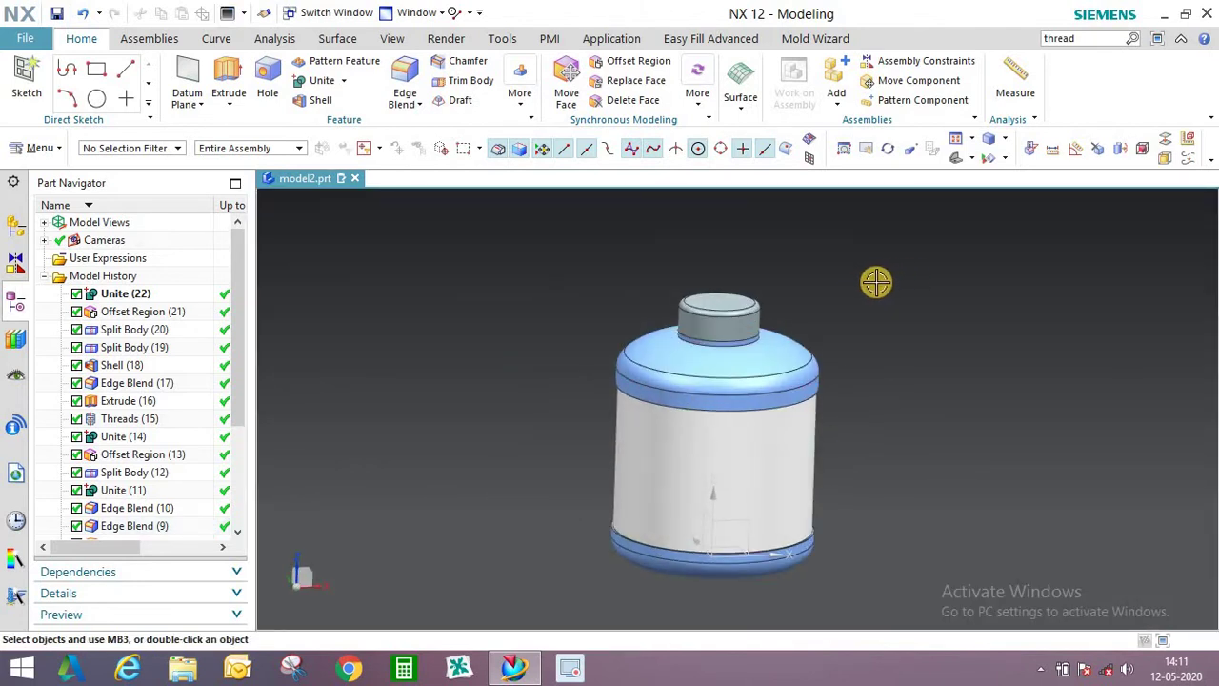
Edit the object display of the cap, selected with the Solid Body filter, and colour it white.
key("ctrl+j")
left_click(114, 152)
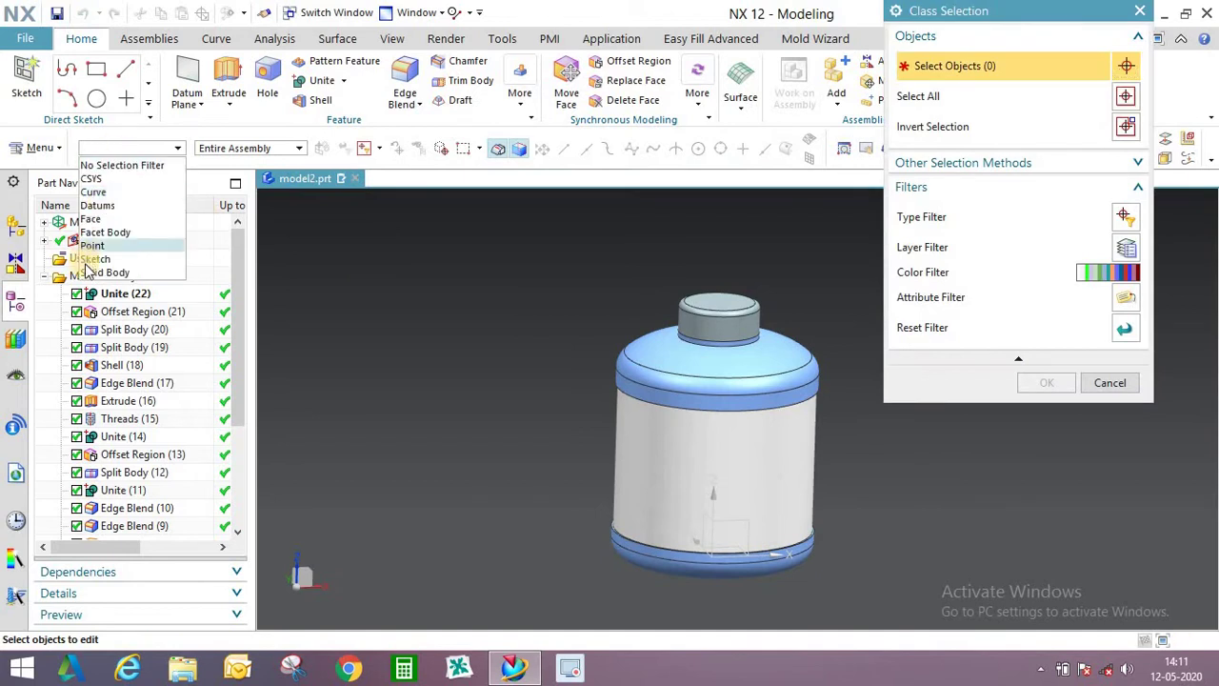
left_click(95, 269)
left_click(702, 303)
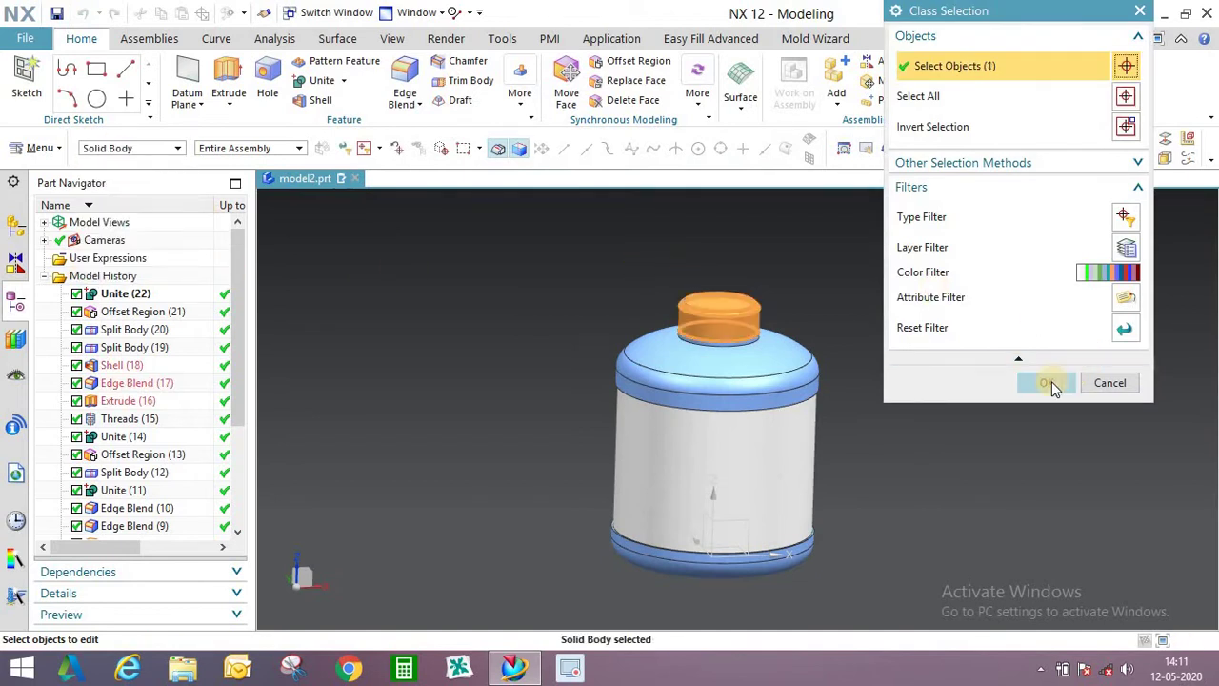
left_click(1047, 382)
left_click(1090, 115)
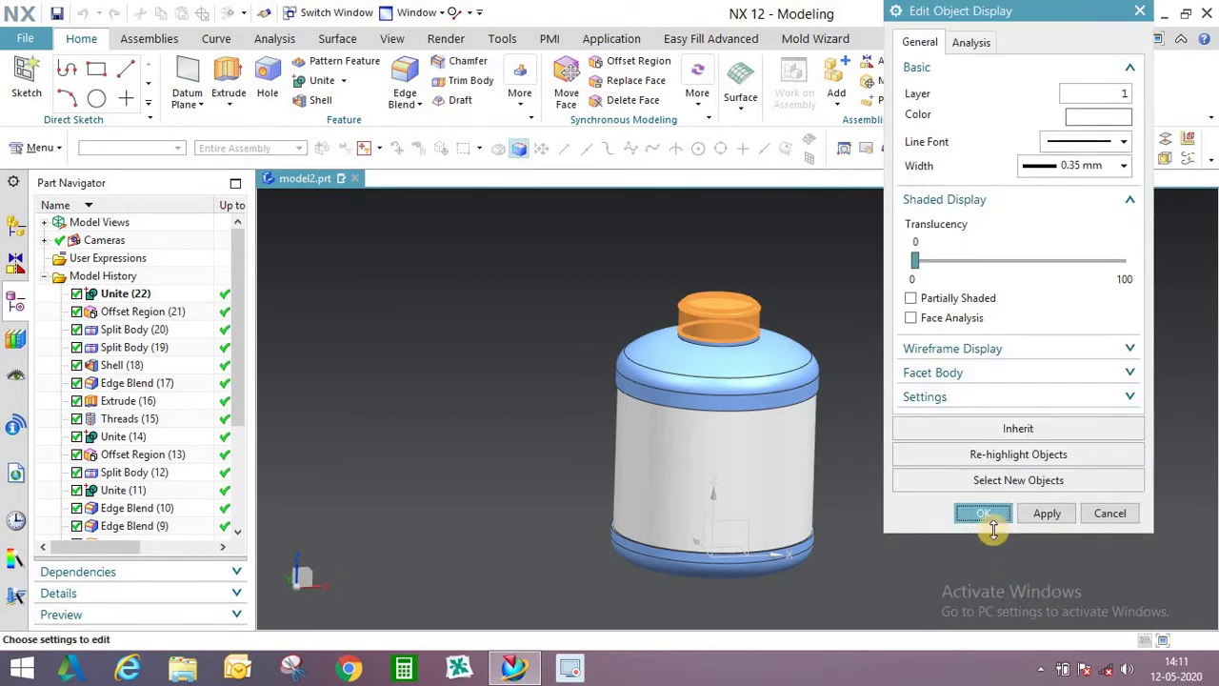
middle_click(867, 433)
Create a sketch on the flat circular face at the bottle's underside.
middle_click_drag(868, 434, 772, 447)
scroll(772, 445, "up", 3)
mouse_move(785, 398)
middle_mouse_down()
mouse_move(732, 424)
mouse_move(740, 327)
mouse_move(677, 294)
middle_mouse_up()
scroll(677, 295, "down", 2)
scroll(677, 294, "up", 2)
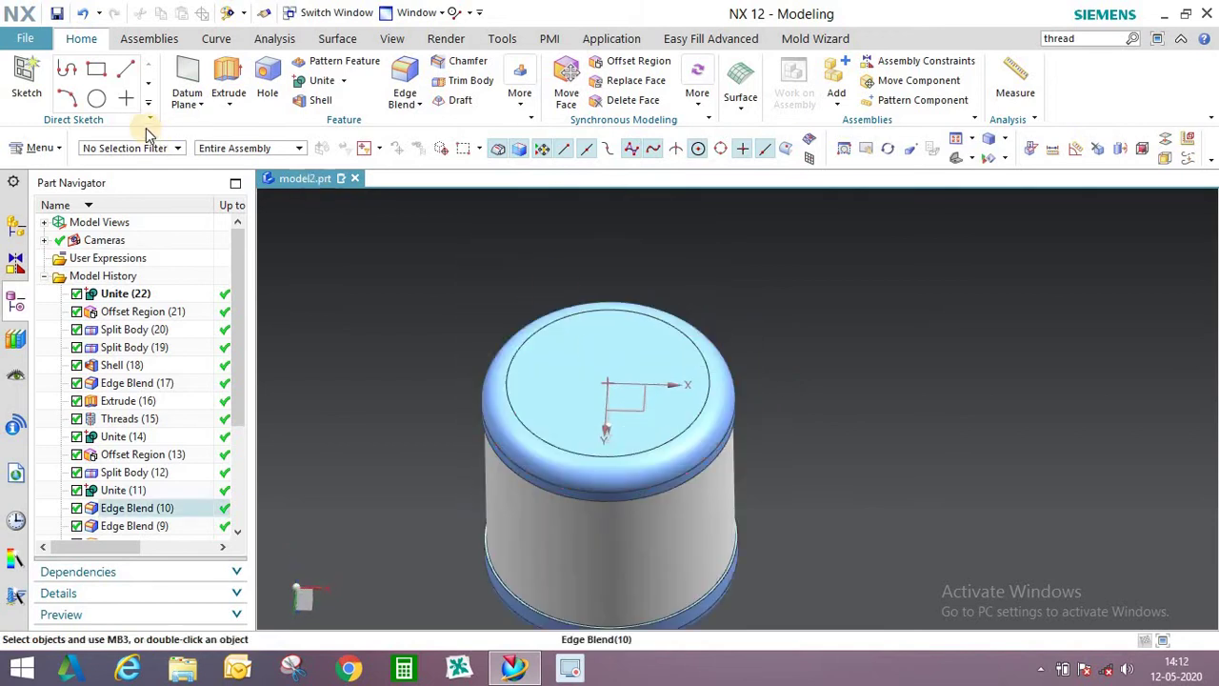
left_click(25, 84)
left_click(597, 332)
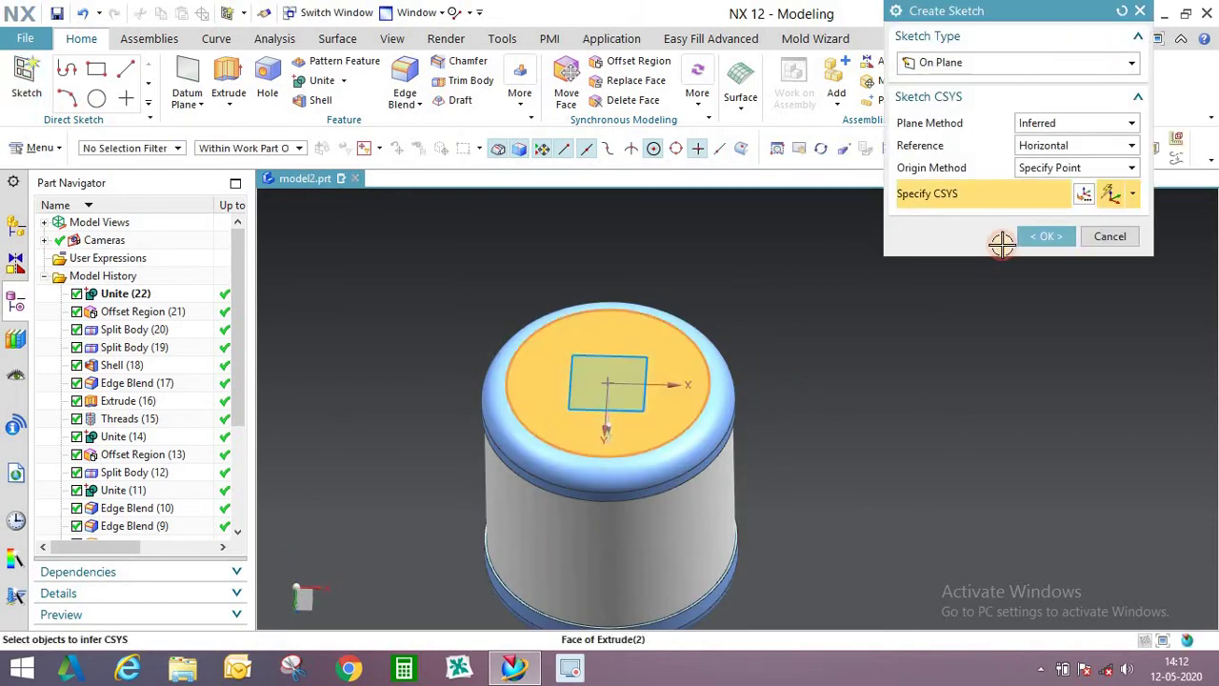
left_click(1041, 237)
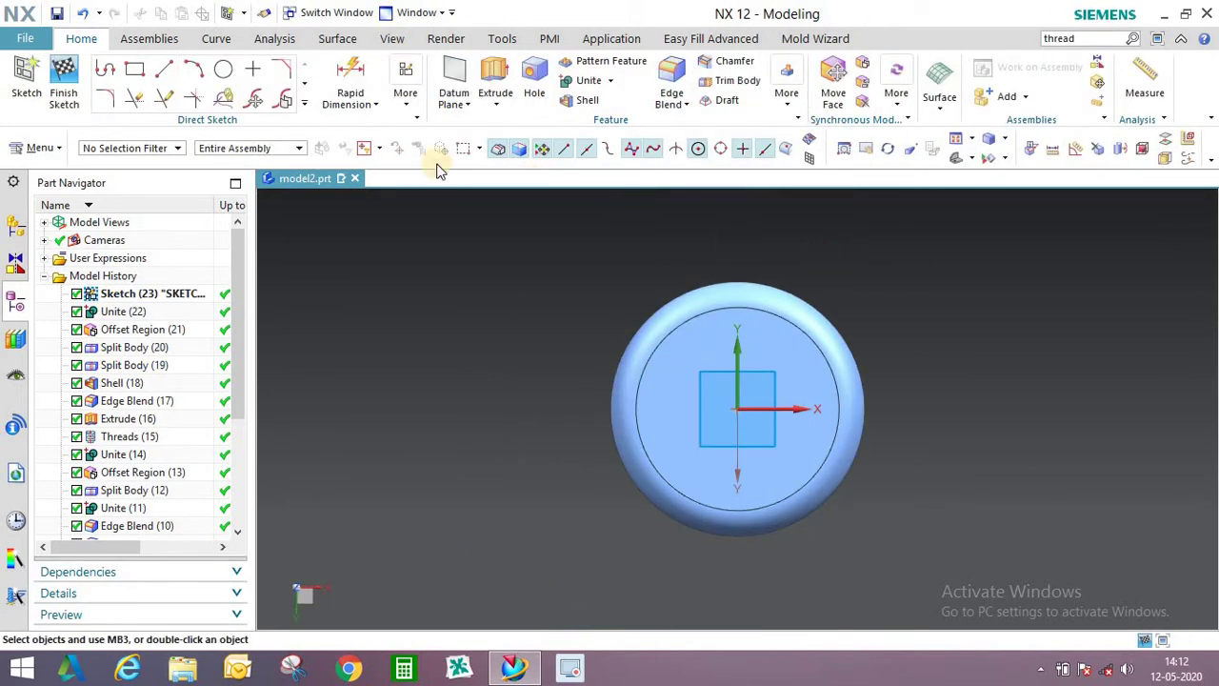
Sketch a rectangle about 22 mm wide and 32 mm high across the underside's rounded rim above the origin, and finish the sketch.
scroll(678, 310, "up", 6)
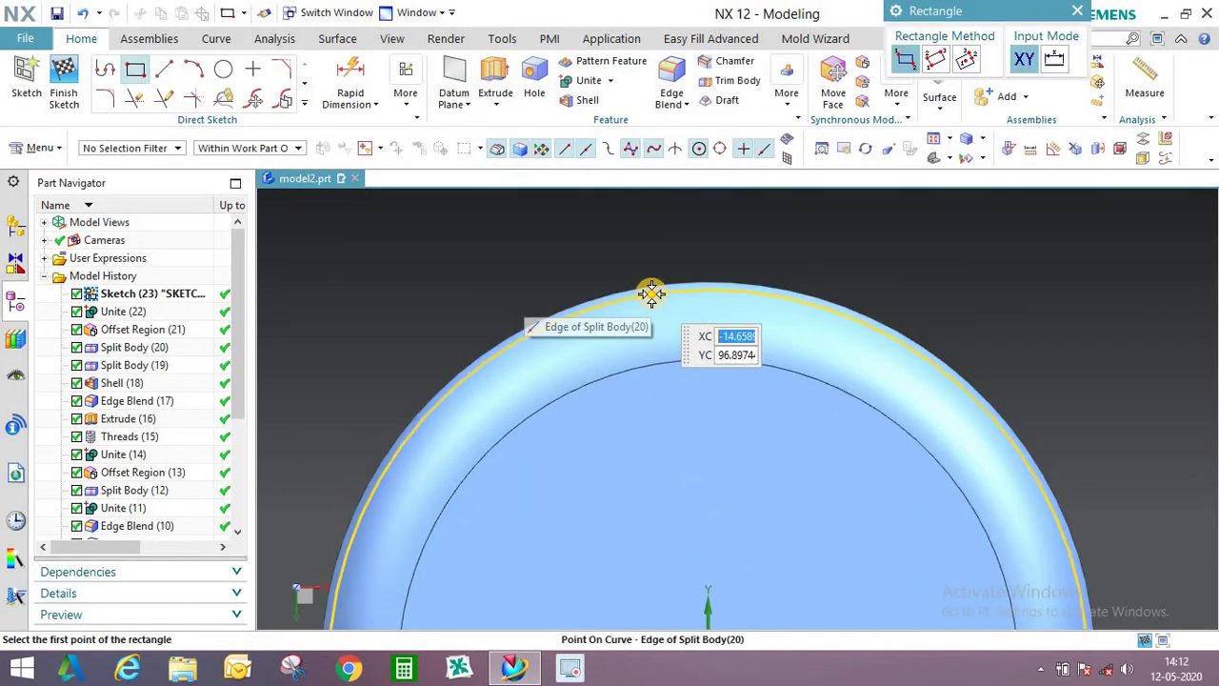
left_click(711, 303)
left_click(724, 305)
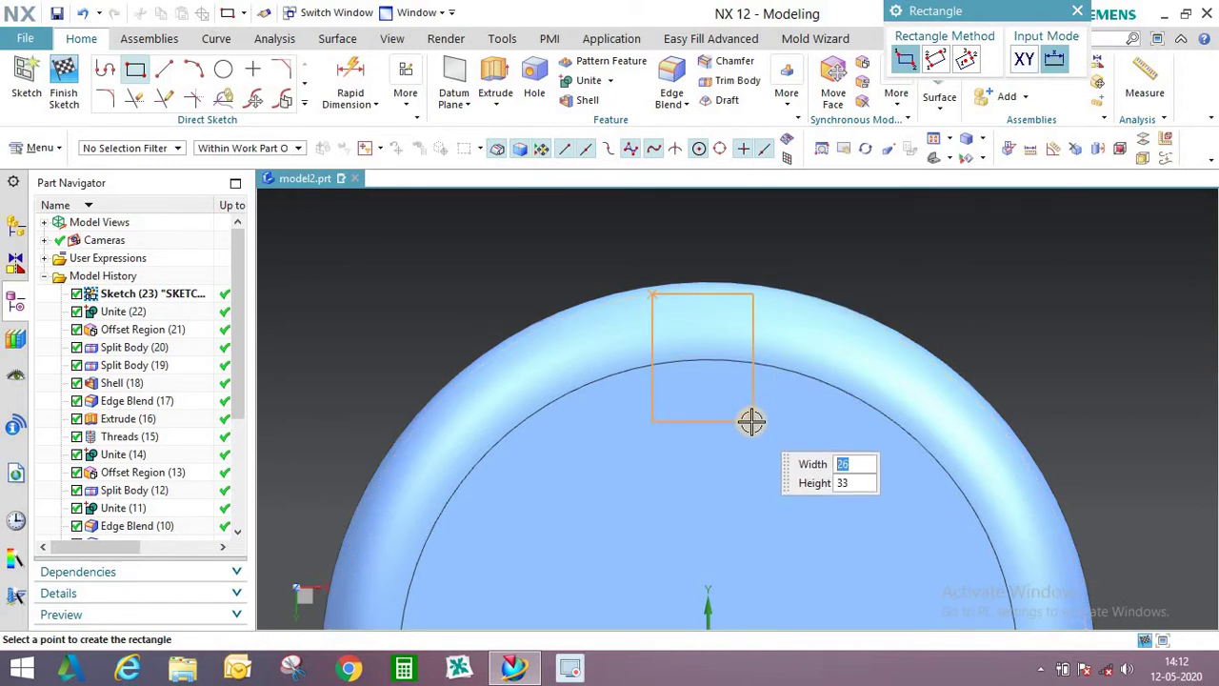
scroll(732, 397, "up", 1)
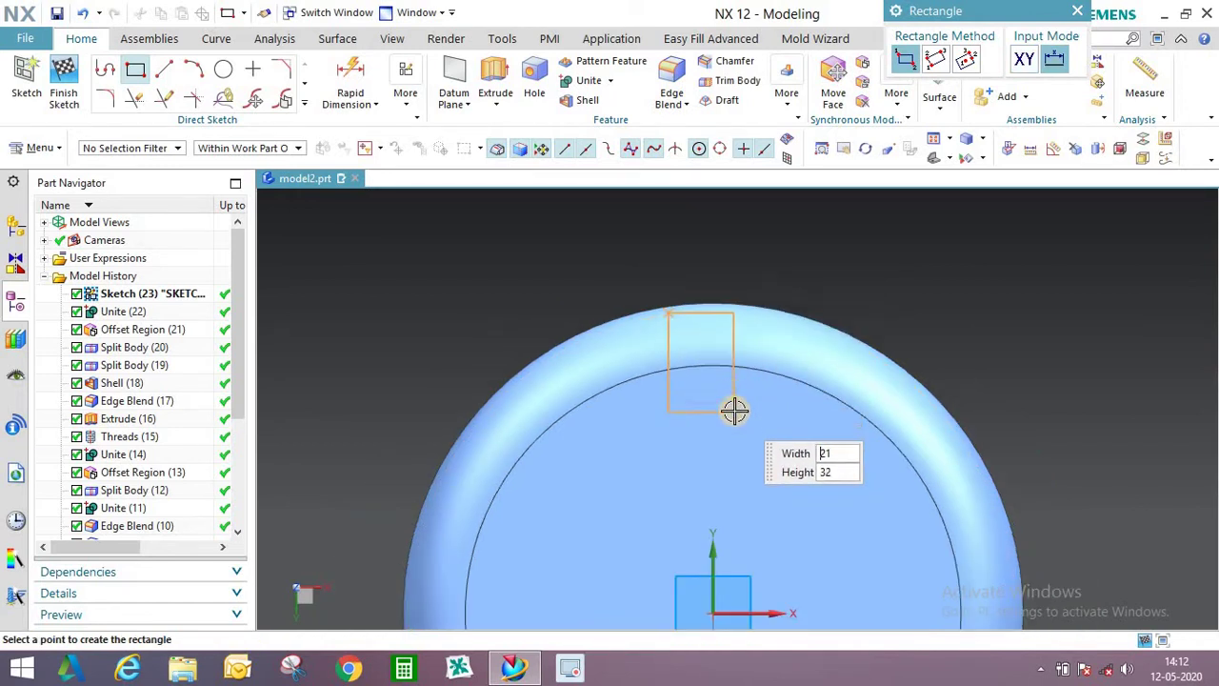
left_click(739, 411)
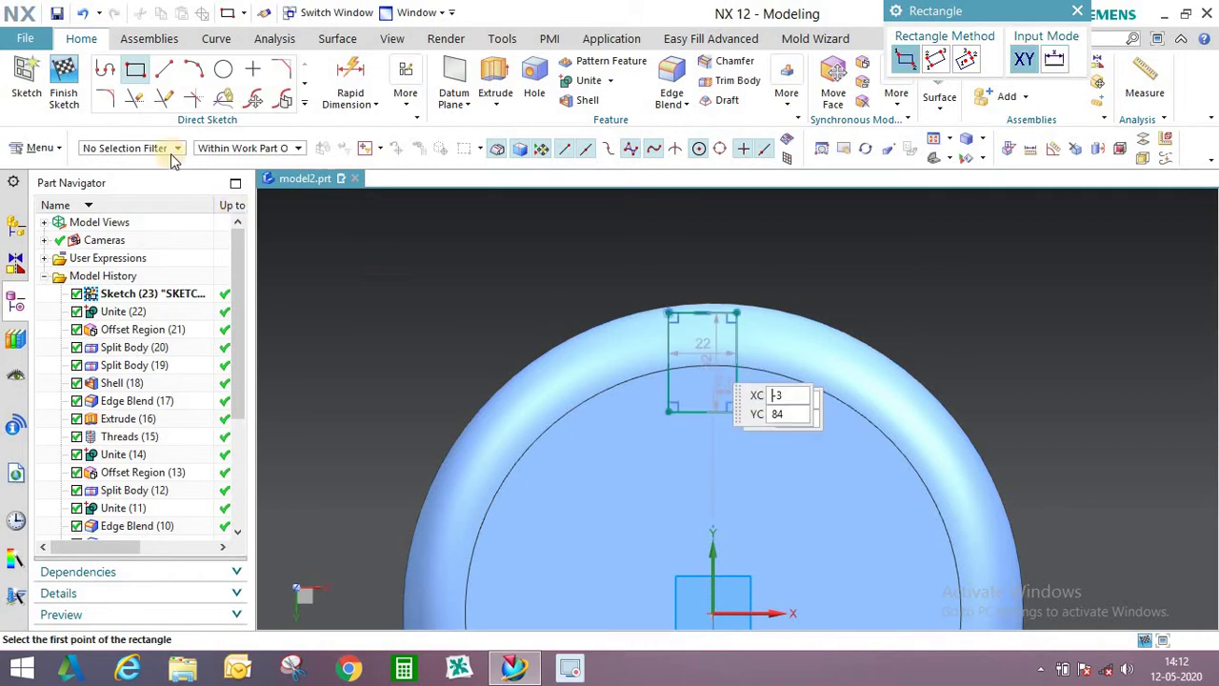
left_click(64, 84)
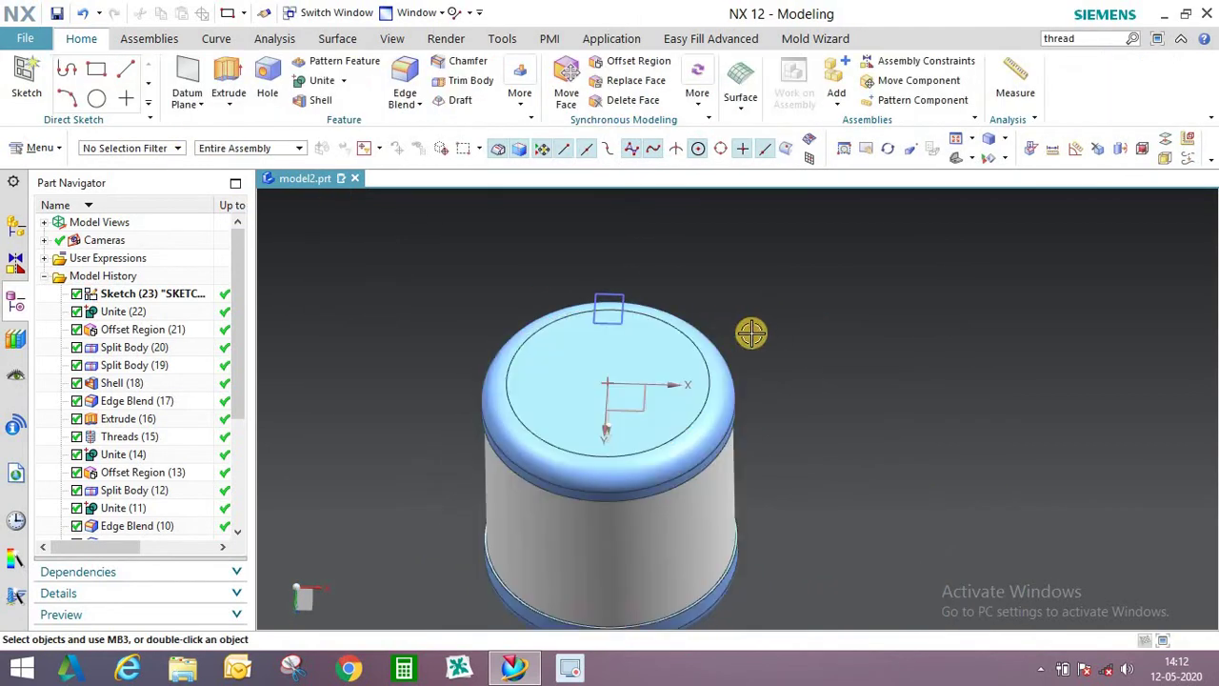
Start an Extrude of the rim rectangle, selecting its whole outline with the Connected Curves rule.
middle_click_drag(721, 300, 787, 322)
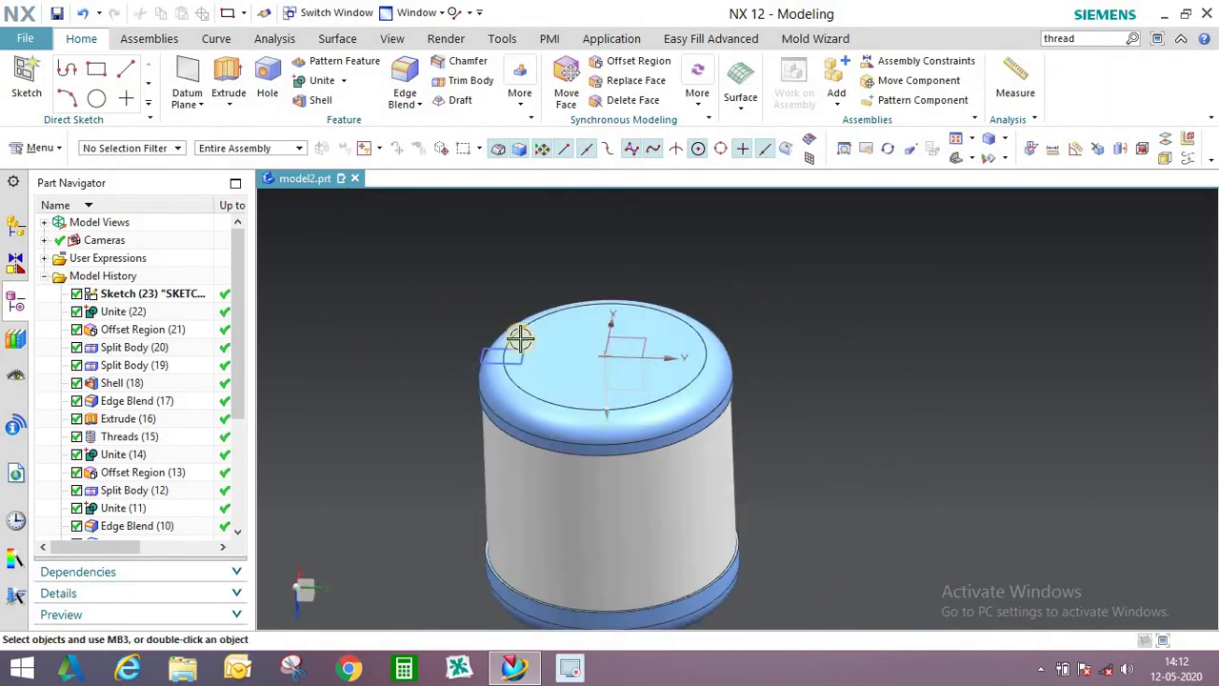
scroll(376, 334, "down", 3)
middle_click_drag(572, 324, 588, 289)
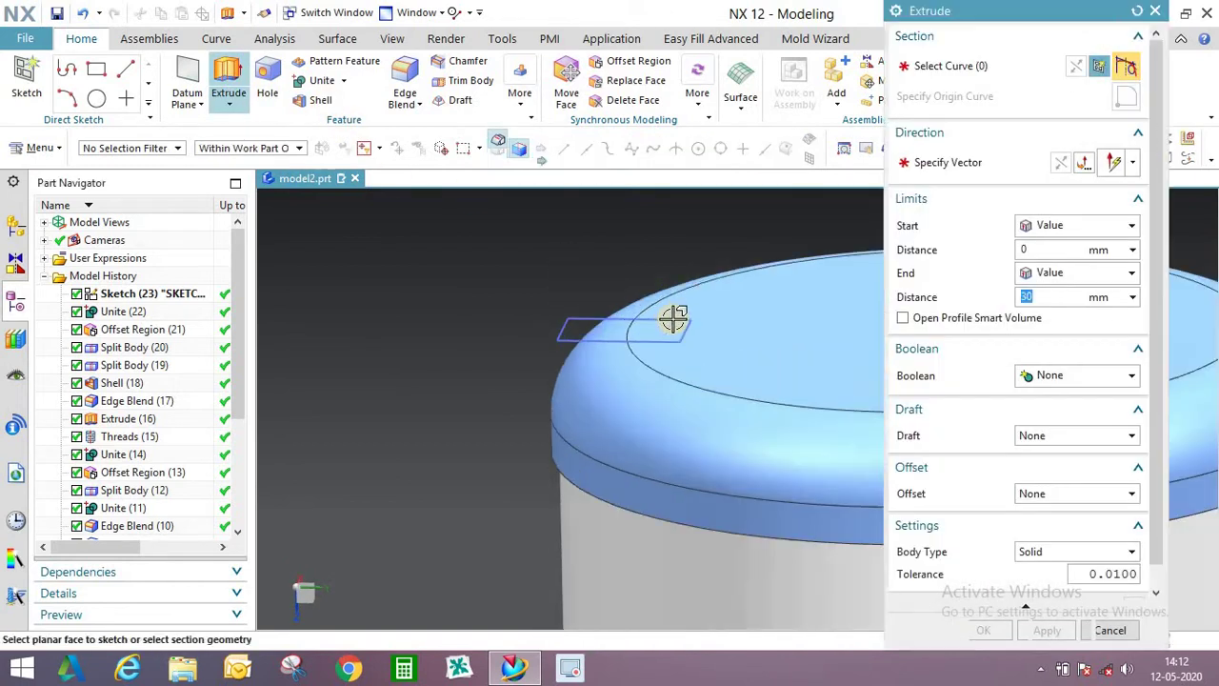
left_click(684, 311)
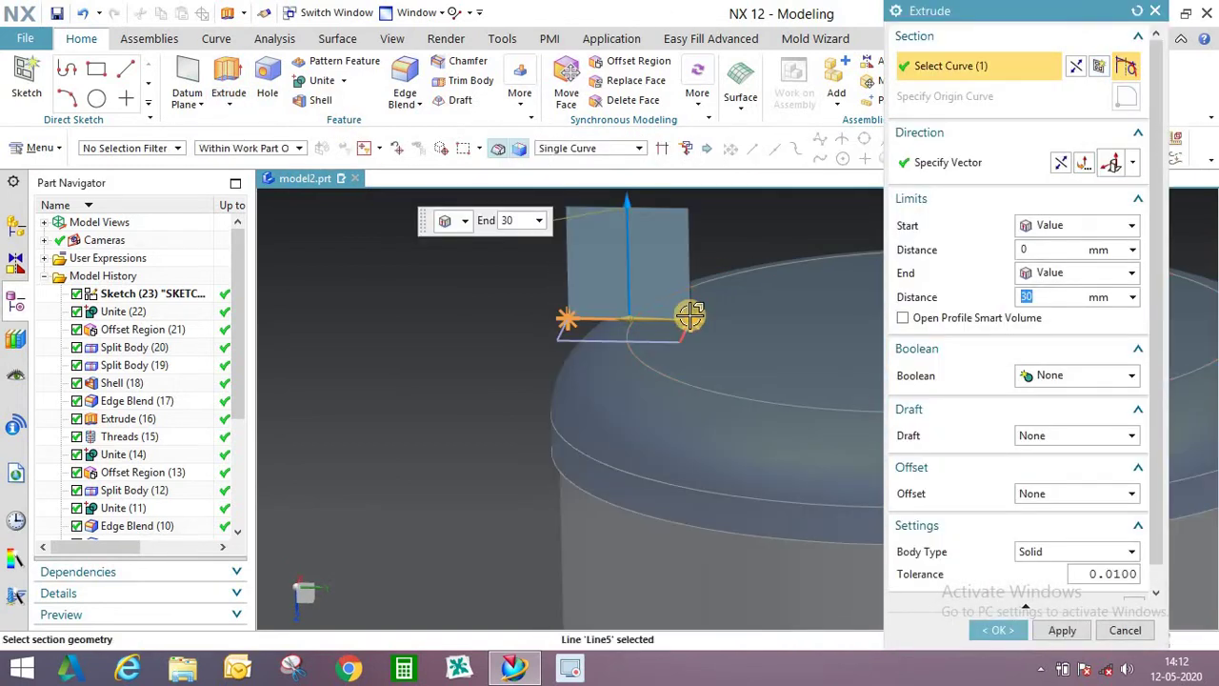
left_click(645, 314, "shift")
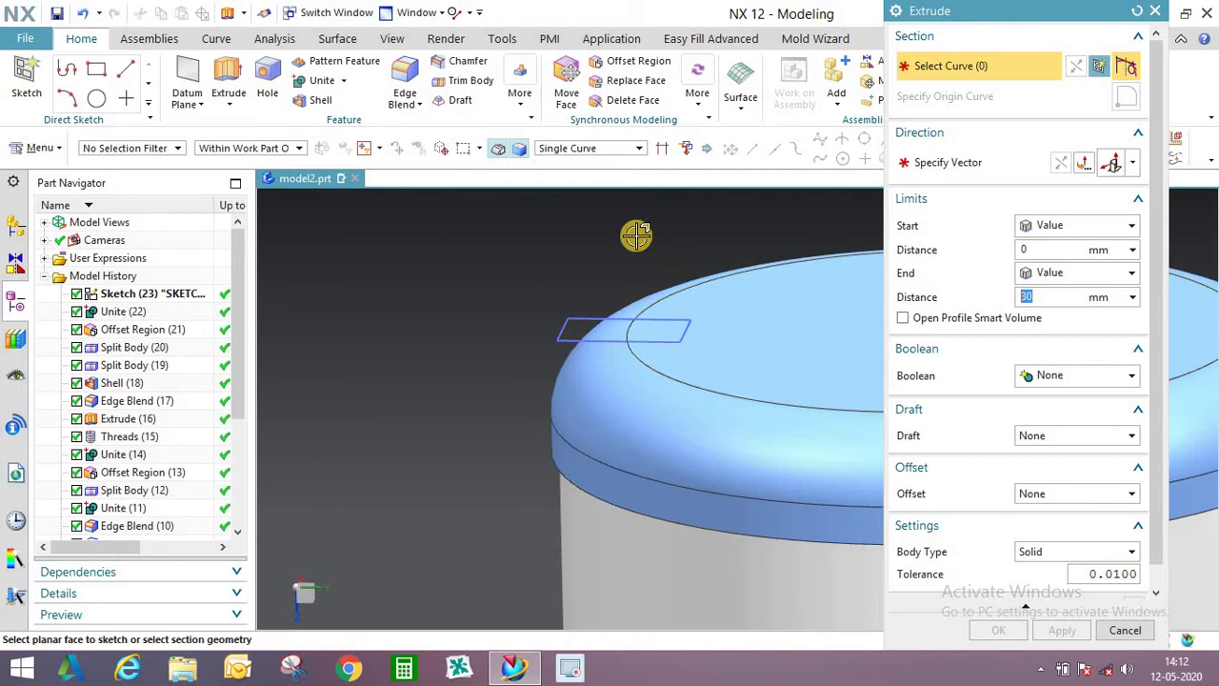
left_click(595, 153)
left_click(581, 183)
left_click(624, 291)
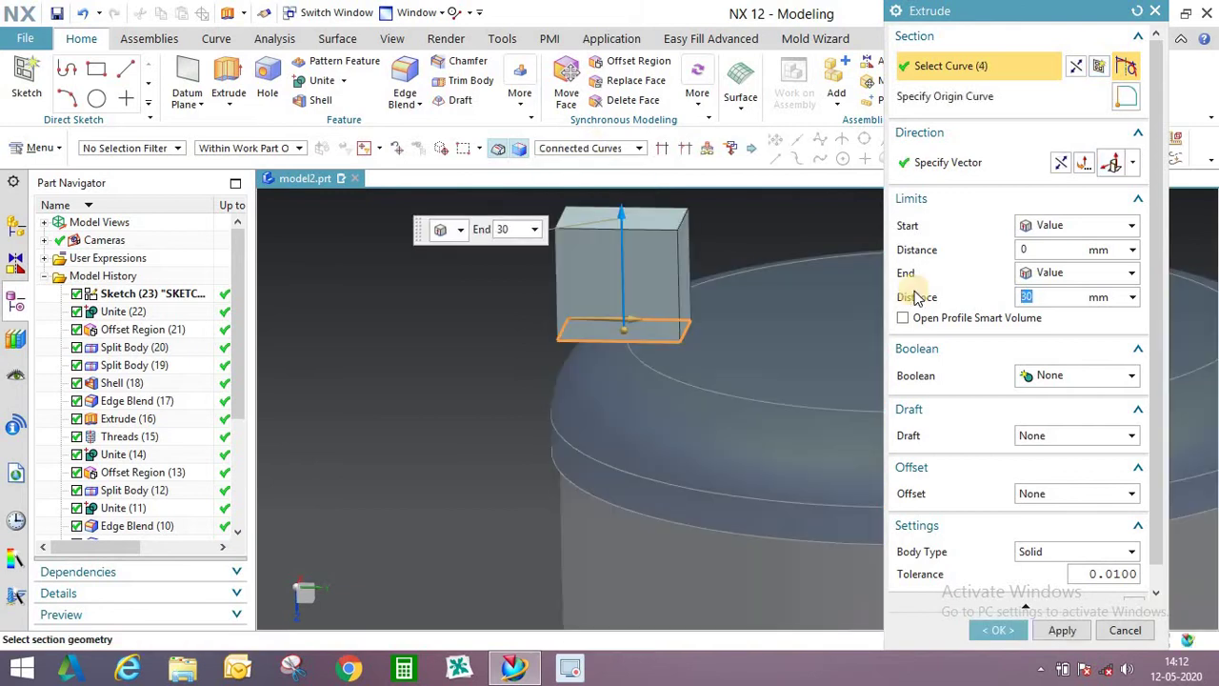
Direct the extrusion along the bottle's axis away from the underside, with start -14 mm and end 10 mm, and create the block.
left_click(1135, 166)
left_click(1113, 187)
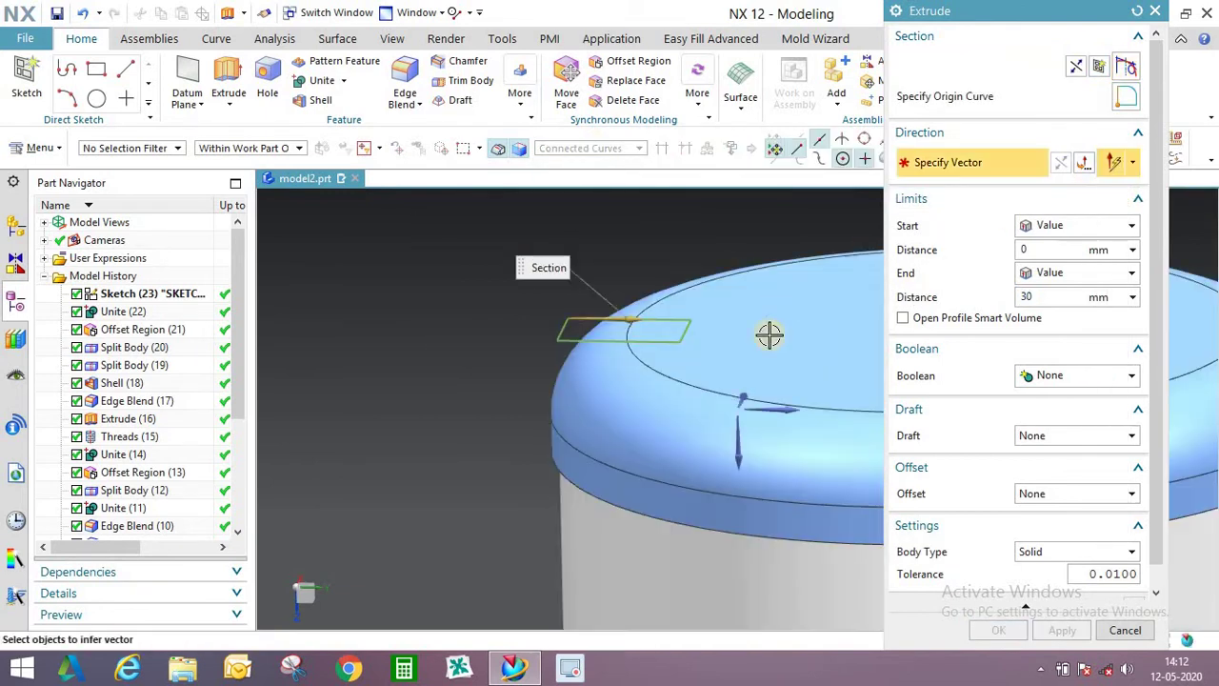
left_click(741, 426)
left_click(1074, 168)
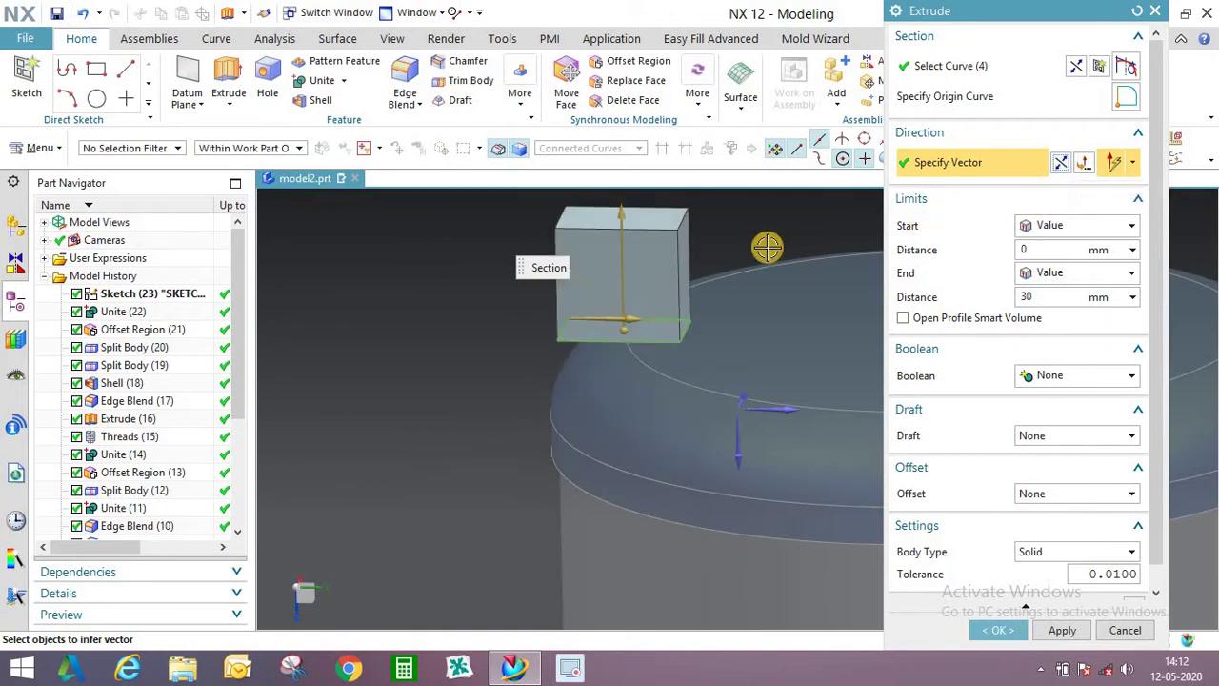
left_click_drag(631, 214, 657, 283)
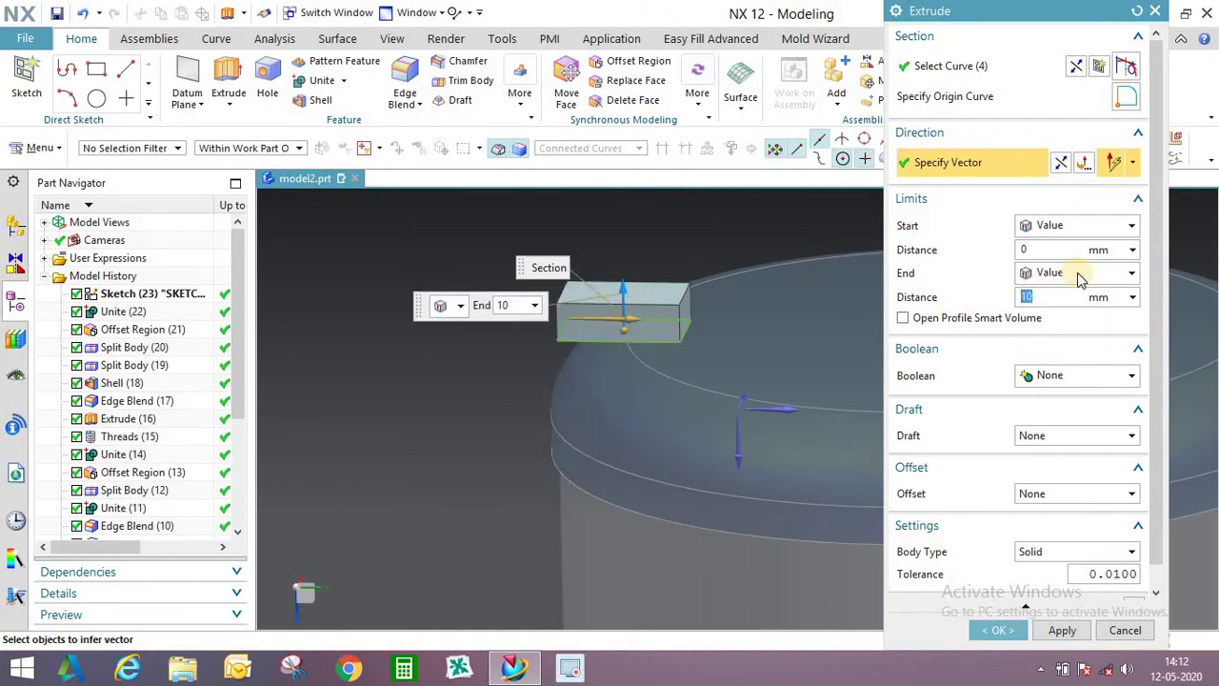
middle_click_drag(670, 286, 626, 315)
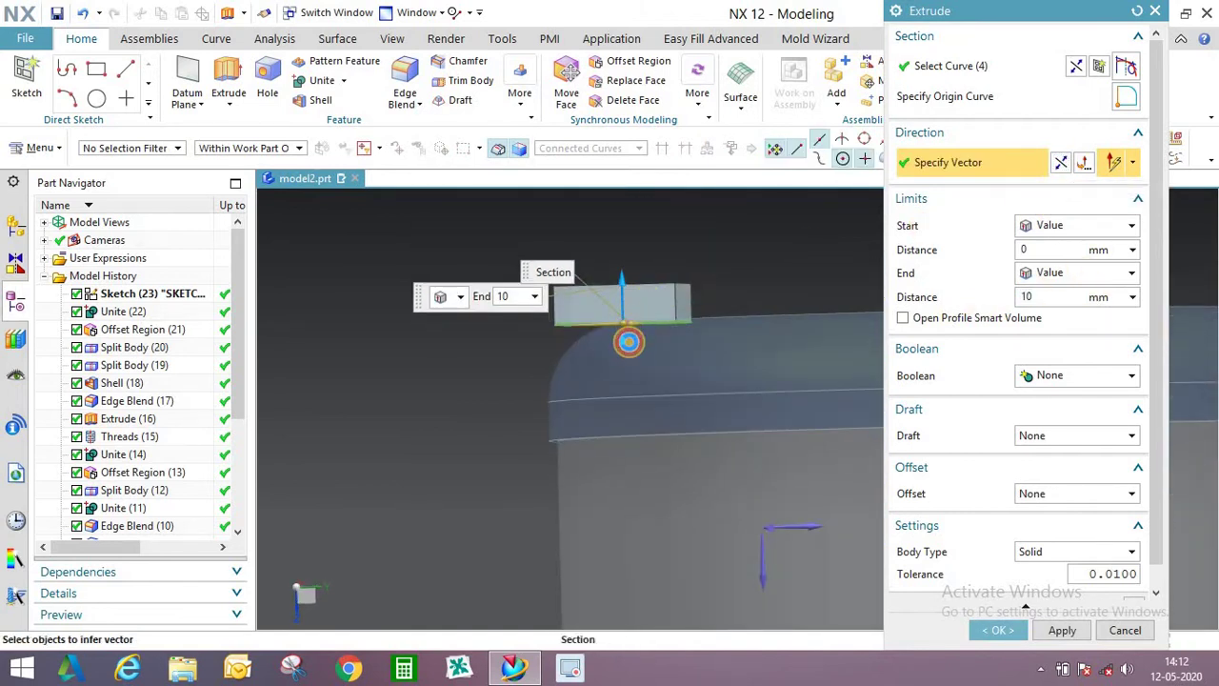
left_click_drag(628, 340, 625, 377)
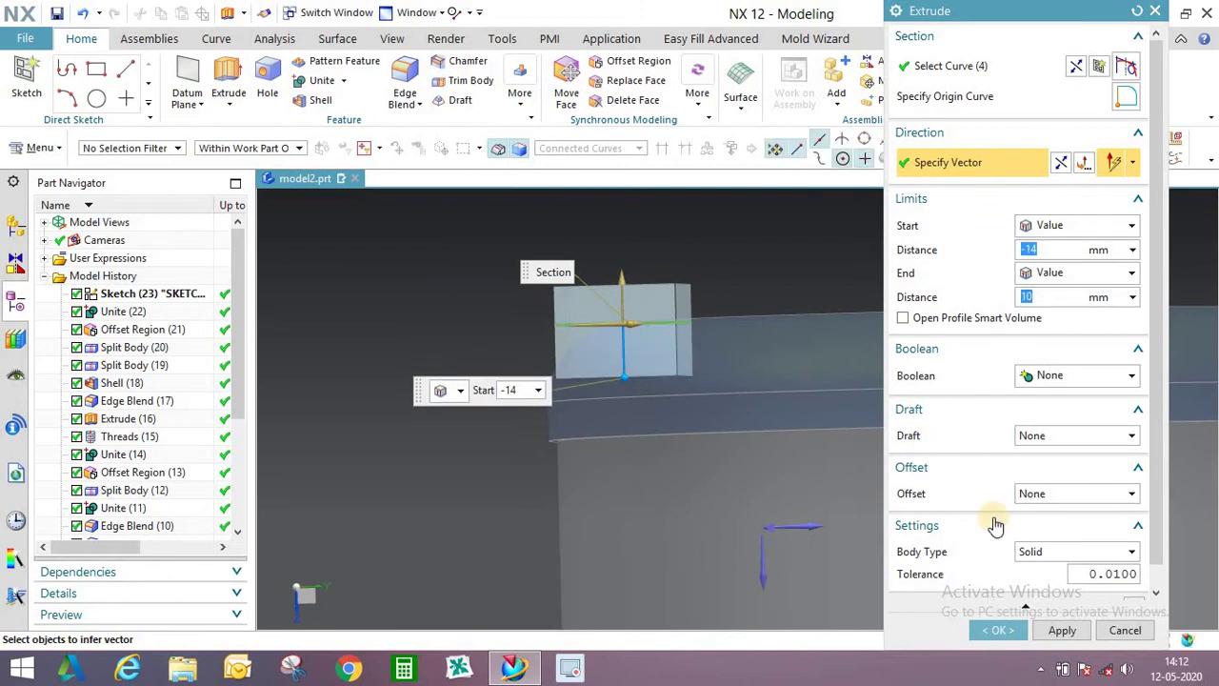
left_click(1012, 631)
middle_click_drag(839, 314, 536, 307)
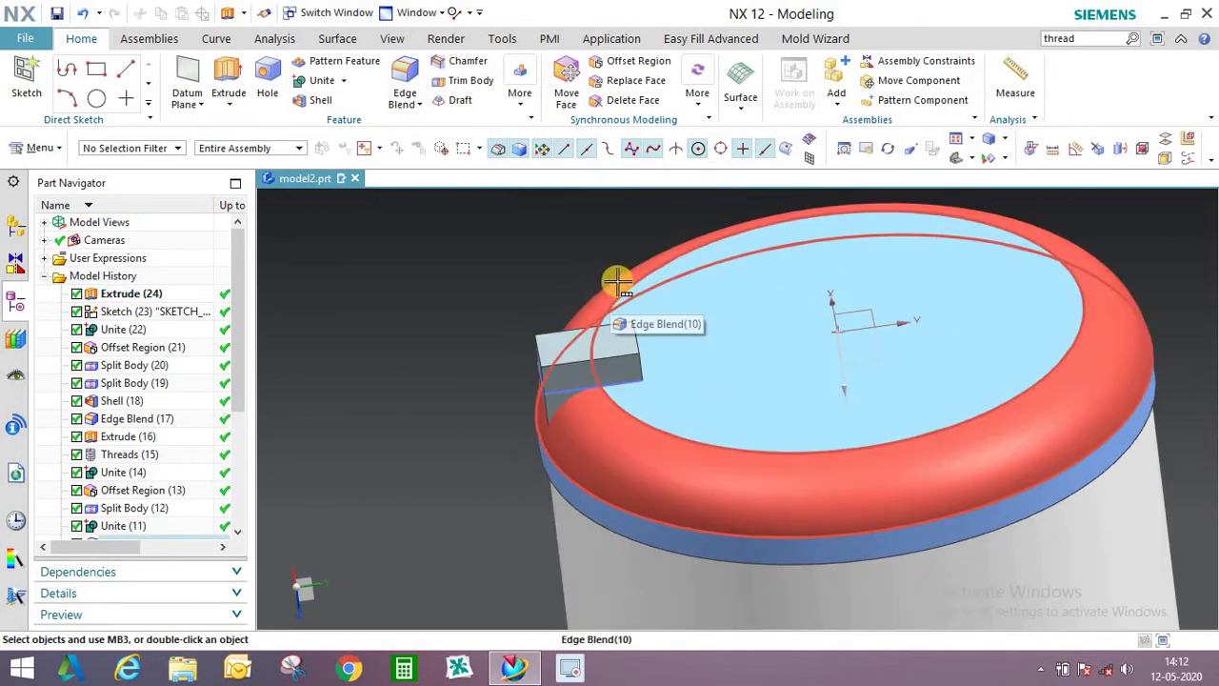
middle_click_drag(680, 351, 635, 324)
left_click(460, 100)
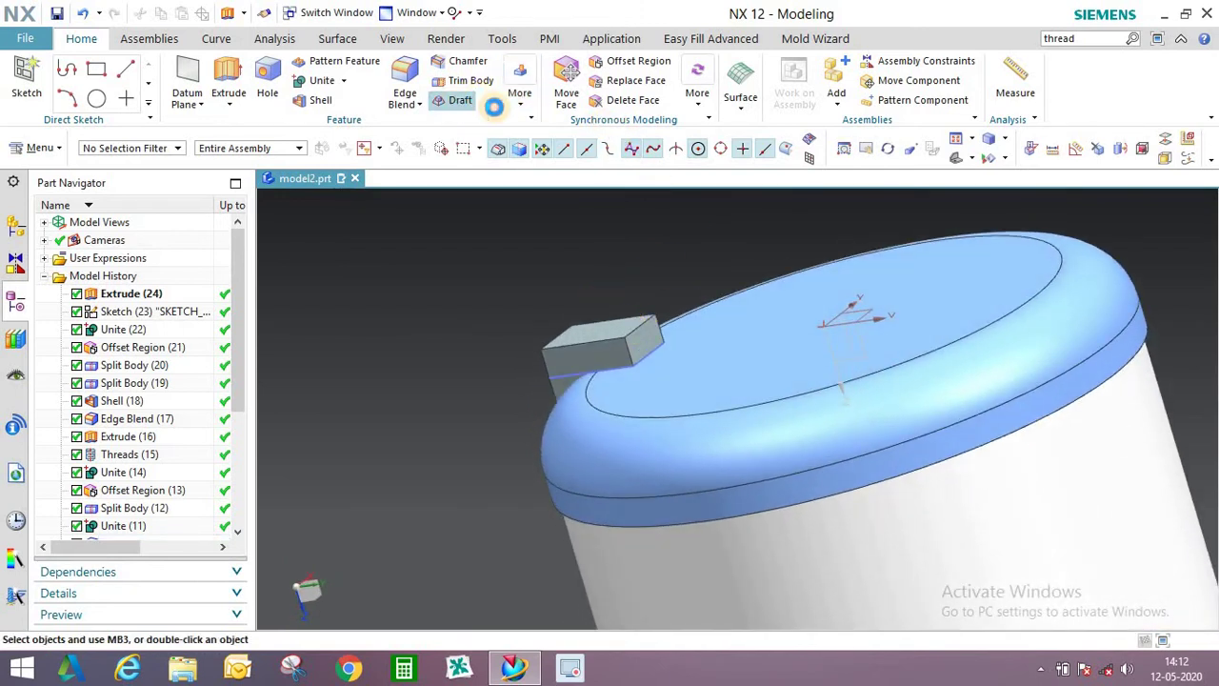
left_click(648, 307)
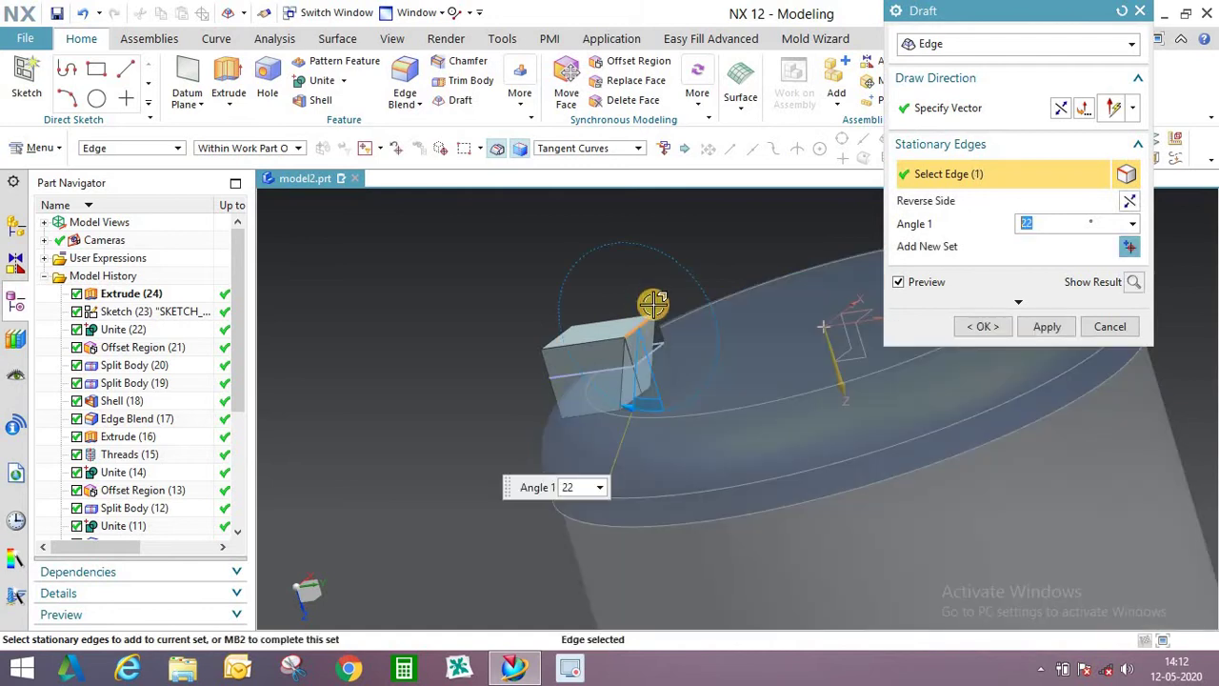
left_click(1130, 201)
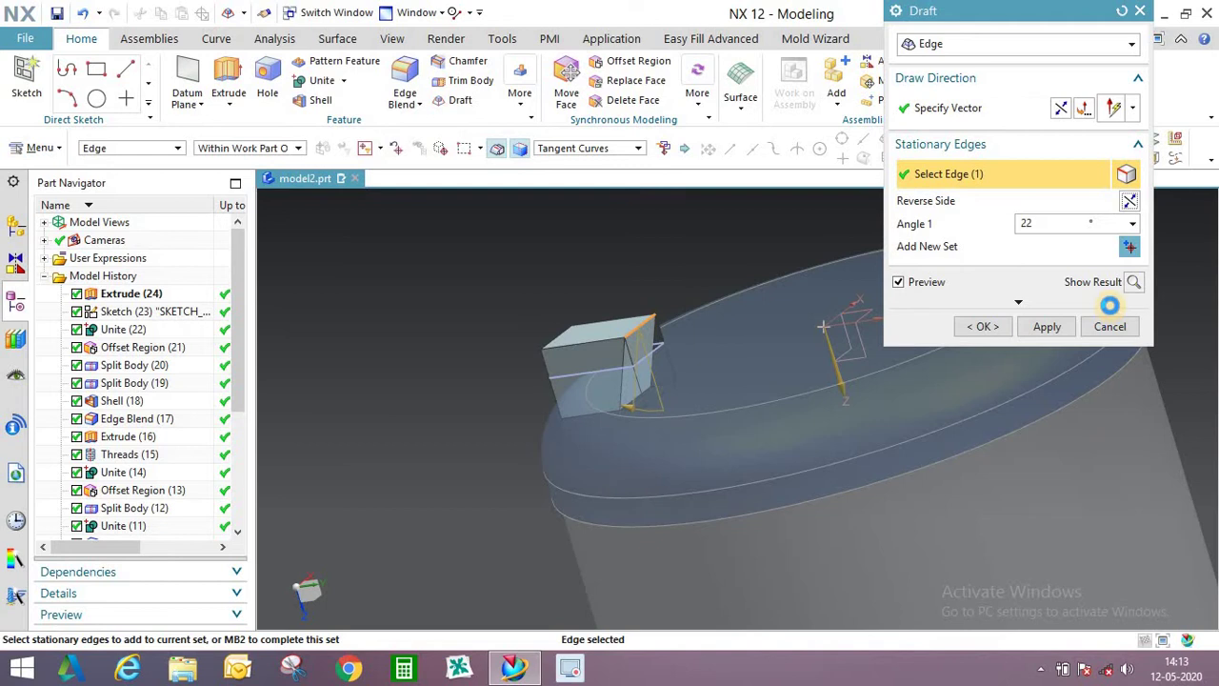
left_click(1116, 327)
Draft the block's side facing the bottle's centre by 35° from its raised edge, with the draw direction reversed.
middle_click_drag(753, 280, 609, 199)
scroll(610, 199, "up", 3)
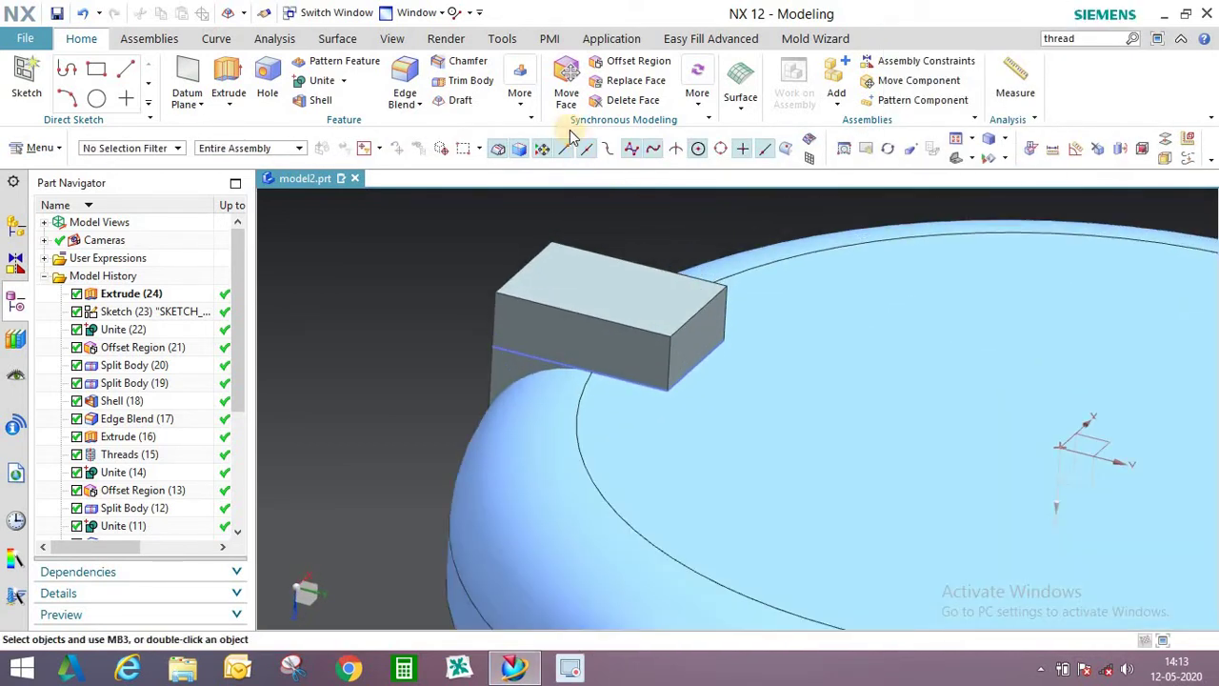
middle_click(720, 276)
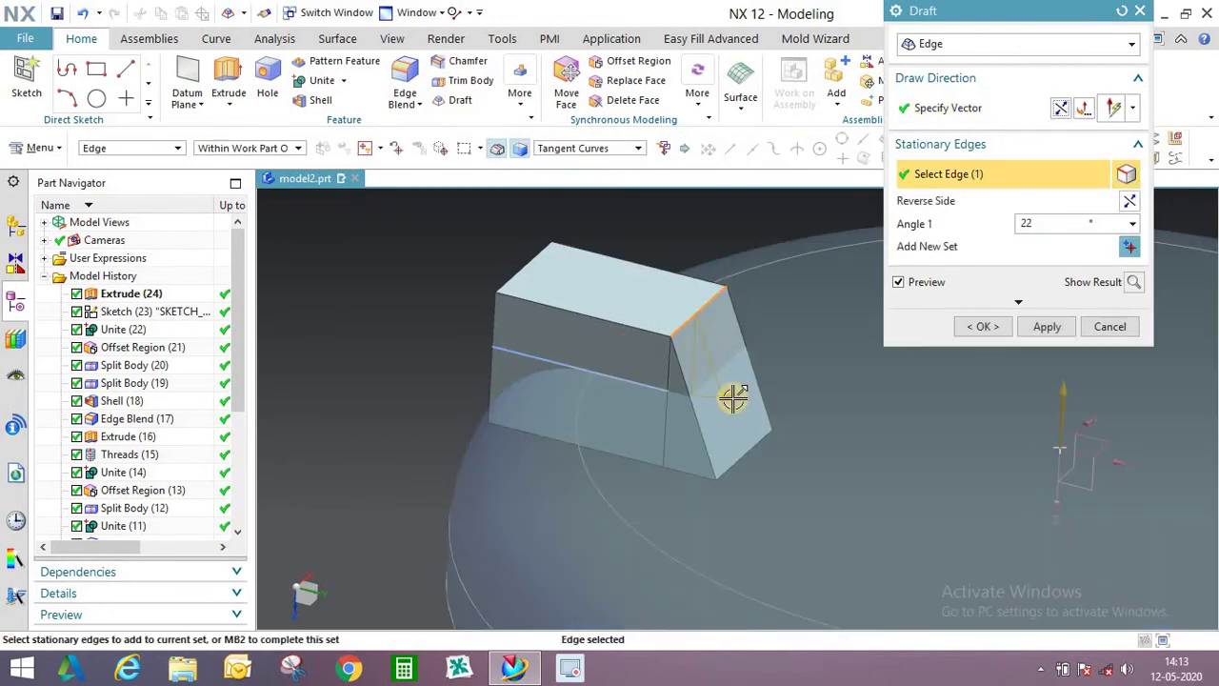
left_click_drag(744, 394, 750, 391)
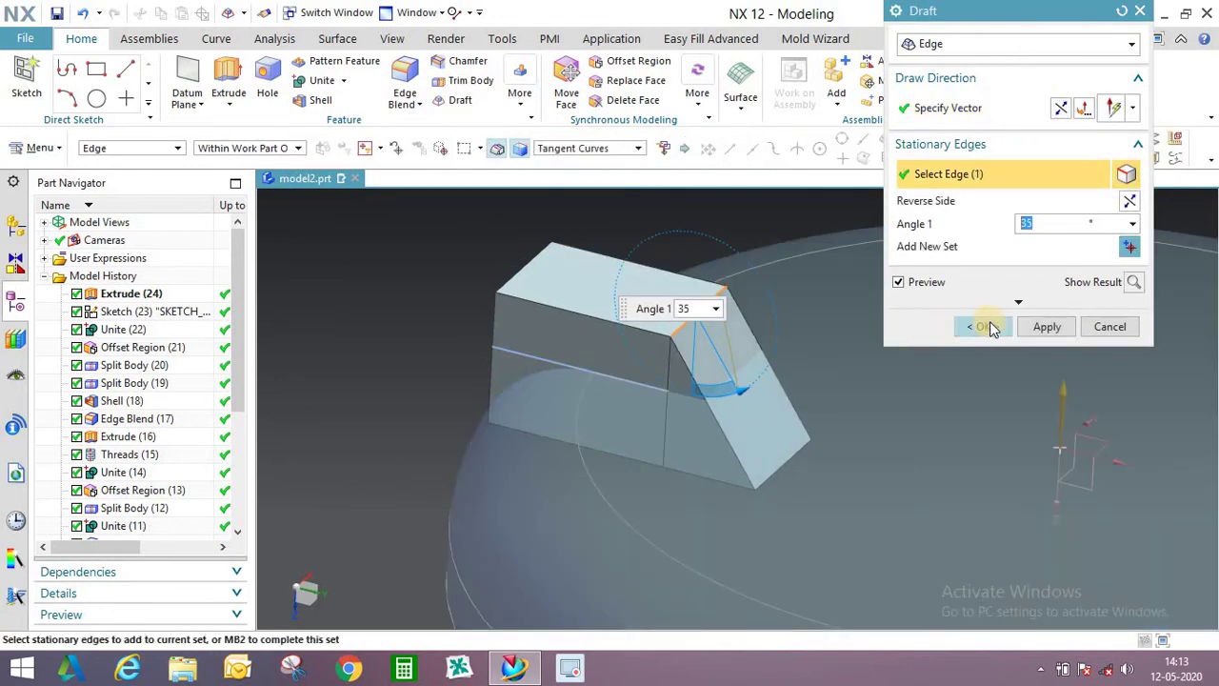
left_click(991, 328)
Draft the block's side facing away from the bottle's centre, with its raised outer edge as the stationary edge.
middle_click_drag(692, 305, 583, 263)
scroll(525, 308, "down", 1)
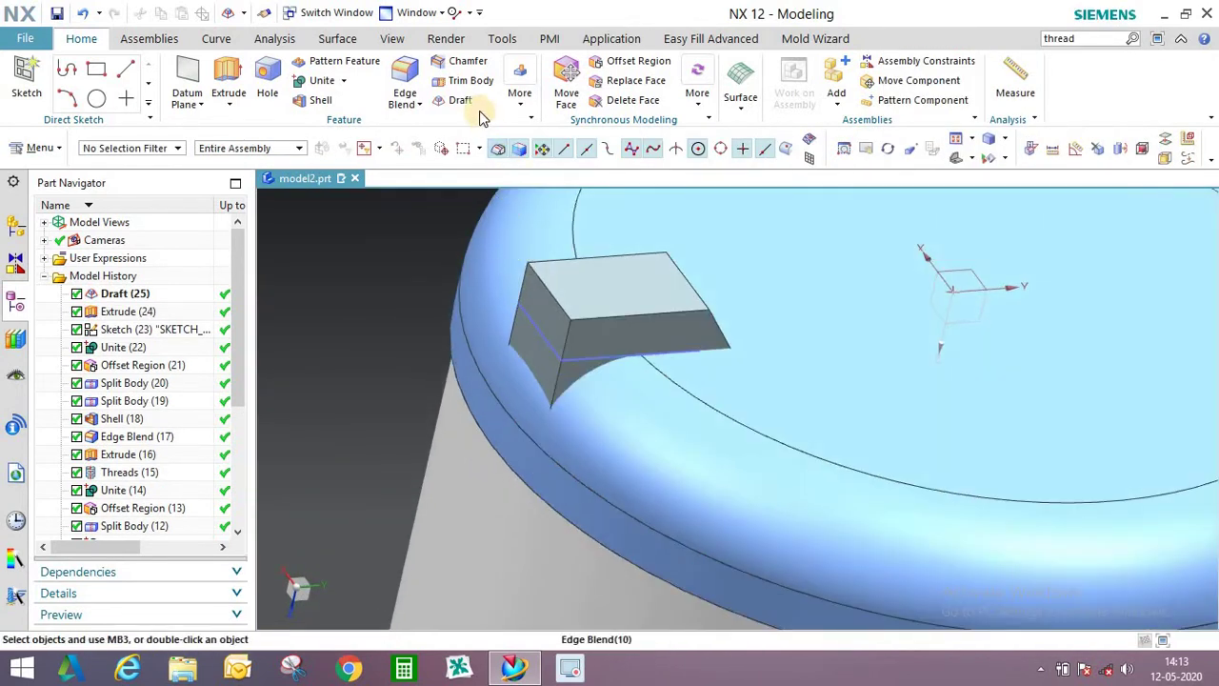
key("F4")
middle_click(530, 270)
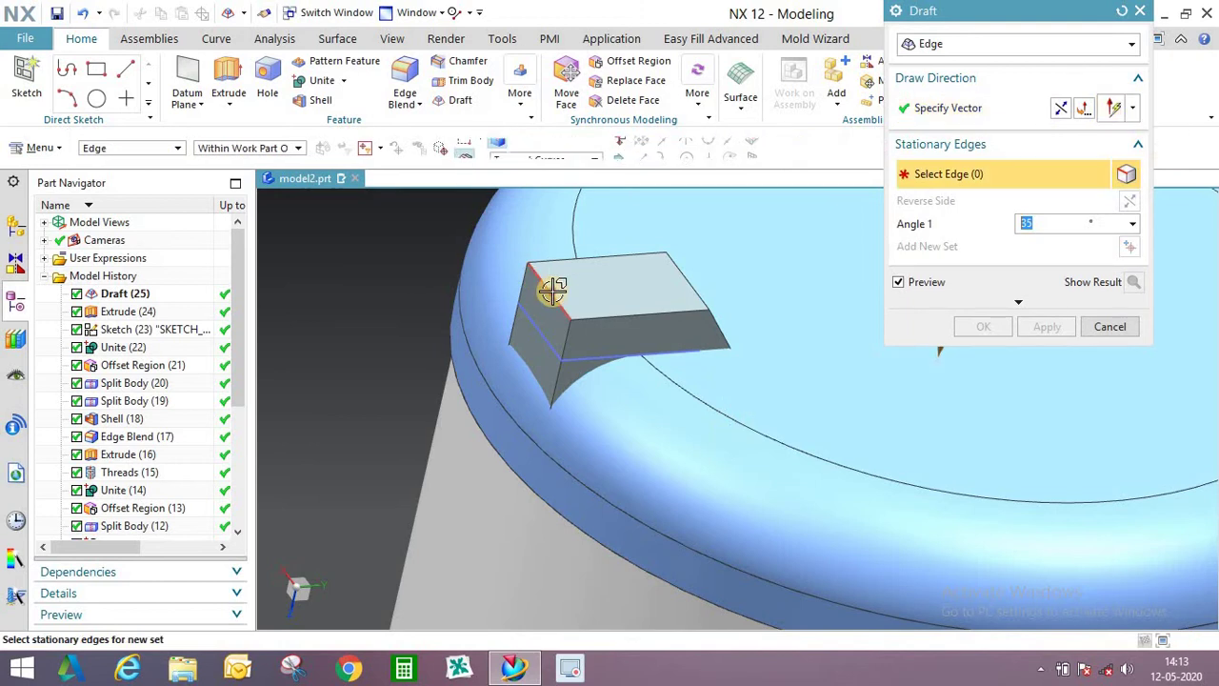
left_click(547, 284)
left_click_drag(582, 340, 528, 352)
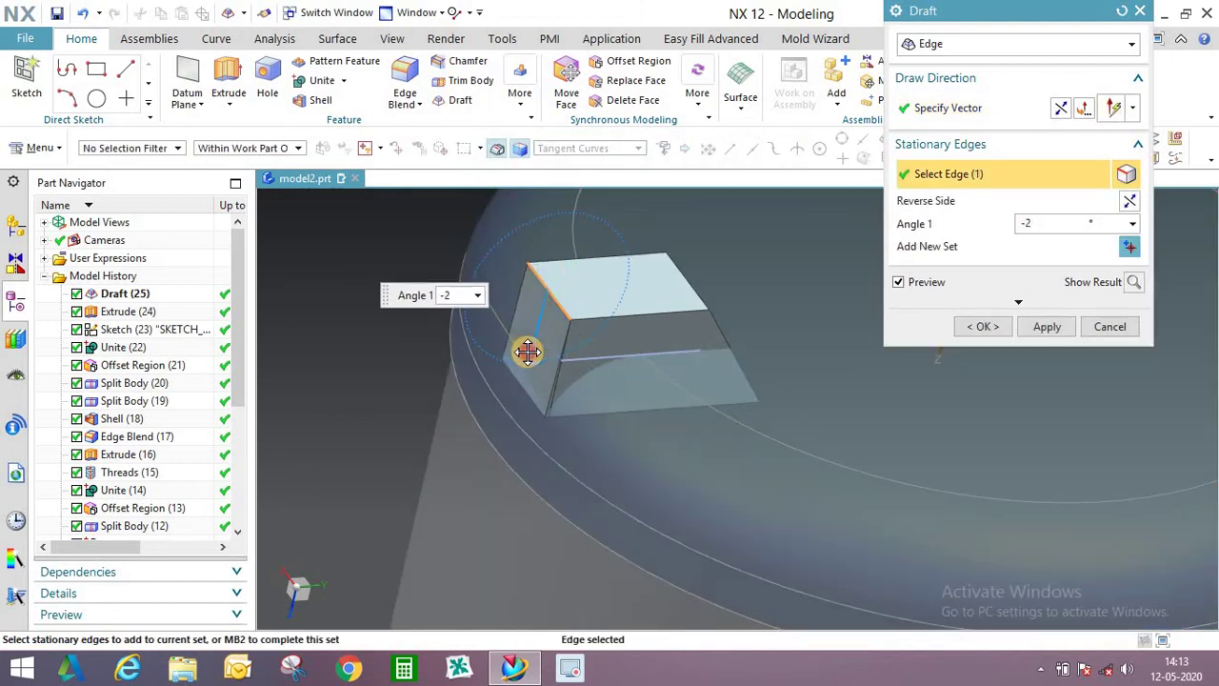
middle_click(791, 261)
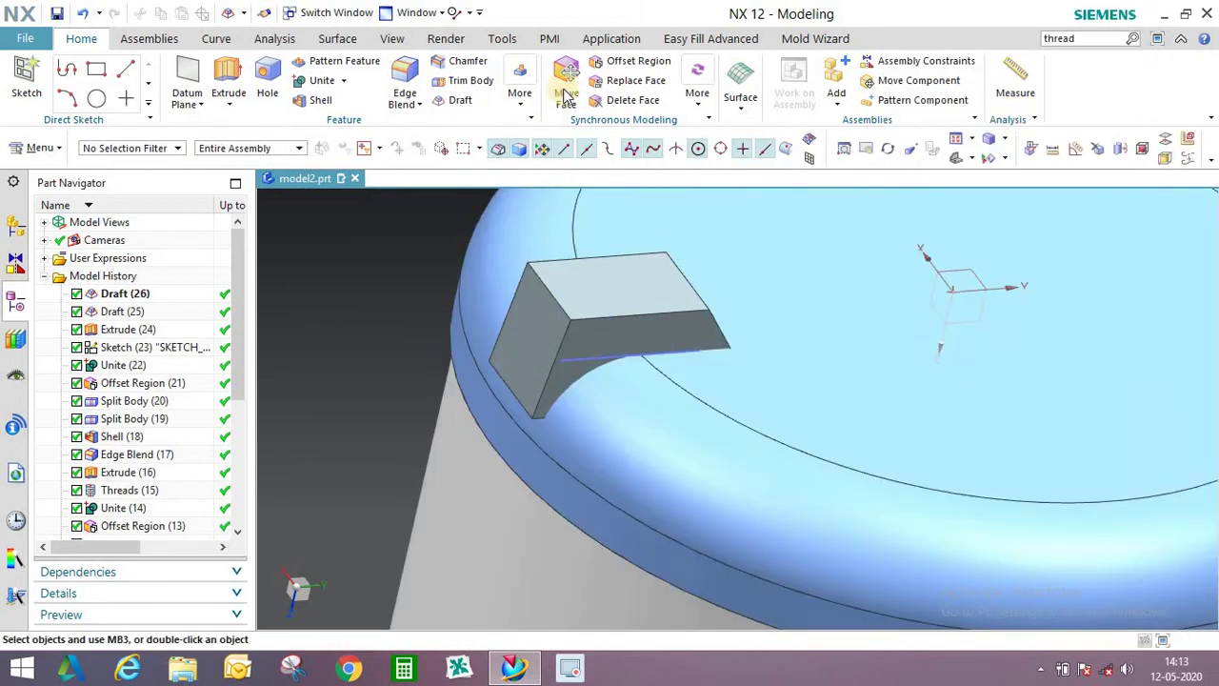
Offset the block's outer drafted face inward, towards the bottle's centre, with Offset Region.
left_click(631, 61)
left_click(539, 311)
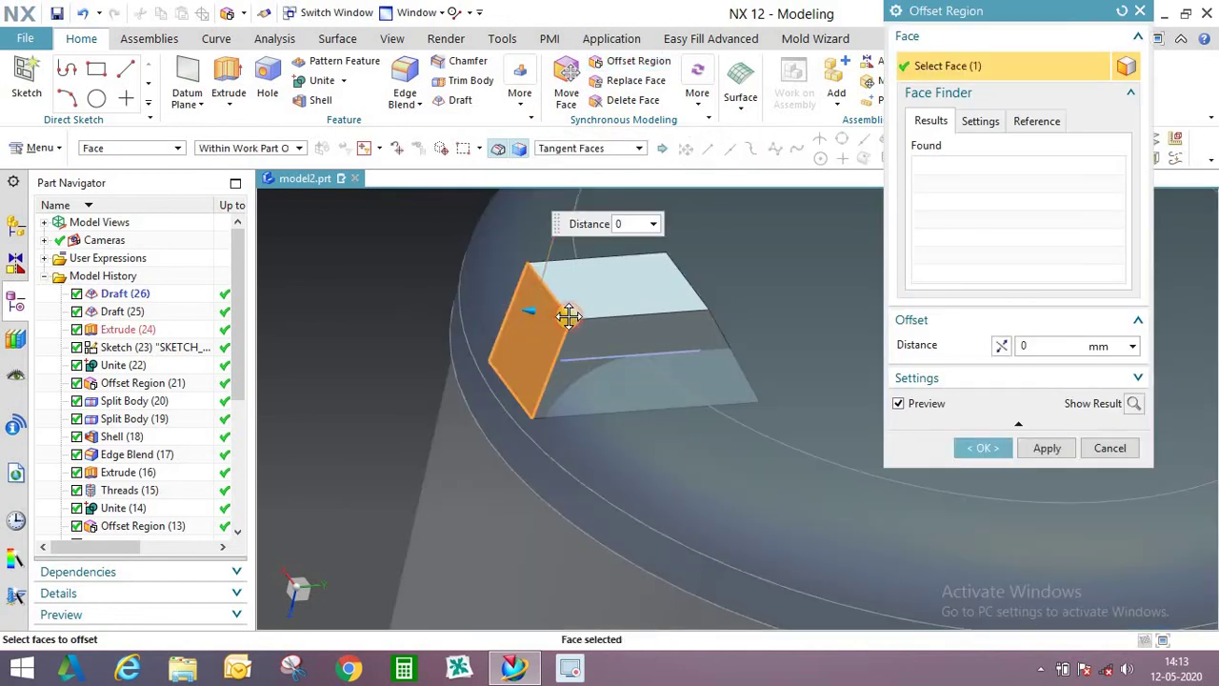
left_click(978, 446)
Blend the block's four upright corner edges with a 5 mm radius.
middle_click_drag(675, 280, 610, 200)
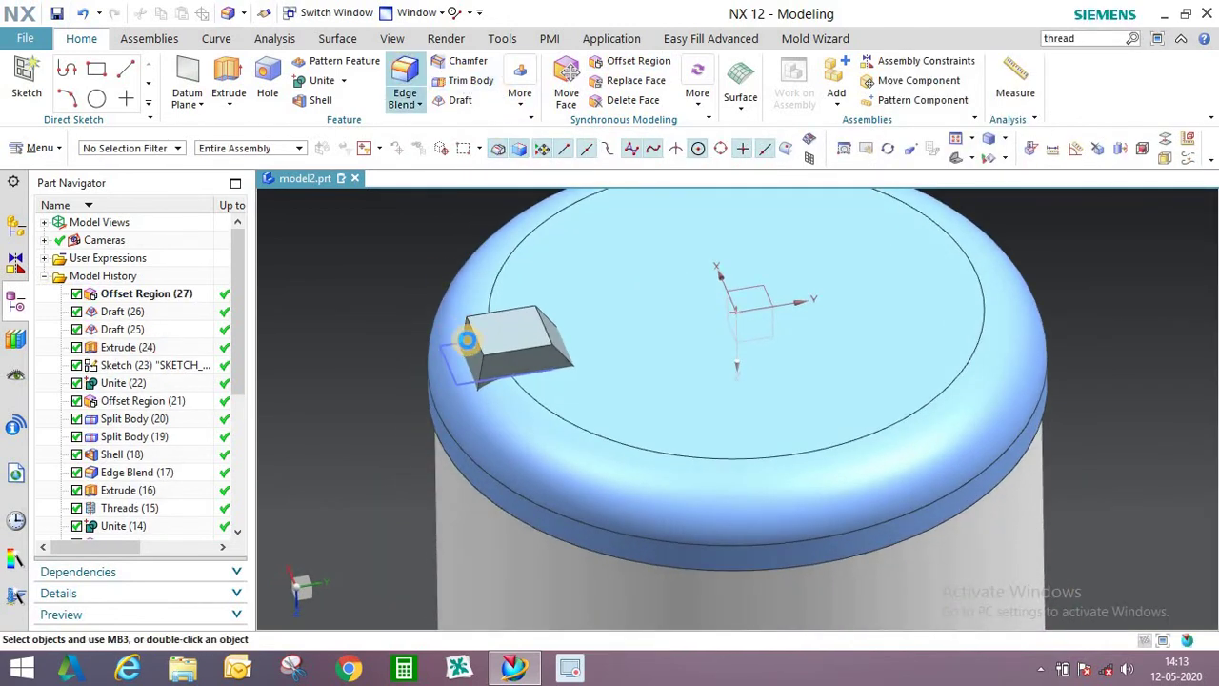
scroll(484, 360, "up", 1)
left_click(502, 371)
scroll(509, 368, "up", 1)
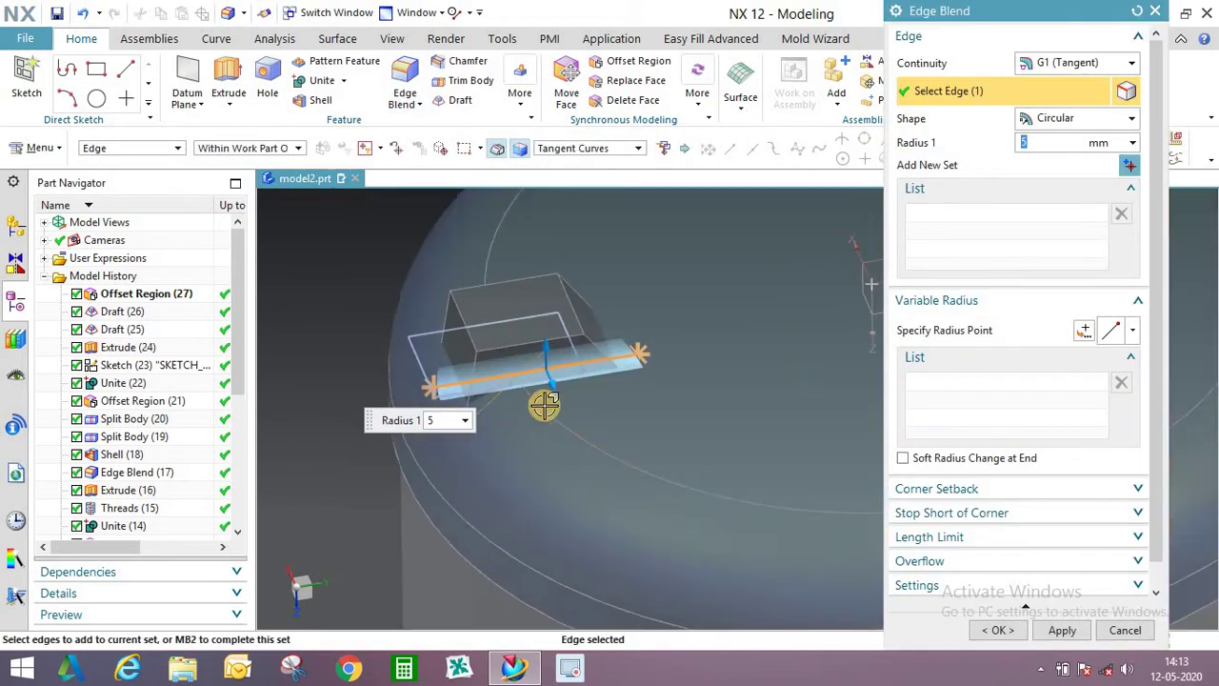
left_click(523, 372, "shift")
left_click(510, 374)
left_click(477, 367, "shift")
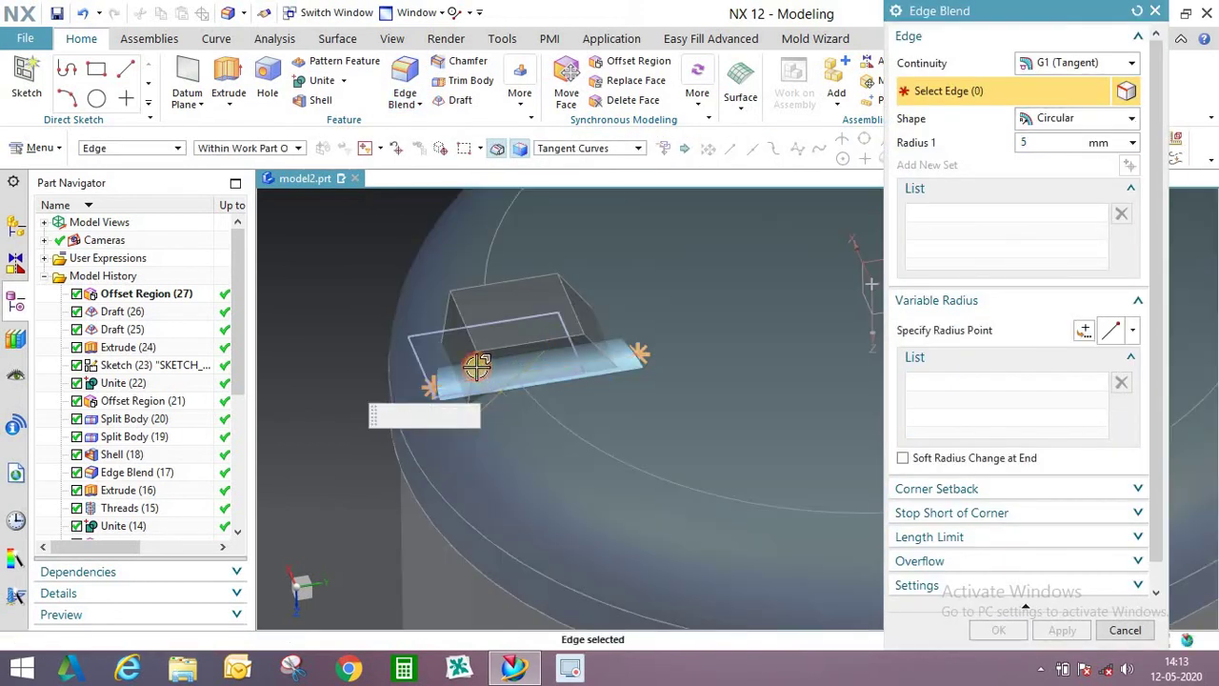
left_click(476, 366)
left_click(446, 312)
scroll(598, 353, "up", 2)
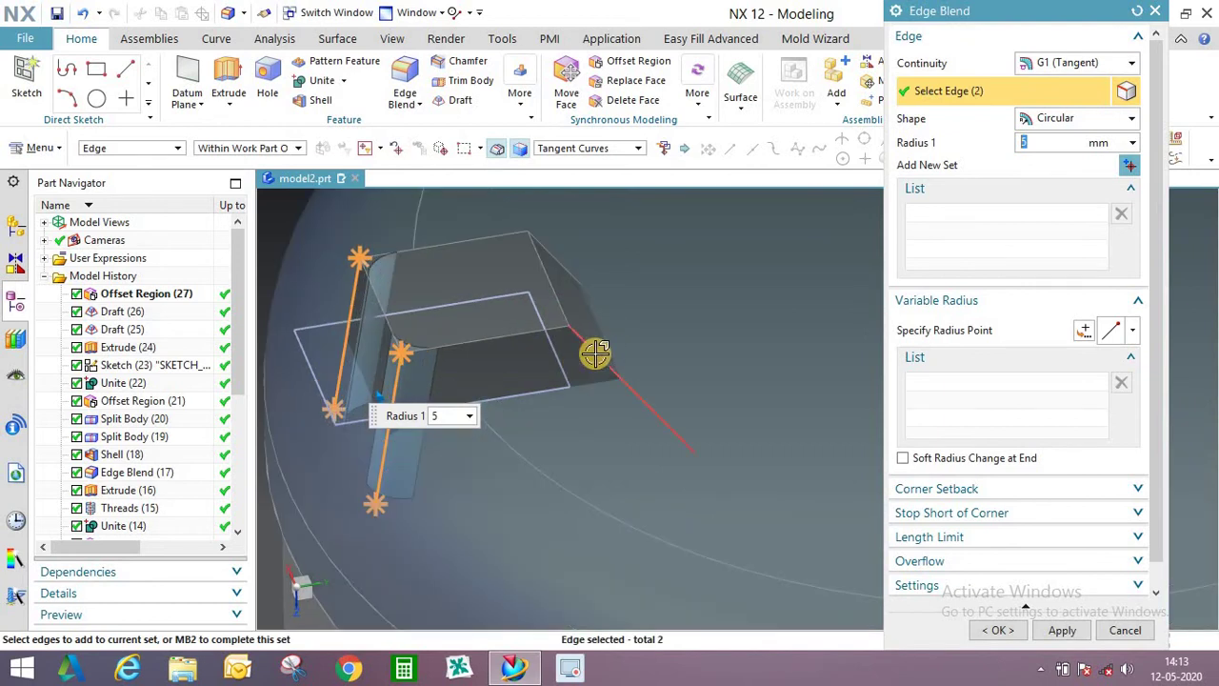
left_click(595, 353)
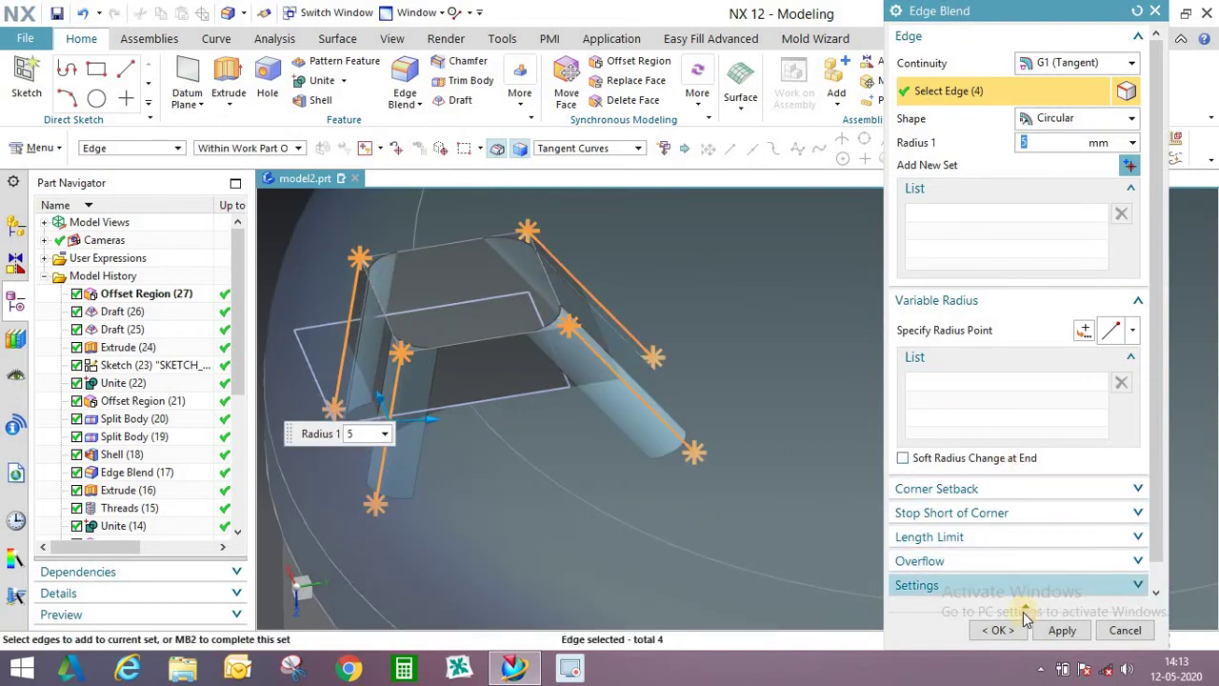
left_click(999, 630)
Shell the blended block to 2 mm wall thickness, removing its raised flat face.
scroll(647, 325, "down", 1)
middle_click_drag(661, 315, 732, 232)
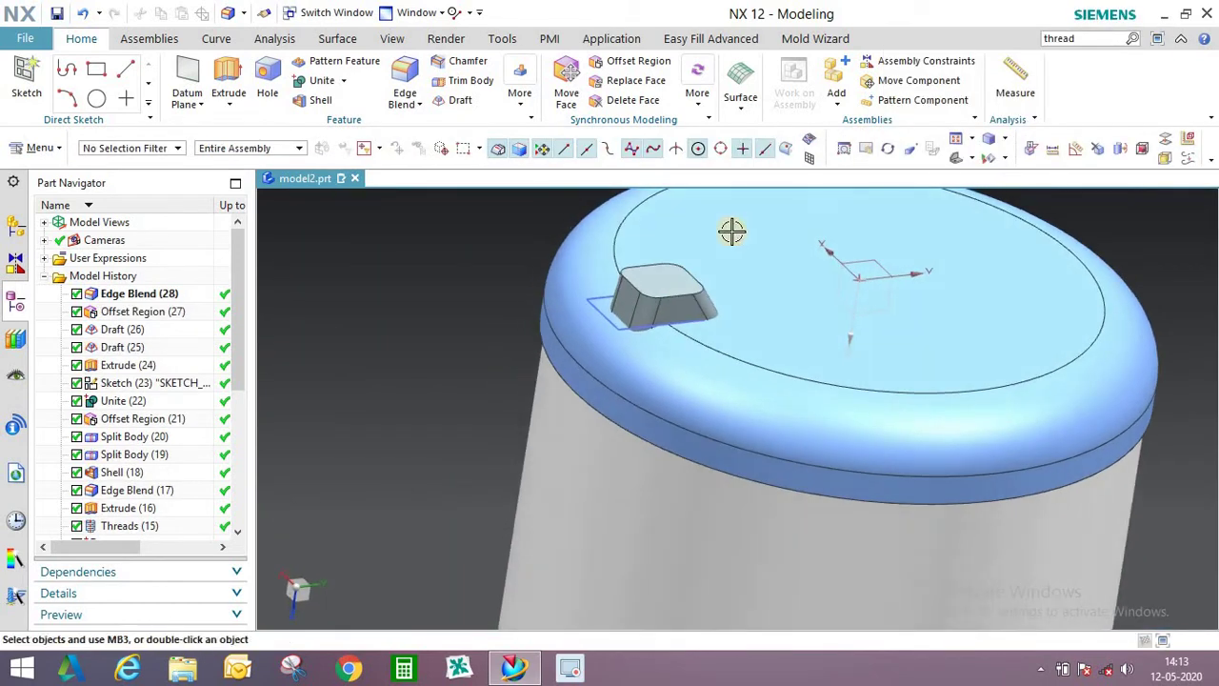
scroll(734, 234, "up", 3)
left_click(322, 100)
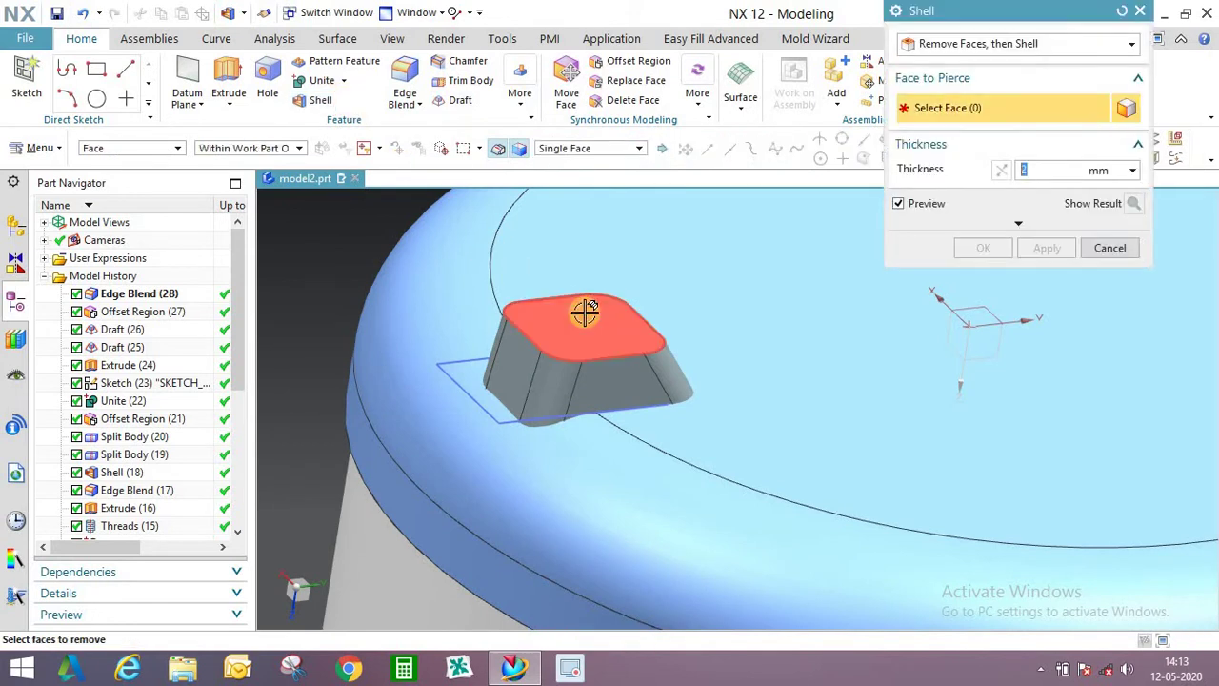
left_click(614, 302)
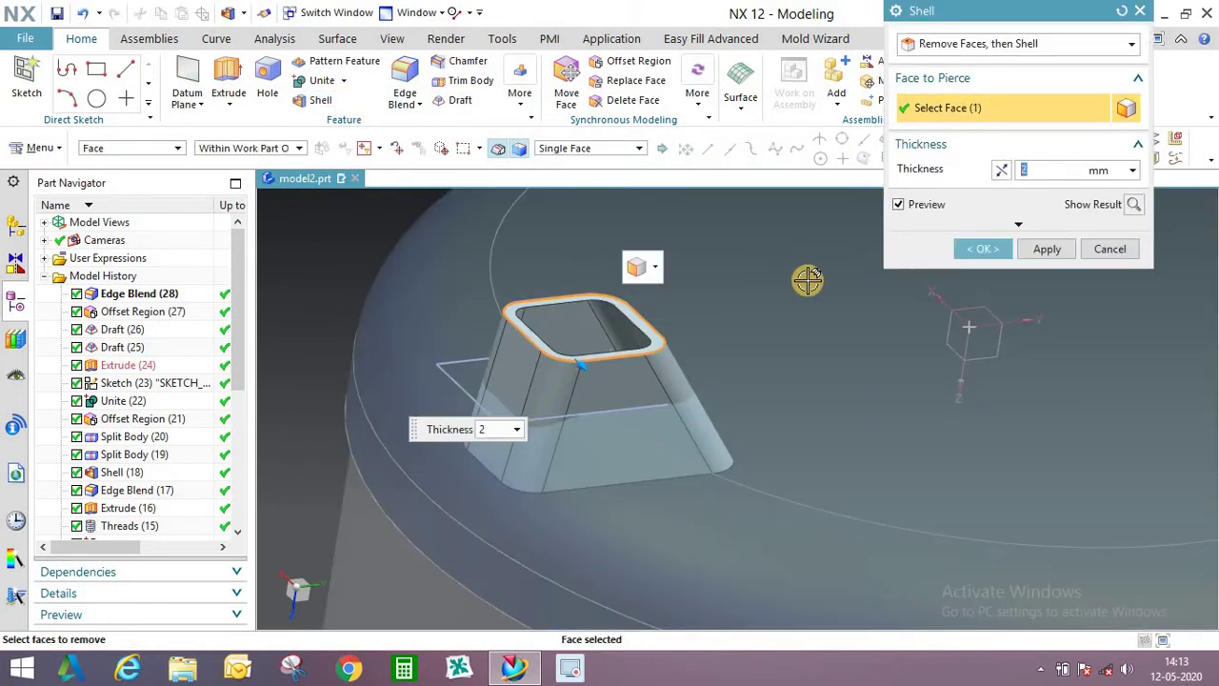
left_click(986, 246)
scroll(634, 299, "down", 3)
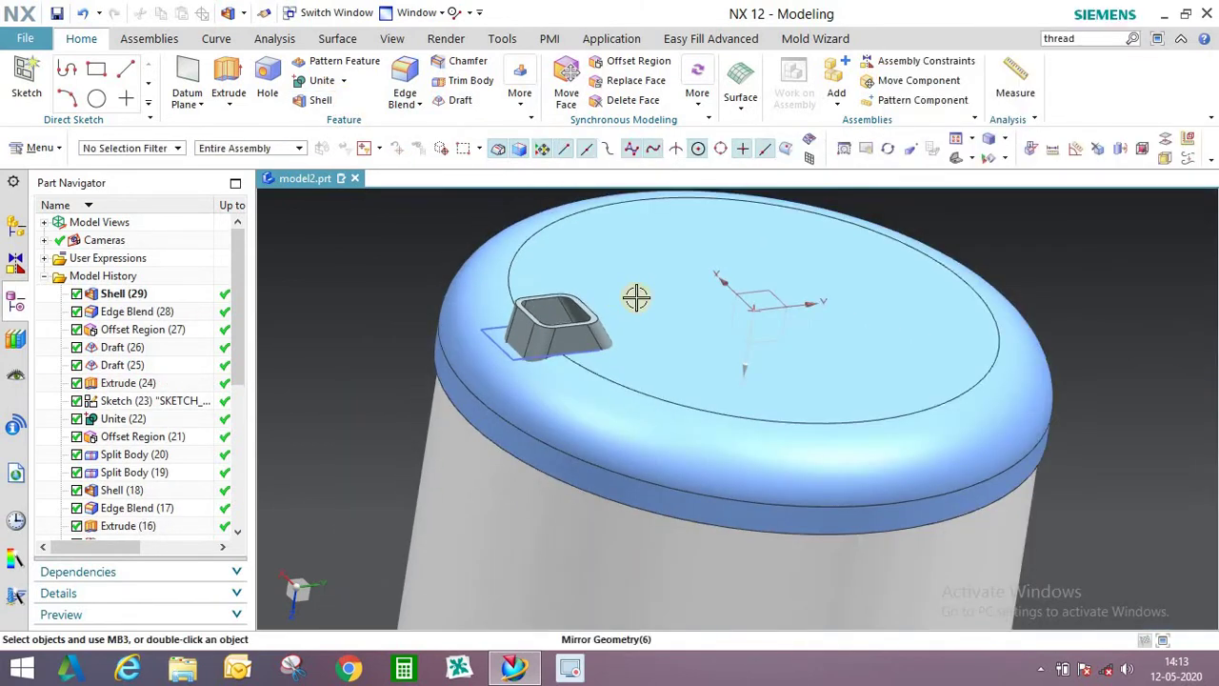
Subtract the hollow block from the light blue underside body, keeping the tool body.
middle_click_drag(634, 299, 629, 272)
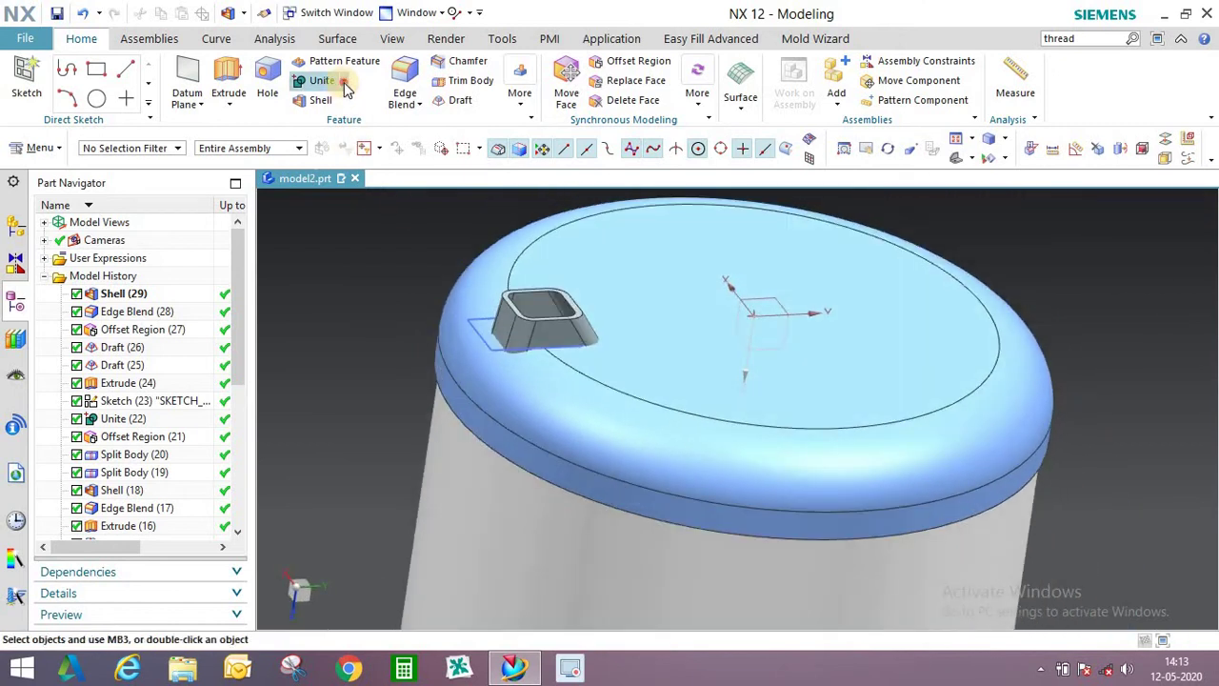
left_click(336, 125)
left_click(585, 258)
left_click(558, 319)
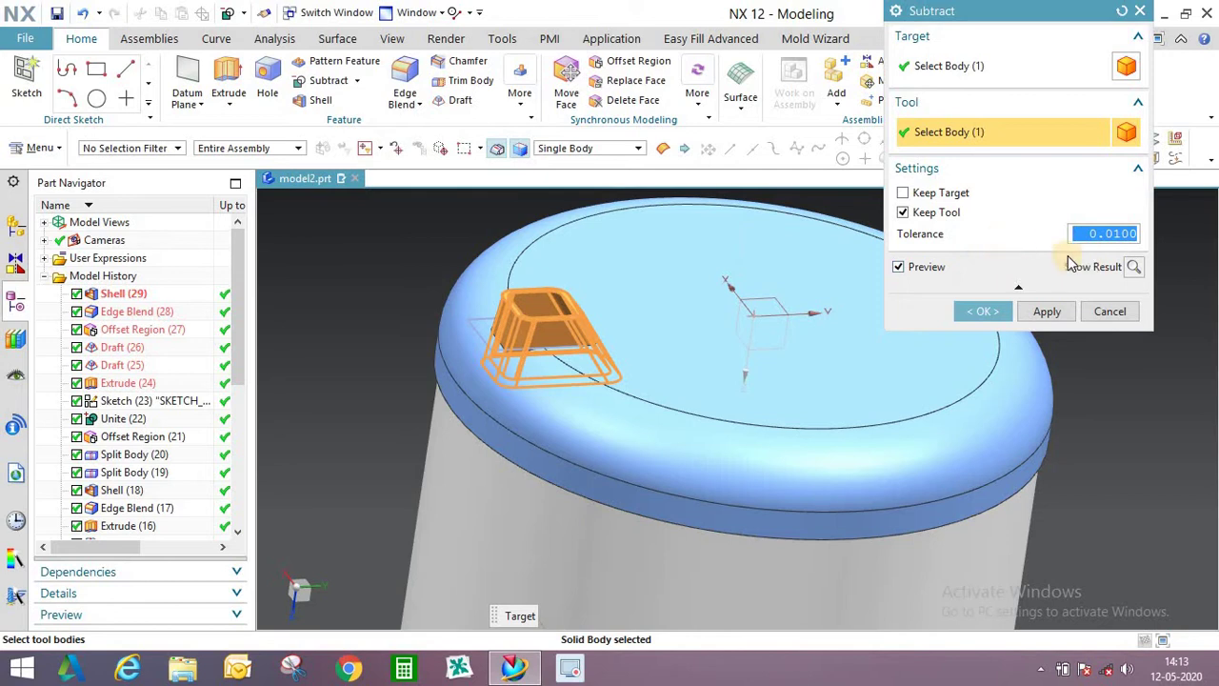
left_click(983, 311)
Delete the loose leftover body that the subtraction cut off inside the hollow block.
middle_click_drag(661, 264, 700, 286)
key("ctrl+d")
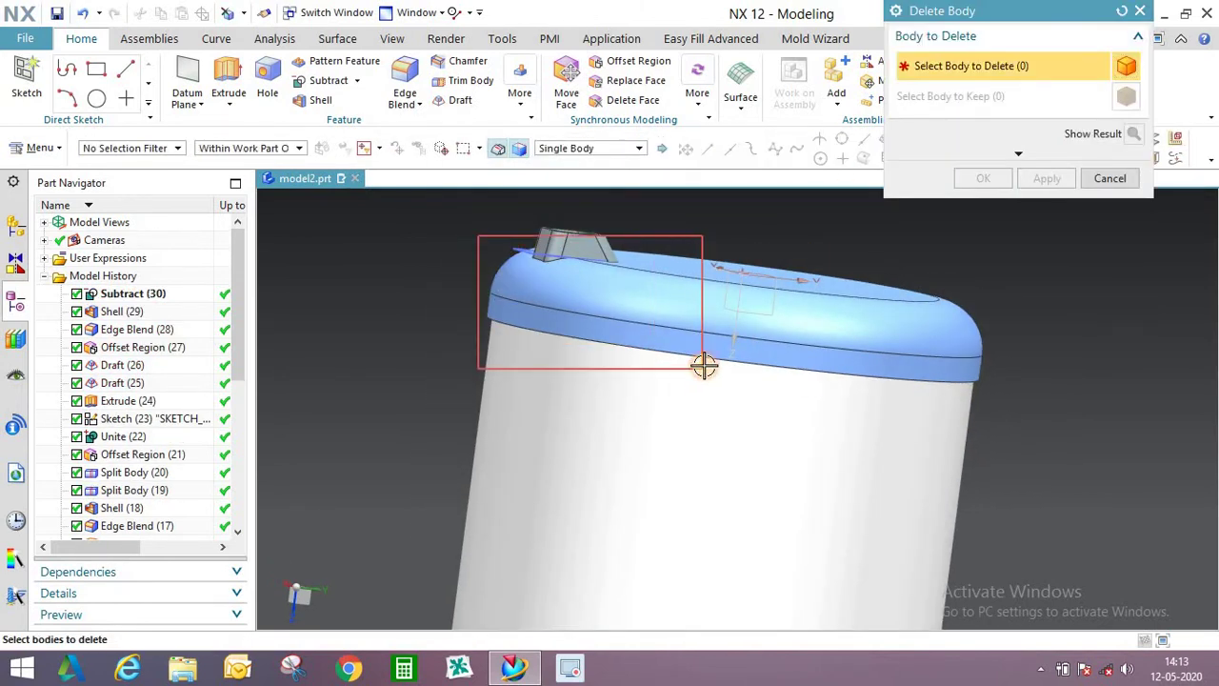
left_click_drag(704, 366, 705, 365)
left_click(957, 179)
middle_click_drag(743, 238, 666, 323)
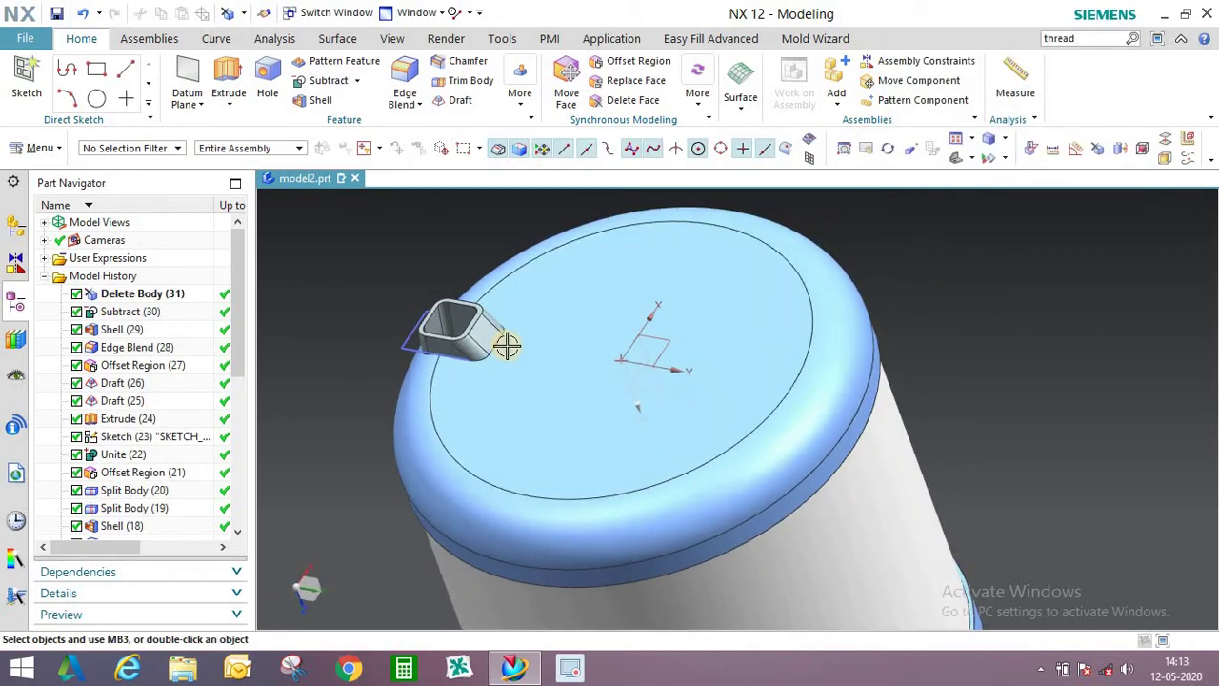
Start a Pattern Geometry with the hollow block body as the object to pattern.
scroll(506, 346, "down", 2)
middle_click_drag(506, 346, 476, 324)
middle_click_drag(388, 268, 381, 262)
left_click(40, 148)
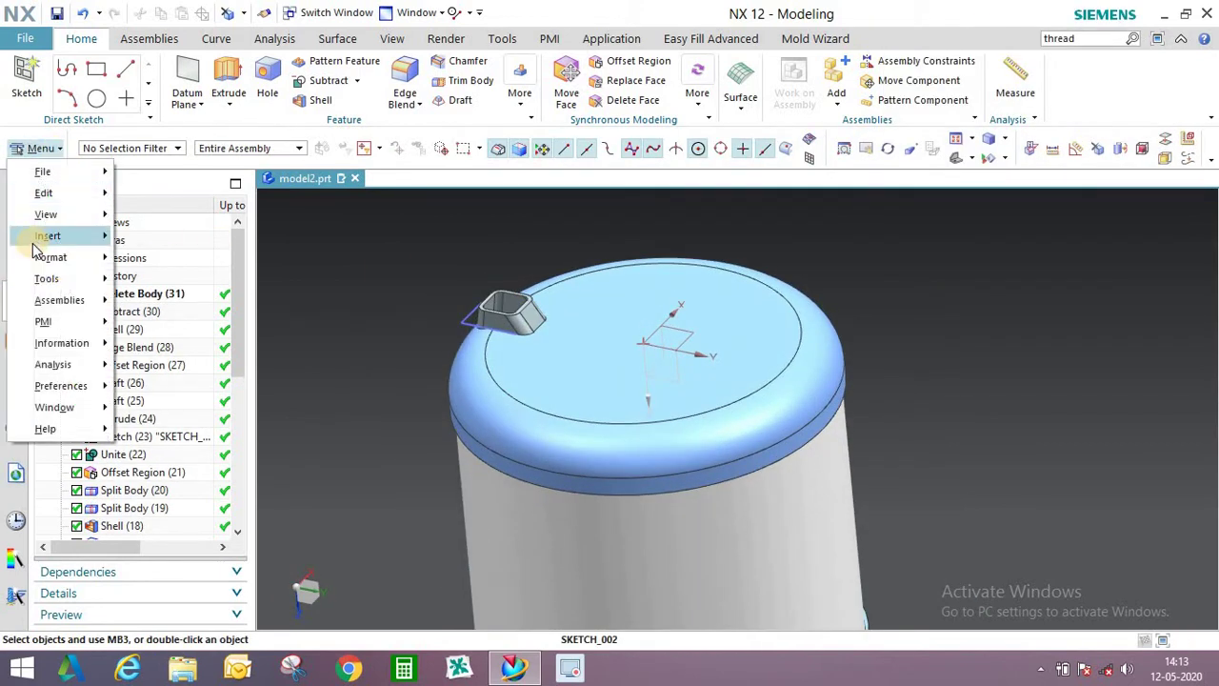
mouse_move(48, 236)
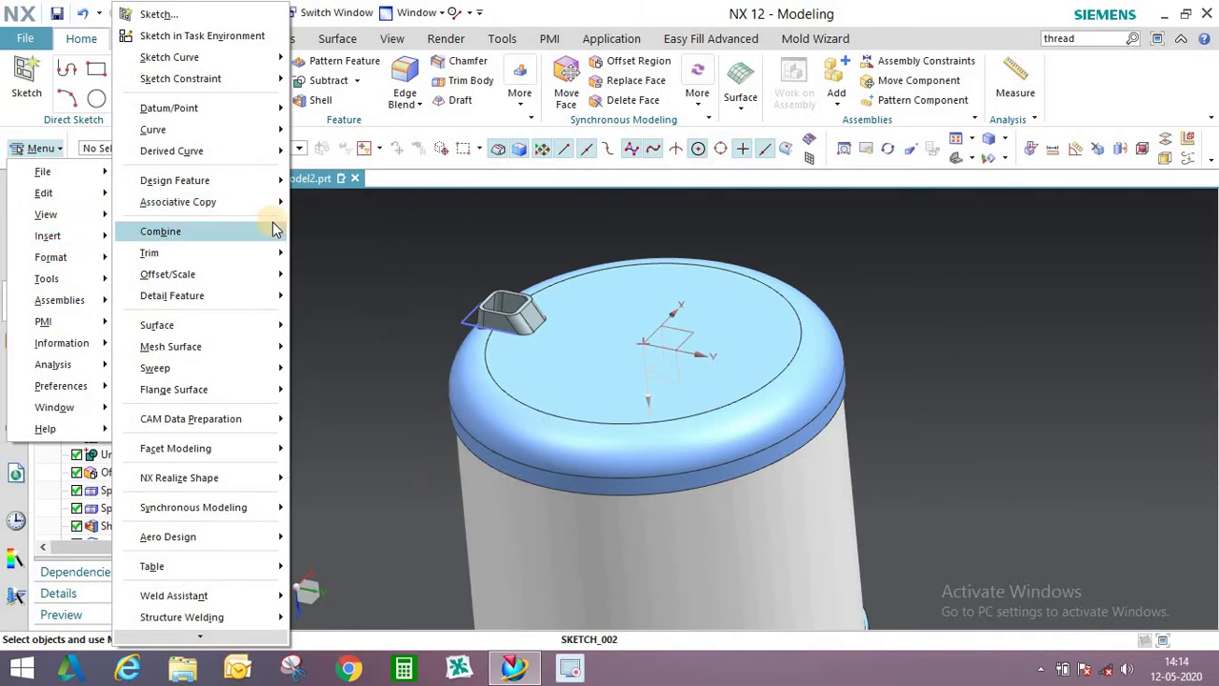
mouse_move(273, 227)
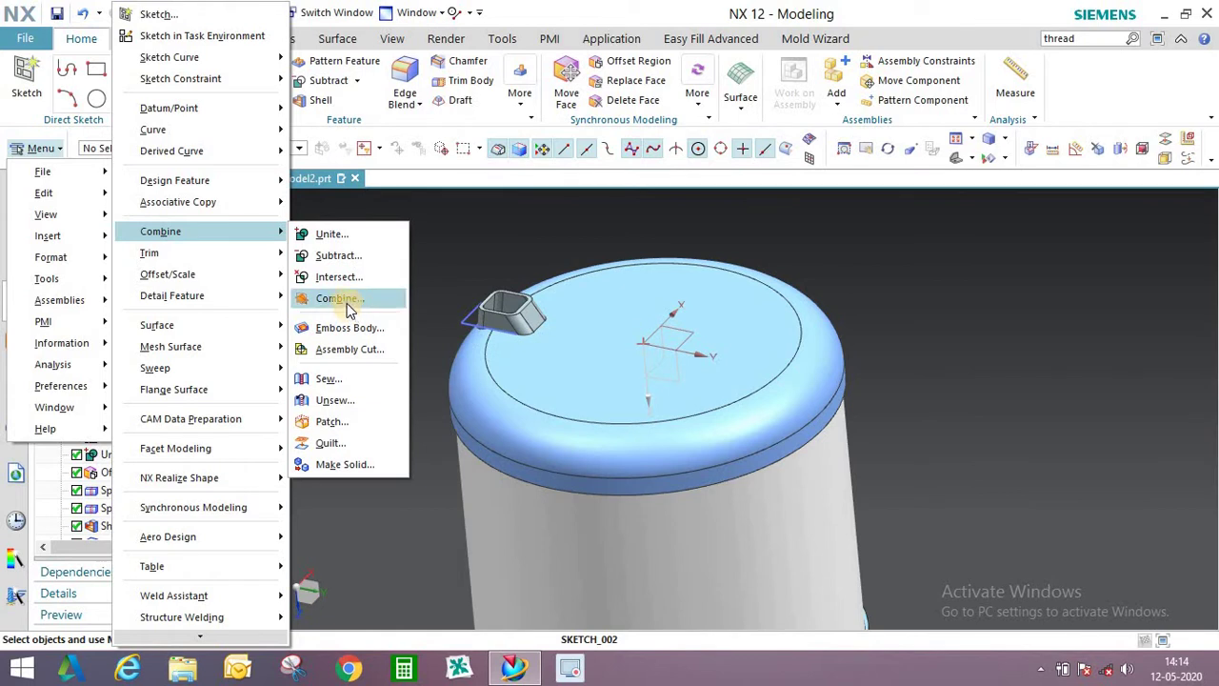
left_click(500, 305)
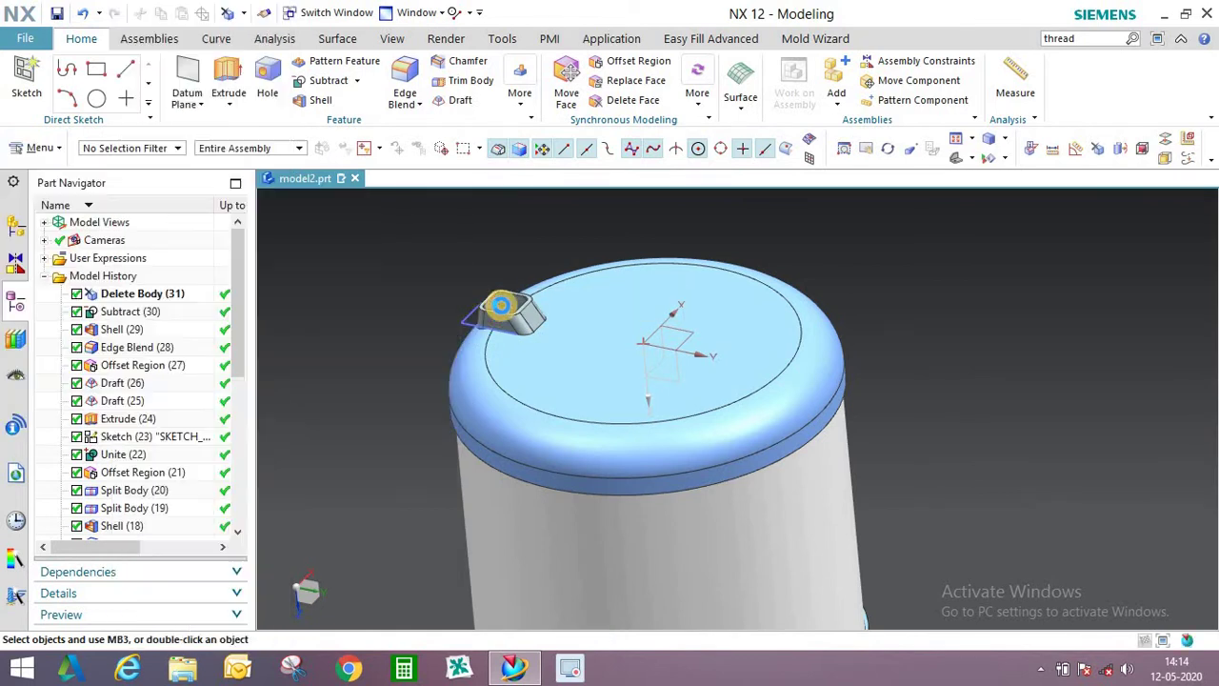
scroll(545, 303, "up", 5)
left_click(490, 352)
scroll(490, 352, "down", 4)
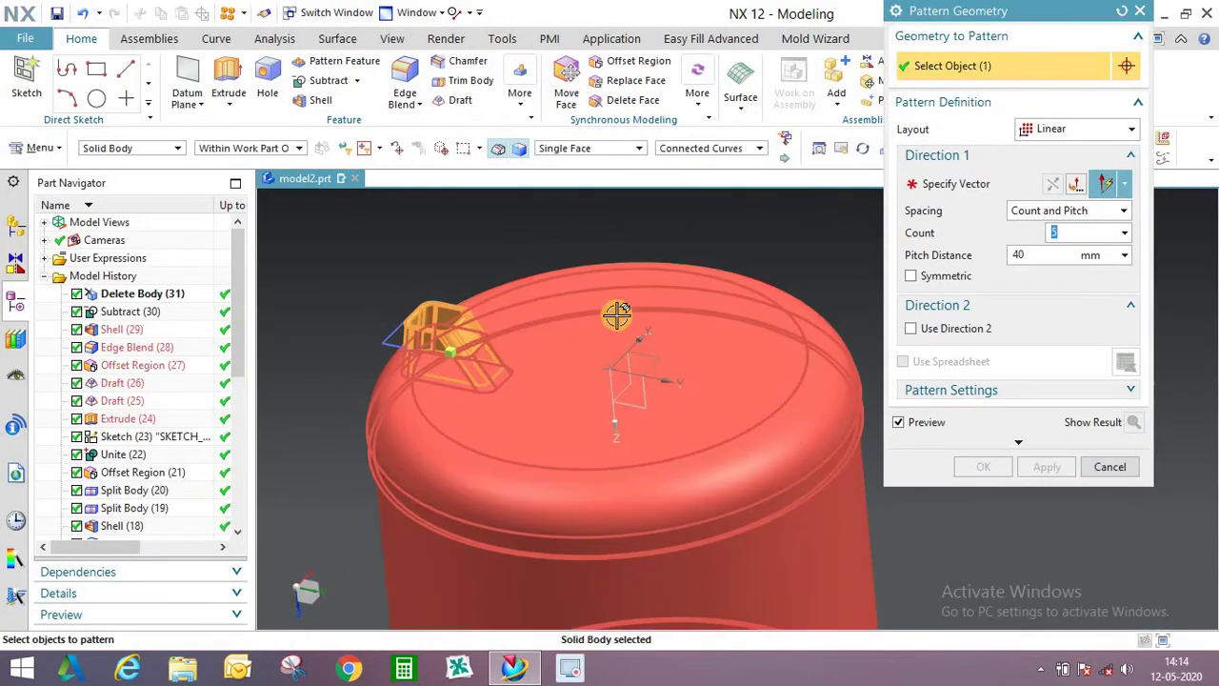
mouse_move(505, 318)
middle_mouse_down()
mouse_move(498, 305)
mouse_move(504, 318)
middle_mouse_up()
Make the pattern circular about the Z axis through the centre of the underside's circular edge.
left_click(1036, 129)
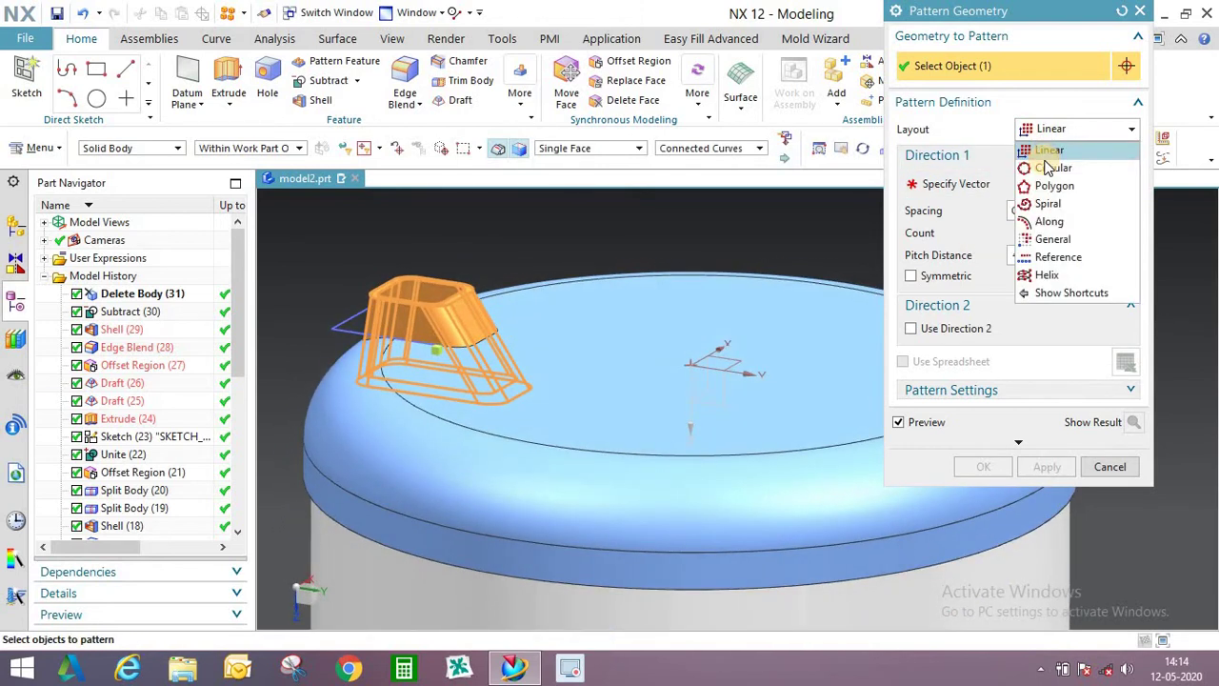
left_click(1051, 168)
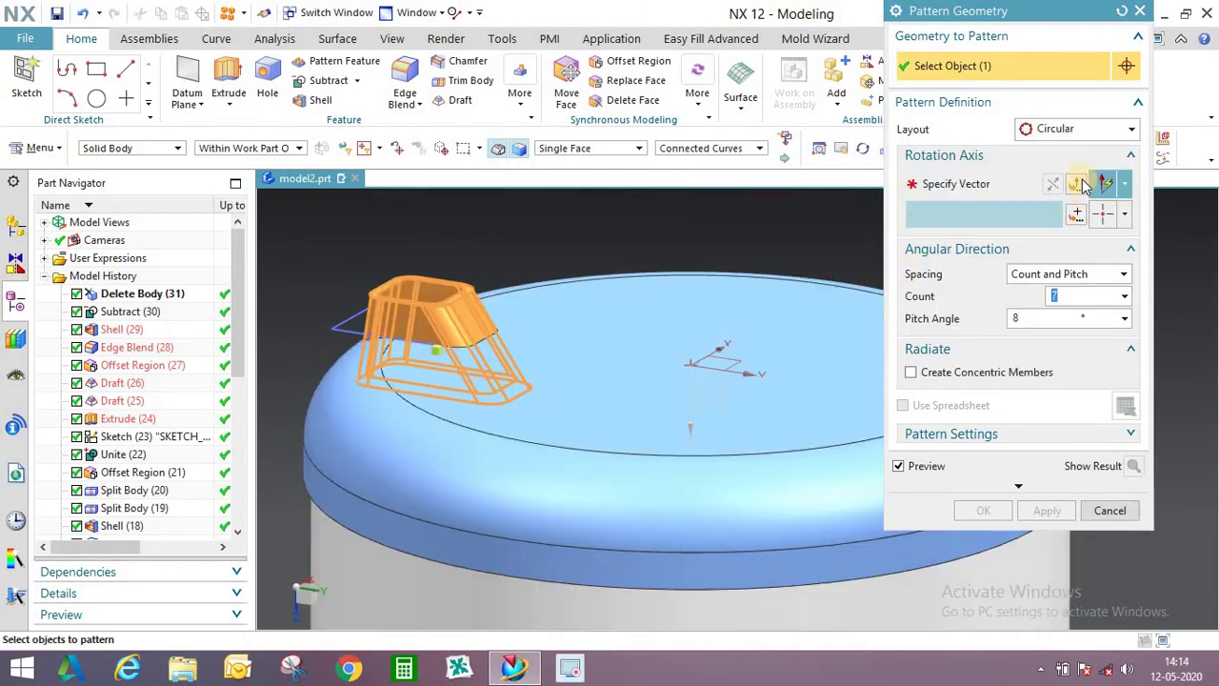
left_click(1081, 184)
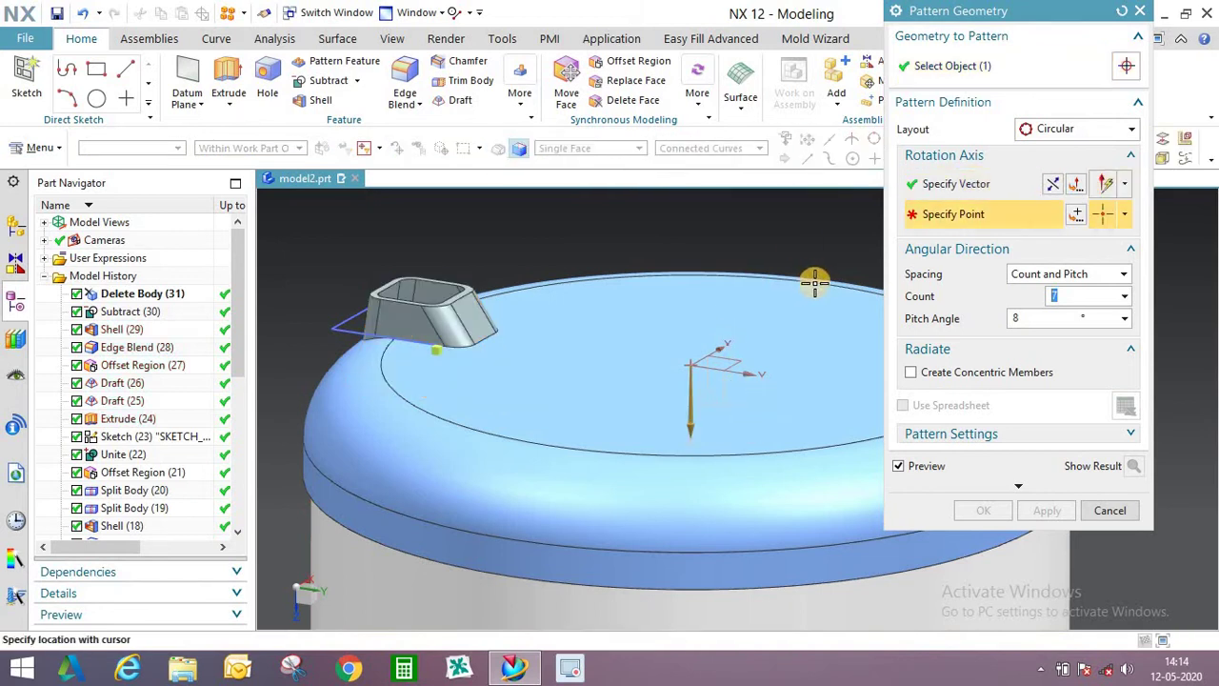
scroll(589, 305, "down", 3)
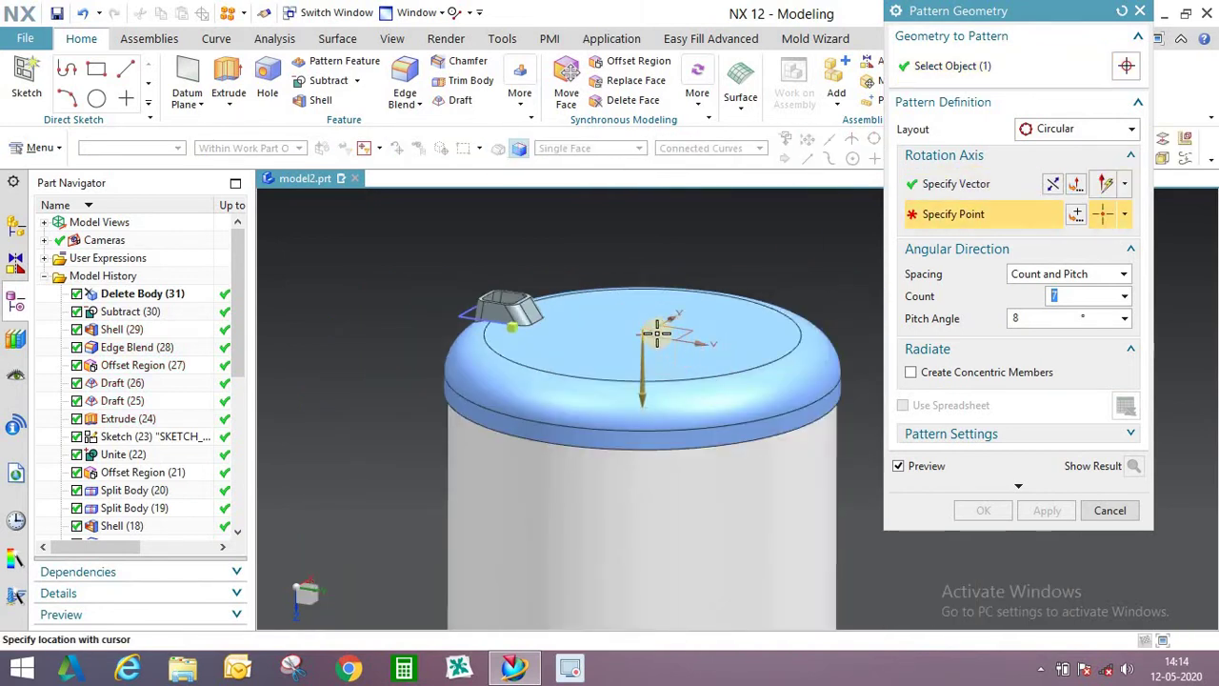
left_click(1107, 229)
left_click(1094, 240)
left_click(791, 351)
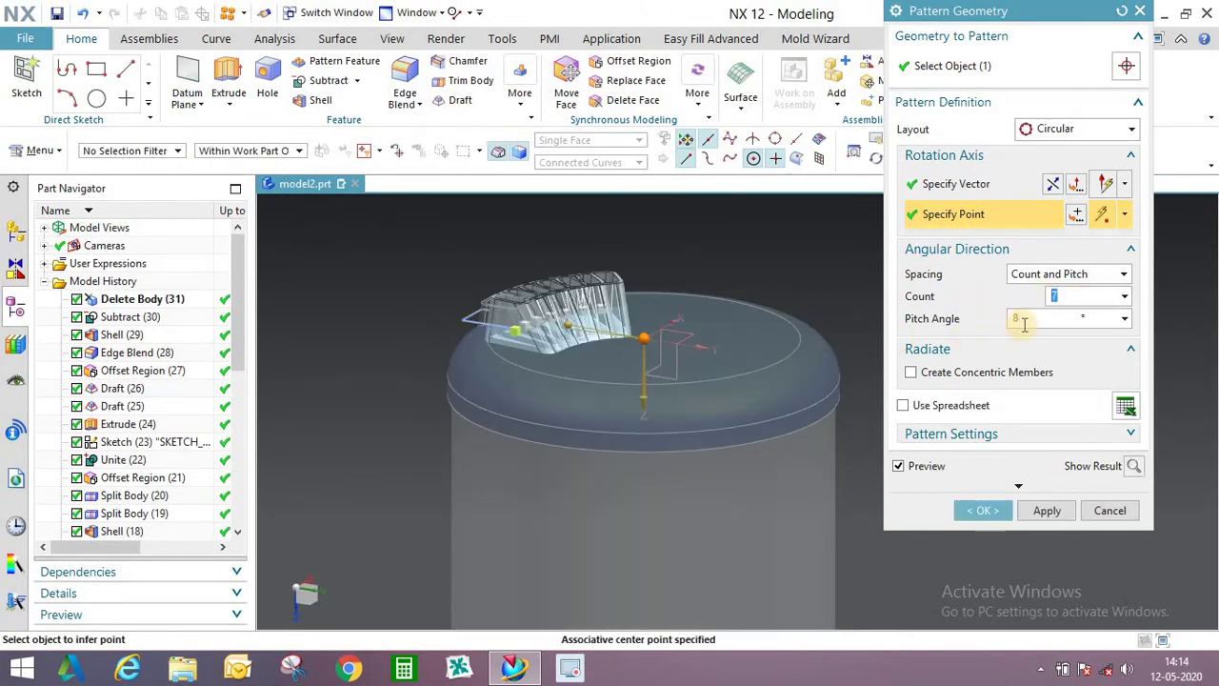
Set the pattern to a count of 3 with a 120° pitch angle, and create it.
type("3")
key("Tab")
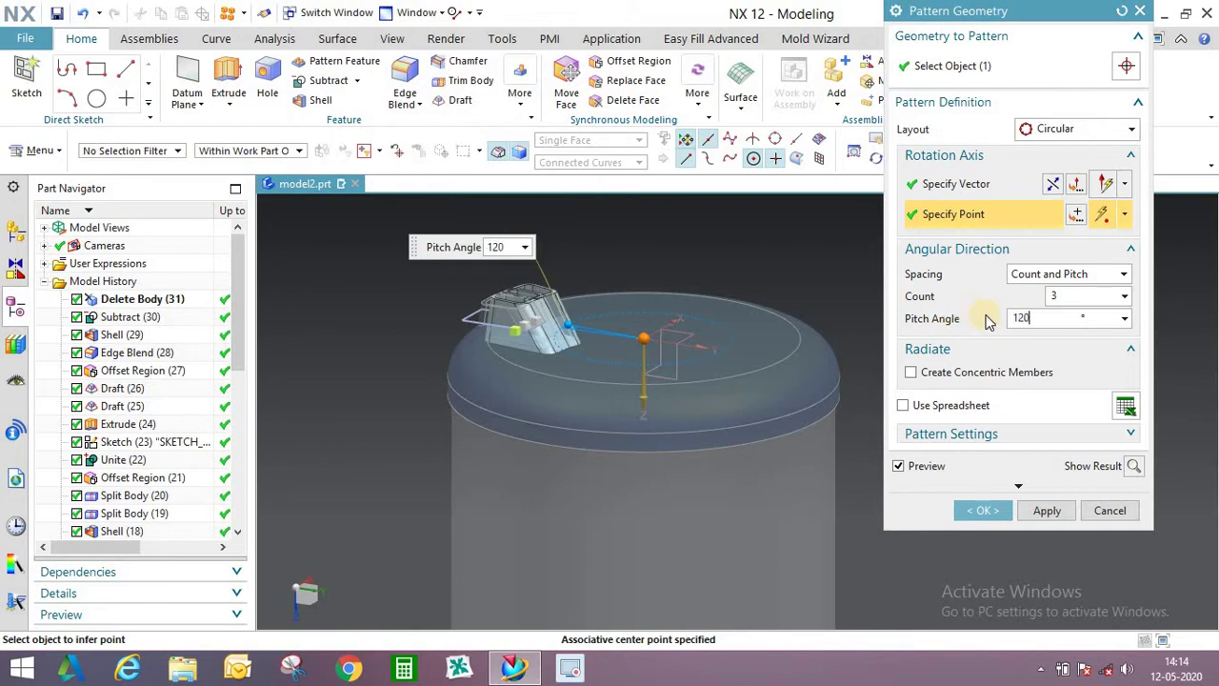
type("120")
key("Return")
left_click(979, 511)
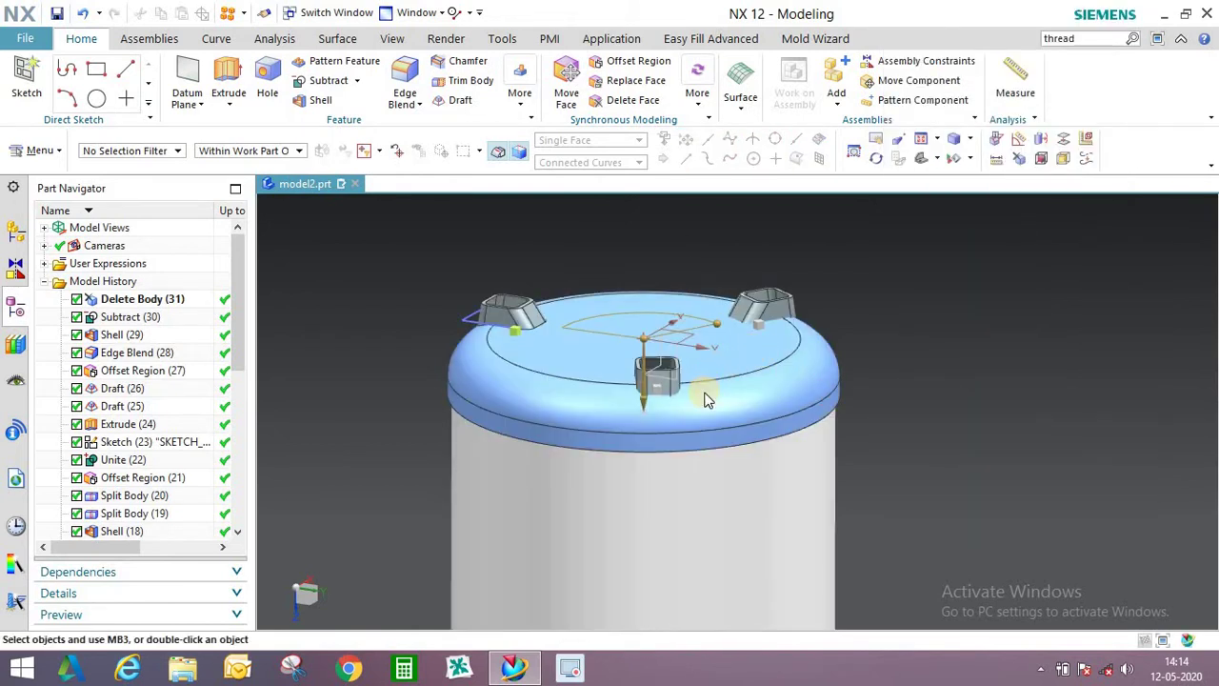
Unite the three hollow blocks with the light blue underside body as the target.
middle_click_drag(707, 400, 667, 352)
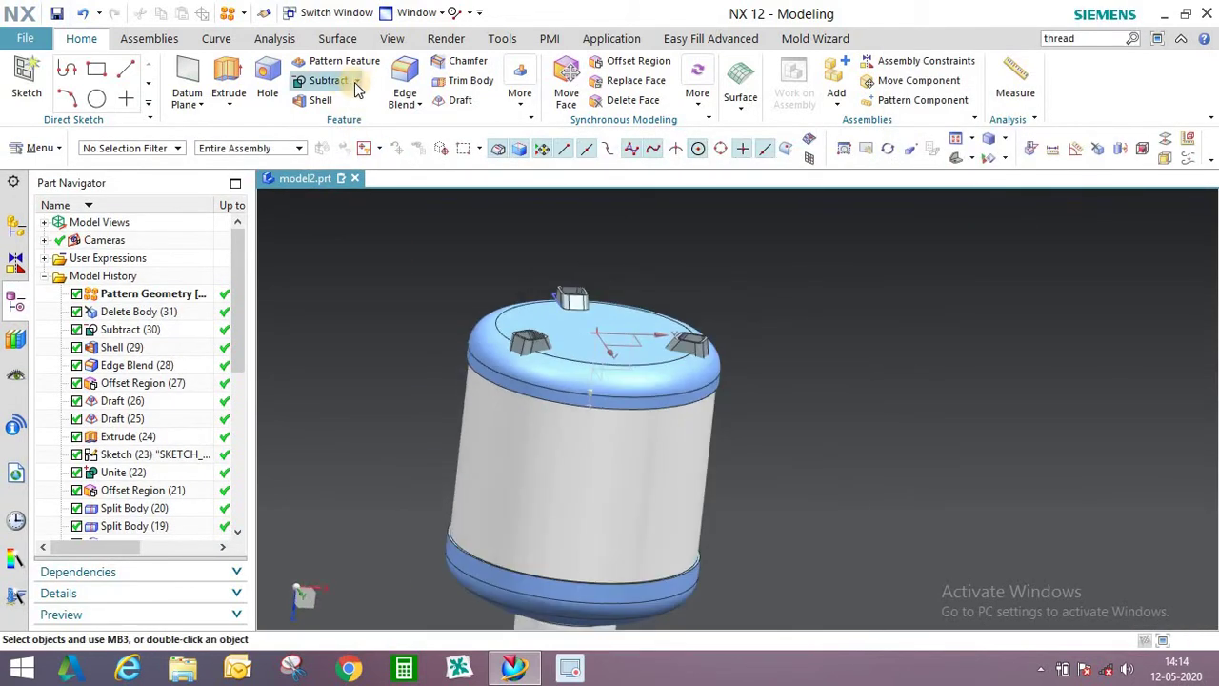
left_click(357, 82)
left_click(331, 103)
scroll(572, 381, "up", 3)
left_click(525, 301)
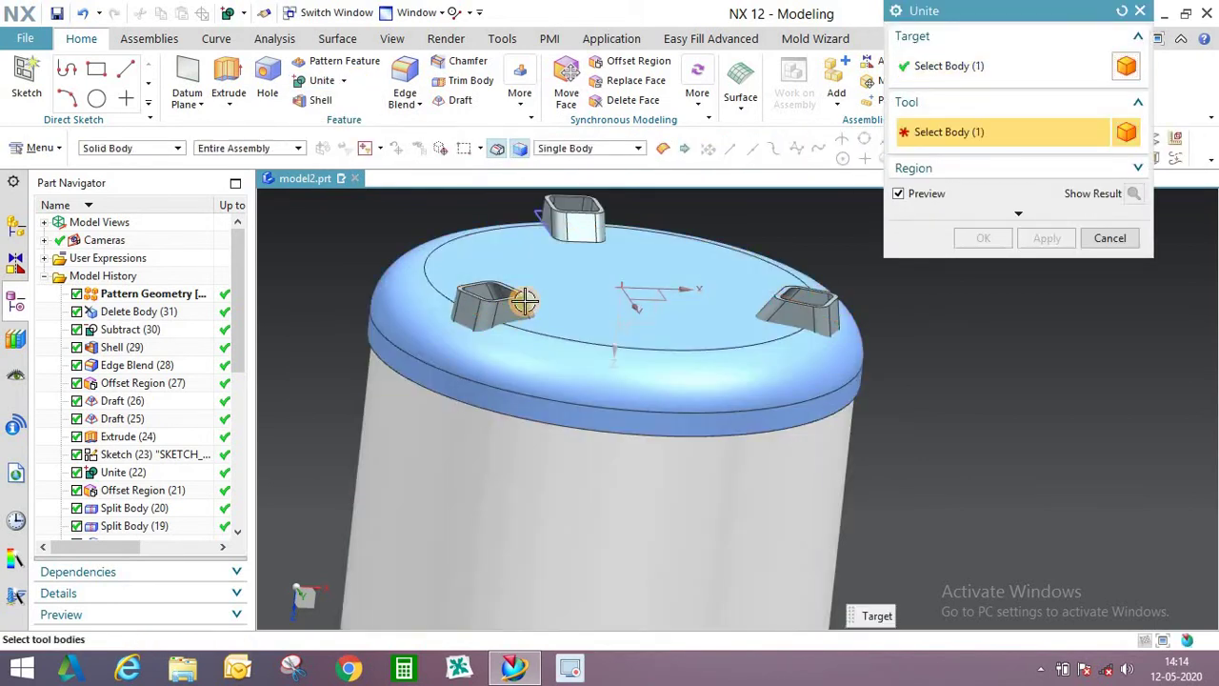
left_click(799, 309)
left_click(572, 224)
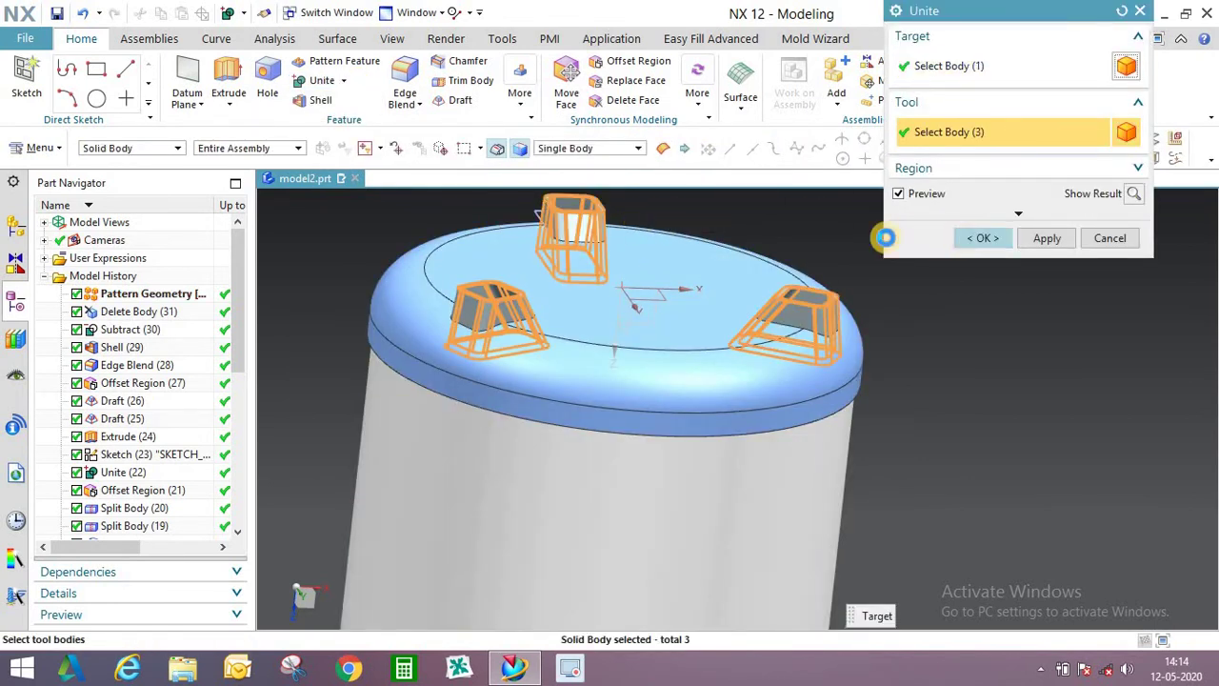
middle_click(885, 238)
right_click(544, 204)
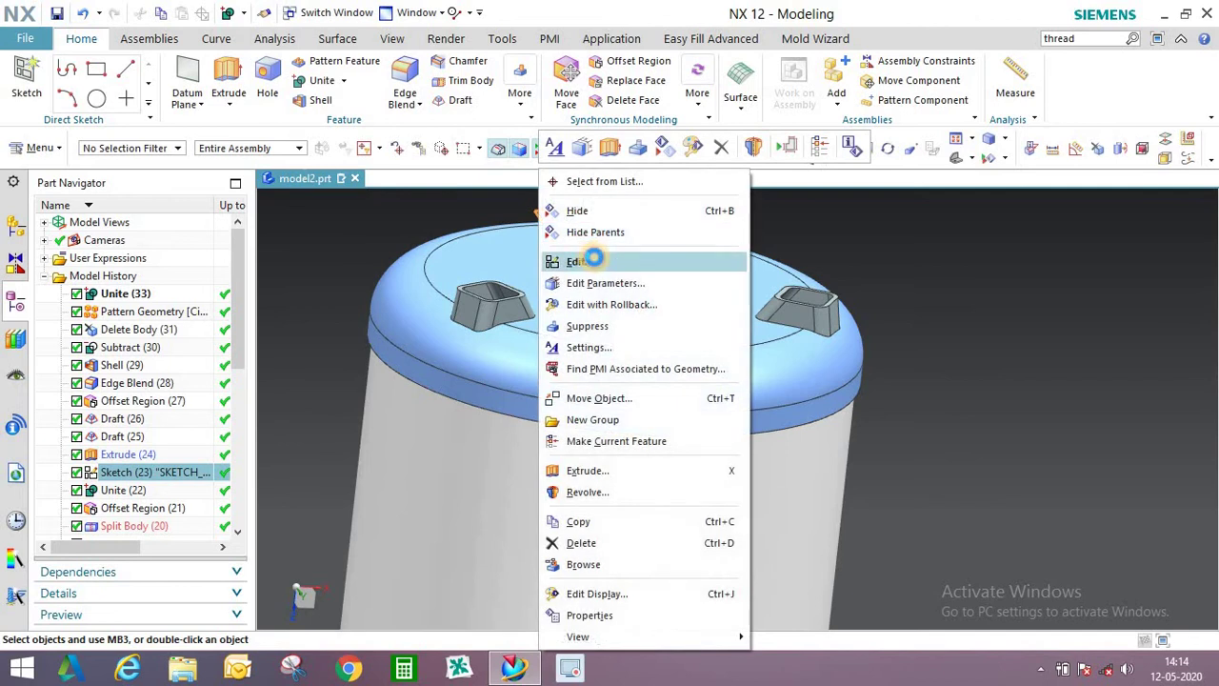
left_click(593, 260)
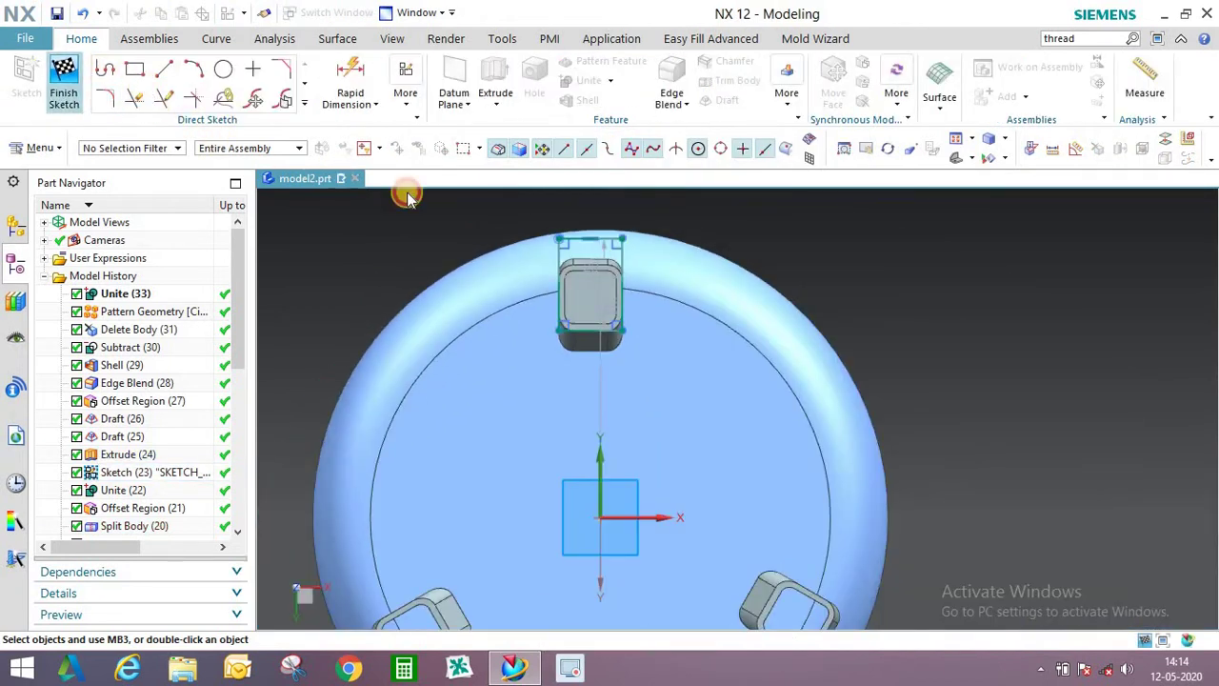
key("ctrl+q")
Hide the foot block's sketch on the underside.
right_click(570, 212)
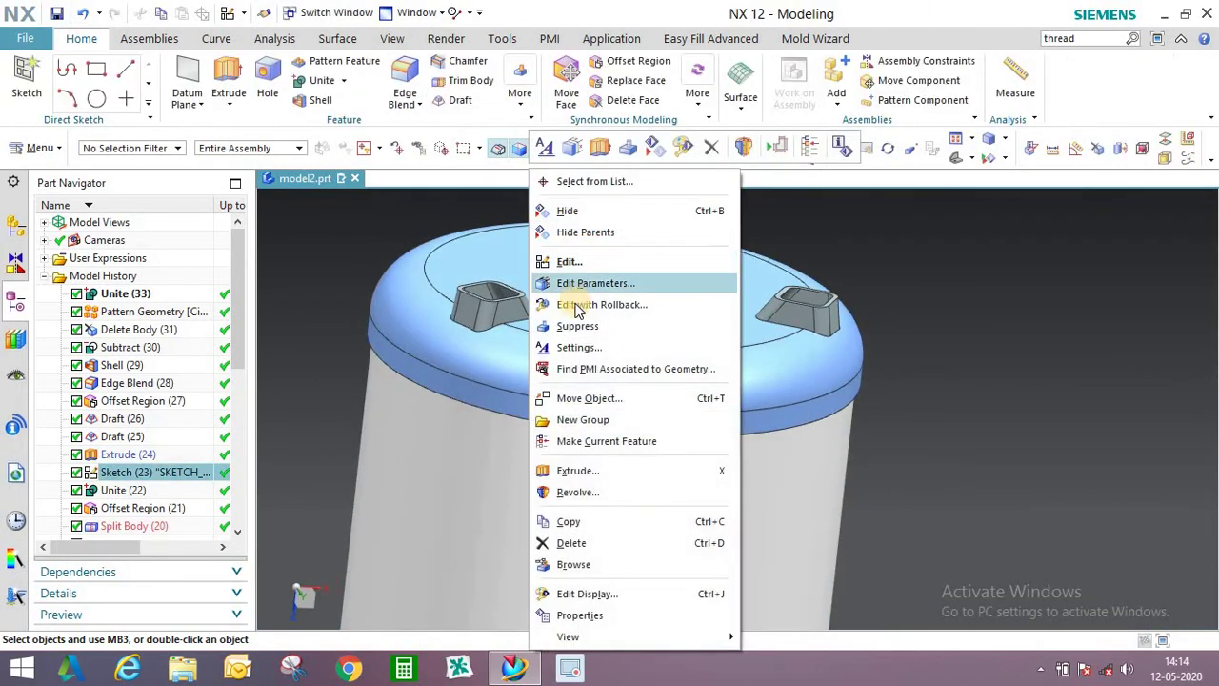
left_click(574, 211)
Recolour the faces of the three feet and the flat underside by inheriting the blue display colour of the underside's rounded rim.
scroll(695, 332, "down", 3)
mouse_move(695, 333)
middle_mouse_down()
mouse_move(669, 220)
mouse_move(634, 427)
mouse_move(639, 379)
mouse_move(692, 387)
mouse_move(629, 495)
mouse_move(578, 506)
mouse_move(546, 288)
mouse_move(643, 317)
middle_mouse_up()
scroll(657, 393, "down", 3)
scroll(643, 317, "up", 3)
key("ctrl+j")
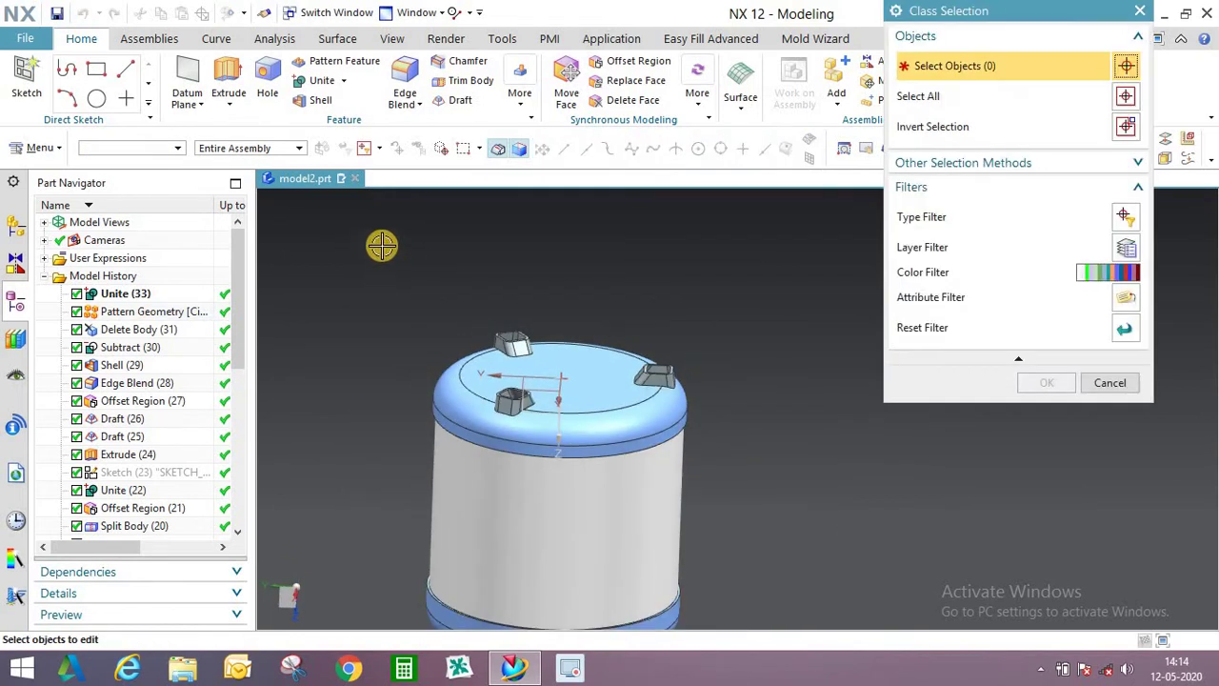
left_click(149, 152)
key("Return")
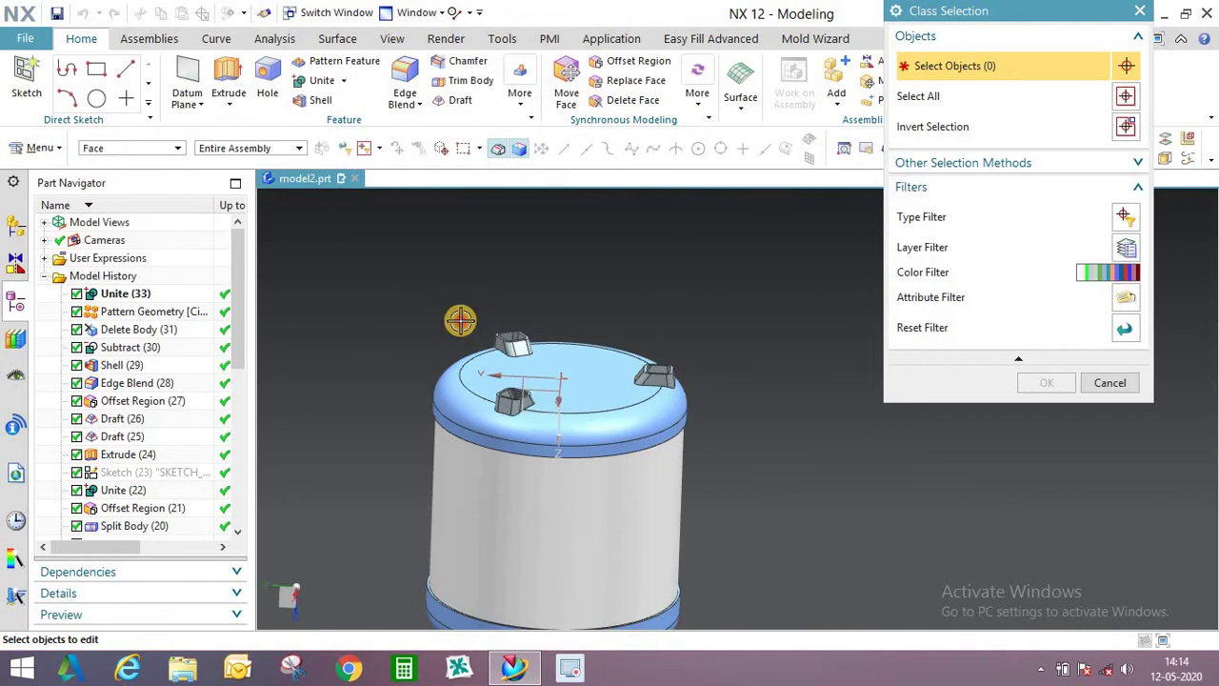
left_click_drag(691, 428, 691, 426)
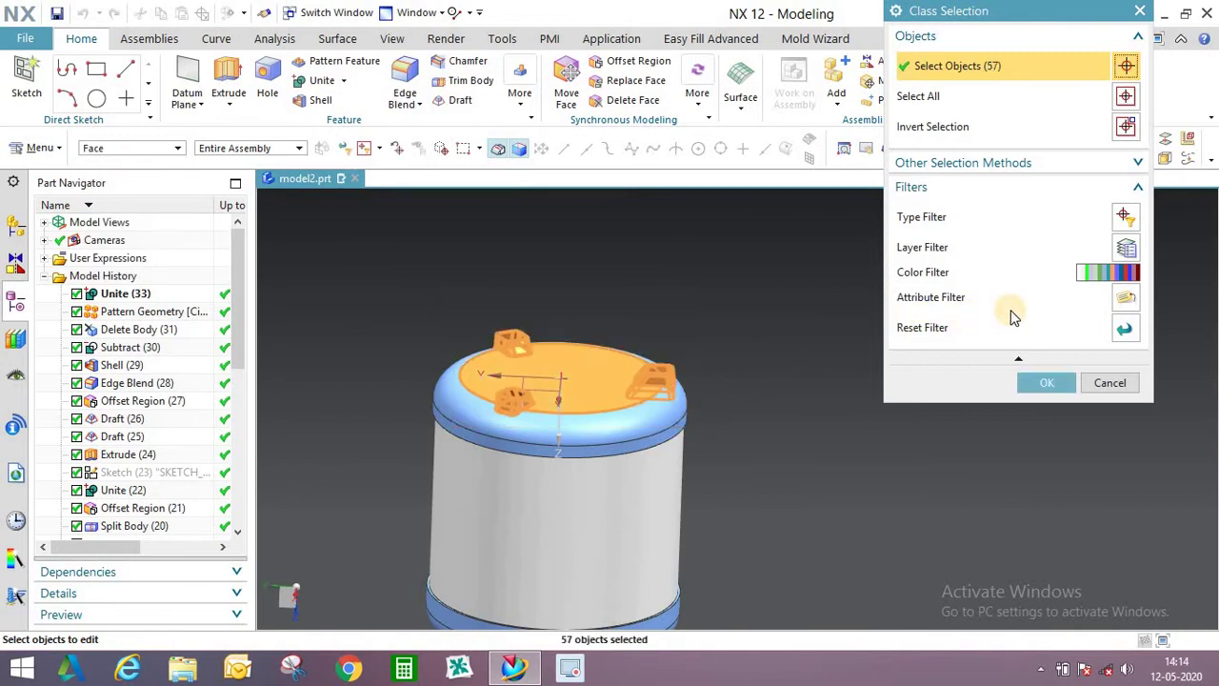
left_click(1047, 382)
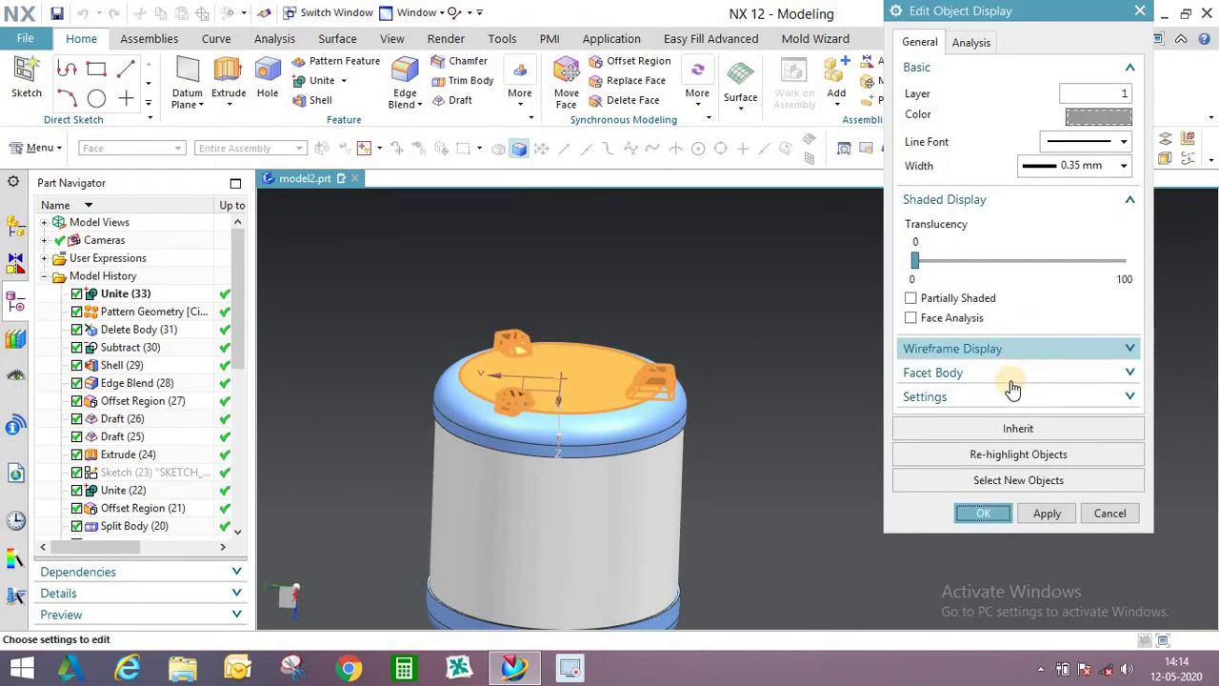
left_click(1016, 428)
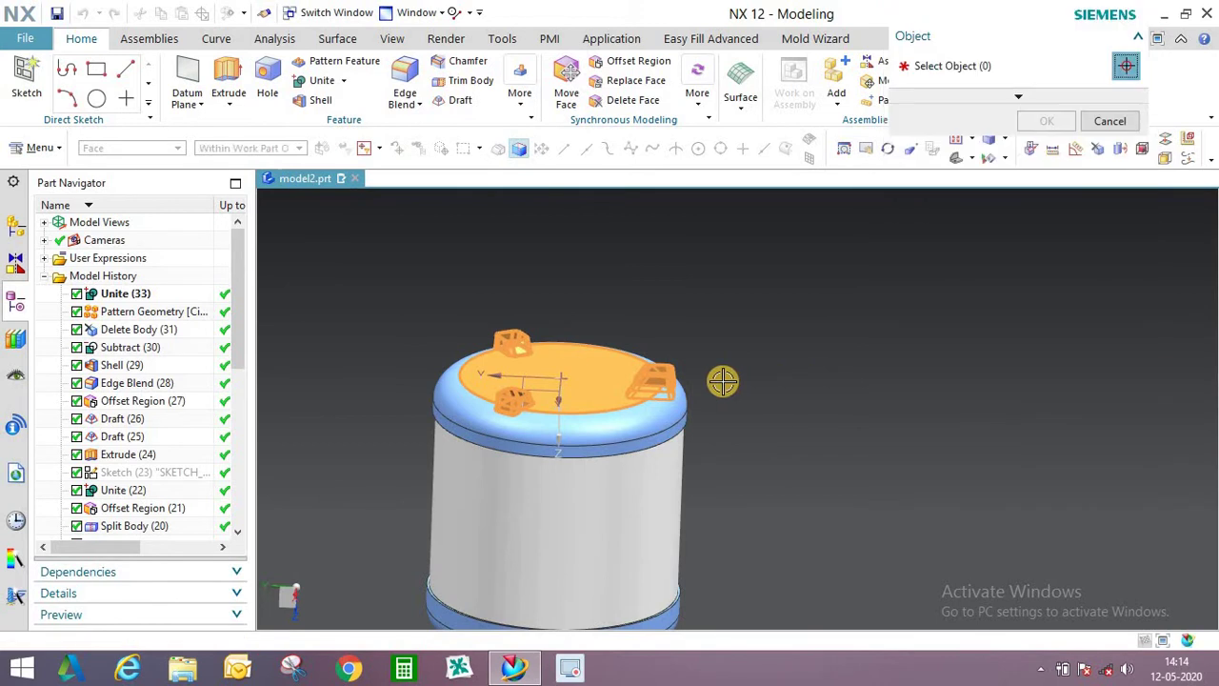
left_click(647, 420)
middle_click(1044, 204)
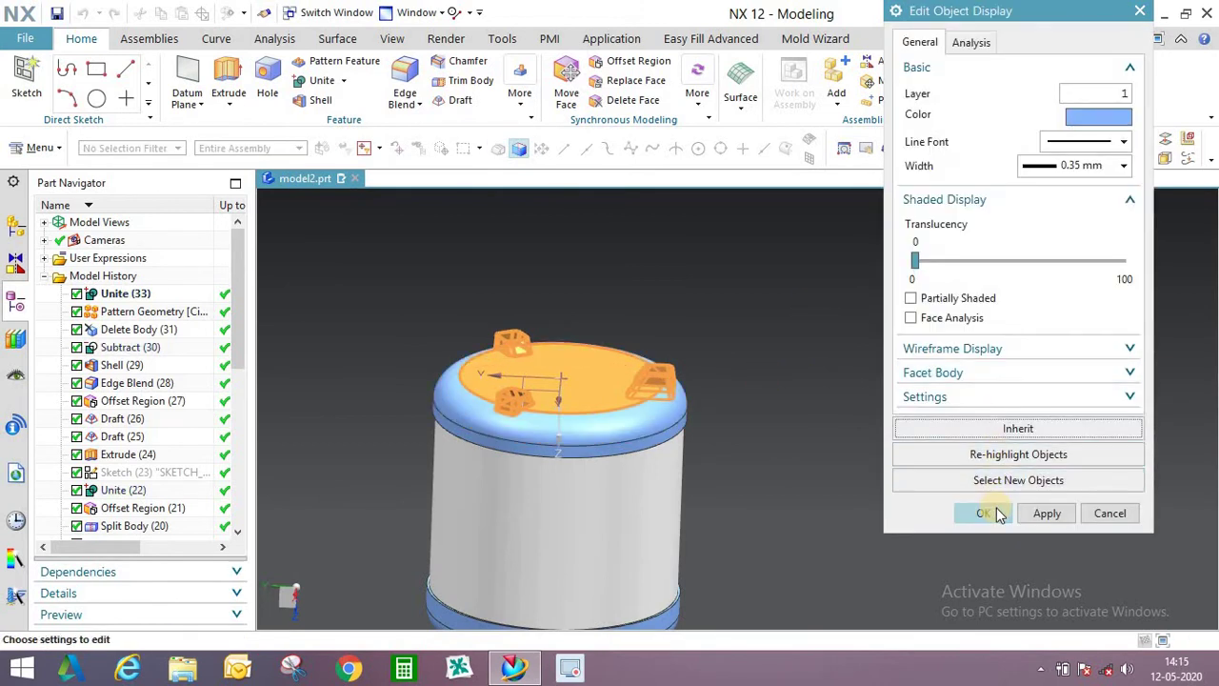
left_click(996, 507)
Create a new sketch on the vertical YZ datum plane at the bottle's base.
middle_click_drag(616, 325, 607, 337)
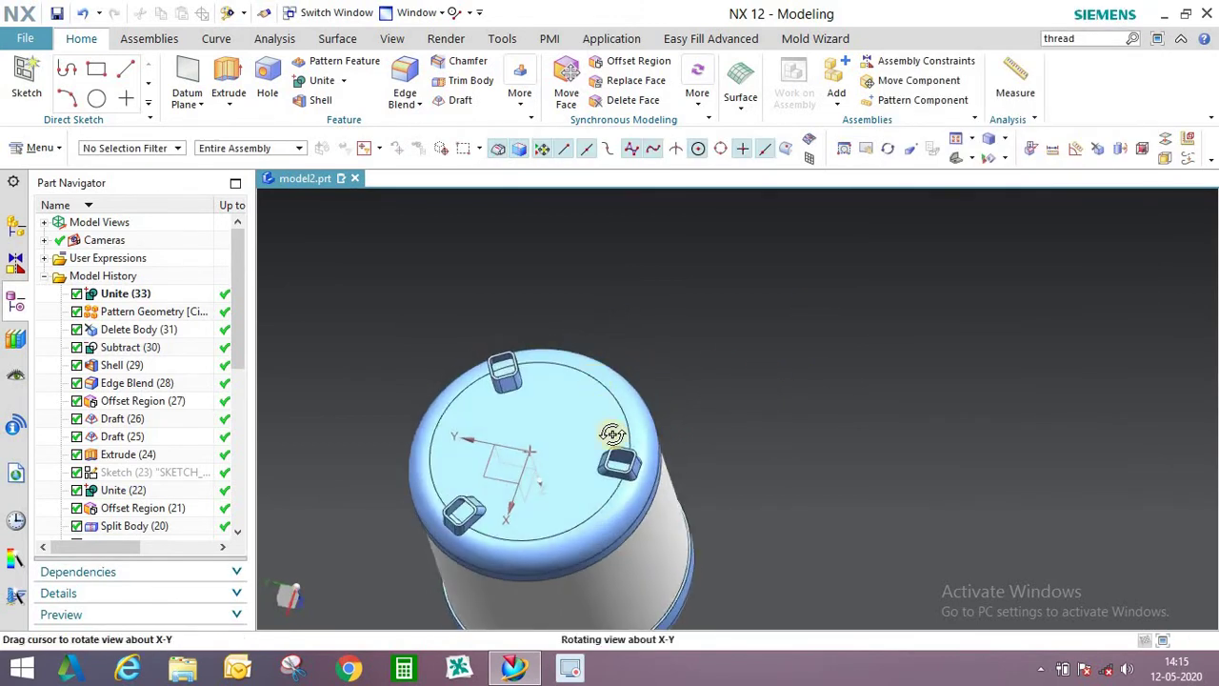
middle_click_drag(613, 434, 612, 296)
key("F8")
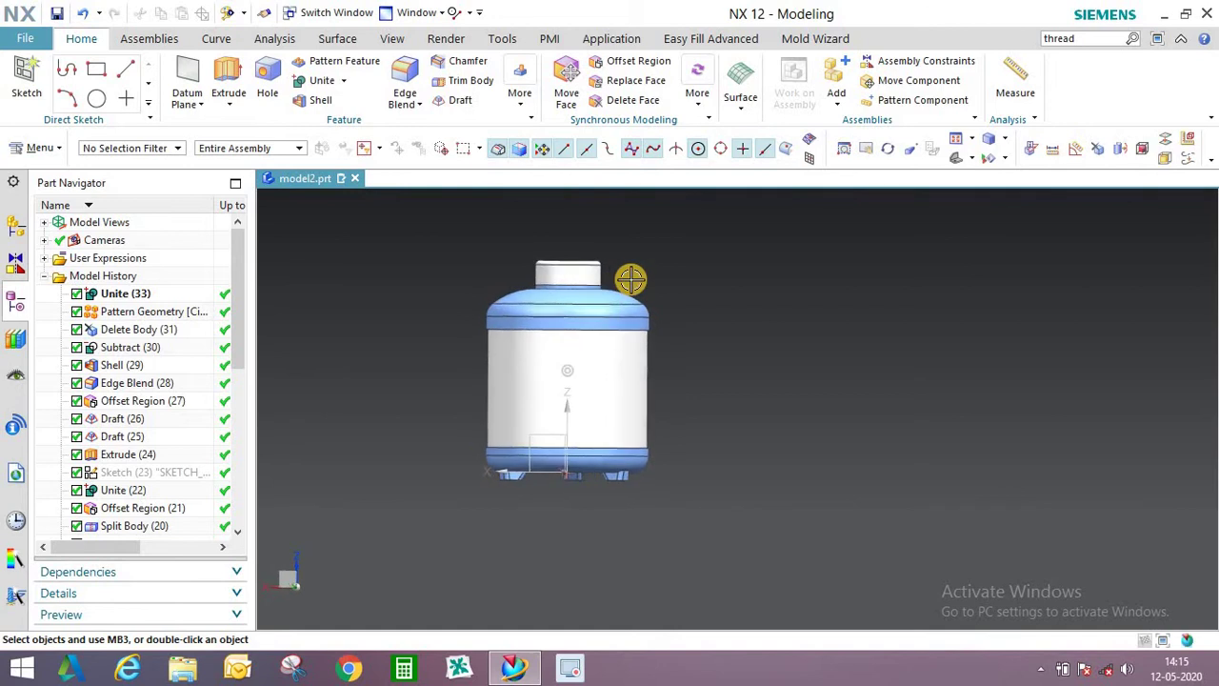
scroll(536, 278, "up", 2)
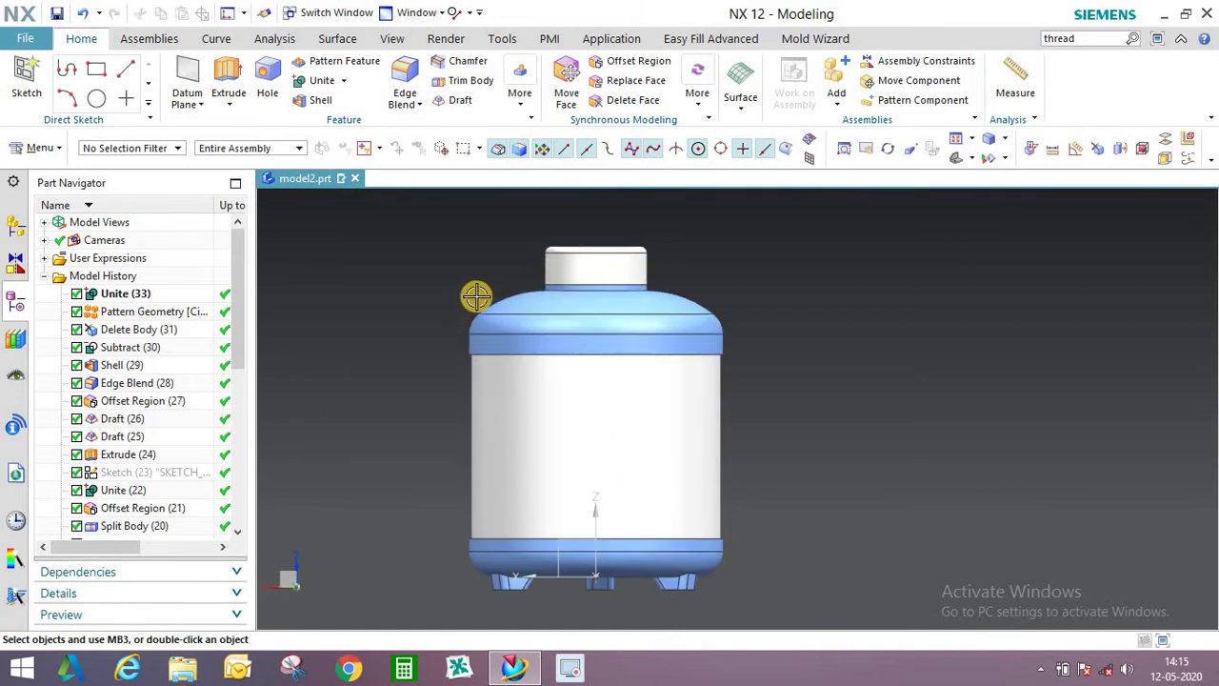
middle_click_drag(476, 297, 543, 322)
scroll(563, 279, "up", 2)
scroll(566, 282, "down", 2)
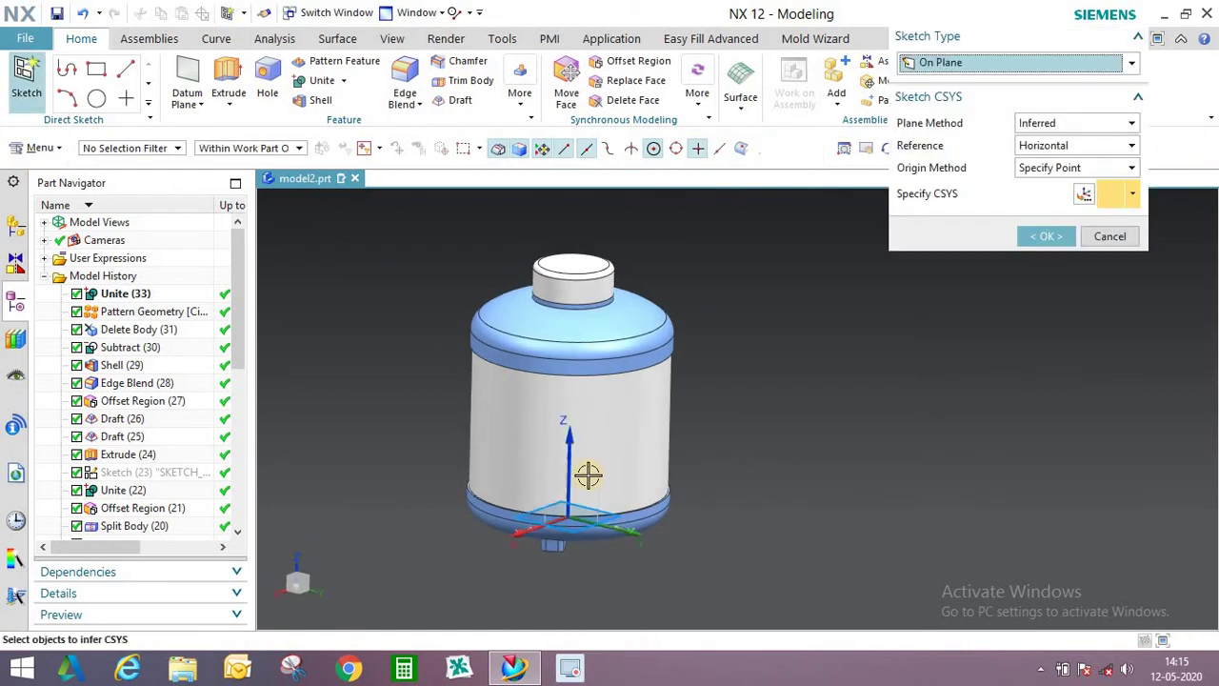
left_click(587, 484)
left_click(1029, 244)
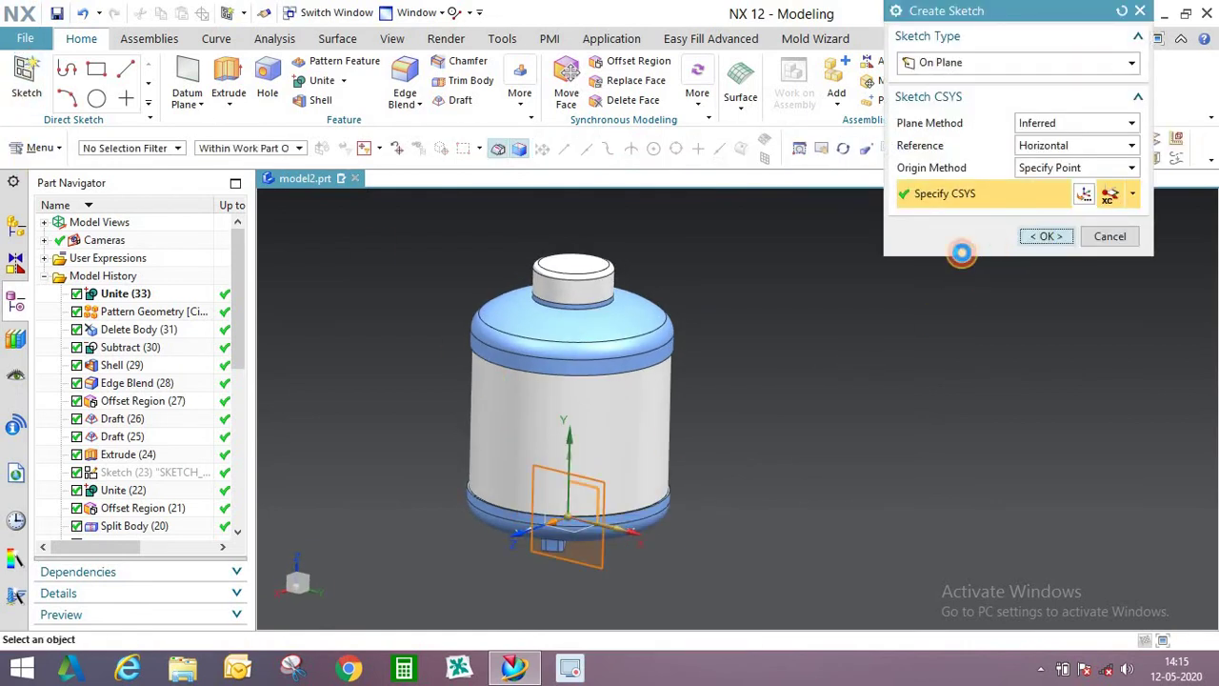
Draw a horizontal line 95 mm long from the bottle's central axis out to its side wall, about 147 mm above the origin.
scroll(608, 397, "up", 3)
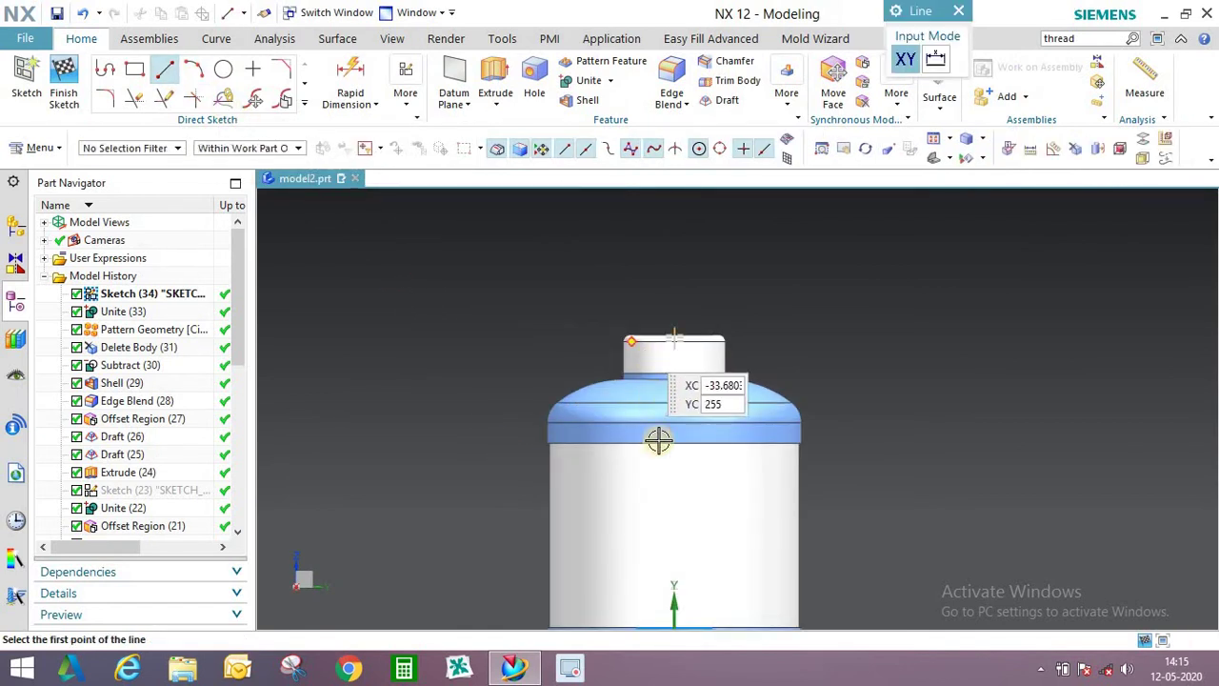
scroll(658, 441, "down", 3)
scroll(672, 550, "up", 4)
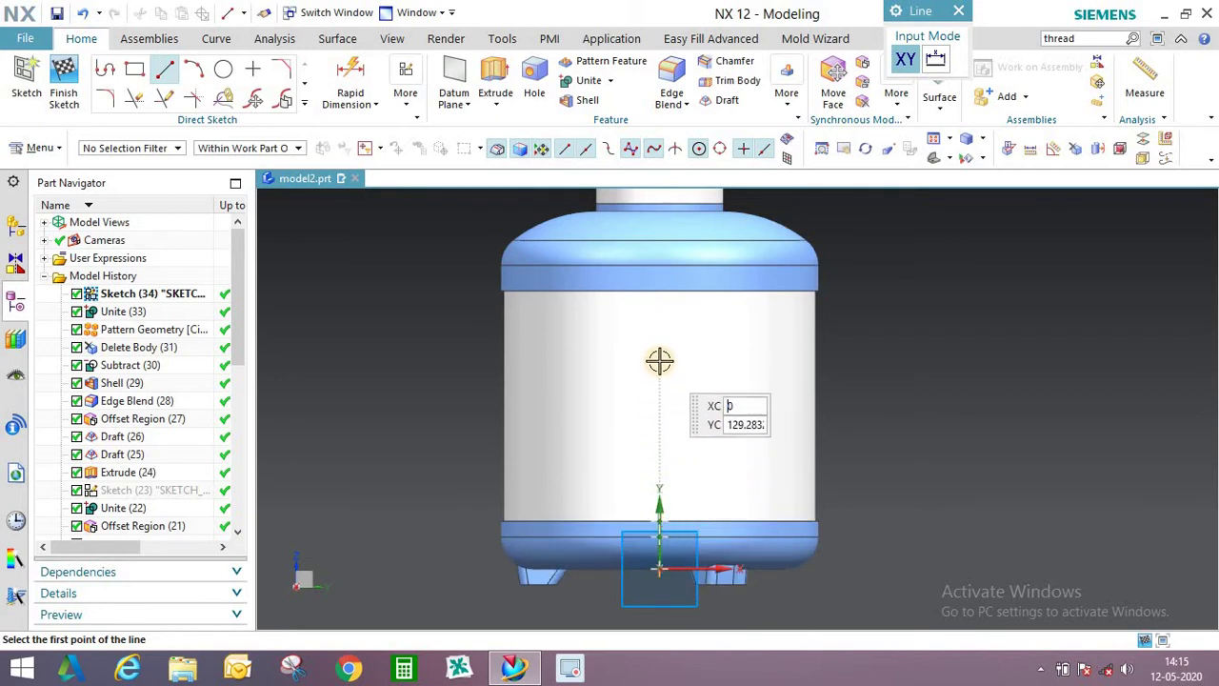
left_click(733, 334)
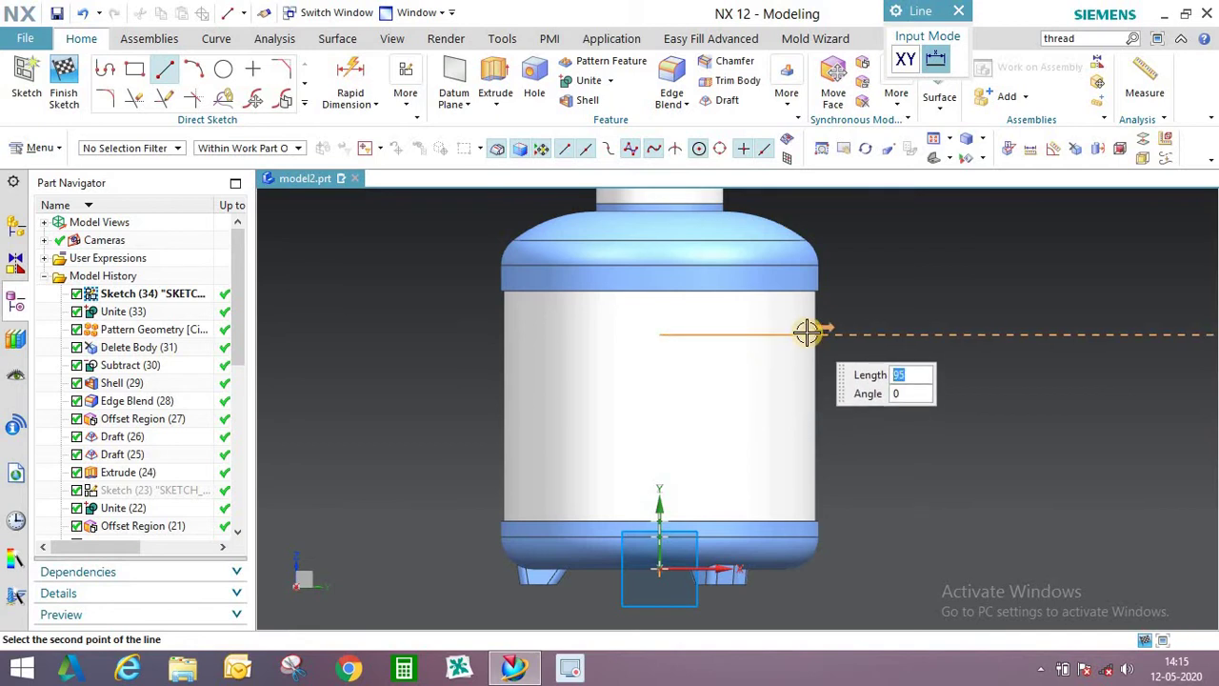
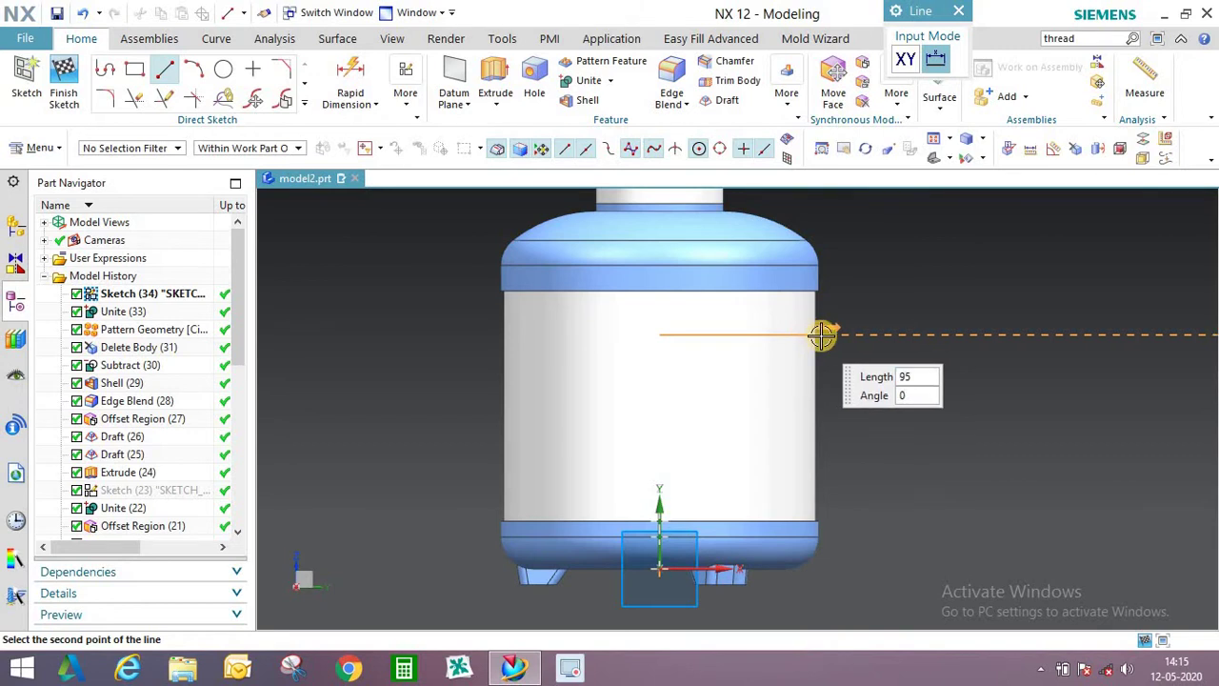
scroll(821, 334, "up", 1)
left_click(846, 350)
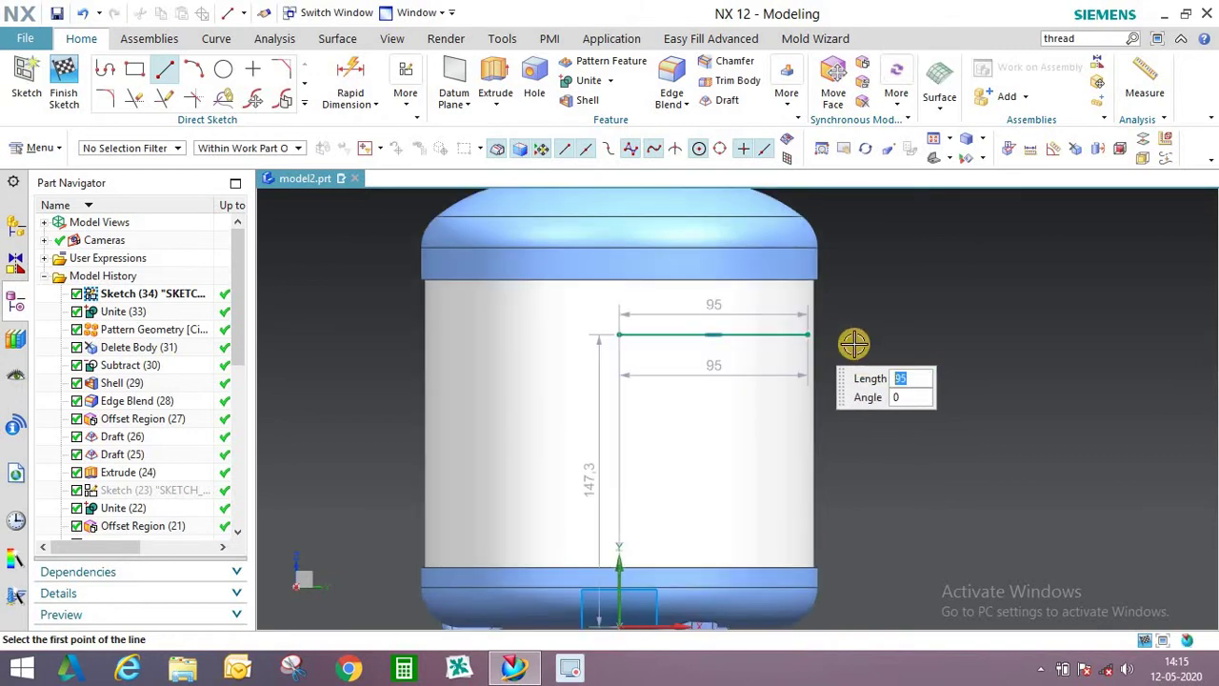
scroll(835, 422, "down", 3)
scroll(849, 346, "up", 2)
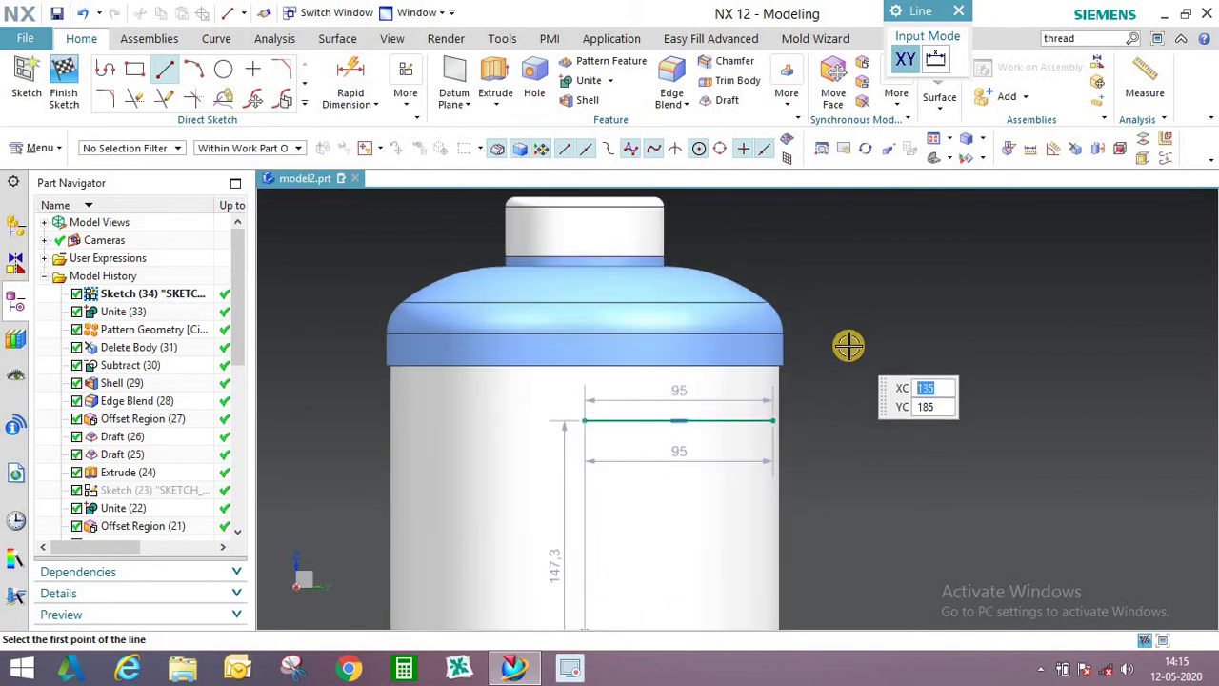
scroll(808, 412, "up", 1)
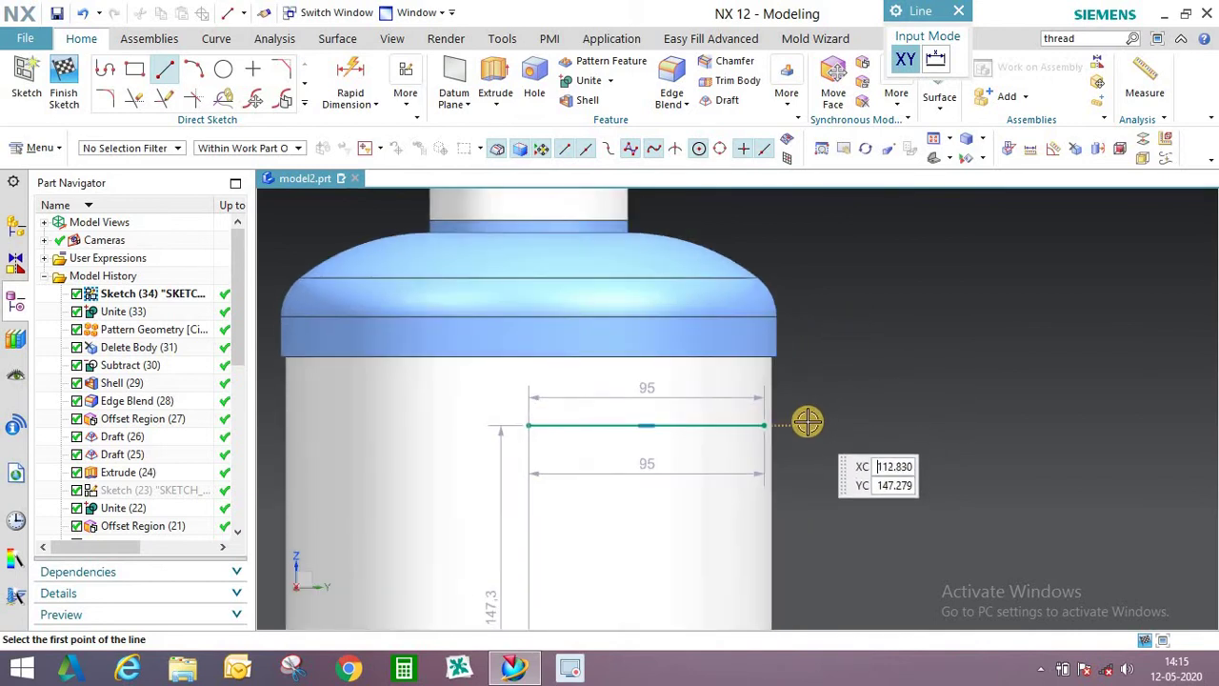
left_click(807, 428)
scroll(819, 400, "down", 2)
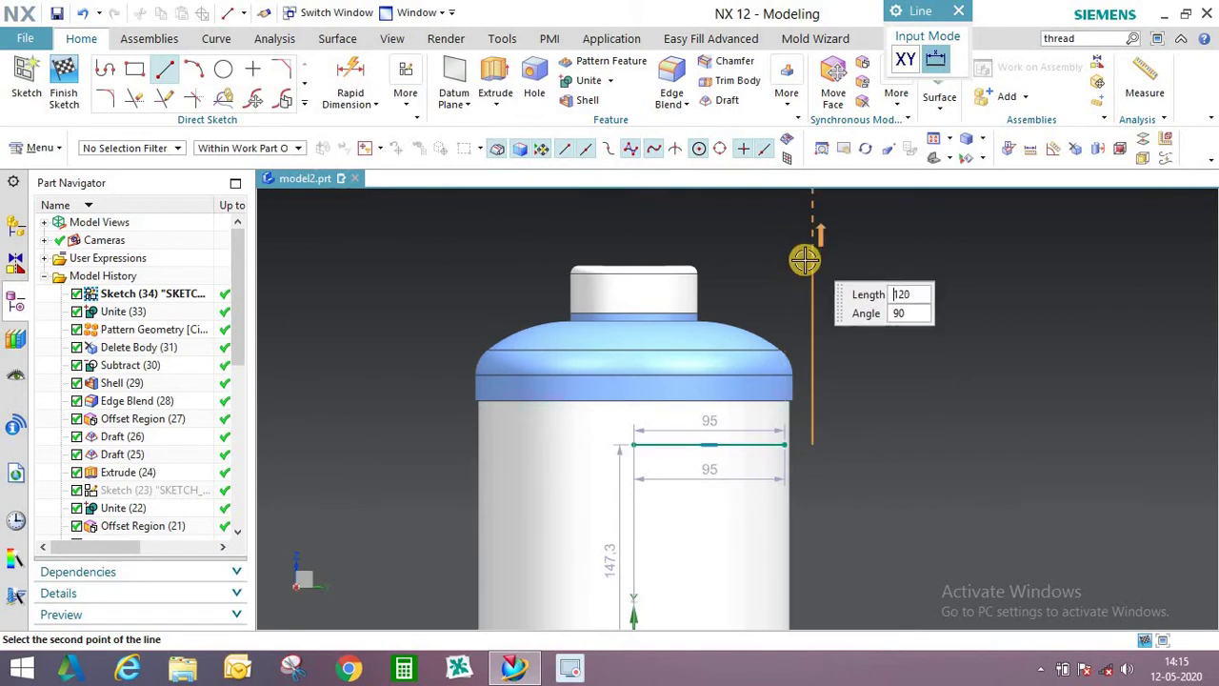
key("Escape")
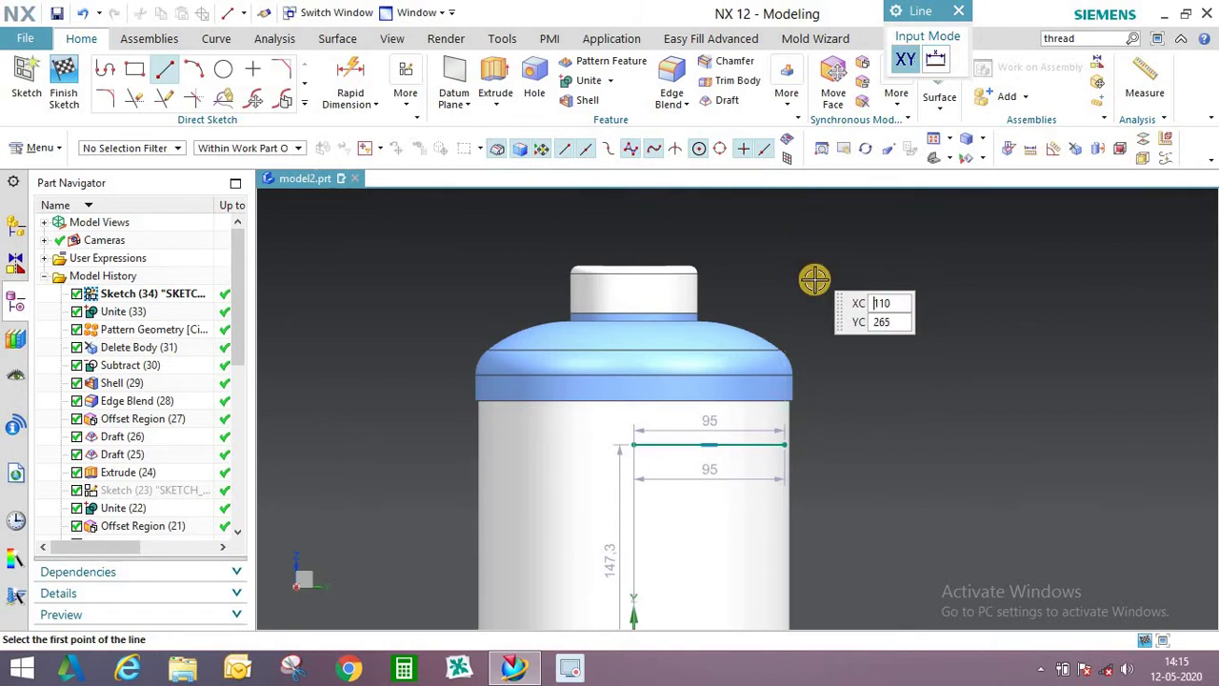
Draw a three-point arc of about 216.5 mm radius from beside the horizontal line's outer end up to a point above cap height.
left_click(200, 76)
left_click(821, 441)
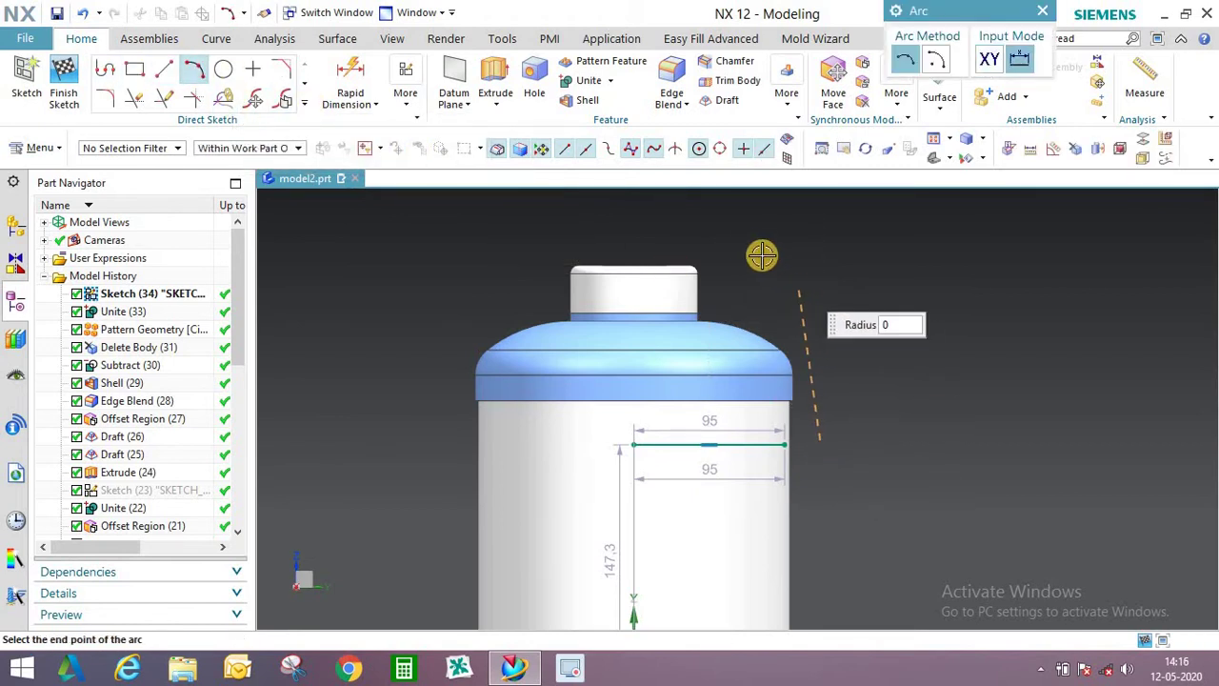
left_click(764, 223)
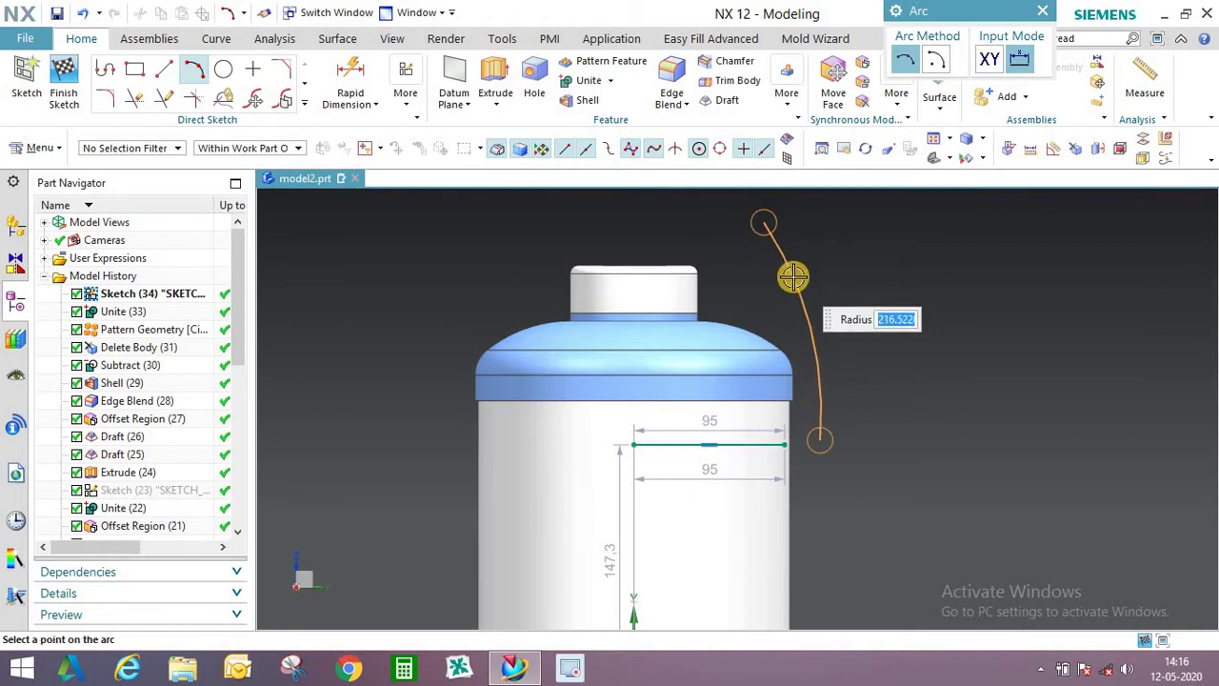
left_click(805, 286)
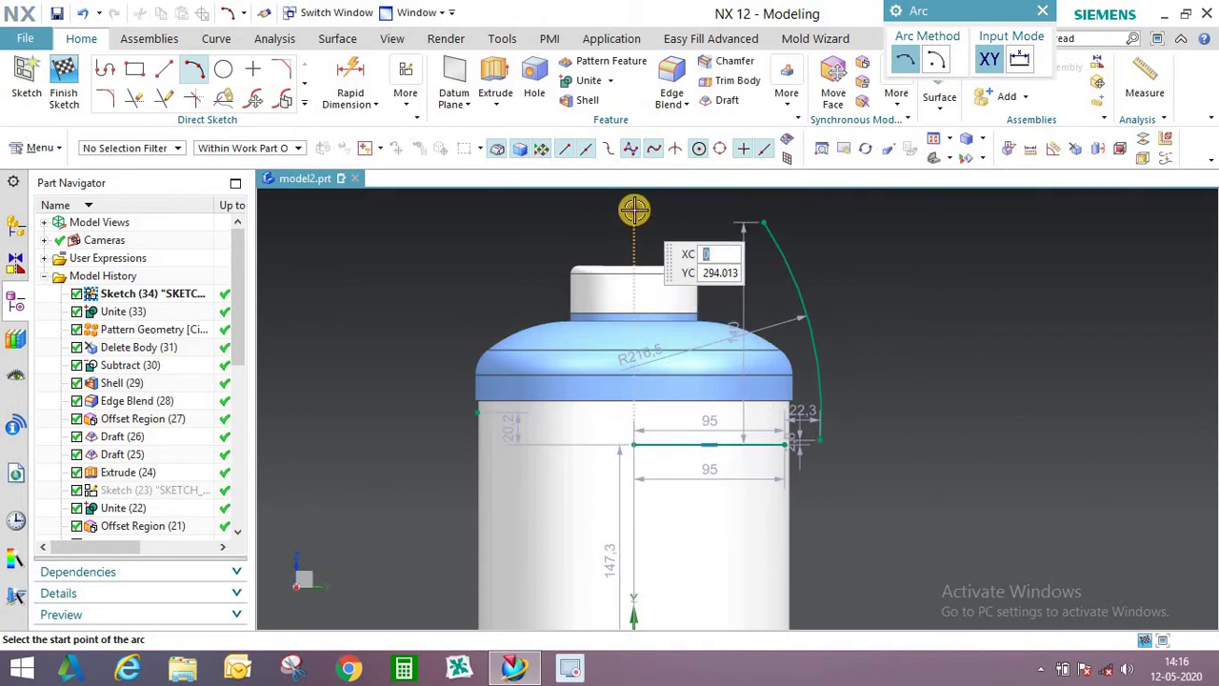
Draw an arc of about 242.9 mm radius from the central axis above the cap to the upper end of the side arc.
left_click(634, 209)
left_click(764, 223)
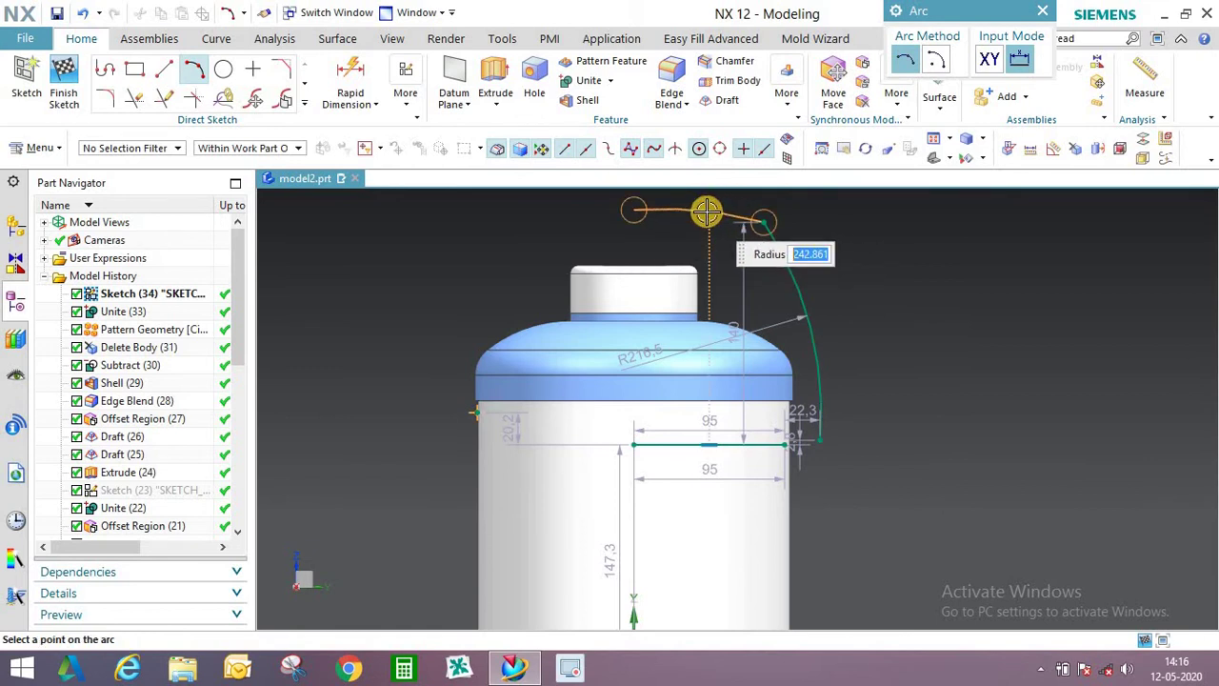
left_click(912, 305)
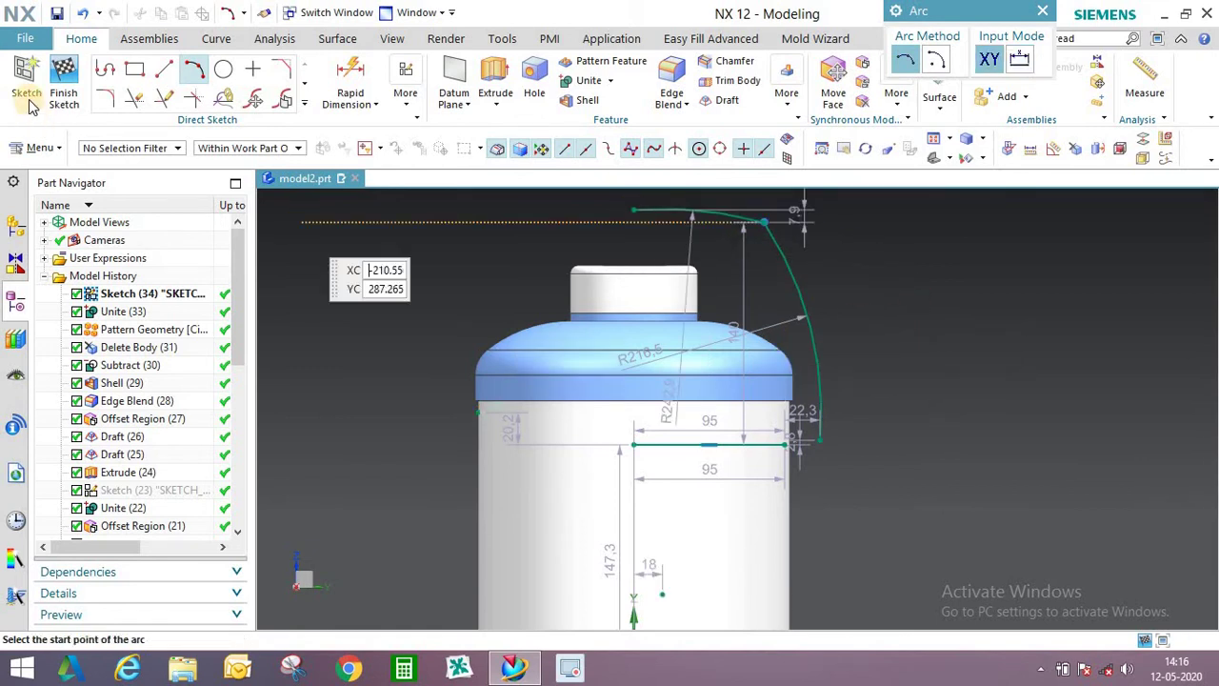
Draw a vertical line 45 mm long downward along the central axis from the horizontal line's inner end.
left_click(164, 72)
left_click(633, 445)
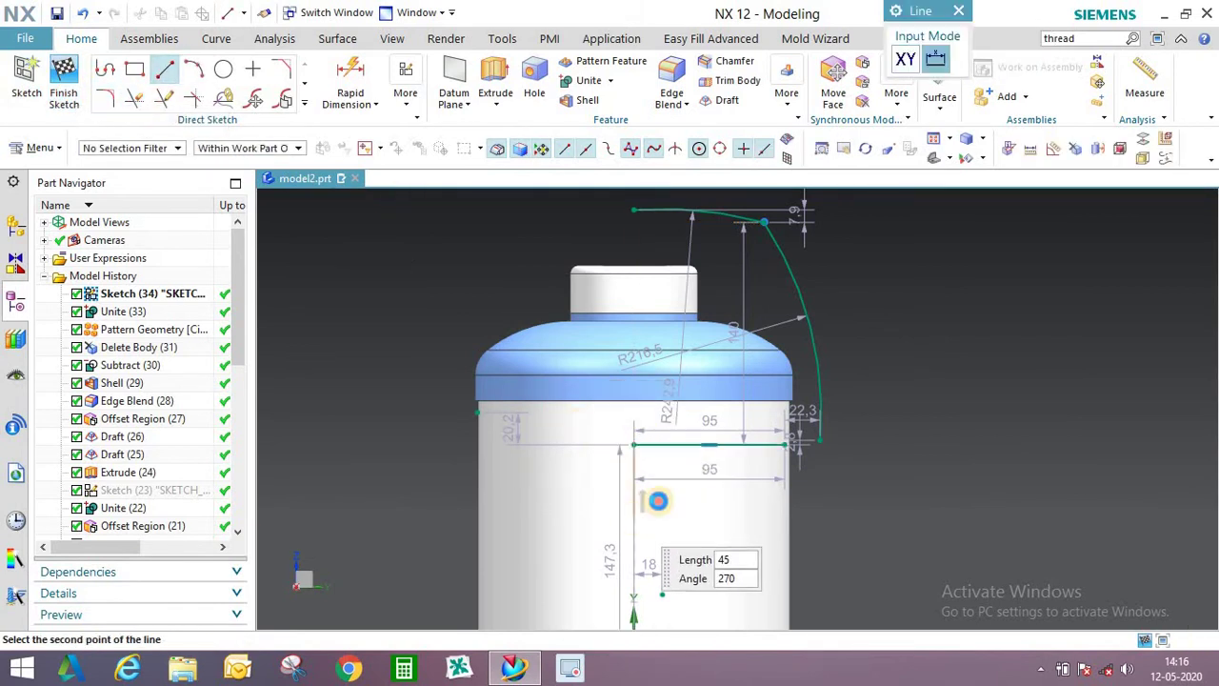
left_click(657, 501)
Start a Mirror Curve in the sketch and select the two connected arcs as the curves to mirror.
left_click(303, 104)
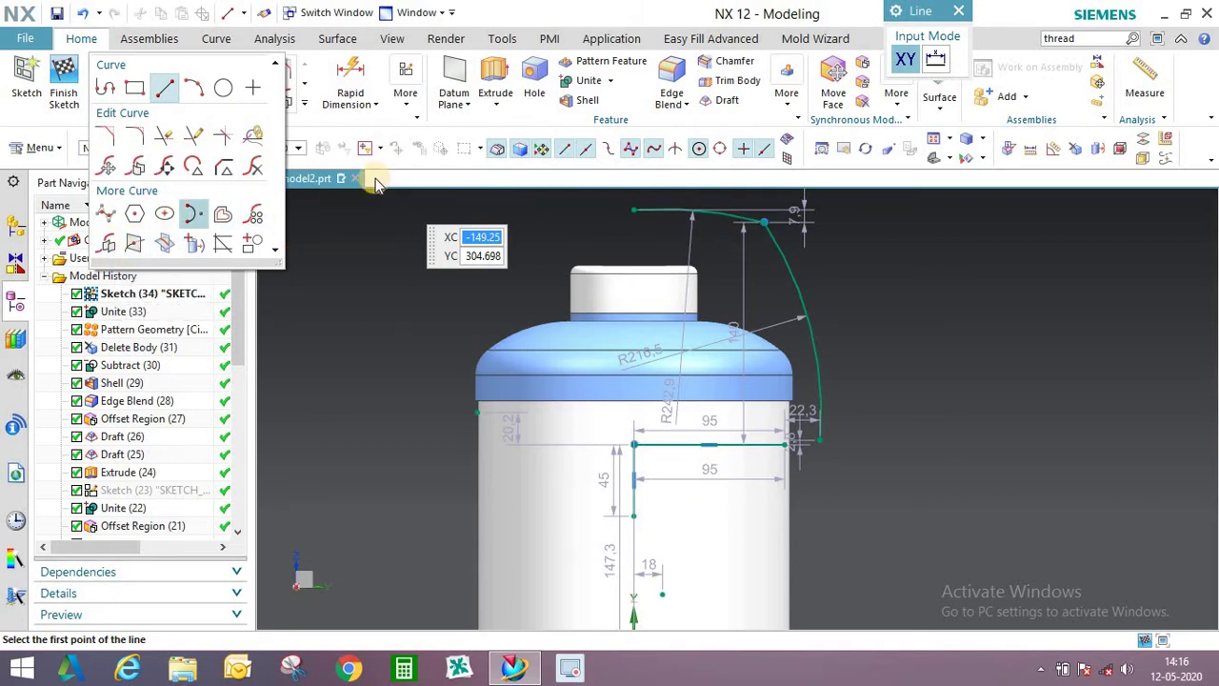
left_click(960, 14)
left_click(305, 104)
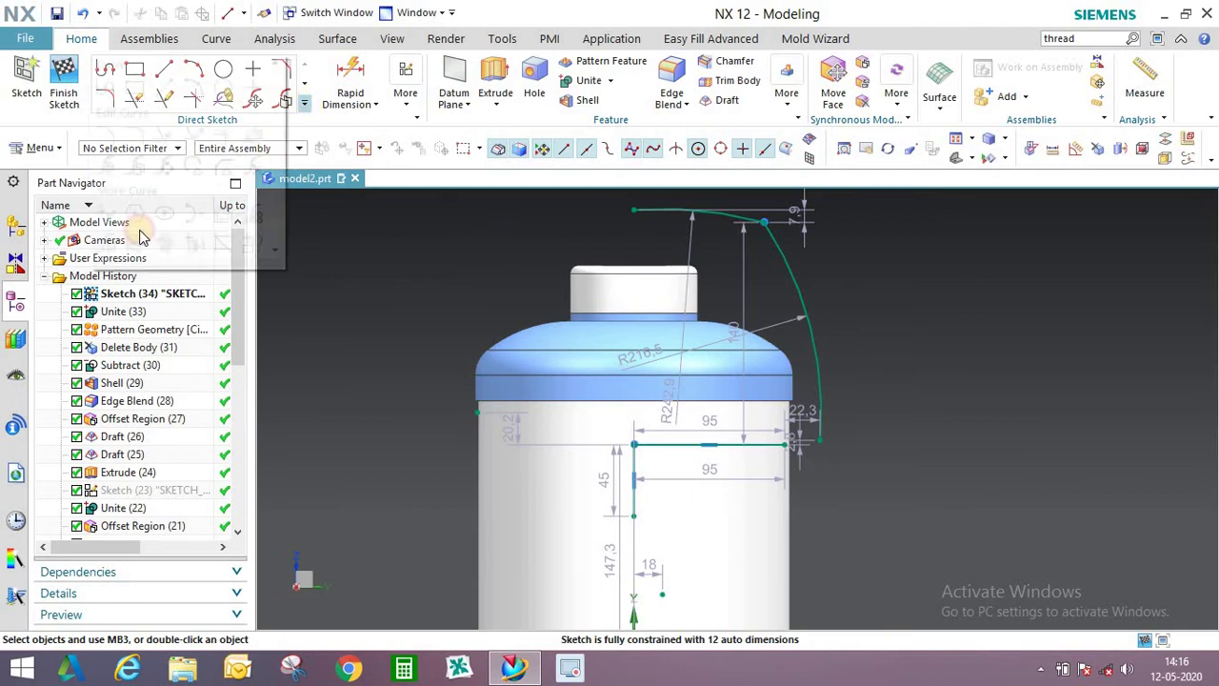
left_click(112, 242)
left_click(582, 150)
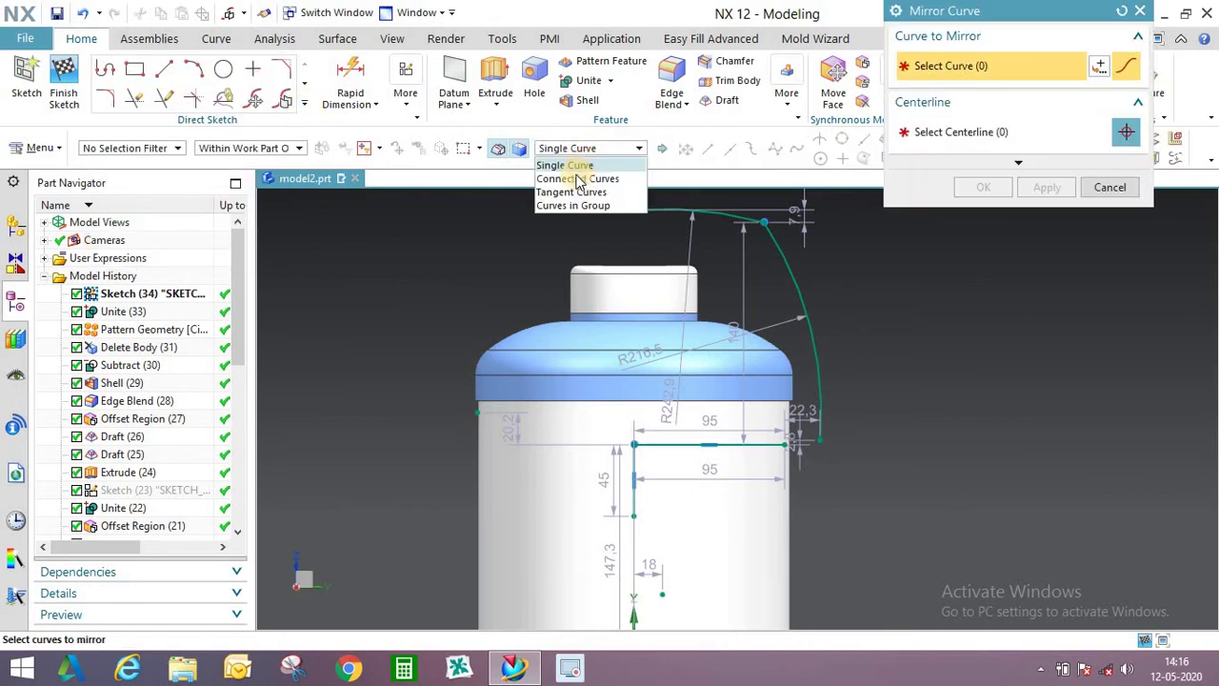
left_click(710, 200)
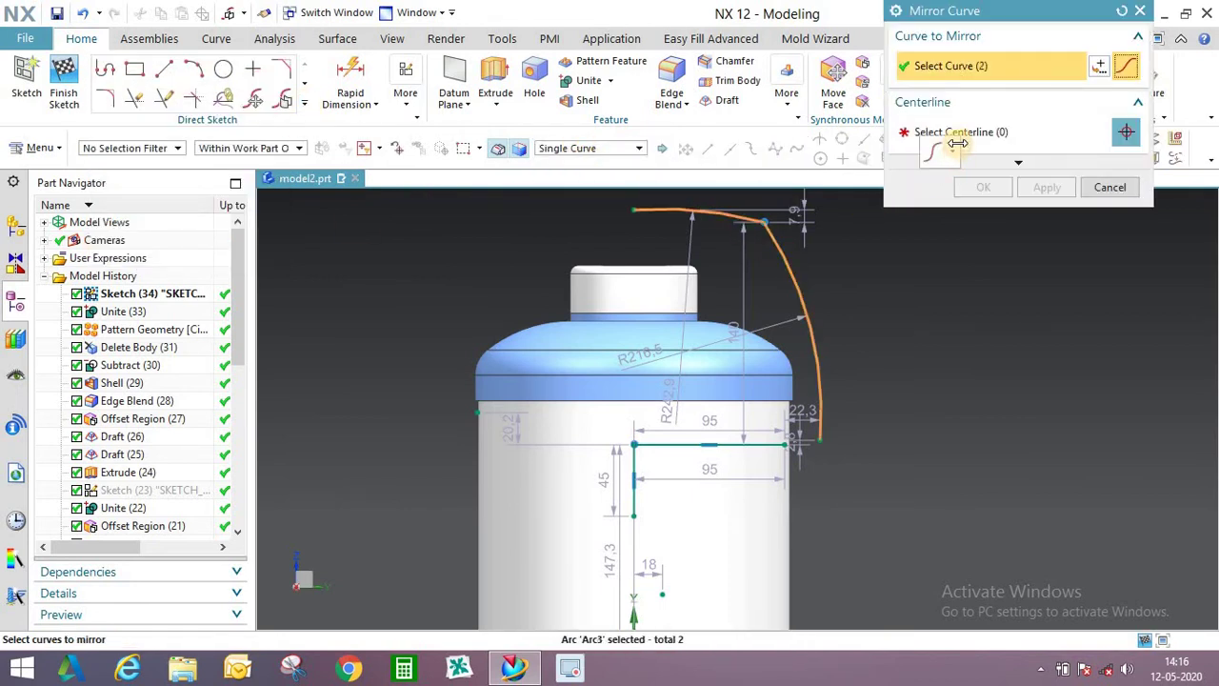
Mirror the top and side handle arcs about the vertical 45 mm line on the container's axis.
left_click(633, 481)
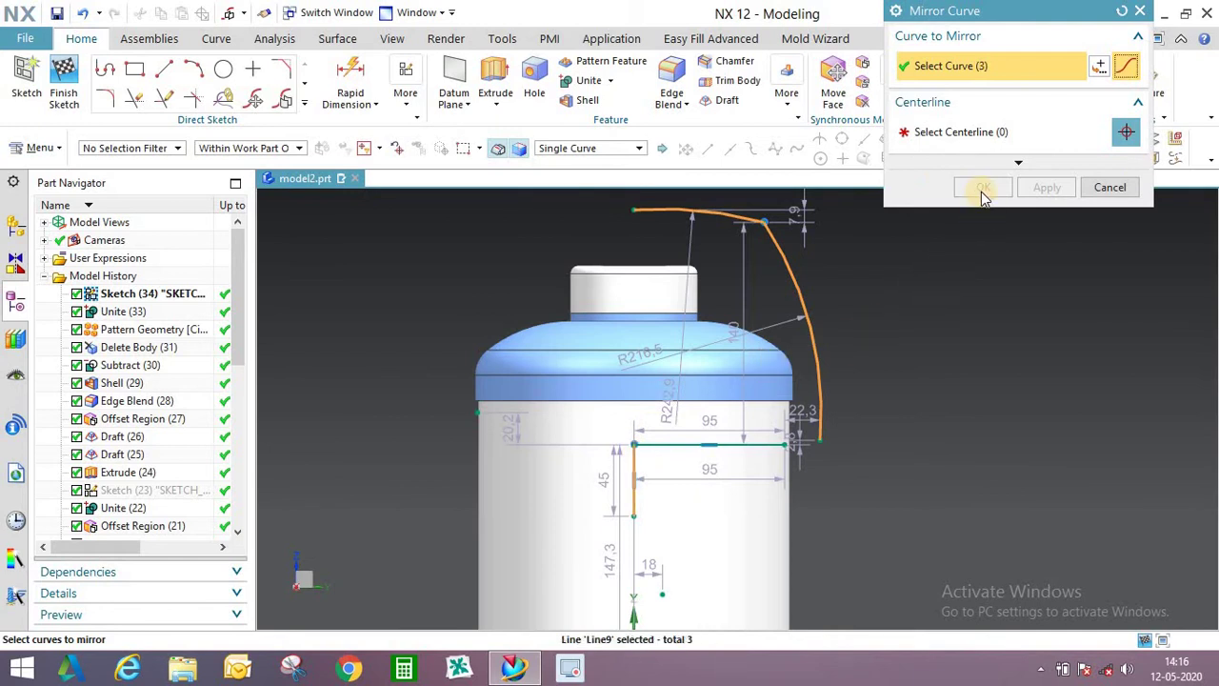
left_click(967, 135)
left_click(946, 65)
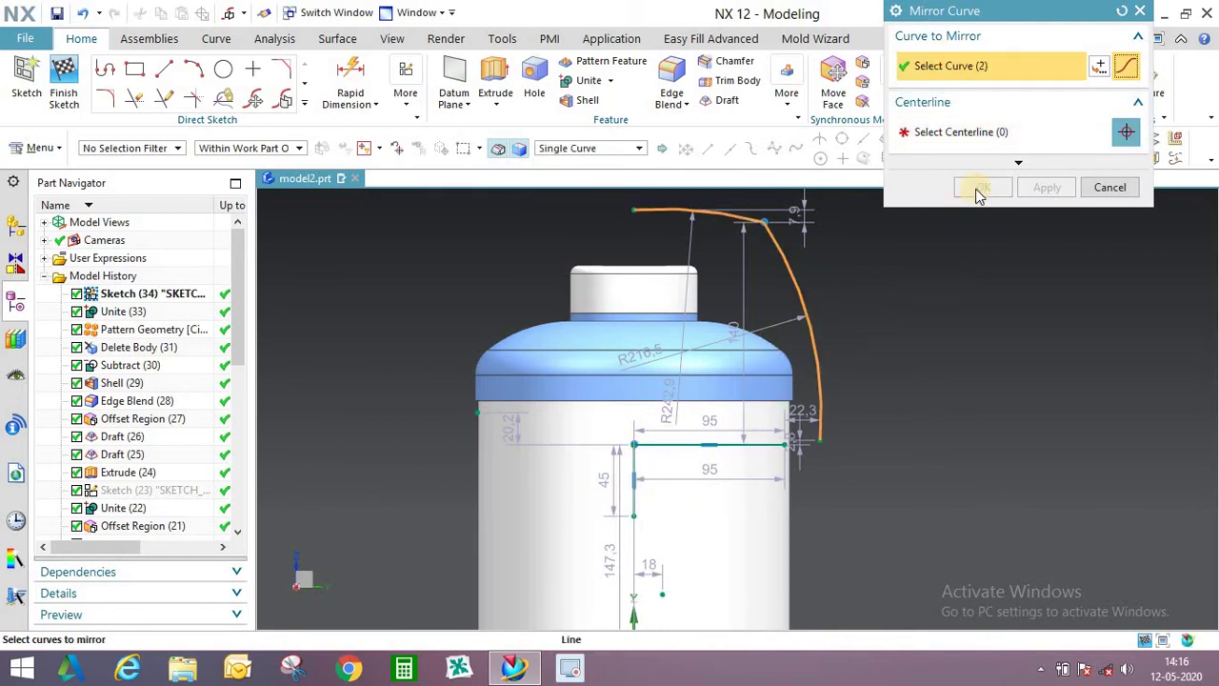
left_click(977, 133)
left_click(636, 503)
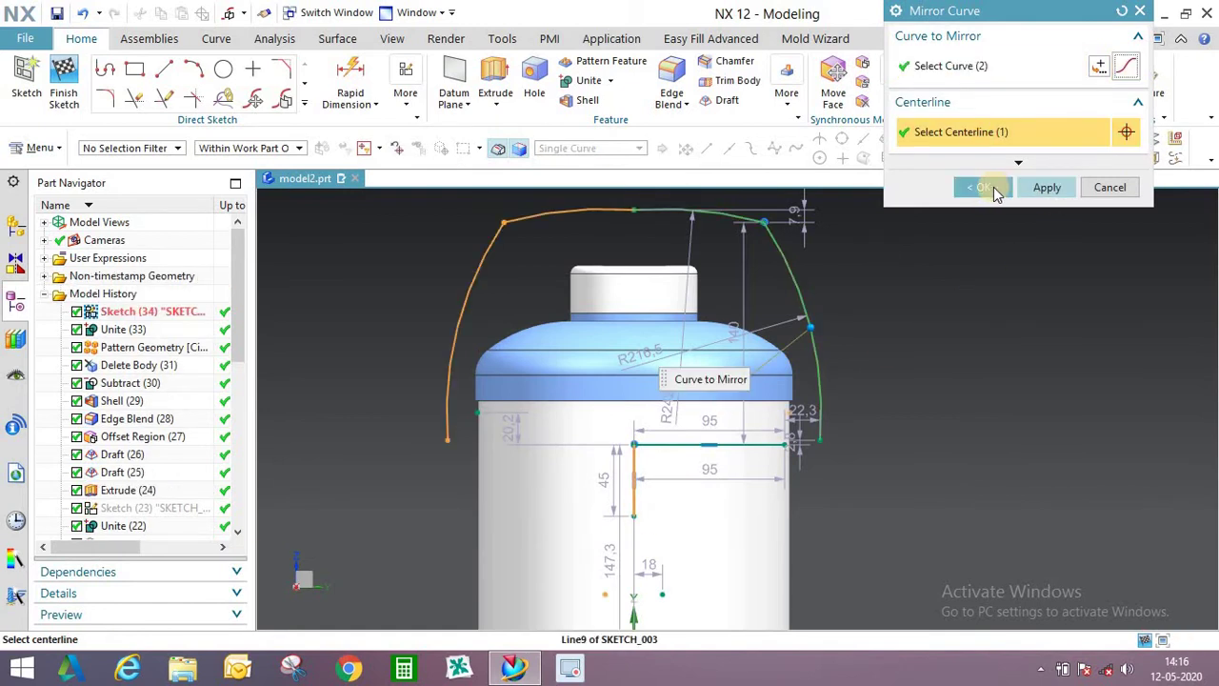
left_click(990, 188)
Delete the two top arcs of the handle sketch, on both sides of the centerline.
scroll(604, 209, "up", 2)
right_click(606, 211)
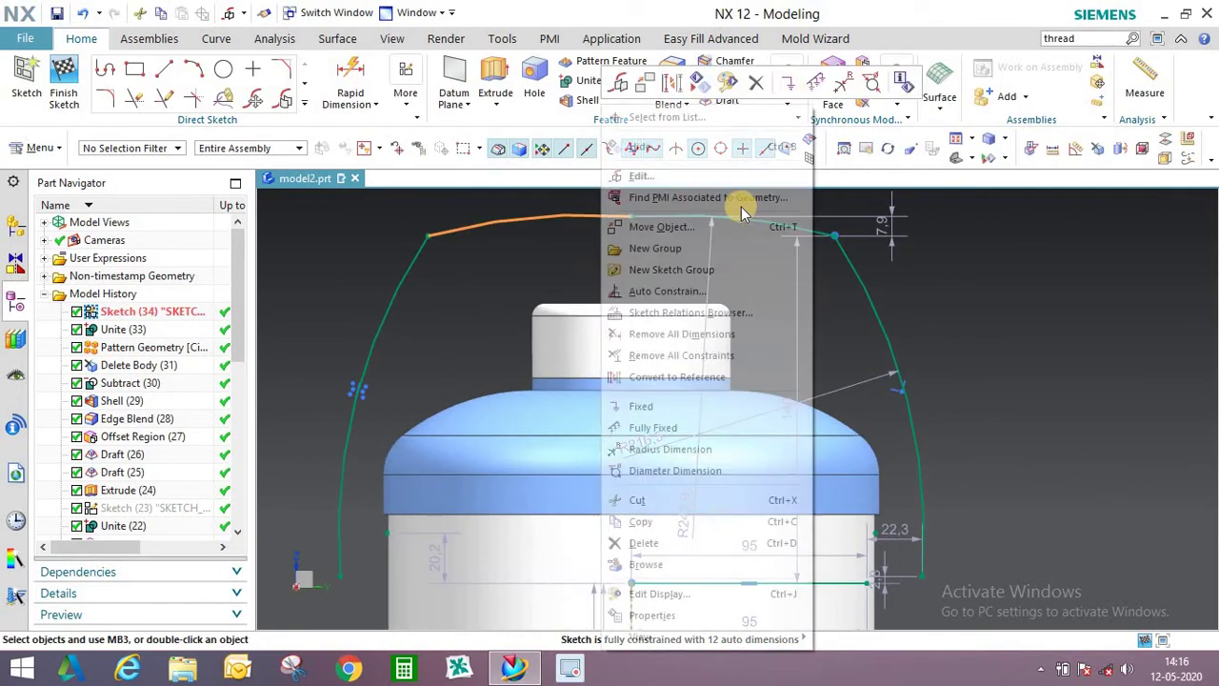
right_click(671, 216)
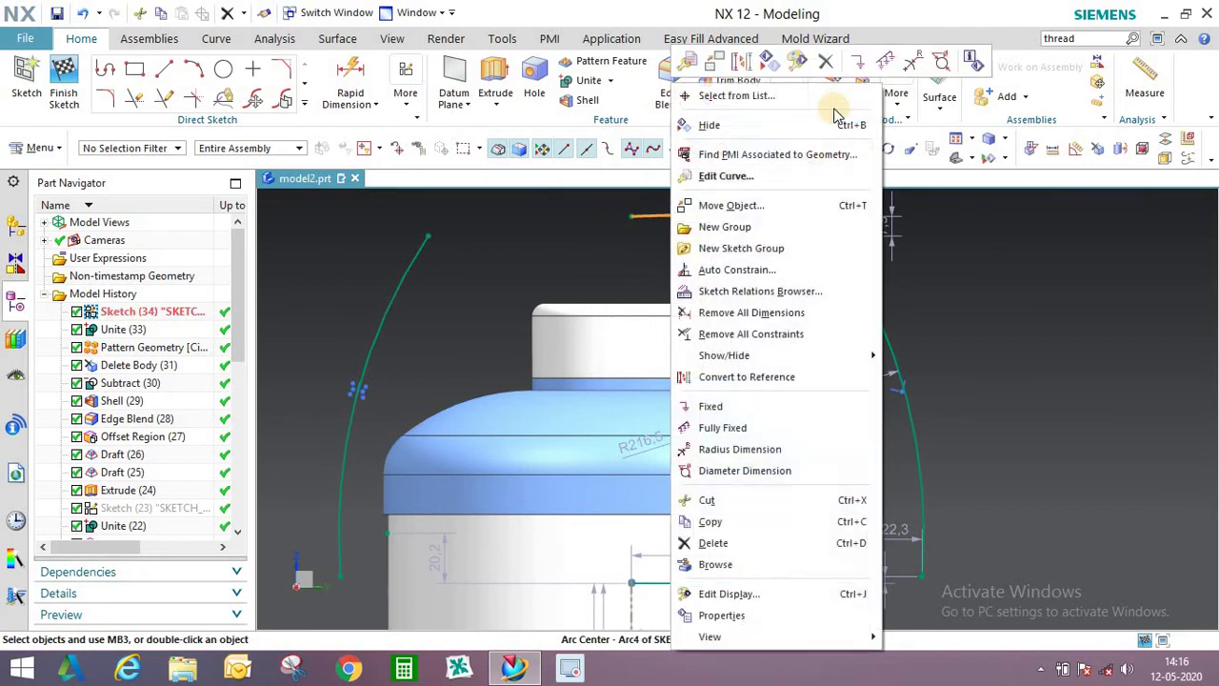
left_click(827, 61)
Sketch a single shallow three-point arc joining the upper ends of the two side arcs, and finish the sketch.
scroll(489, 363, "down", 2)
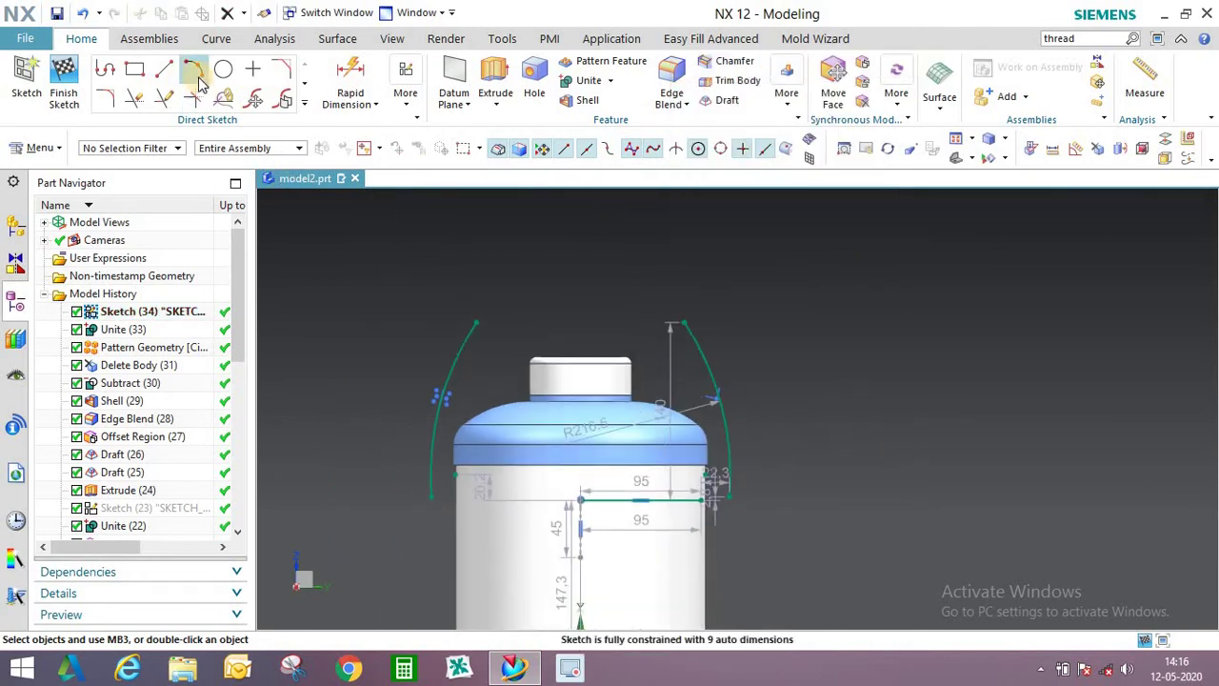
left_click(193, 69)
left_click(484, 322)
left_click(684, 322)
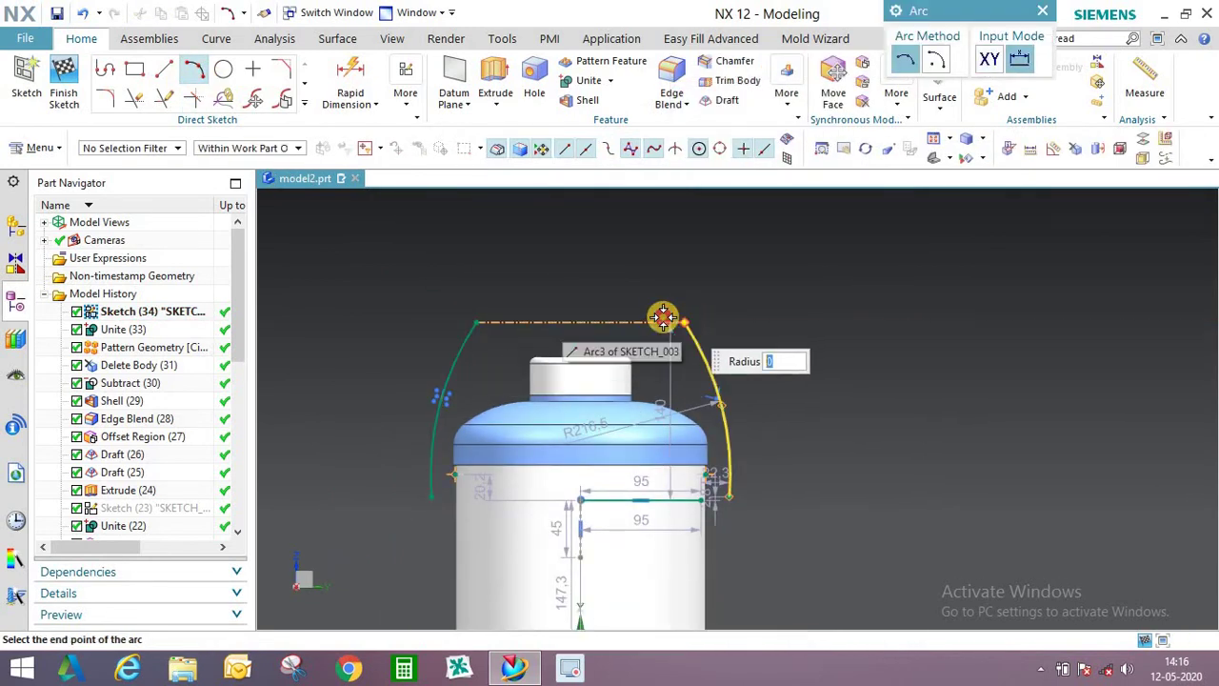
left_click(794, 318)
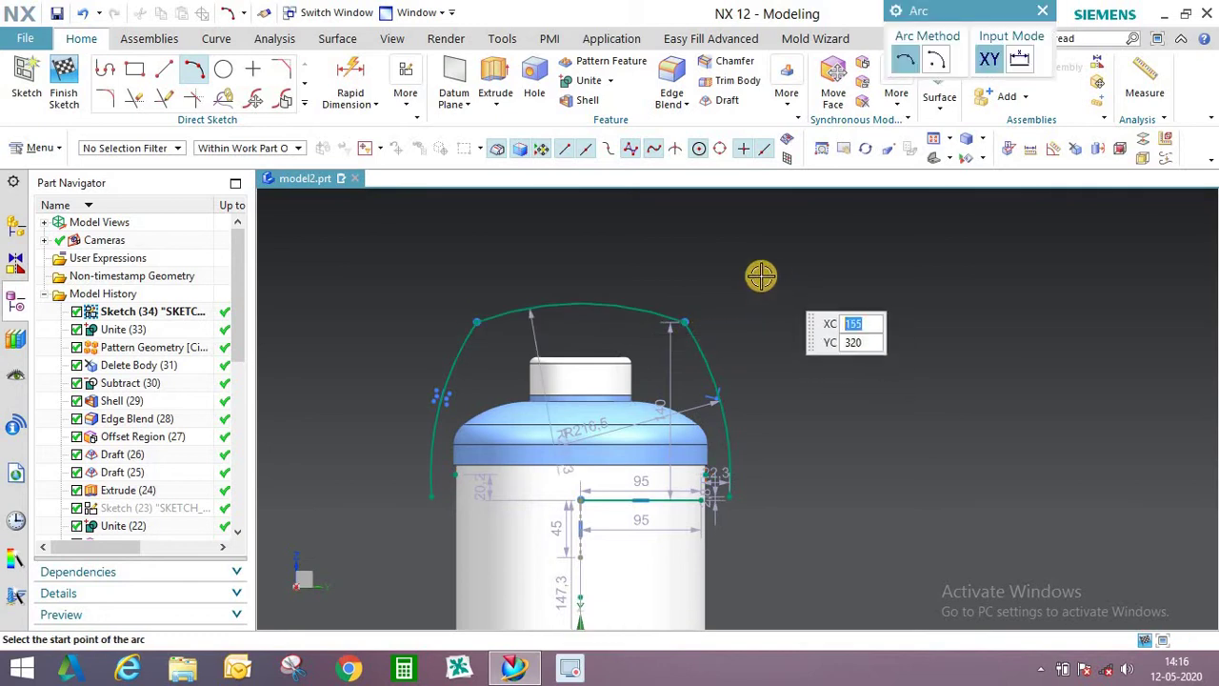
left_click(64, 85)
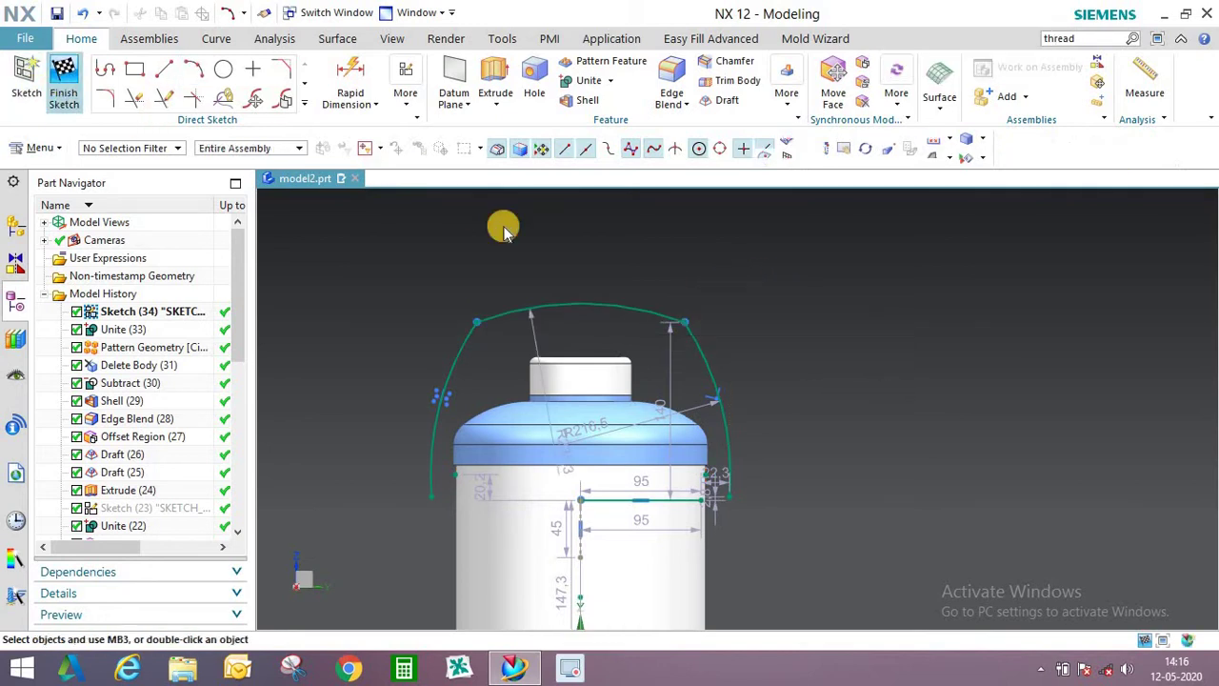
Examine the handle curve and its two upper corners against the container from several sides.
mouse_move(501, 223)
middle_mouse_down()
mouse_move(628, 272)
mouse_move(603, 312)
mouse_move(612, 291)
mouse_move(661, 299)
mouse_move(686, 272)
mouse_move(724, 276)
mouse_move(714, 280)
middle_mouse_up()
scroll(688, 349, "down", 2)
scroll(642, 329, "up", 3)
scroll(624, 305, "down", 2)
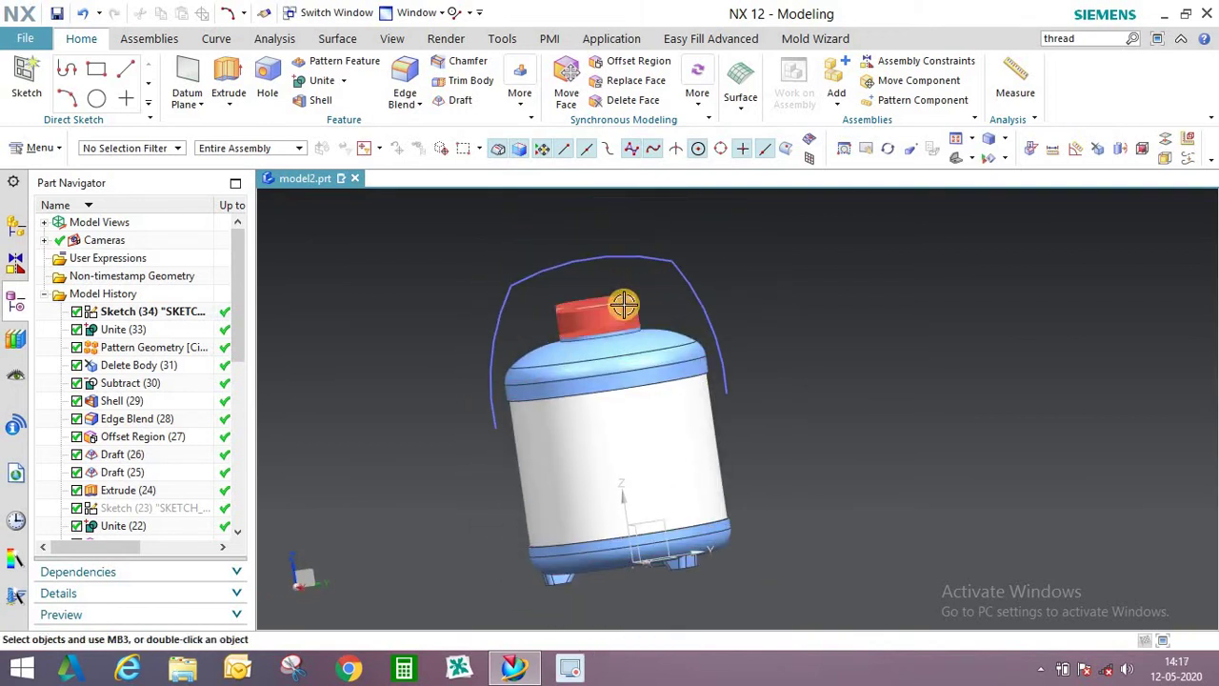
mouse_move(614, 305)
middle_mouse_down()
mouse_move(577, 319)
mouse_move(625, 315)
middle_mouse_up()
scroll(720, 279, "up", 2)
middle_click_drag(707, 275, 642, 280)
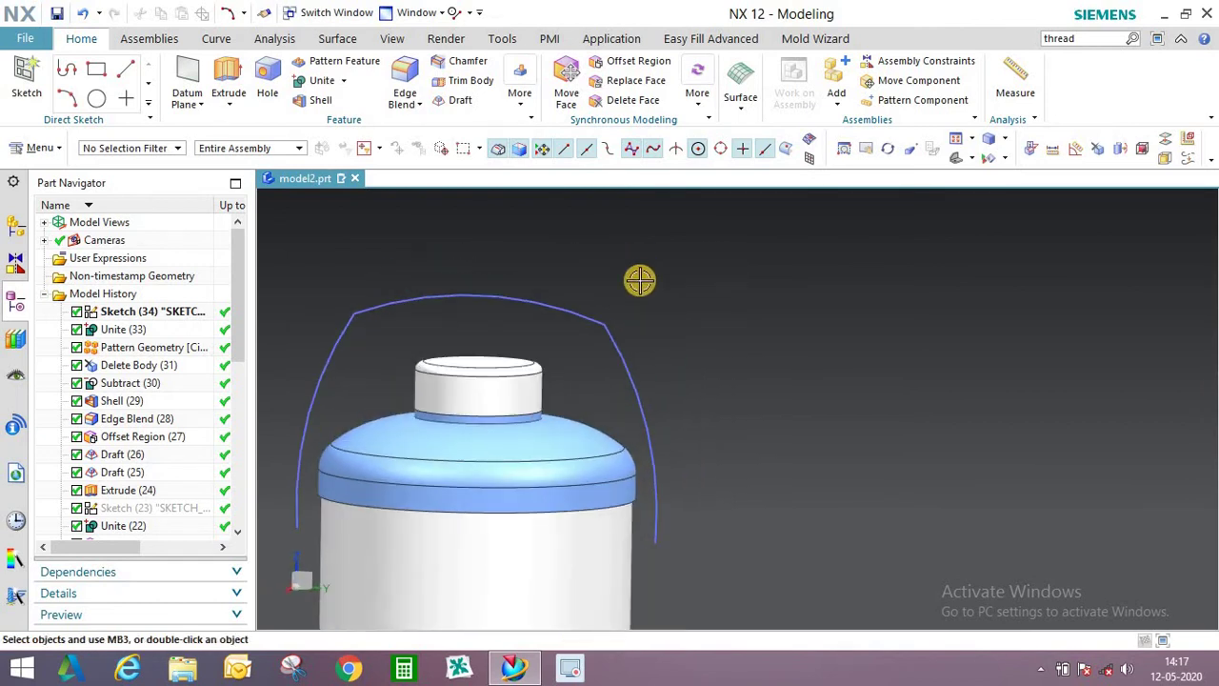
Reopen the handle sketch, fillet both upper corners with a 50 mm radius, and finish the sketch.
double_click(587, 299)
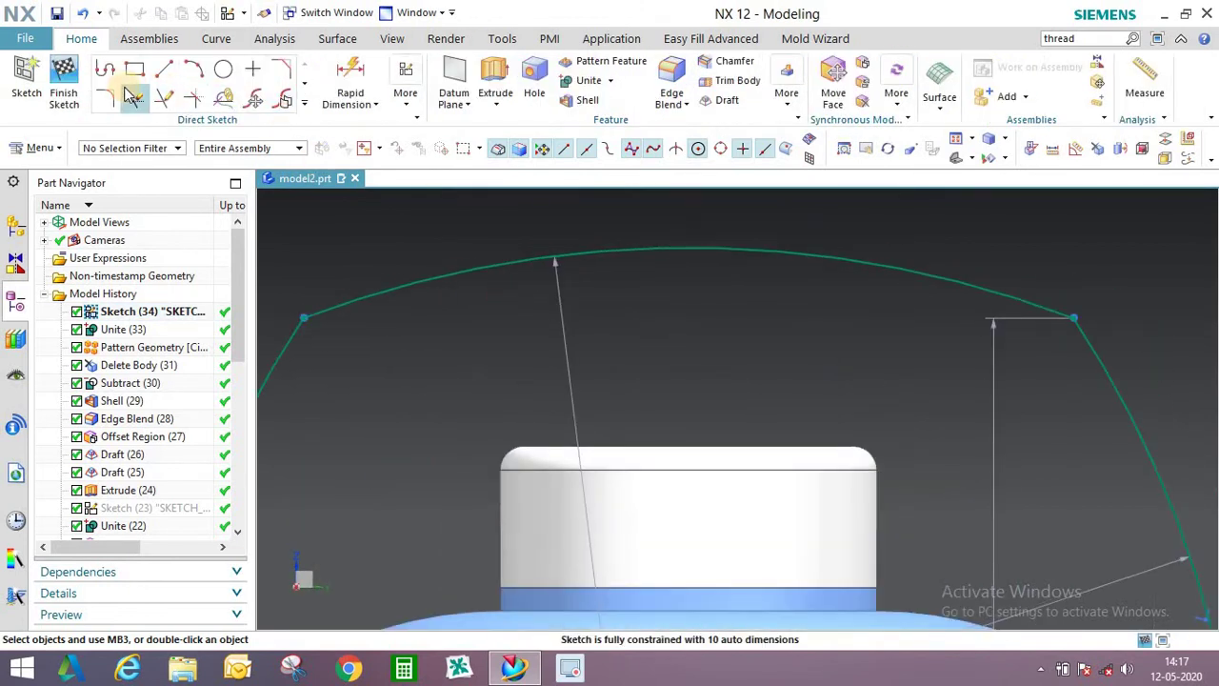
left_click(105, 98)
scroll(387, 280, "down", 2)
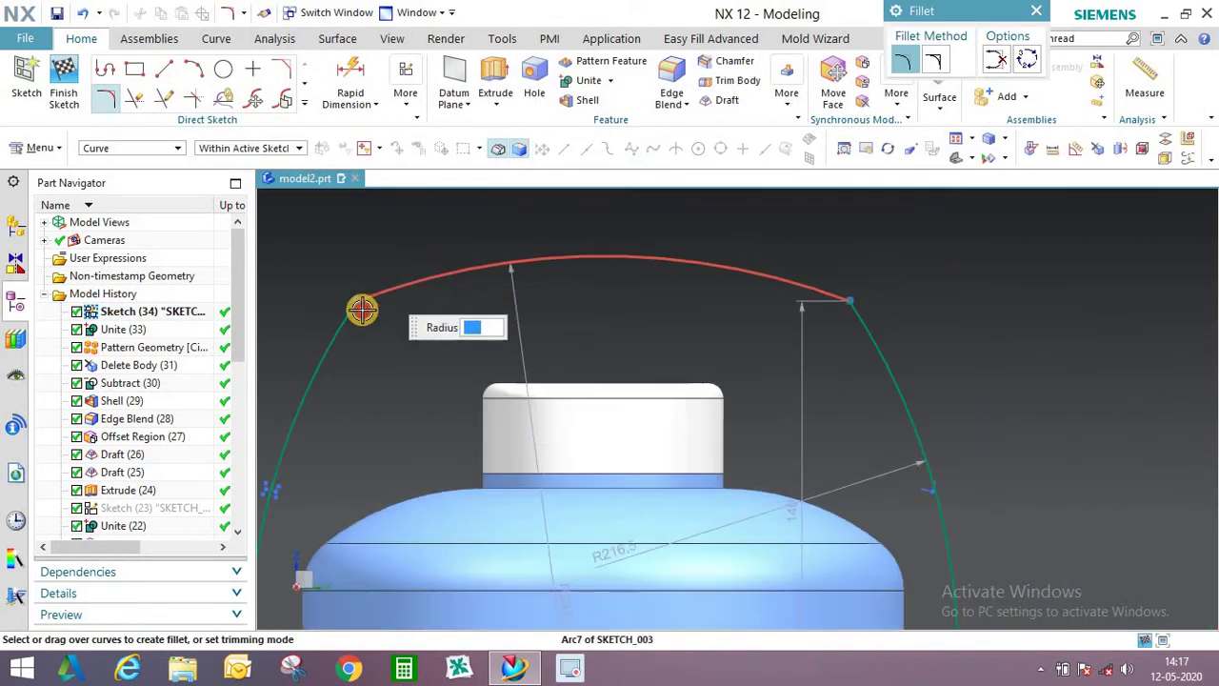
left_click(360, 313)
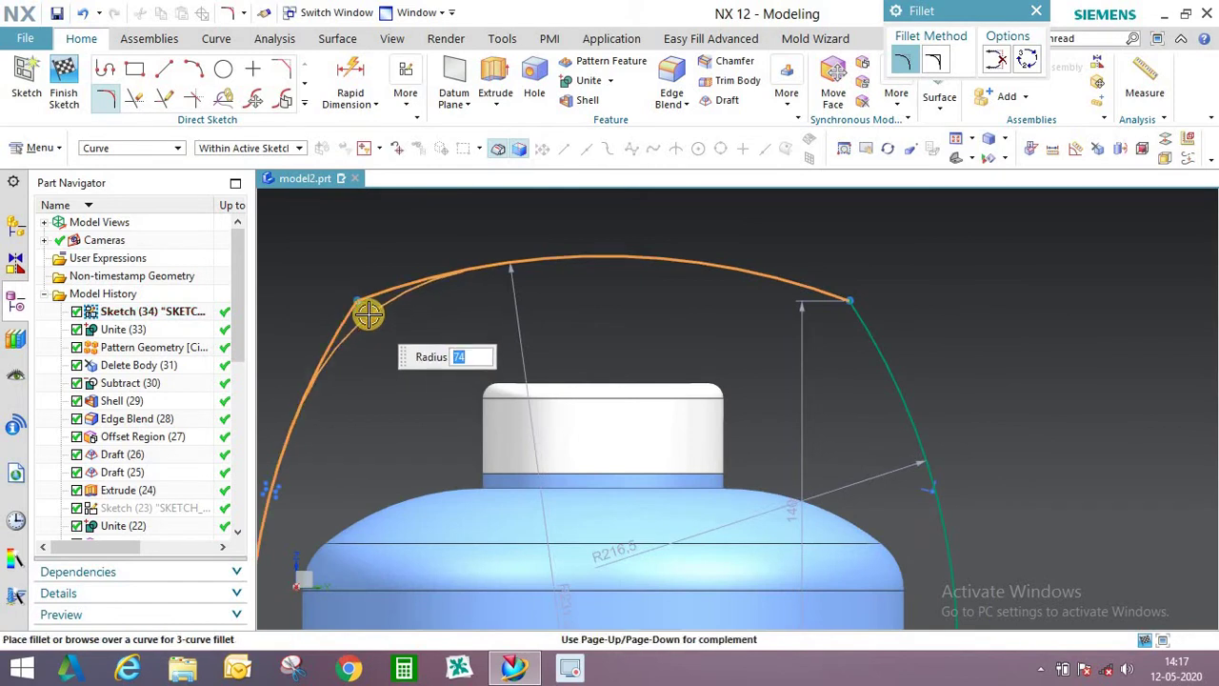
type("50")
left_click(367, 315)
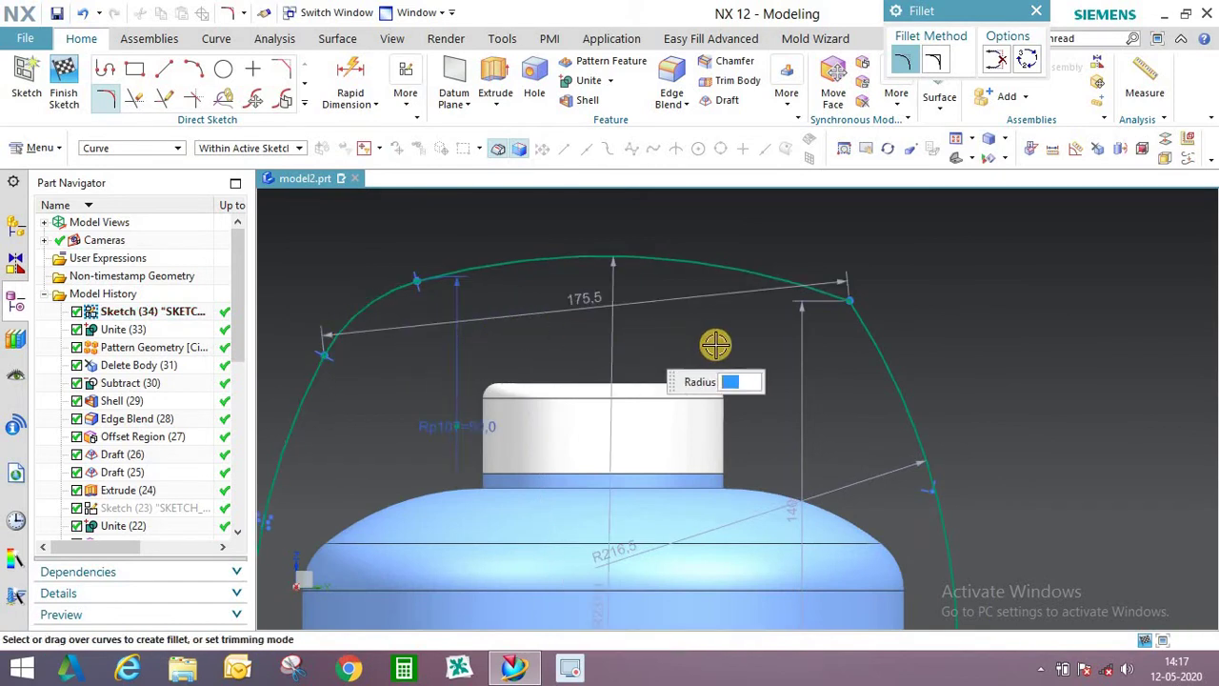
type("50")
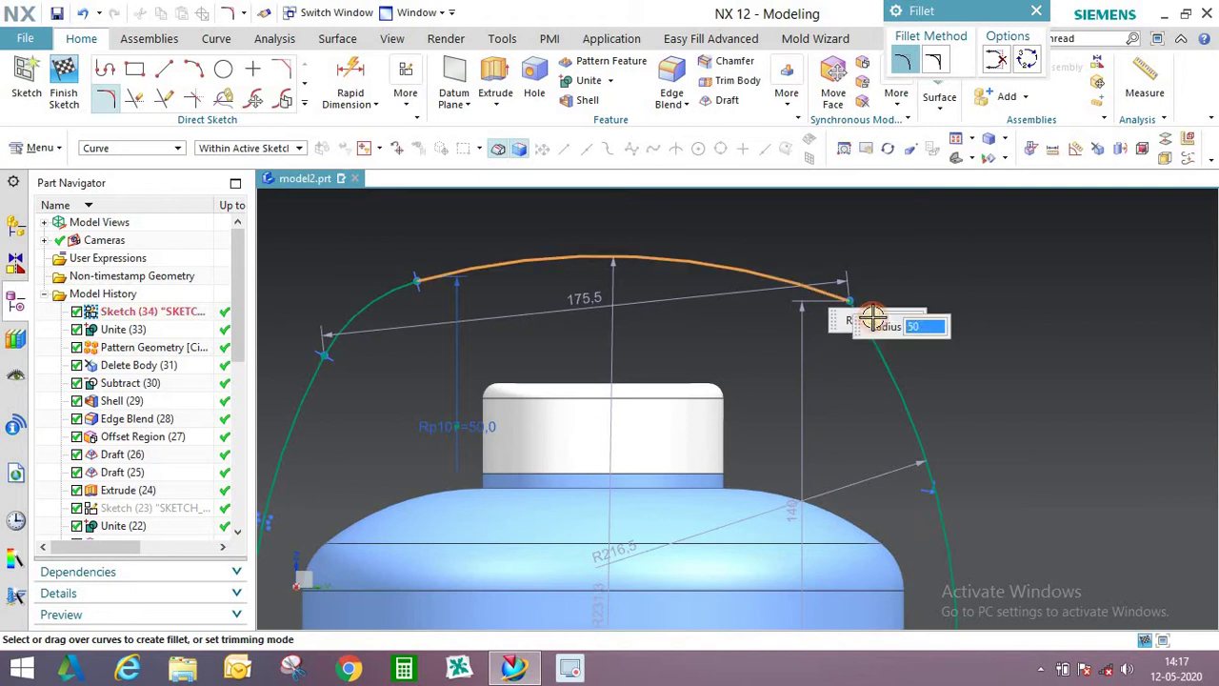
left_click(792, 280)
scroll(708, 258, "down", 4)
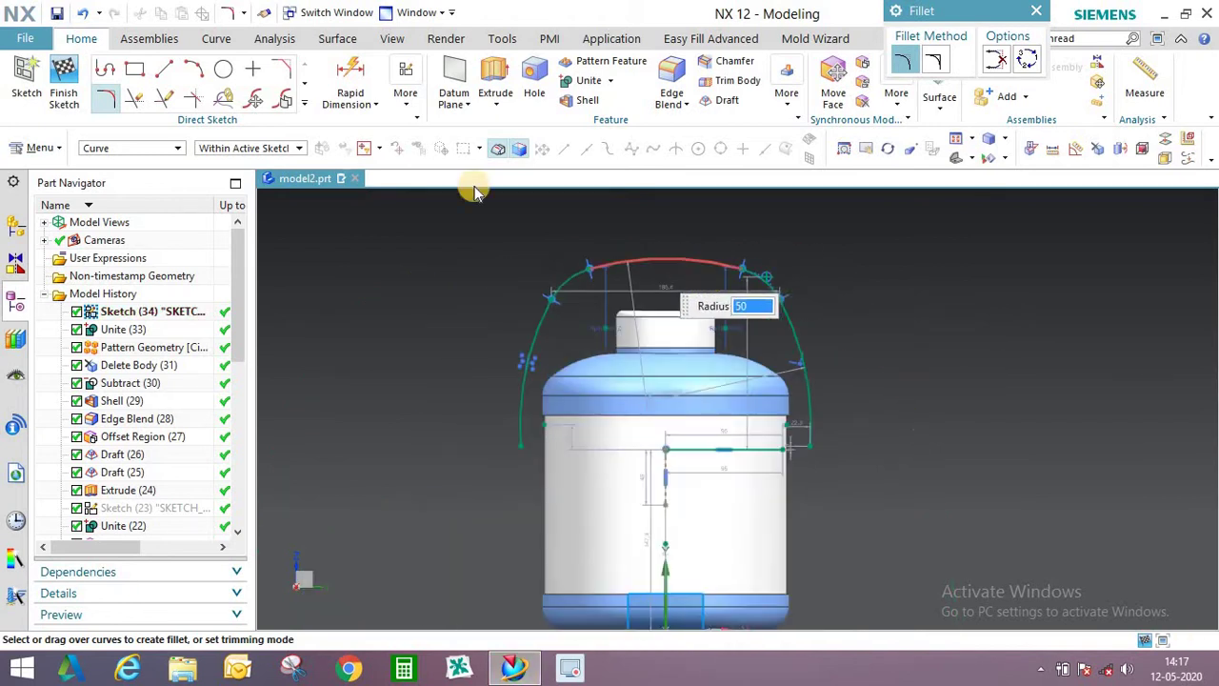
left_click(64, 86)
mouse_move(616, 294)
middle_mouse_down()
mouse_move(645, 324)
mouse_move(579, 345)
mouse_move(565, 332)
mouse_move(489, 331)
middle_mouse_up()
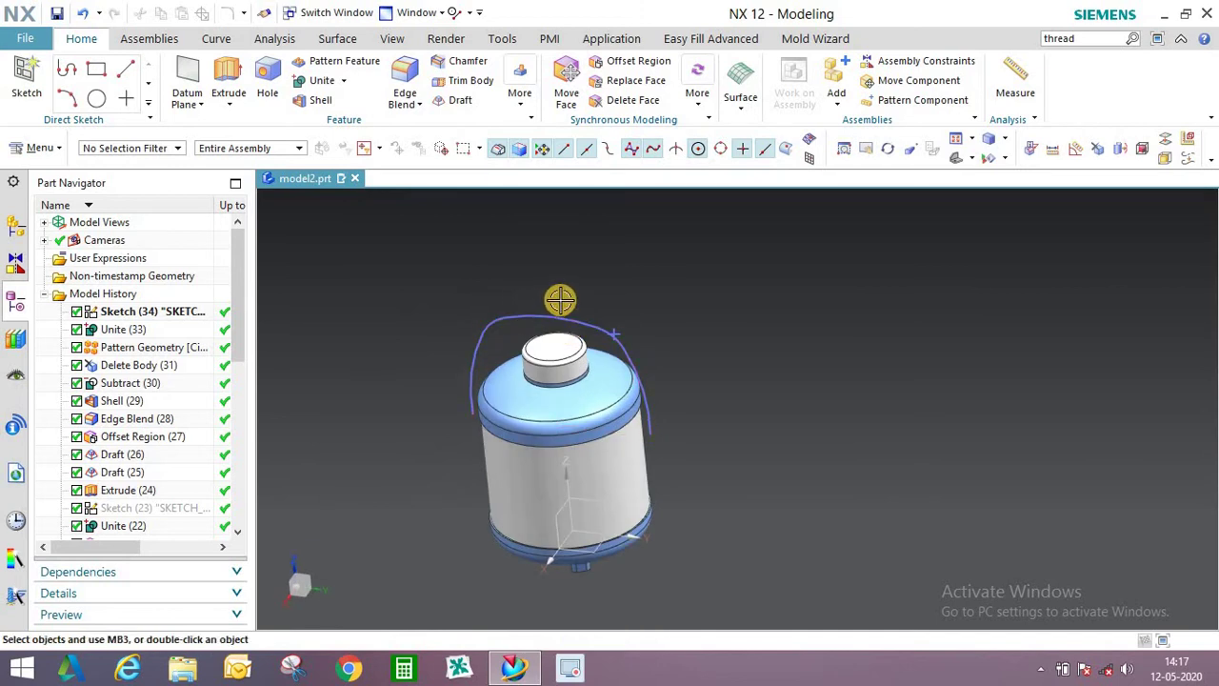
middle_click_drag(595, 328, 581, 286)
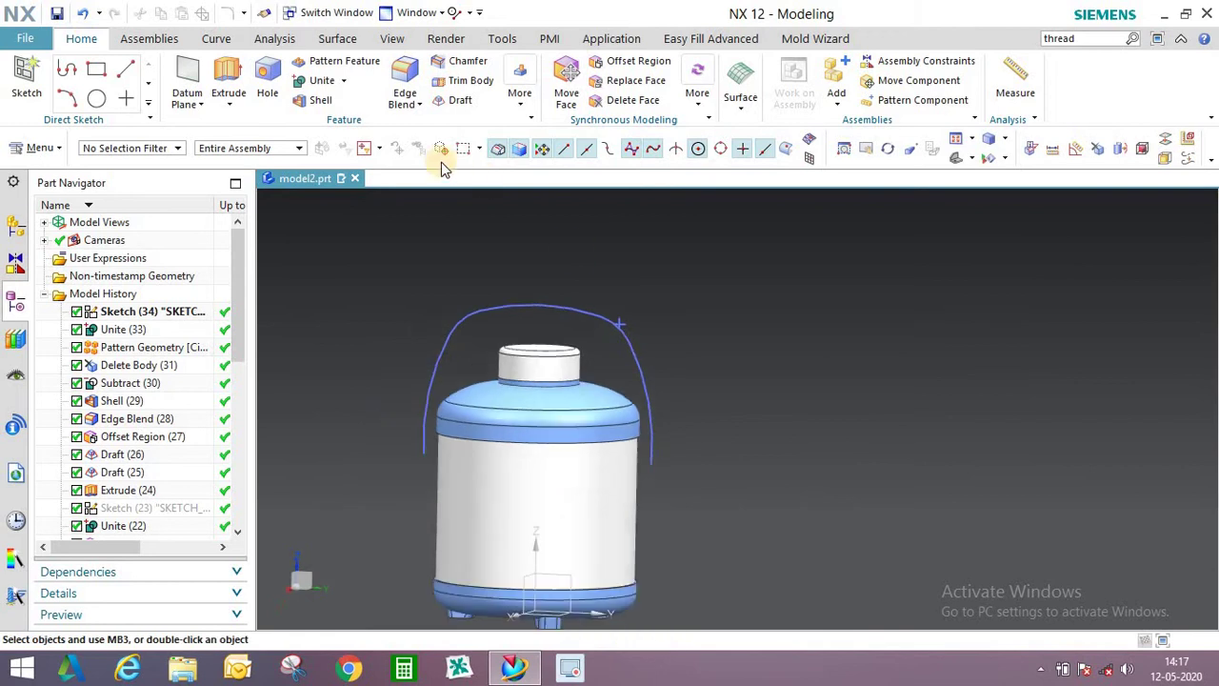
left_click(522, 95)
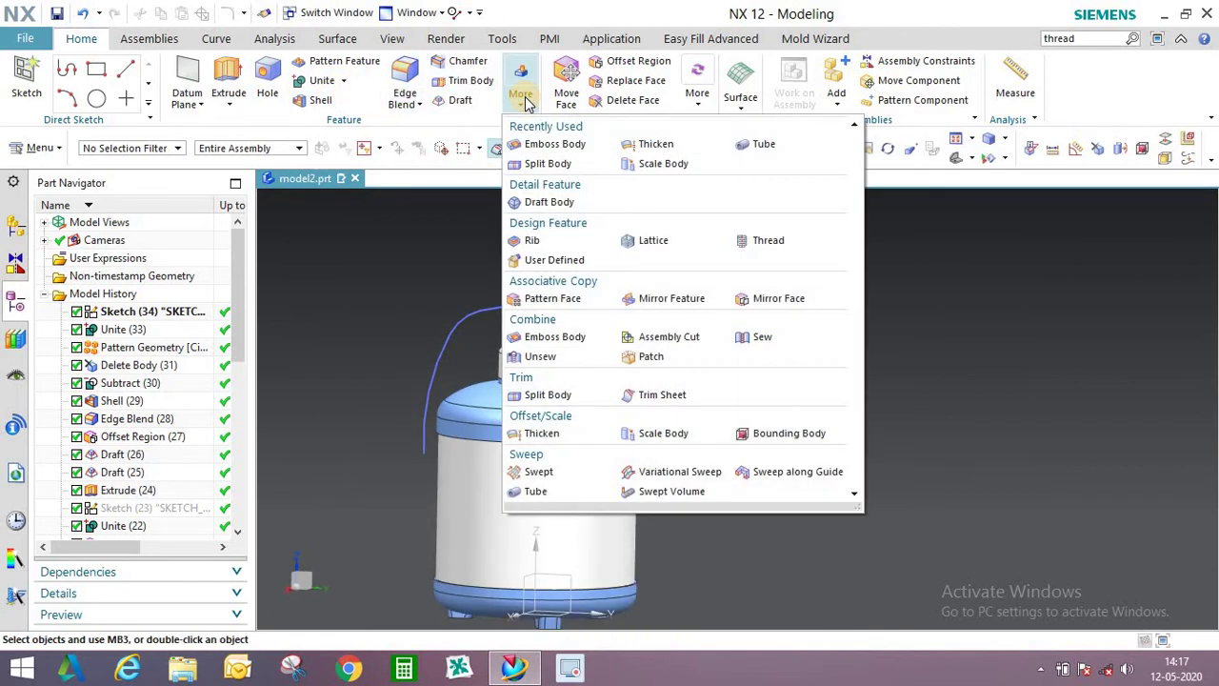
left_click(543, 490)
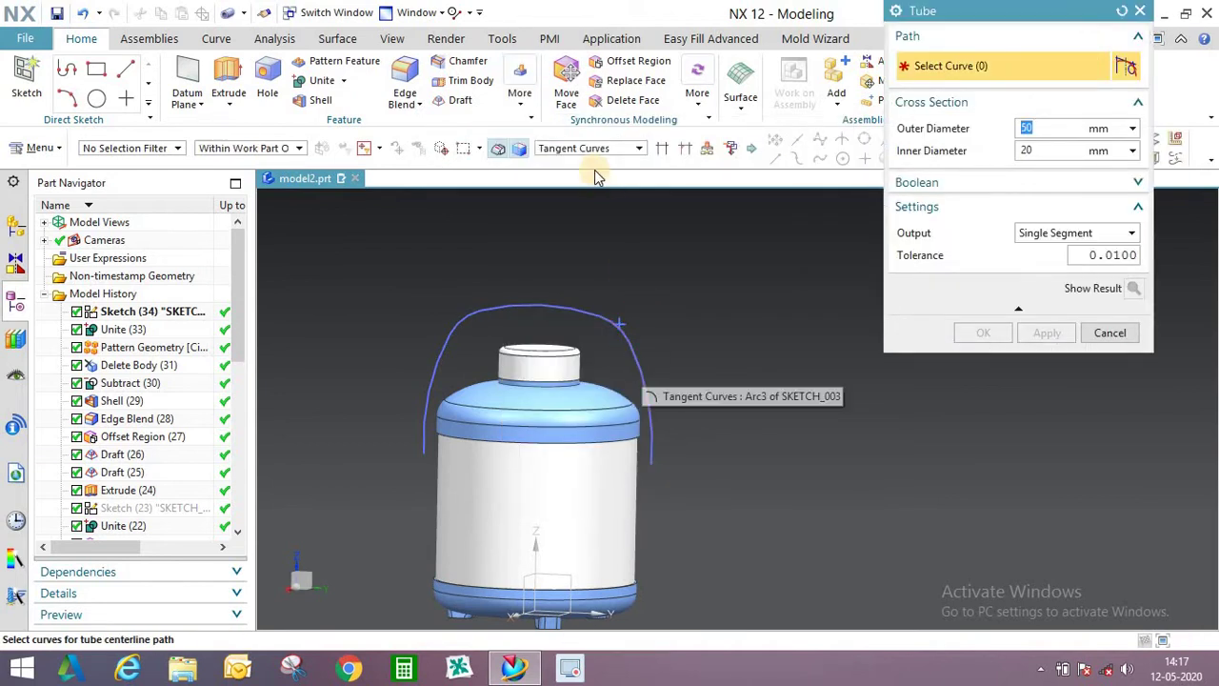
left_click(639, 365)
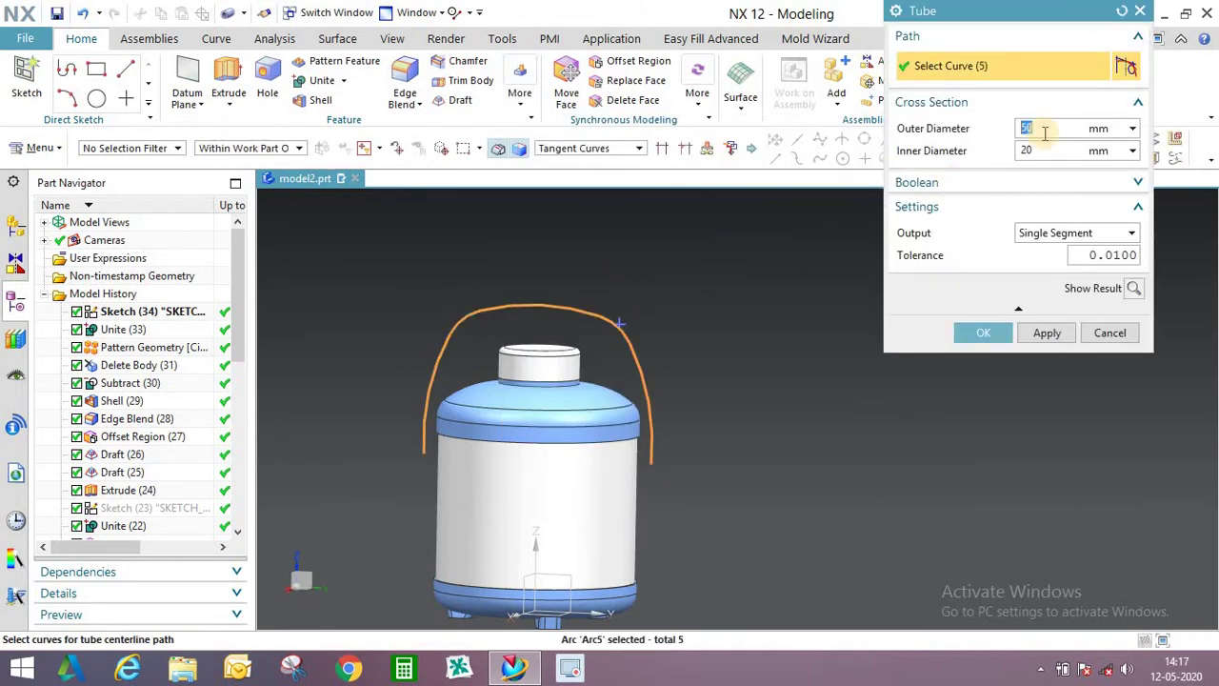
type("0")
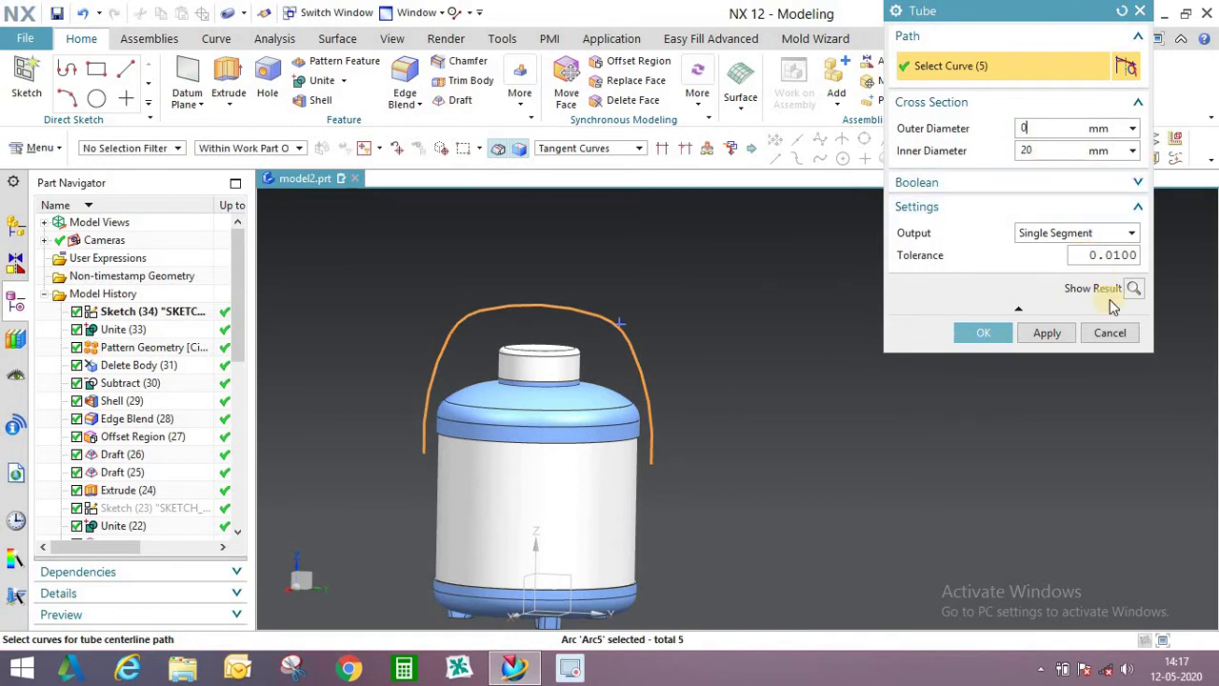
left_click(1137, 288)
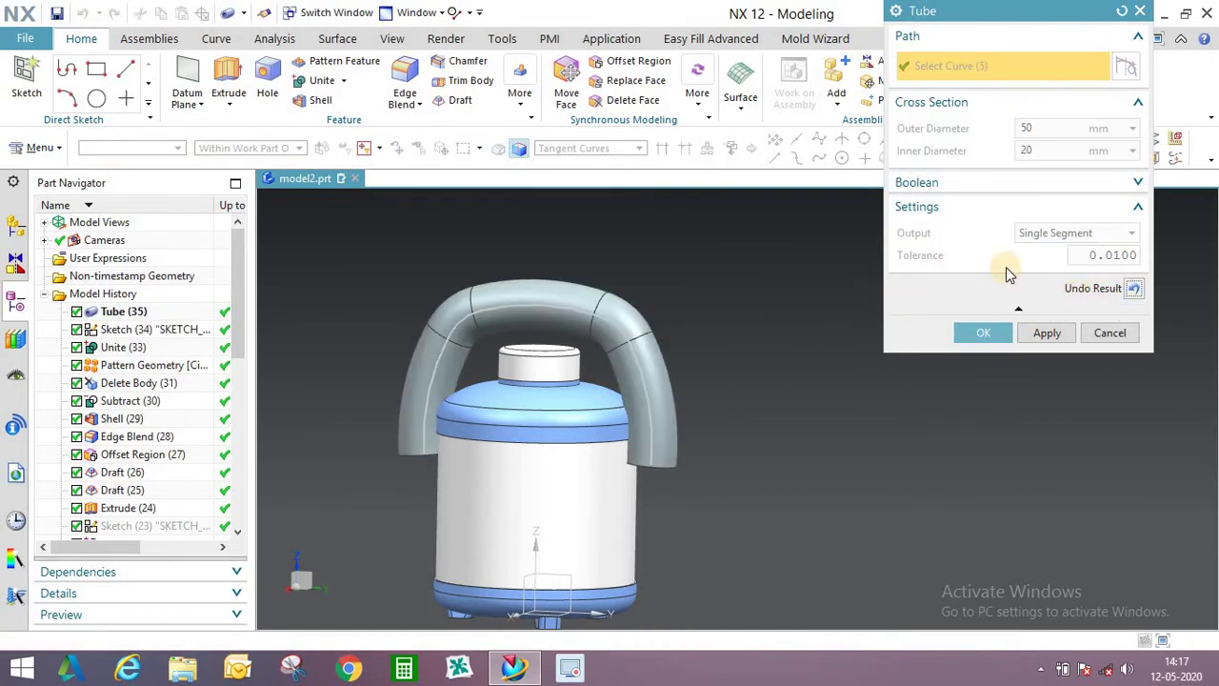
left_click(1136, 291)
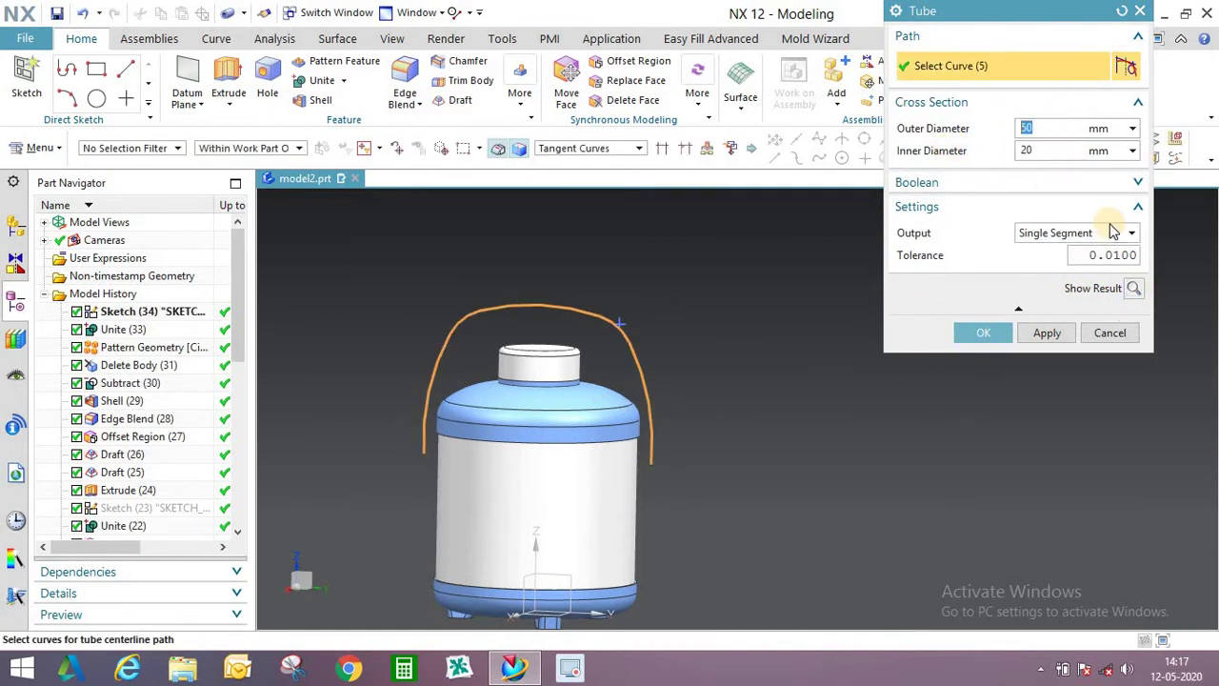
left_click(1137, 287)
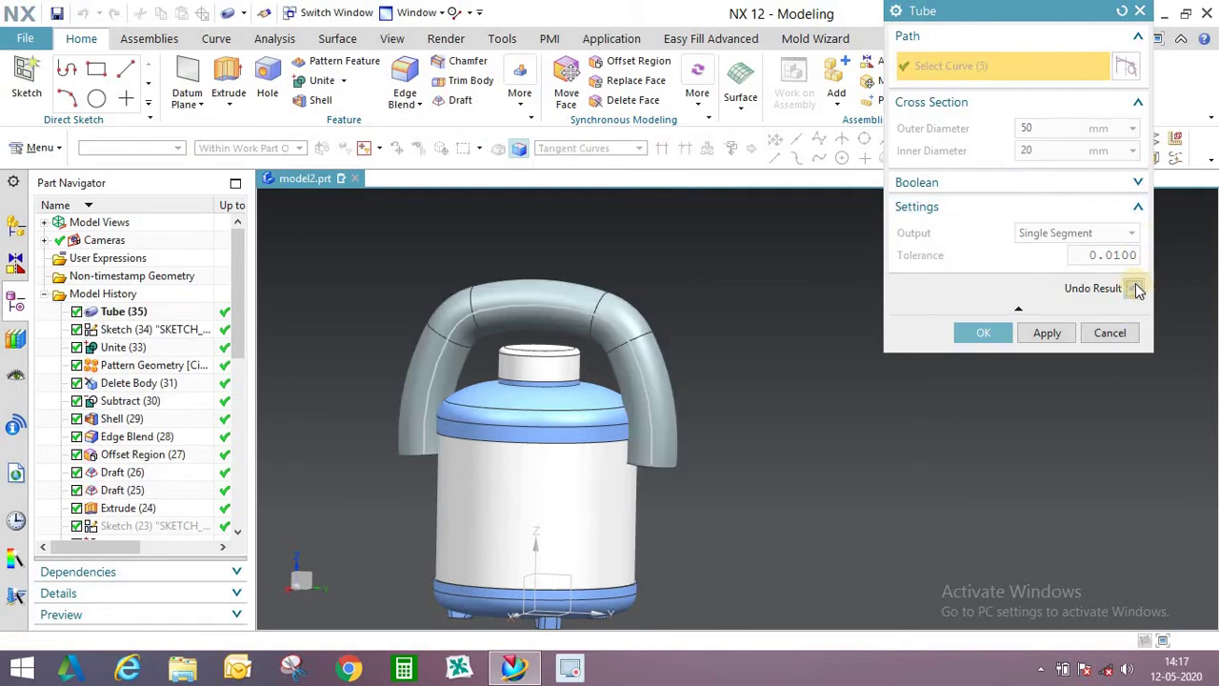
left_click(1138, 287)
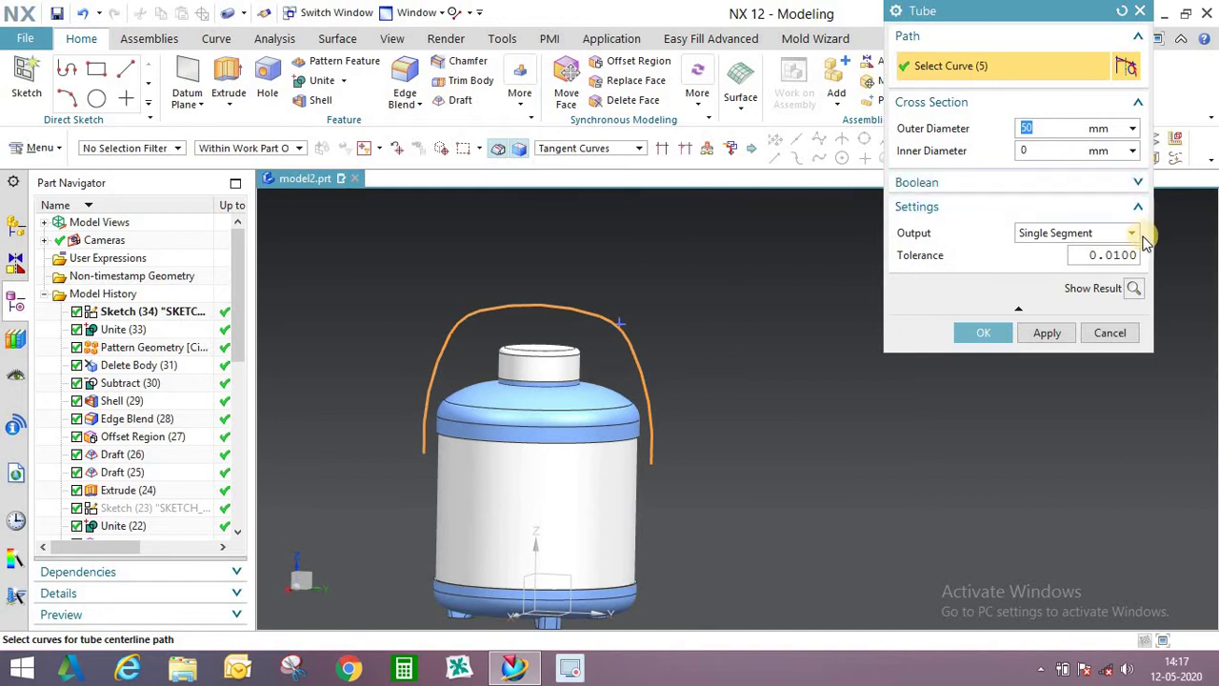
left_click(1139, 293)
middle_click_drag(621, 340, 787, 315)
middle_click_drag(611, 344, 646, 314)
left_click(1110, 333)
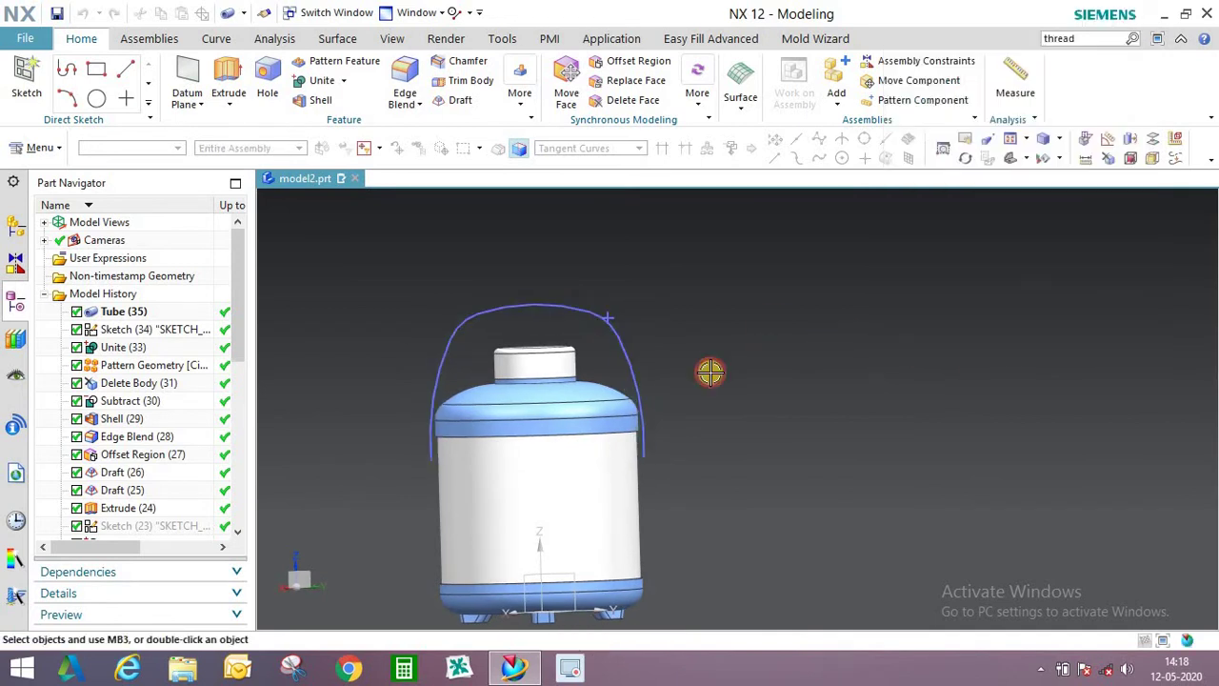
Create a Point and Direction datum plane through one end of the handle curve, with its normal tangent to the curve.
scroll(686, 428, "down", 3)
mouse_move(675, 421)
middle_mouse_down()
mouse_move(656, 383)
mouse_move(673, 352)
mouse_move(661, 391)
mouse_move(661, 365)
mouse_move(604, 345)
mouse_move(642, 340)
mouse_move(651, 356)
middle_mouse_up()
scroll(651, 356, "up", 2)
middle_click_drag(560, 256, 610, 238)
left_click(205, 106)
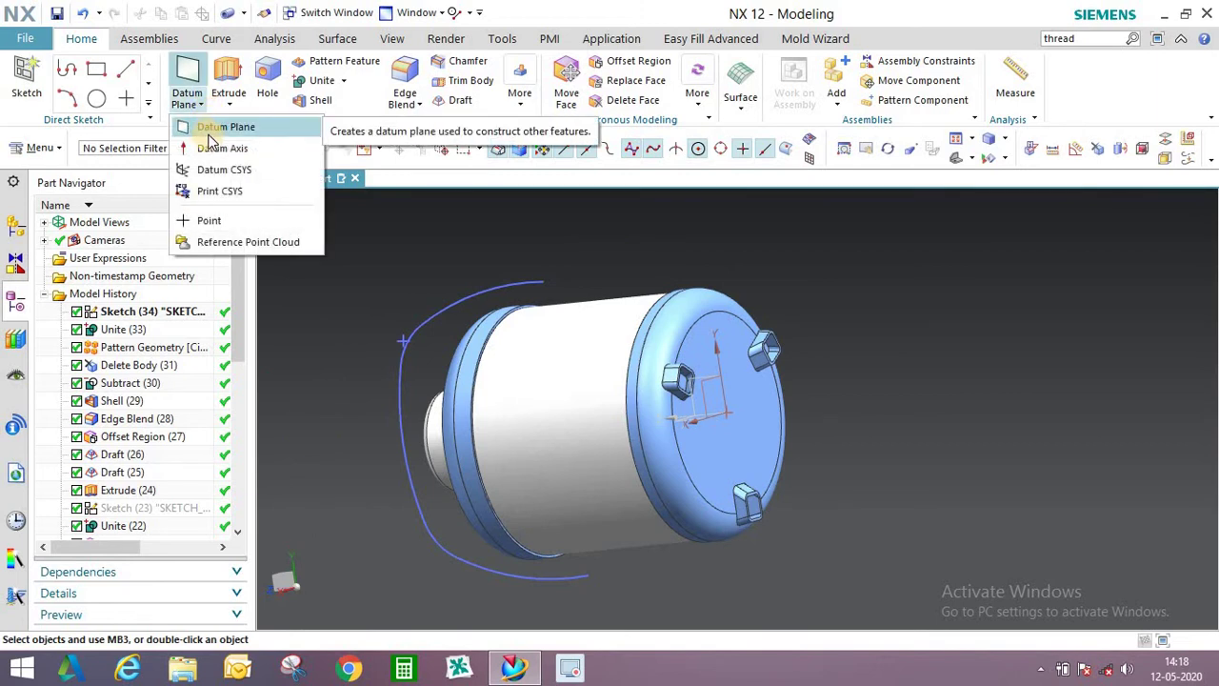
left_click(211, 127)
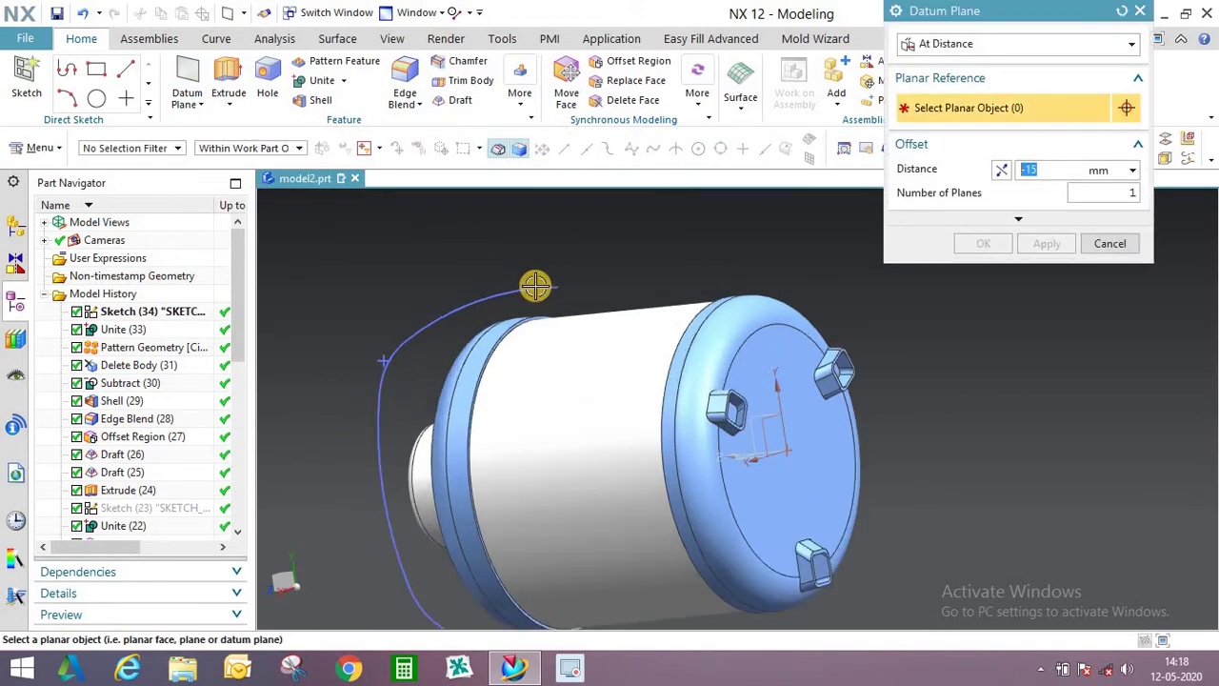
scroll(571, 290, "down", 3)
left_click(948, 43)
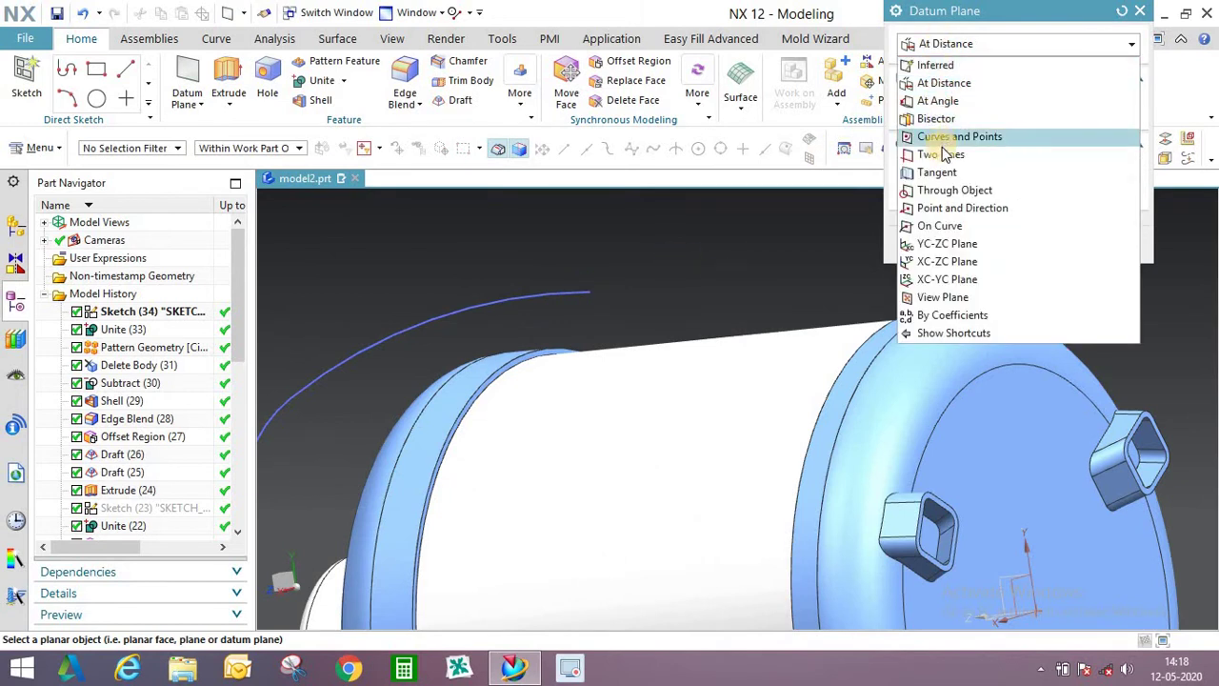
left_click(953, 210)
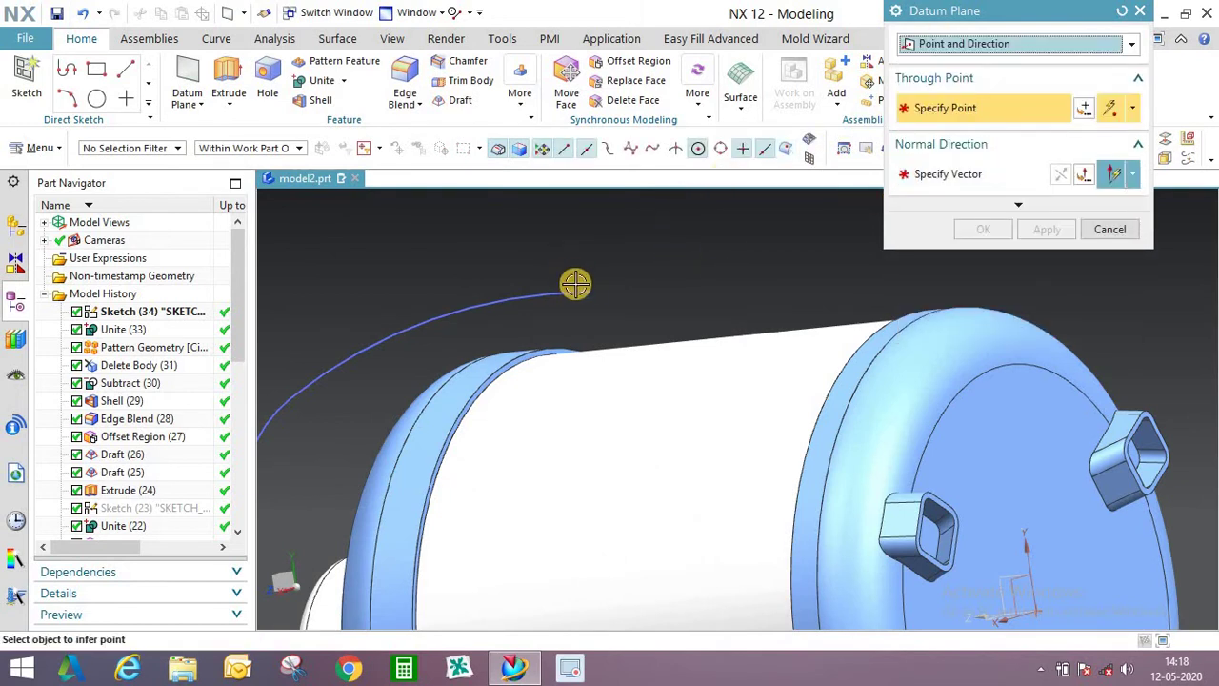
left_click(586, 289)
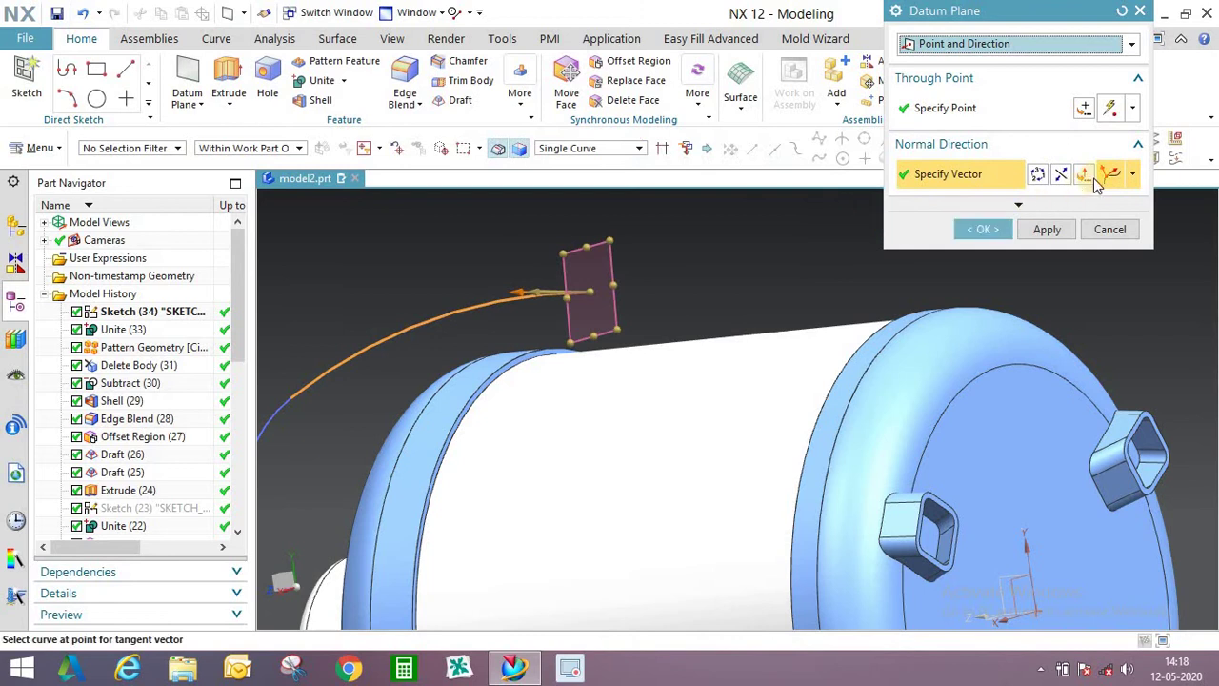
left_click(983, 229)
Start a new sketch on the datum plane at the end of the handle curve.
middle_click_drag(696, 240, 392, 240)
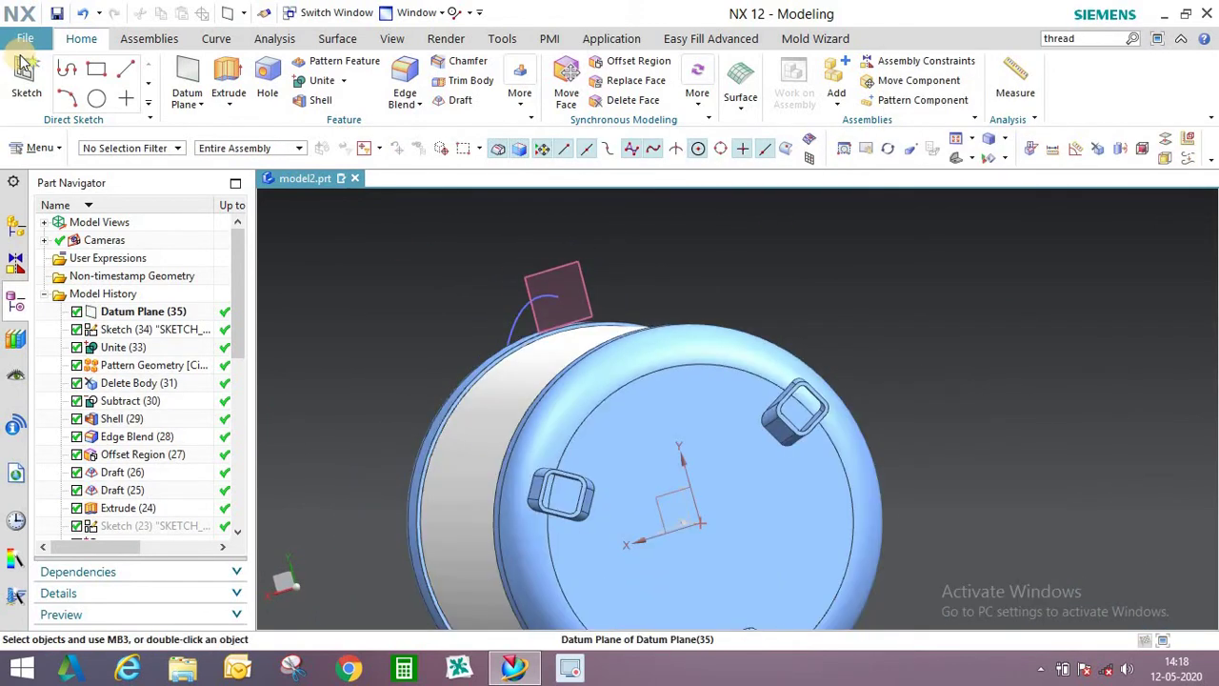
left_click(571, 278)
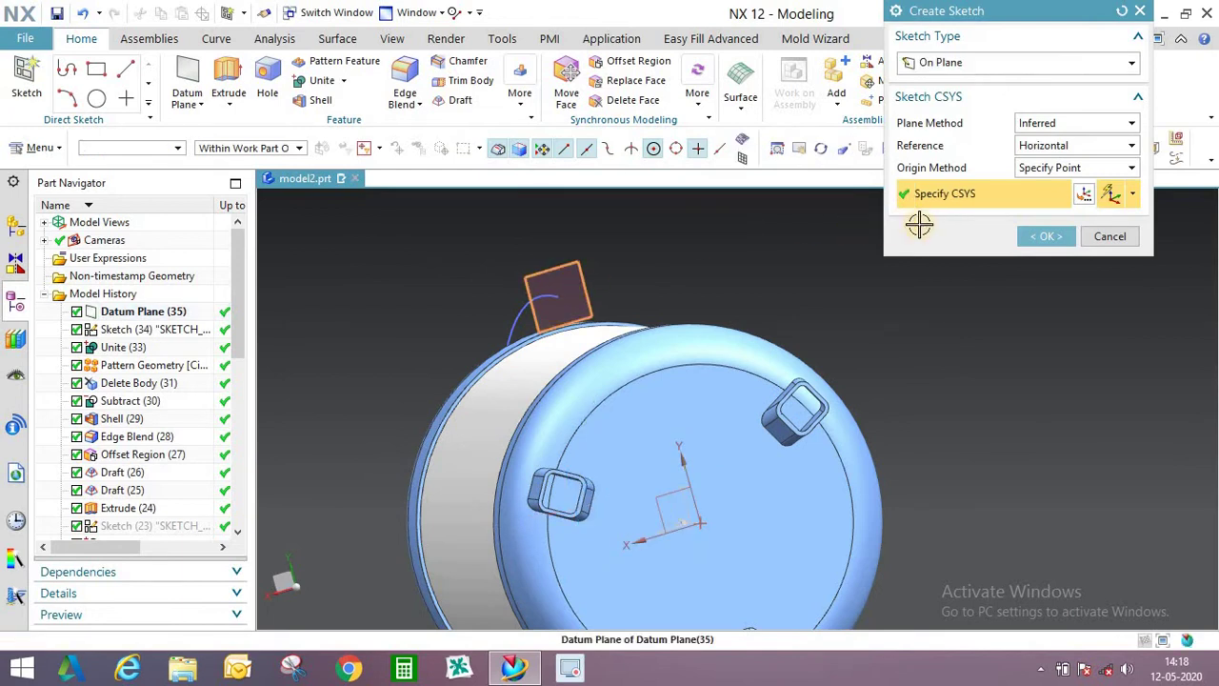
left_click(1039, 236)
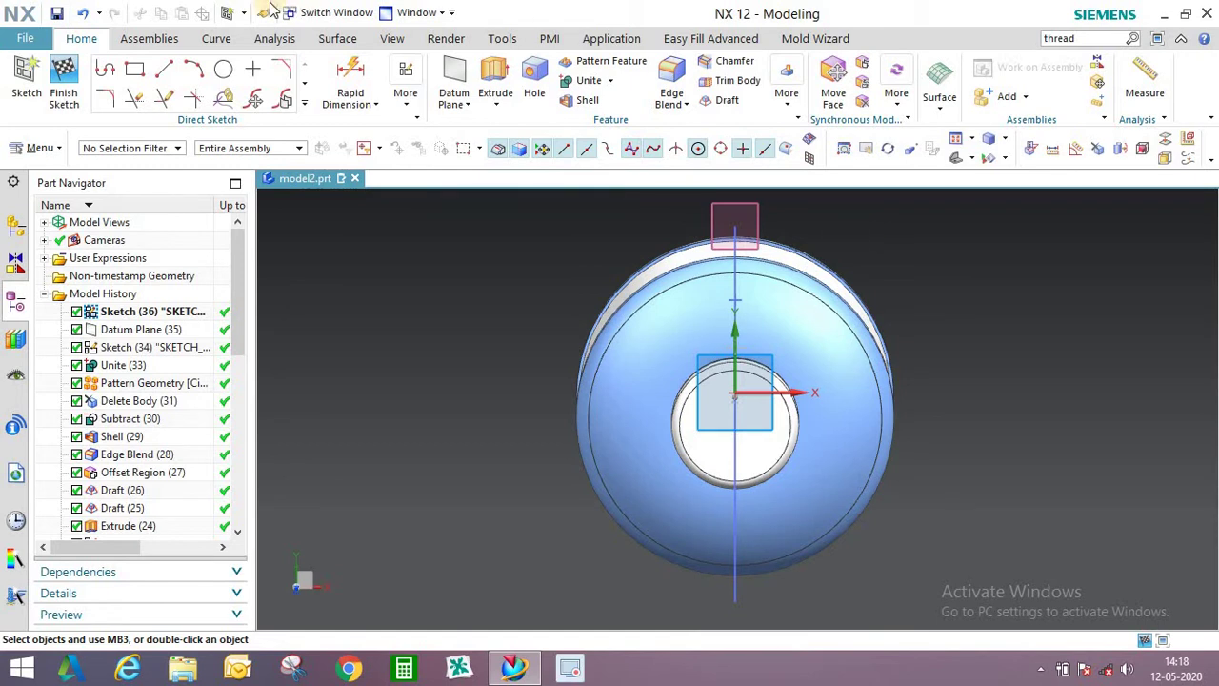
Sketch a rectangle centred on the handle curve's end point, 30 mm wide and about 9.8 mm high, and finish the sketch.
left_click(136, 74)
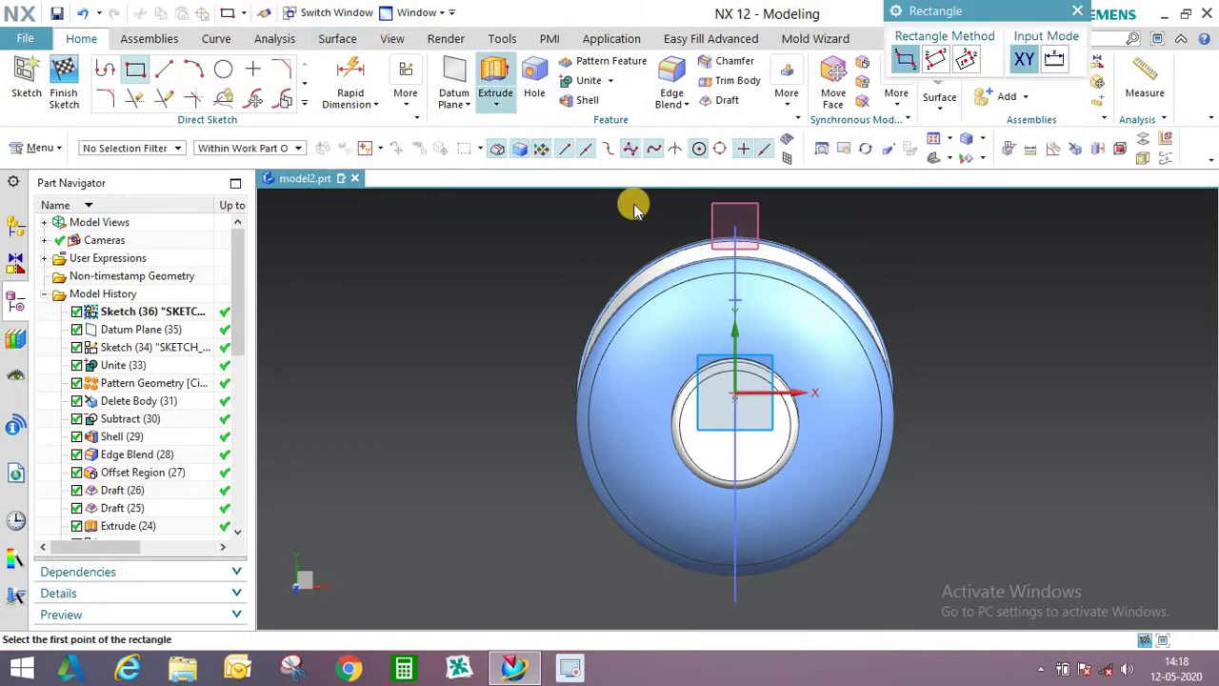
scroll(705, 233, "up", 3)
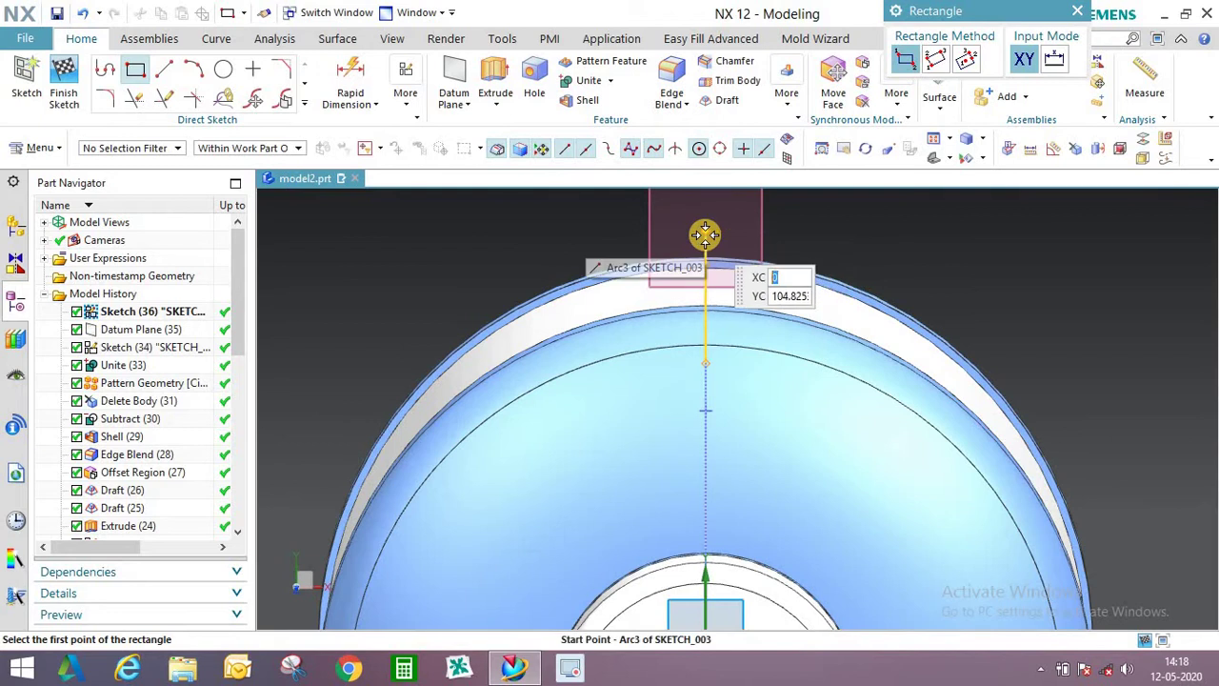
left_click(705, 234)
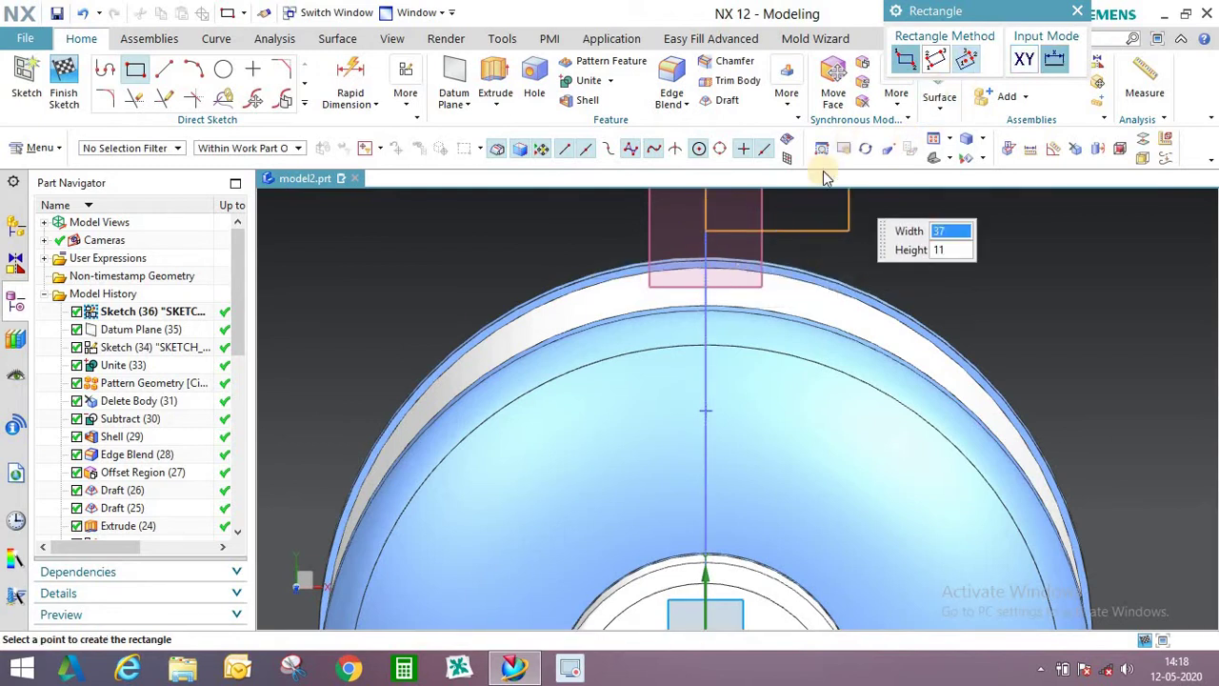
scroll(735, 237, "up", 2)
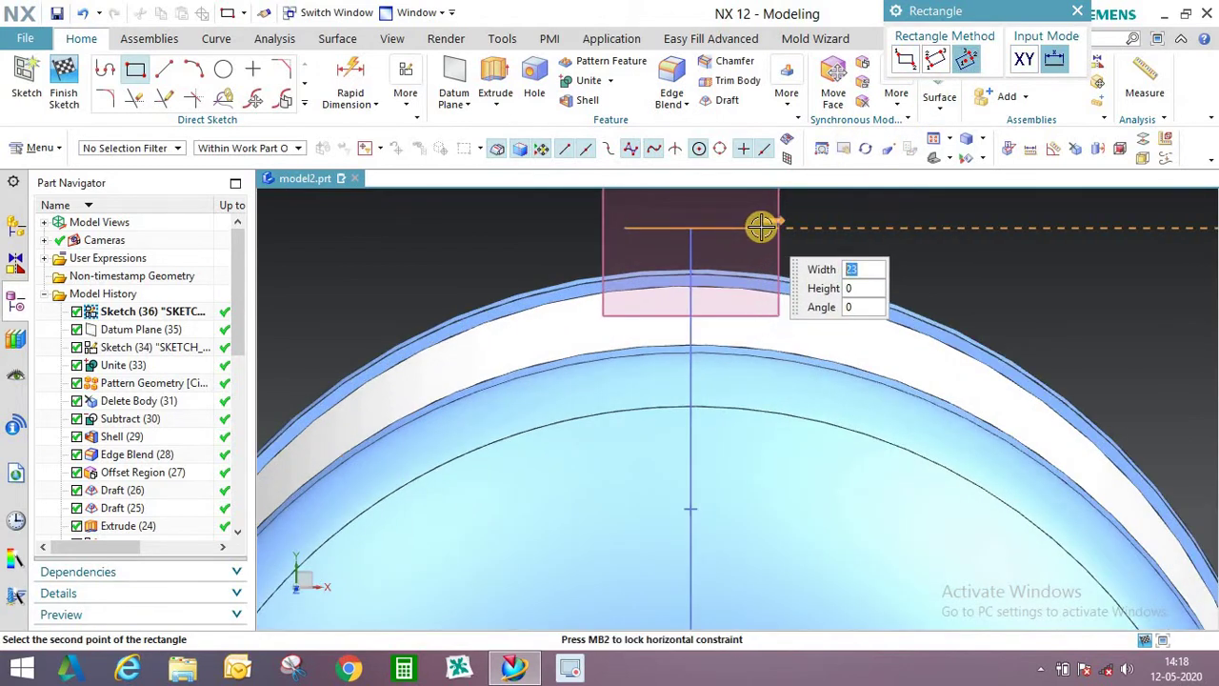
scroll(767, 231, "down", 1)
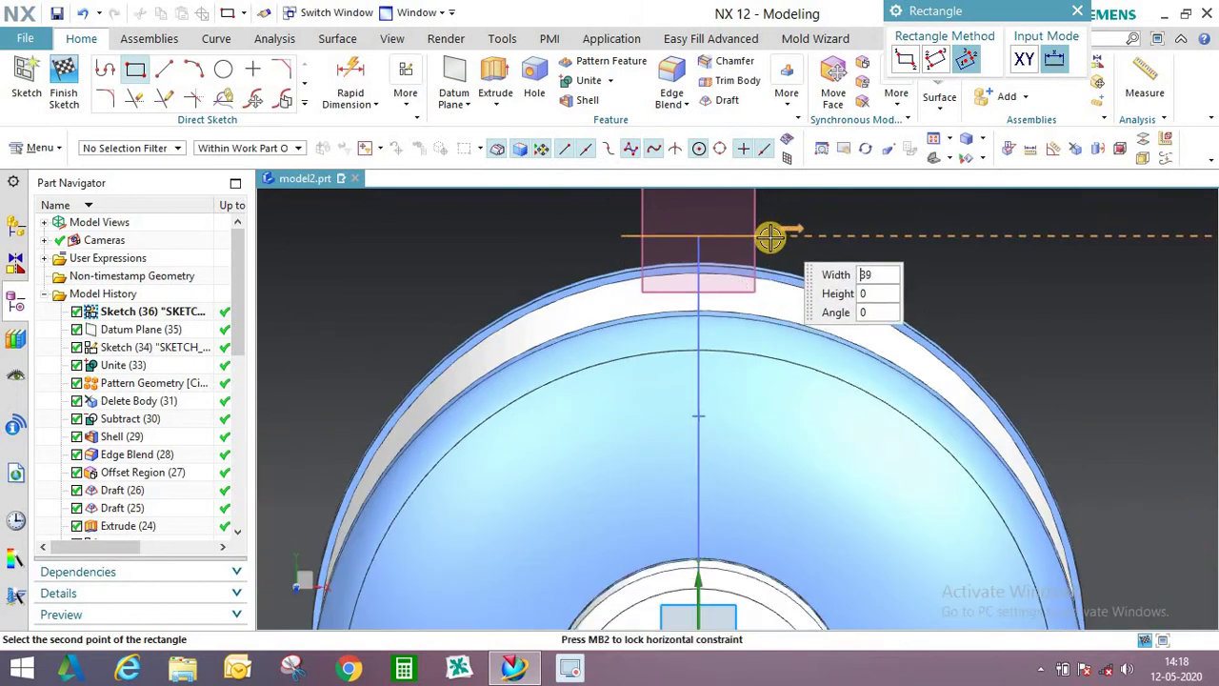
scroll(769, 232, "up", 1)
type("30")
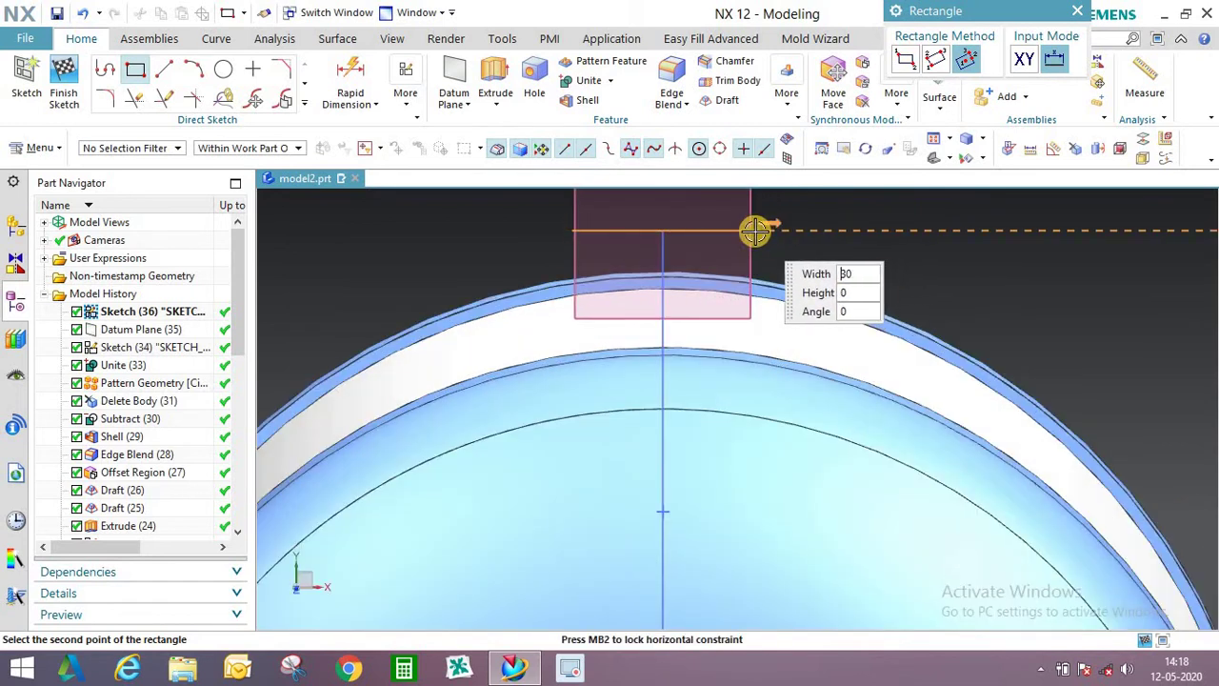
key("Tab")
type("7")
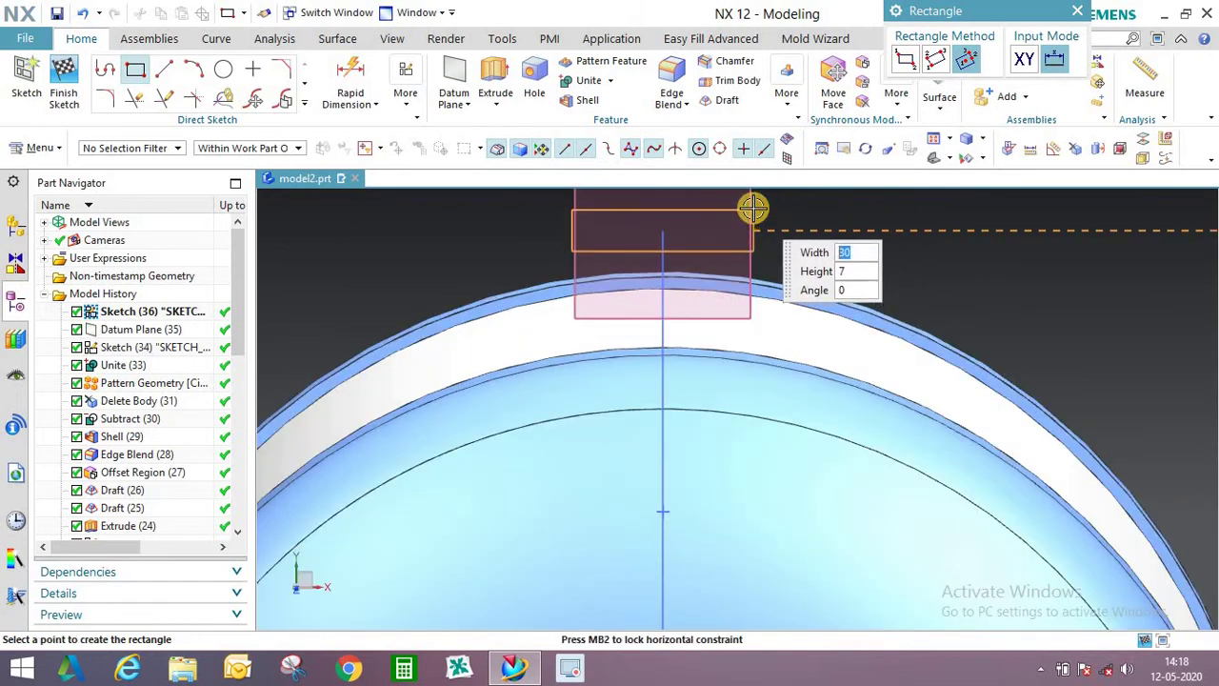
key("Tab")
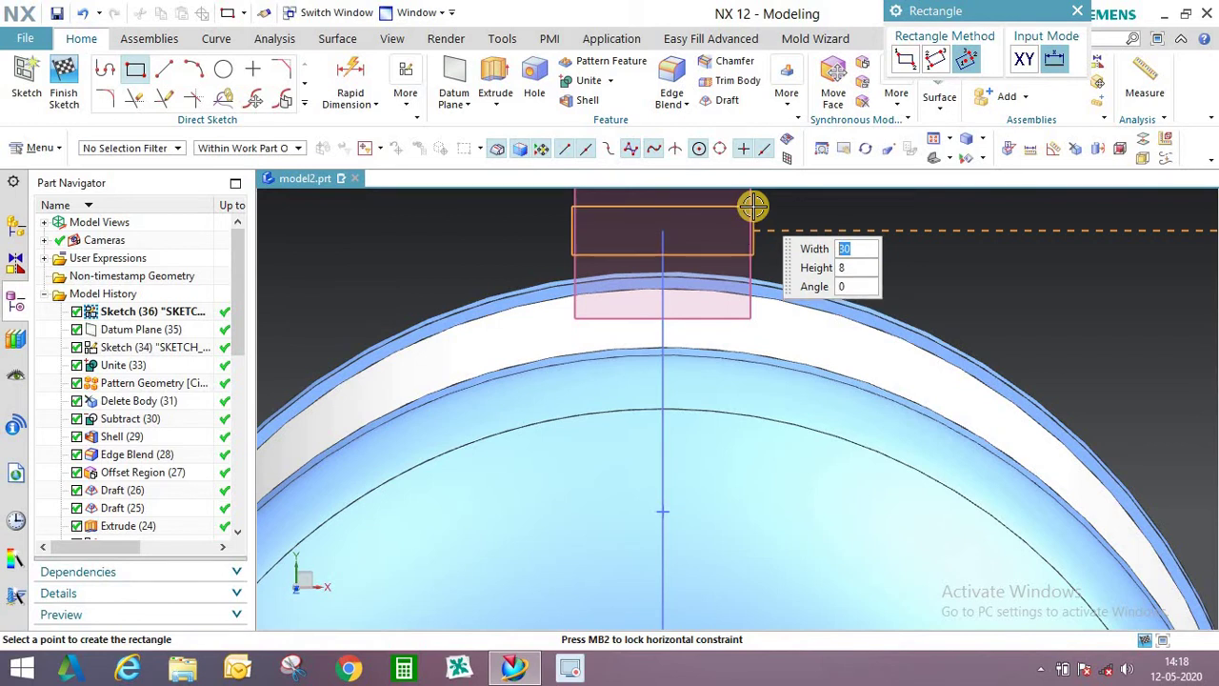
left_click(753, 201)
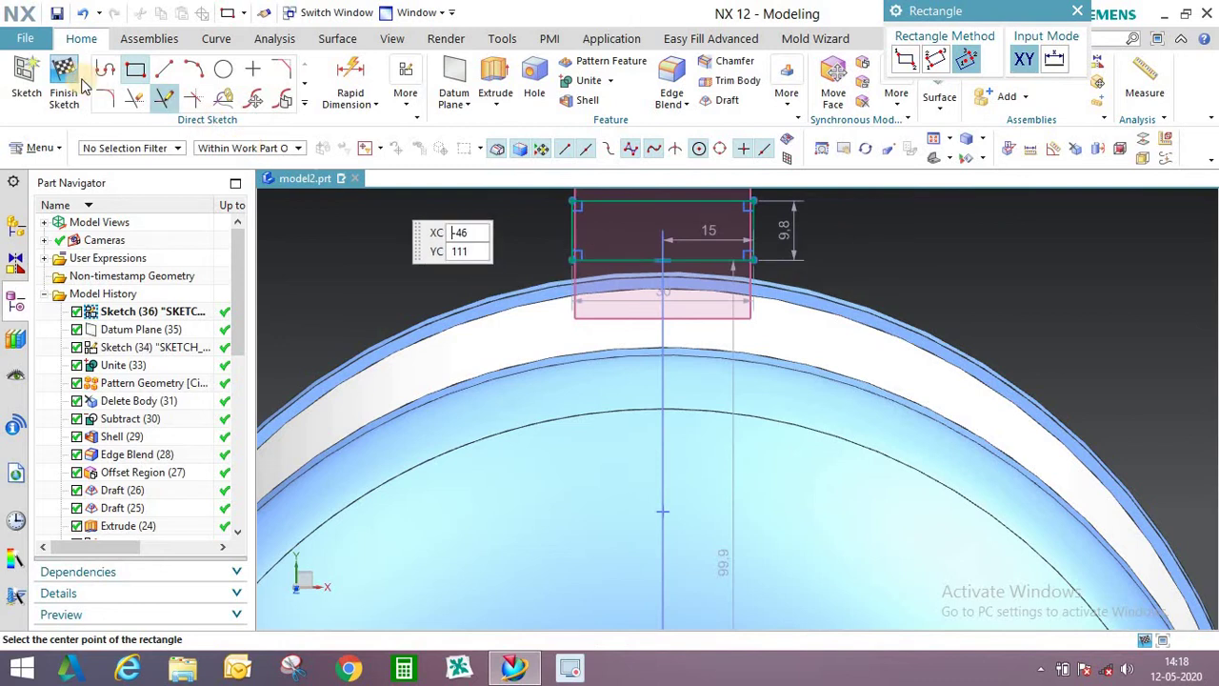
key("Escape")
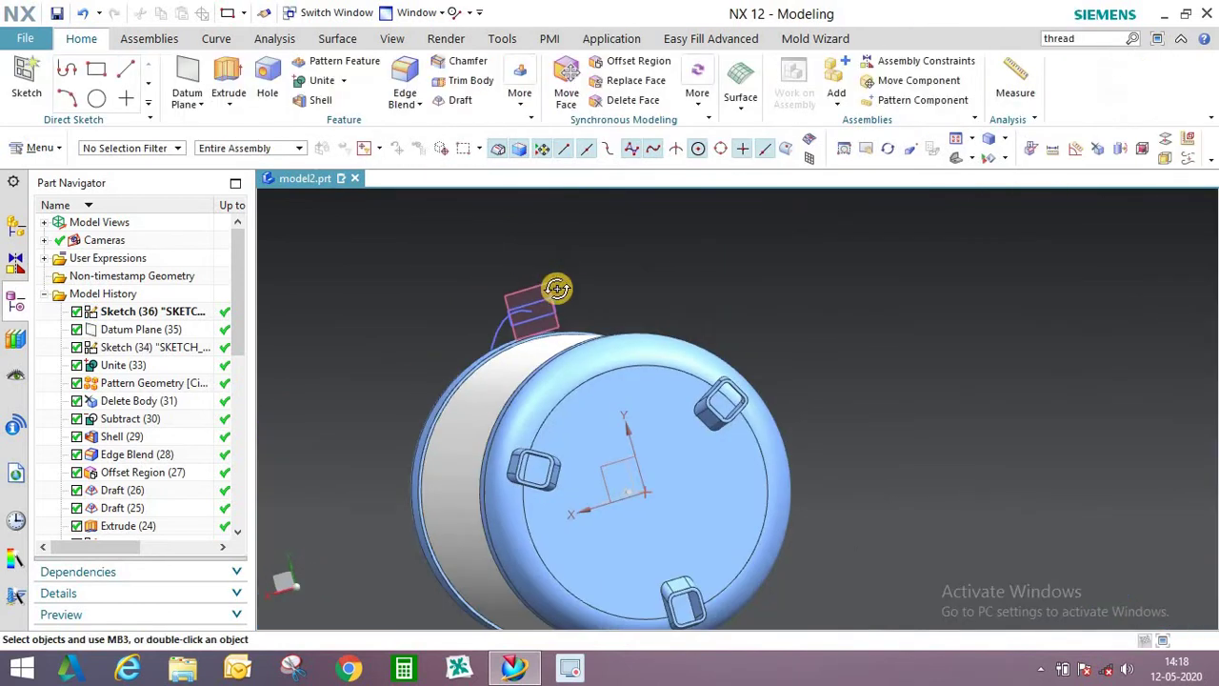
Hide the datum plane at the end of the handle curve.
middle_click_drag(582, 331, 749, 395)
scroll(749, 394, "up", 3)
right_click(773, 362)
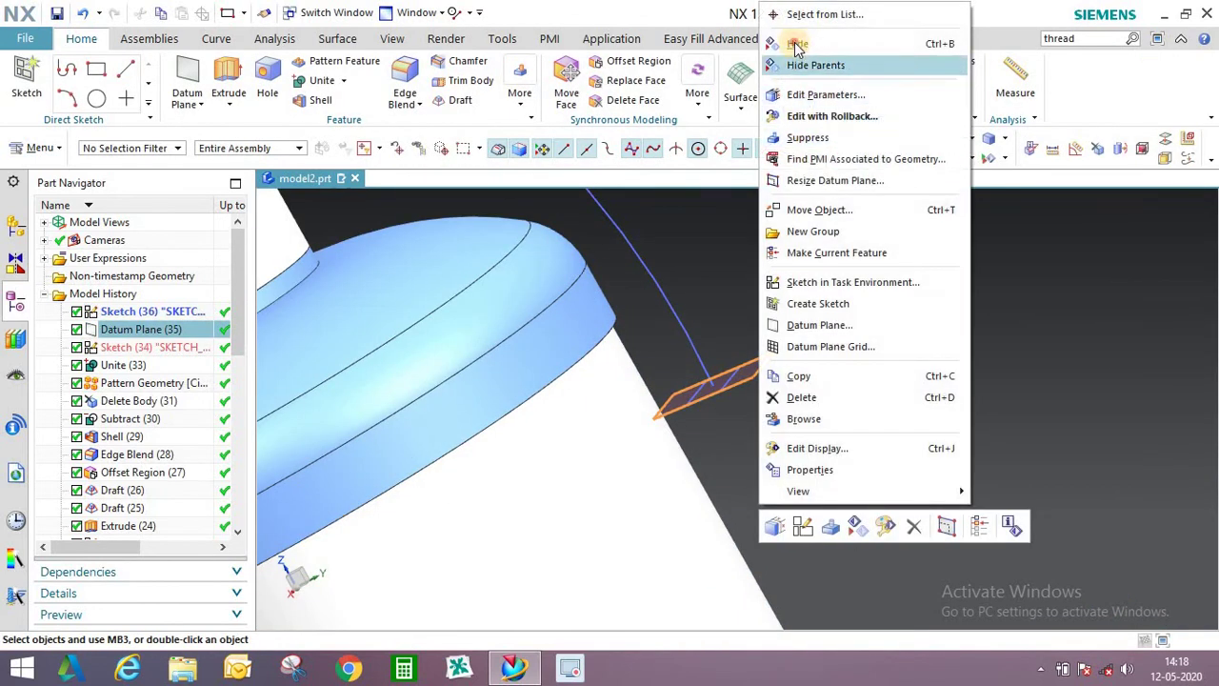
left_click(814, 44)
scroll(649, 351, "down", 3)
mouse_move(649, 352)
middle_mouse_down()
mouse_move(707, 346)
mouse_move(689, 314)
mouse_move(632, 335)
mouse_move(656, 330)
mouse_move(657, 315)
mouse_move(689, 318)
mouse_move(672, 328)
middle_mouse_up()
scroll(689, 314, "down", 2)
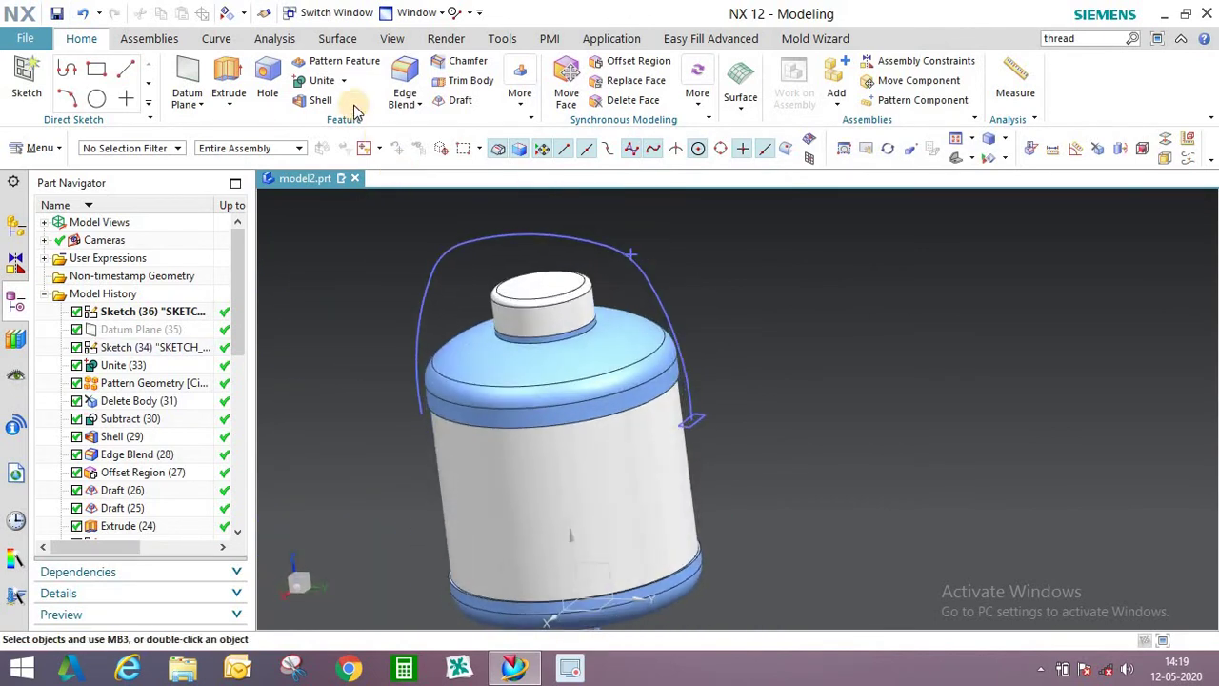
Start a Swept feature and choose the rectangle's connected curves as its section.
left_click(335, 39)
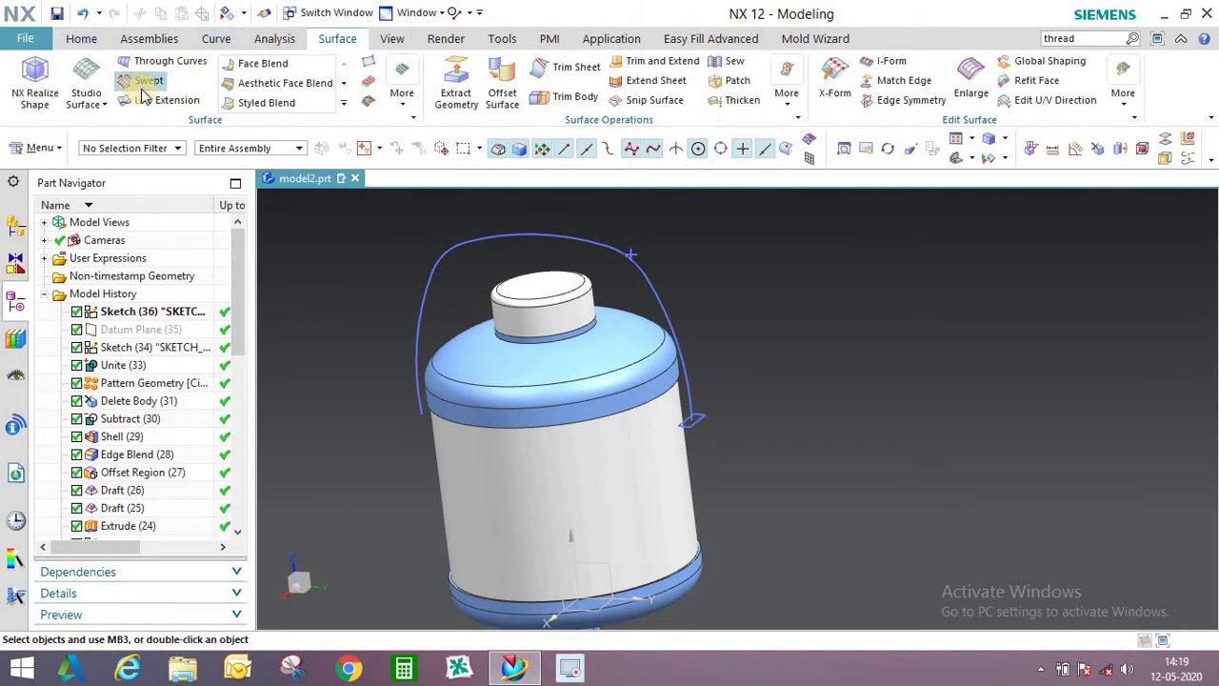
left_click(151, 82)
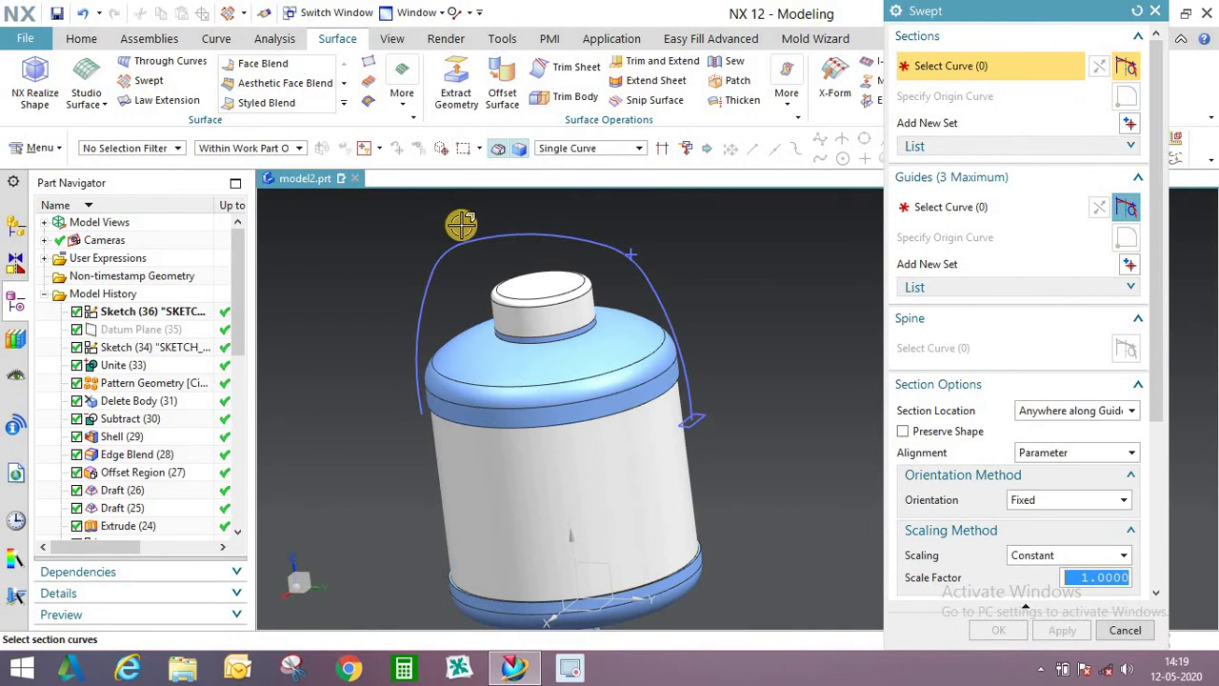
left_click(607, 150)
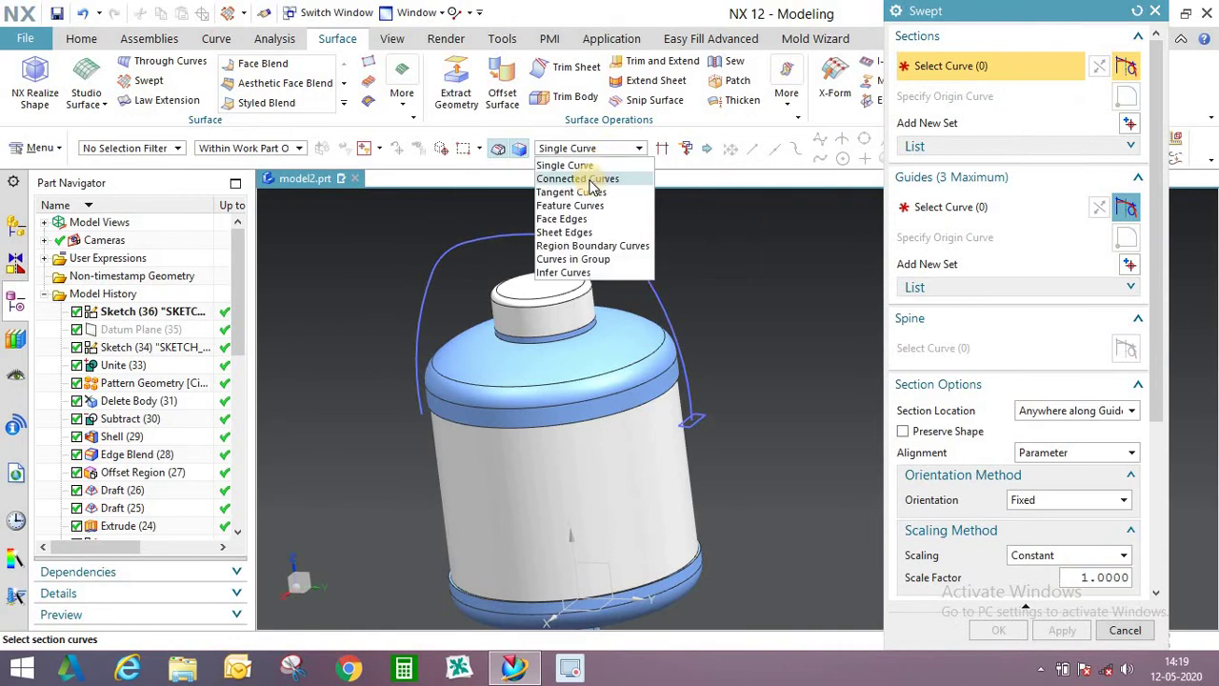
left_click(580, 177)
scroll(694, 428, "up", 5)
left_click(644, 386)
scroll(802, 411, "down", 3)
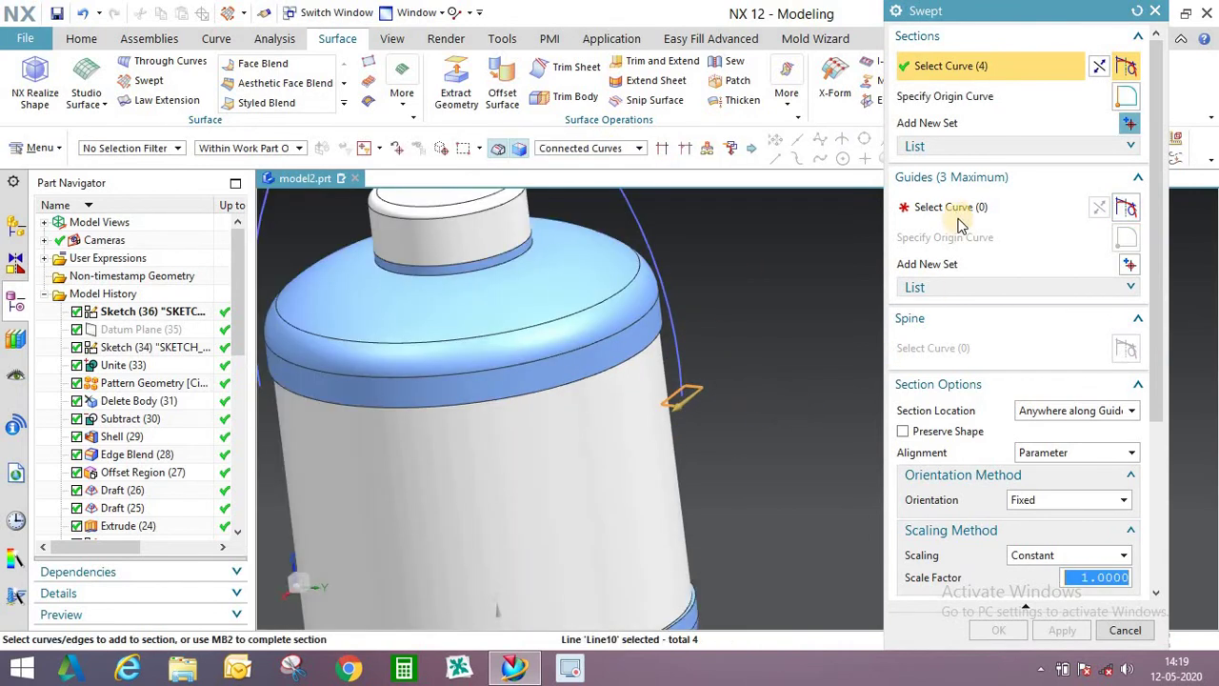
middle_click(690, 299)
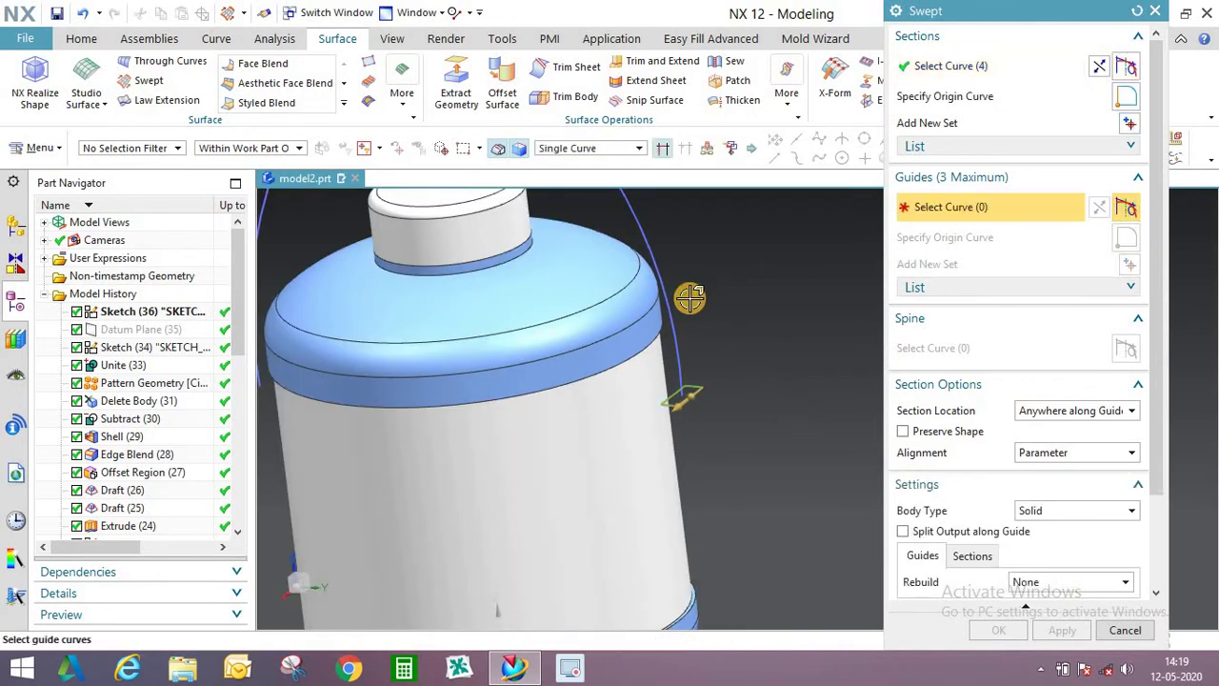
Use the tangent chain of handle curves as the guide and create the swept solid handle.
left_click(586, 149)
left_click(571, 191)
left_click(705, 286)
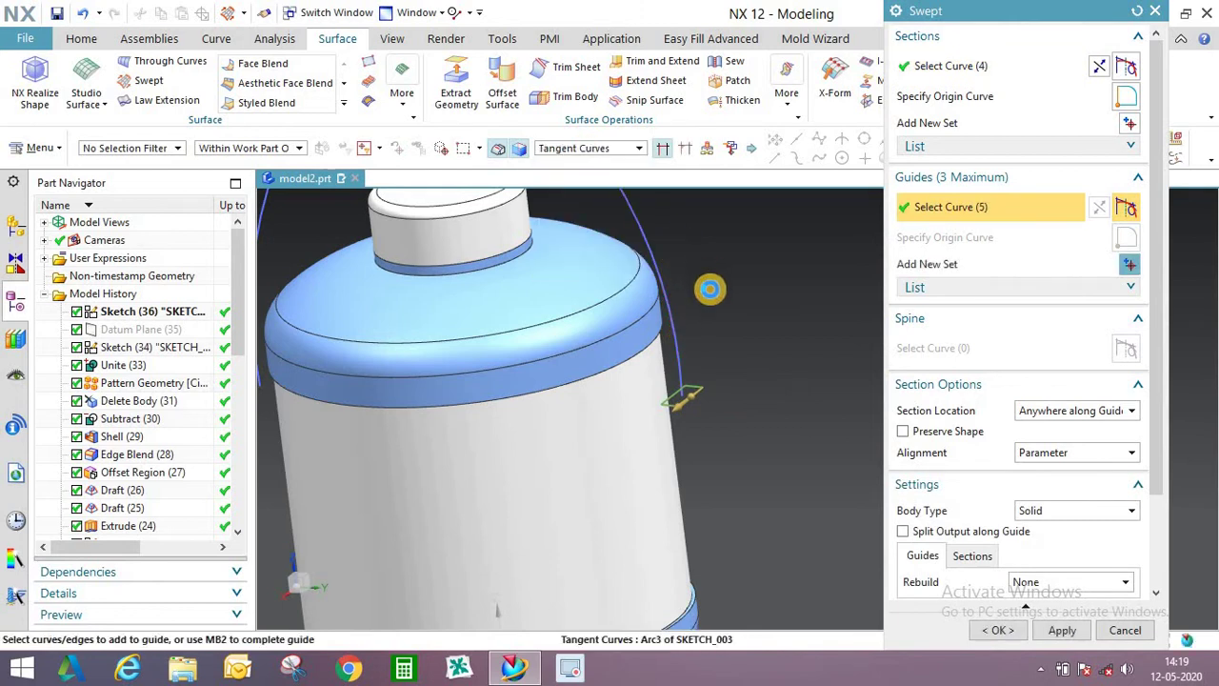
scroll(729, 324, "down", 4)
middle_click_drag(712, 276, 755, 262)
left_click(1010, 633)
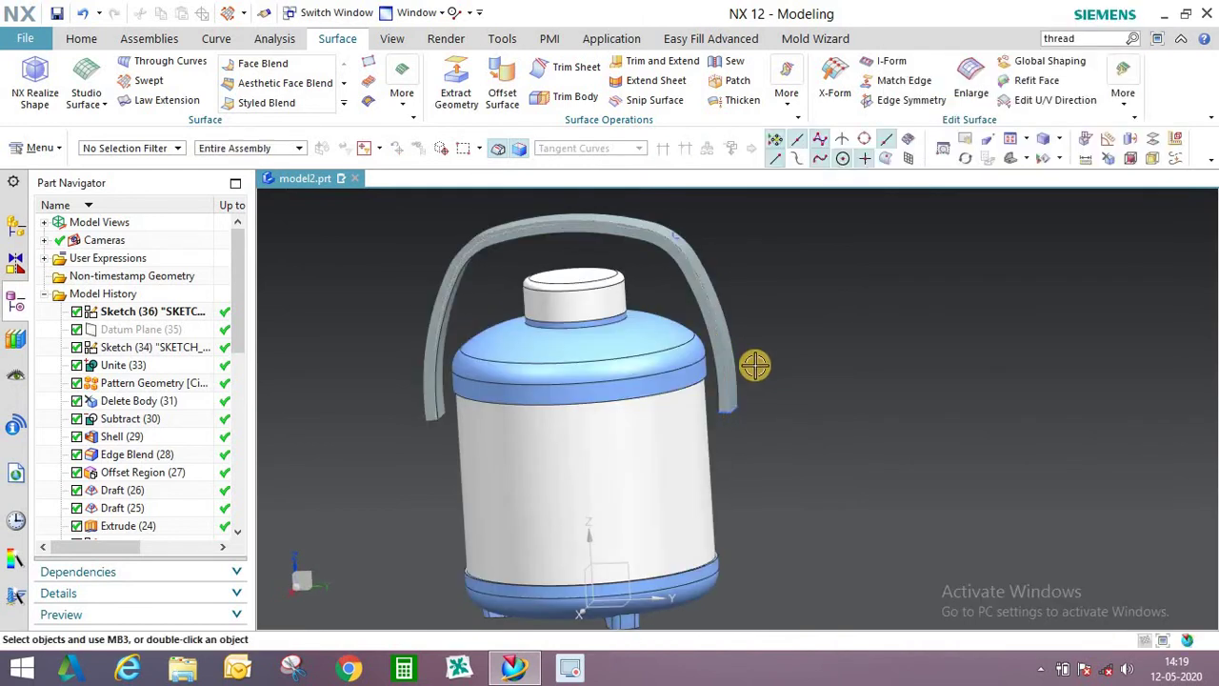
Hide the handle path sketch that runs through the swept handle.
middle_click_drag(753, 362, 637, 291)
scroll(637, 291, "up", 3)
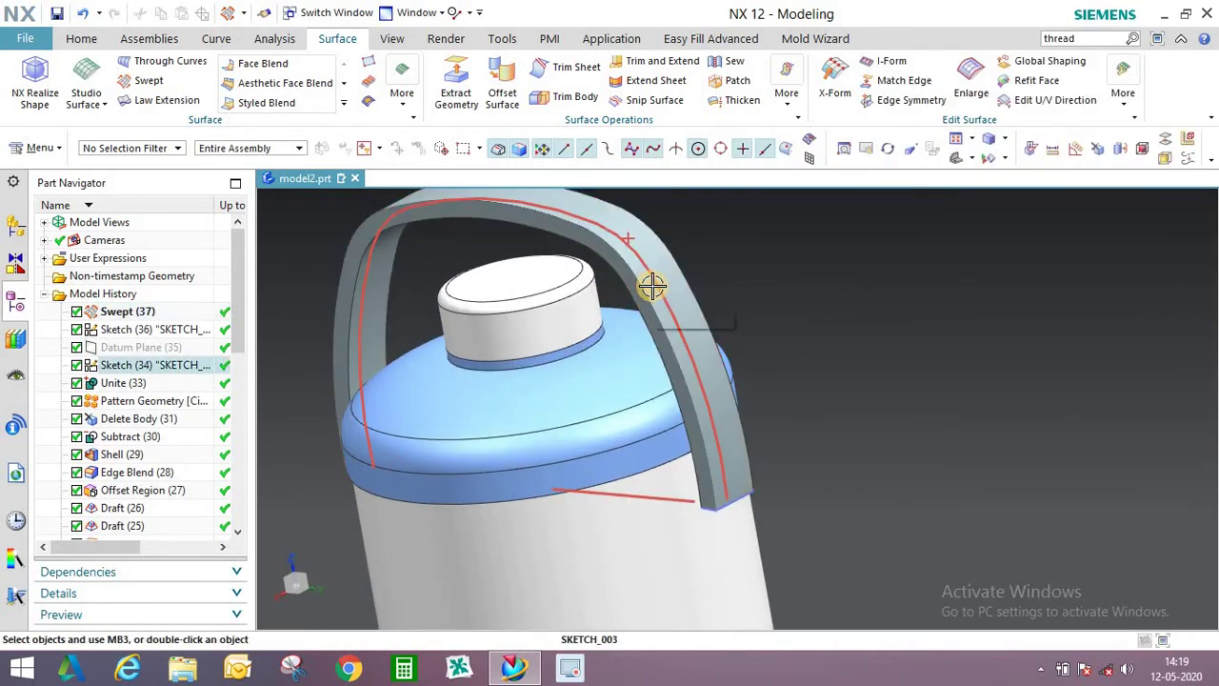
right_click(651, 283)
left_click(698, 196)
scroll(730, 411, "down", 3)
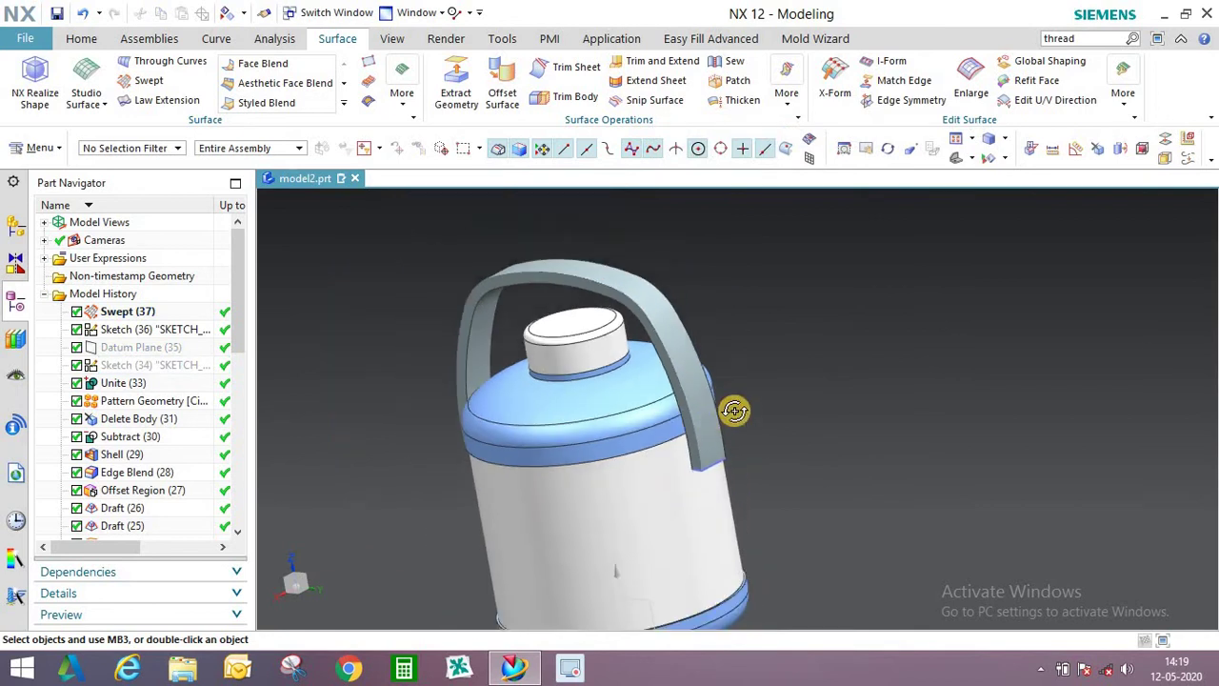
middle_click_drag(729, 411, 845, 392)
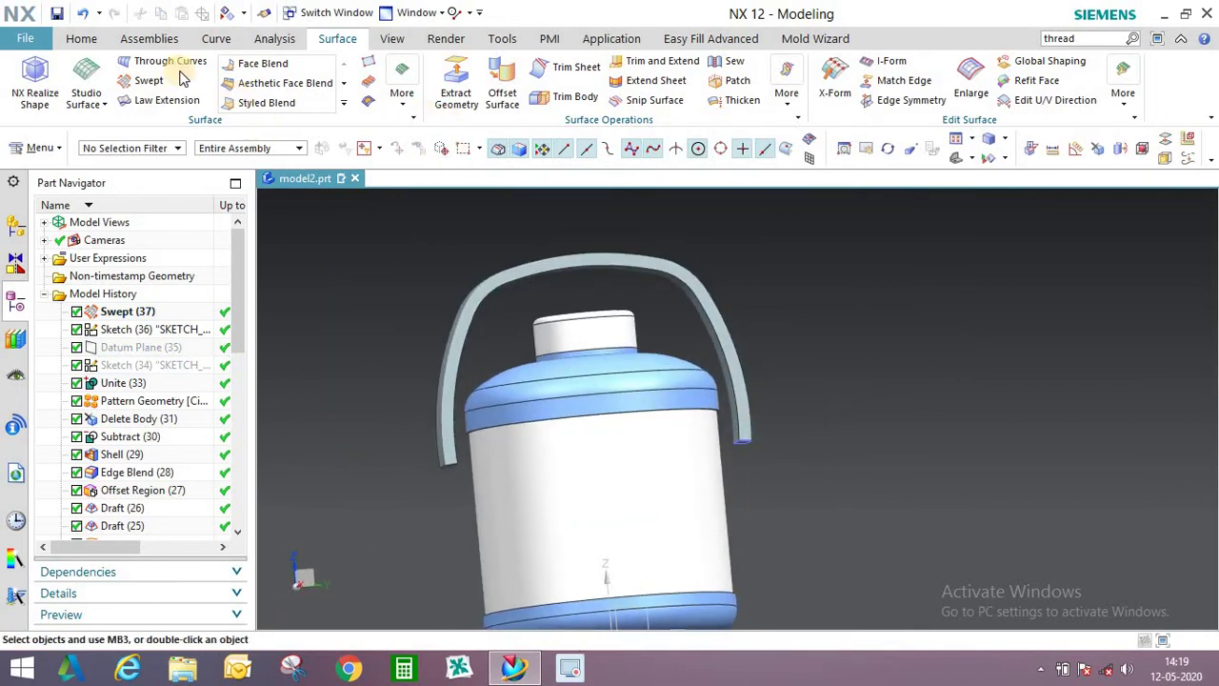
Start Split Body with the swept handle as the target and a new plane as the tool.
left_click(86, 39)
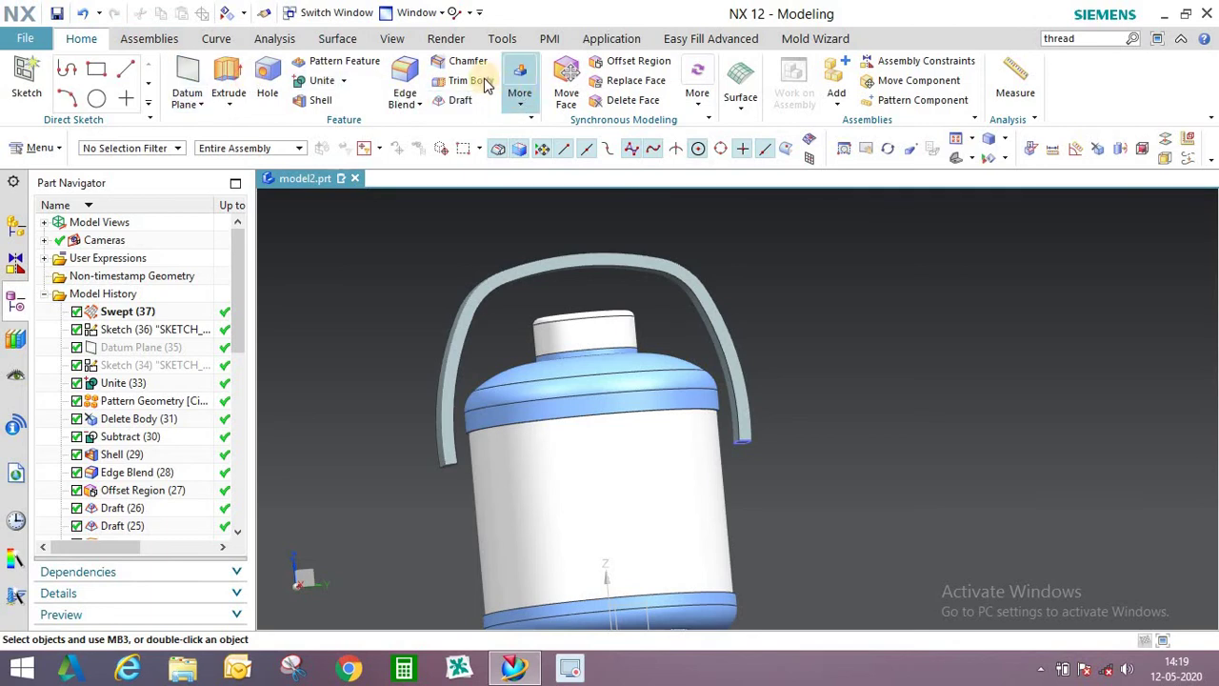
left_click(519, 95)
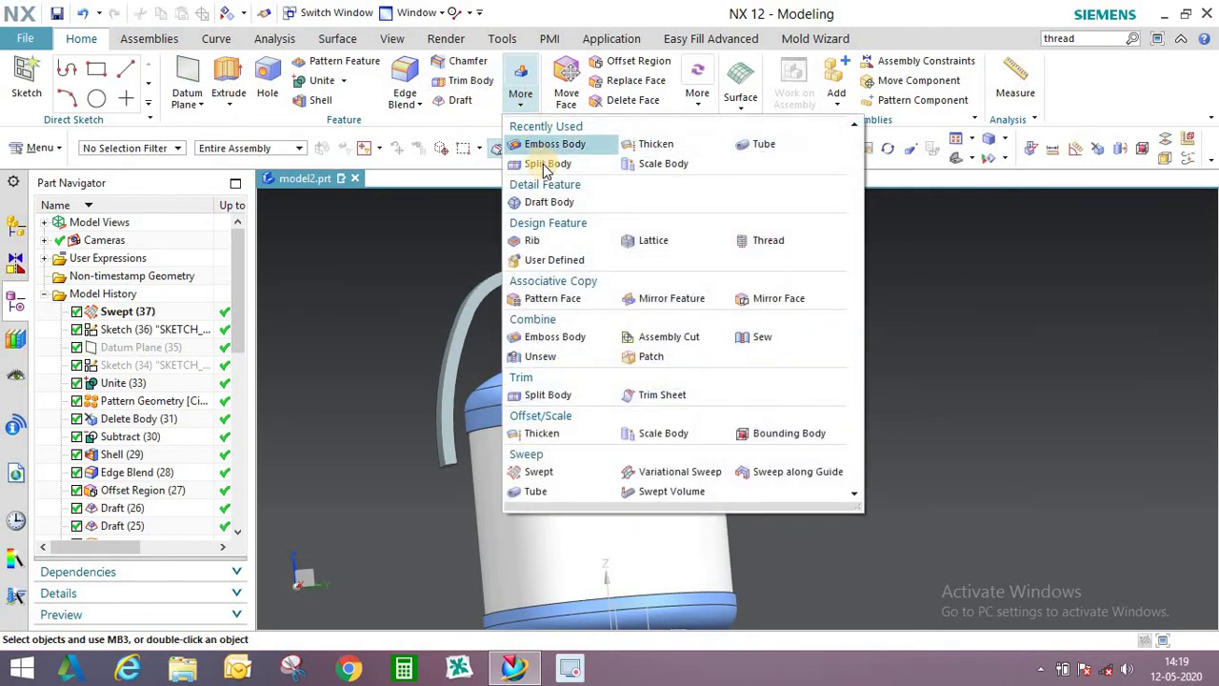
left_click(689, 308)
left_click(713, 314)
left_click(995, 158)
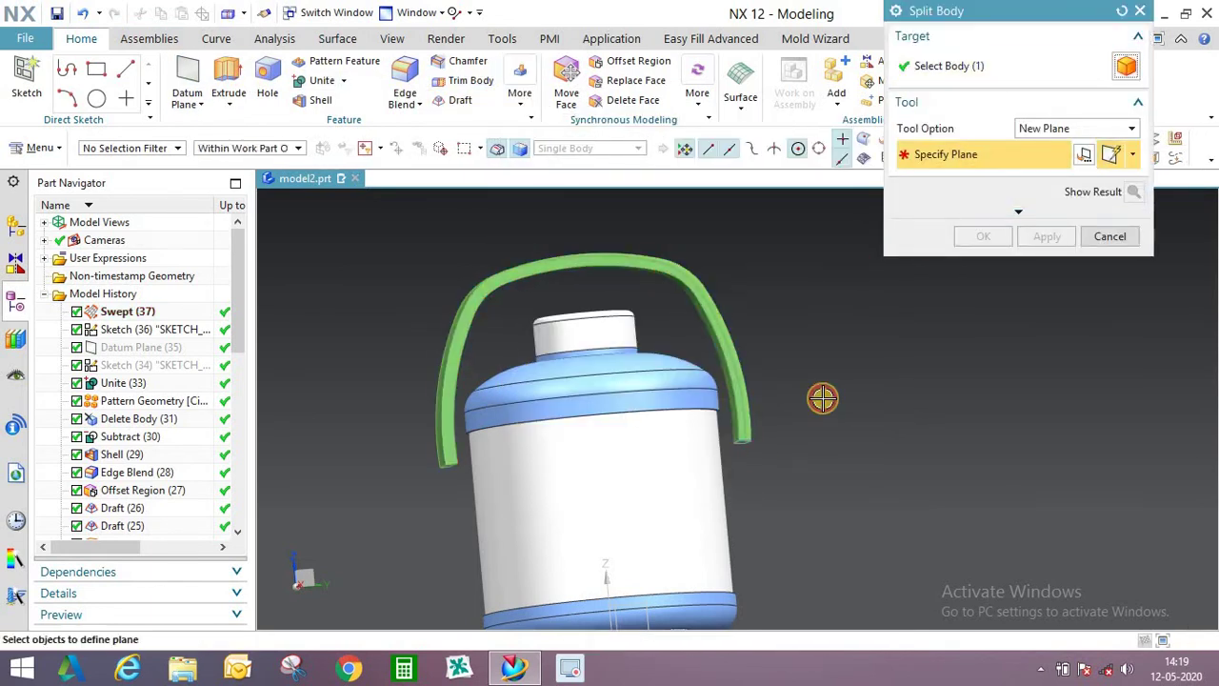
Offset the splitting plane -10 mm from the handle's lower end face and split the handle body.
scroll(747, 381, "up", 5)
scroll(747, 381, "up", 3)
left_click(784, 358)
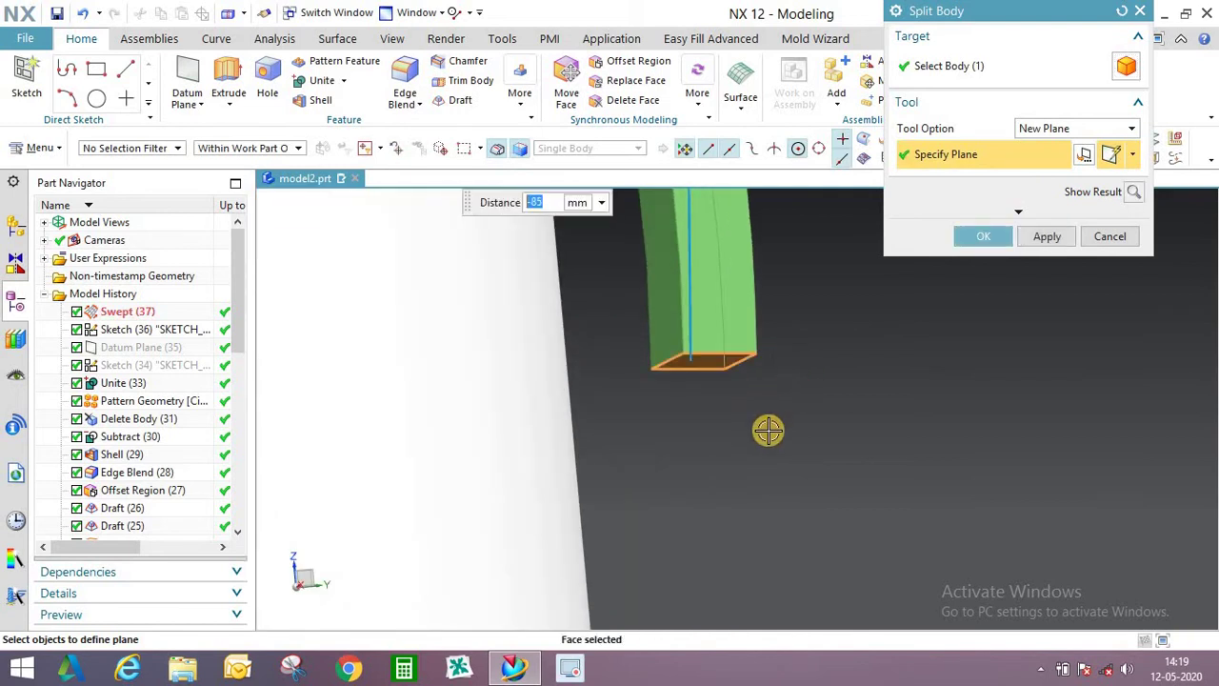
scroll(774, 362, "down", 6)
left_click_drag(753, 381, 998, 310)
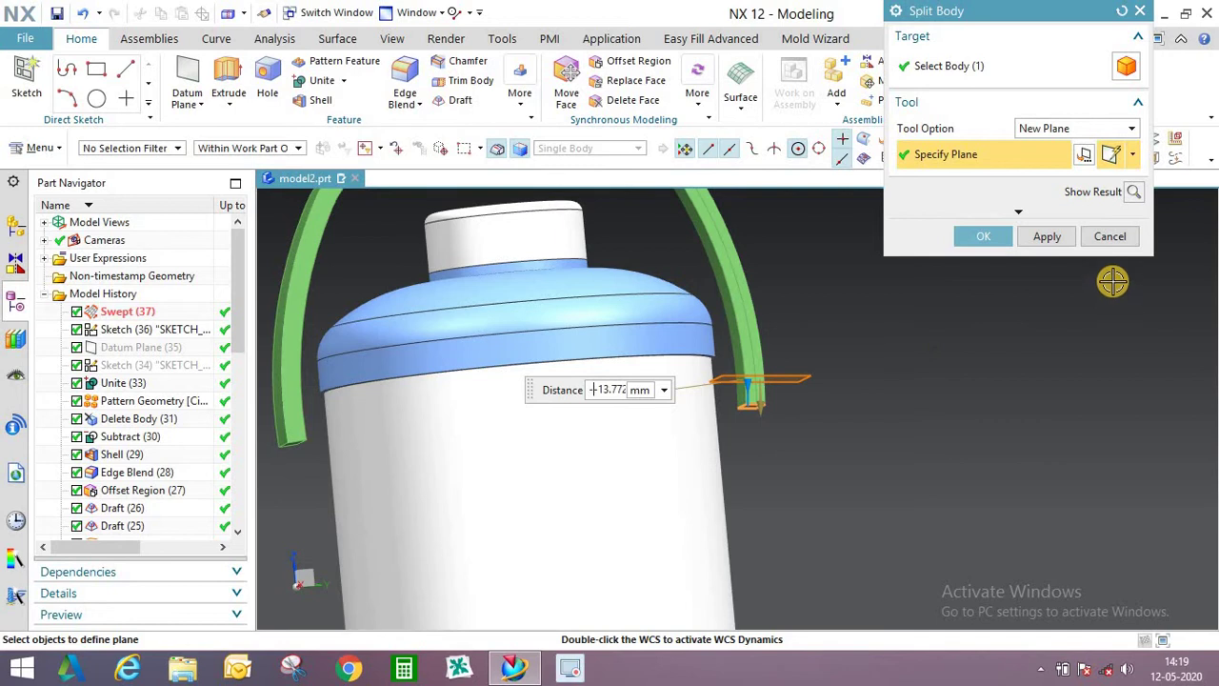
type("5")
key("Return")
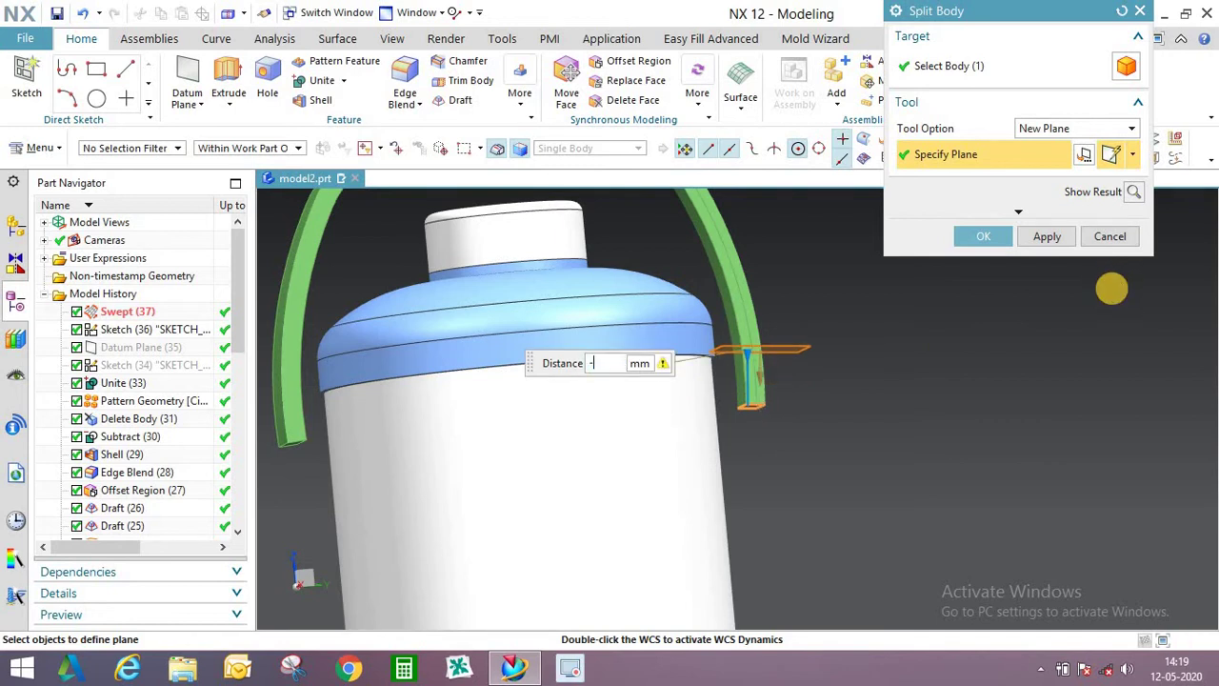
key("Return")
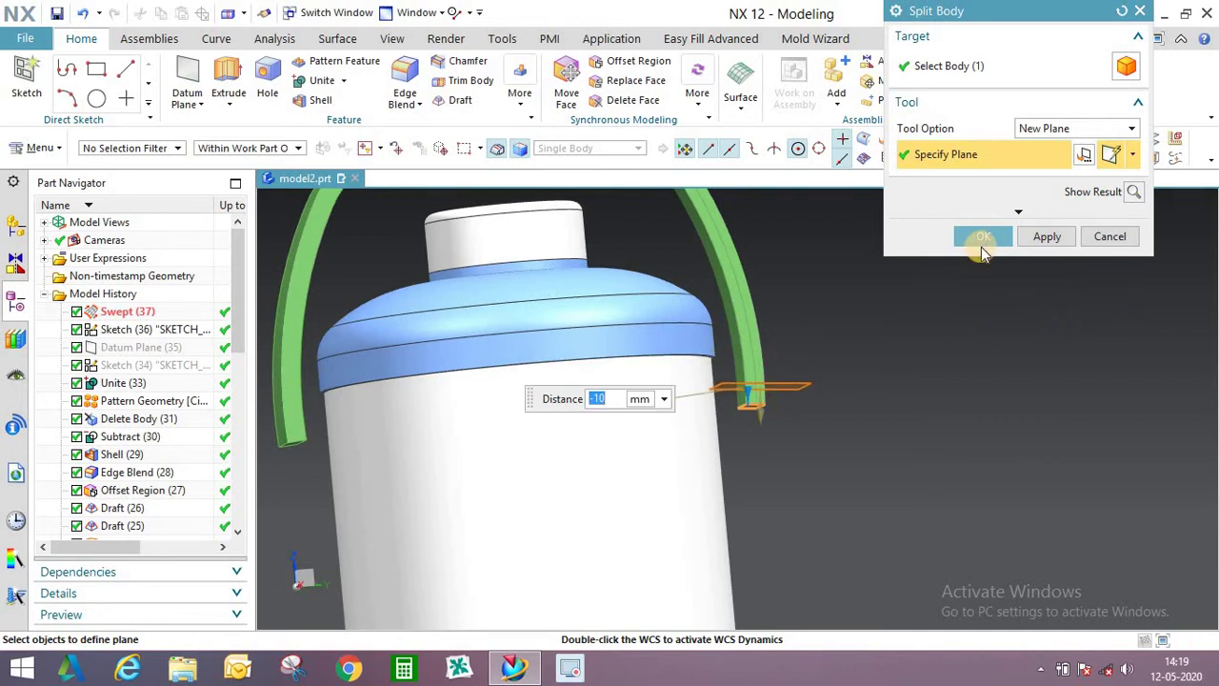
middle_click(865, 337)
middle_click_drag(825, 360, 820, 329)
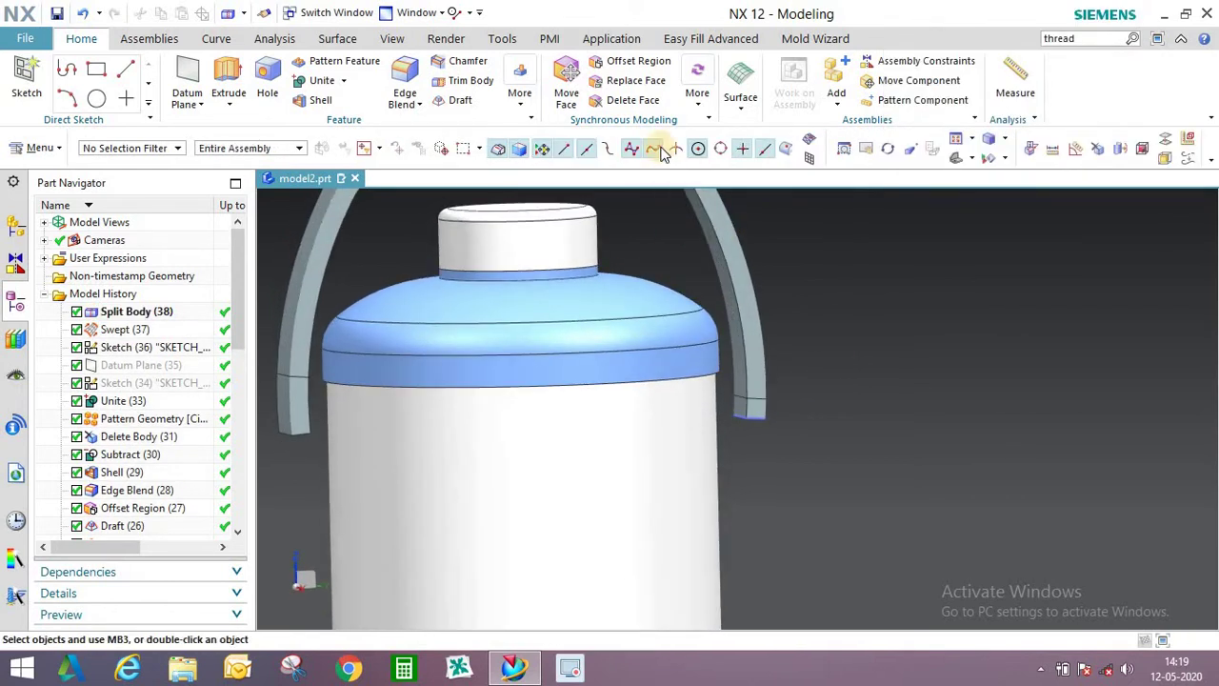
left_click(639, 63)
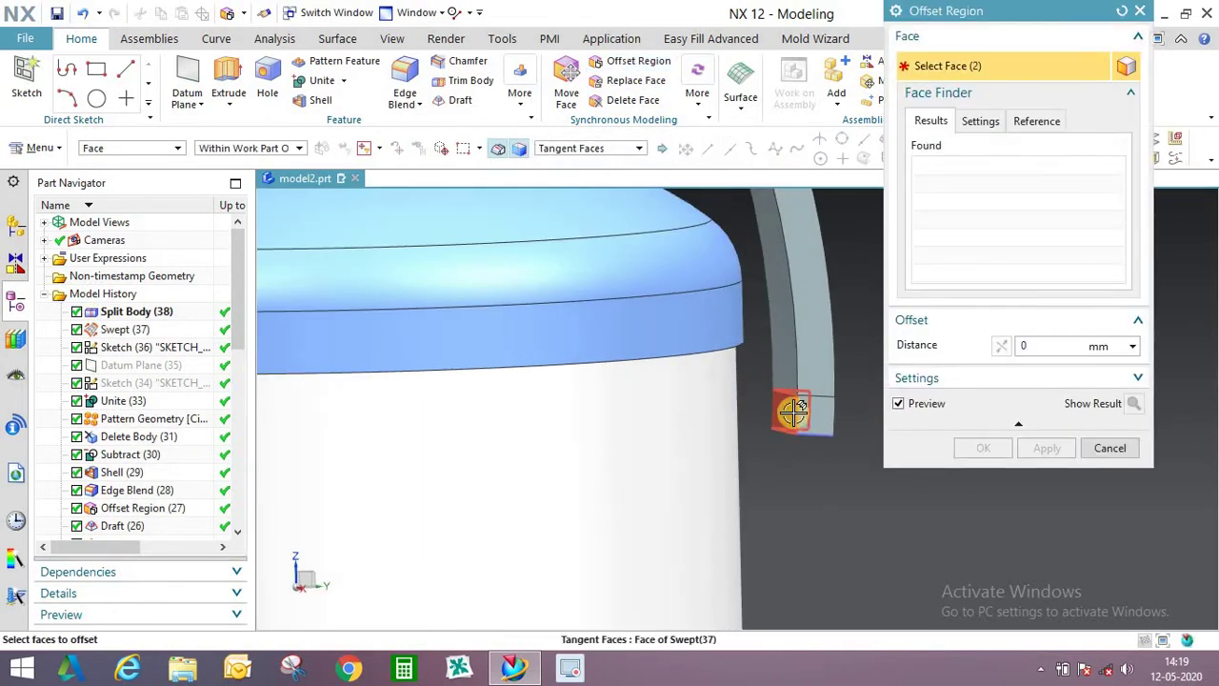
left_click(793, 411)
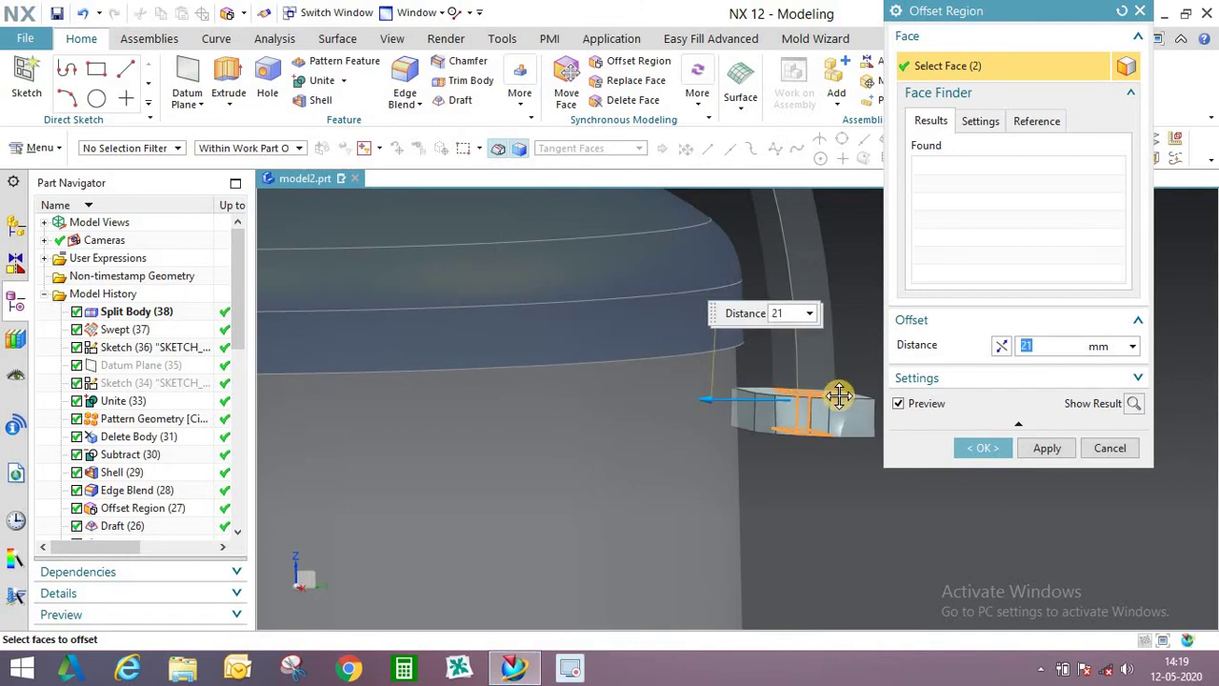
middle_click_drag(834, 407, 810, 375)
left_click(1141, 11)
scroll(779, 400, "down", 2)
scroll(799, 417, "up", 5)
scroll(833, 400, "down", 2)
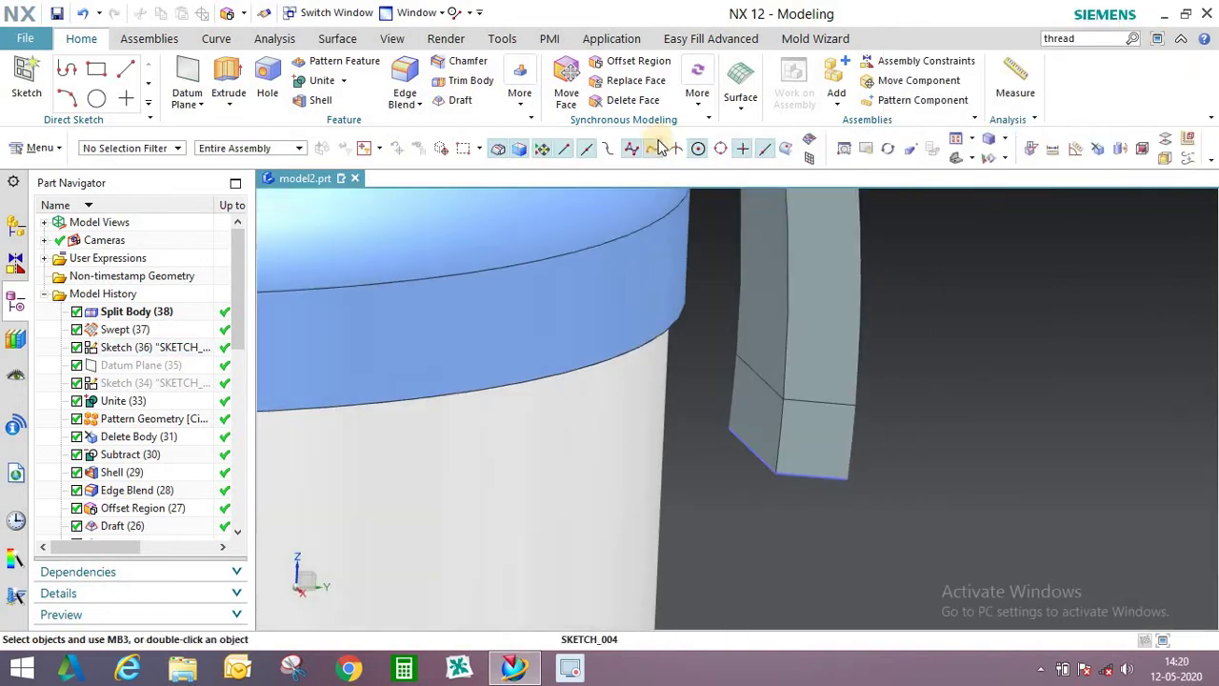
left_click(710, 121)
left_click(721, 222)
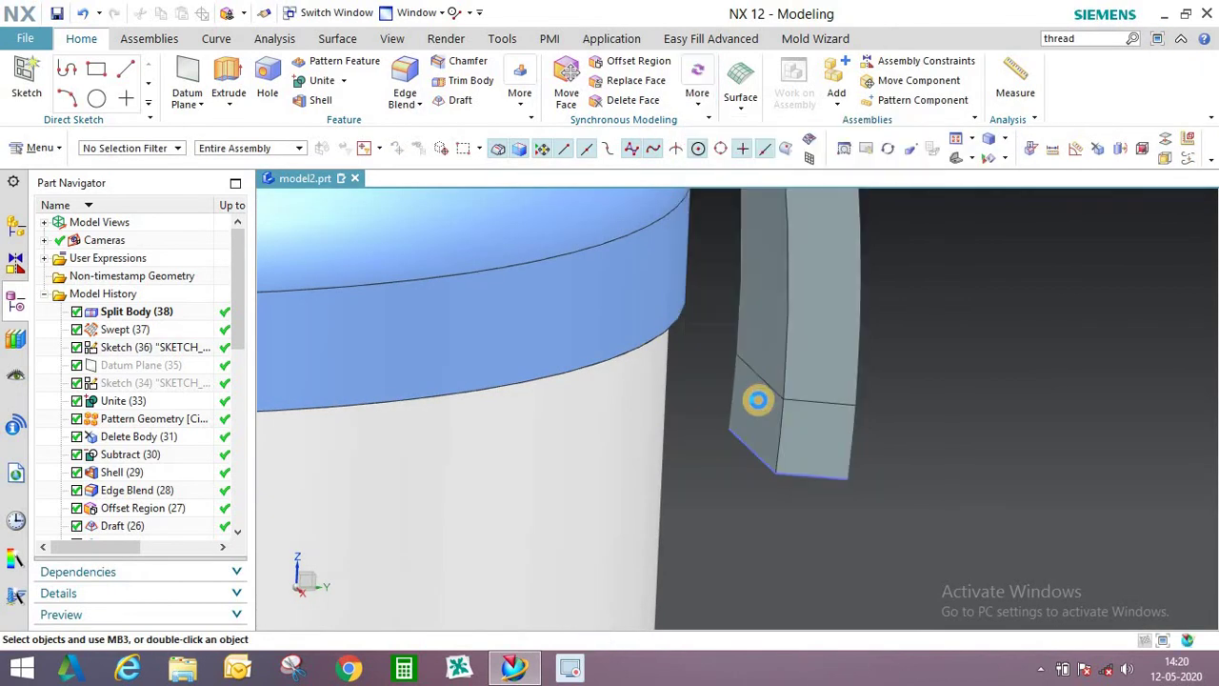
left_click(762, 390)
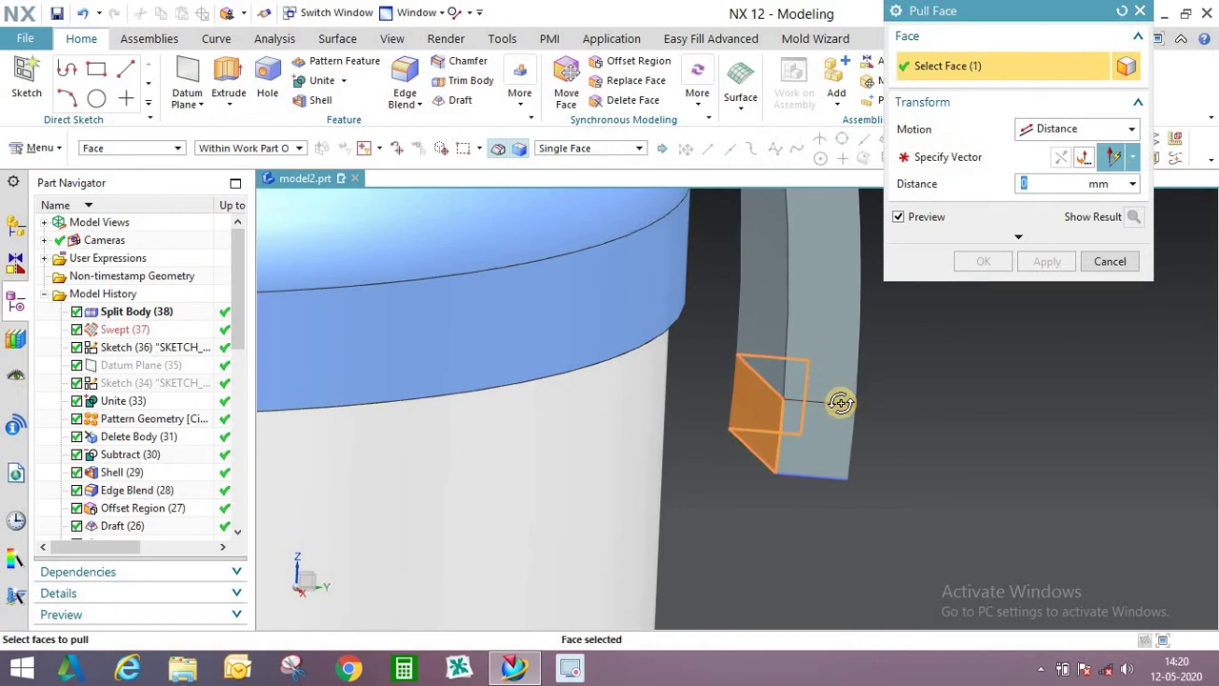
middle_click_drag(840, 403, 790, 400)
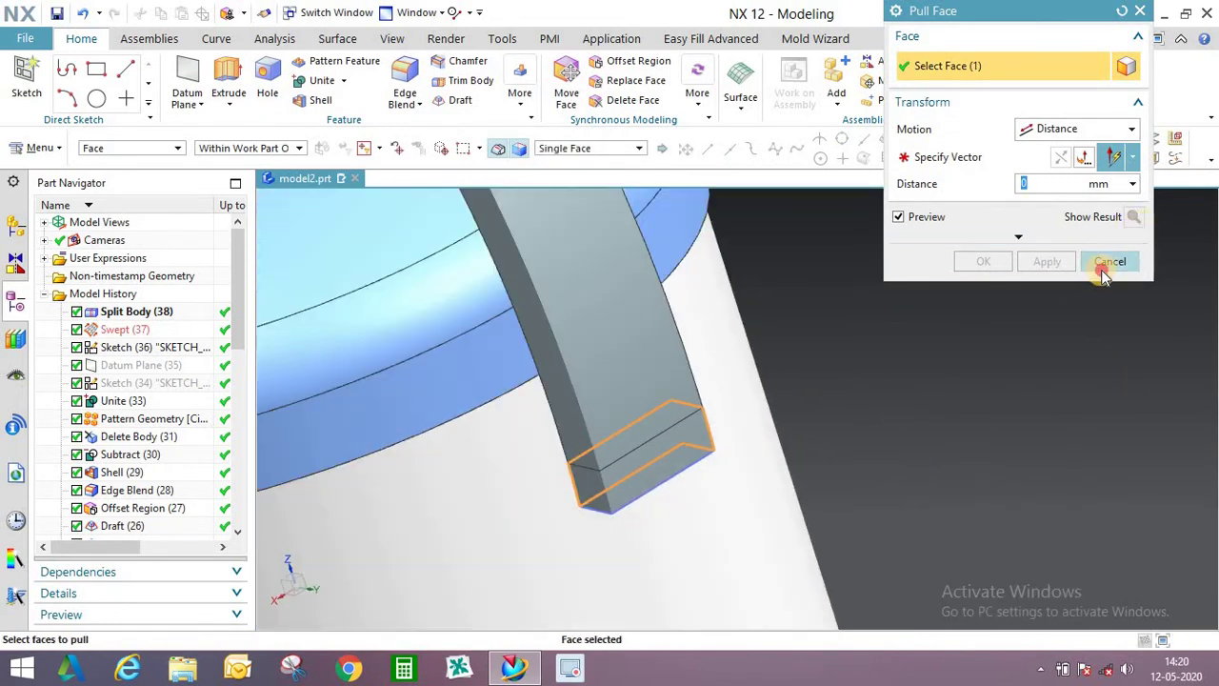
scroll(886, 365, "down", 4)
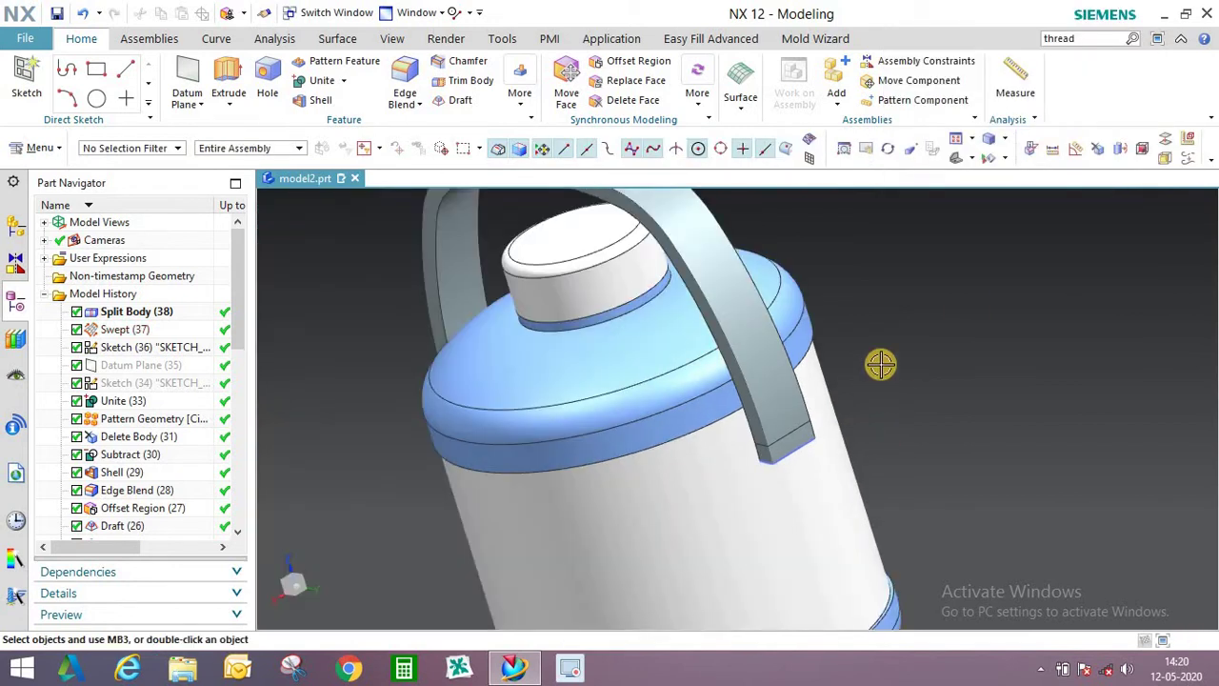
double_click(141, 329)
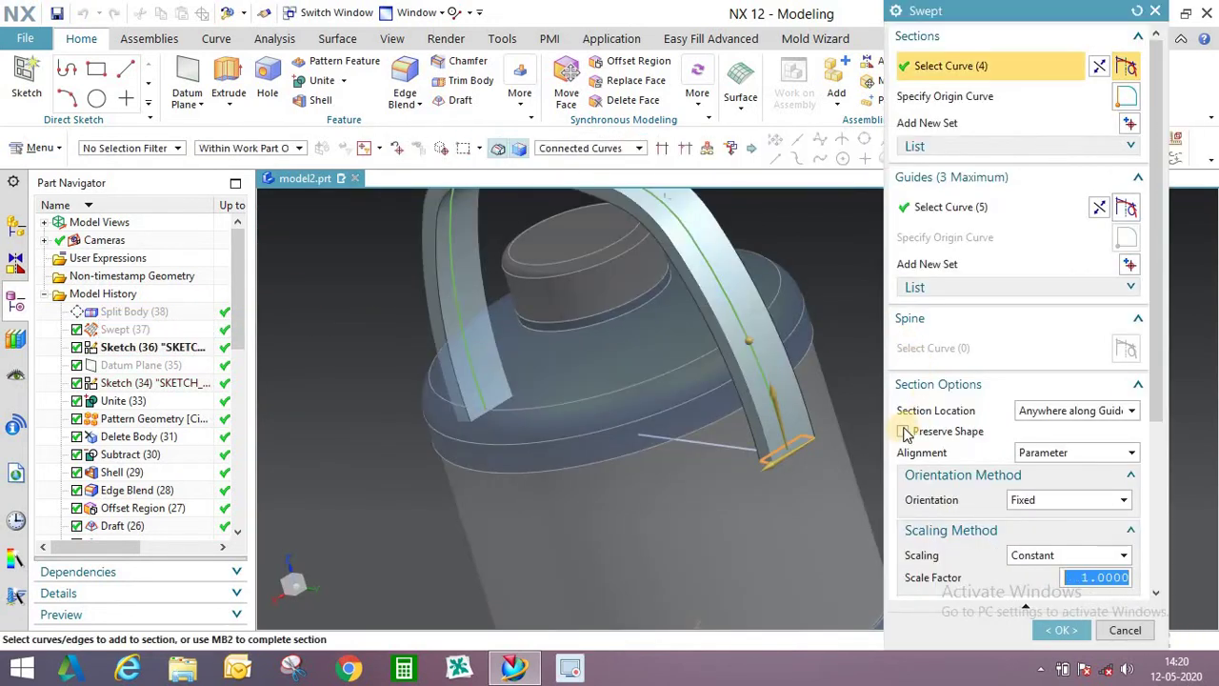
middle_click(1023, 568)
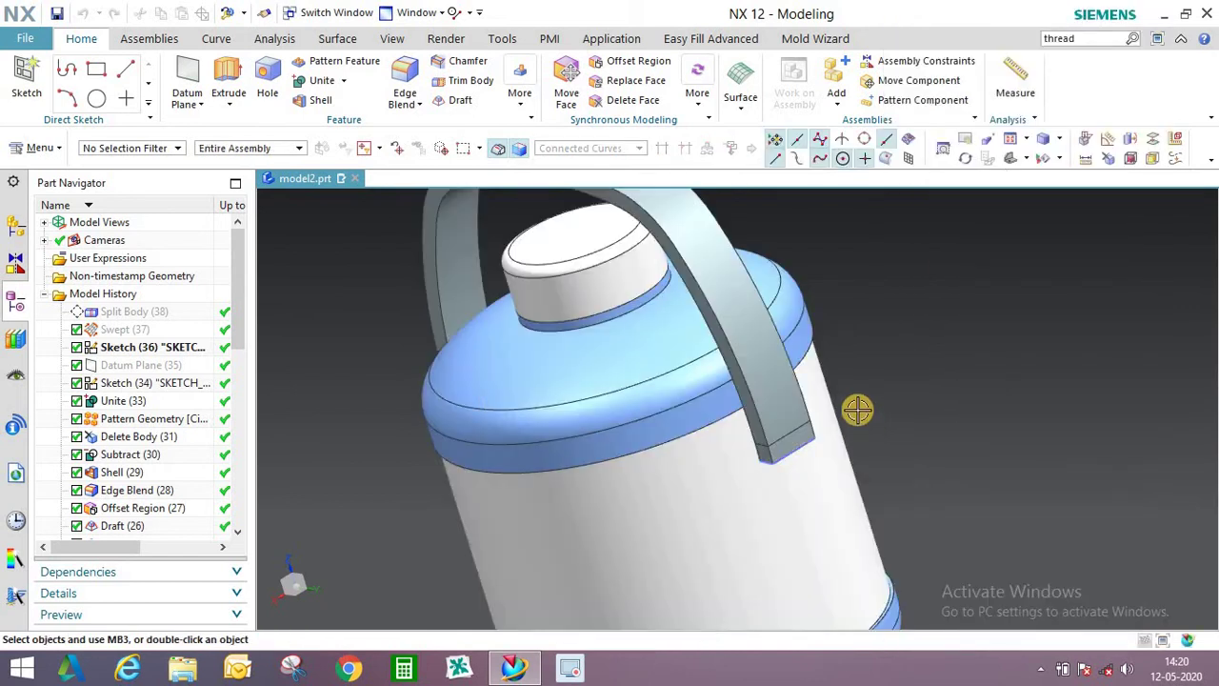
middle_click_drag(857, 409, 698, 202)
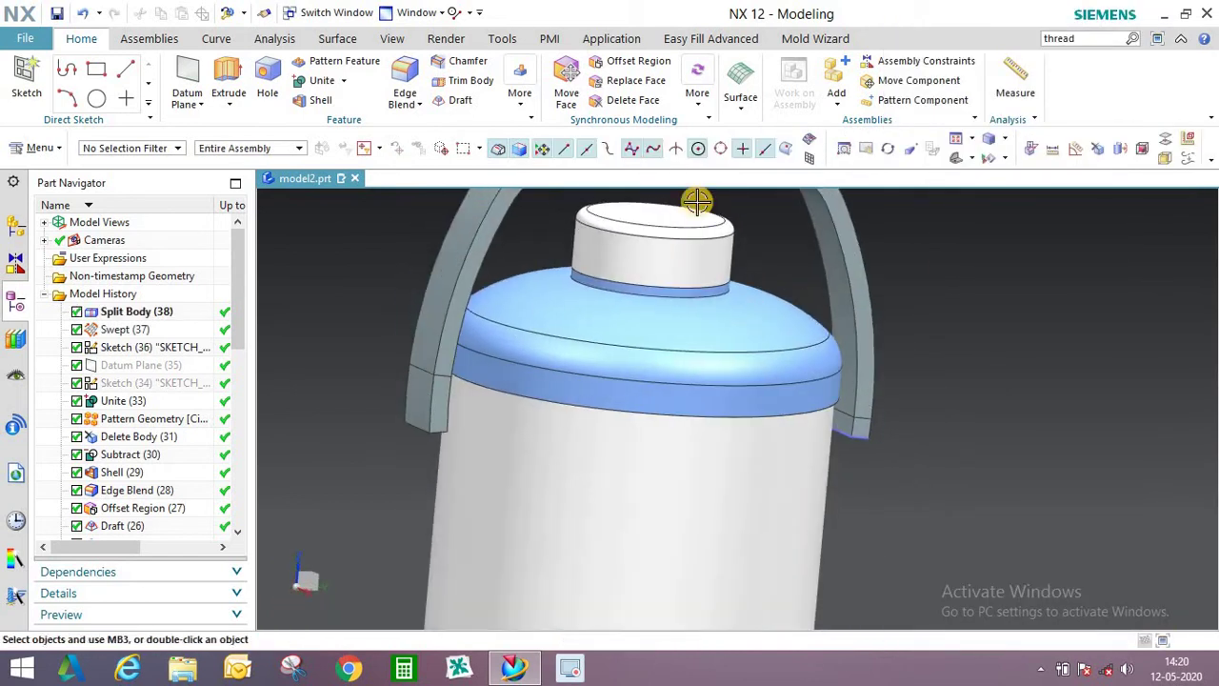
Offset the inner face of one split-off handle end 19 mm toward the container wall.
left_click(664, 60)
scroll(844, 428, "up", 5)
left_click(825, 428)
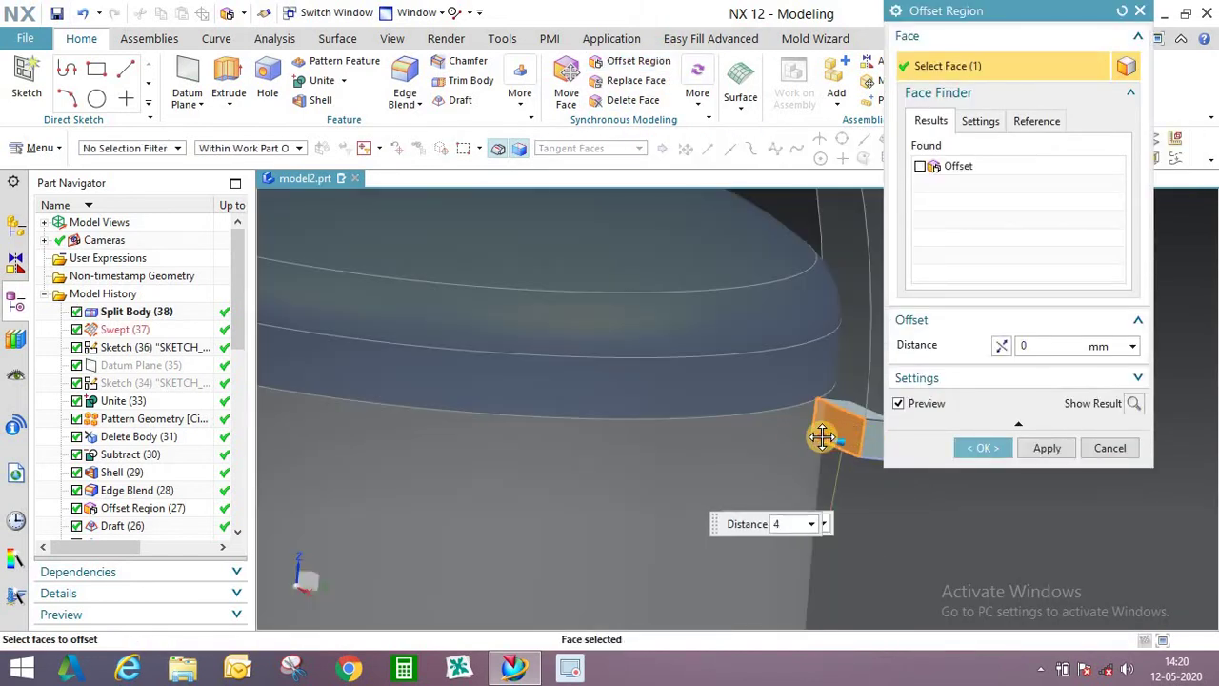
left_click_drag(823, 437, 838, 409)
scroll(696, 422, "down", 4)
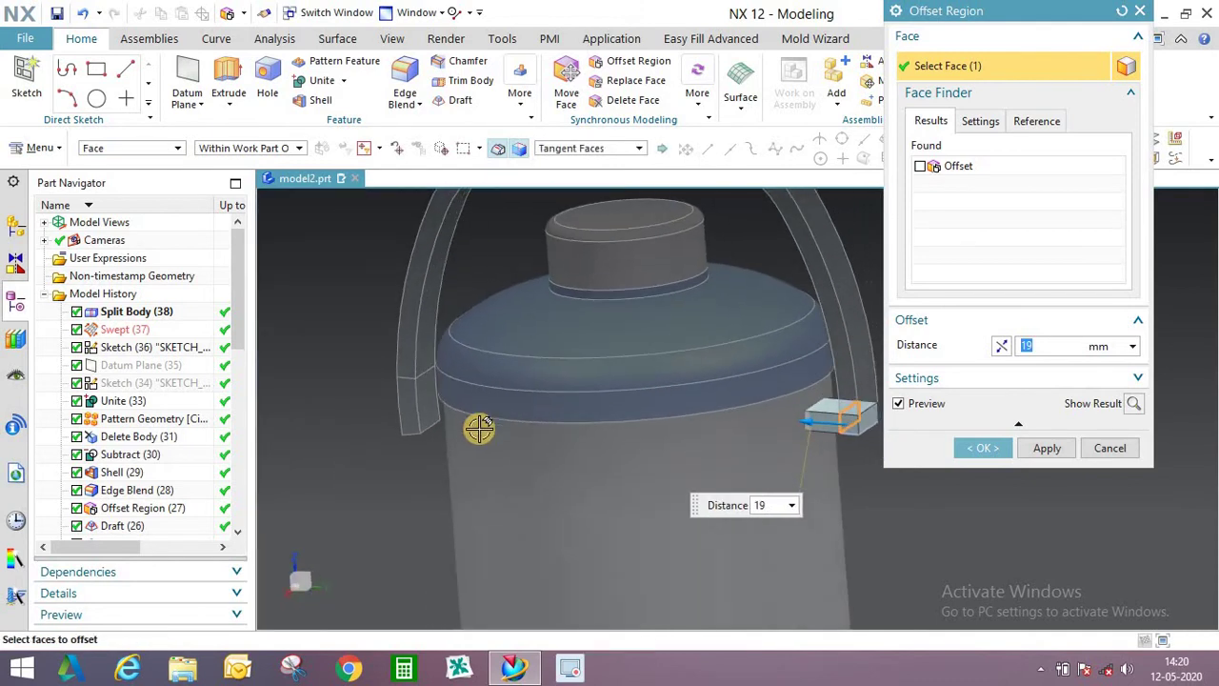
scroll(427, 420, "up", 2)
scroll(419, 419, "down", 1)
middle_click_drag(459, 391, 470, 383)
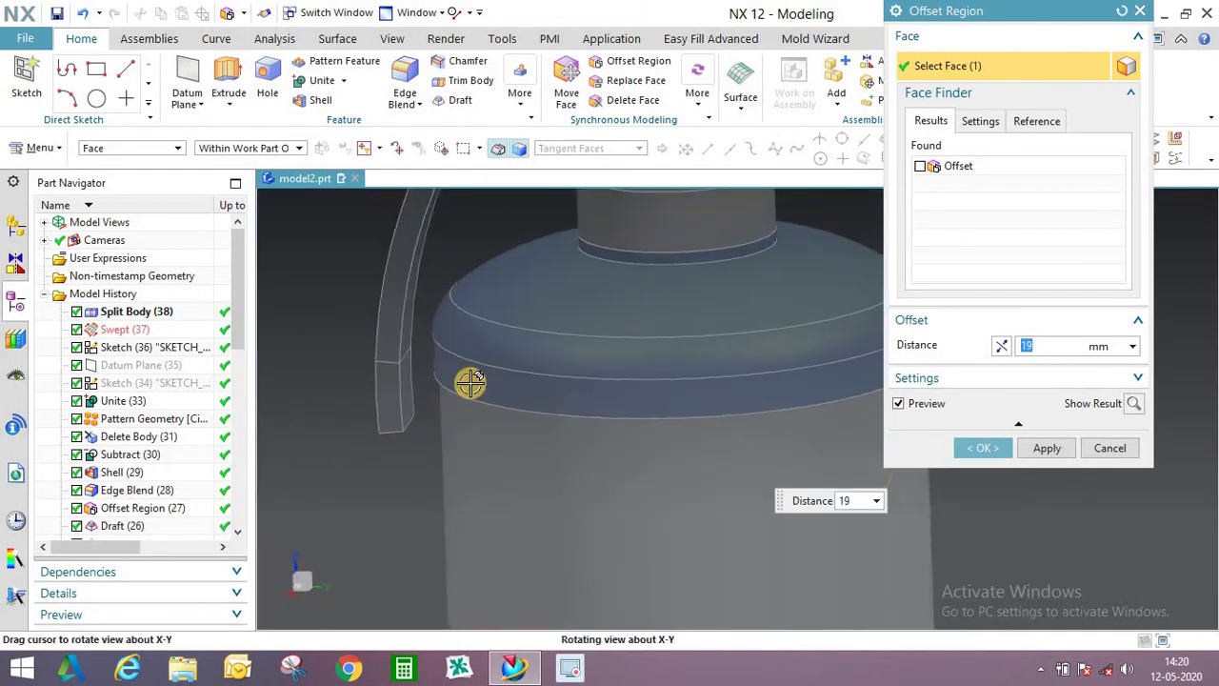
scroll(470, 382, "down", 4)
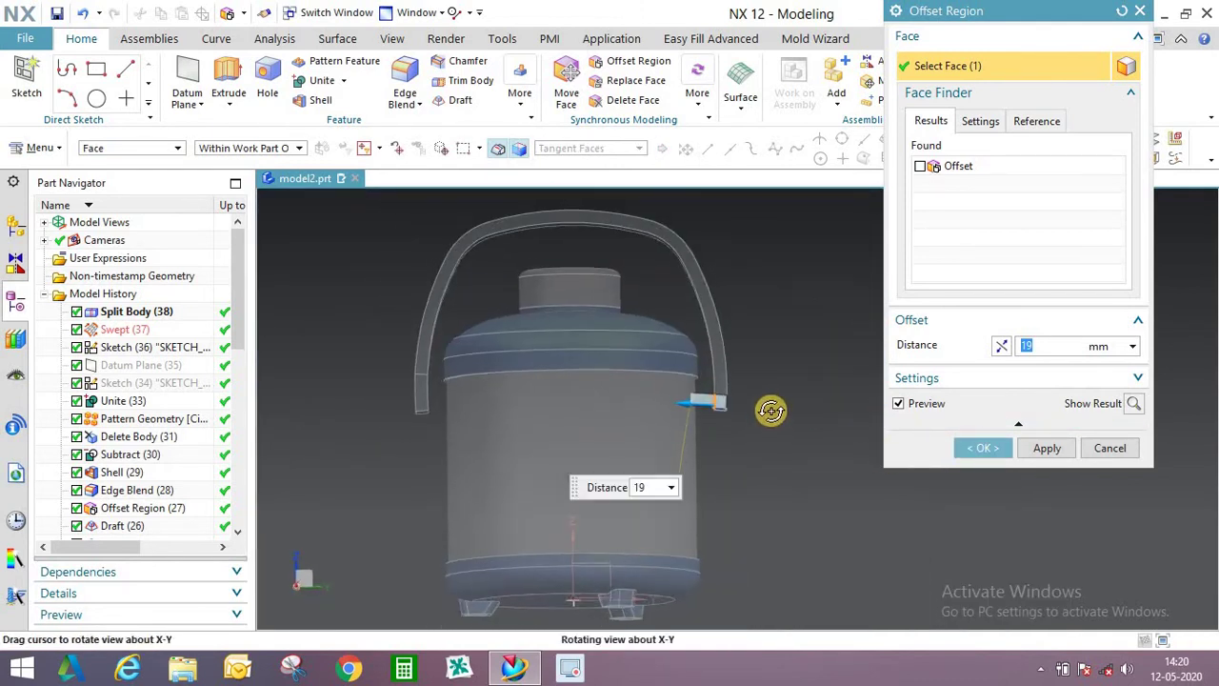
left_click(984, 448)
scroll(777, 390, "up", 3)
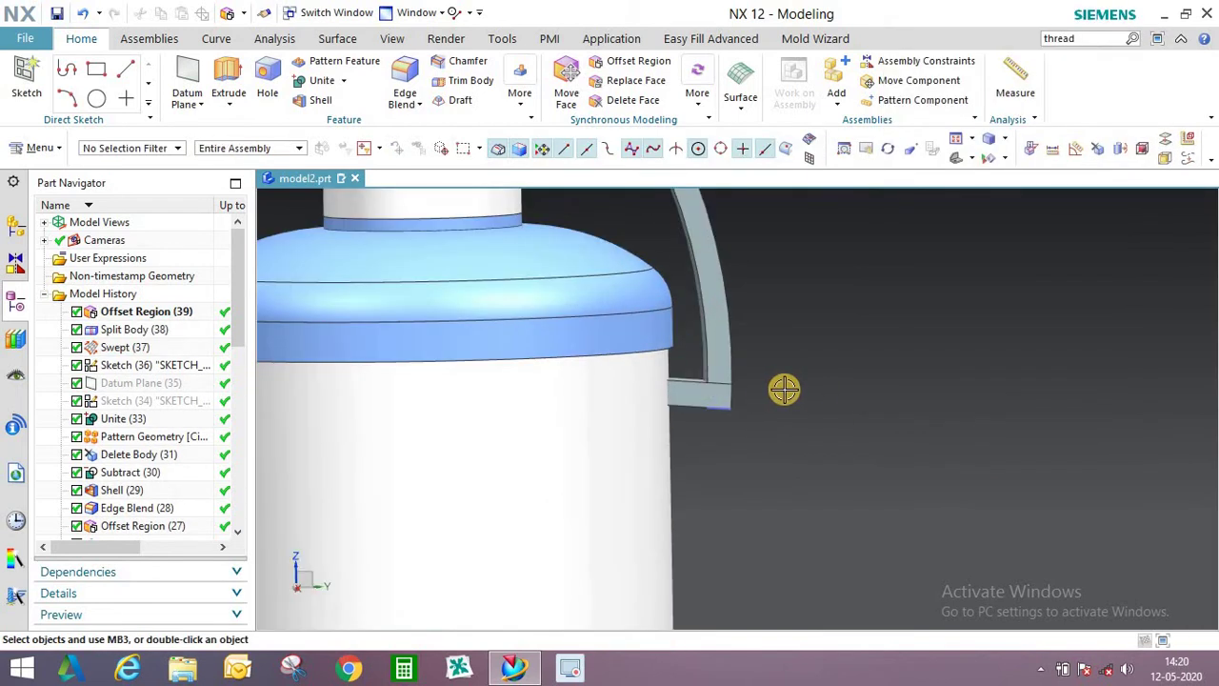
scroll(895, 423, "down", 3)
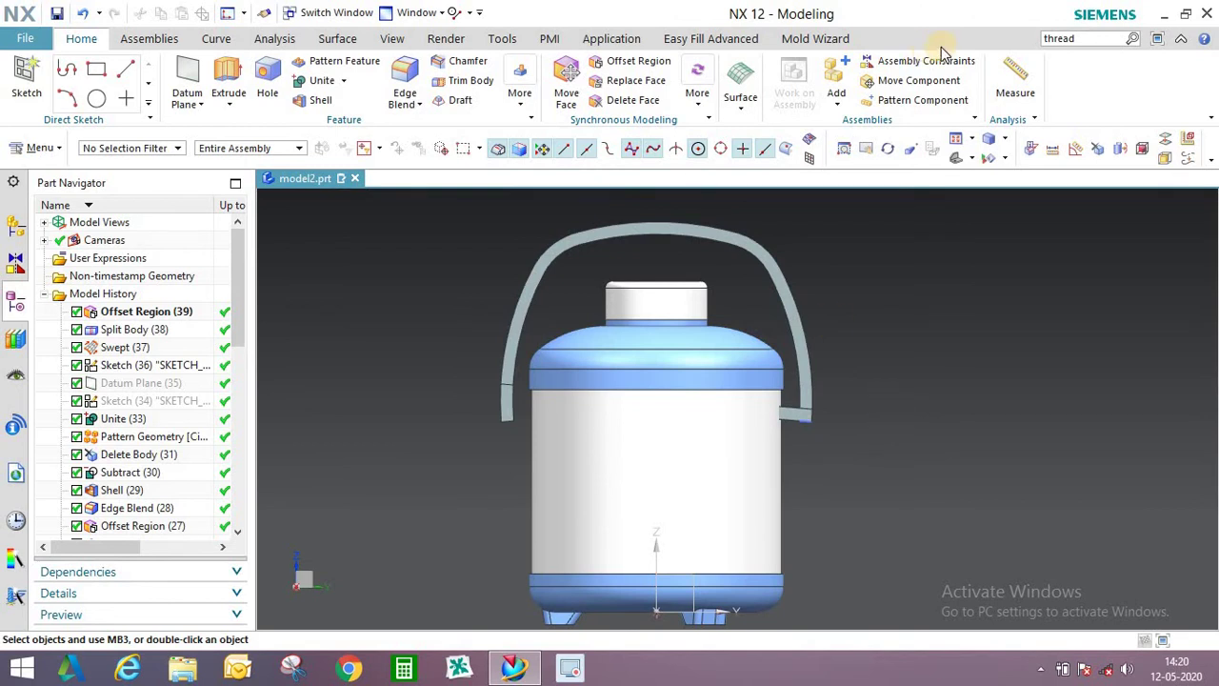
Draft the extended handle-end block at 0° in Edge mode, using the outer face's upper and lower edges as stationary edges.
scroll(850, 406, "up", 3)
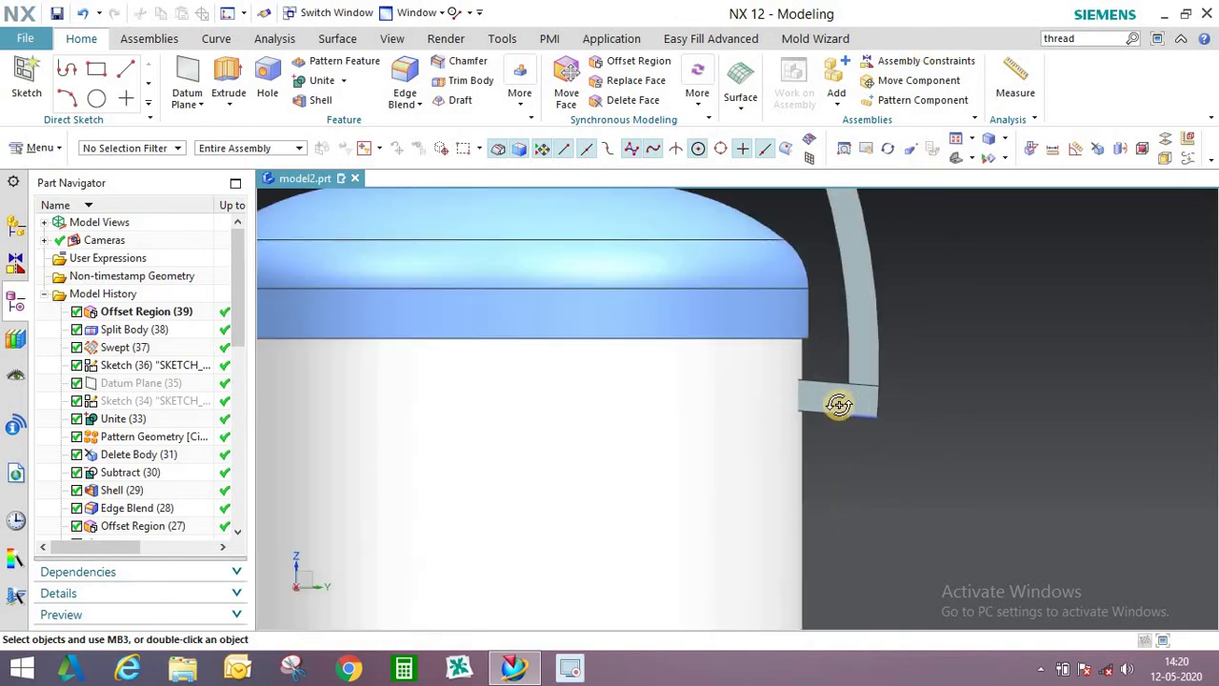
middle_click_drag(839, 405, 979, 467)
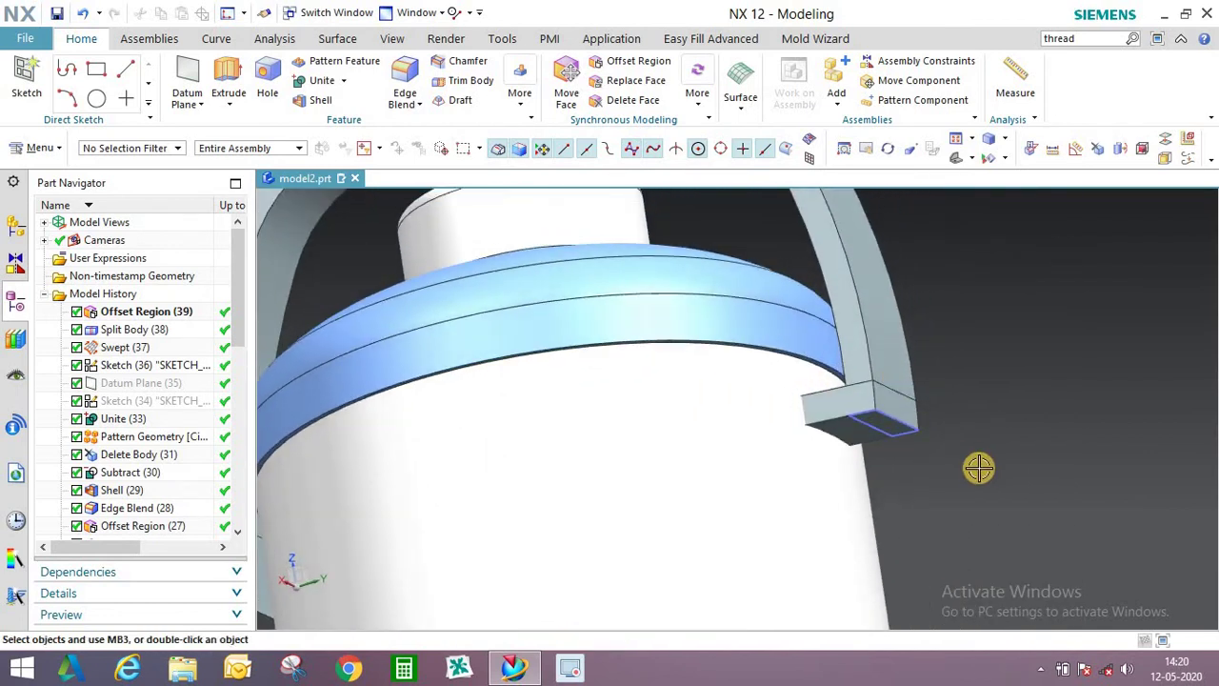
scroll(979, 467, "up", 3)
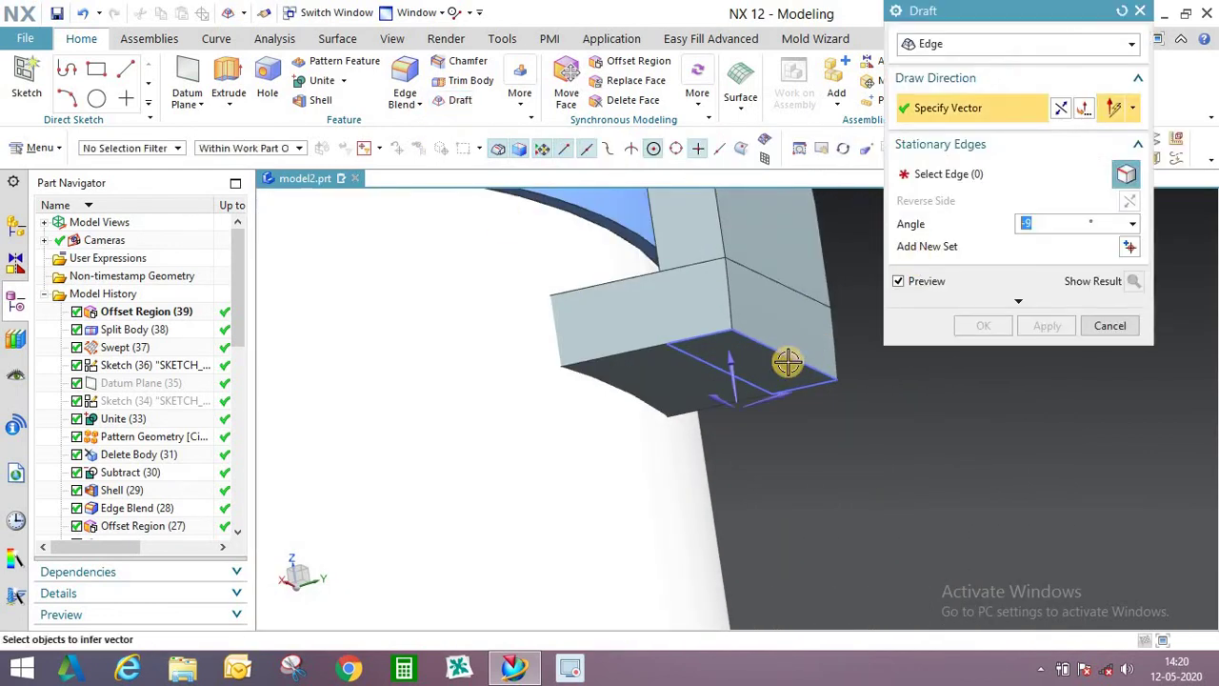
left_click(1018, 188)
left_click(1060, 110)
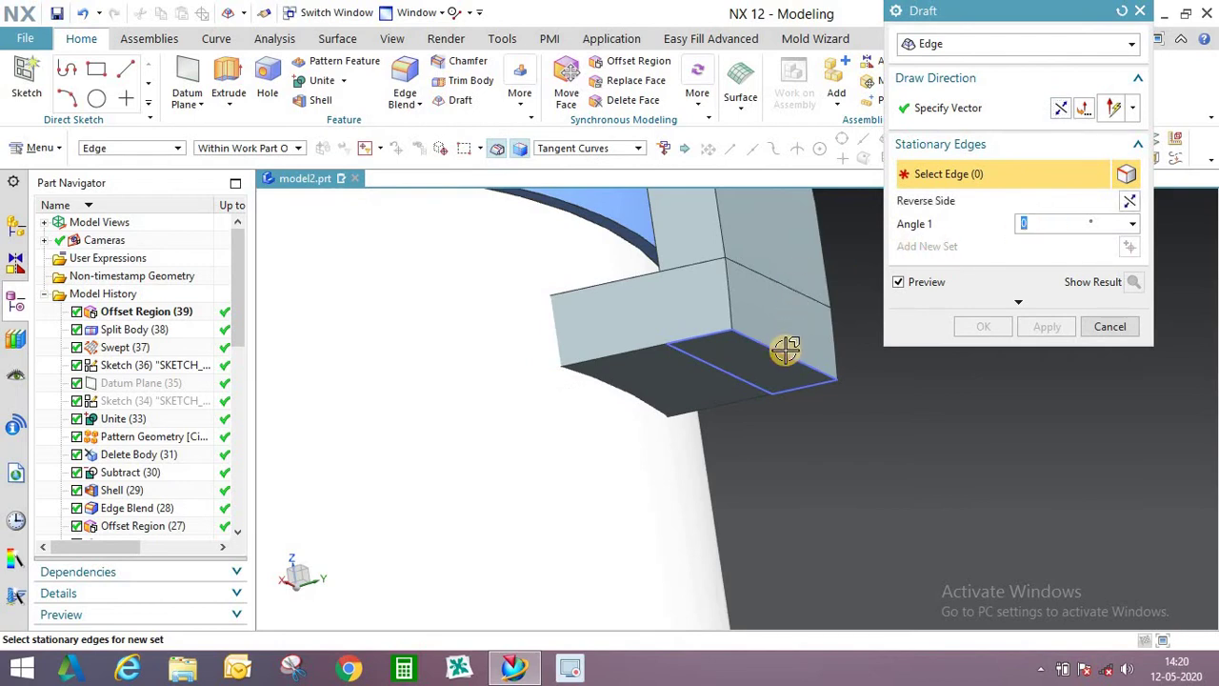
left_click(807, 281)
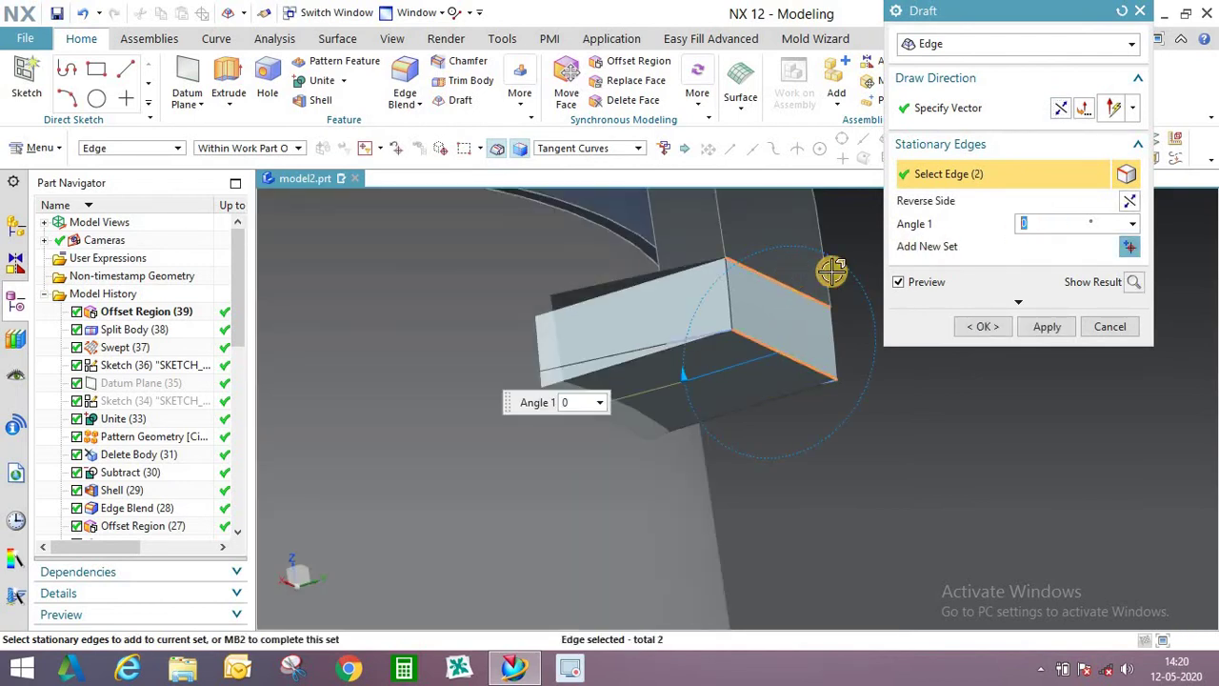
left_click(986, 327)
middle_click_drag(765, 289, 699, 341)
scroll(705, 387, "down", 5)
scroll(696, 414, "down", 1)
scroll(750, 378, "up", 3)
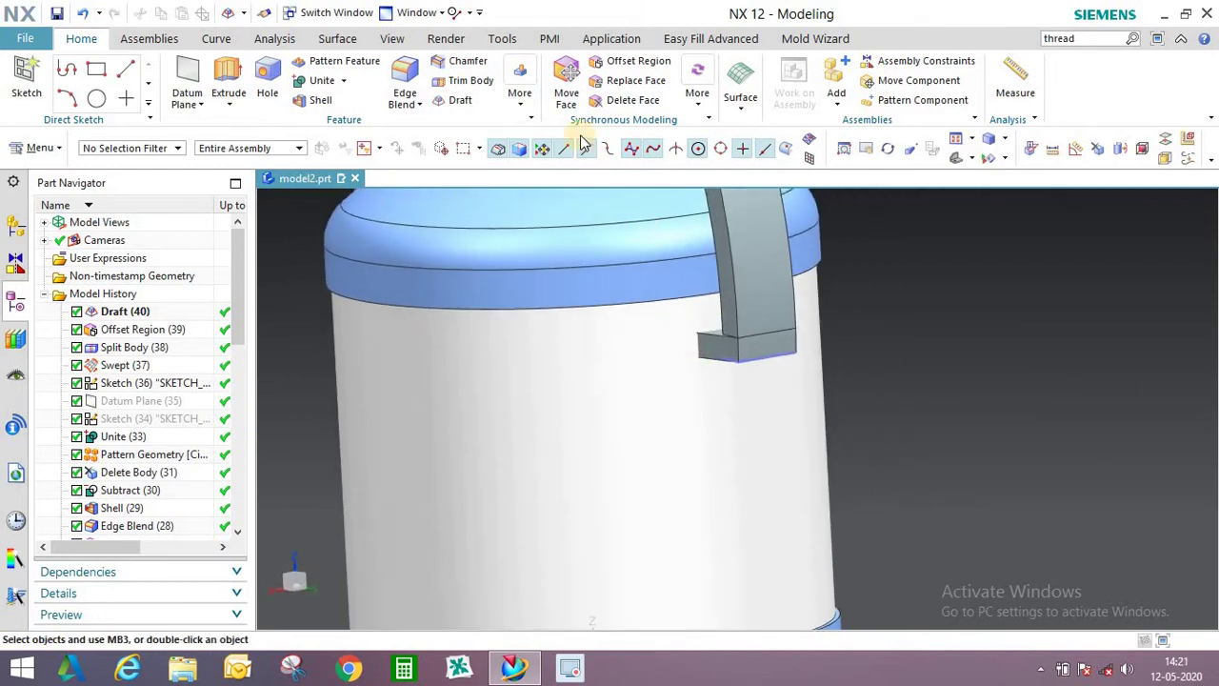
Offset the lower end face of the upper handle body 3 mm down into the extended end block.
scroll(714, 305, "up", 5)
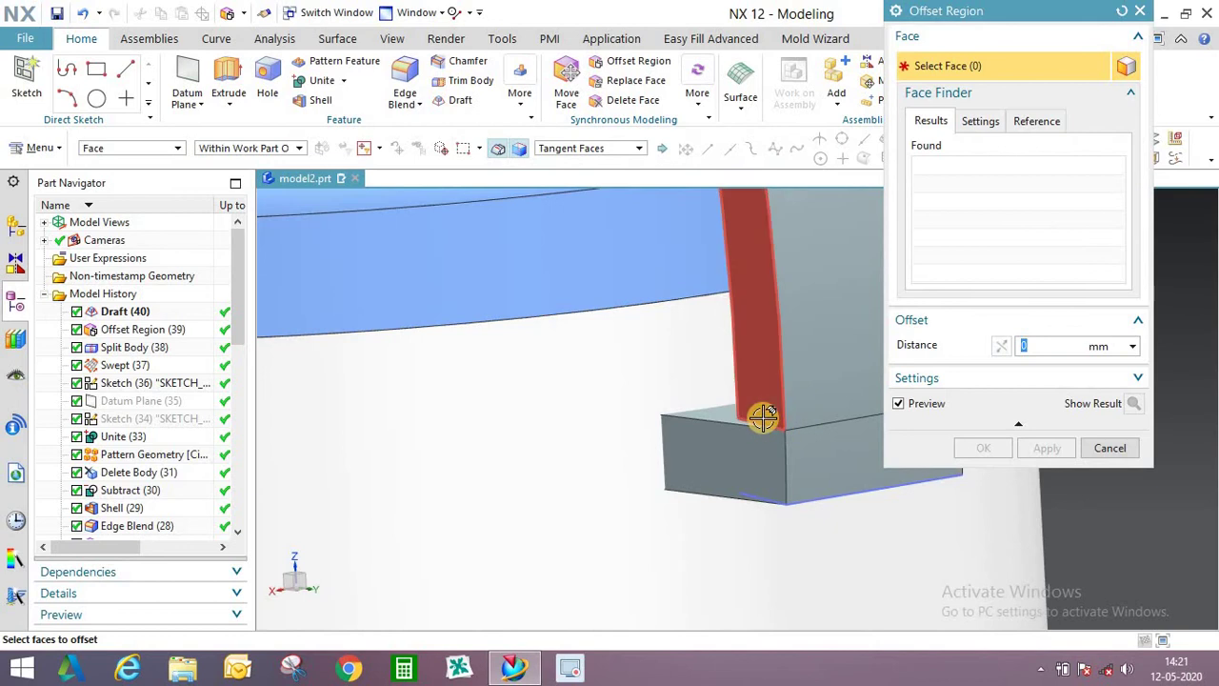
left_click(764, 417)
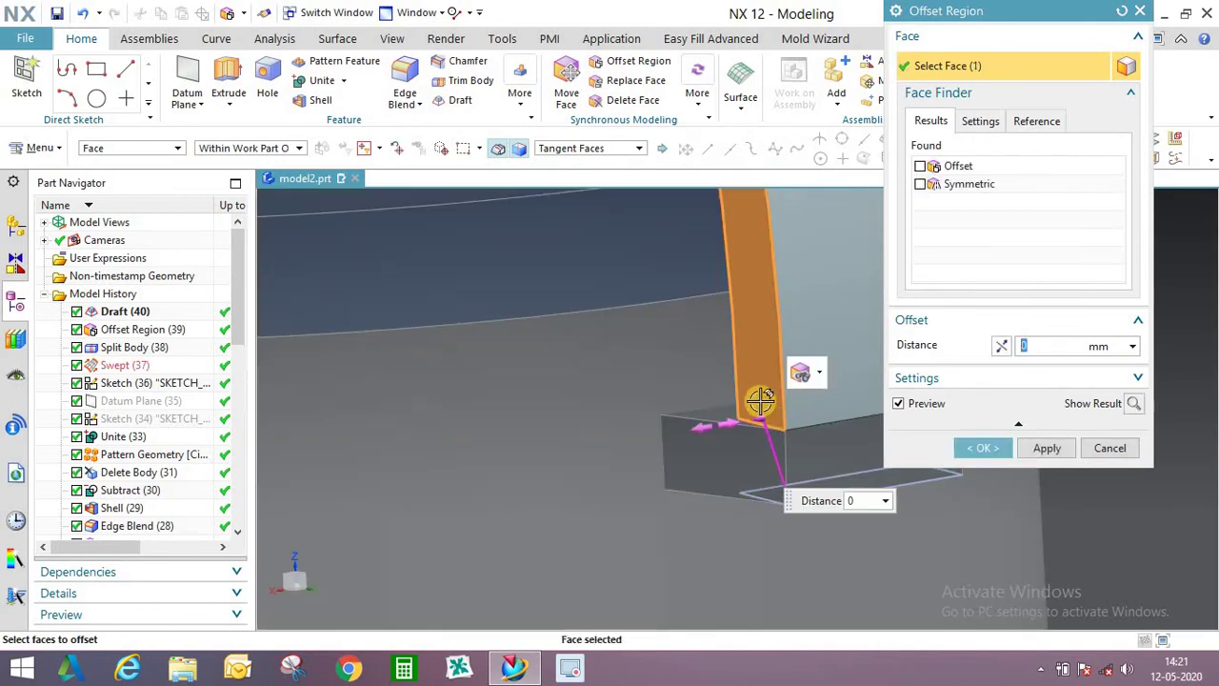
left_click(762, 408, "shift")
left_click(767, 417)
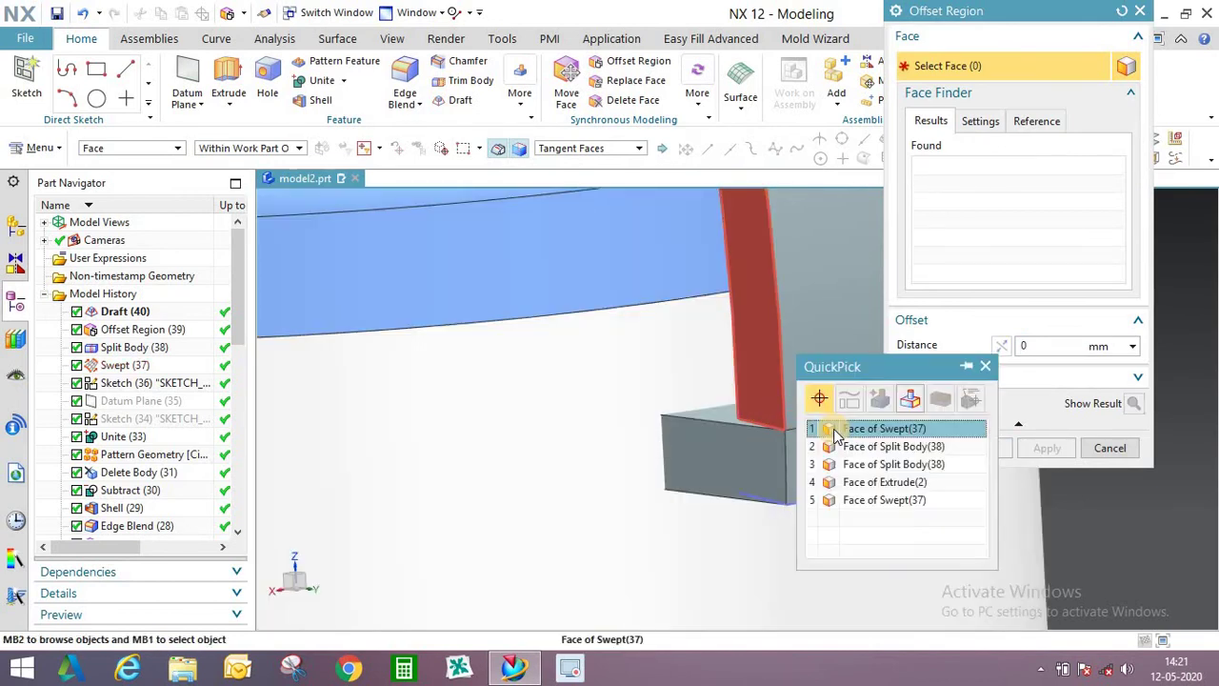
left_click(828, 444)
type("3")
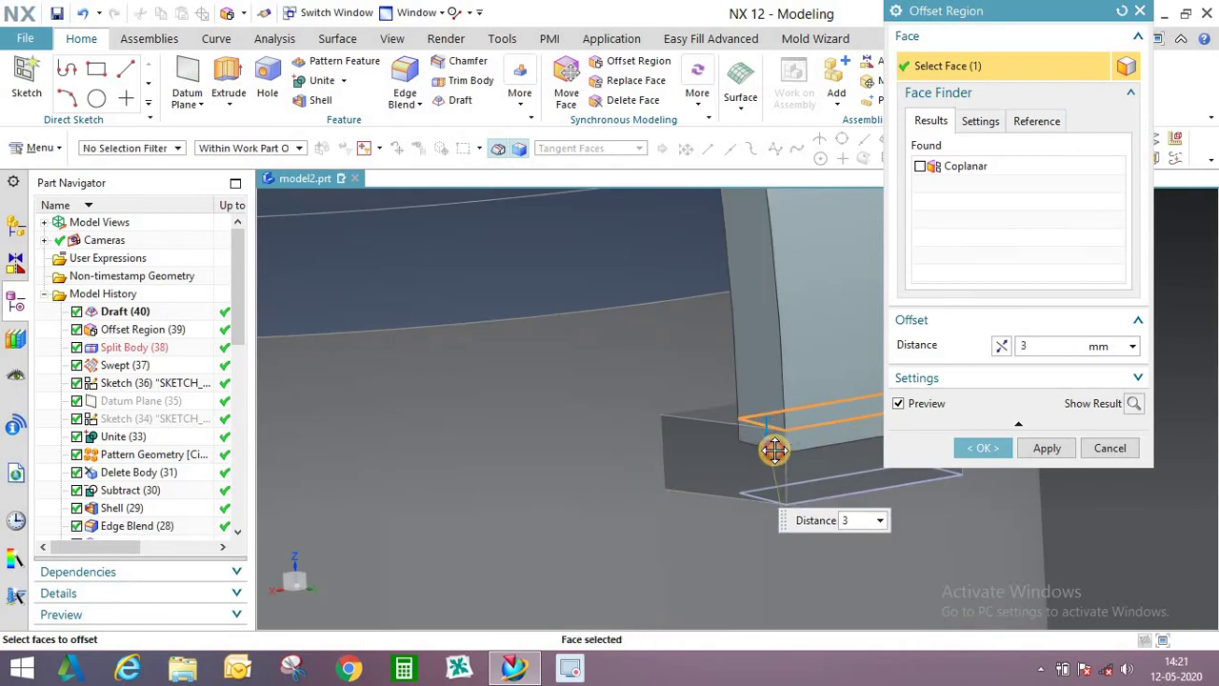
left_click(1001, 452)
scroll(747, 429, "down", 5)
middle_click_drag(814, 423, 722, 326)
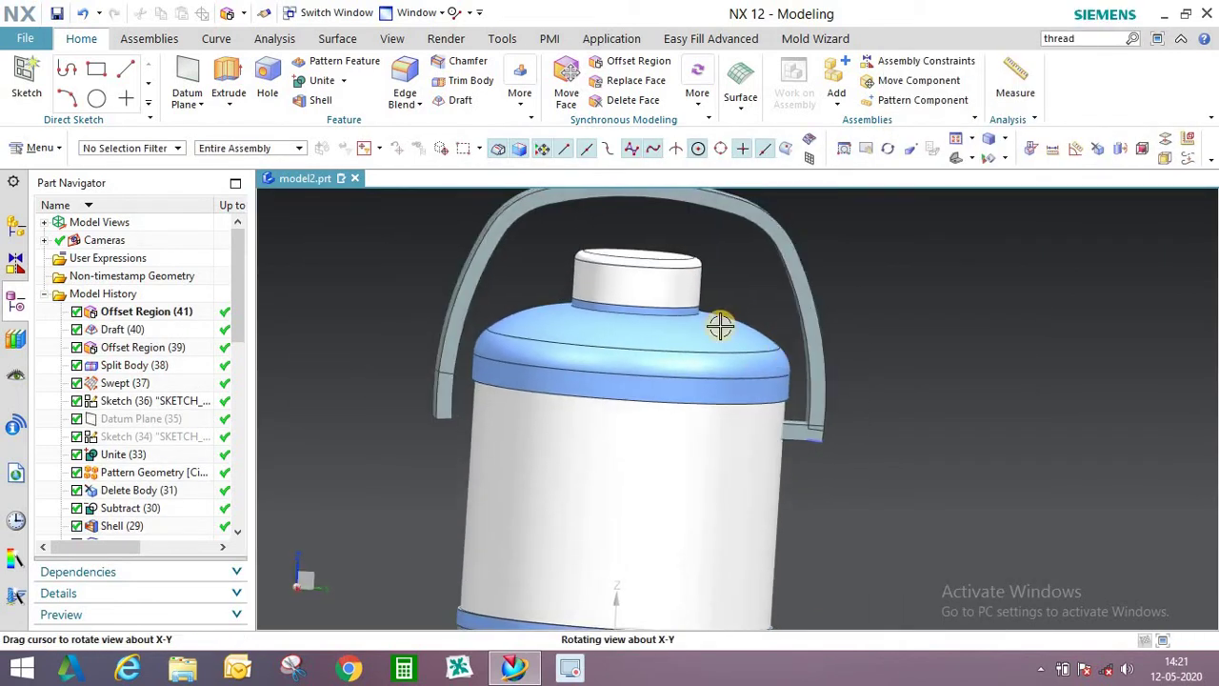
Start Mirror Geometry with the extended handle-end block as the object to mirror.
left_click(47, 150)
mouse_move(48, 235)
mouse_move(178, 201)
left_click(400, 413)
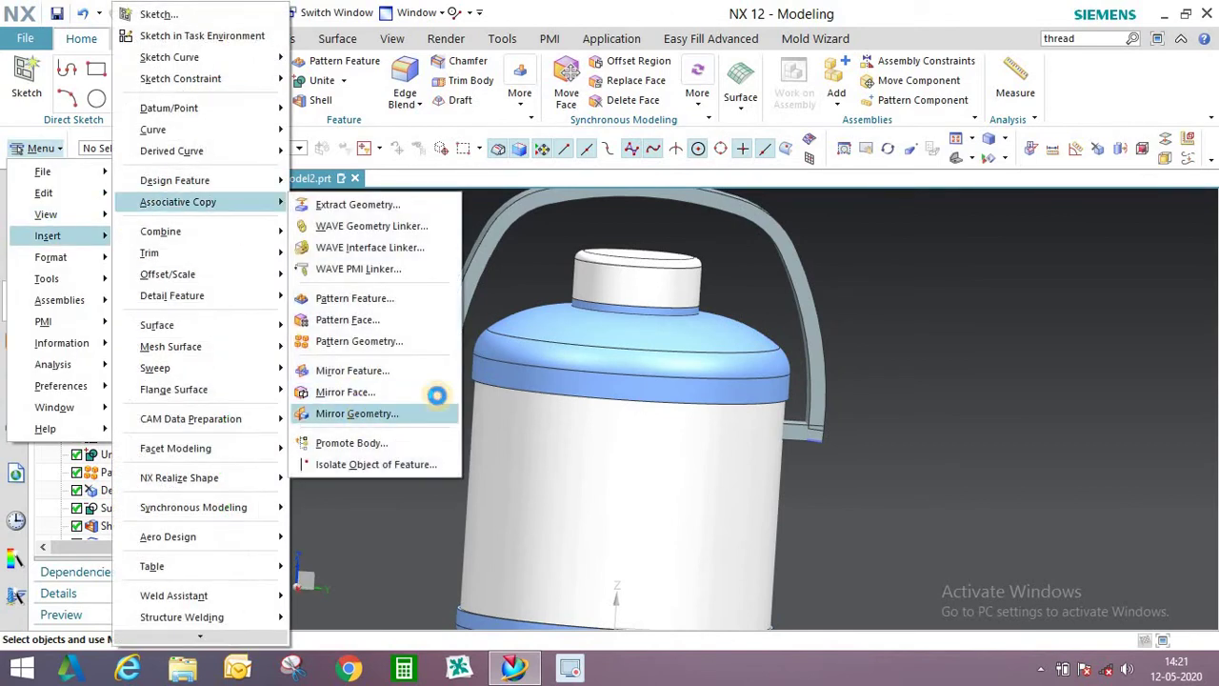
scroll(797, 419, "up", 3)
left_click(790, 449)
scroll(790, 239, "down", 3)
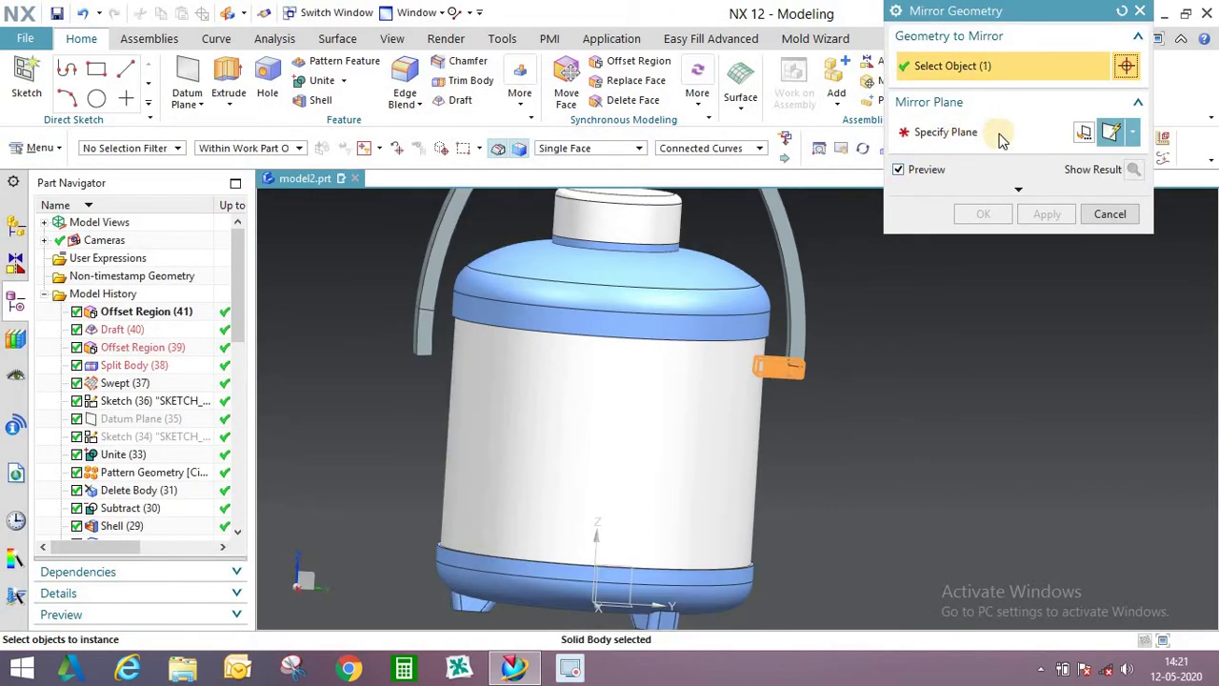
Specify the XZ datum plane as the mirror plane and create the mirrored block at the opposite handle end.
left_click(1132, 133)
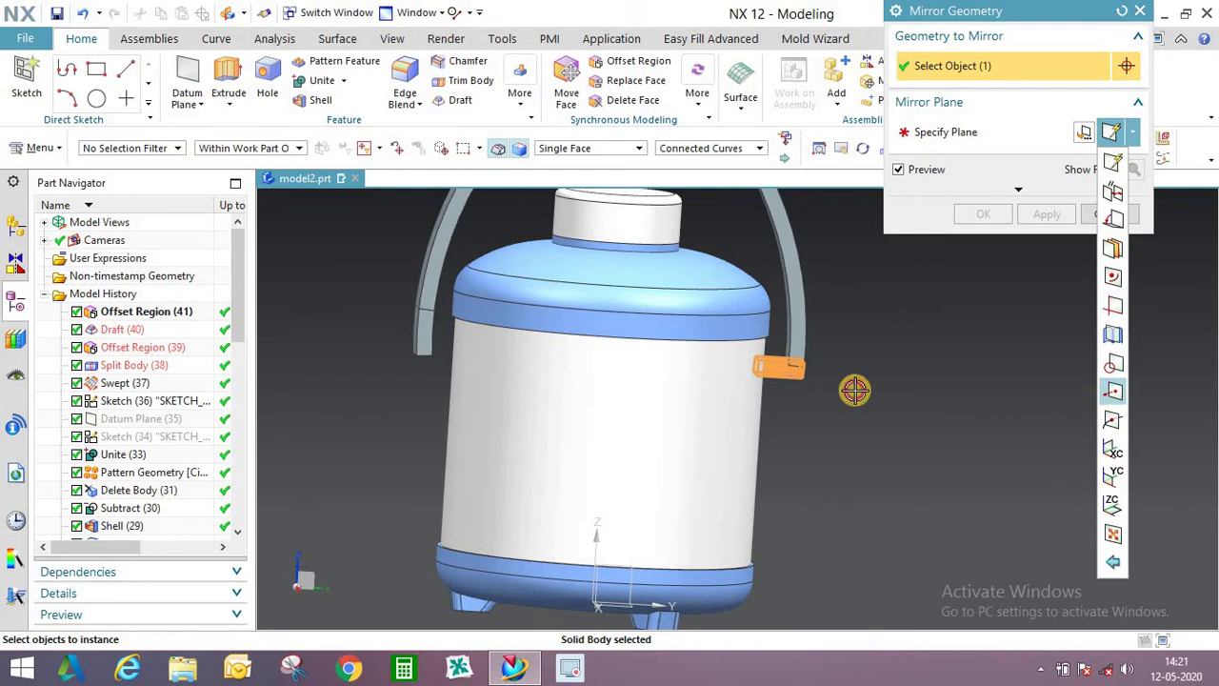
scroll(645, 509, "down", 3)
scroll(610, 522, "up", 4)
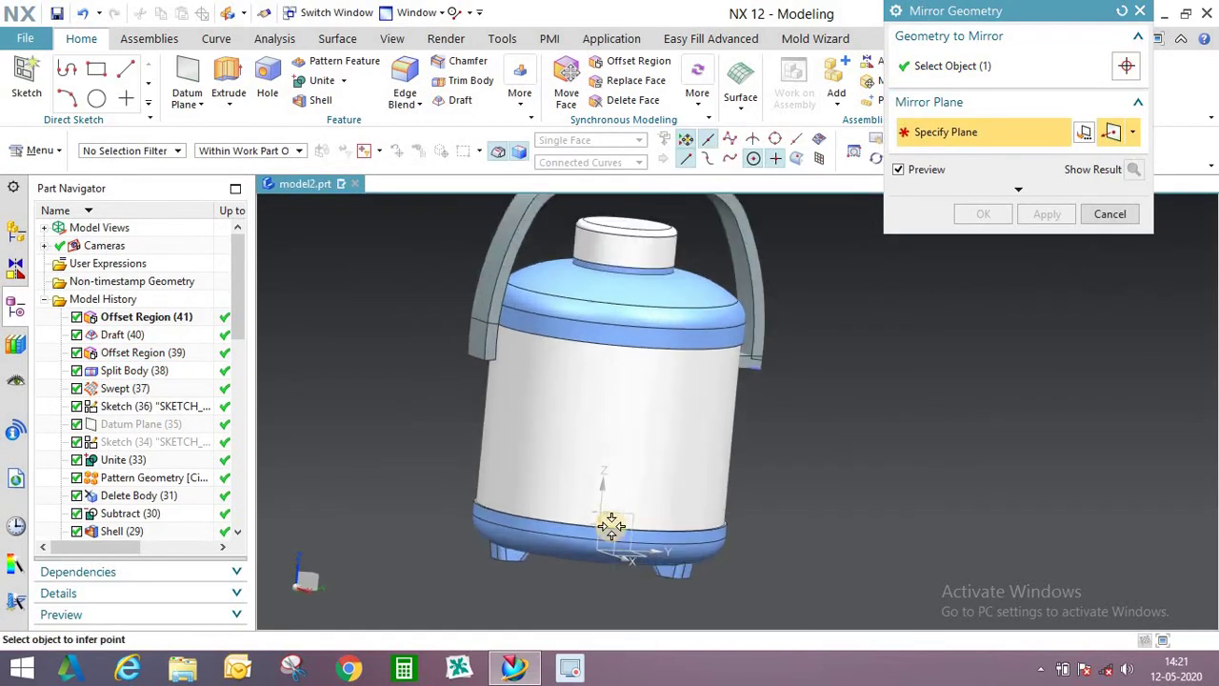
left_click(1133, 133)
left_click(1113, 170)
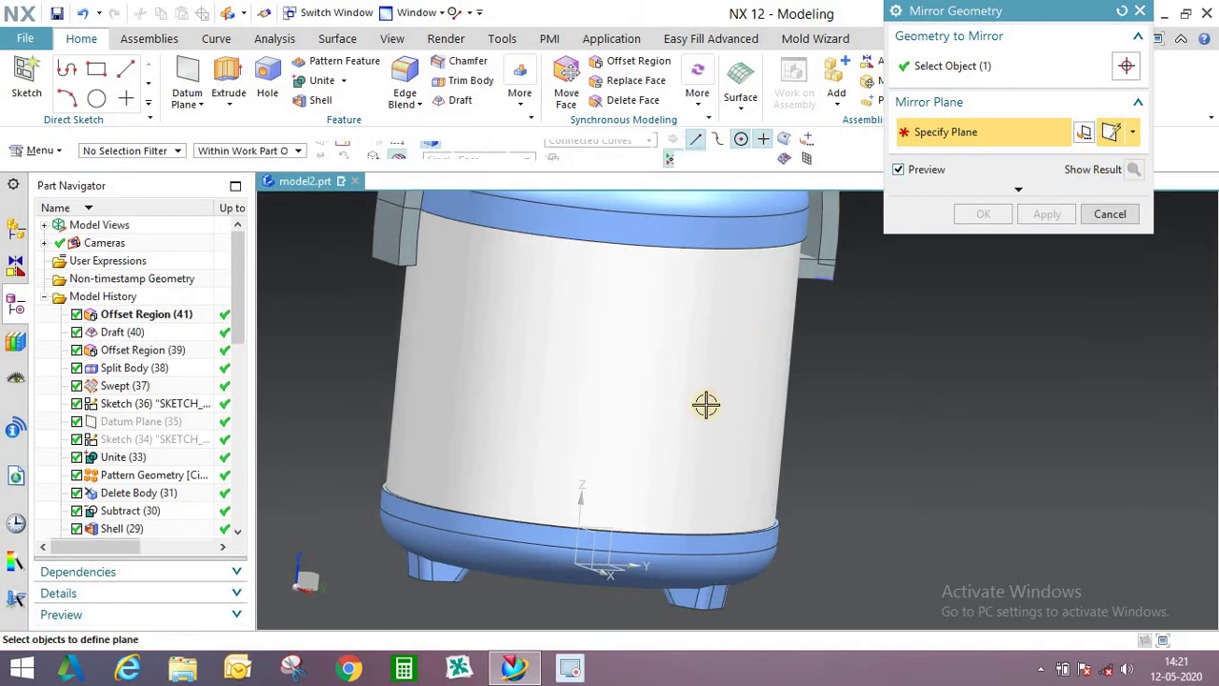
scroll(583, 545, "up", 3)
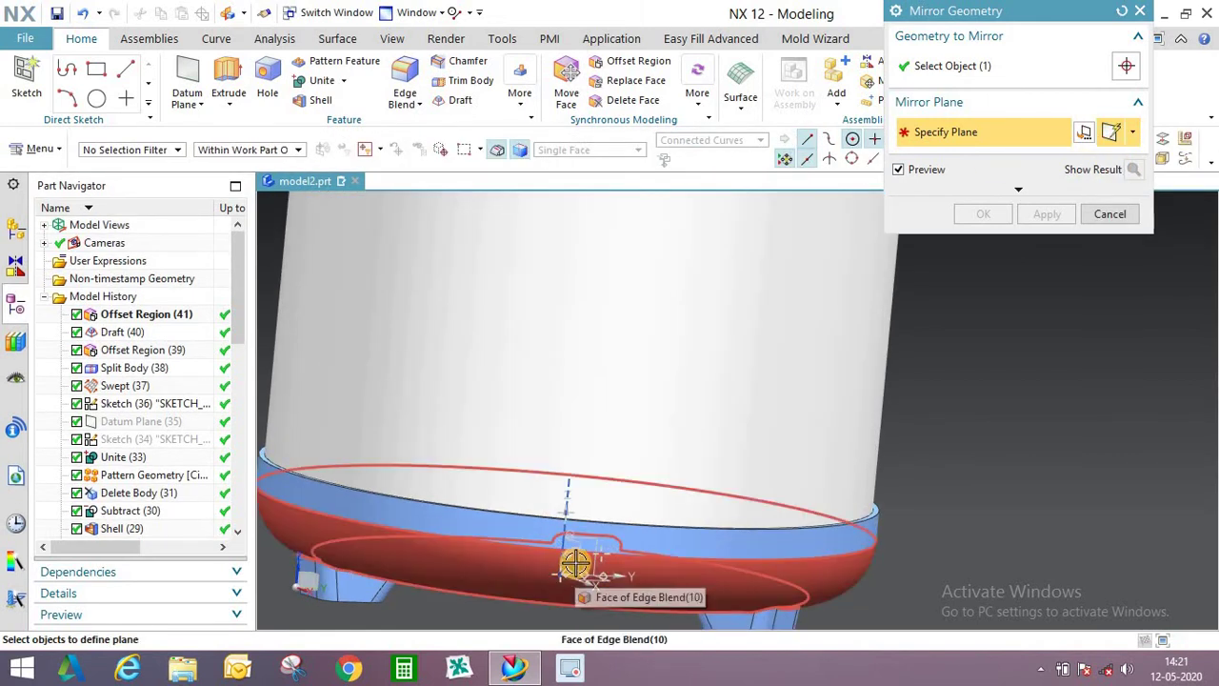
left_click(577, 564)
scroll(765, 432, "down", 4)
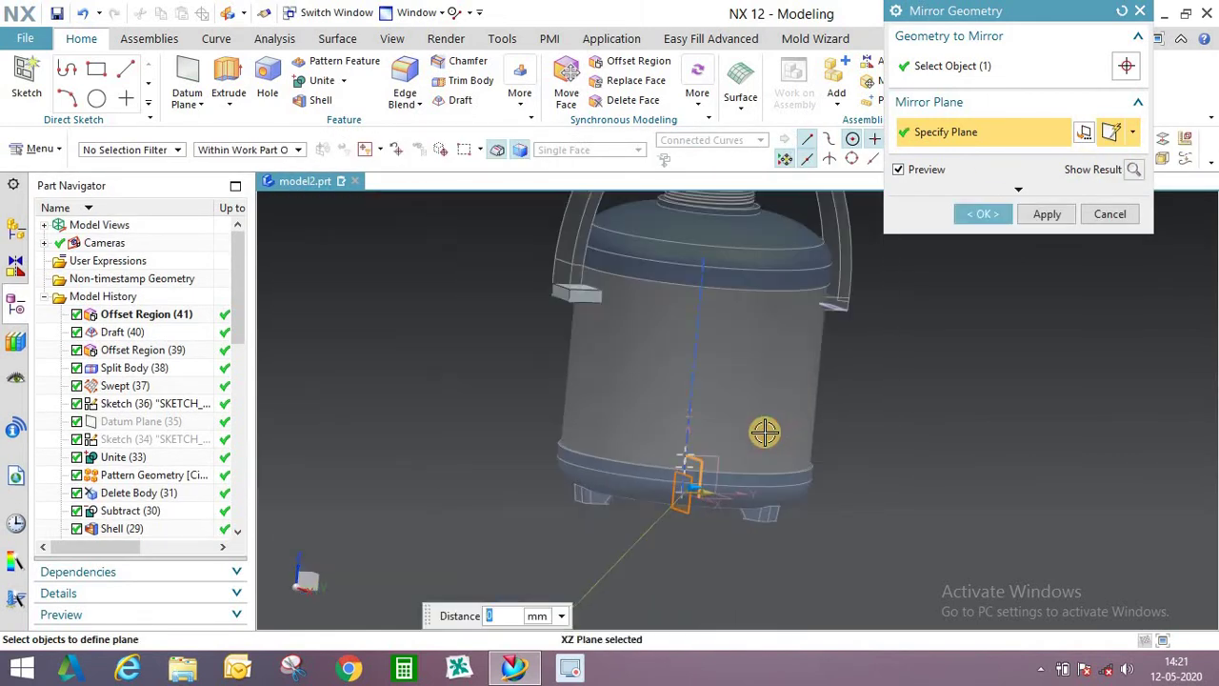
middle_click(855, 214)
scroll(580, 272, "up", 3)
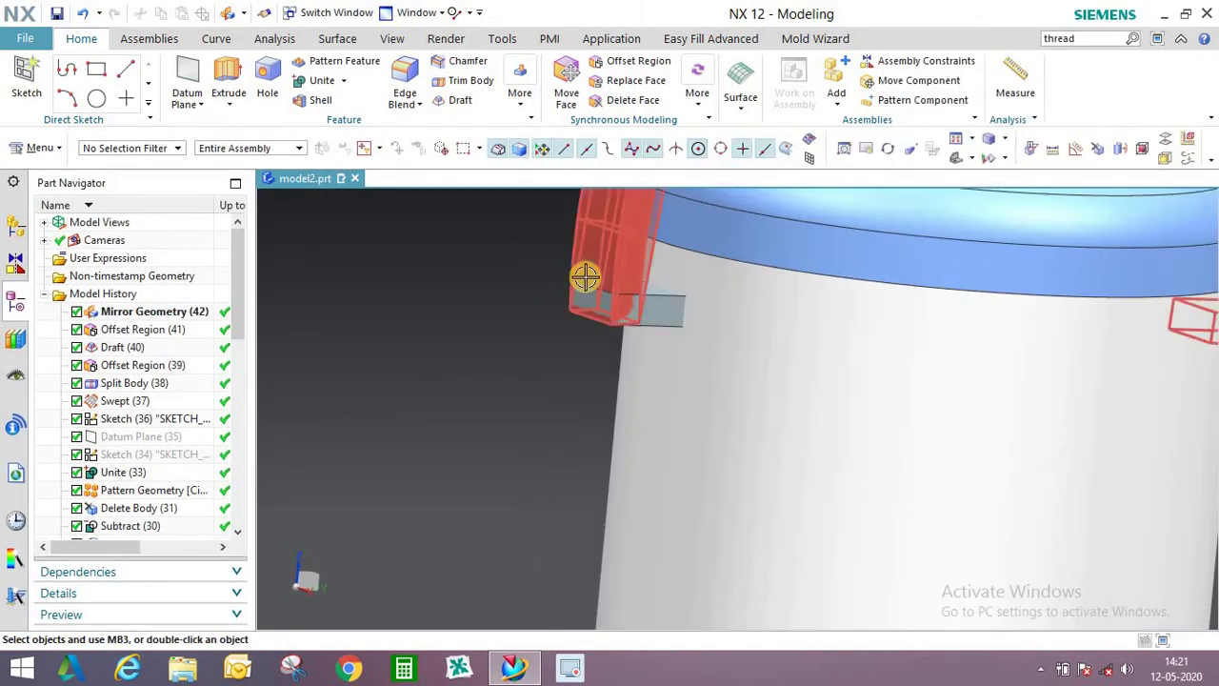
Start a Unite with the container as the target body and the upper swept handle as the first tool body.
middle_click_drag(580, 272, 459, 365)
scroll(459, 365, "down", 5)
middle_click_drag(558, 311, 551, 298)
left_click(321, 86)
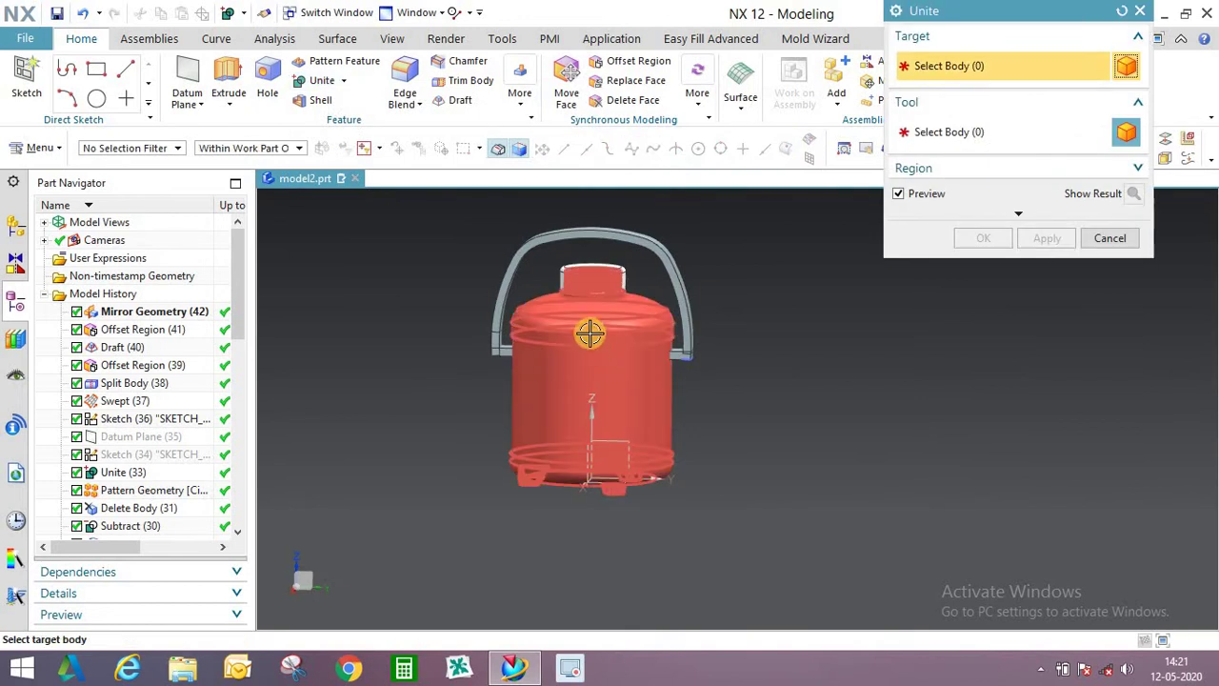
left_click(574, 341)
scroll(498, 245, "down", 2)
scroll(528, 283, "up", 2)
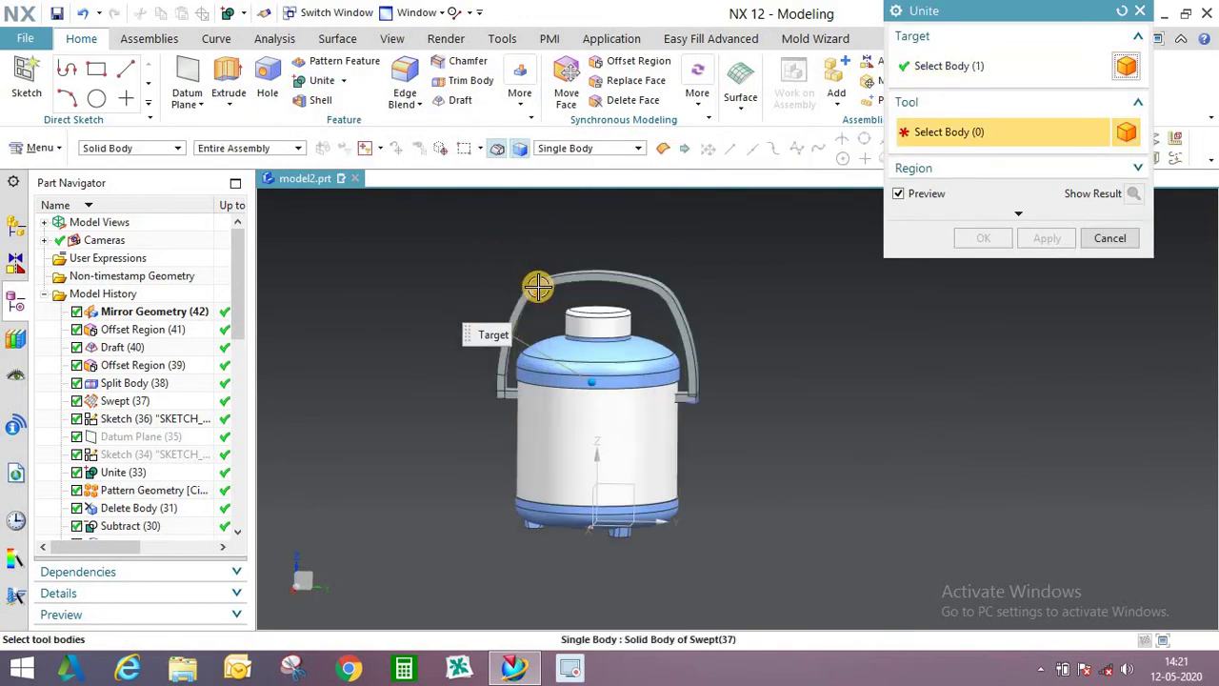
left_click(500, 399)
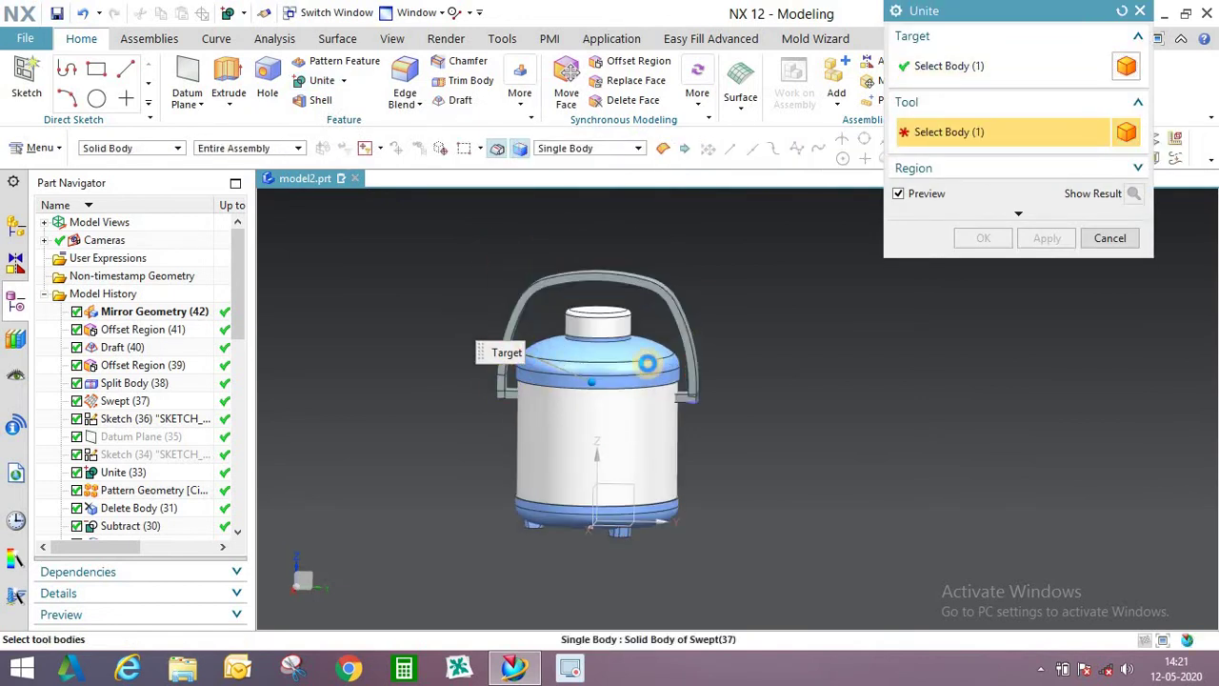
left_click(711, 388)
scroll(710, 385, "up", 1)
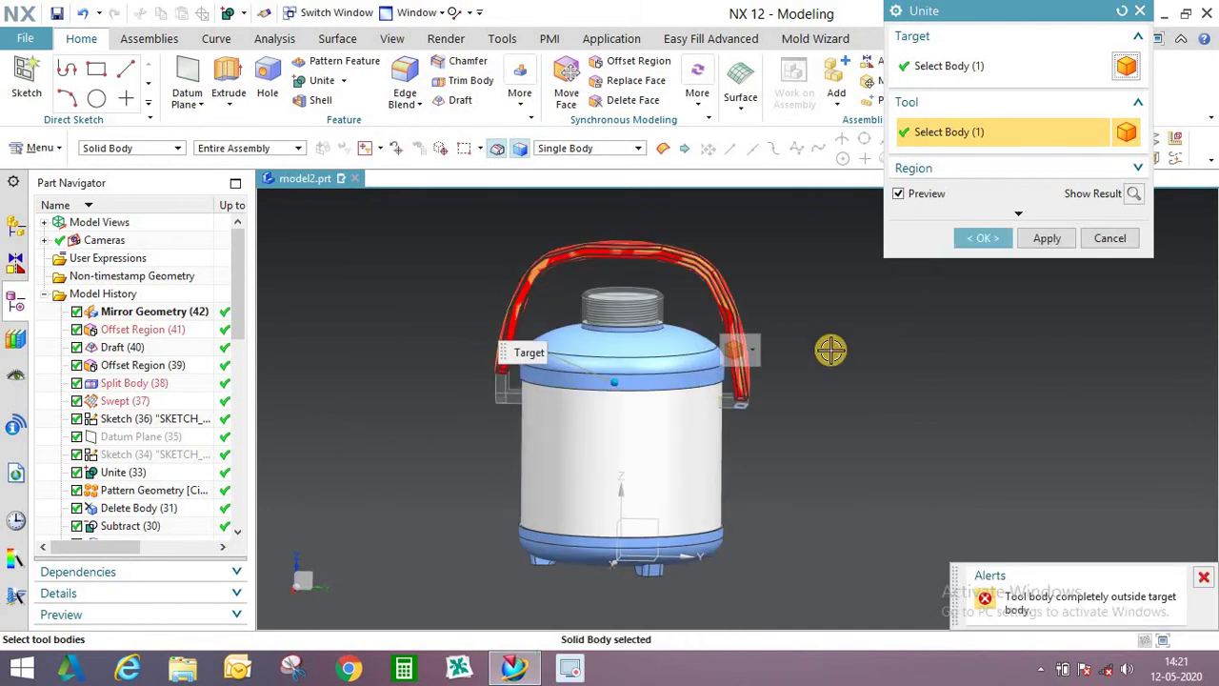
Add both handle-end blocks to the tool bodies and unite them and the handle with the container.
scroll(716, 398, "up", 3)
left_click_drag(753, 435, 757, 441)
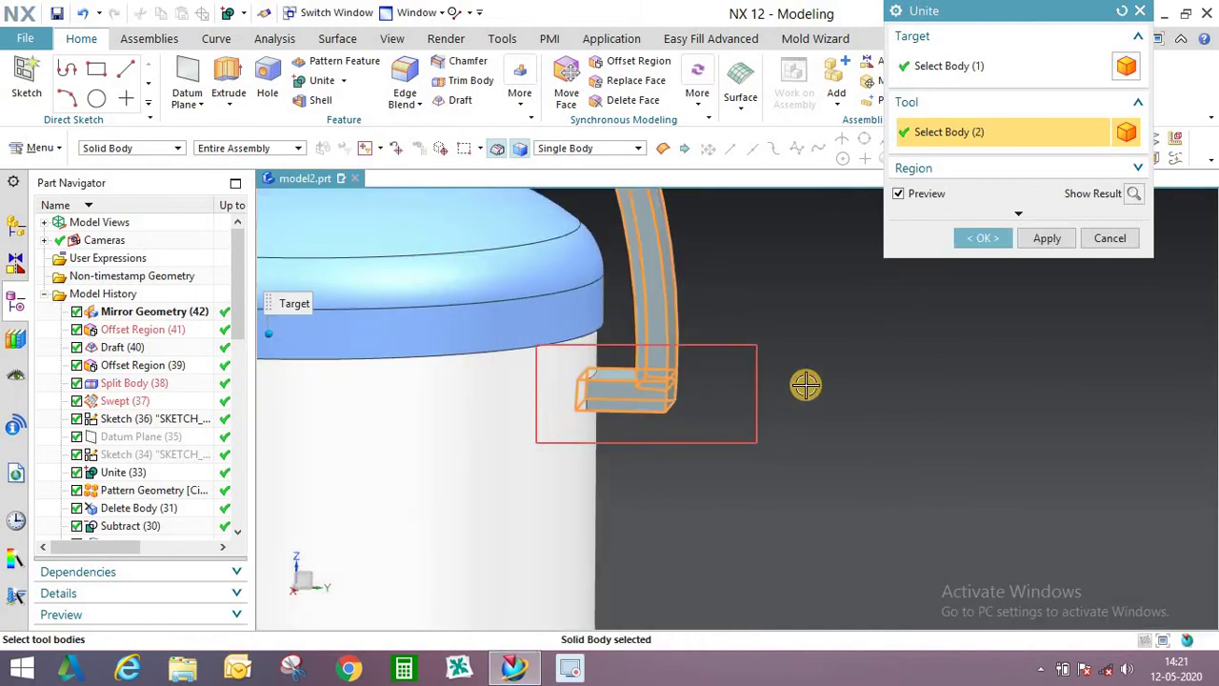
scroll(901, 444, "down", 4)
scroll(617, 415, "up", 5)
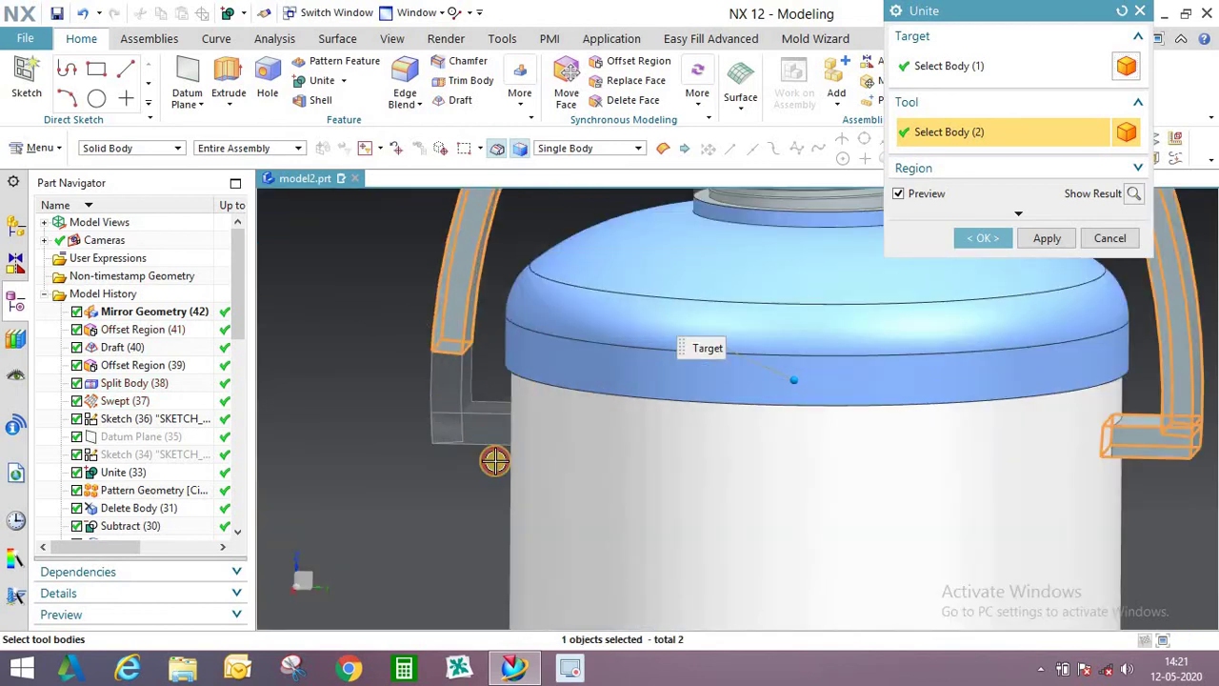
left_click(583, 481)
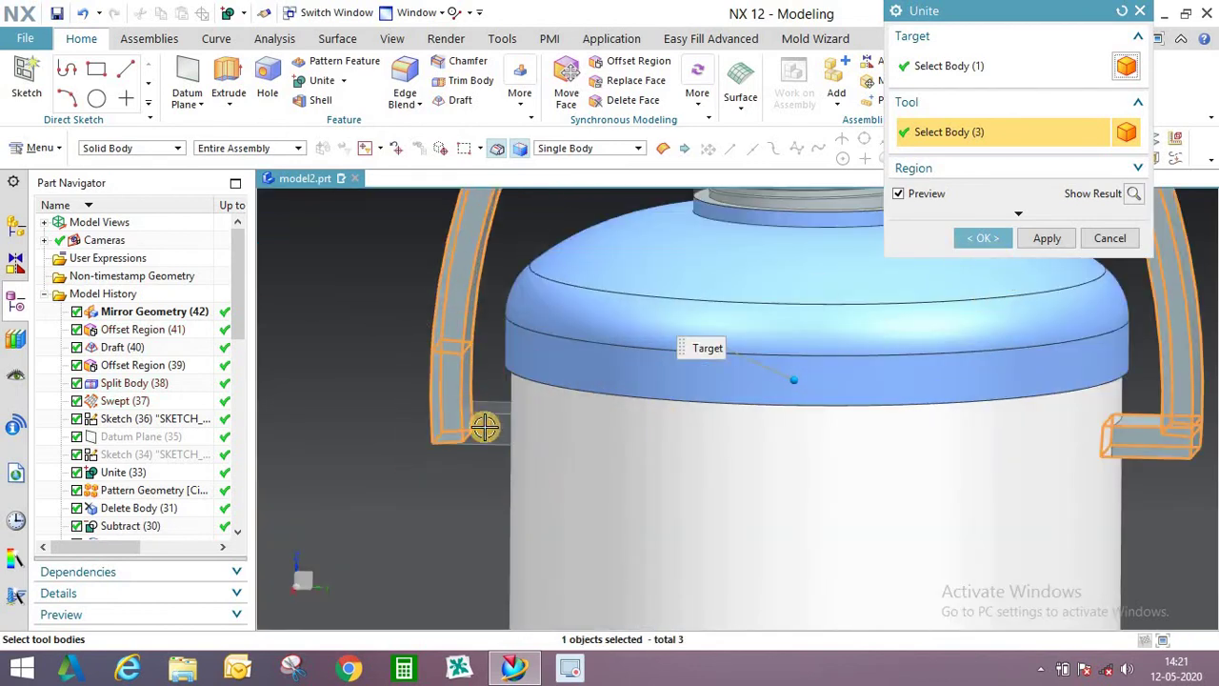
left_click(978, 238)
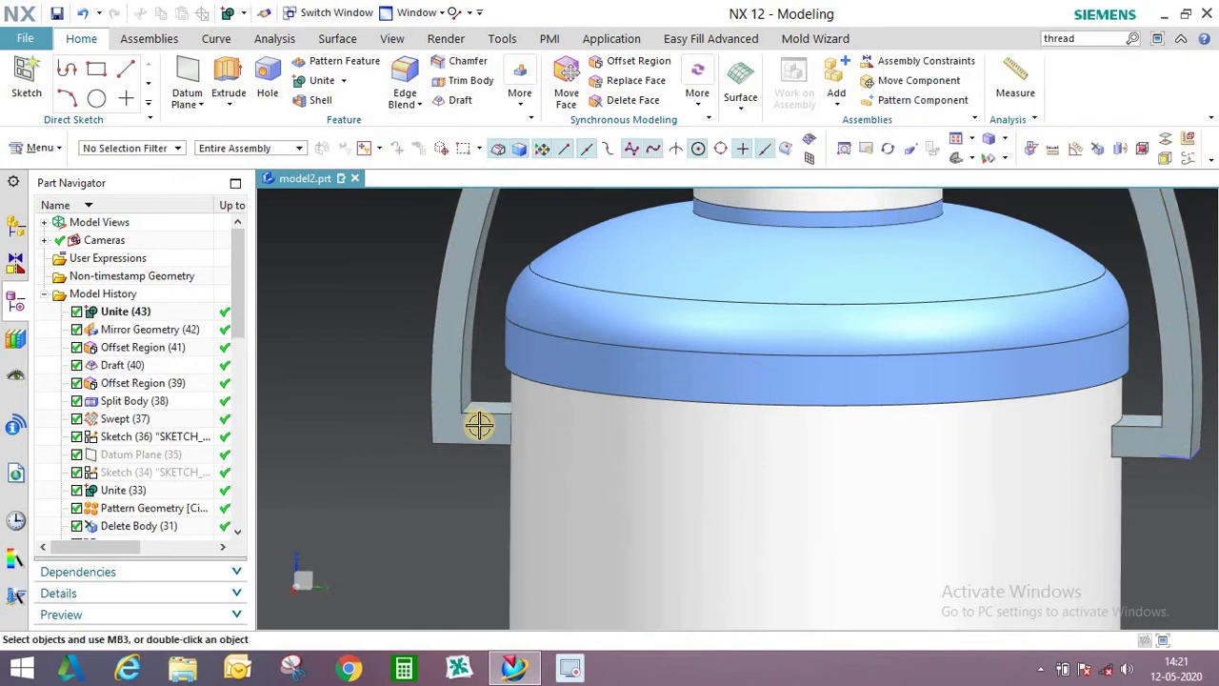
Blend the two long outer edges of the handle with an 8 mm radius.
middle_click_drag(479, 425, 818, 256)
scroll(818, 255, "up", 2)
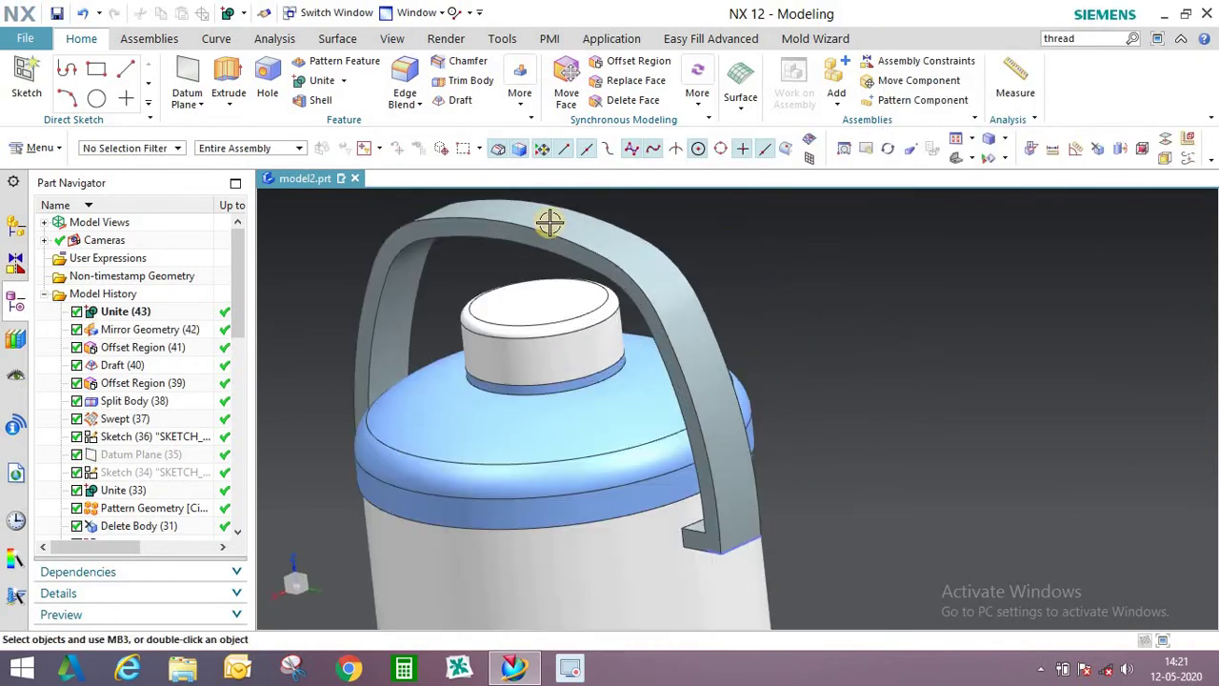
left_click(404, 80)
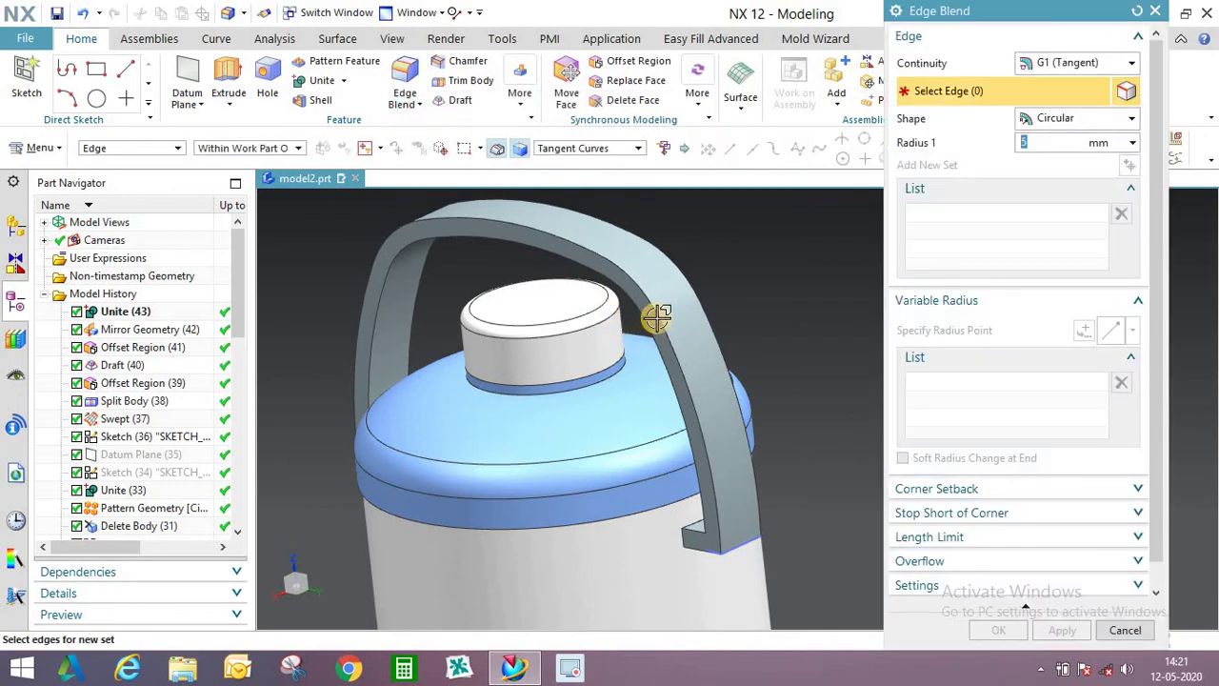
left_click(700, 289)
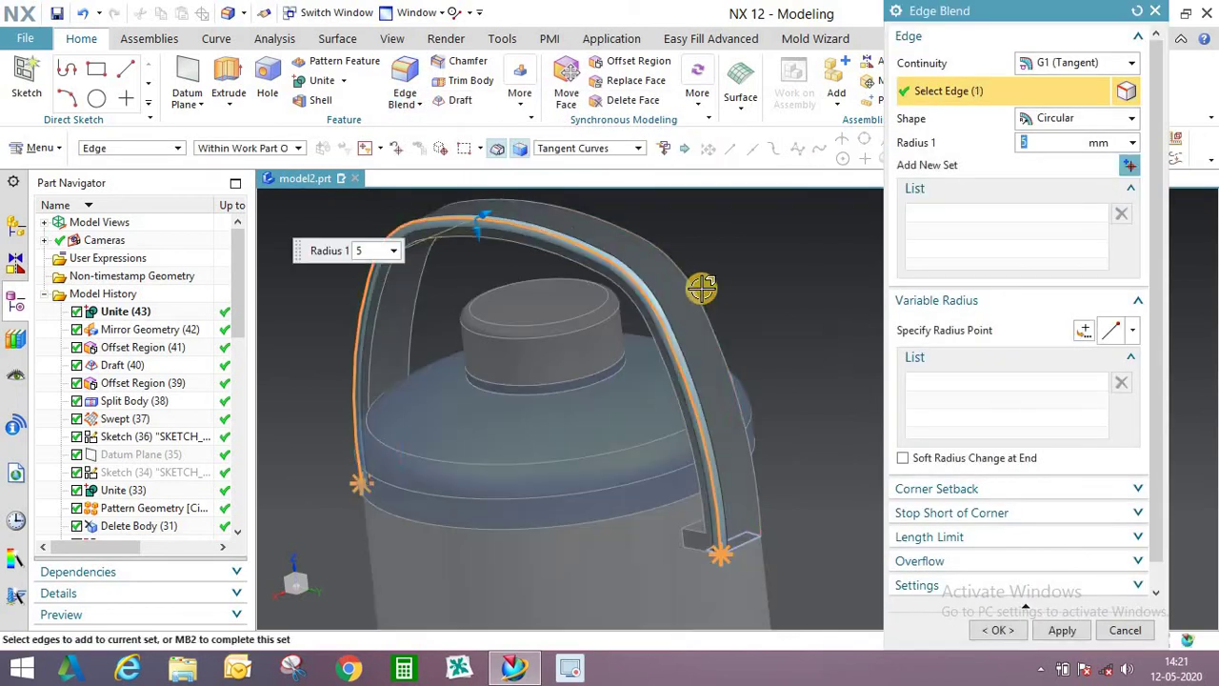
left_click(726, 246)
scroll(748, 264, "down", 2)
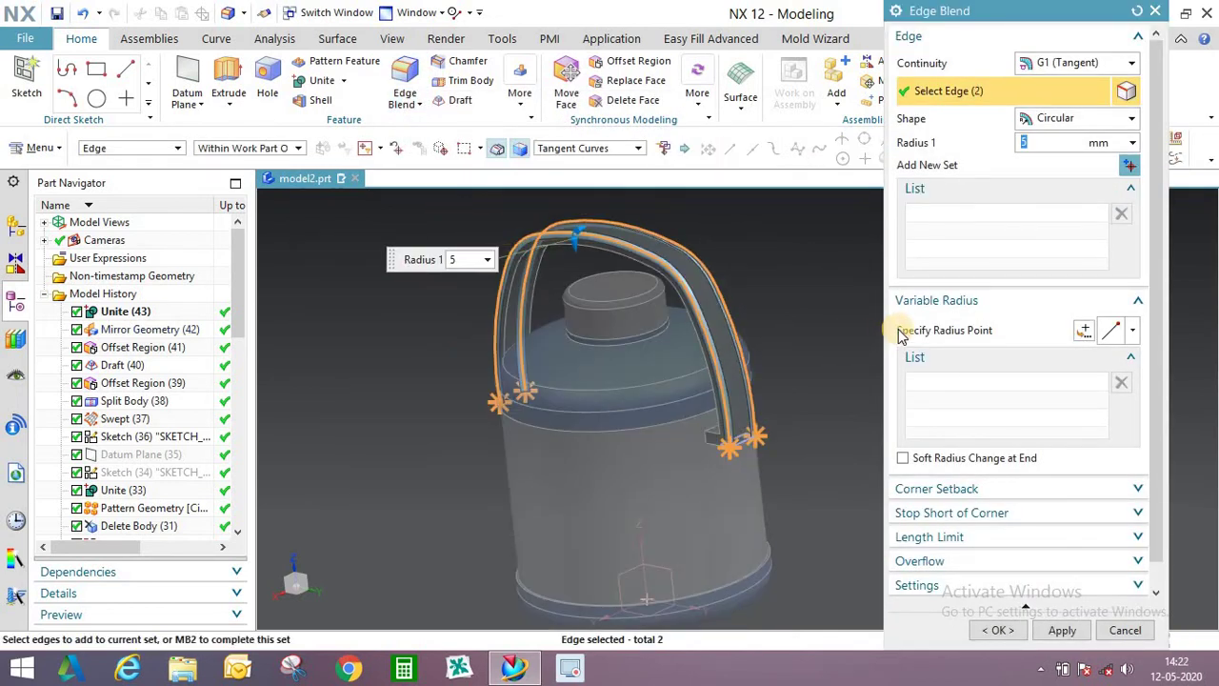
type("68")
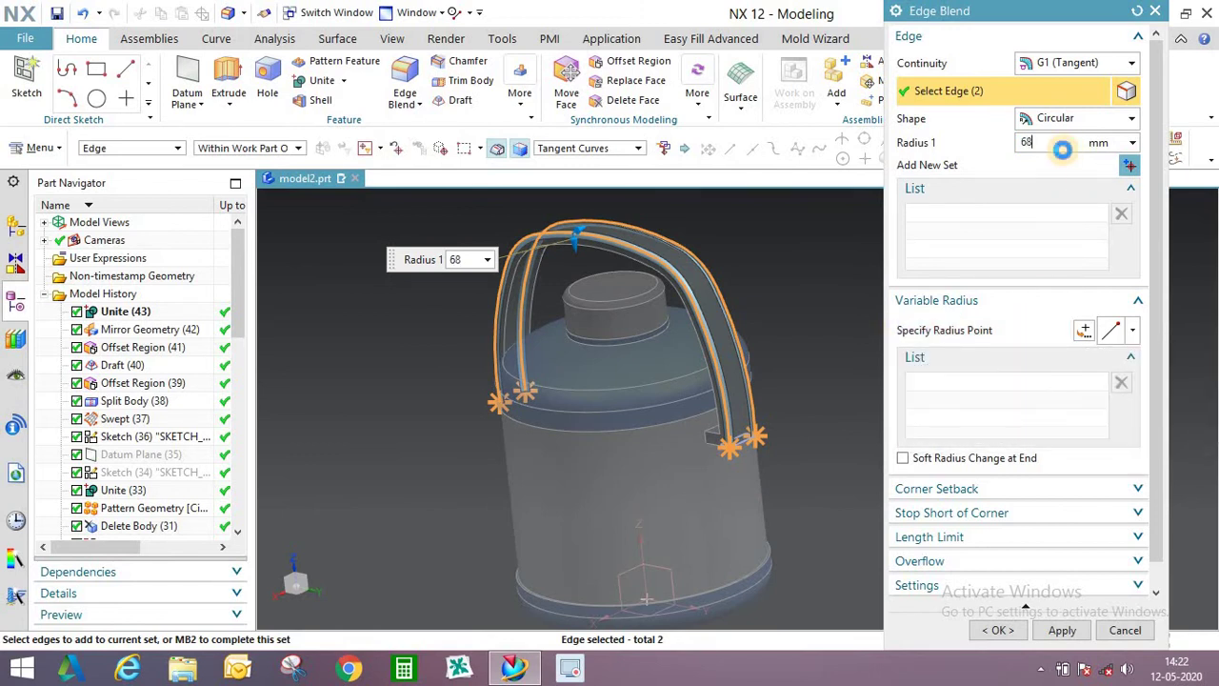
key("Return")
type("6")
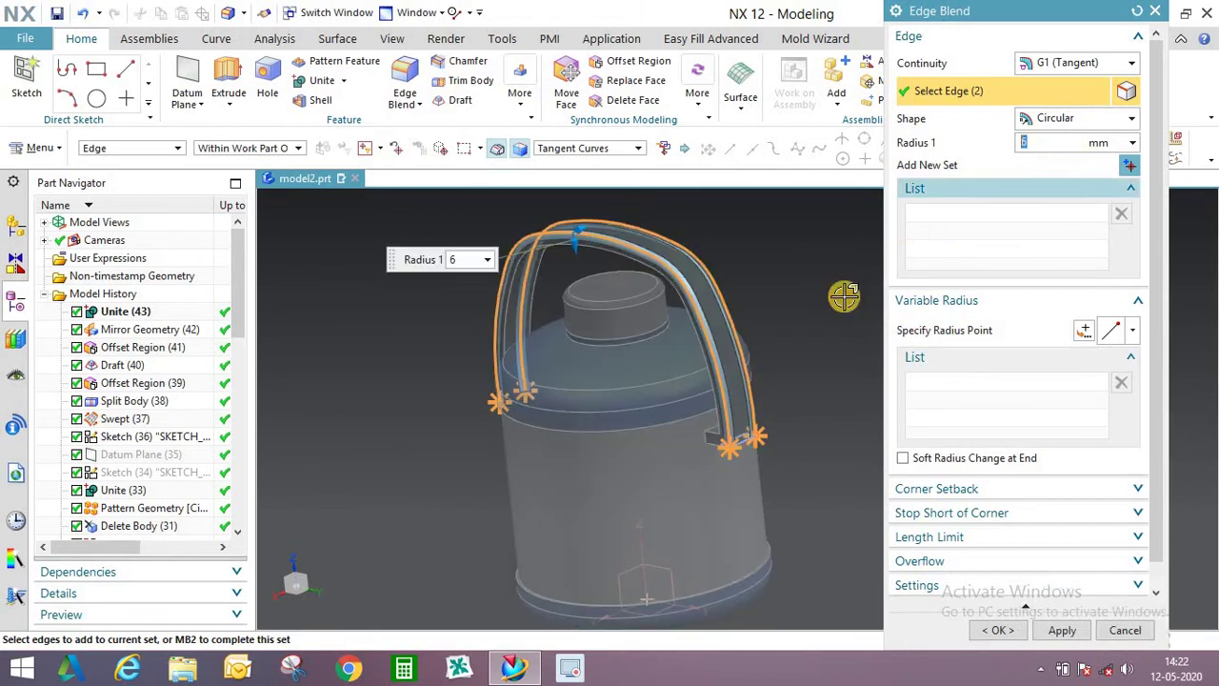
scroll(810, 329, "up", 3)
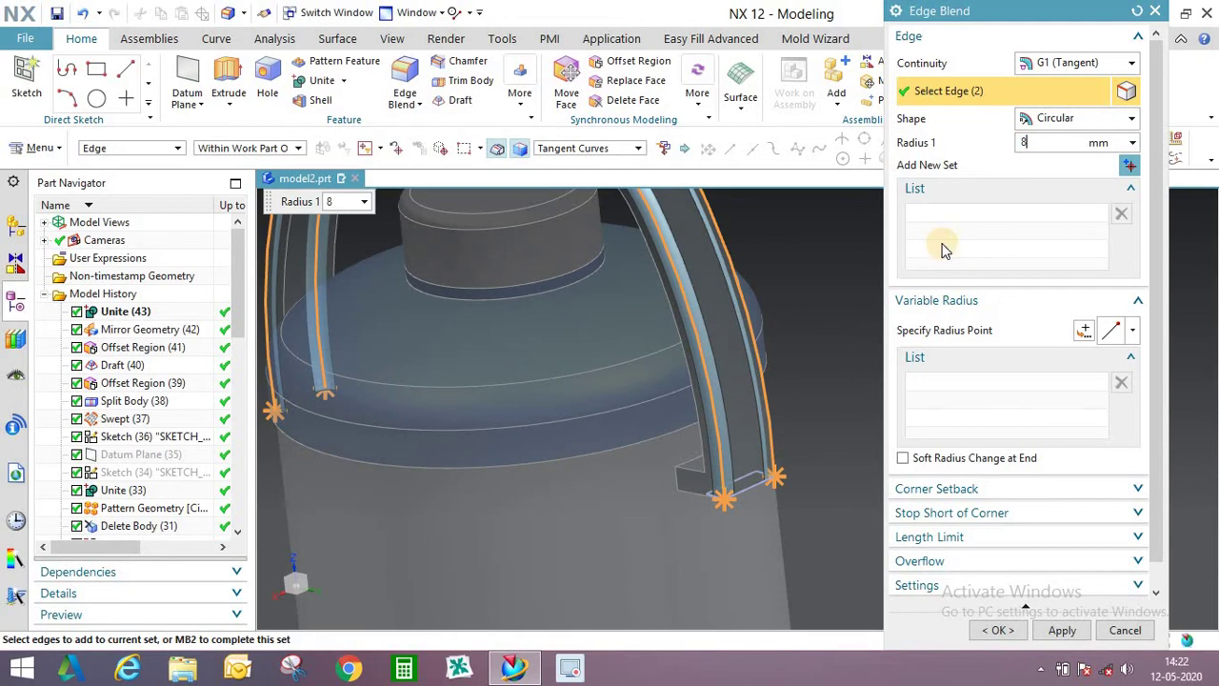
key("Return")
left_click(1015, 630)
Blend the inner corner edge at both lower ends of the handle with an 8 mm radius.
scroll(740, 444, "down", 3)
middle_click_drag(740, 444, 784, 416)
scroll(784, 416, "up", 4)
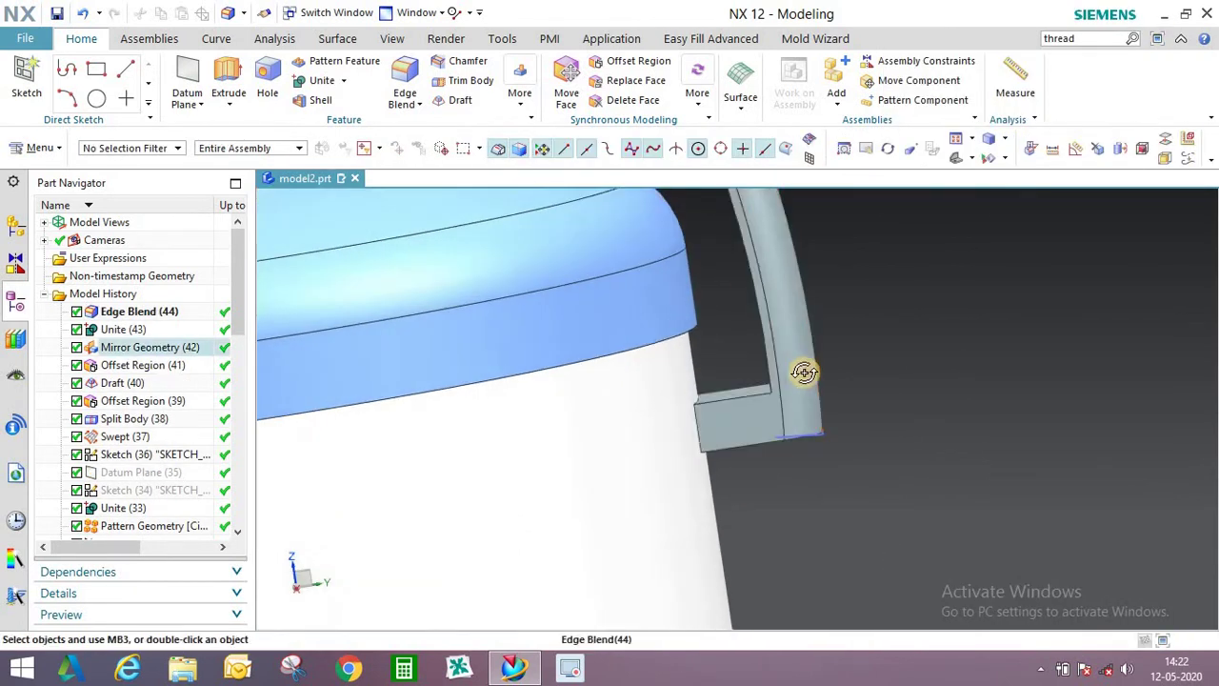
middle_click_drag(806, 372, 743, 384)
scroll(738, 385, "down", 2)
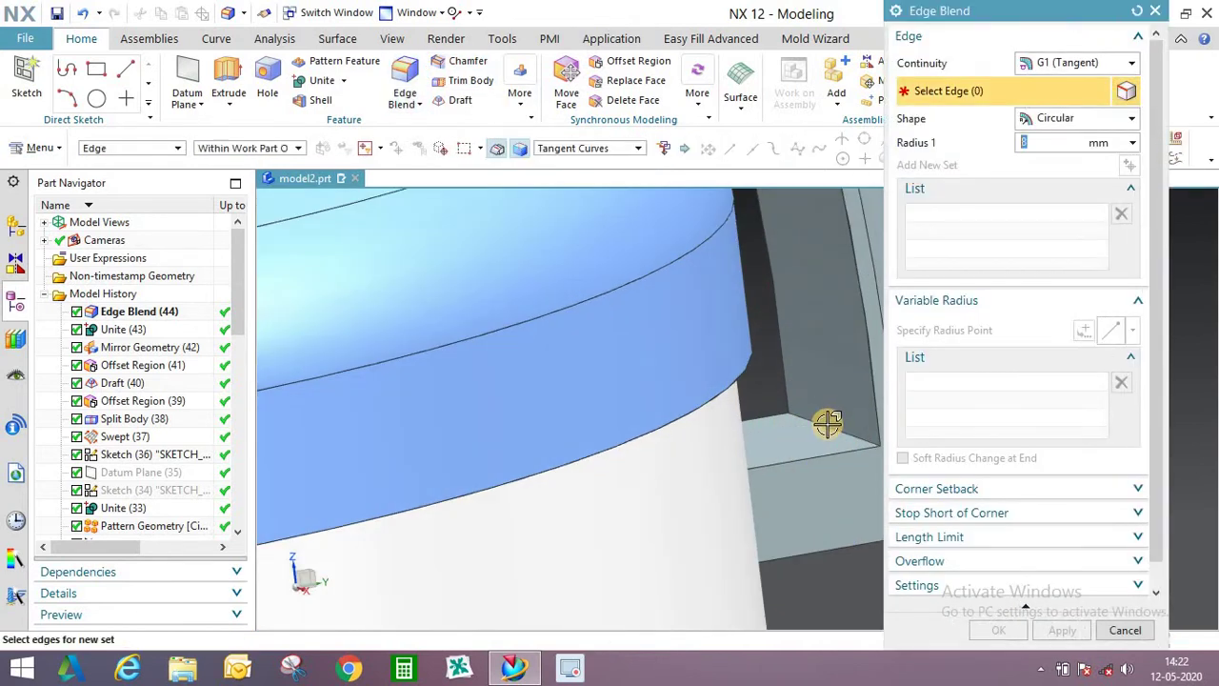
left_click(795, 383)
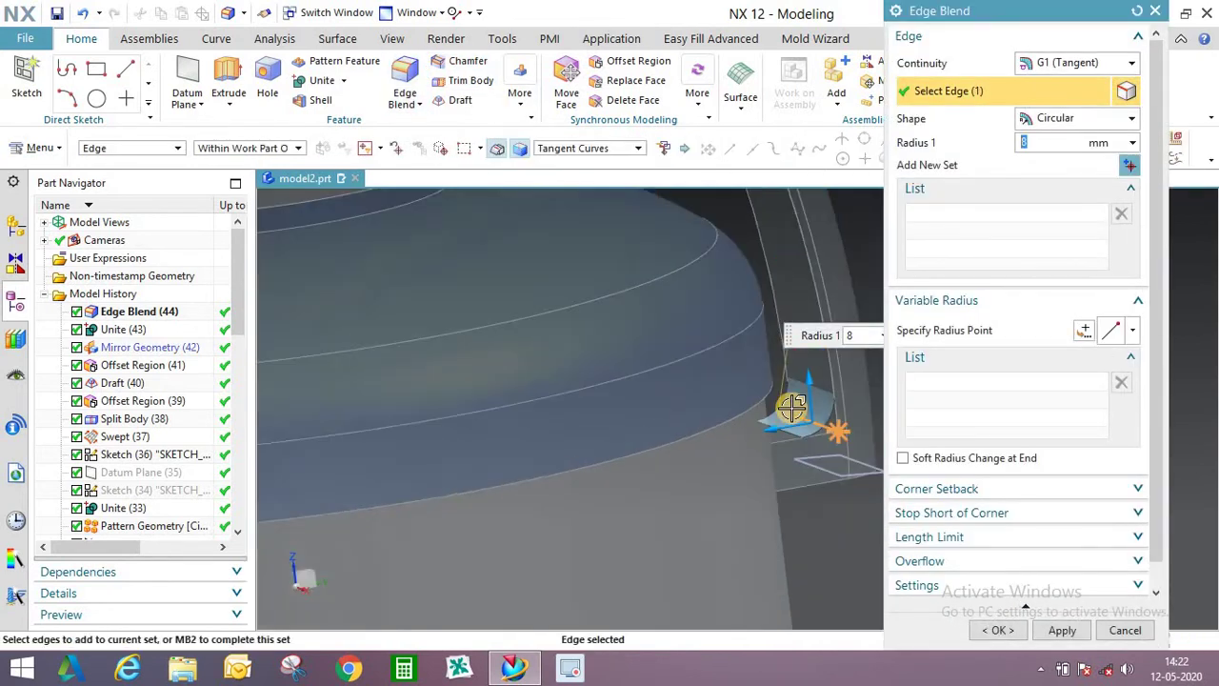
scroll(795, 408, "down", 3)
scroll(405, 505, "up", 4)
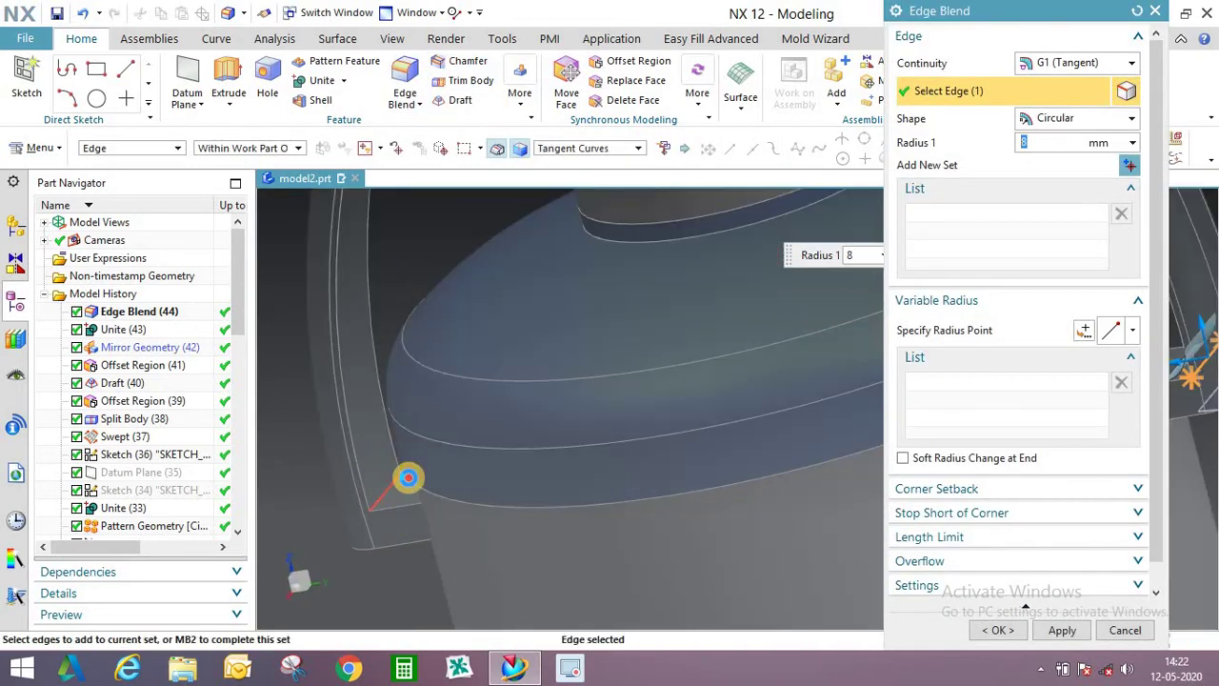
left_click(408, 477)
left_click(1061, 630)
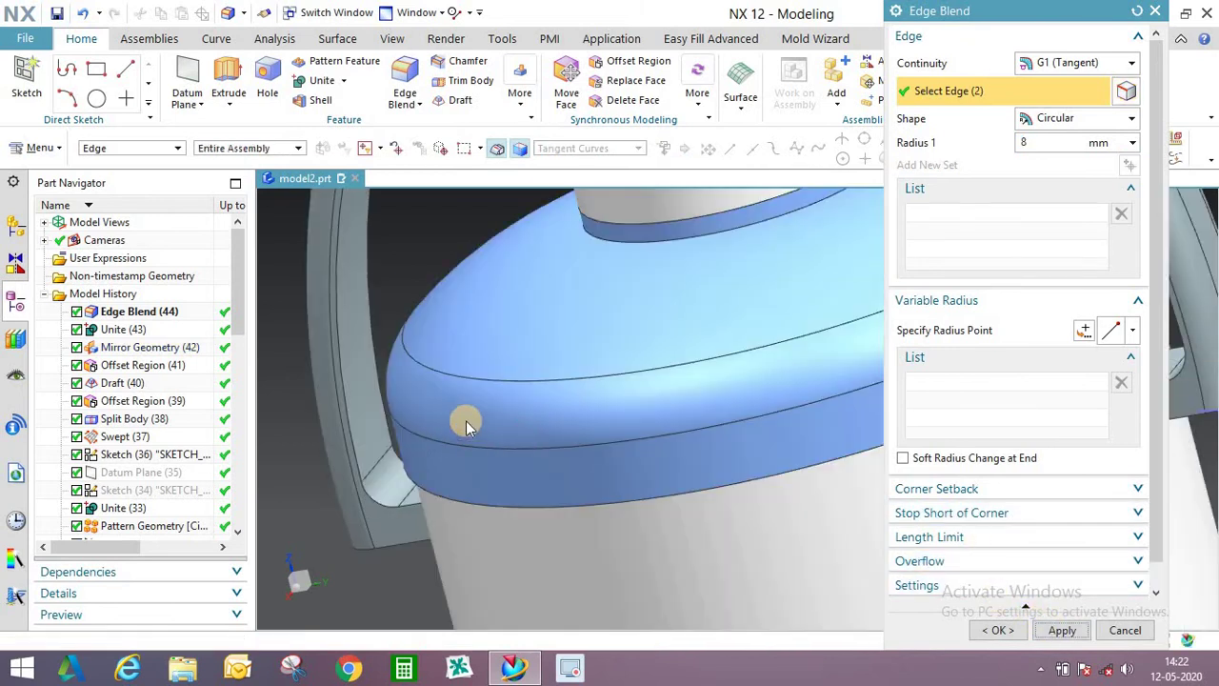
Blend the bottom edges of both handle ends with an 8 mm radius, using tangent edge selection.
middle_click_drag(465, 424, 465, 148)
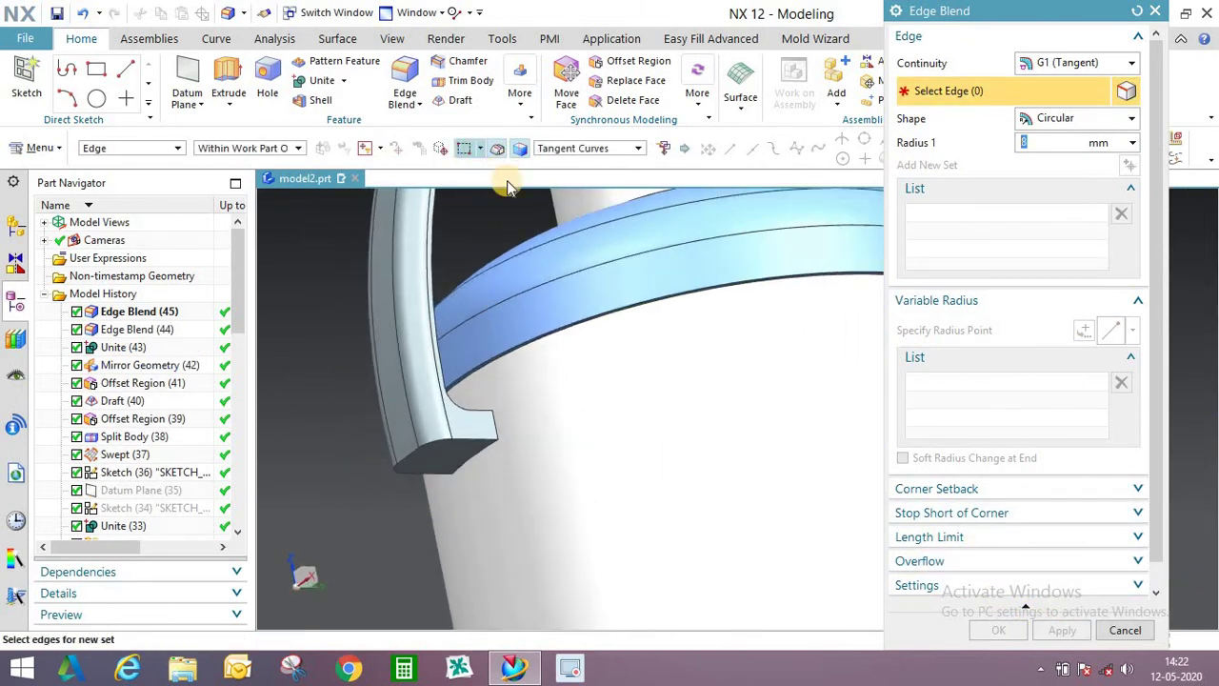
left_click(408, 457)
scroll(498, 381, "down", 5)
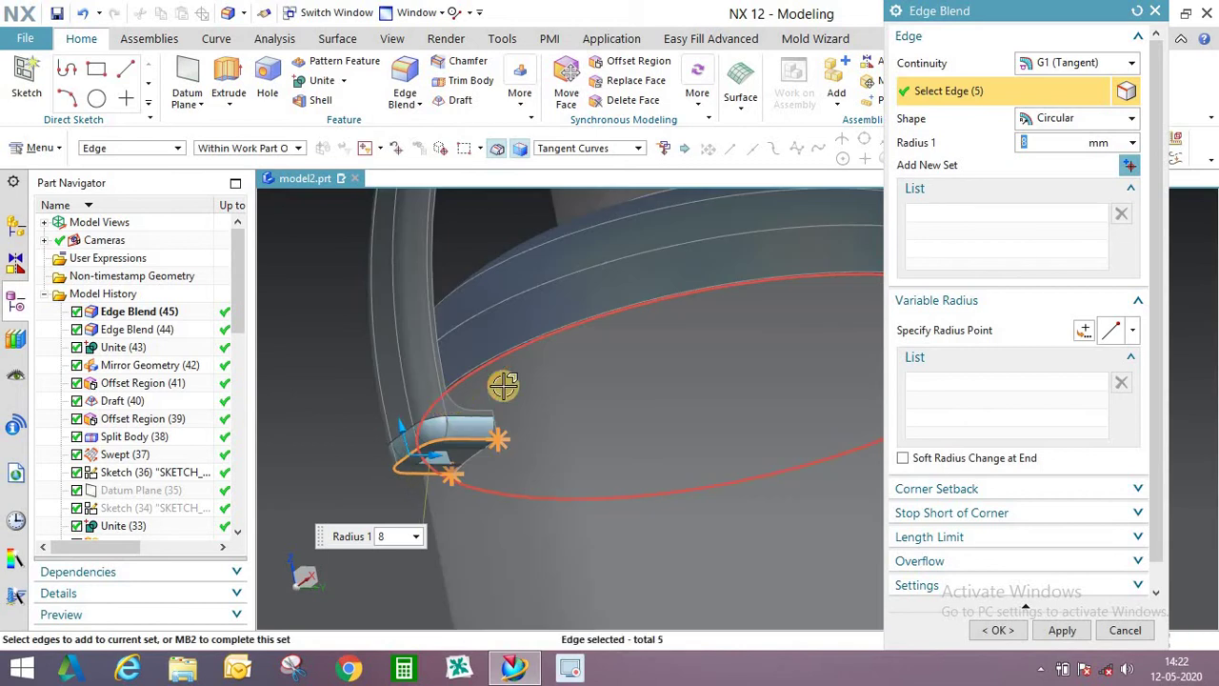
middle_click_drag(604, 375, 525, 373)
scroll(517, 427, "up", 8)
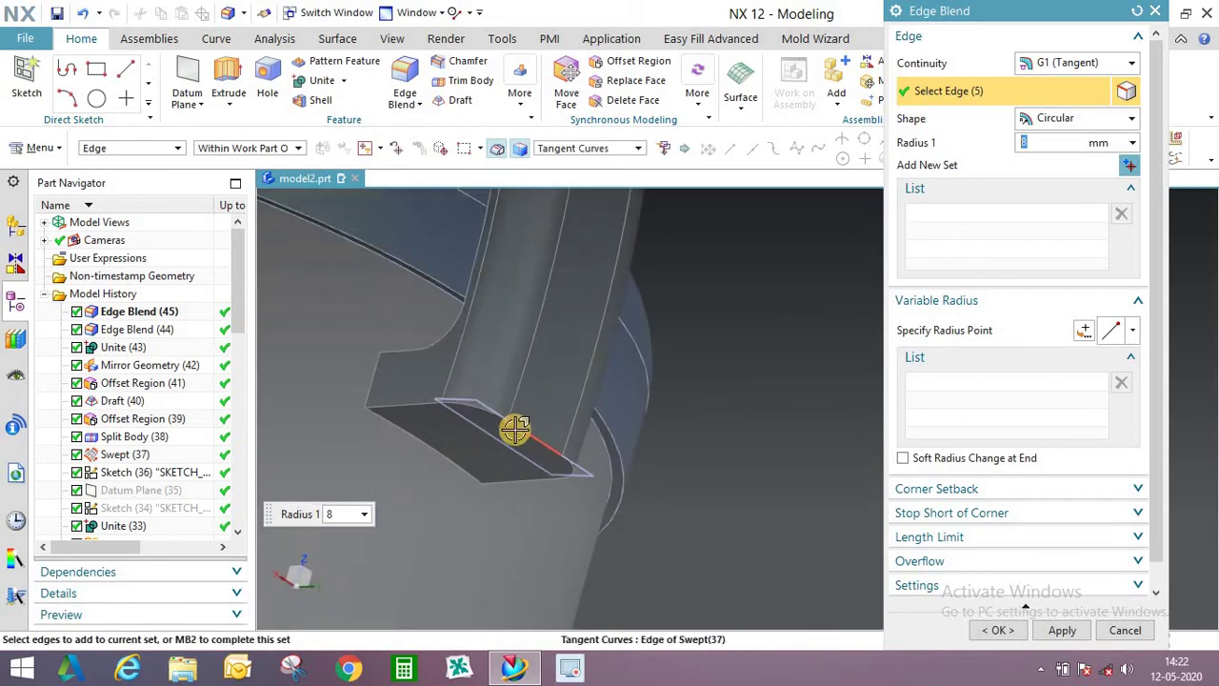
left_click(478, 366)
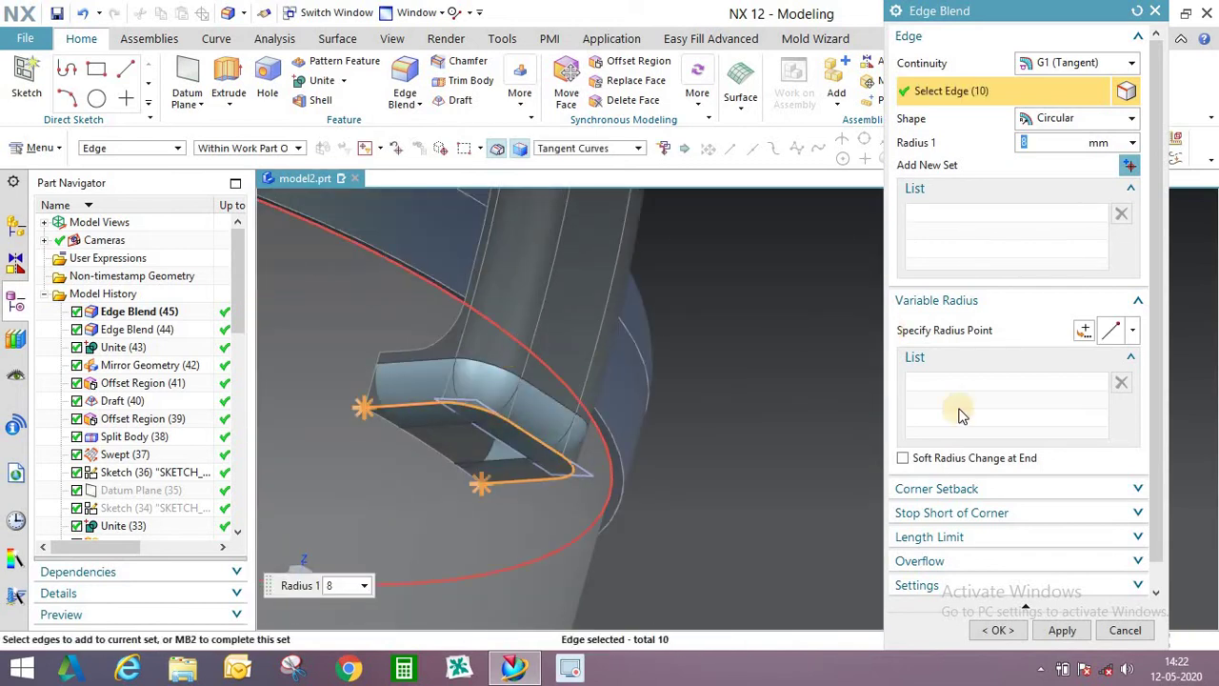
left_click(1005, 630)
Hide the handle's profile sketch at the lower handle end.
middle_click_drag(724, 348, 812, 374)
key("ctrl+f")
scroll(807, 410, "up", 4)
right_click(819, 382)
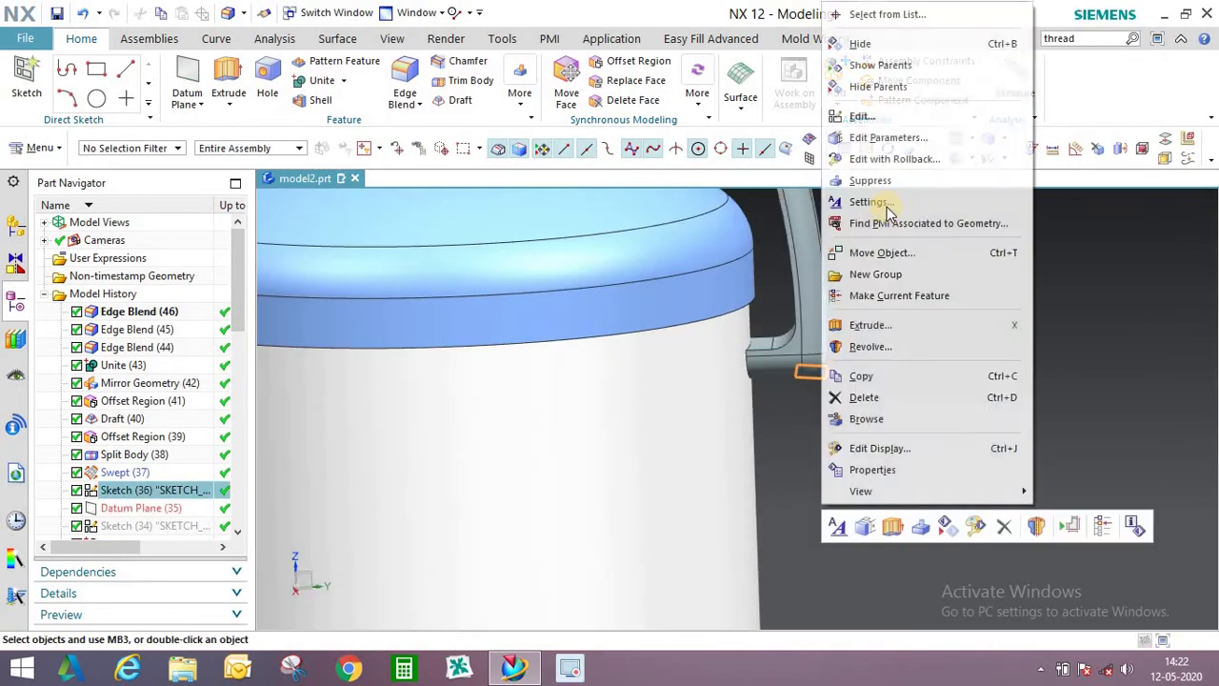
left_click(857, 44)
key("ctrl+f")
Start Edit Object Display with the selection filter set to Face and select all faces of the handle, cap and lid.
middle_click_drag(795, 351, 757, 299)
scroll(699, 296, "up", 3)
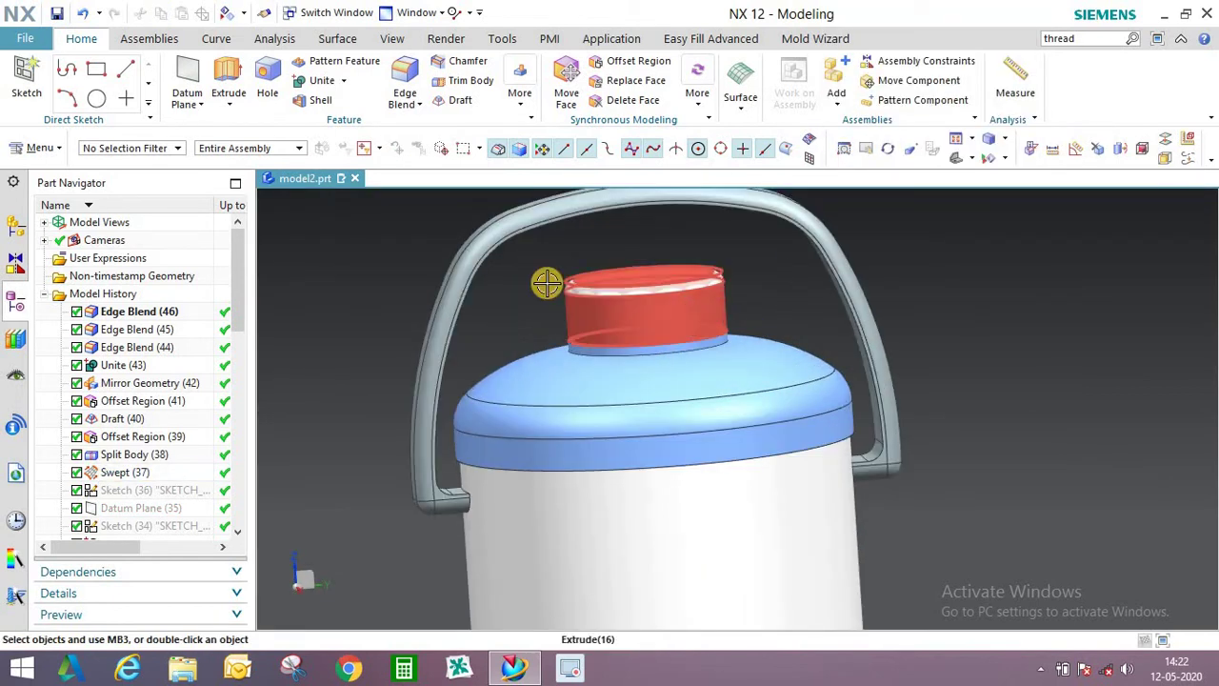
scroll(699, 296, "down", 2)
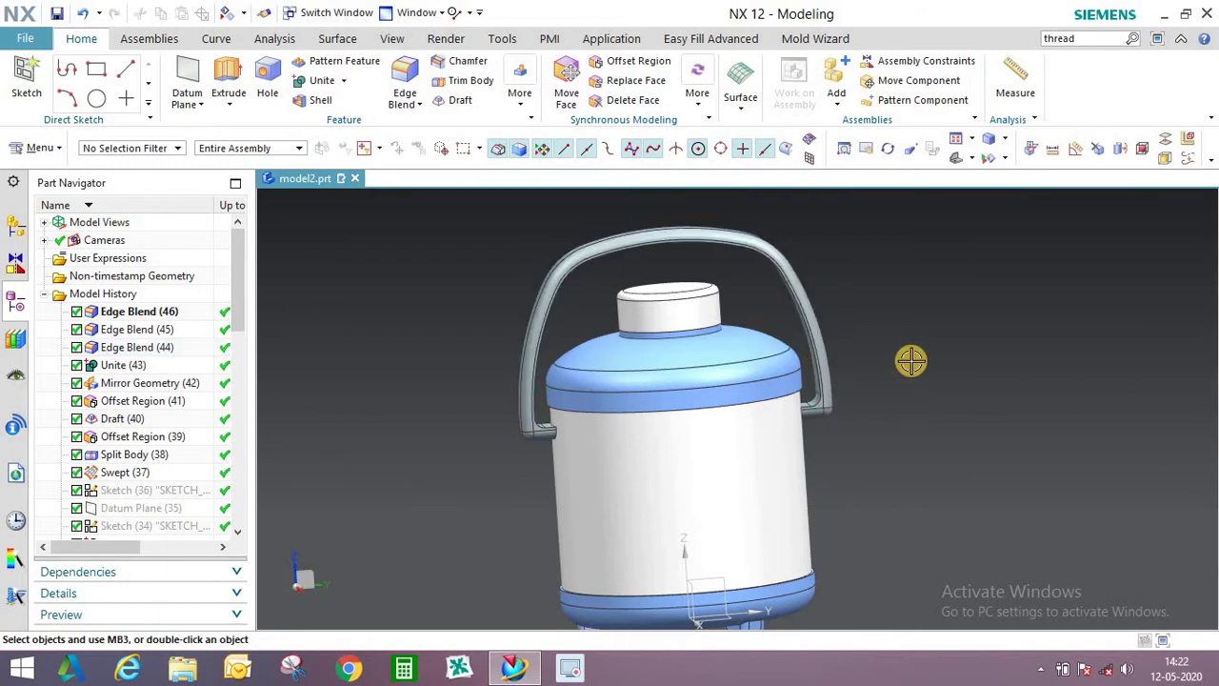
left_click(134, 150)
left_click(93, 219)
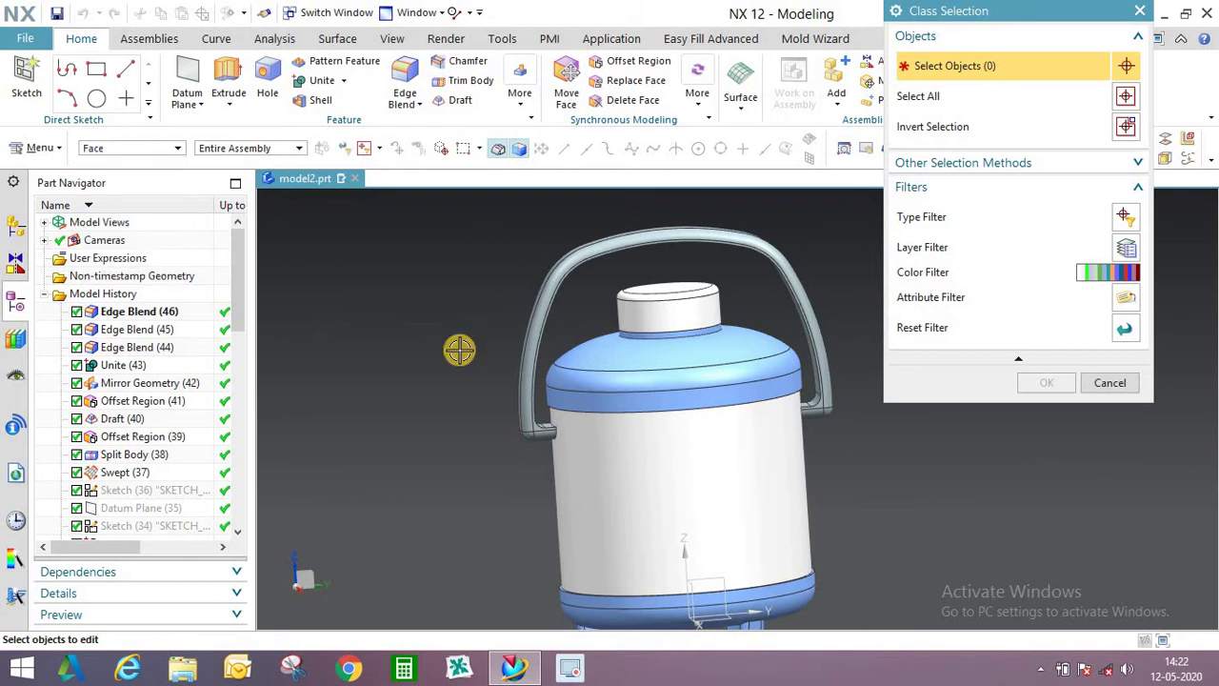
middle_click_drag(459, 350, 552, 287)
scroll(536, 294, "up", 3)
middle_click_drag(484, 353, 432, 314)
scroll(498, 562, "up", 4)
scroll(518, 515, "down", 8)
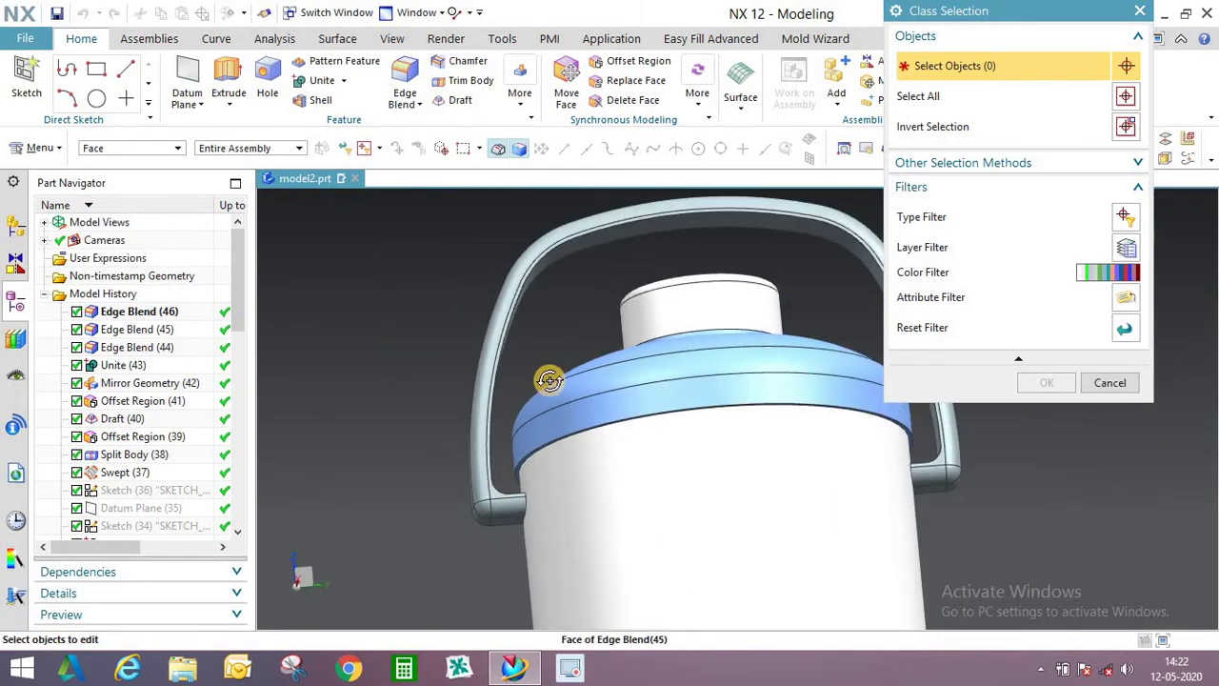
left_click_drag(727, 427, 767, 524)
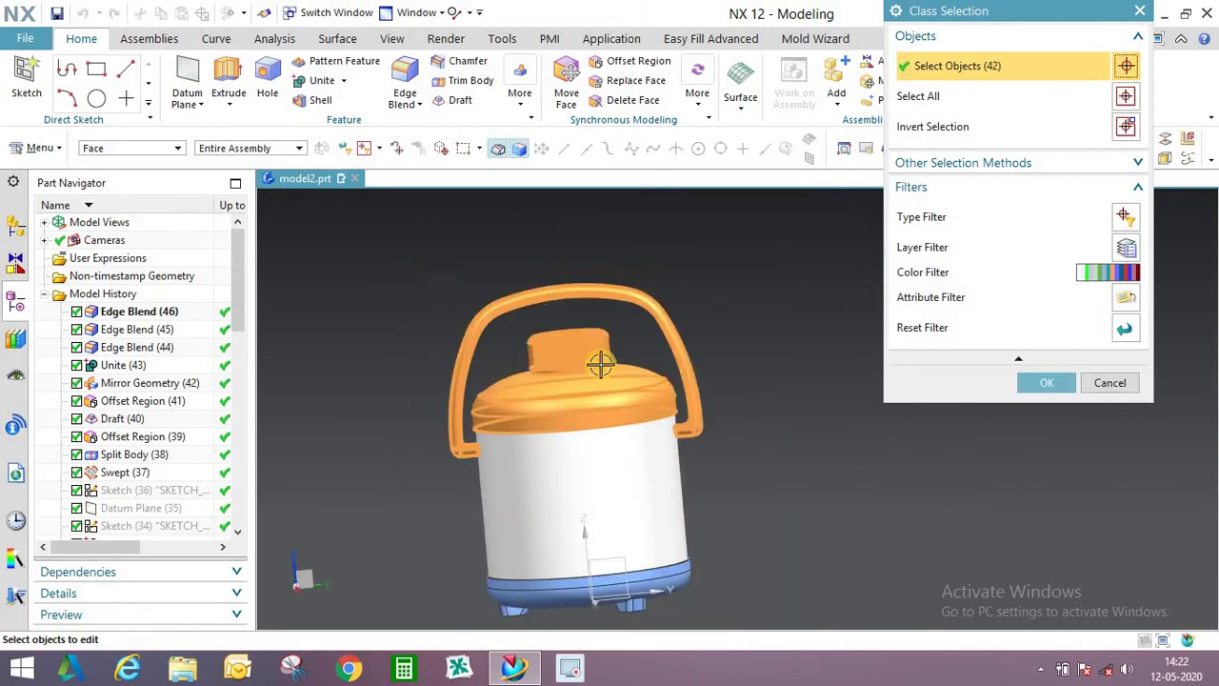
Deselect the cap's top, rounded rim and side faces, and accept the remaining faces for display editing.
scroll(601, 367, "up", 5)
left_click(595, 360, "shift")
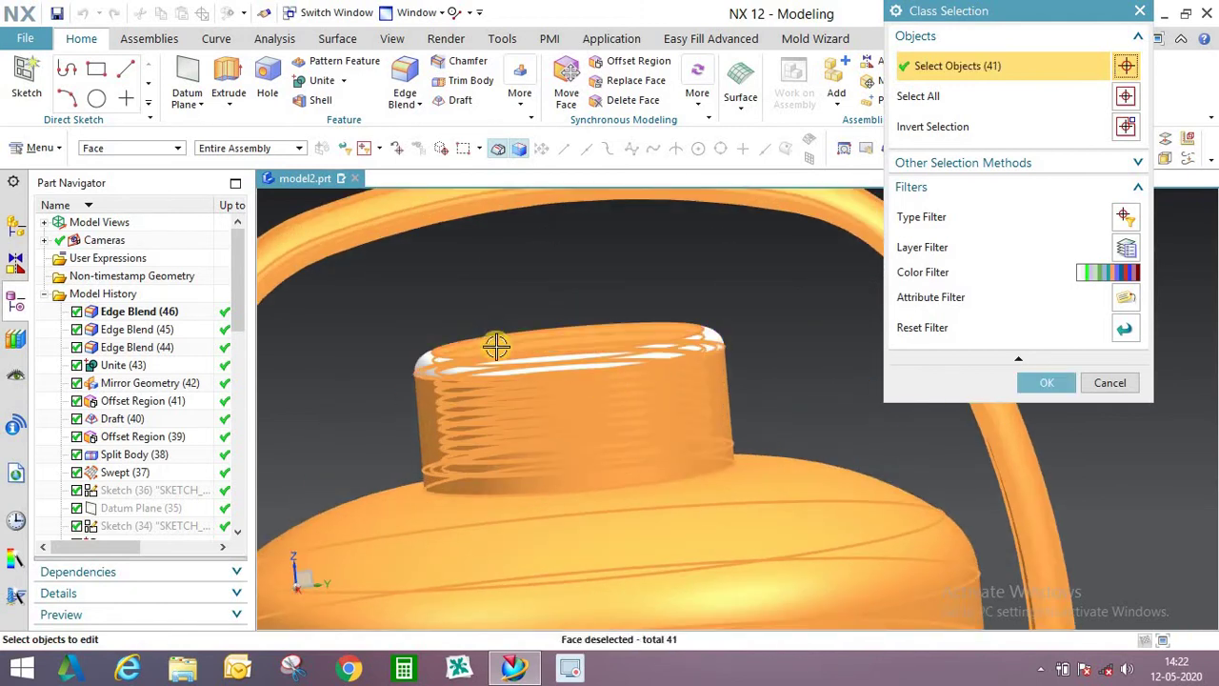
left_click(495, 346, "shift")
left_click(612, 389, "shift")
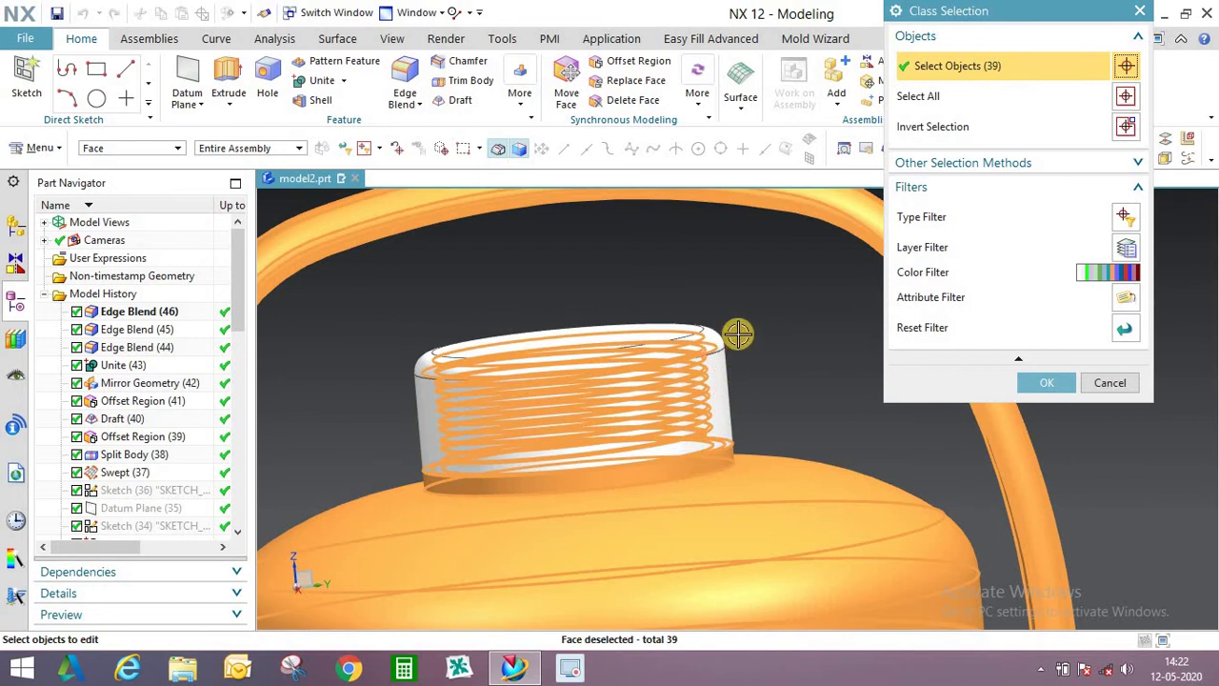
left_click(1047, 382)
Recolor the selected handle, cap and lid faces by inheriting the display properties of the container's blue base.
scroll(860, 330, "down", 5)
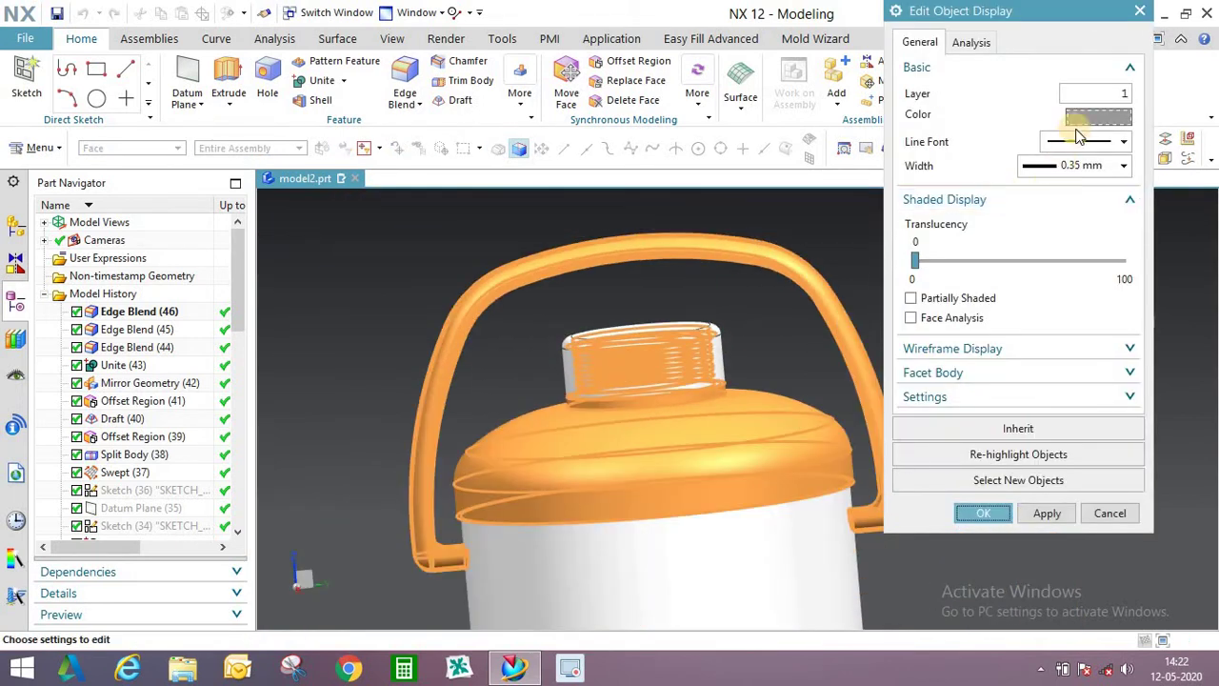
left_click(971, 427)
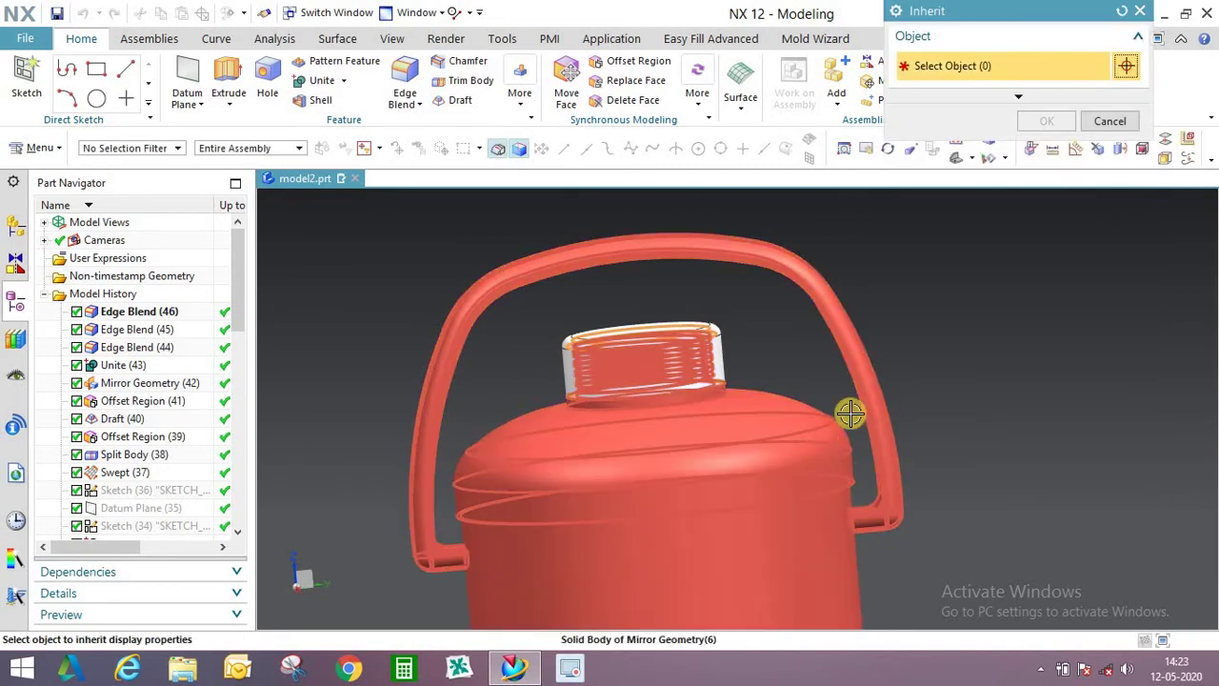
scroll(754, 400, "down", 5)
scroll(809, 498, "up", 5)
left_click(808, 498)
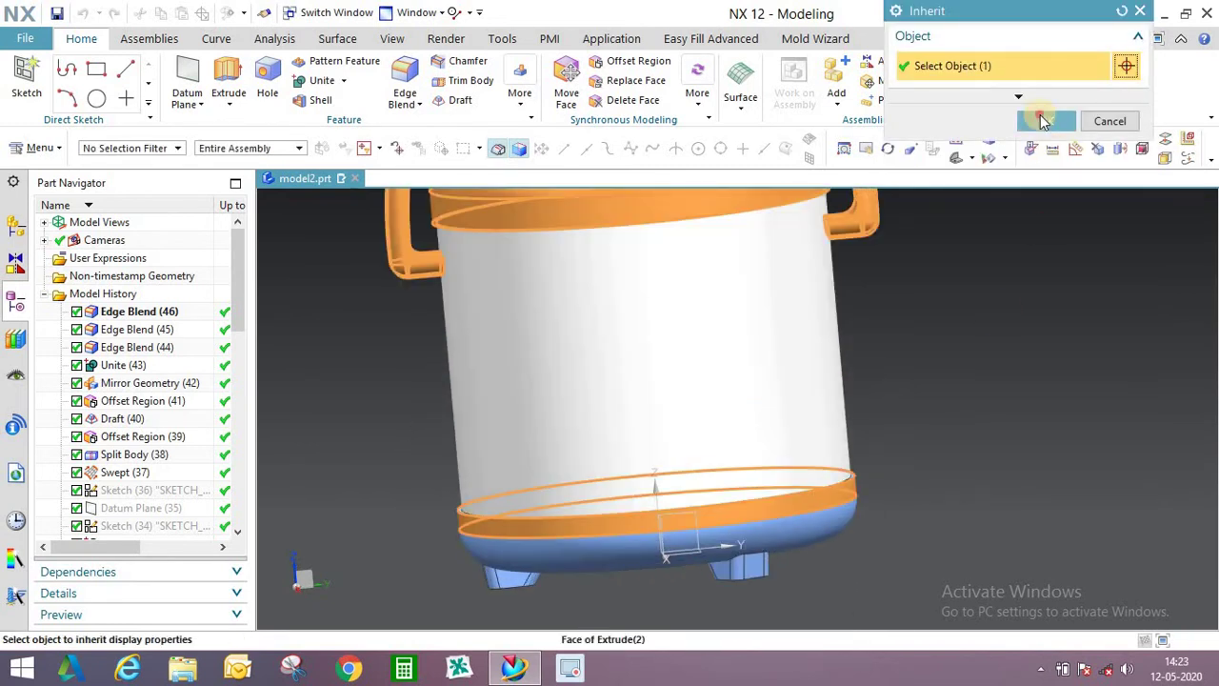
left_click(1043, 121)
left_click(1045, 512)
Start a sketch on the container's YZ datum plane and draw a vertical line about 53 mm long upward from the origin.
scroll(857, 372, "down", 3)
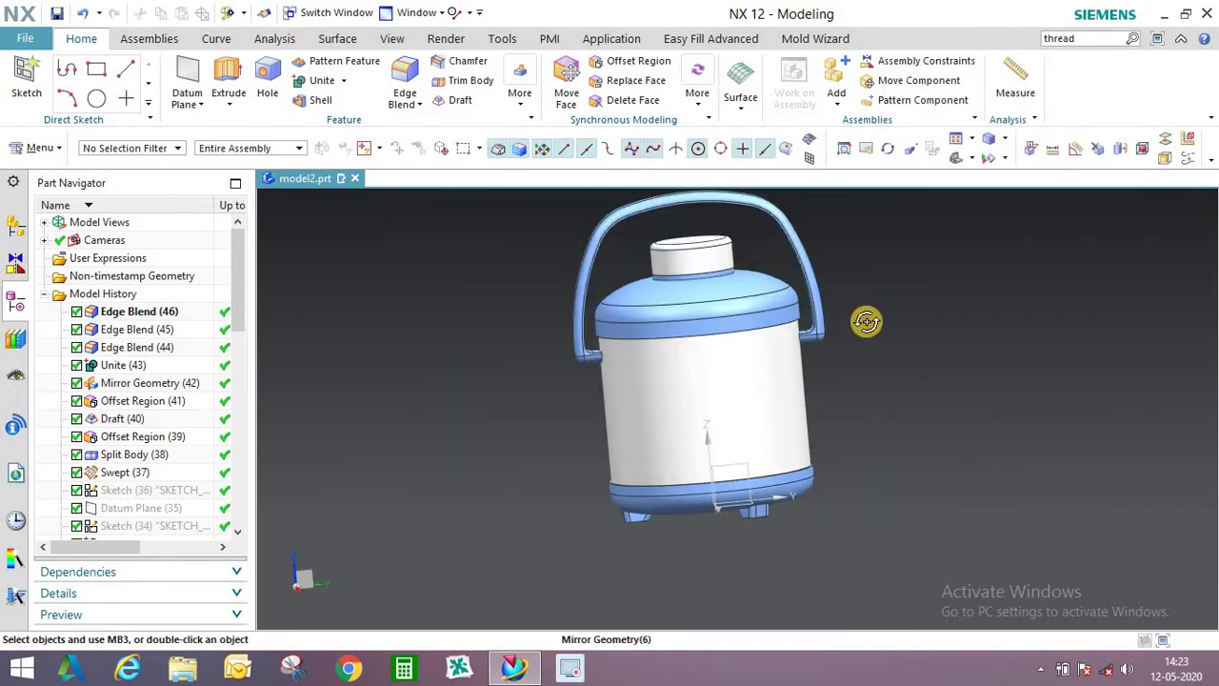
middle_click_drag(866, 321, 730, 403)
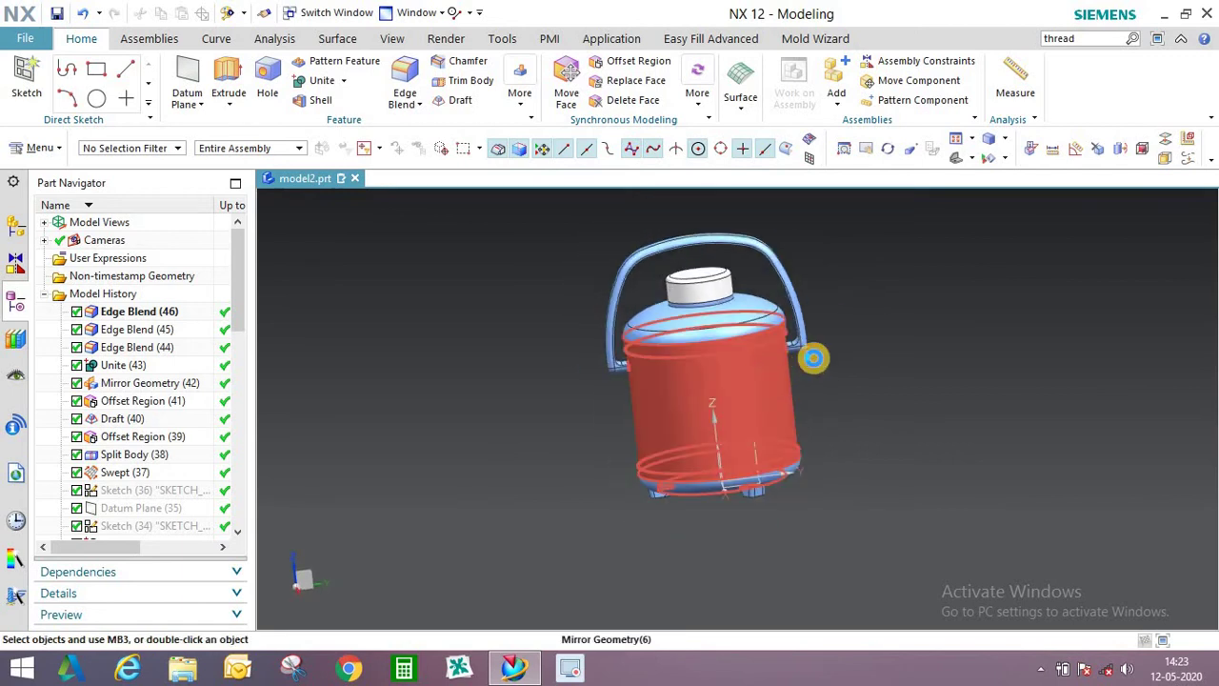
middle_click_drag(813, 357, 841, 261)
scroll(822, 319, "up", 2)
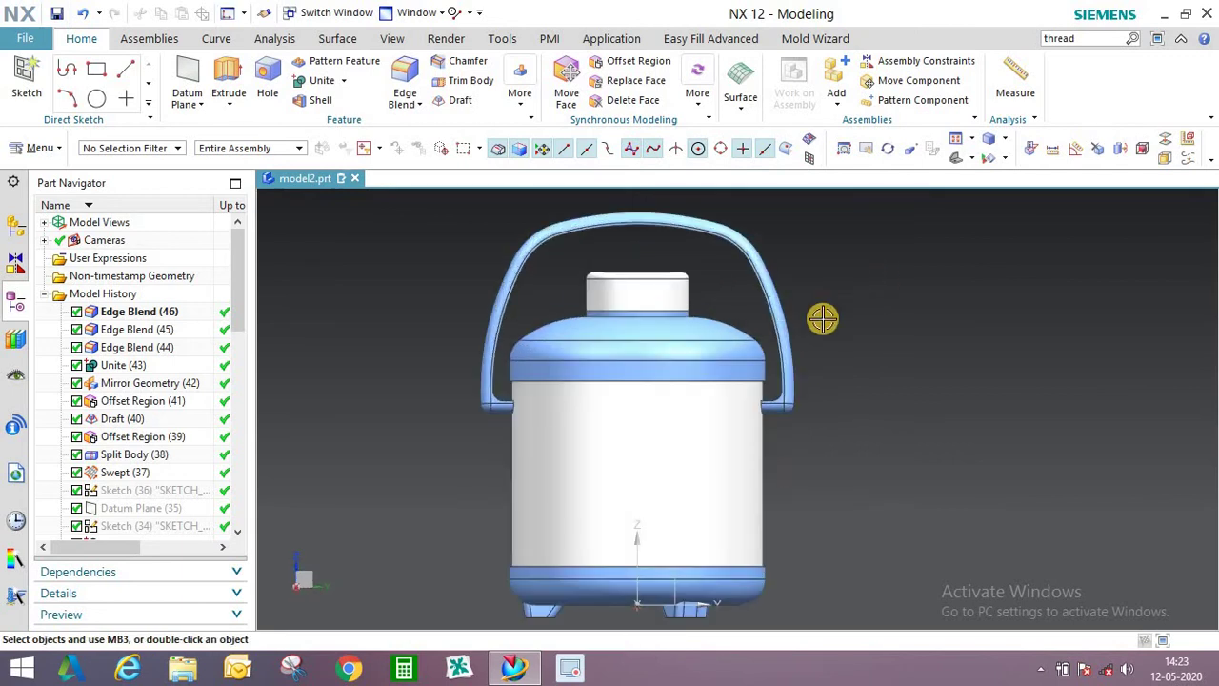
scroll(809, 323, "down", 3)
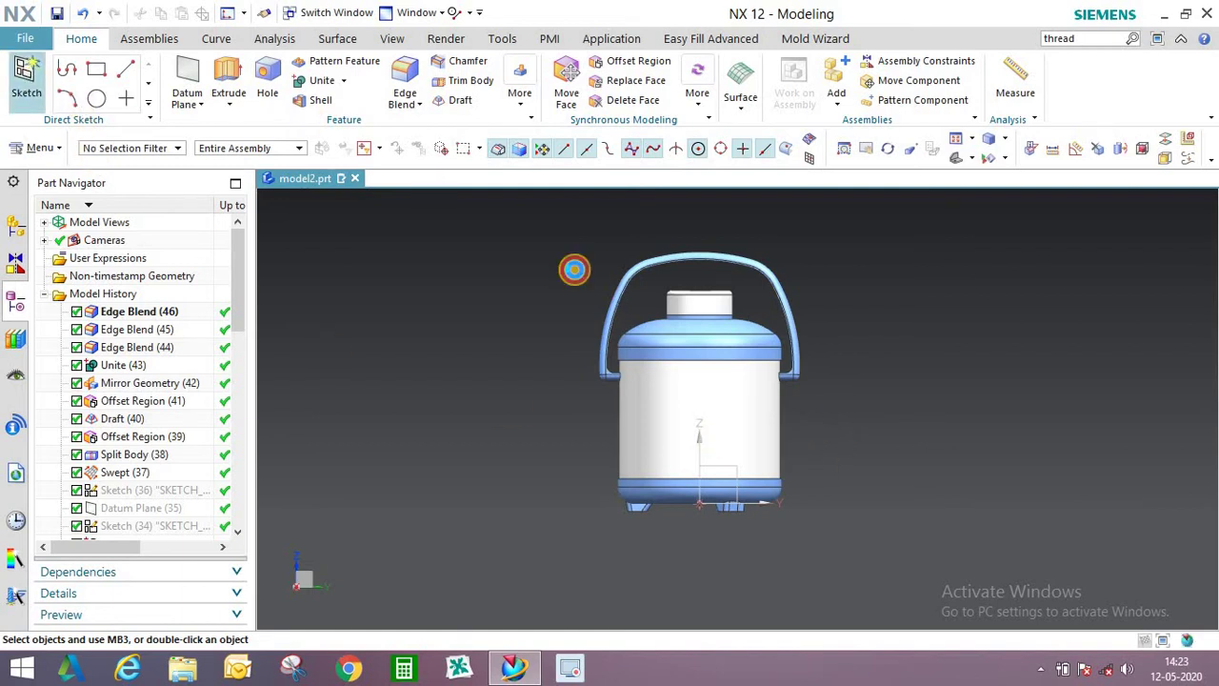
left_click(729, 472)
left_click(1024, 239)
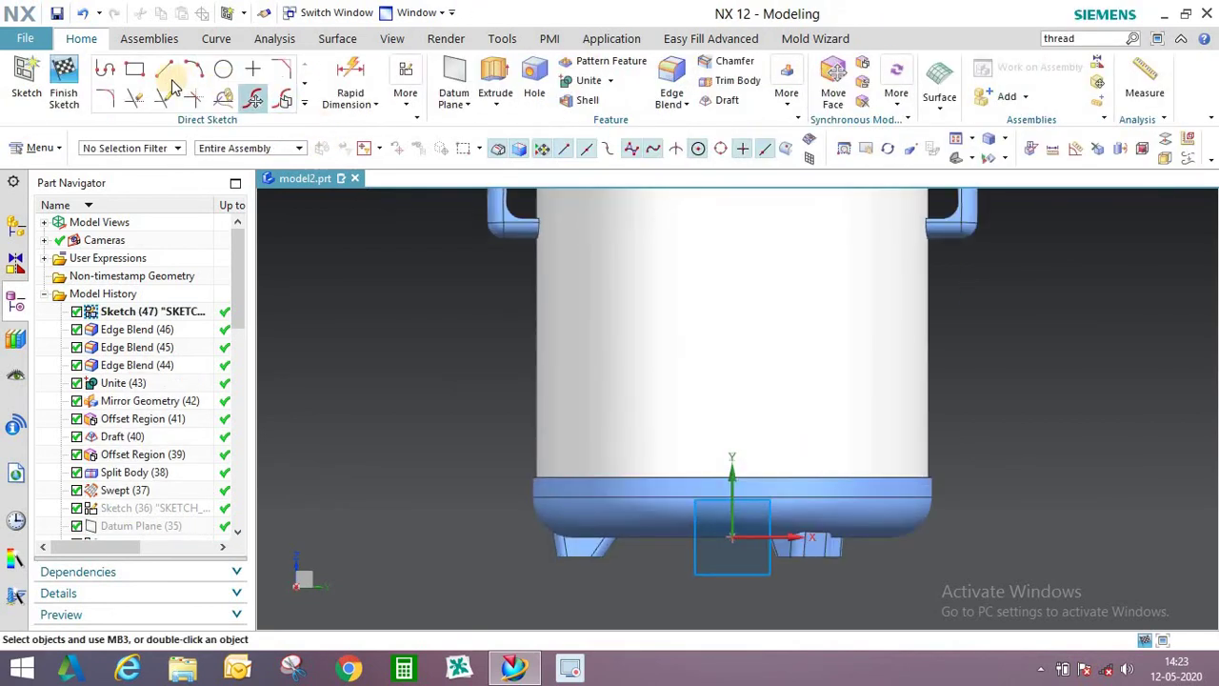
left_click(726, 530)
scroll(732, 454, "up", 3)
left_click(730, 410)
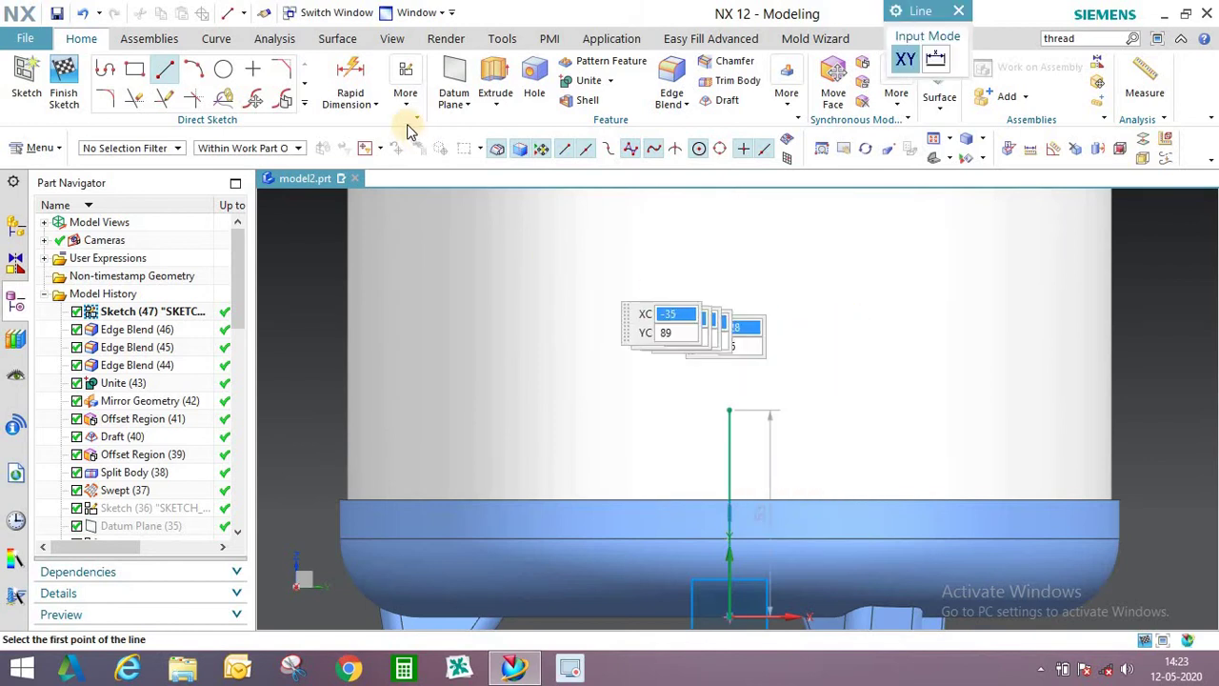
Sketch a circle about 40 mm in diameter centred on the line's upper endpoint, and finish the sketch.
left_click(223, 70)
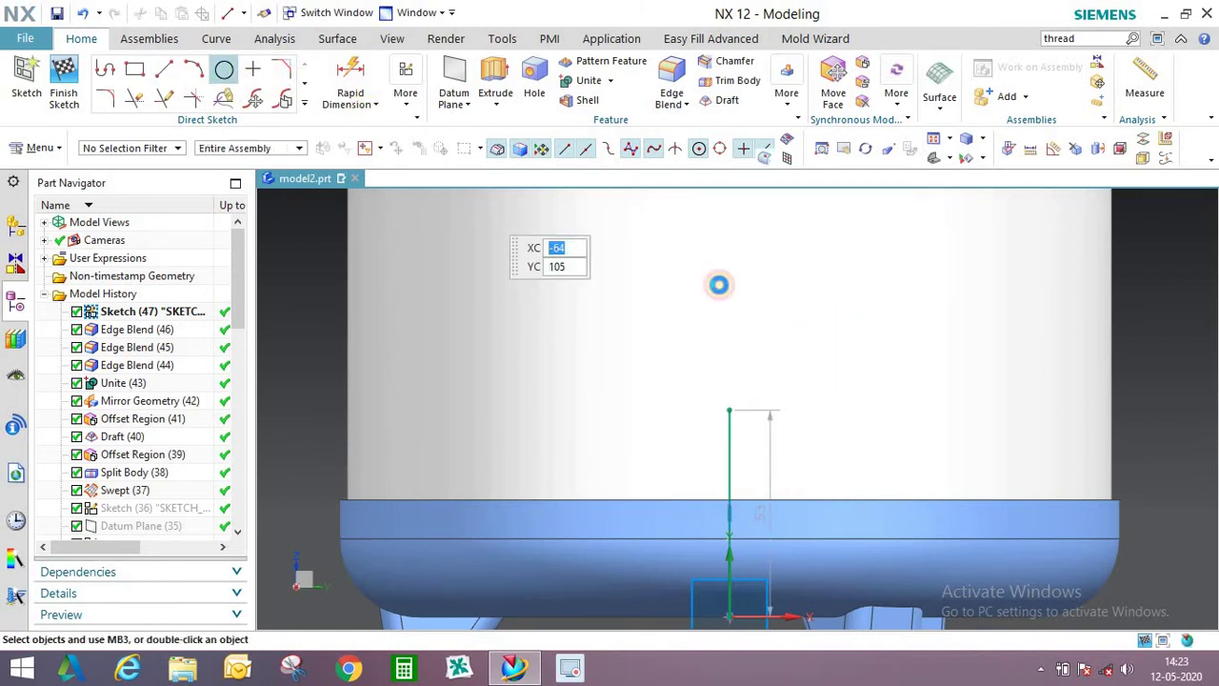
left_click(730, 404)
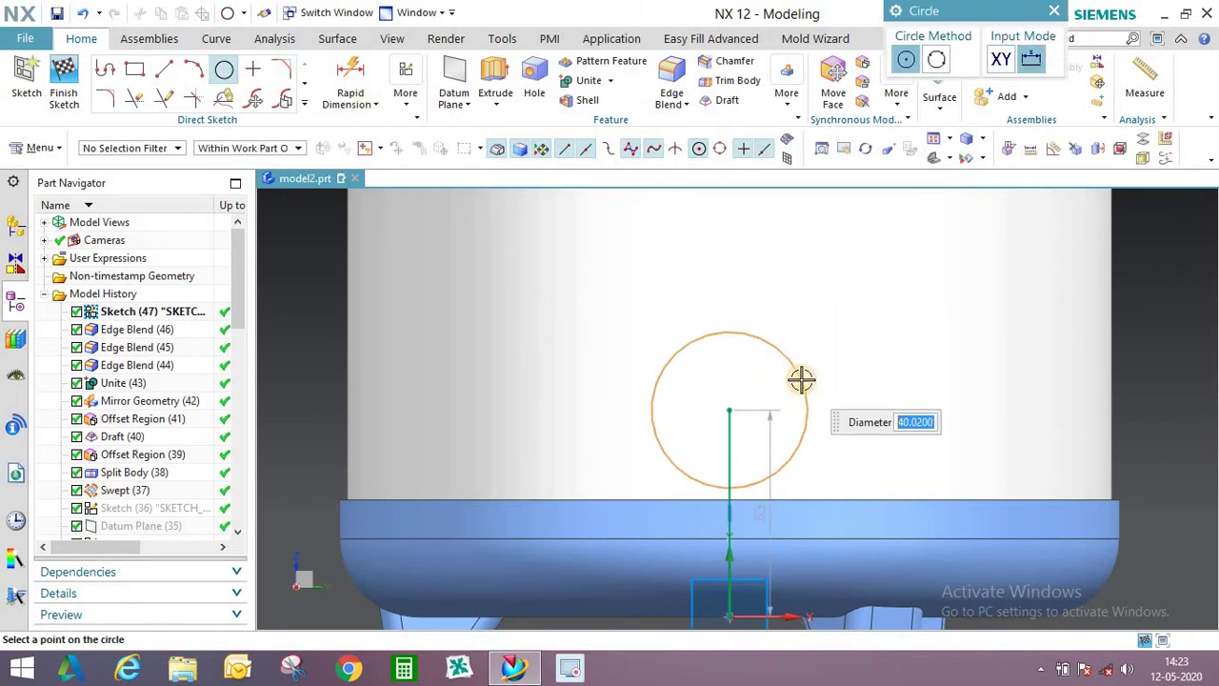
left_click(800, 379)
scroll(724, 419, "down", 3)
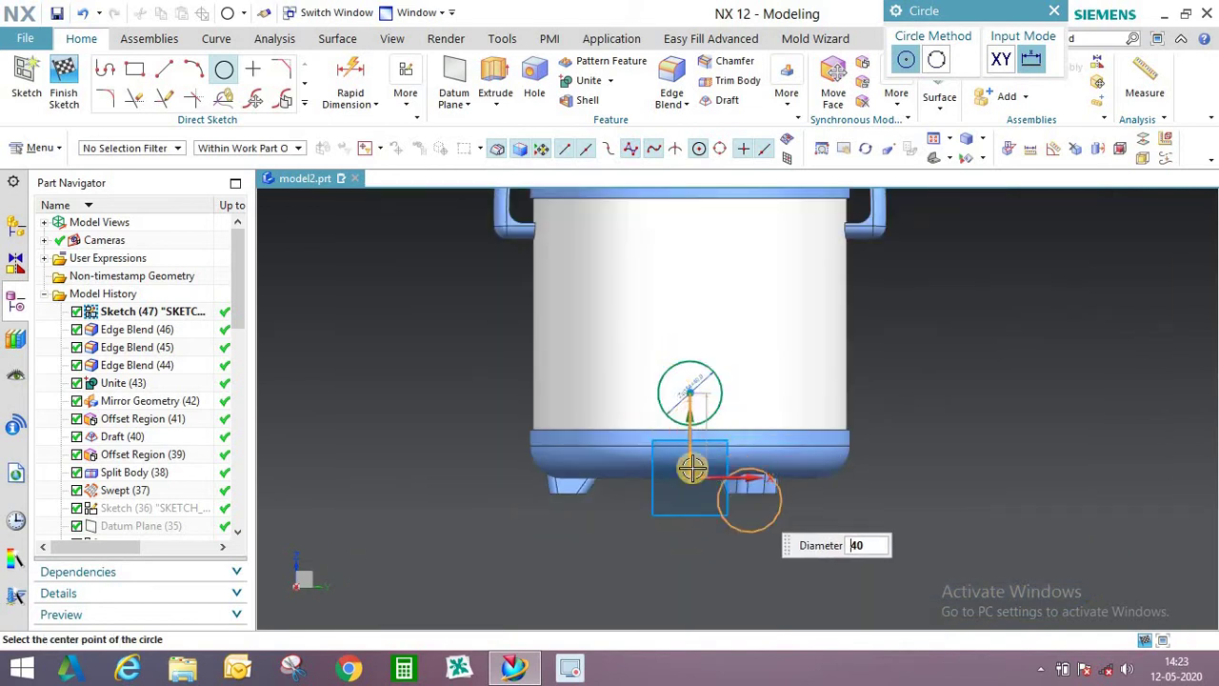
left_click(64, 81)
Reopen the circle's sketch, delete its vertical line, and finish the sketch.
scroll(891, 415, "down", 3)
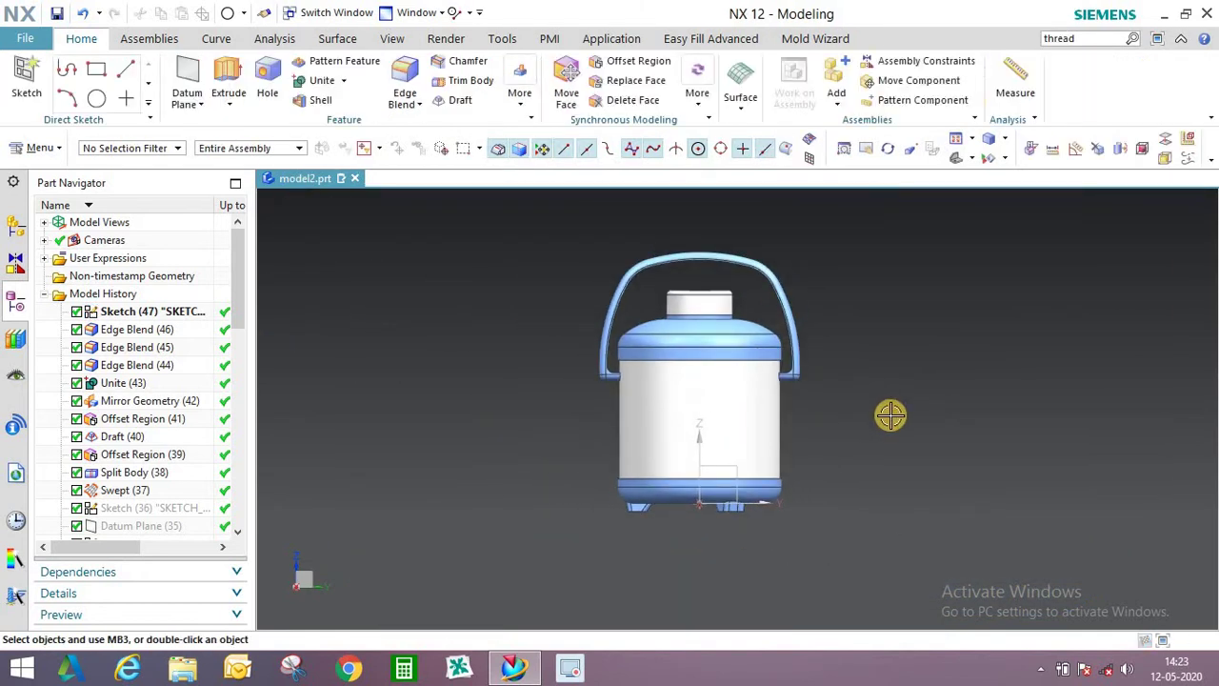
key("ctrl+b")
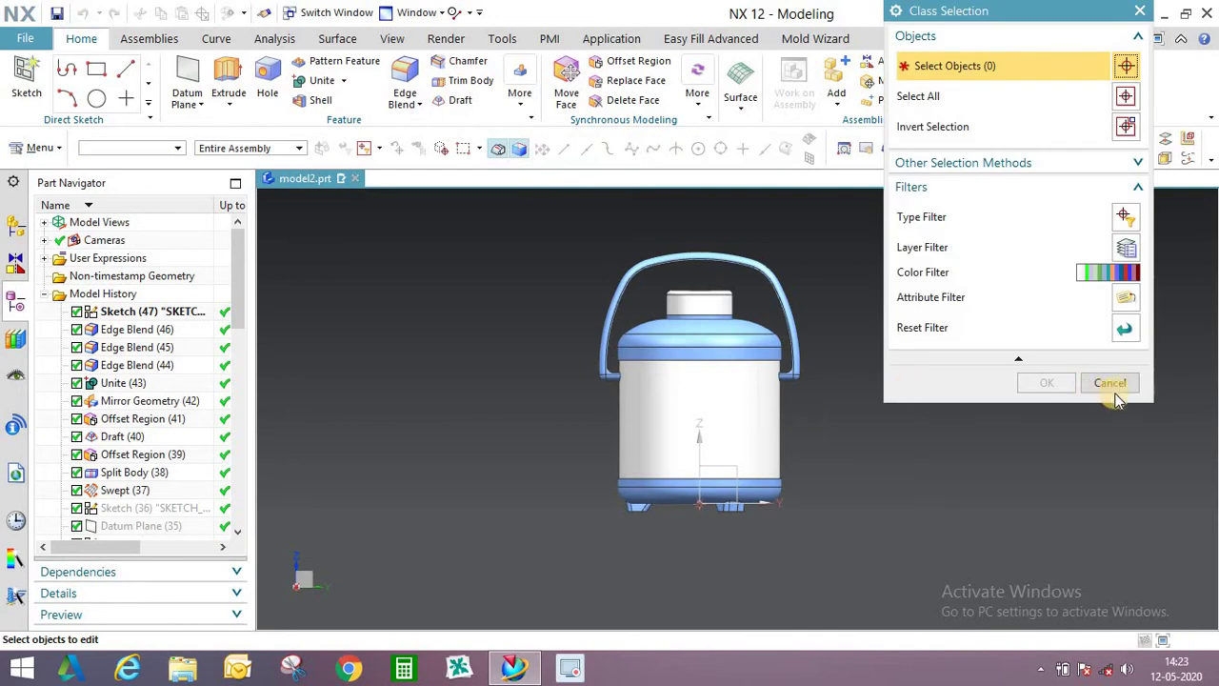
left_click(1109, 383)
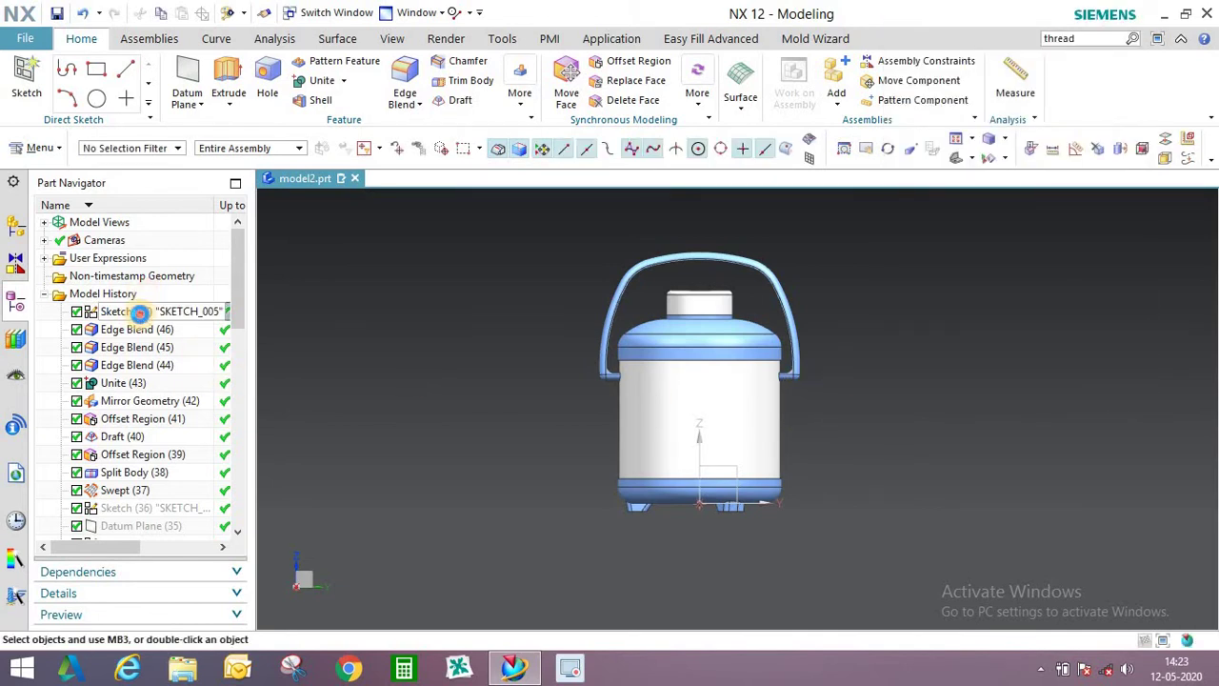
double_click(140, 313)
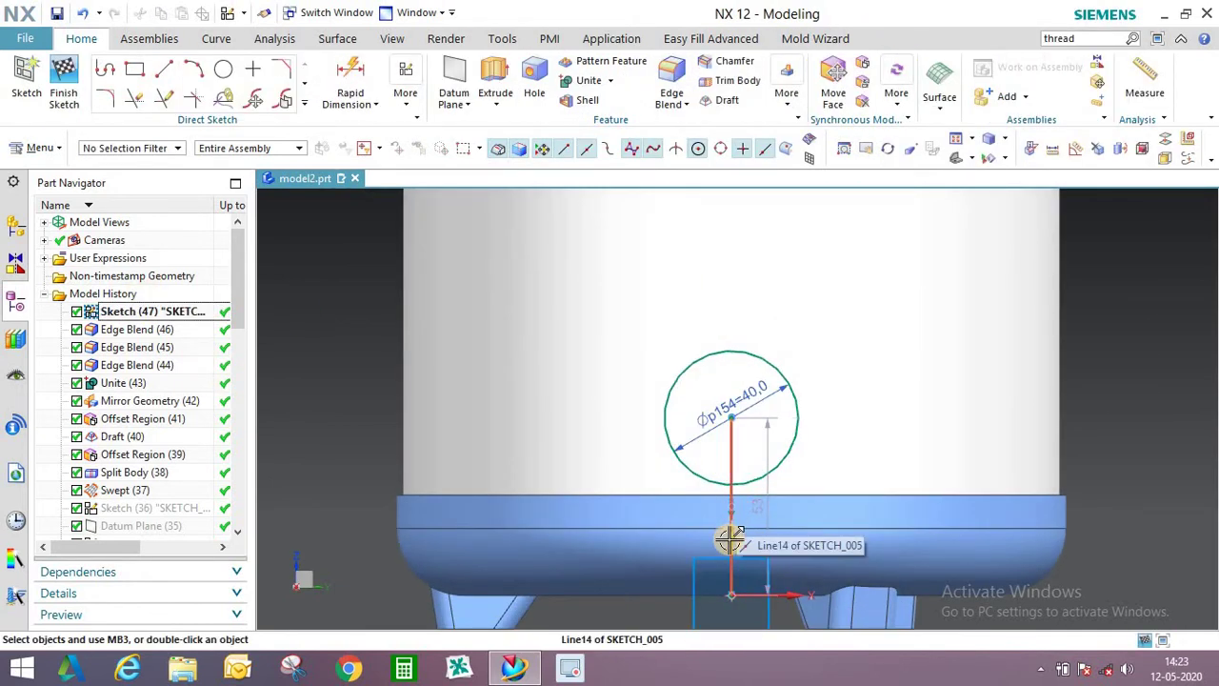
right_click(730, 539)
left_click(519, 602)
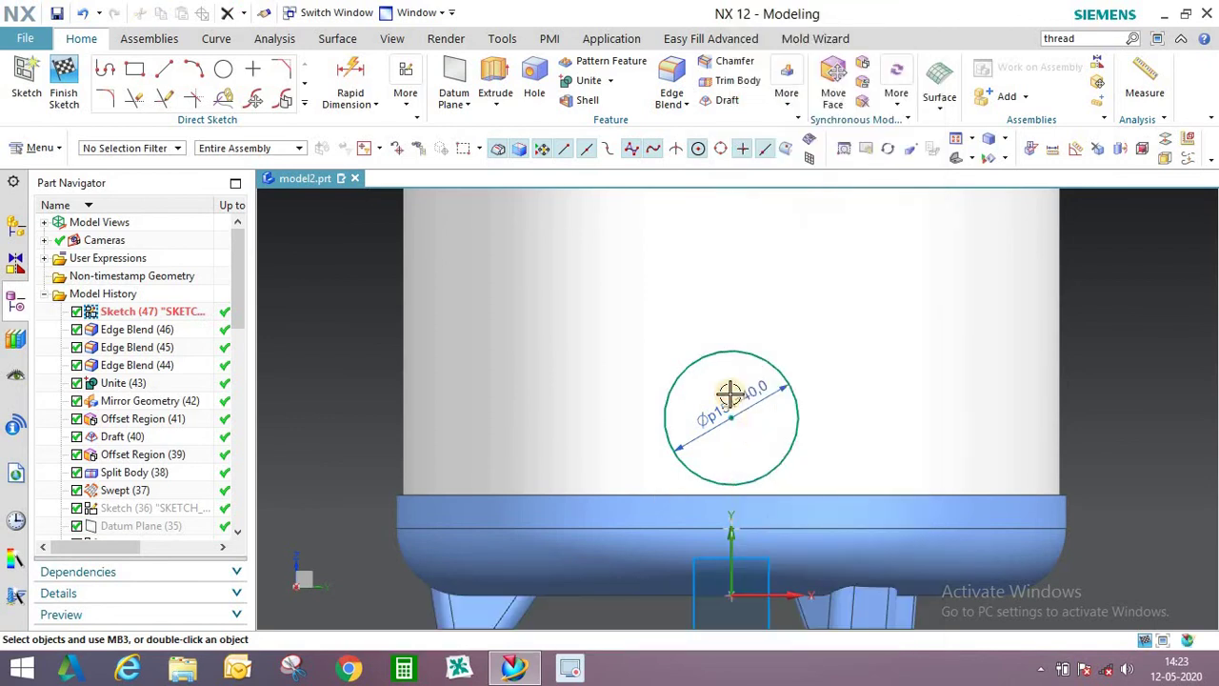
scroll(755, 428, "down", 3)
key("ctrl+q")
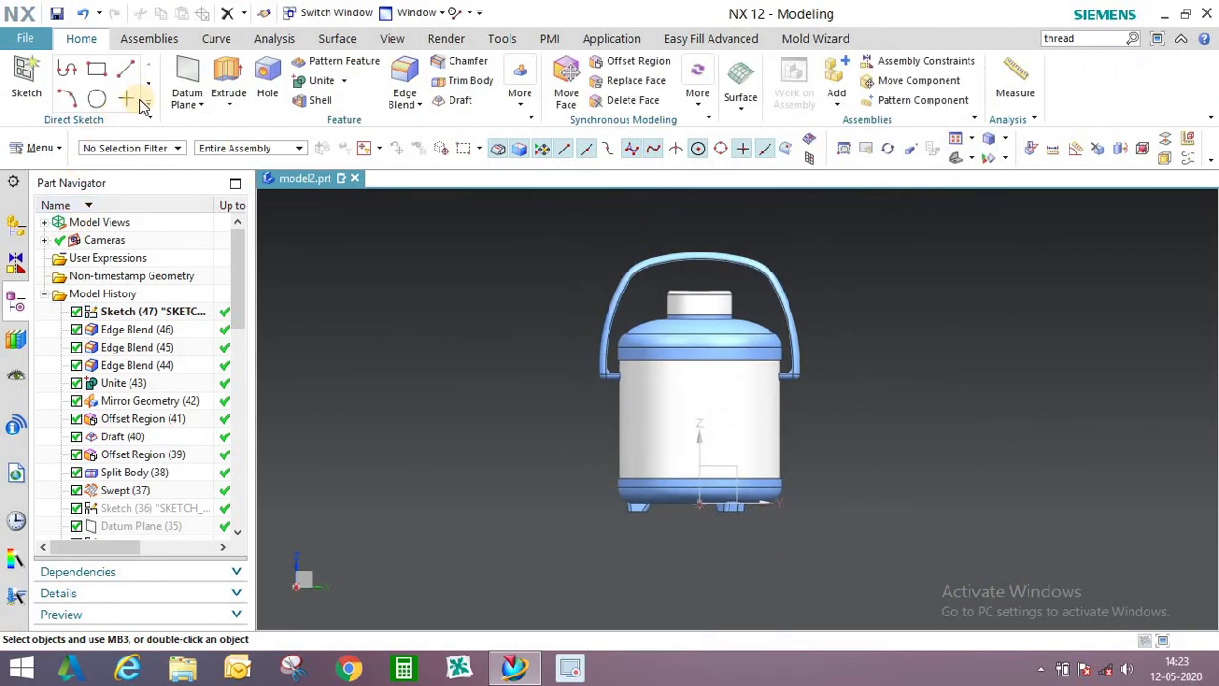
Extrude the 40 mm circle toward the container wall from 100 mm to 115 mm, with Boolean set to None.
left_click(215, 93)
left_click(239, 121)
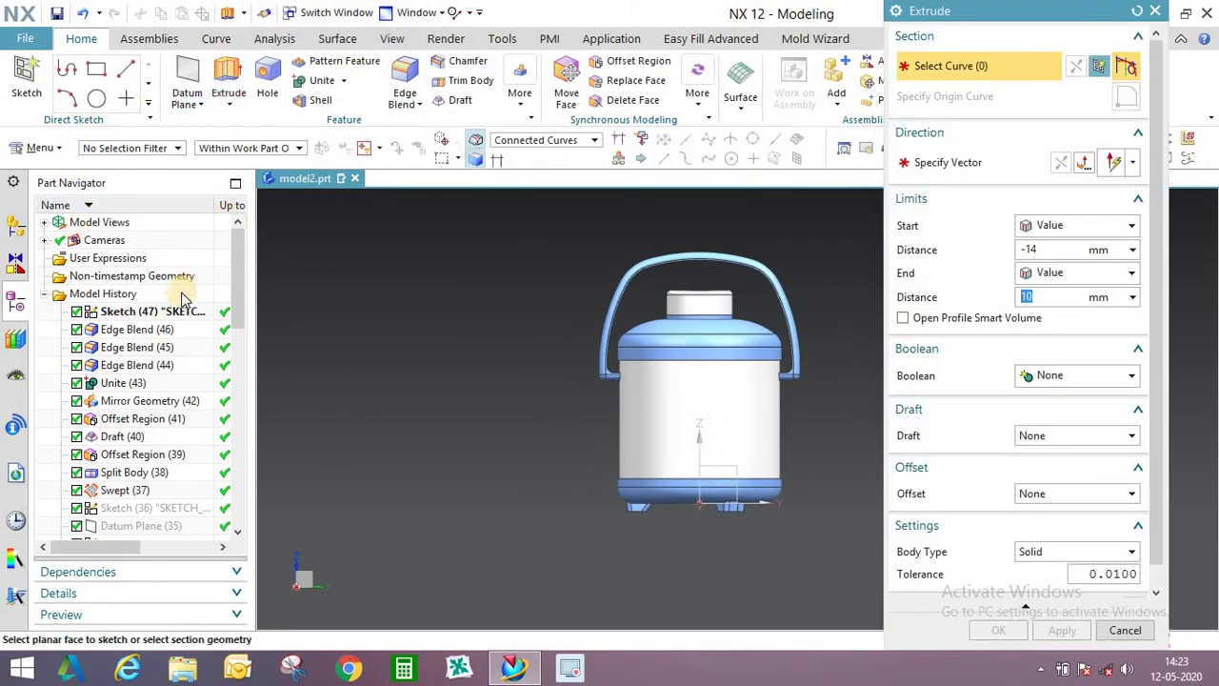
left_click(236, 310)
scroll(742, 423, "up", 1)
mouse_move(686, 417)
middle_mouse_down()
mouse_move(654, 425)
mouse_move(679, 442)
middle_mouse_up()
scroll(688, 446, "up", 2)
left_click_drag(688, 446, 532, 460)
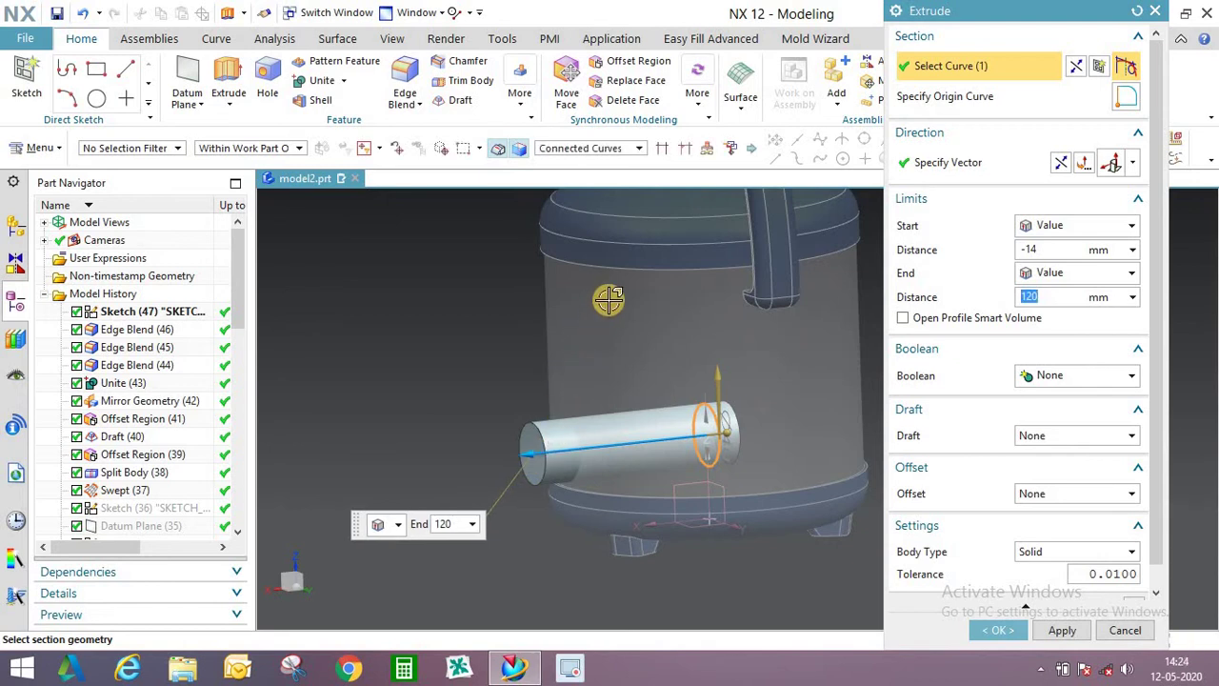
middle_click_drag(603, 433, 557, 408)
scroll(492, 428, "up", 2)
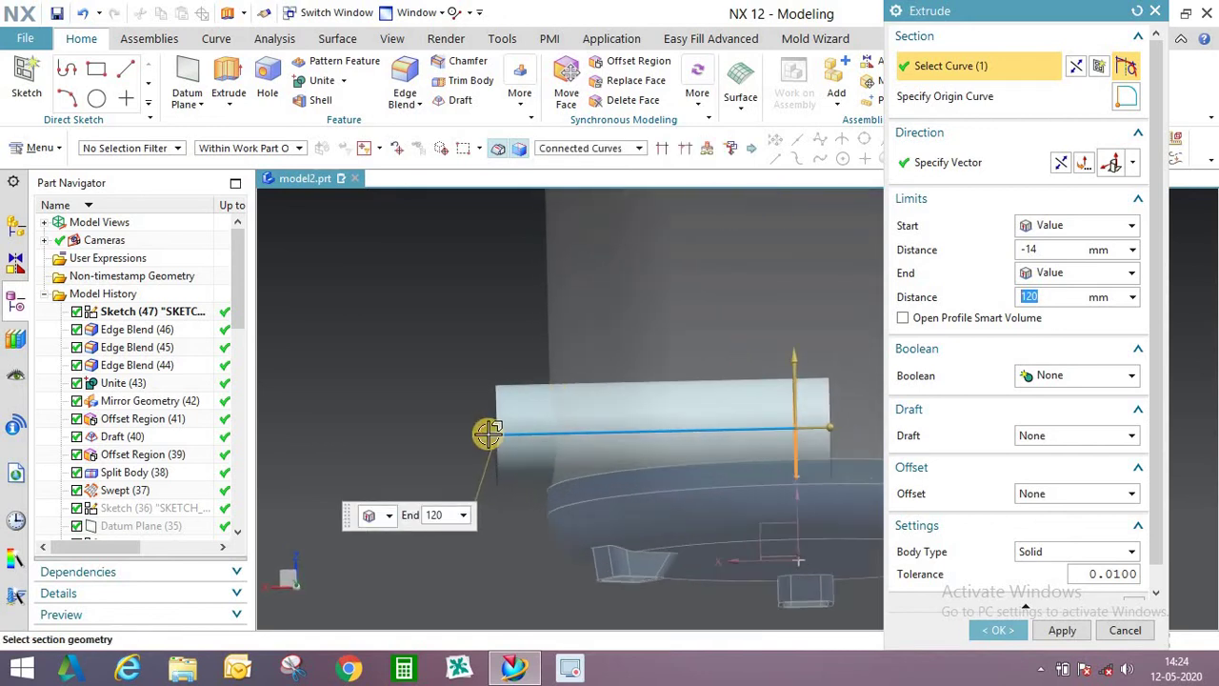
left_click_drag(494, 434, 507, 437)
scroll(430, 409, "down", 2)
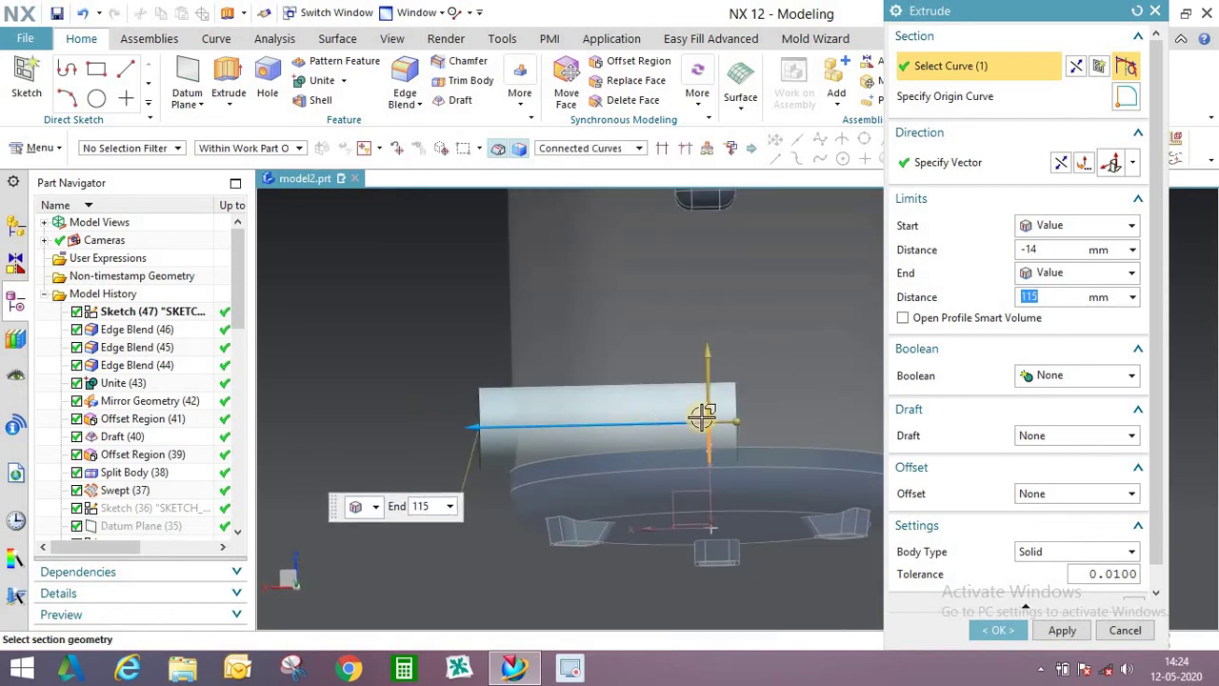
left_click_drag(734, 417, 601, 401)
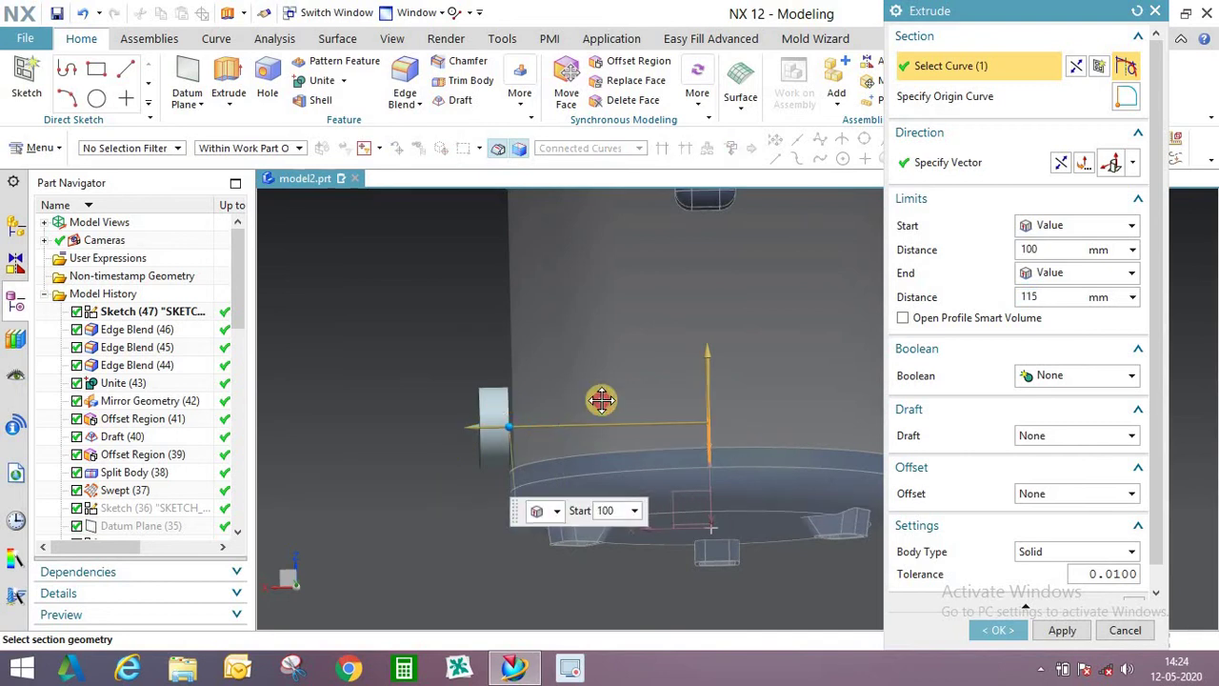
middle_click(761, 515)
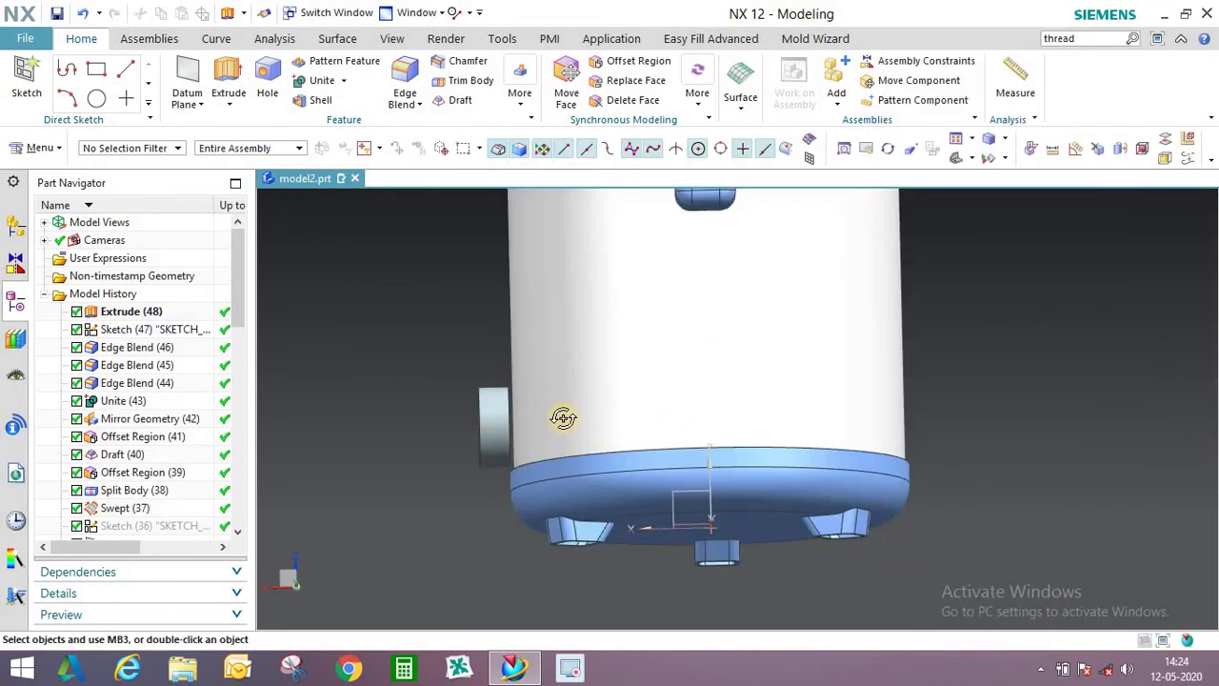
Replace the round boss's inner end face with the container's white outer wall face, using a 0 mm offset.
middle_click_drag(566, 416, 530, 367)
scroll(526, 368, "up", 3)
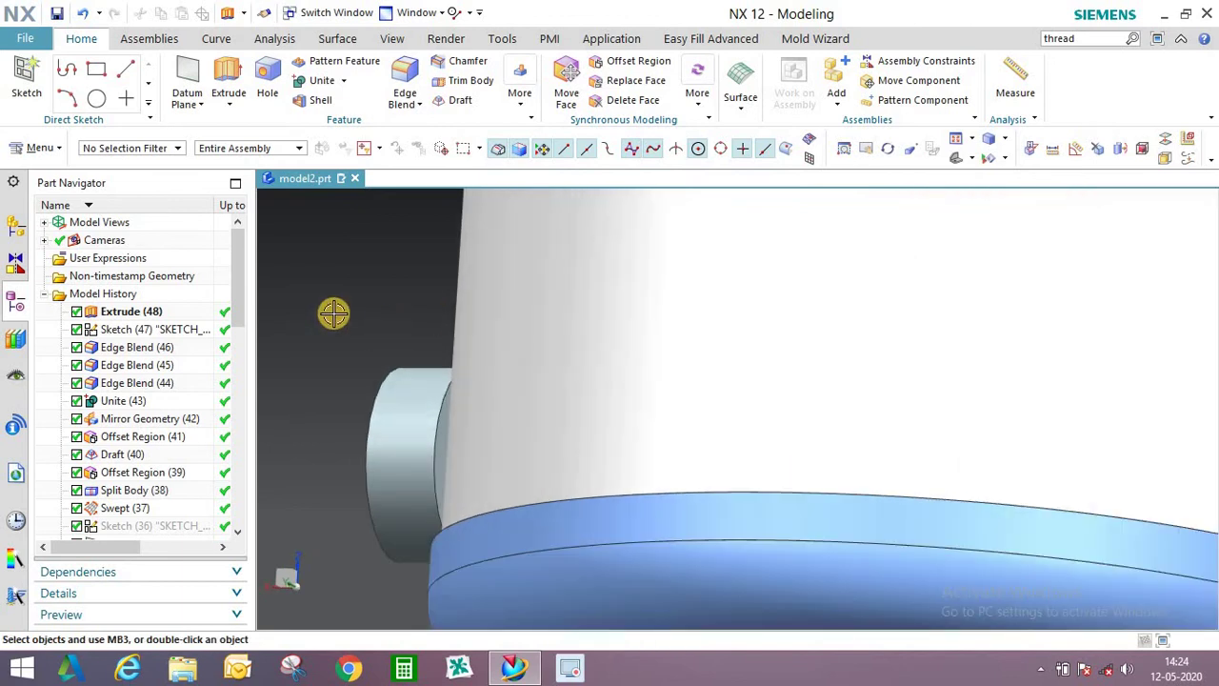
left_click(629, 80)
left_click(444, 408)
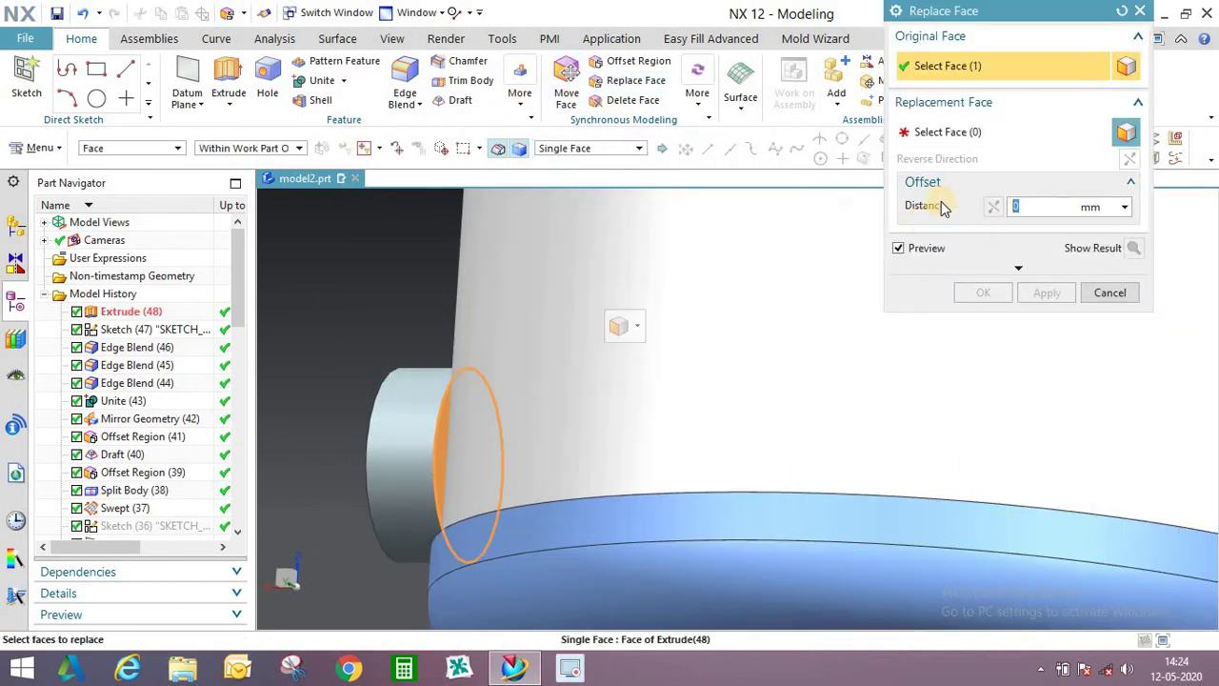
middle_click(762, 230)
left_click(721, 299)
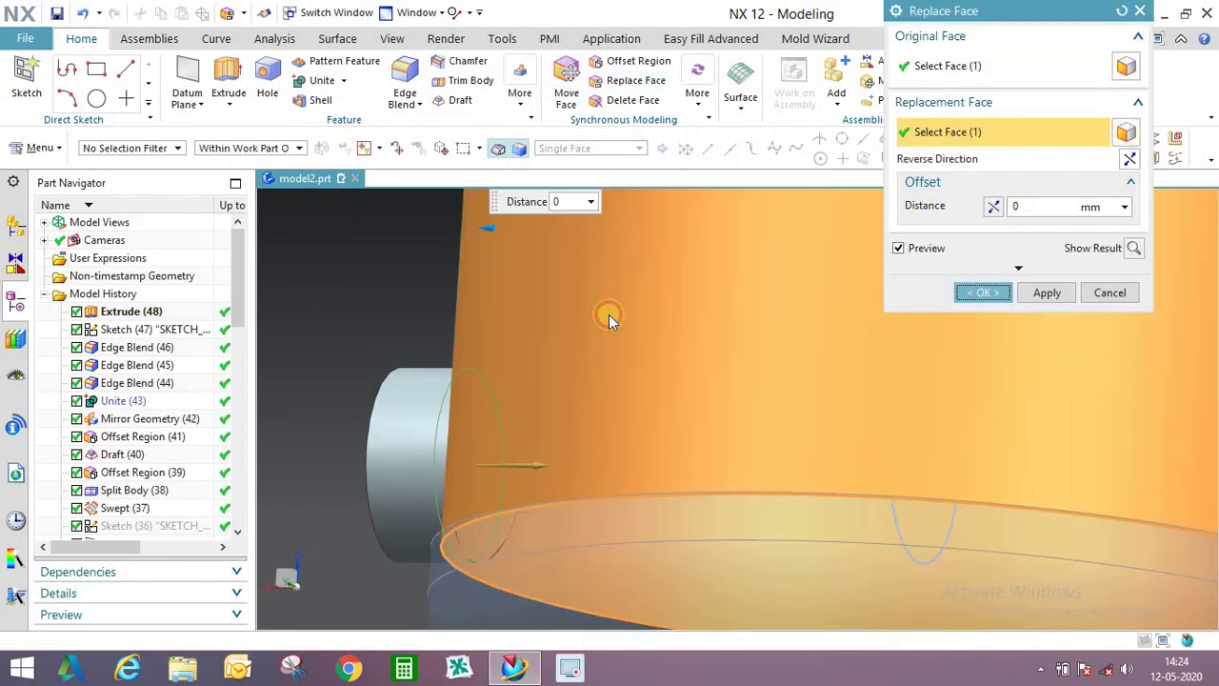
left_click(983, 292)
Start a new sketch on the flat bottom face of the container's base.
middle_click_drag(983, 293, 674, 310)
scroll(686, 364, "up", 3)
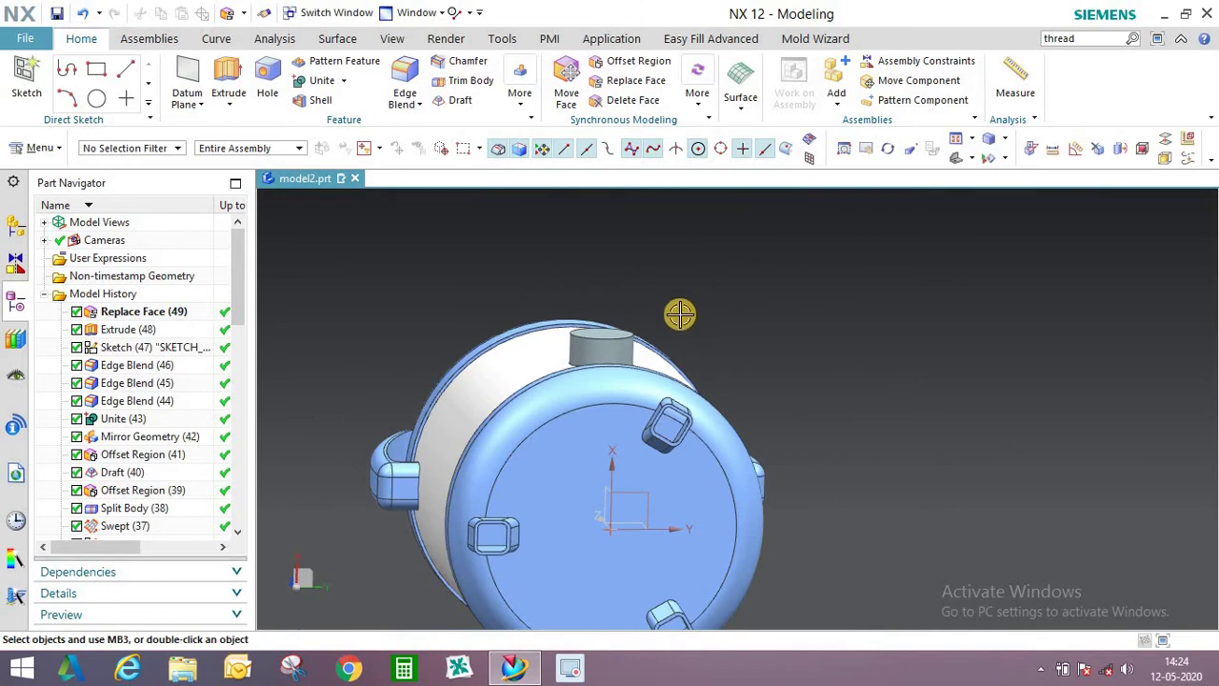
key("F8")
scroll(630, 313, "up", 3)
left_click(25, 84)
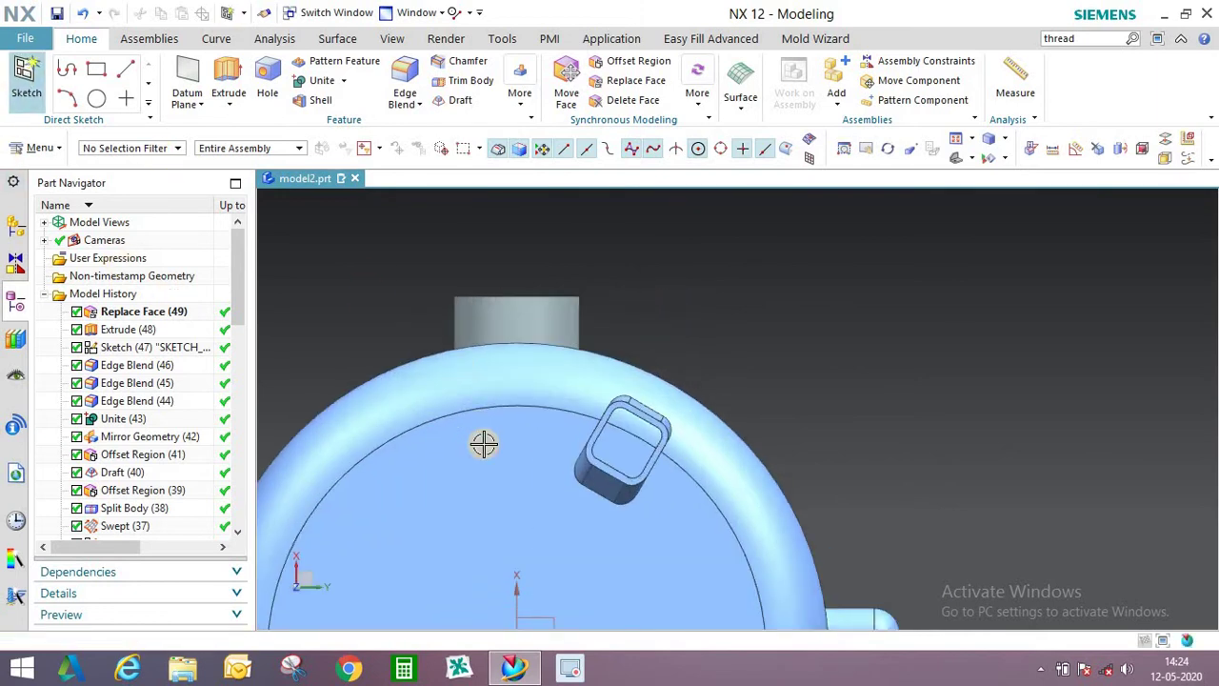
left_click(506, 448)
left_click(1046, 236)
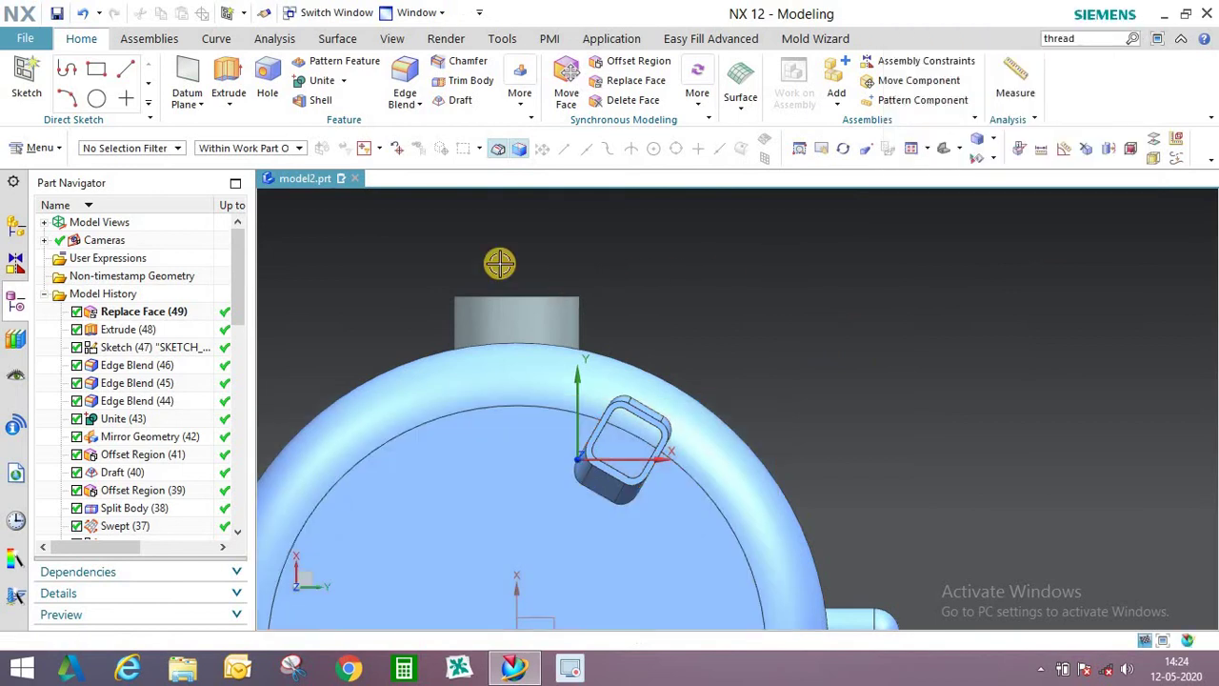
scroll(426, 251, "up", 2)
left_click(189, 66)
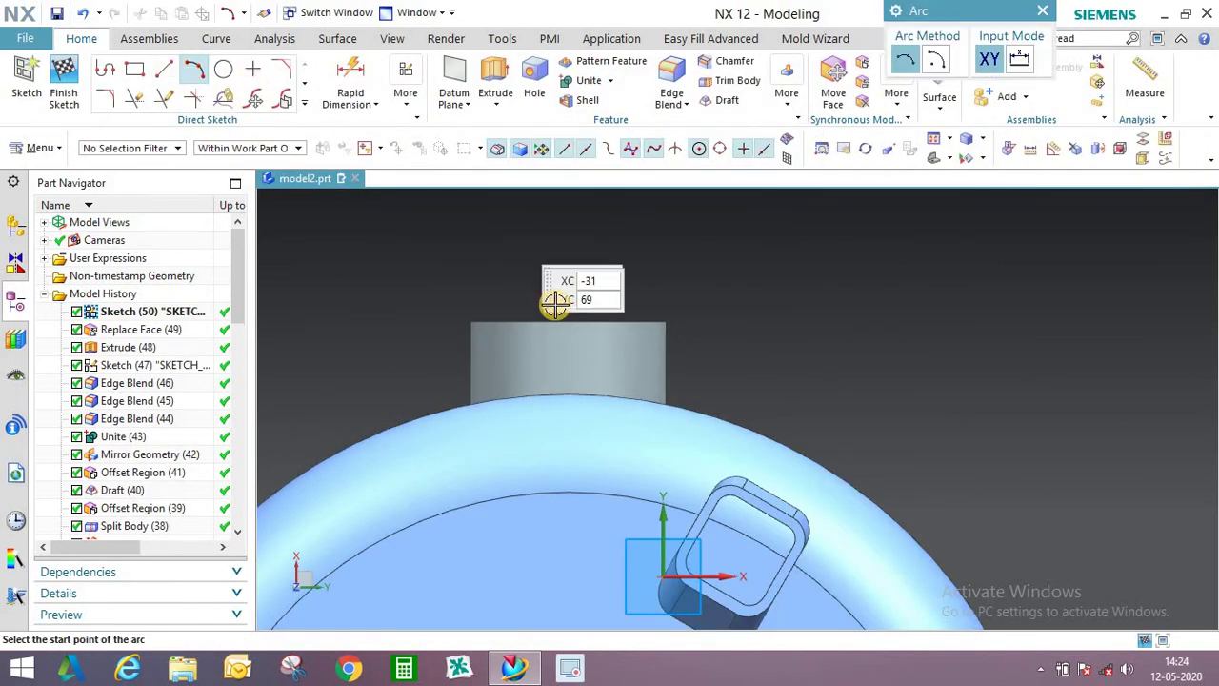
left_click(590, 317)
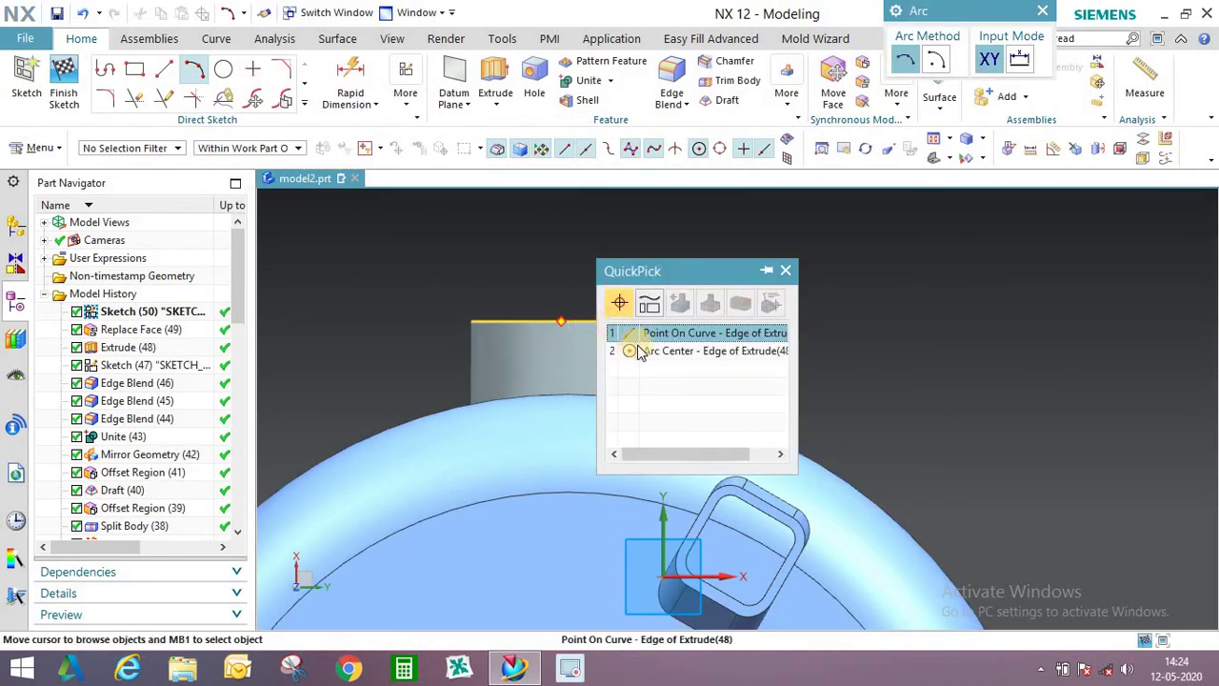
left_click(648, 316)
scroll(567, 363, "up", 3)
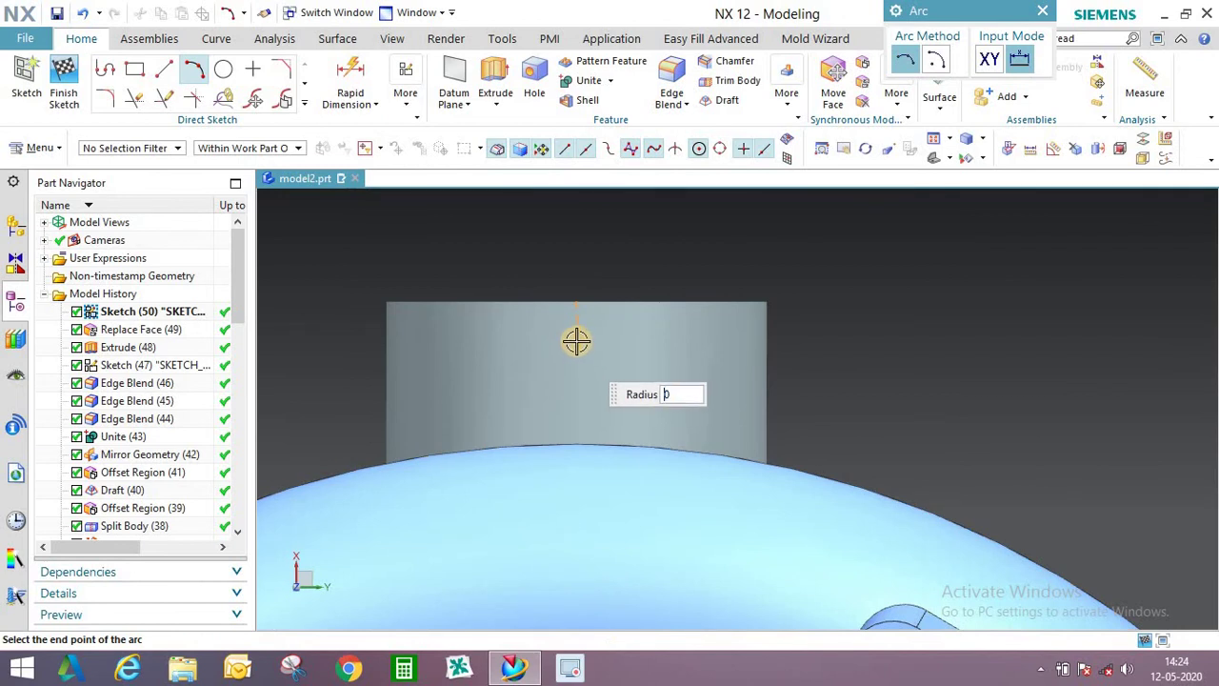
Sketch a vertical line about 3.5 mm long inward from the middle of the round boss's outer edge.
left_click(164, 69)
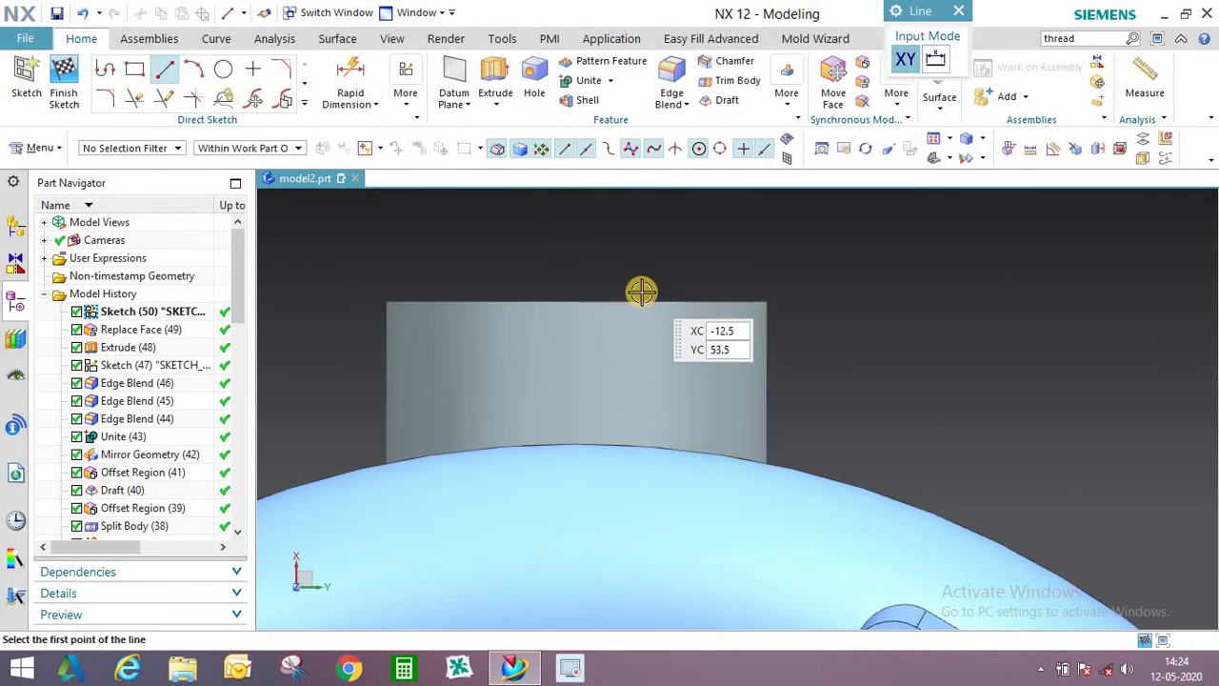
left_click(643, 295)
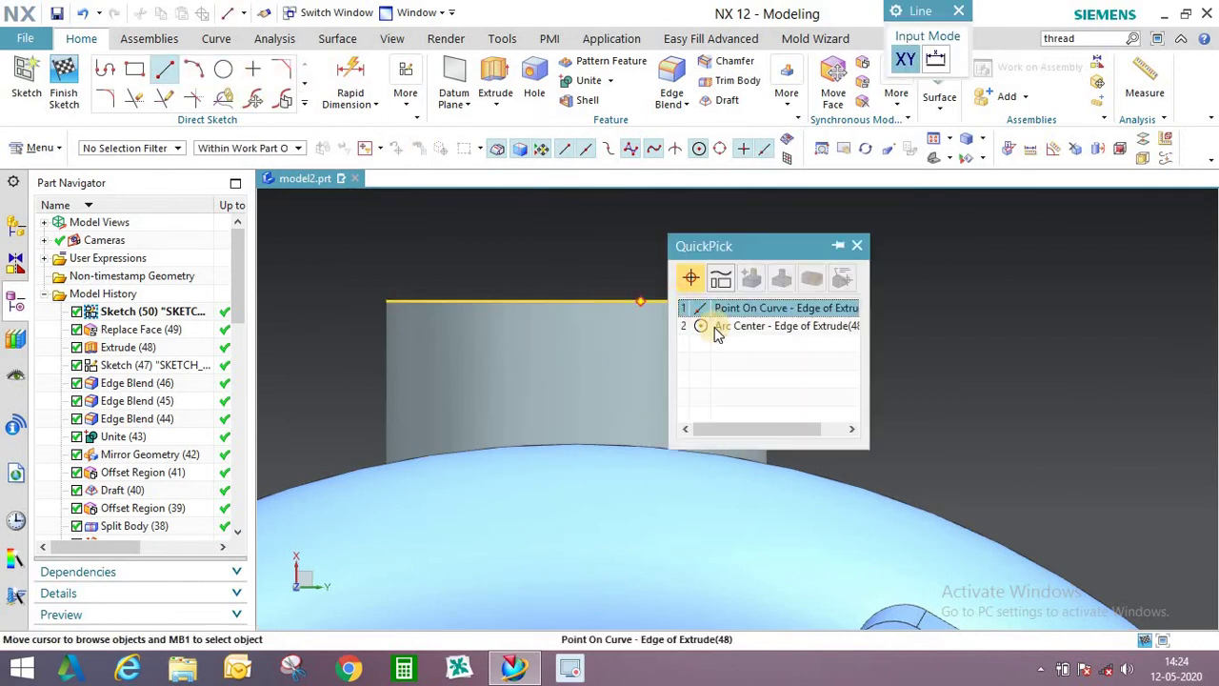
left_click(743, 308)
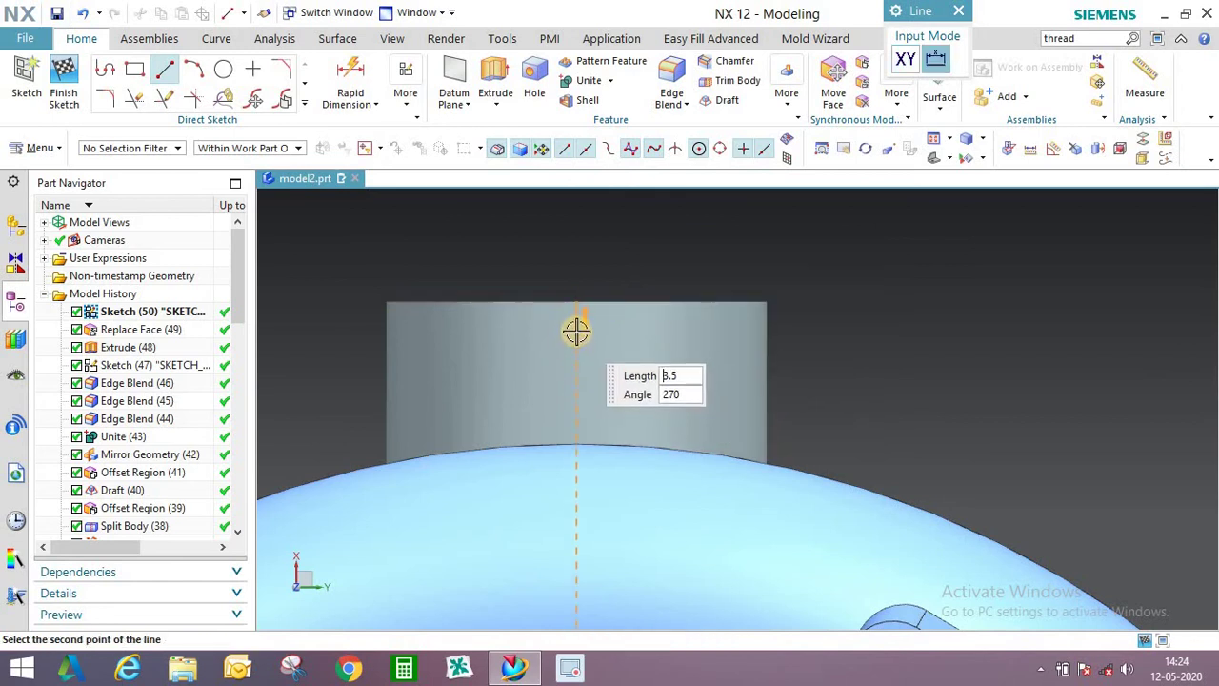
left_click(575, 330)
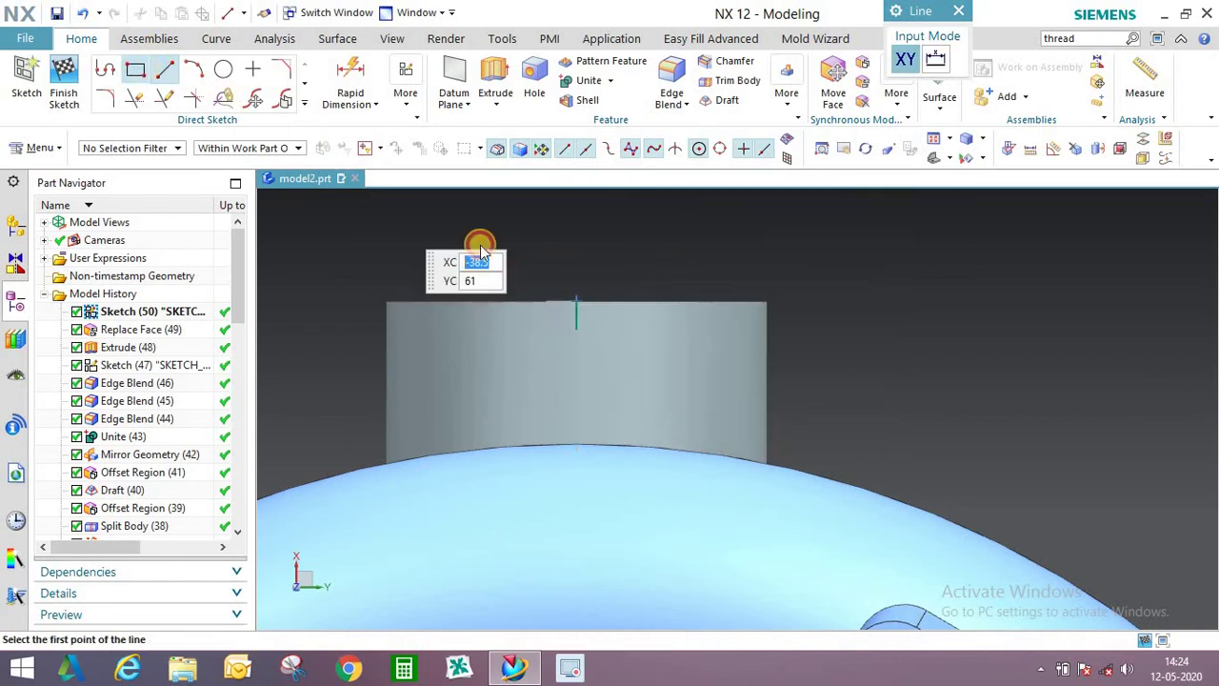
Sketch a centre rectangle about 26.5 mm wide and 5 mm high at the line's lower end, and finish the sketch.
key("r")
left_click(576, 328)
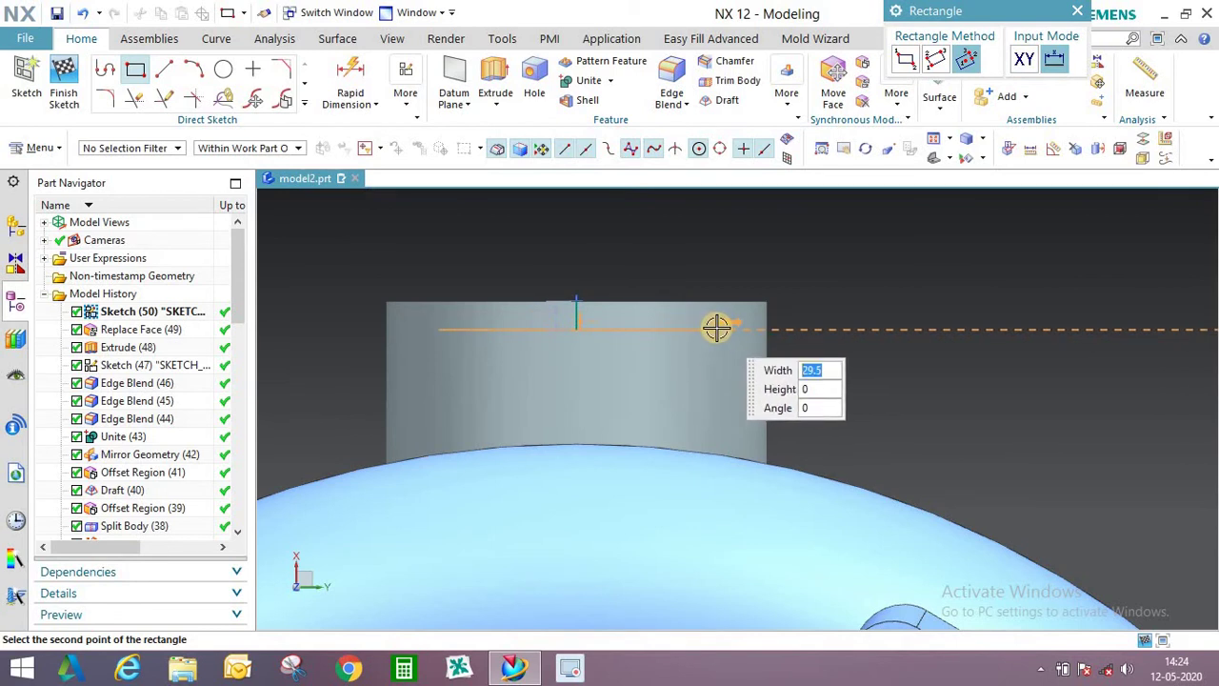
left_click(702, 330)
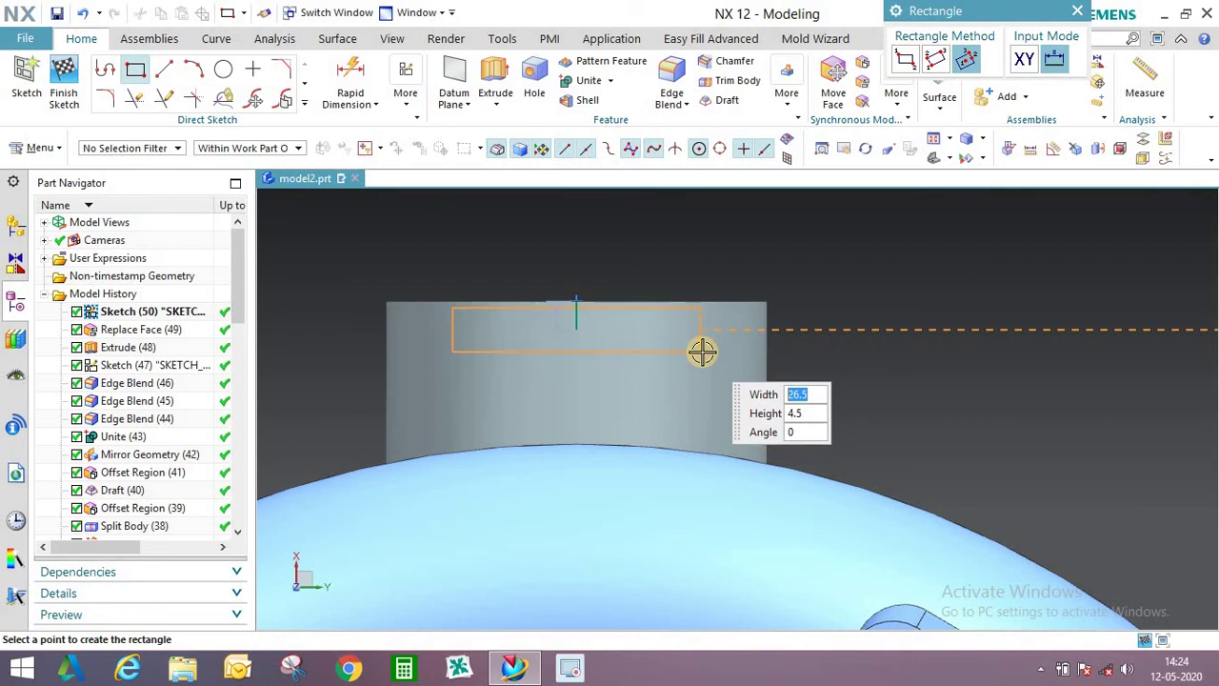
left_click(791, 327)
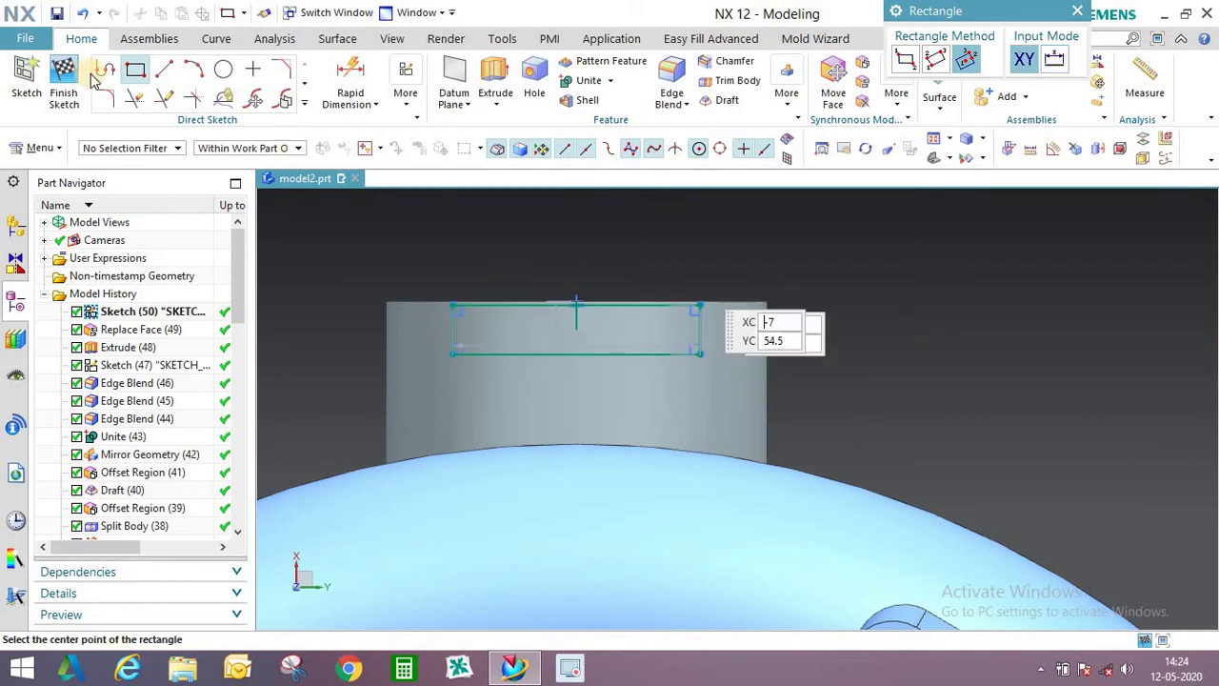
left_click(63, 74)
Begin extruding the rectangle sketch, setting its direction vertically upward toward the round boss.
mouse_move(607, 337)
middle_mouse_down()
mouse_move(647, 364)
mouse_move(362, 185)
middle_mouse_up()
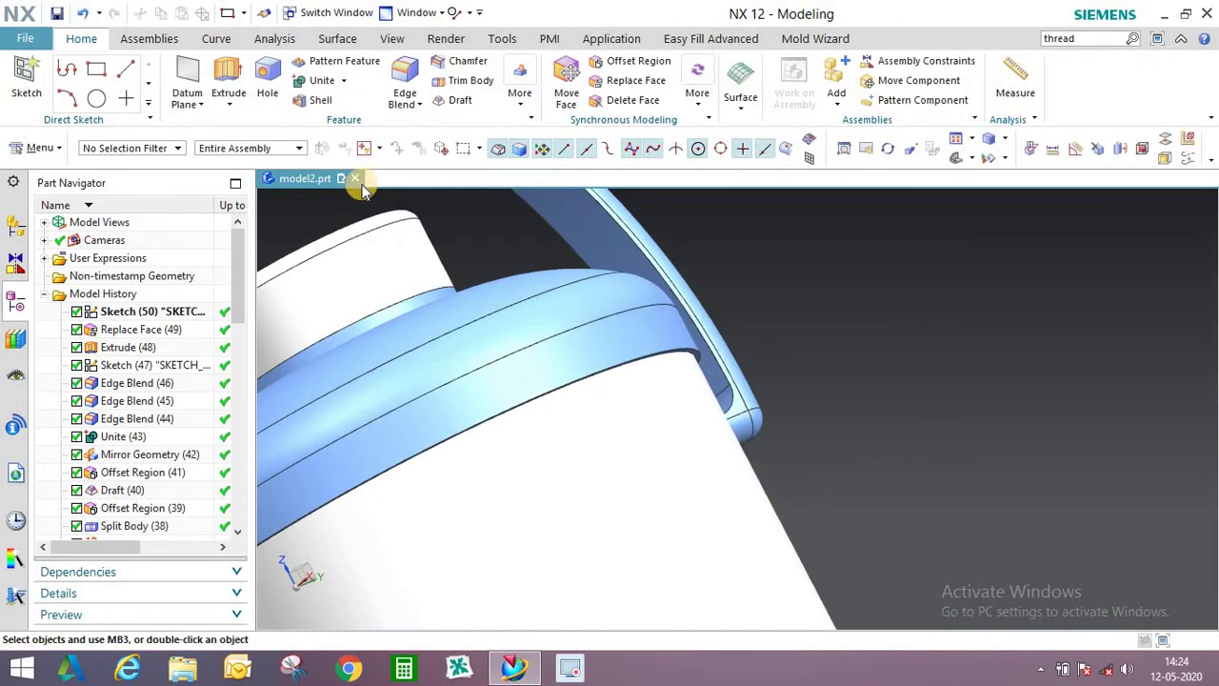
scroll(441, 242, "down", 6)
scroll(512, 384, "up", 6)
middle_click_drag(465, 250, 523, 280)
scroll(590, 363, "down", 2)
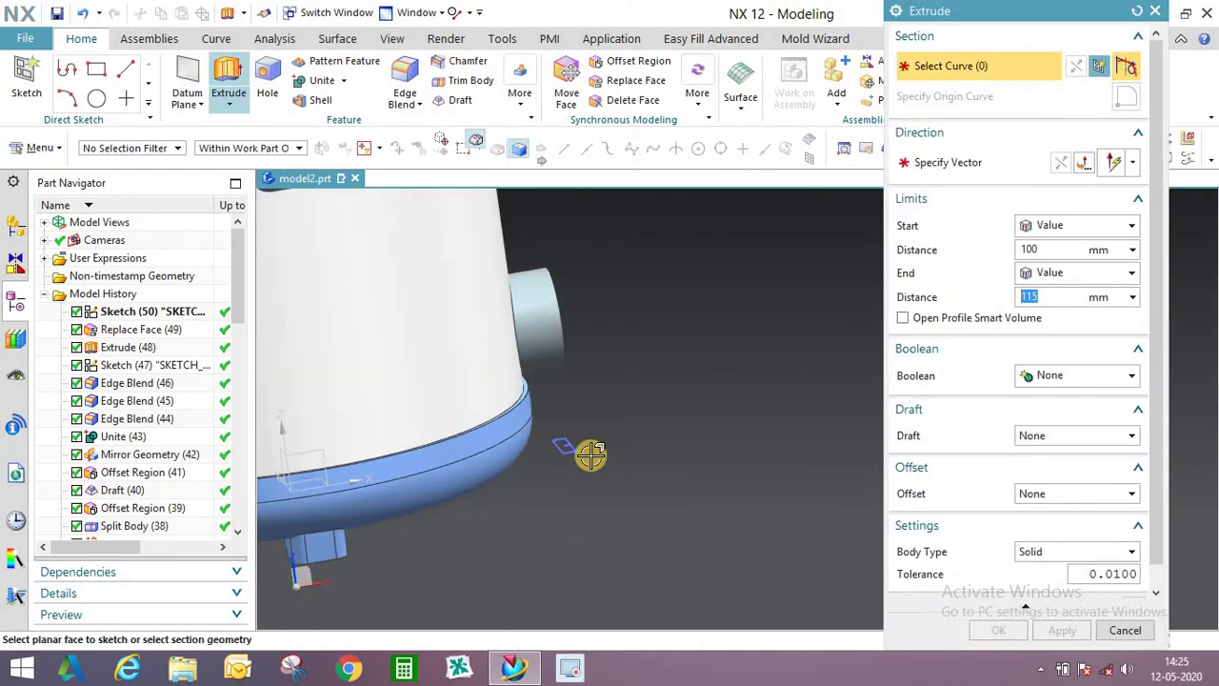
scroll(552, 443, "up", 2)
left_click(551, 443)
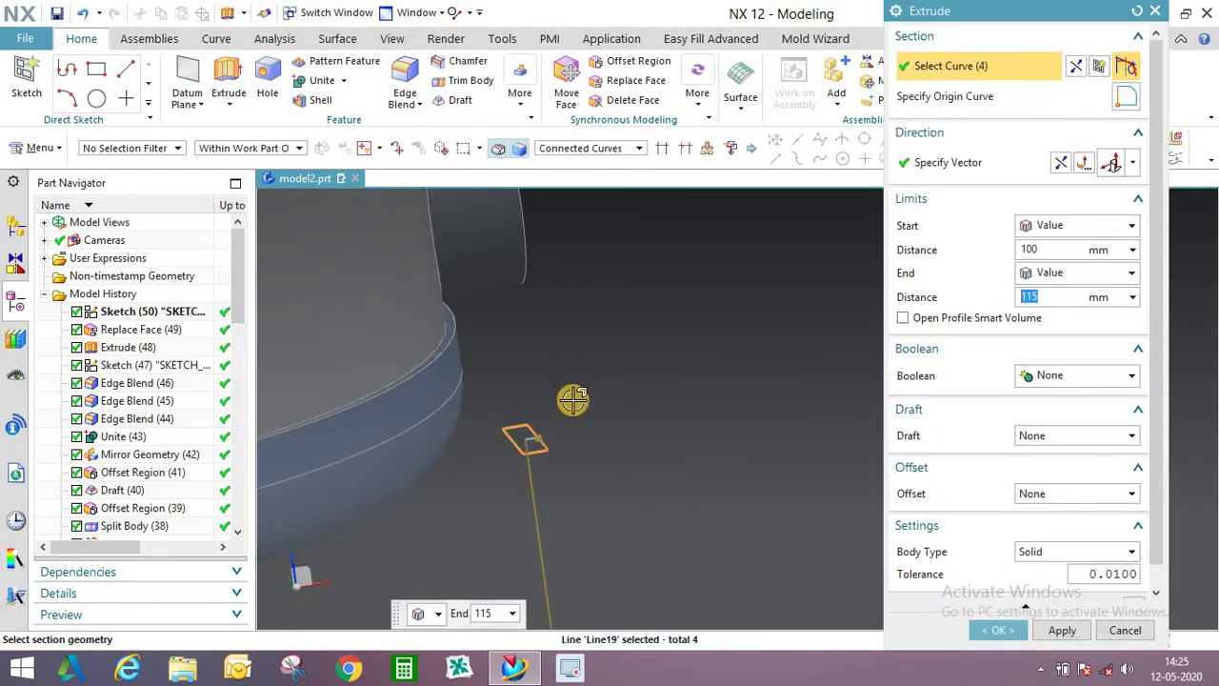
scroll(571, 397, "down", 2)
left_click(1132, 162)
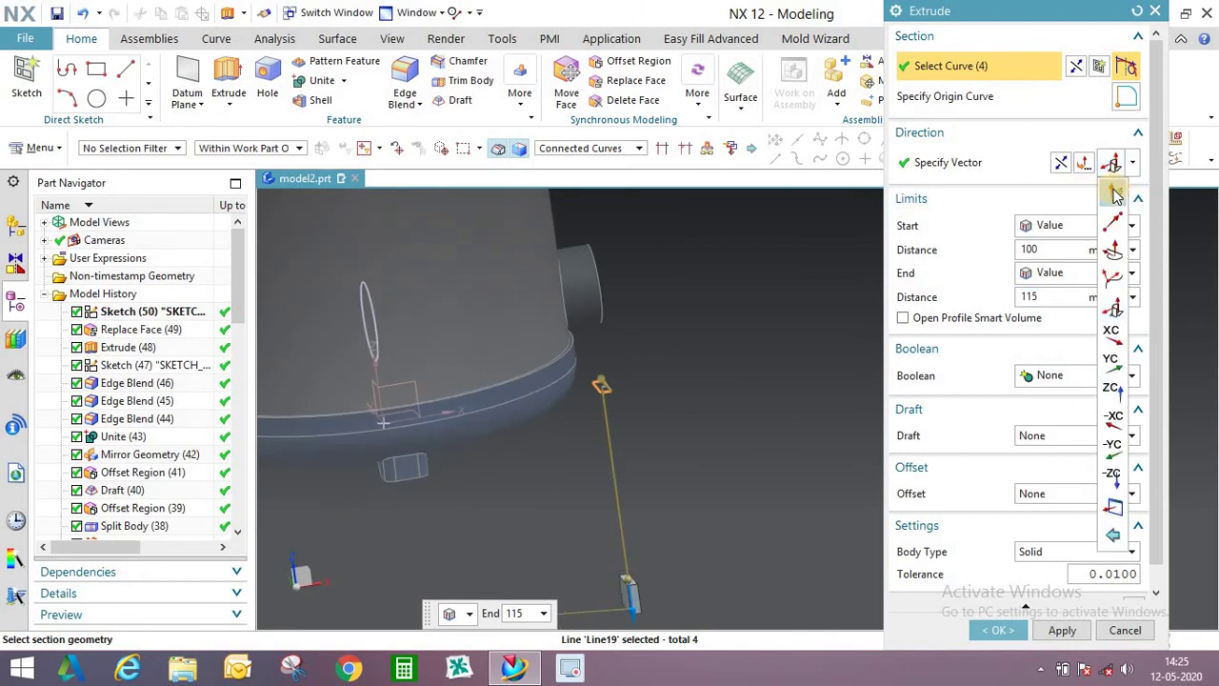
left_click(1113, 190)
left_click(741, 361)
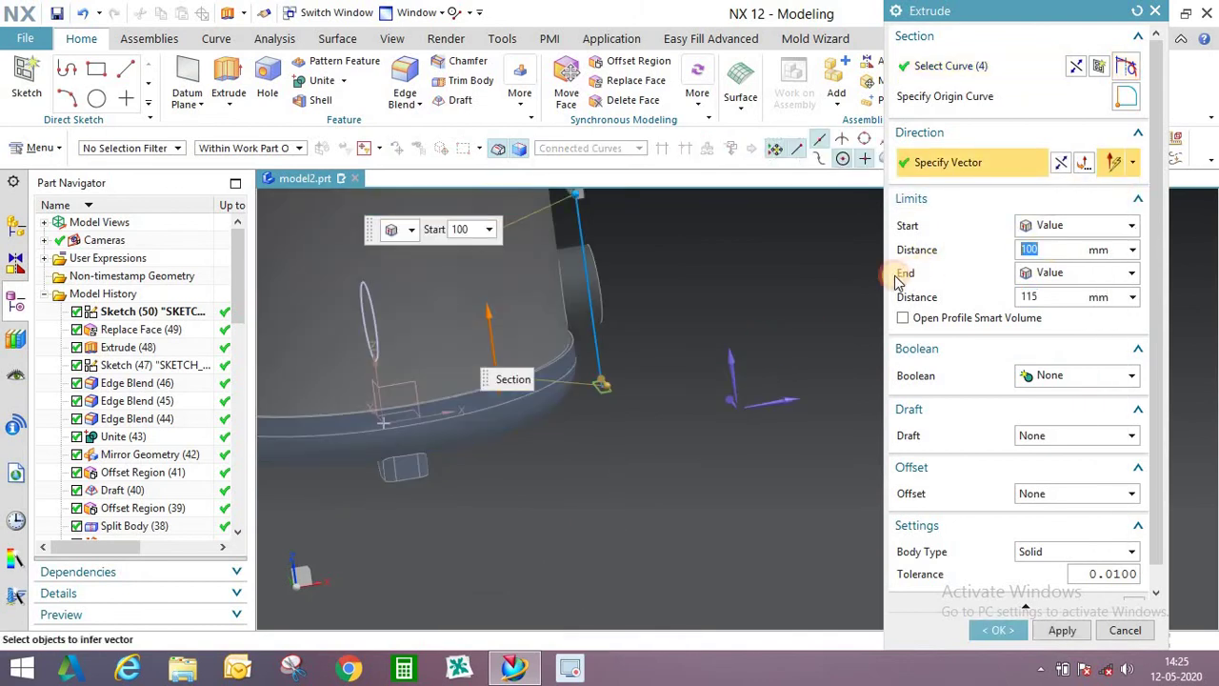
Limit the rectangle's upward extrusion to run from 25 mm to 50 mm, with Boolean set to None, and create it.
scroll(623, 349, "down", 3)
scroll(610, 238, "up", 2)
left_click_drag(607, 313, 641, 449)
middle_click_drag(641, 448, 610, 381)
left_click_drag(614, 501, 592, 432)
mouse_move(580, 385)
middle_mouse_down()
mouse_move(552, 403)
mouse_move(562, 400)
middle_mouse_up()
left_click(998, 631)
Draft the rectangular block's inner face from its lower edge along the vertical direction, slanting it toward the container wall.
middle_click_drag(666, 400, 566, 226)
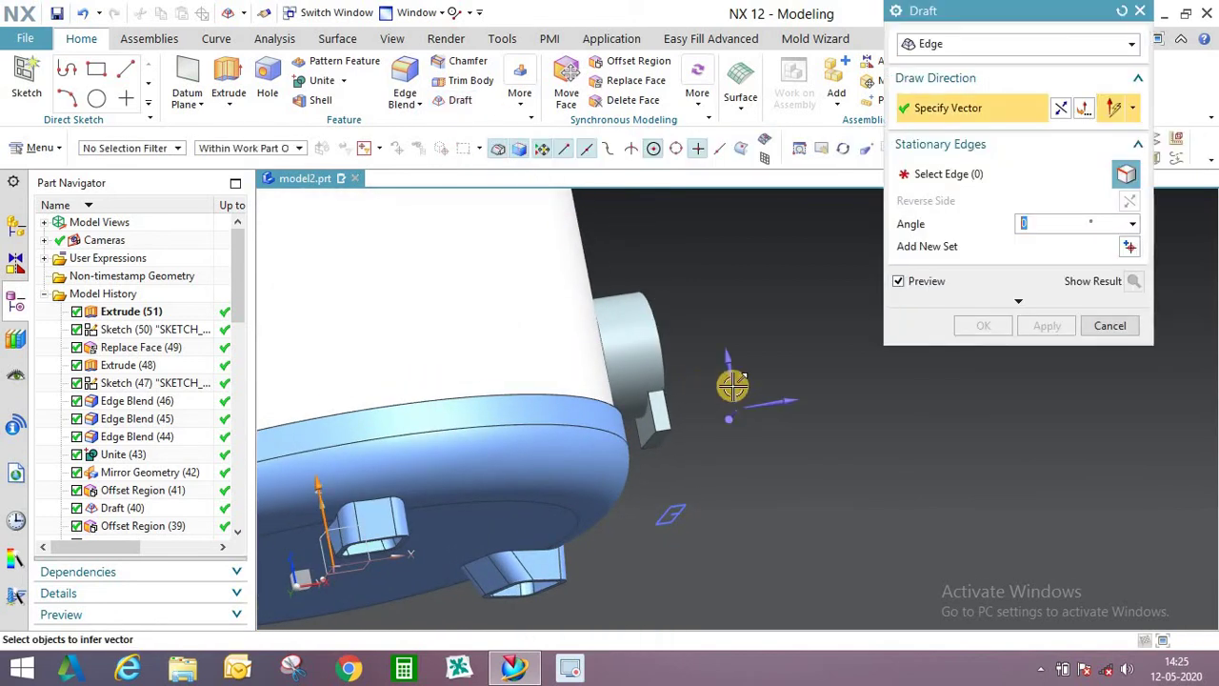
middle_click(650, 443)
scroll(650, 442, "up", 5)
left_click(648, 442)
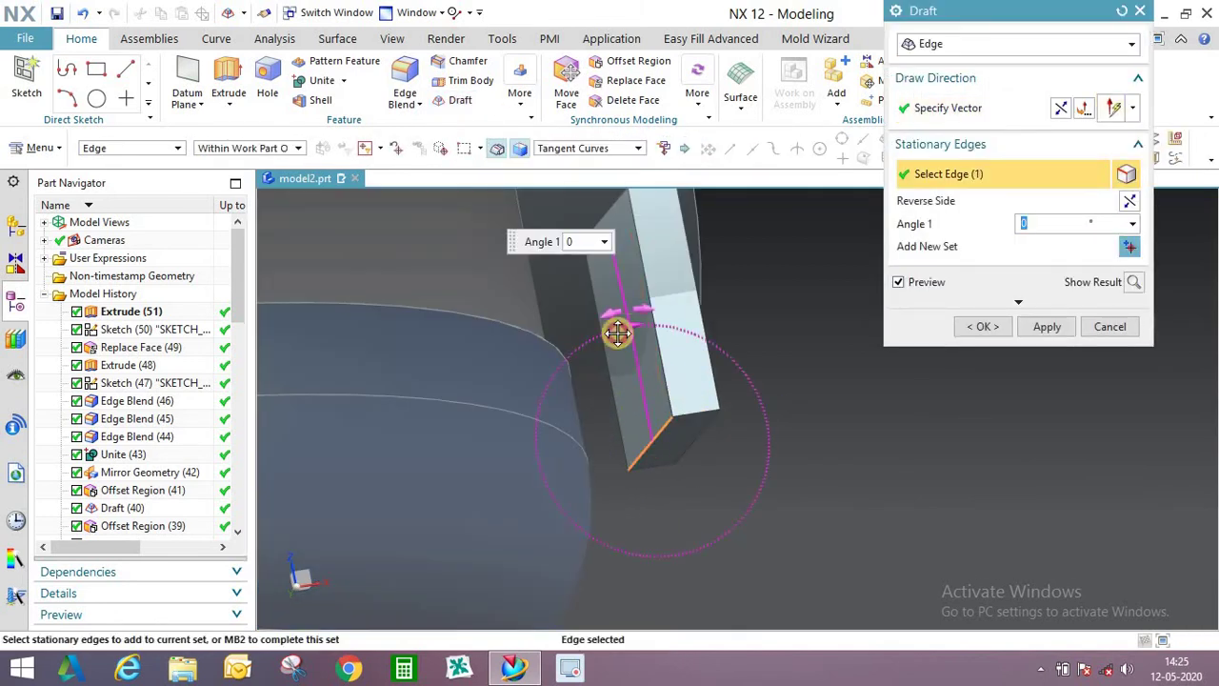
left_click_drag(617, 332, 593, 338)
middle_click(848, 324)
Start a new sketch on the round boss's flat outer end face.
middle_click_drag(848, 324, 619, 259)
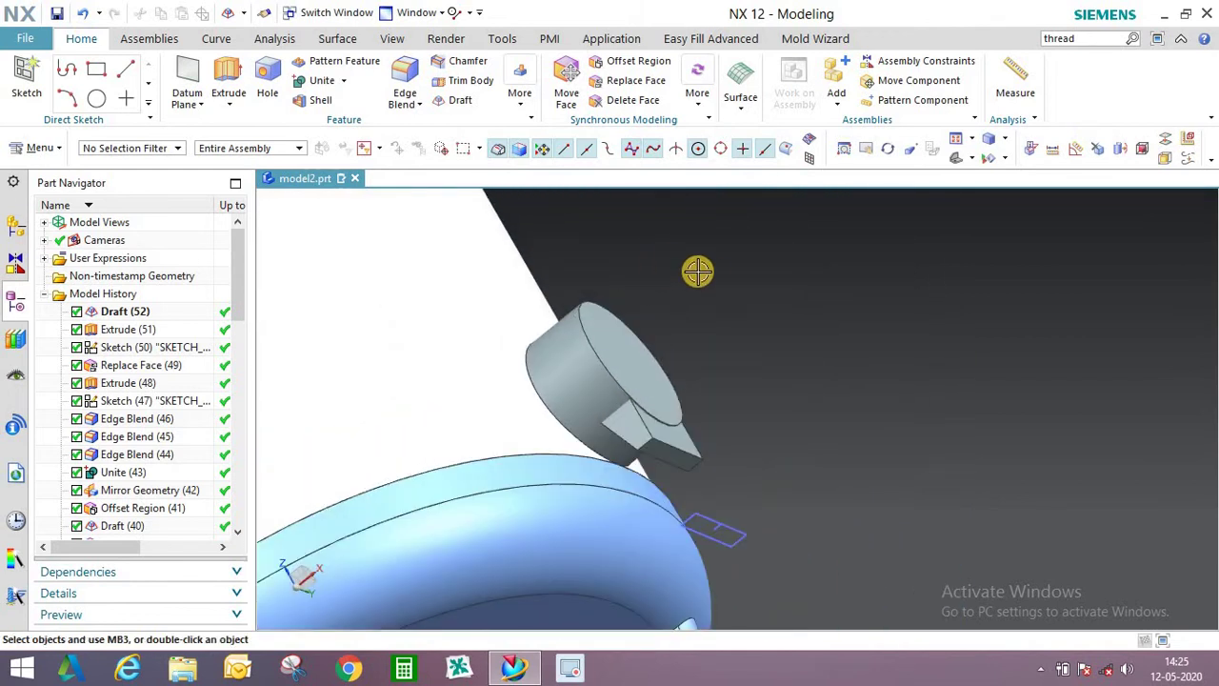
mouse_move(626, 343)
middle_mouse_down()
mouse_move(569, 348)
mouse_move(558, 332)
mouse_move(572, 294)
mouse_move(276, 171)
middle_mouse_up()
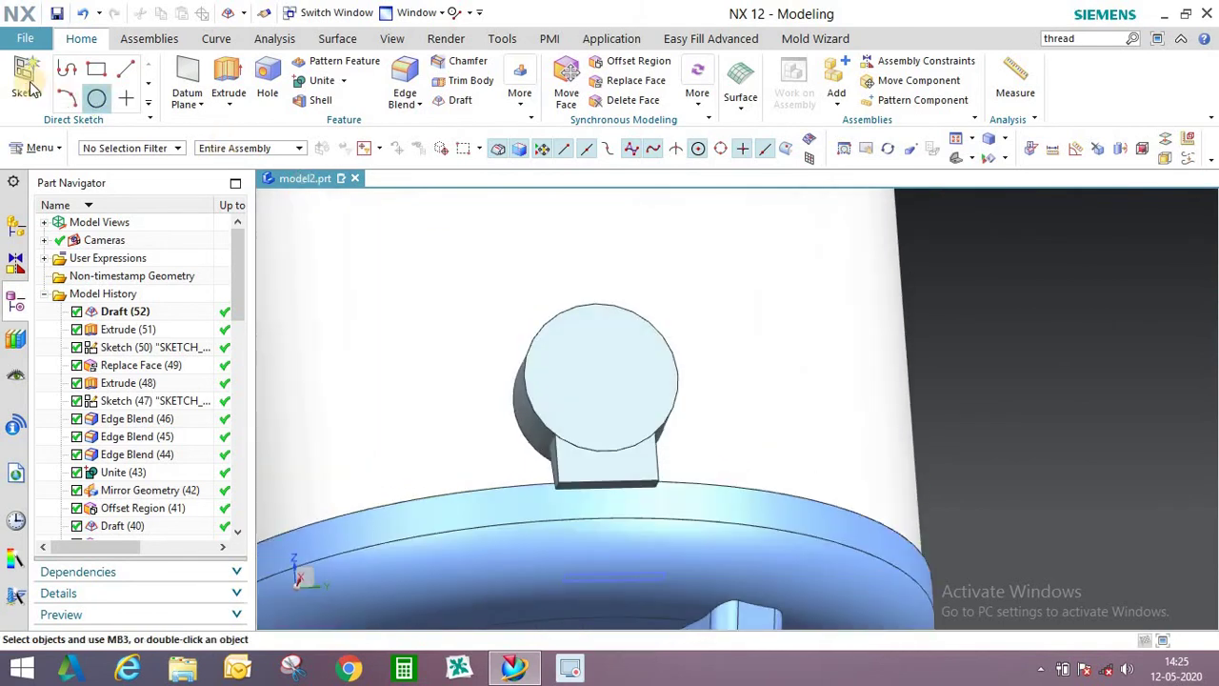
left_click(602, 349)
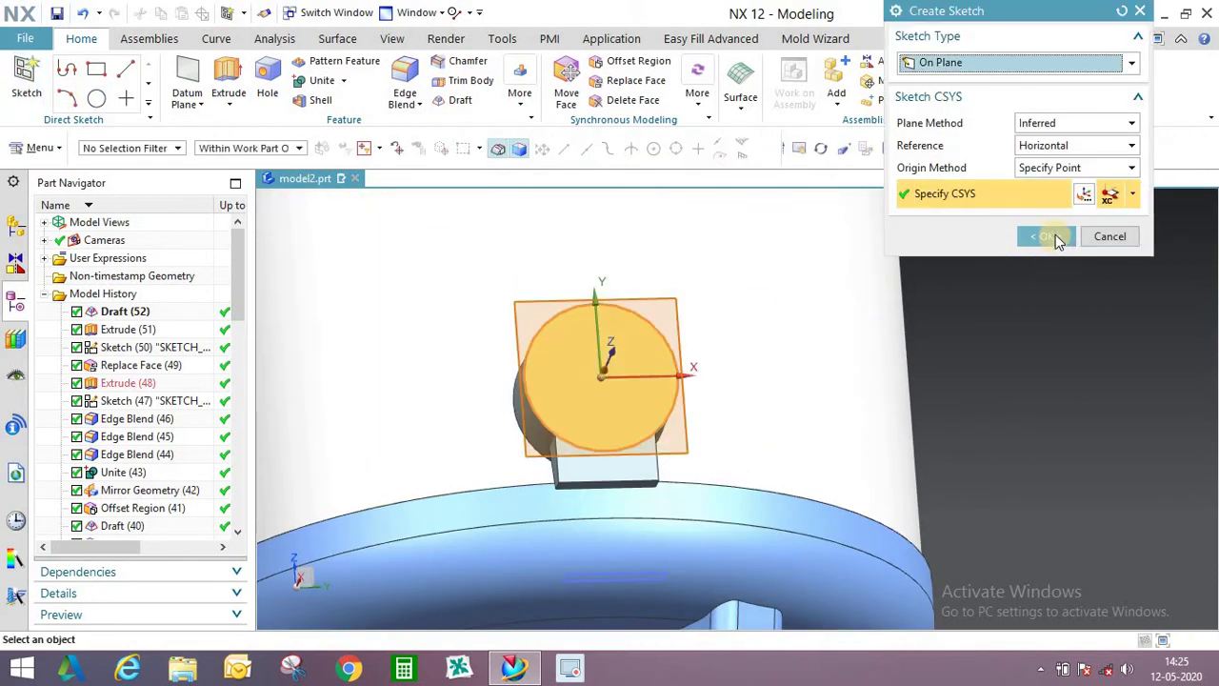
scroll(767, 405, "up", 2)
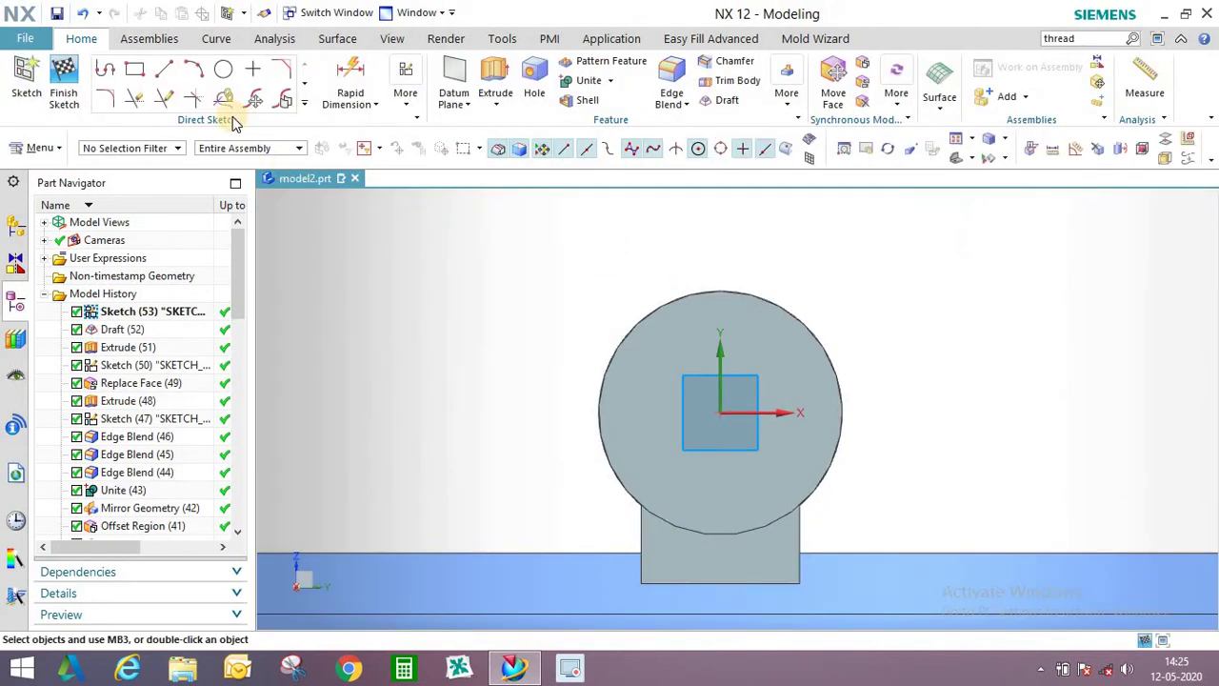
Sketch a 50 mm diameter circle concentric with the round boss and finish the sketch.
left_click(223, 69)
left_click(768, 330)
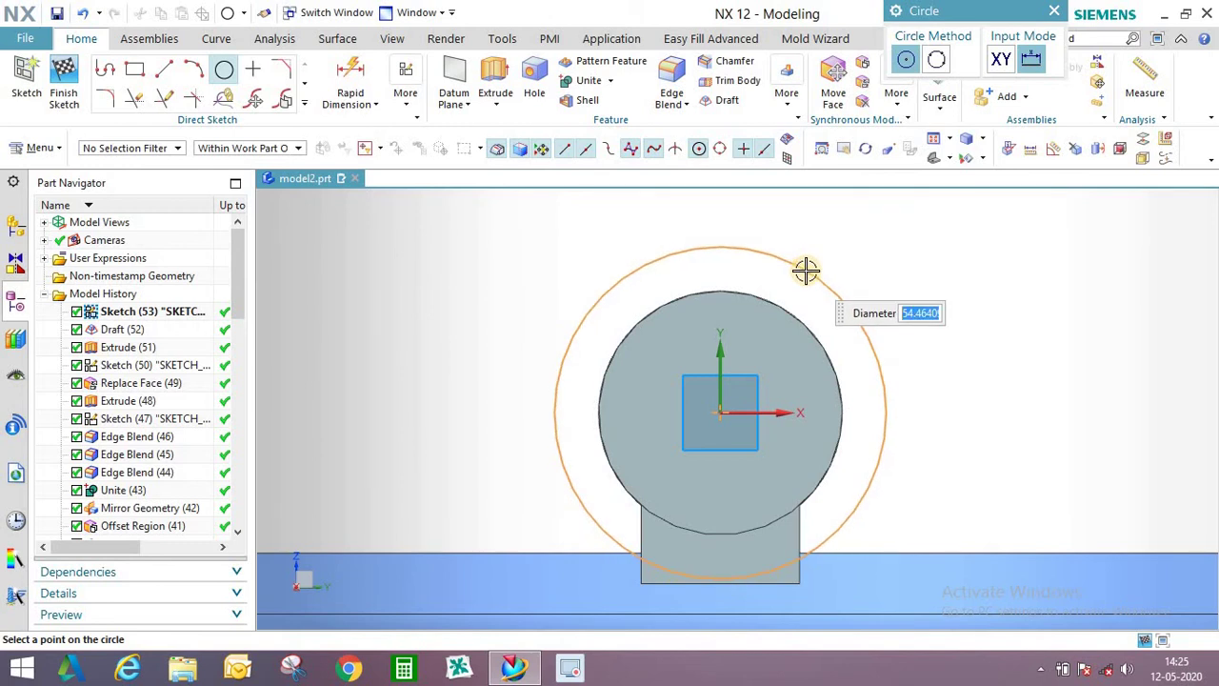
type("50")
key("Return")
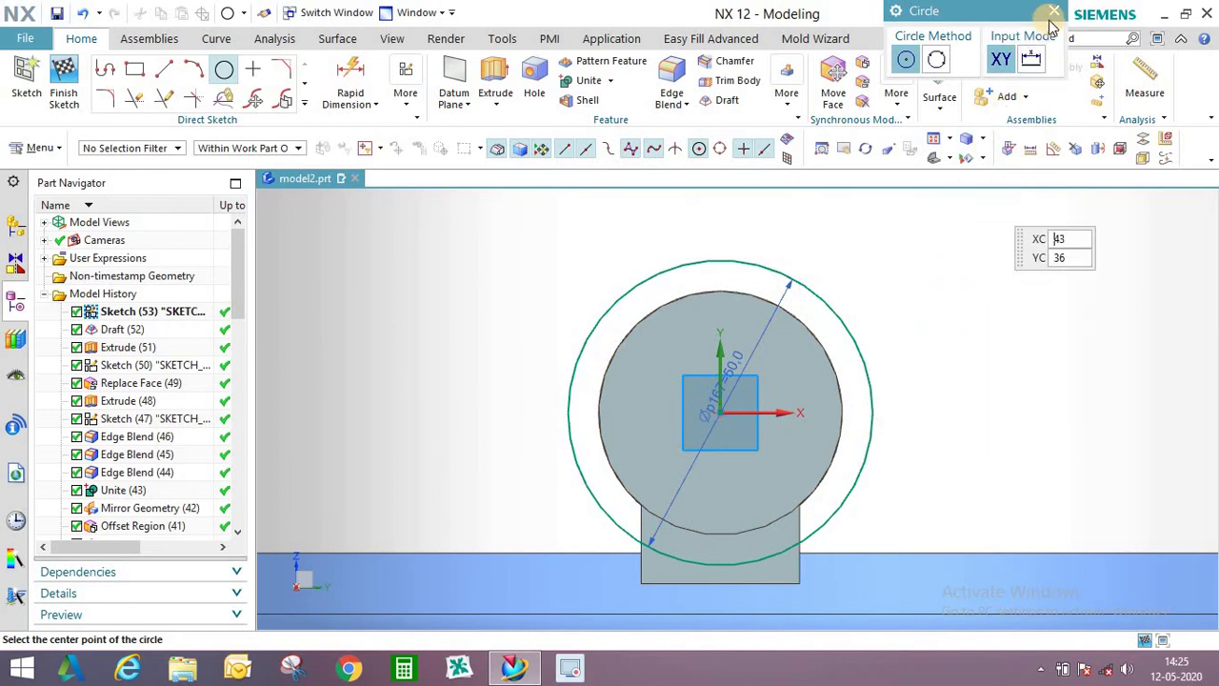
scroll(790, 252, "down", 2)
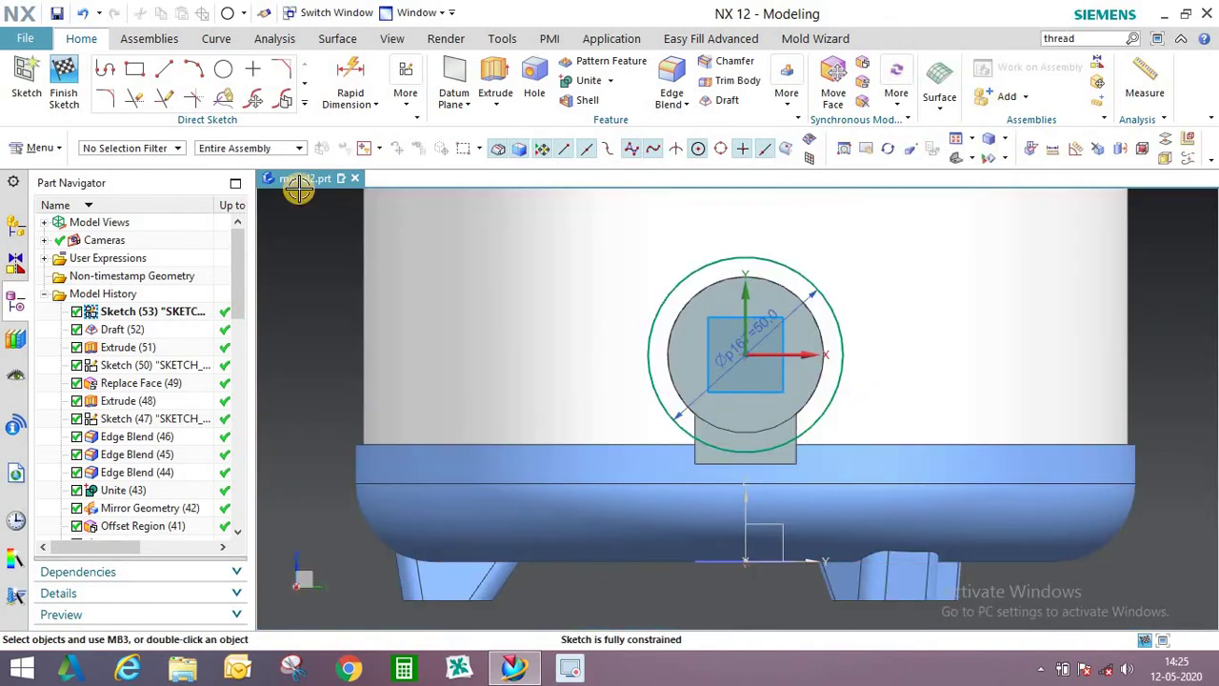
left_click(65, 80)
Extrude the 50 mm circle outward from 0 to 15 mm as a separate solid body, with Boolean set to None.
mouse_move(626, 354)
middle_mouse_down()
mouse_move(667, 319)
mouse_move(678, 352)
mouse_move(685, 322)
middle_mouse_up()
left_click(228, 84)
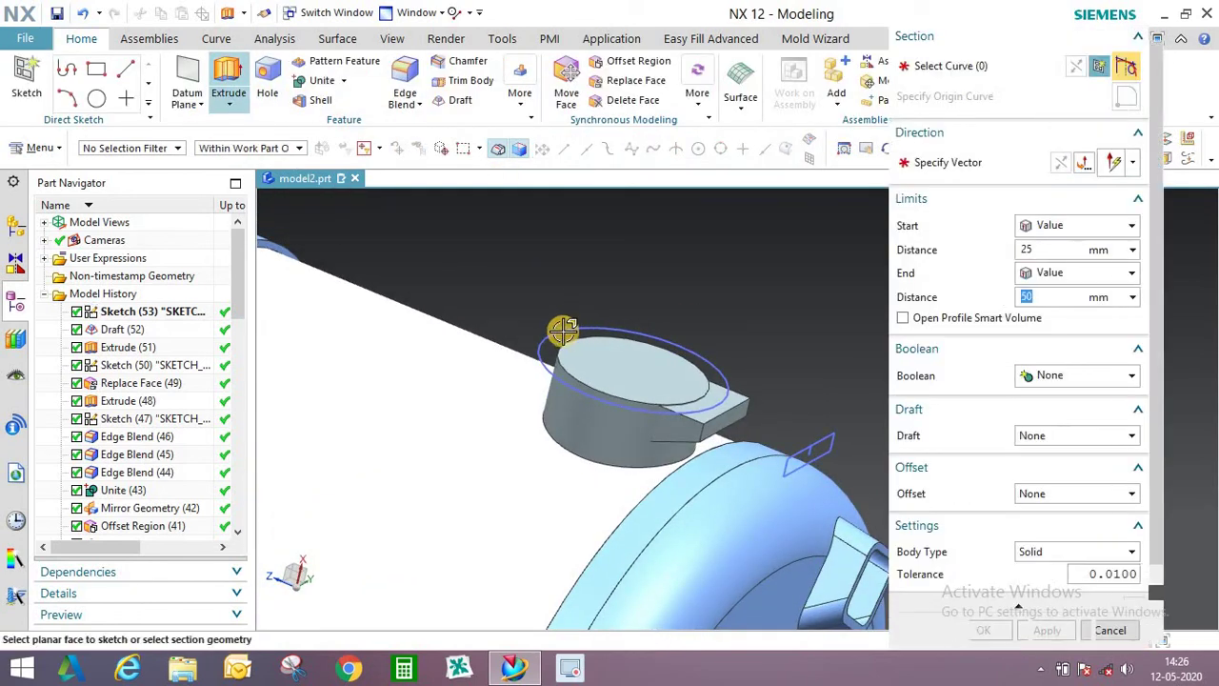
left_click(639, 315)
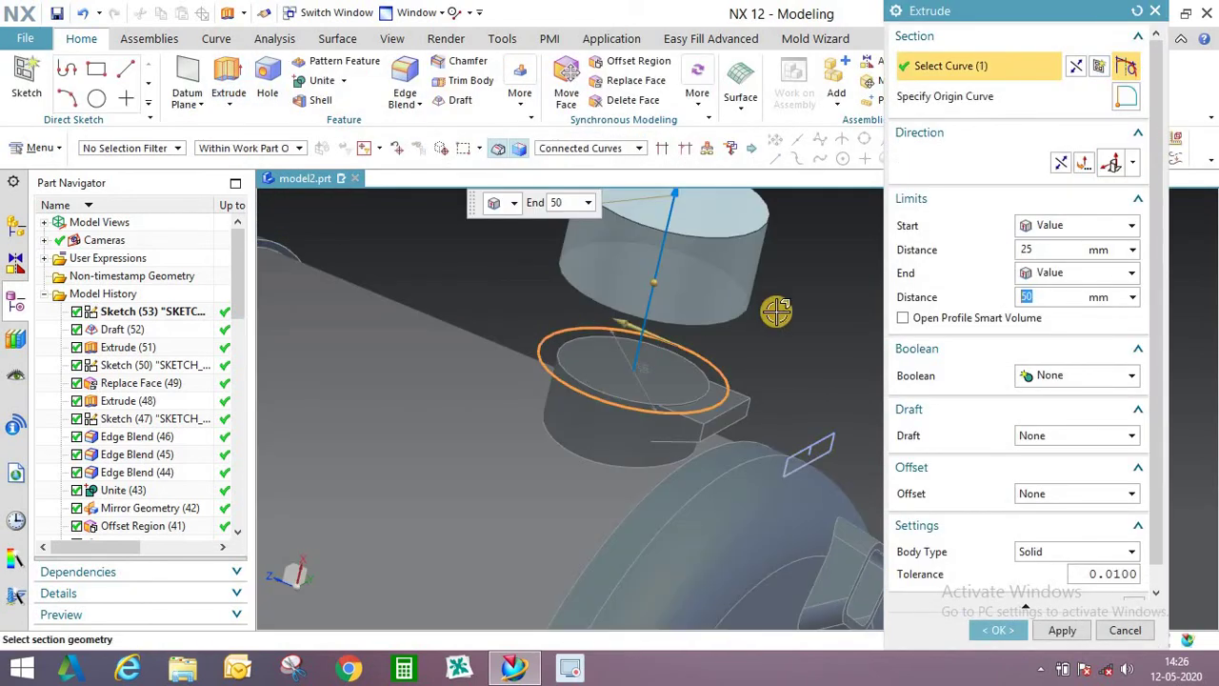
left_click(1021, 250)
type("0")
left_click(1039, 297)
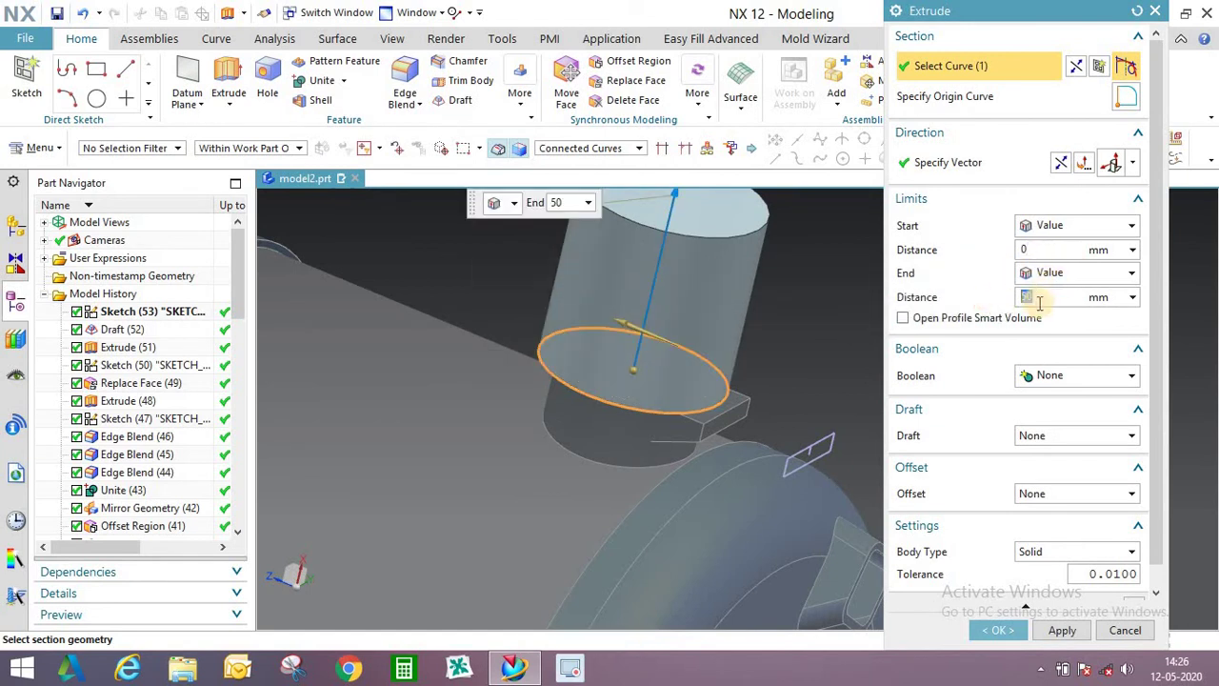
type("10")
key("Return")
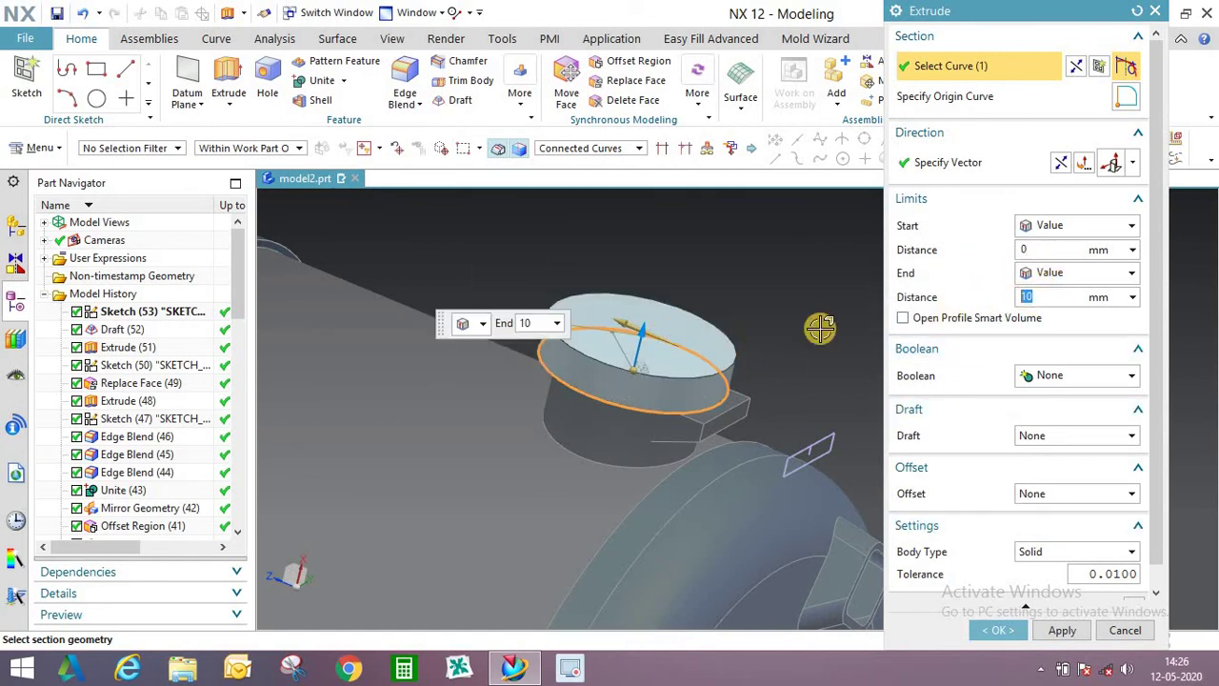
type("15")
key("Return")
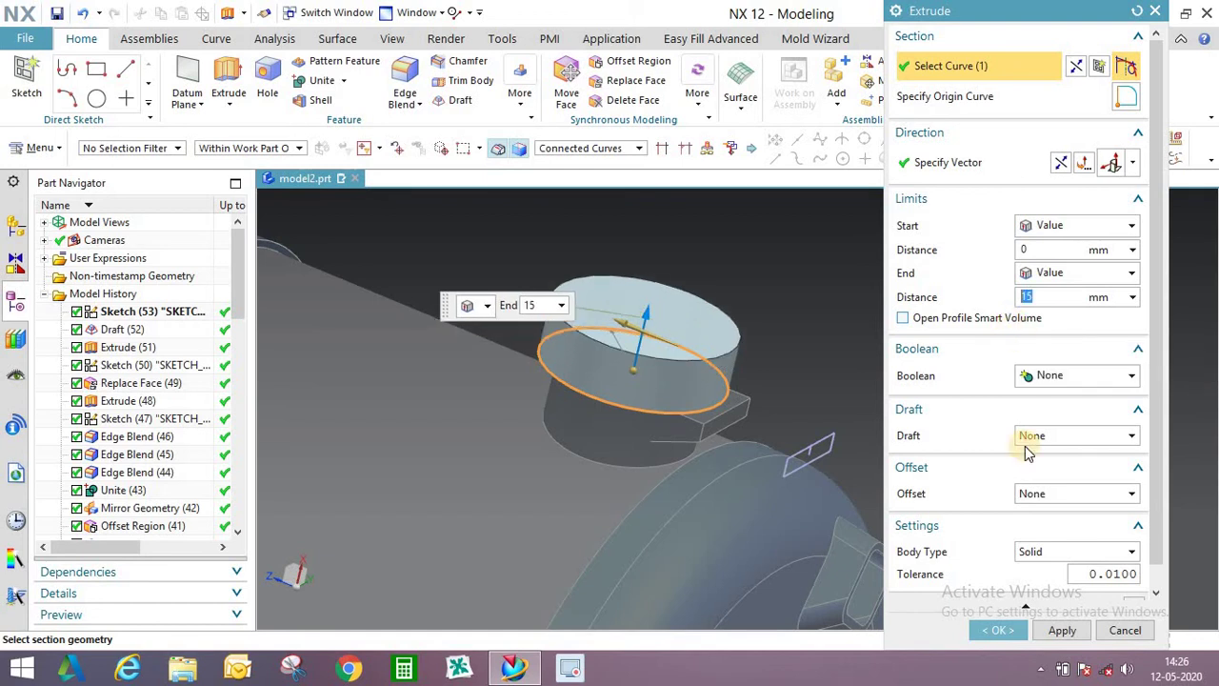
left_click(1028, 634)
middle_click_drag(702, 394, 672, 367)
scroll(702, 375, "down", 3)
scroll(653, 287, "up", 1)
left_click(604, 71)
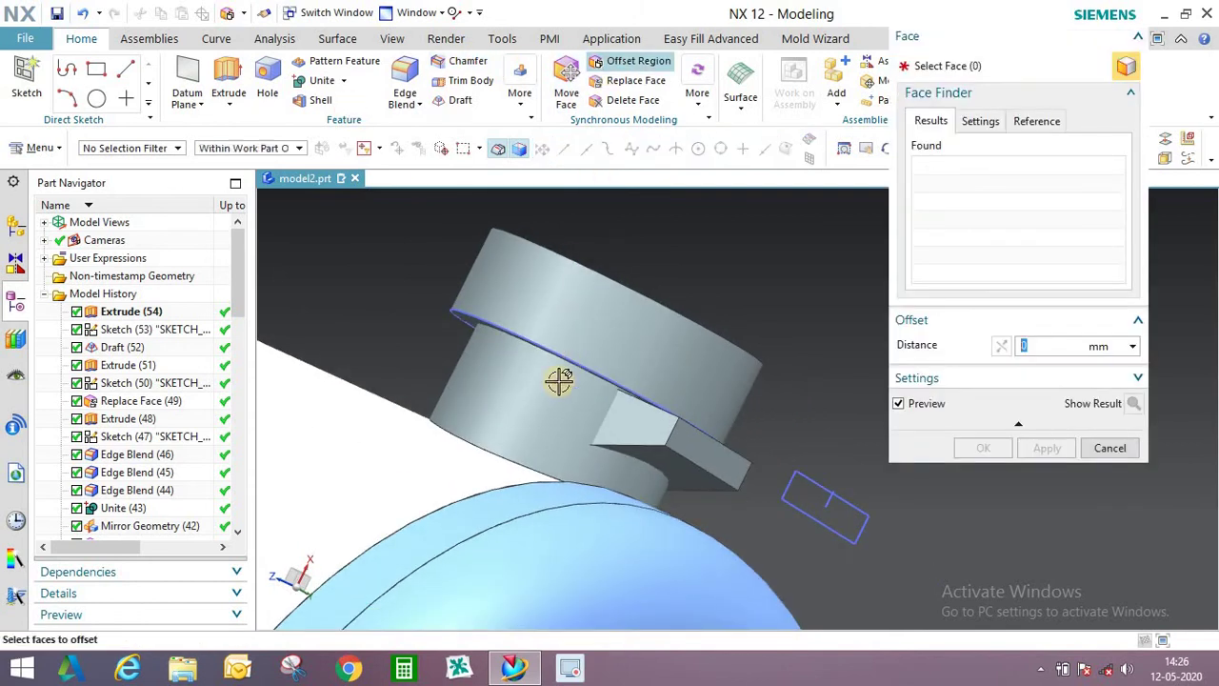
left_click(613, 376)
left_click(981, 449)
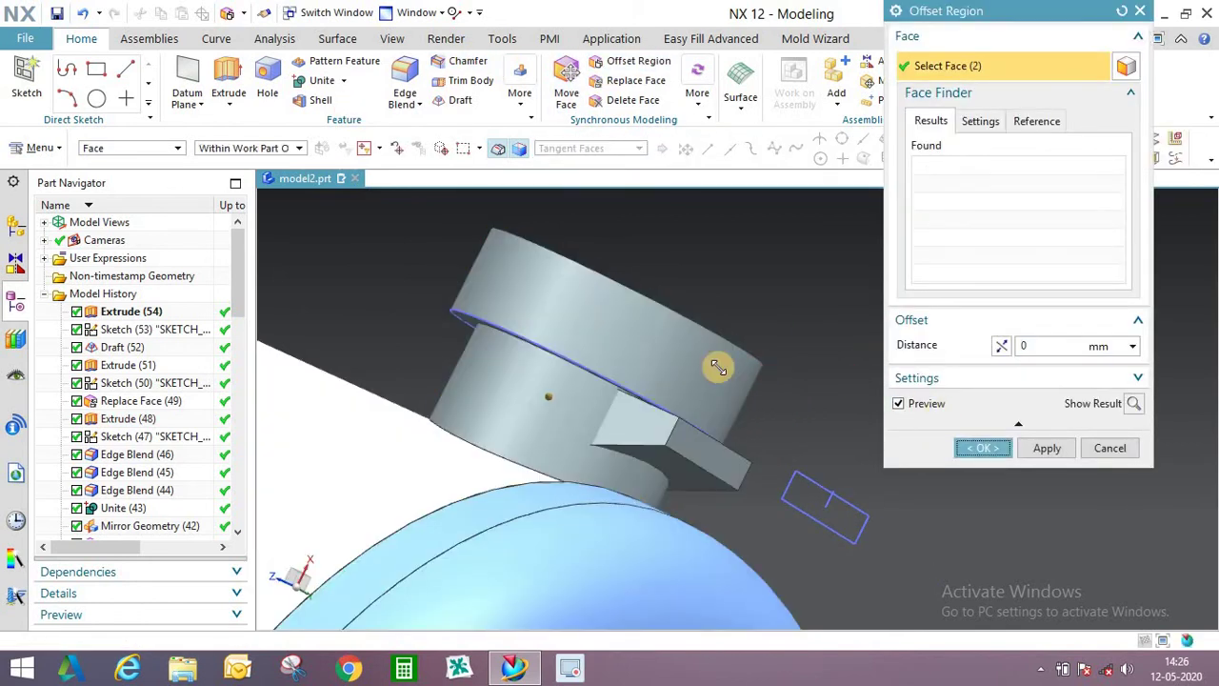
key("Return")
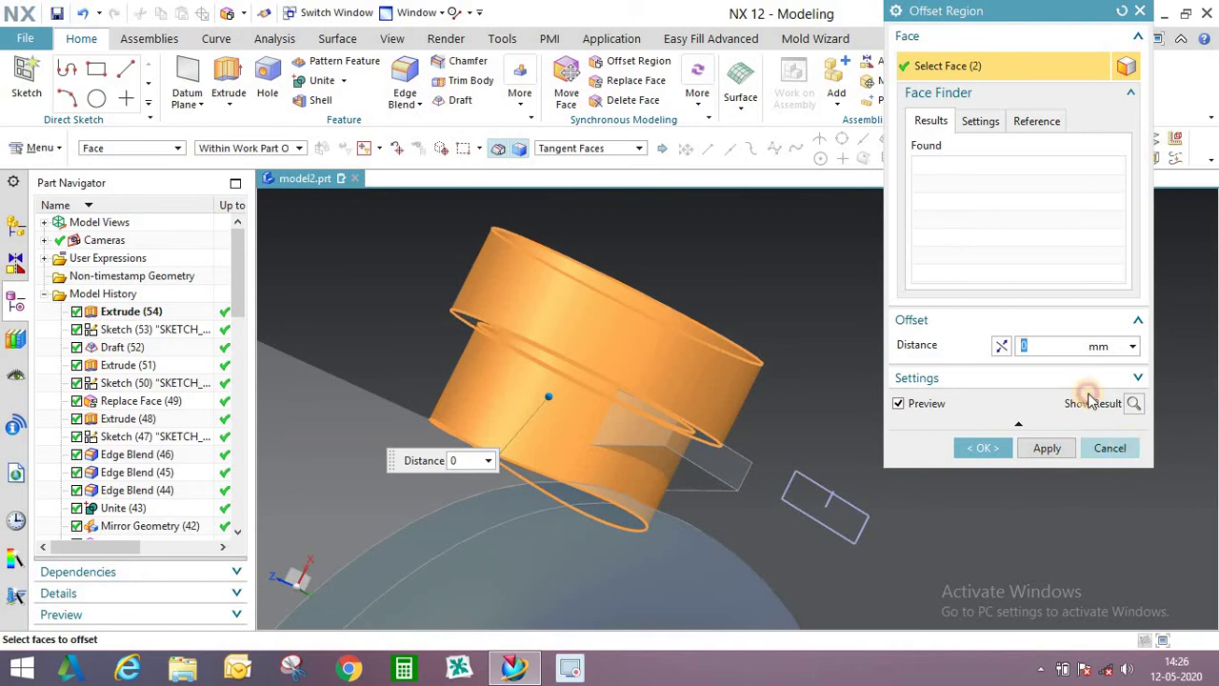
left_click(1107, 447)
Unite the round boss with the larger disc on its outer end.
left_click(542, 354)
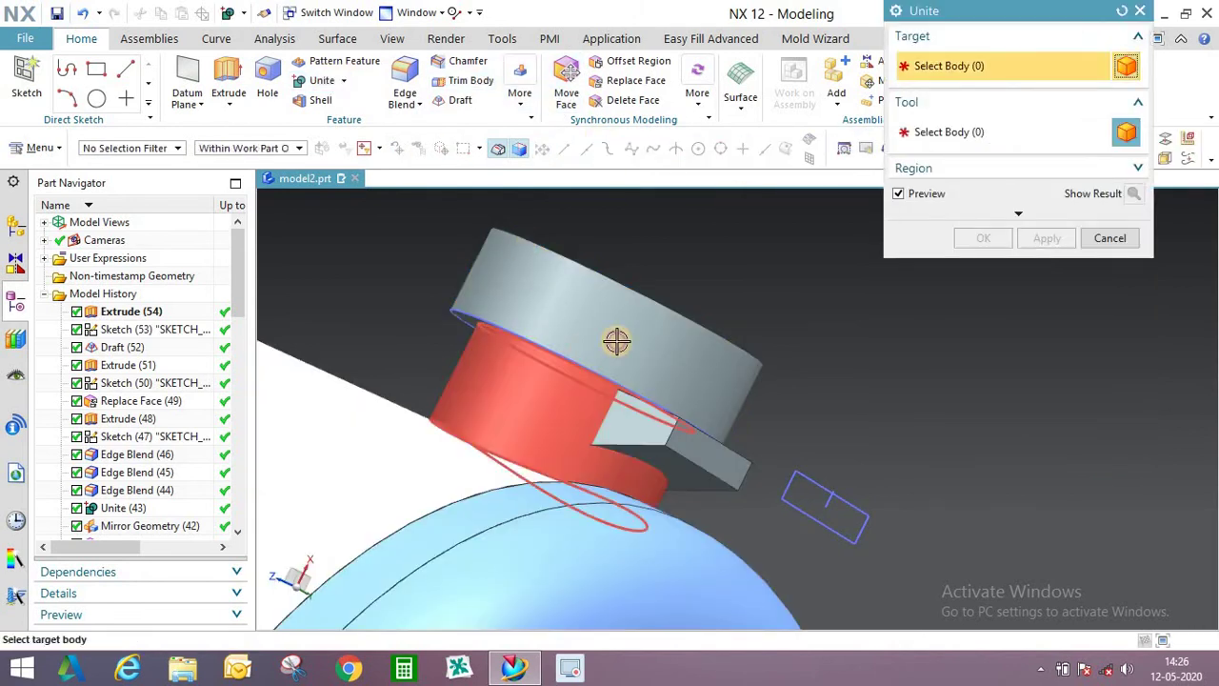
left_click(616, 340)
middle_click_drag(700, 311, 680, 295)
Offset the larger disc's ring-shaped inner face outward, away from the container, by 2 mm using Offset Region.
left_click(646, 61)
scroll(682, 443, "up", 2)
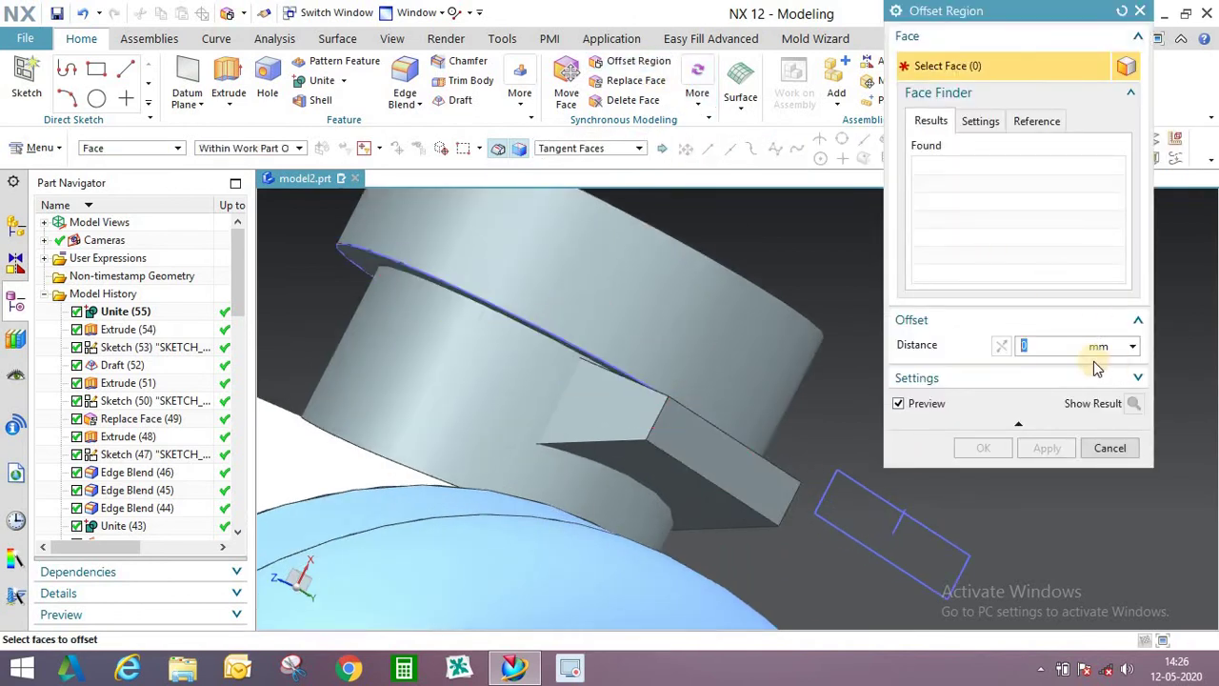
left_click(388, 246)
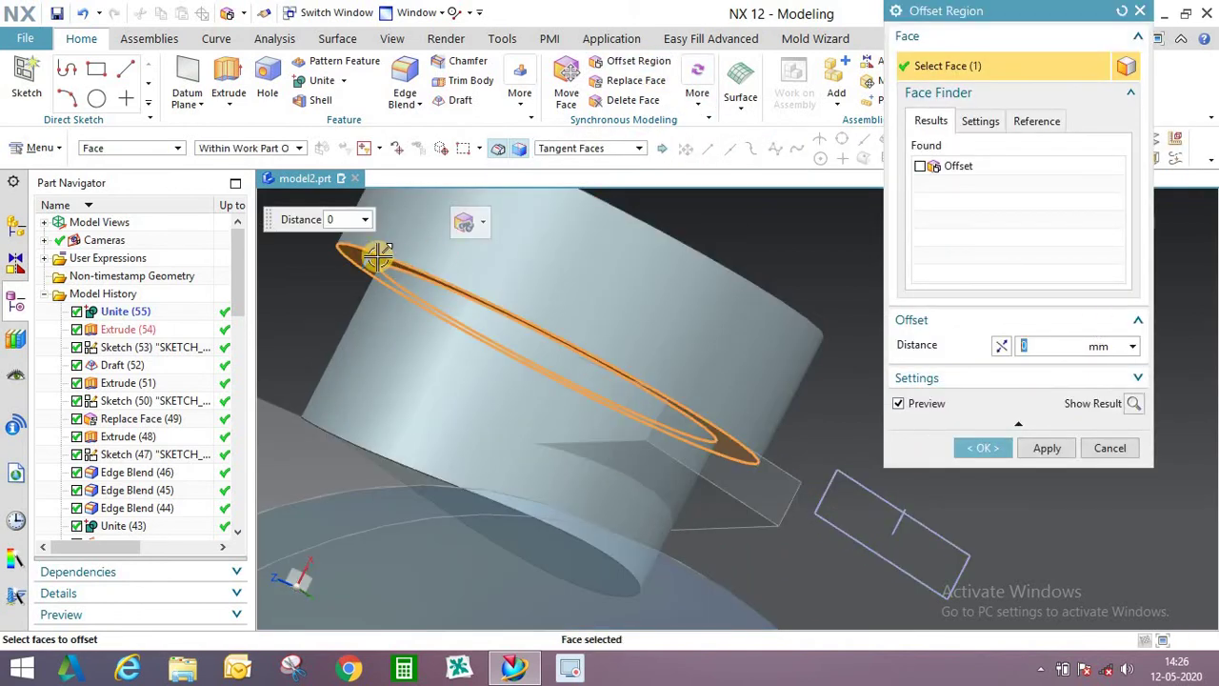
left_click_drag(394, 246, 396, 243)
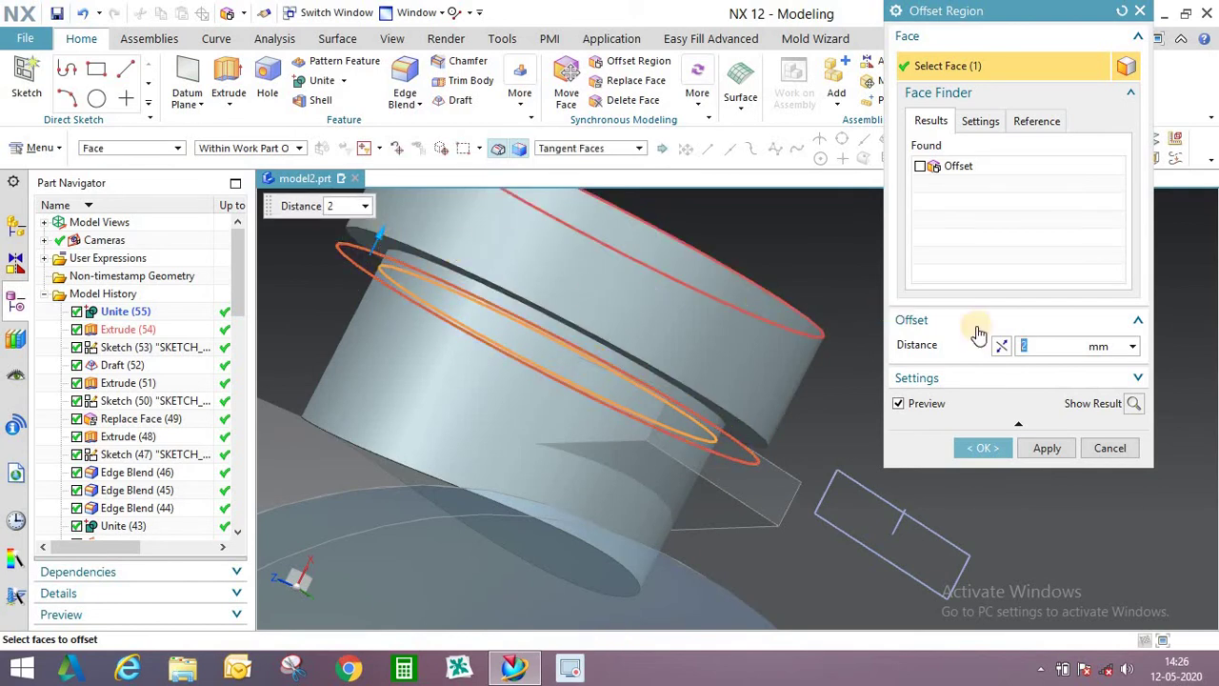
left_click(1052, 456)
Offset the larger disc's flat outer end face outward by 2 mm using Offset Region.
middle_click_drag(822, 318, 714, 286)
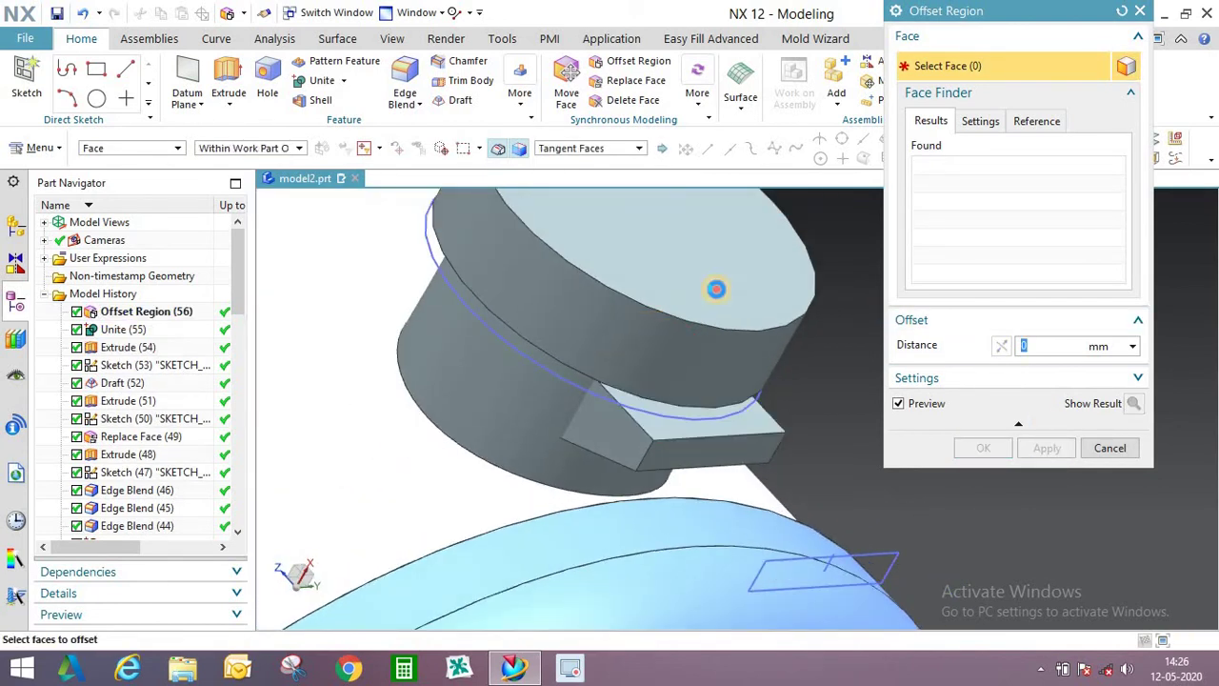
left_click(713, 286)
type("2")
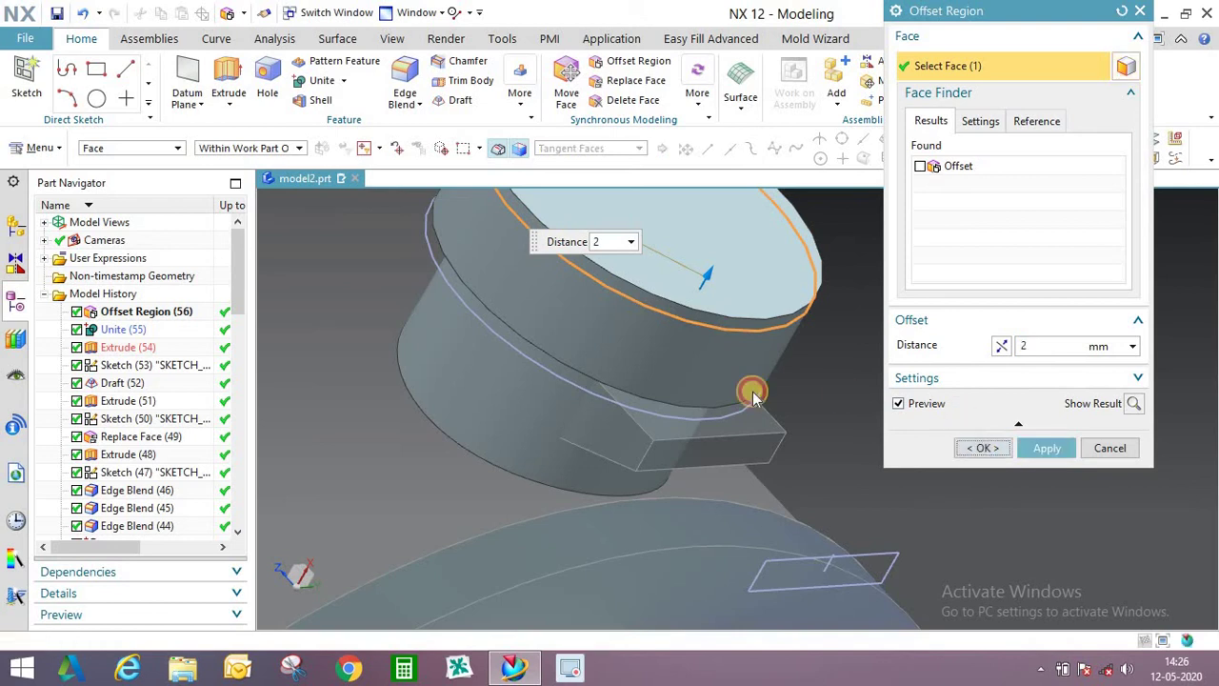
middle_click(753, 381)
Hide the spout block's profile sketch and the larger disc's circle sketch.
mouse_move(753, 382)
middle_mouse_down()
mouse_move(702, 356)
mouse_move(726, 333)
mouse_move(691, 352)
mouse_move(718, 373)
mouse_move(721, 395)
mouse_move(746, 398)
mouse_move(734, 381)
mouse_move(639, 463)
middle_mouse_up()
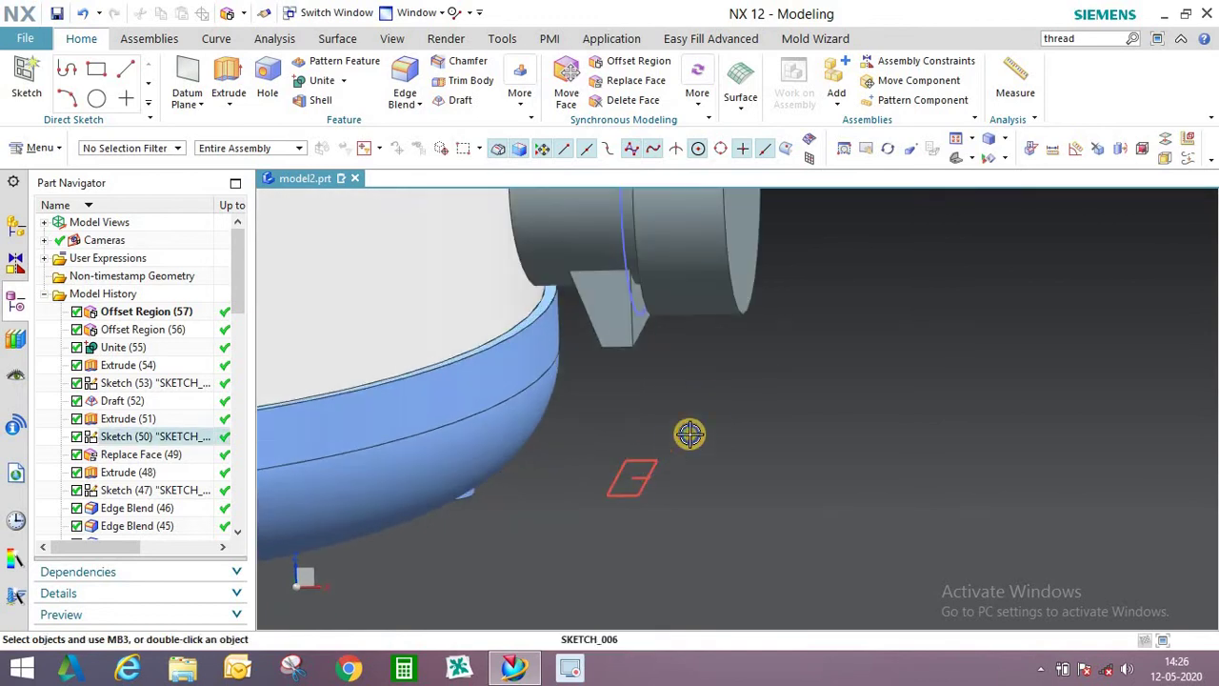
right_click(638, 472)
left_click(682, 46)
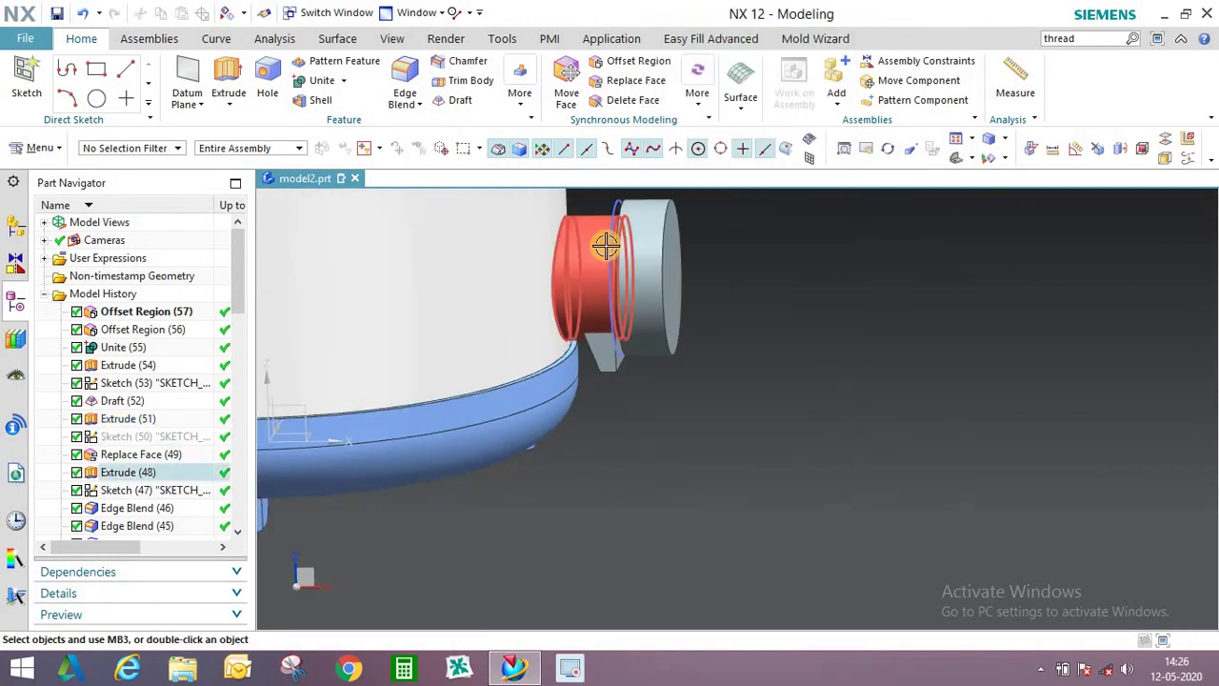
right_click(657, 240)
left_click(647, 190)
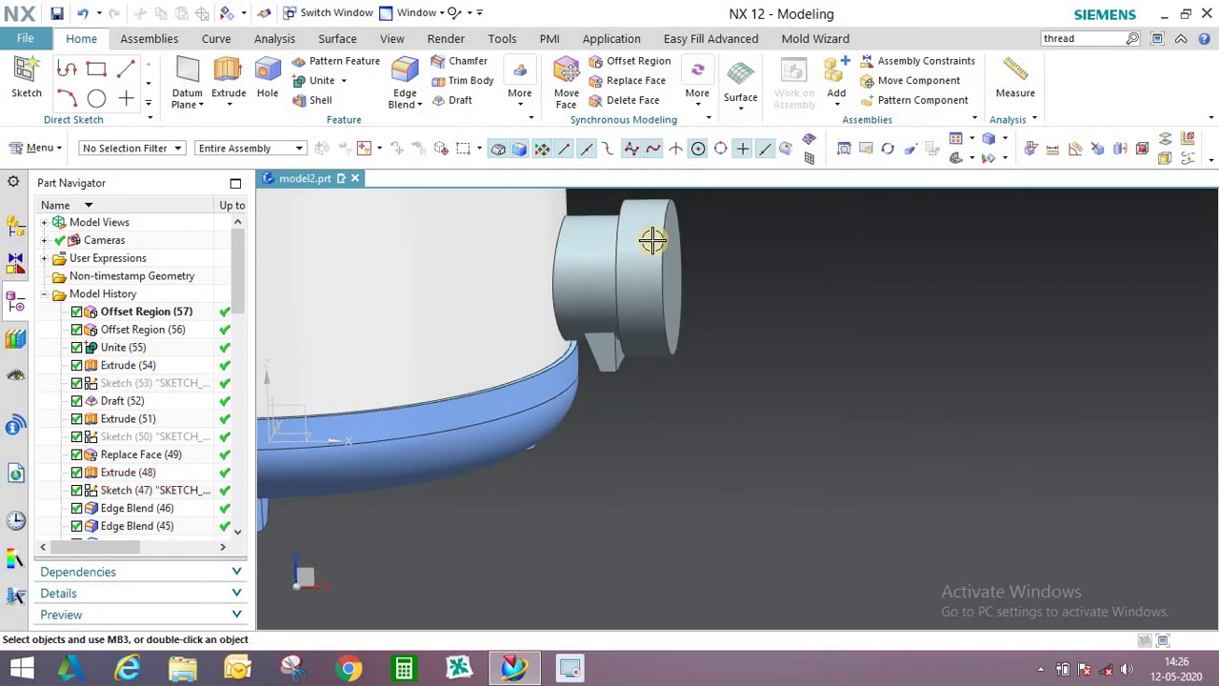
Start X-Form on the larger disc's cylindrical rim face and set the pole movement vector to the X-axis.
mouse_move(654, 239)
middle_mouse_down()
mouse_move(610, 261)
mouse_move(624, 274)
mouse_move(746, 232)
mouse_move(714, 286)
middle_mouse_up()
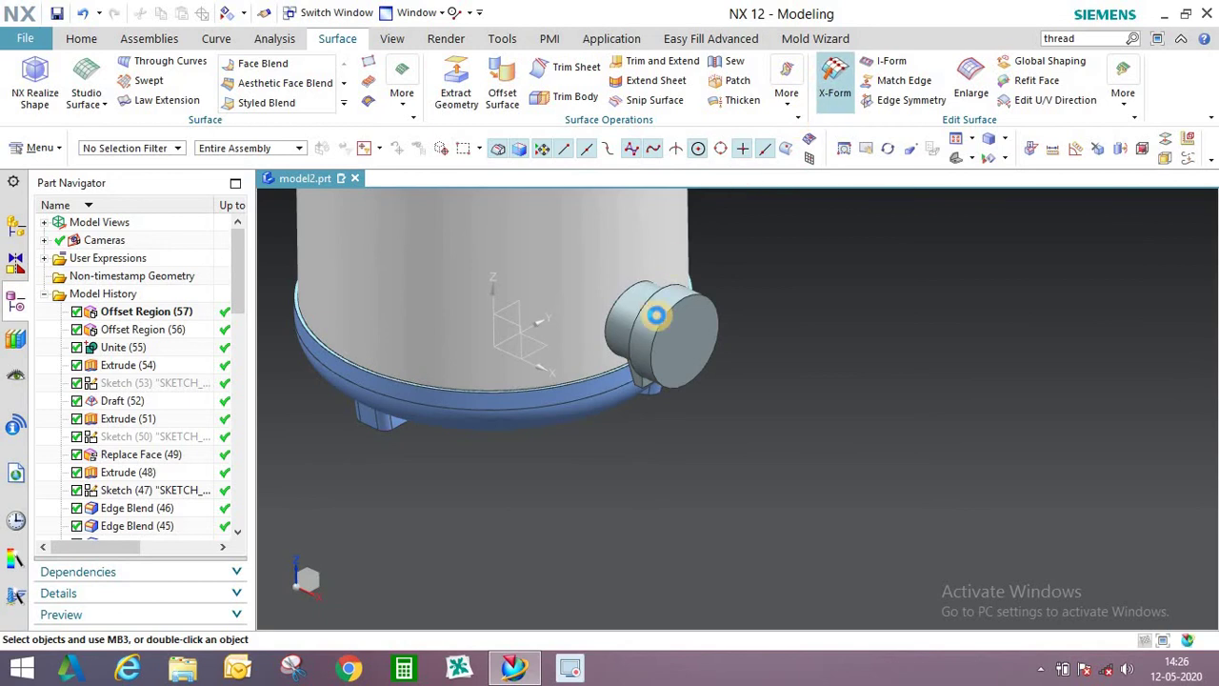
scroll(664, 302, "up", 3)
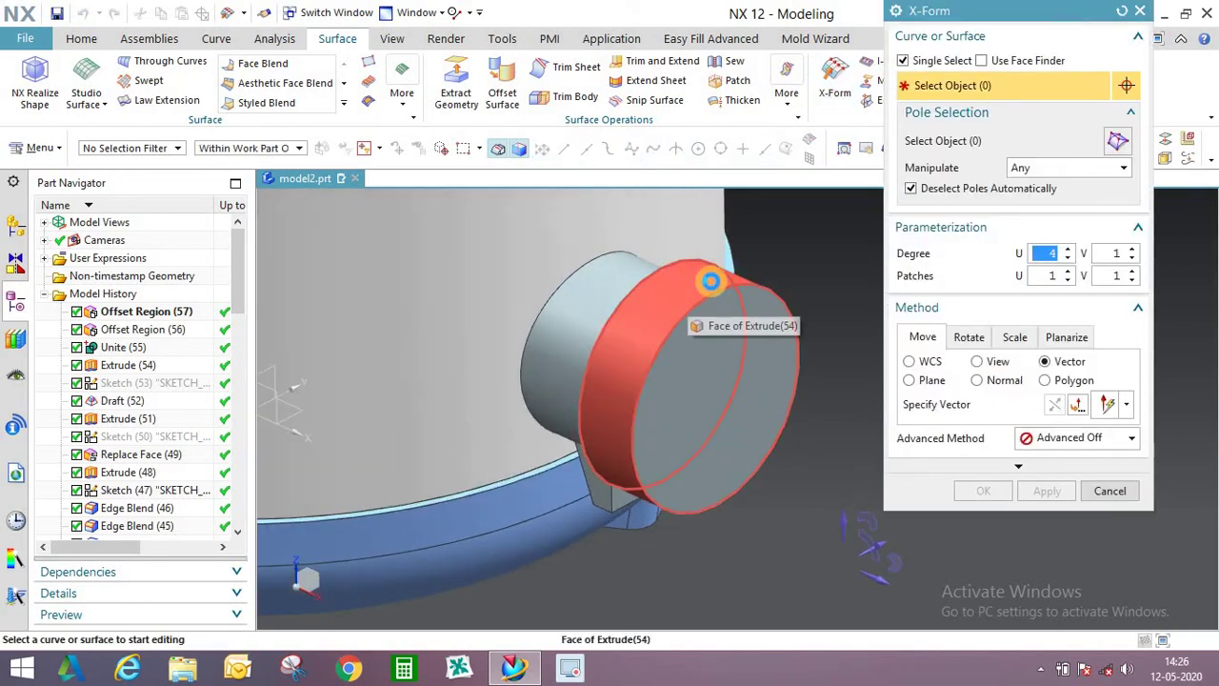
left_click(799, 272)
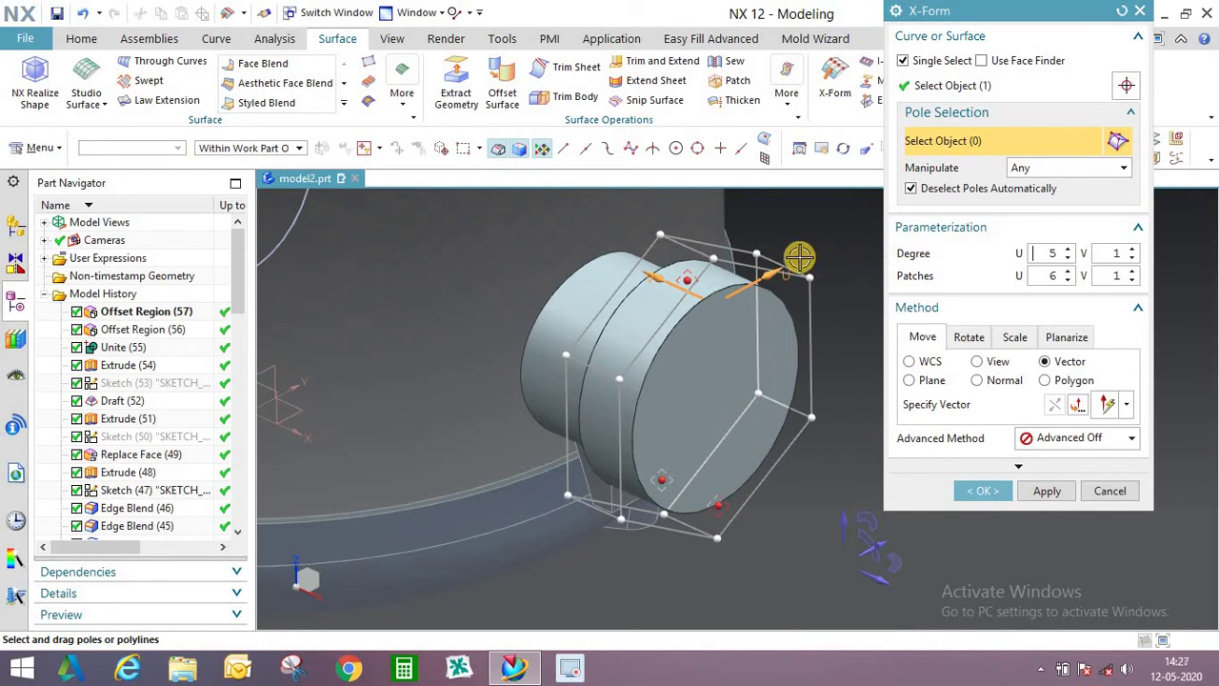
scroll(814, 294, "down", 1)
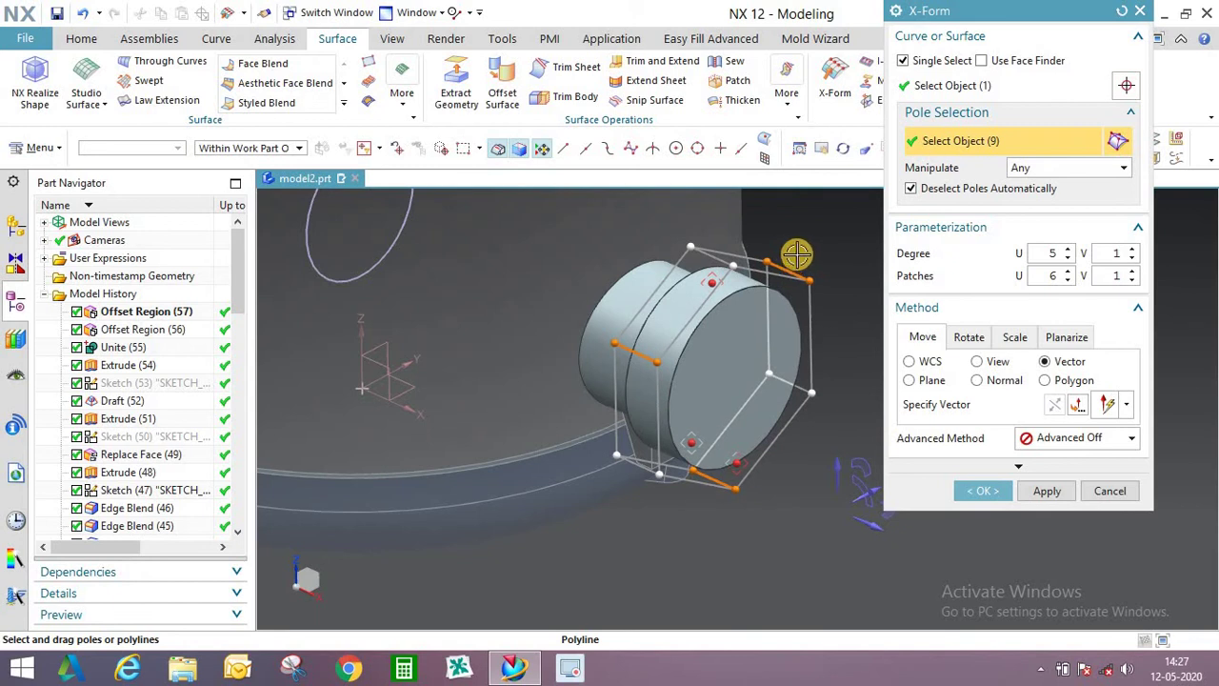
left_click(943, 404)
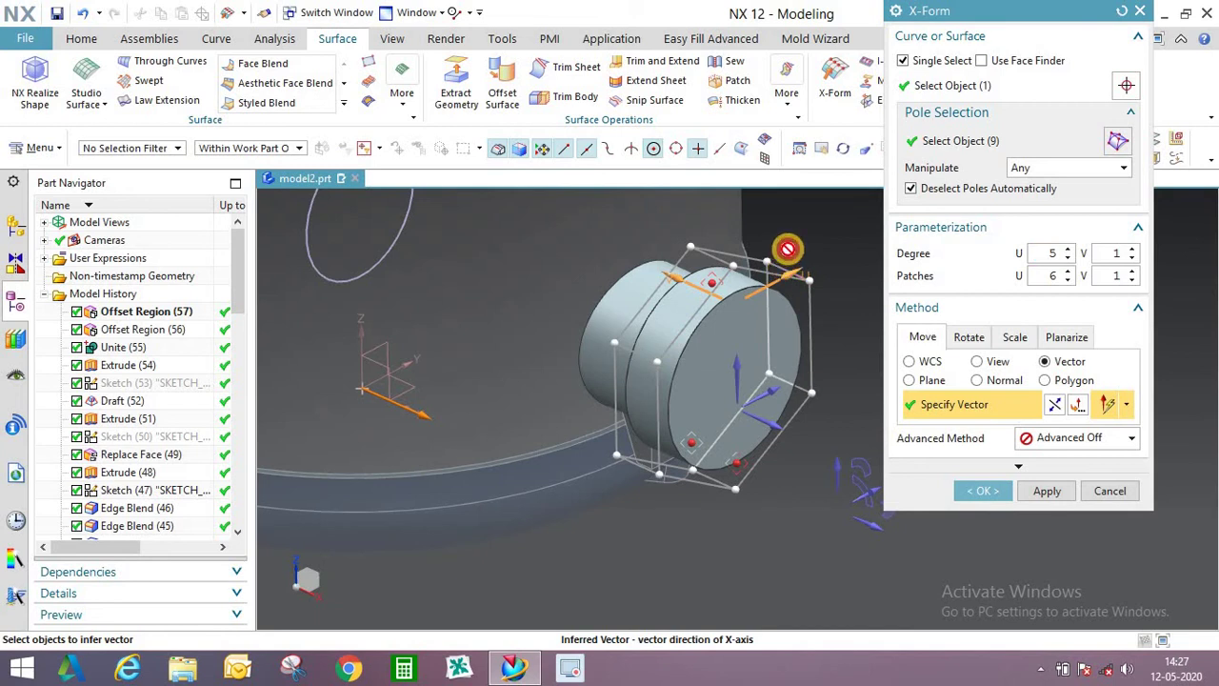
scroll(778, 269, "up", 3)
left_click(801, 272)
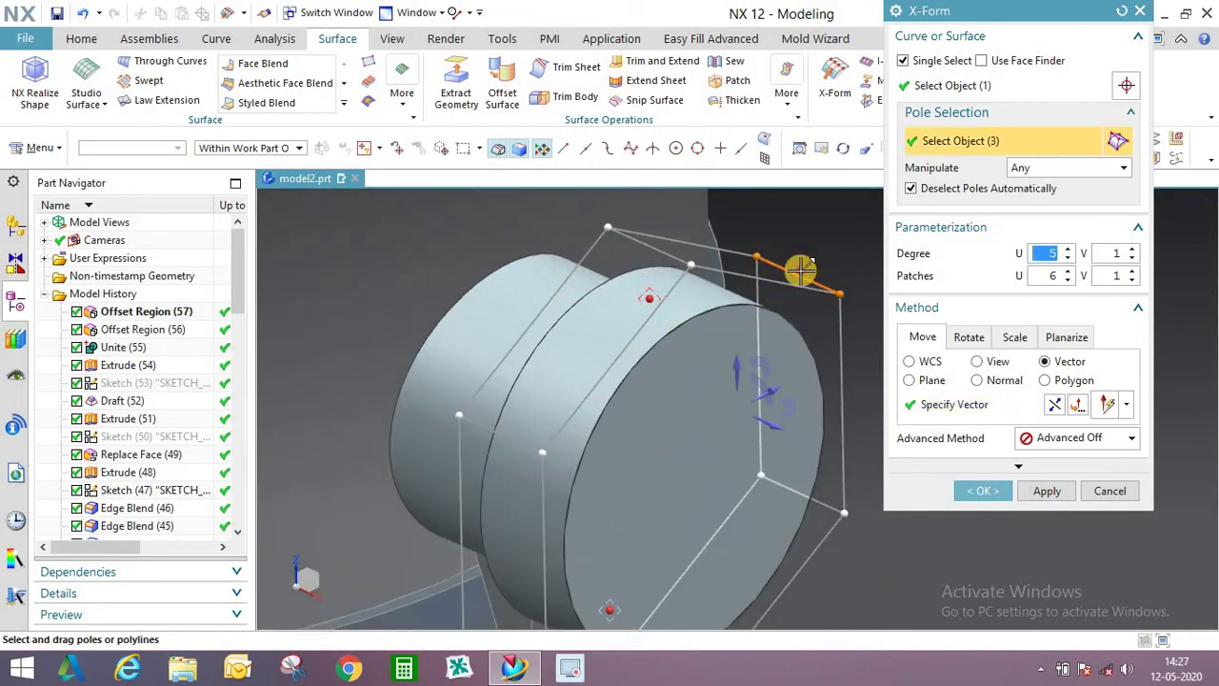
scroll(817, 252, "down", 2)
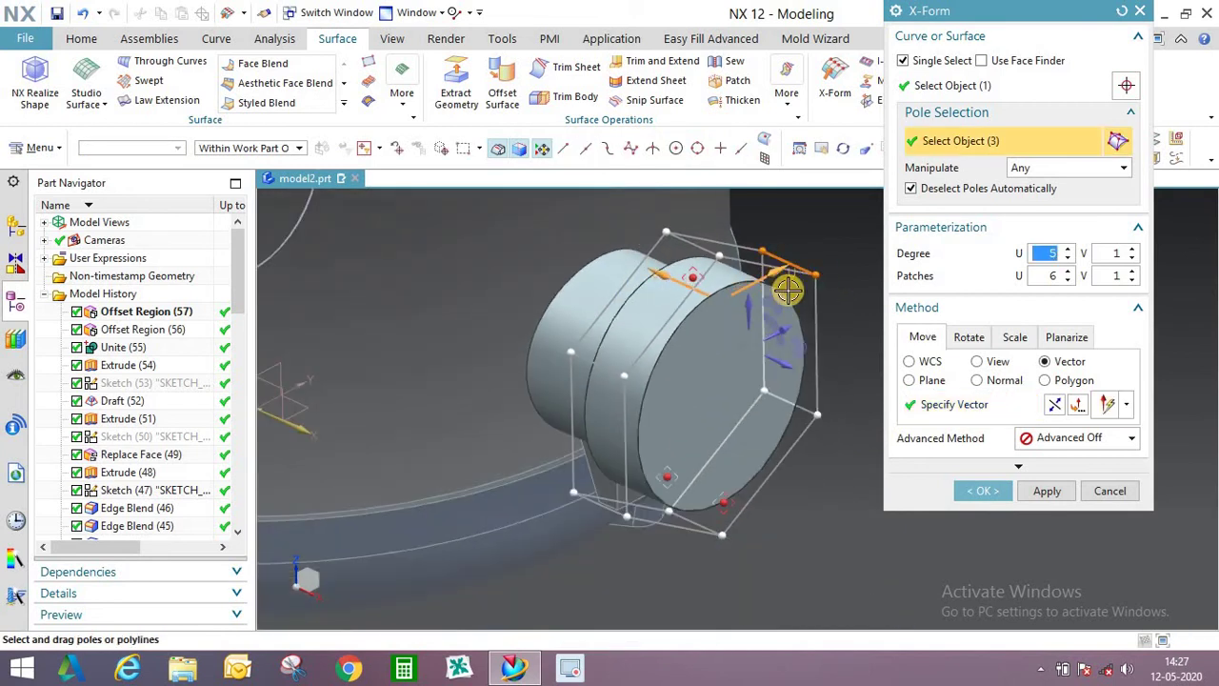
Switch the X-Form move method to the WCS Y-axis and shift the rim's side pole rows slightly to reshape the disc.
left_click(811, 273)
scroll(781, 252, "up", 2)
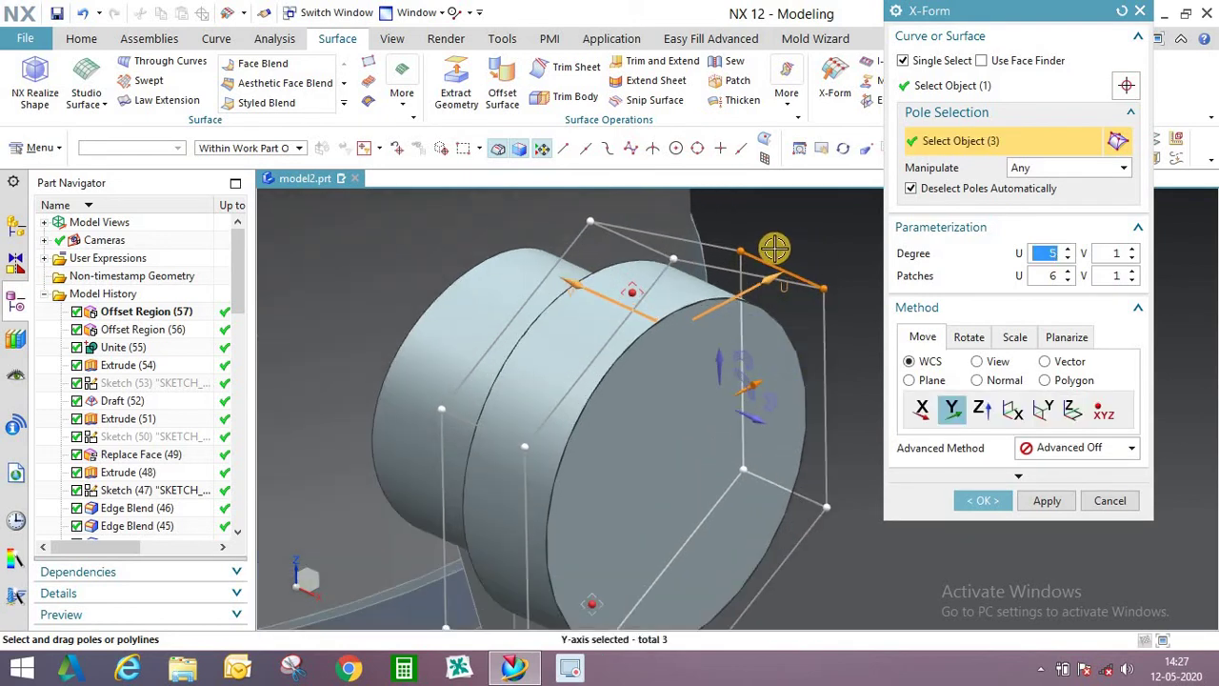
scroll(779, 266, "down", 1)
left_click_drag(785, 253, 756, 232)
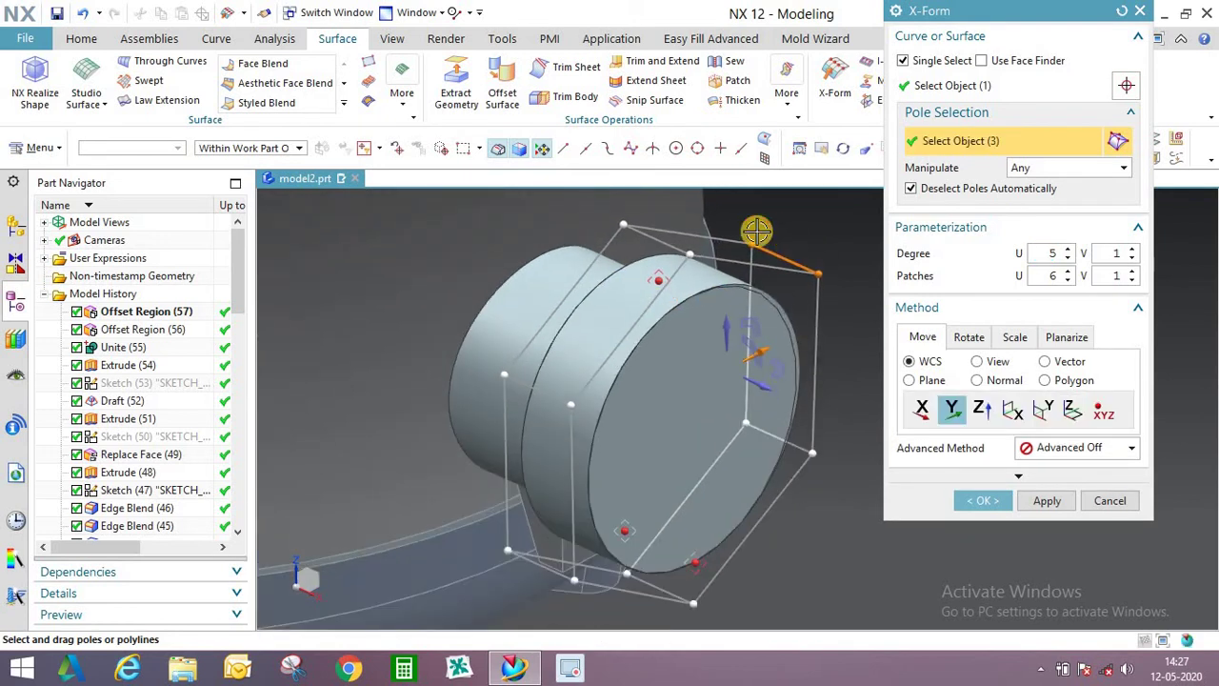
scroll(730, 228, "down", 1)
left_click_drag(571, 357, 567, 354)
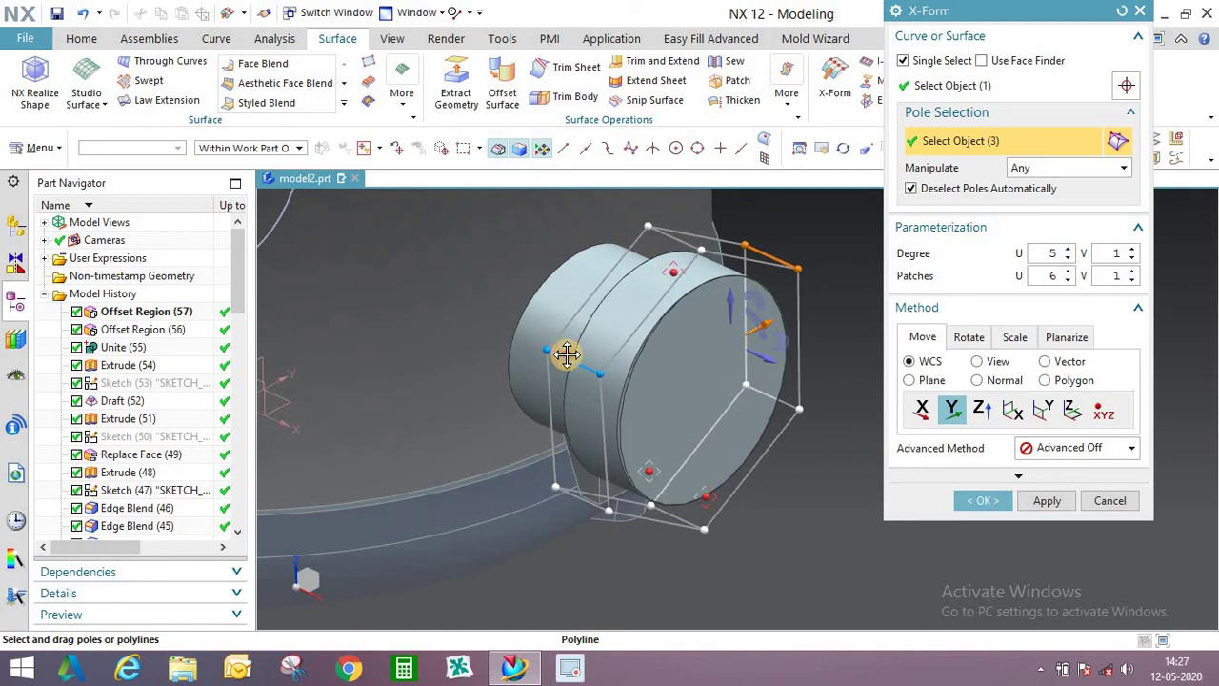
middle_click_drag(734, 319, 679, 328)
left_click_drag(679, 329, 650, 314)
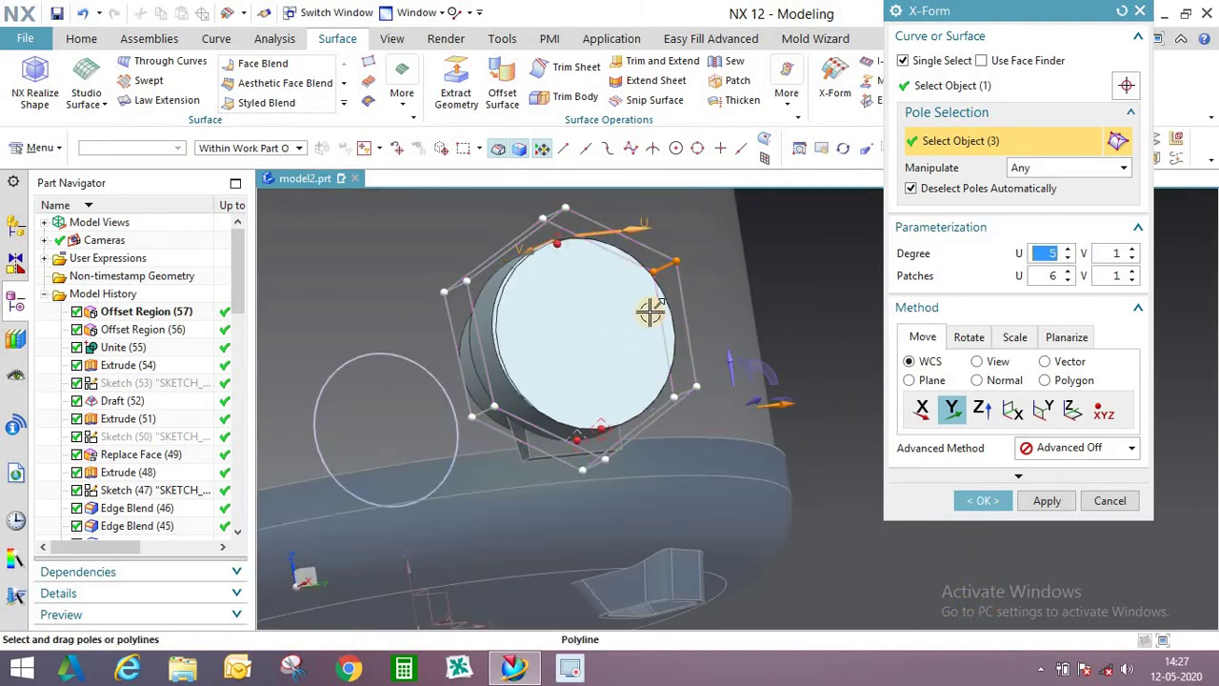
middle_click_drag(649, 312, 614, 357)
mouse_move(615, 384)
left_mouse_down()
mouse_move(618, 370)
mouse_move(634, 381)
left_mouse_up()
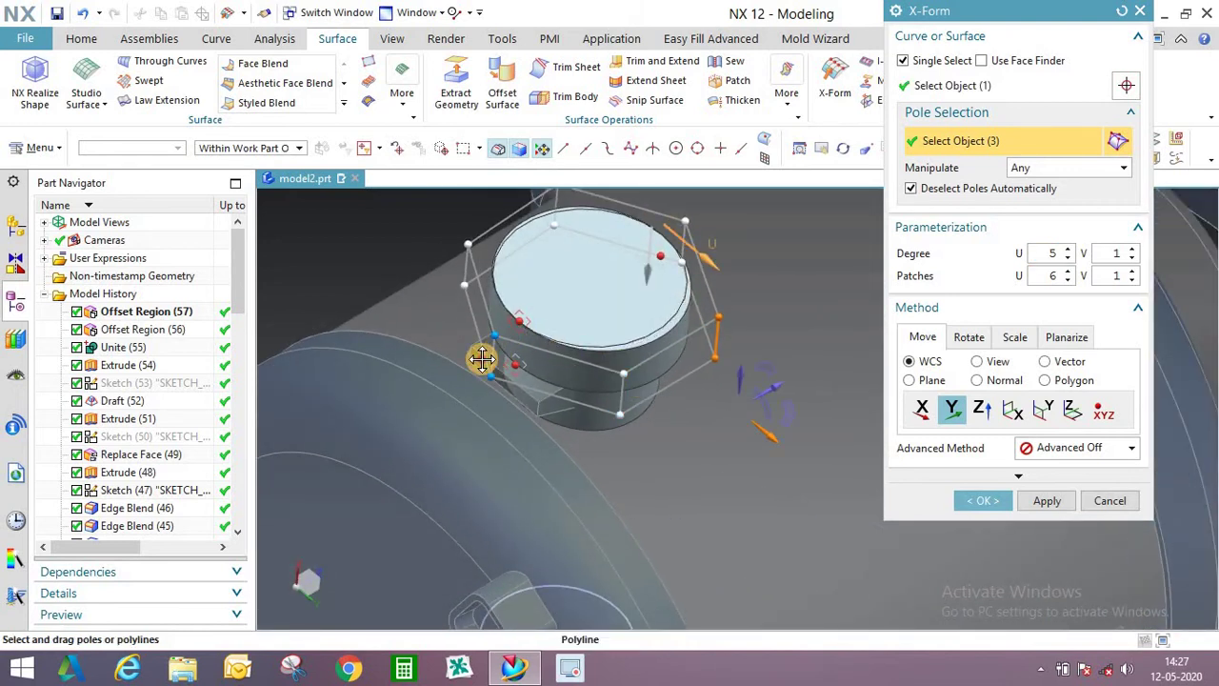
left_click_drag(482, 358, 475, 360)
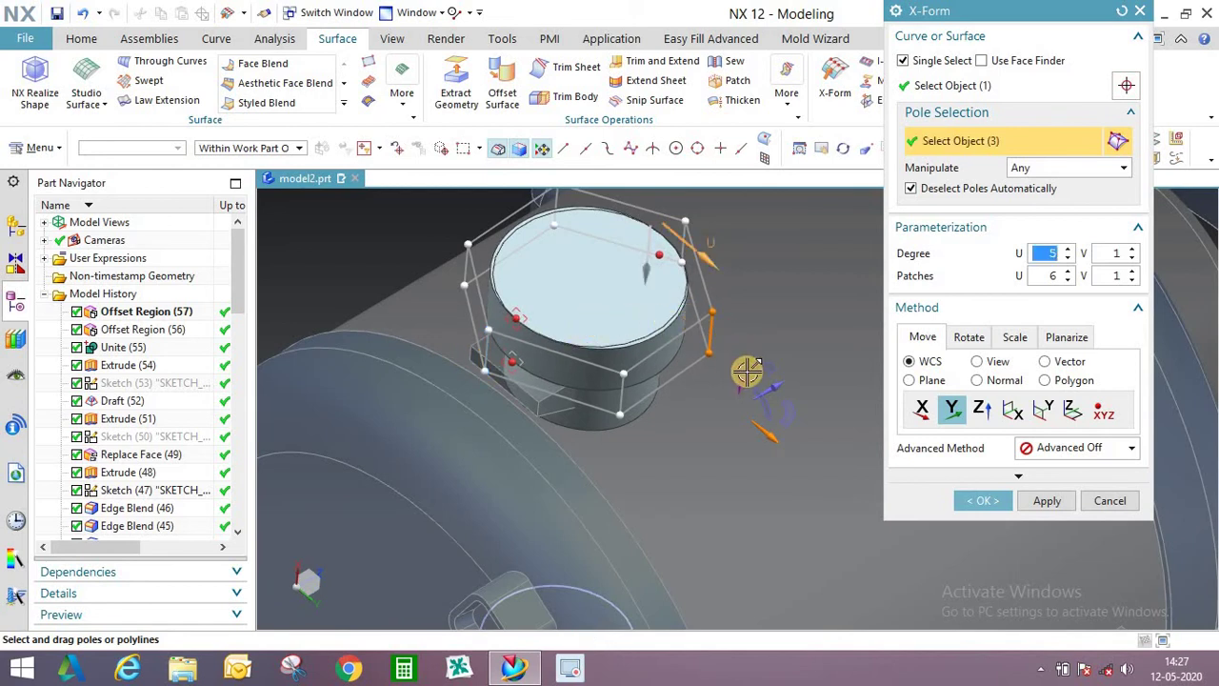
Constrain pole movement to the WCS Z-axis, shift a pole row of the rim face, and apply the X-Form.
key("z")
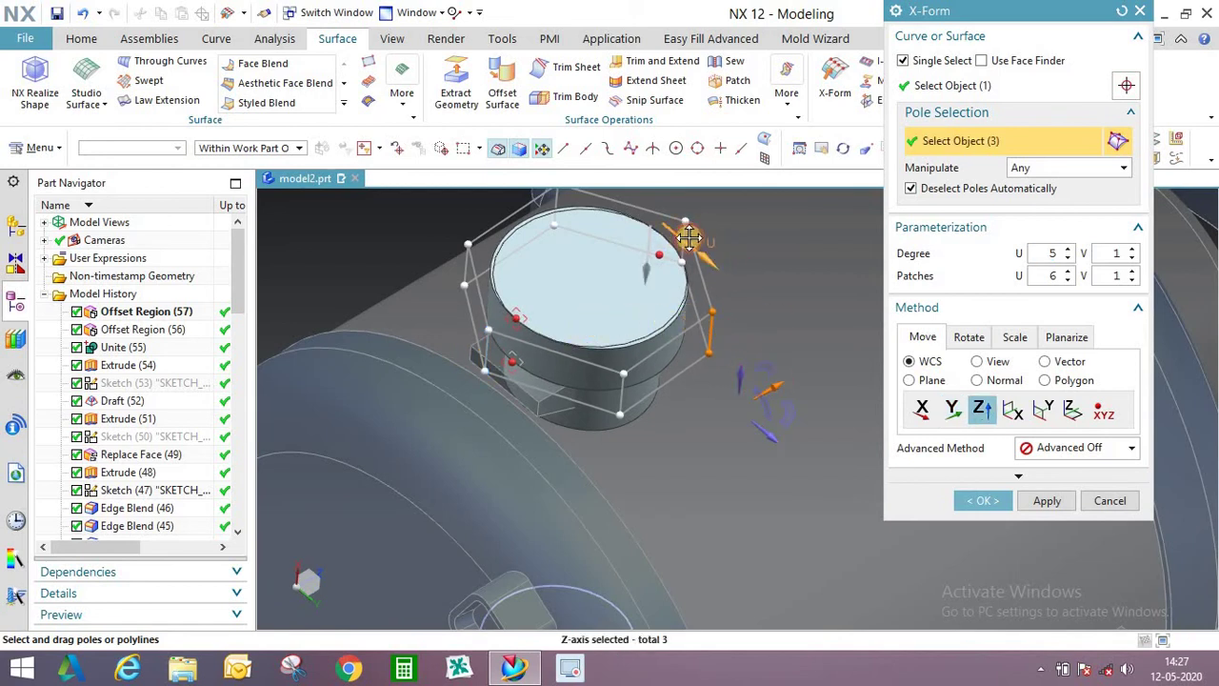
left_click_drag(689, 238, 661, 265)
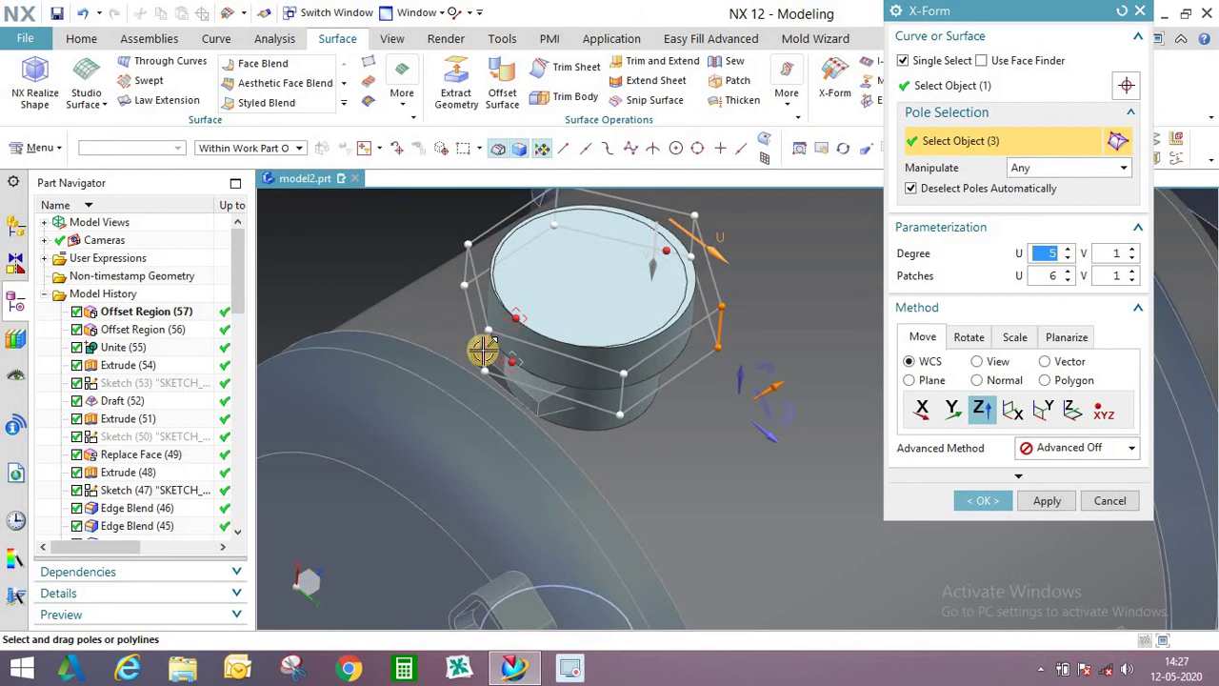
middle_click_drag(623, 307, 1042, 499)
left_click(983, 500)
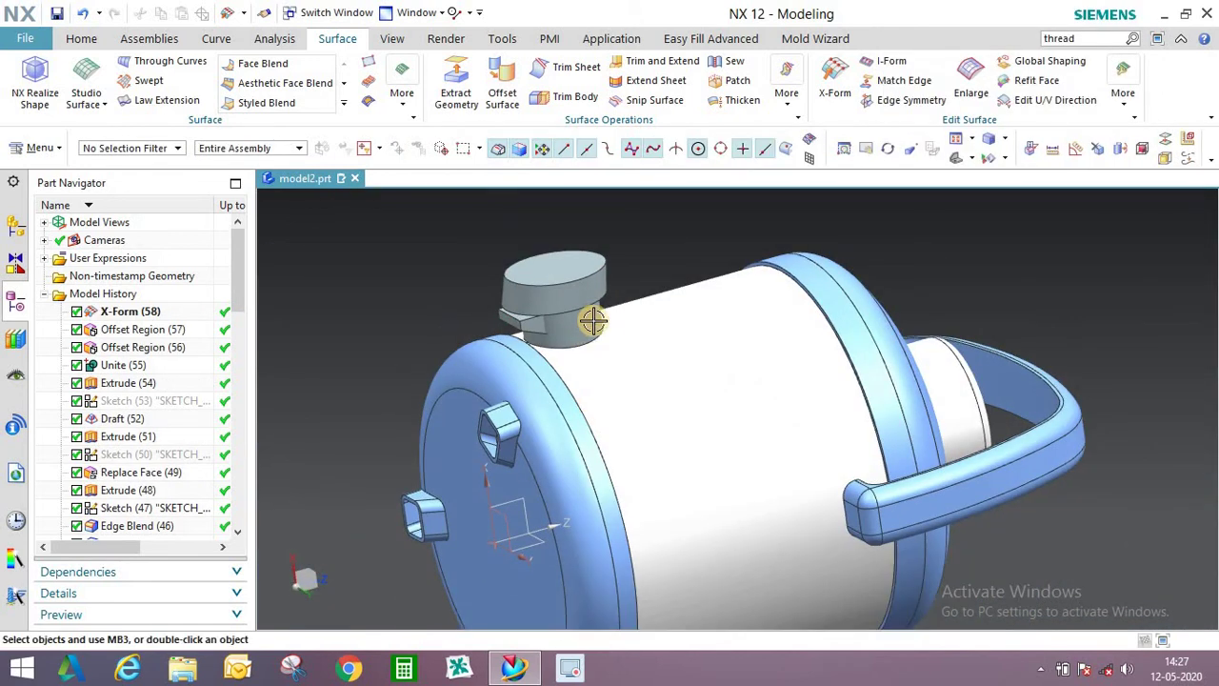
Round the larger disc's outer front edge with a 5 mm circular edge blend.
middle_click_drag(593, 321, 820, 384)
scroll(853, 479, "up", 3)
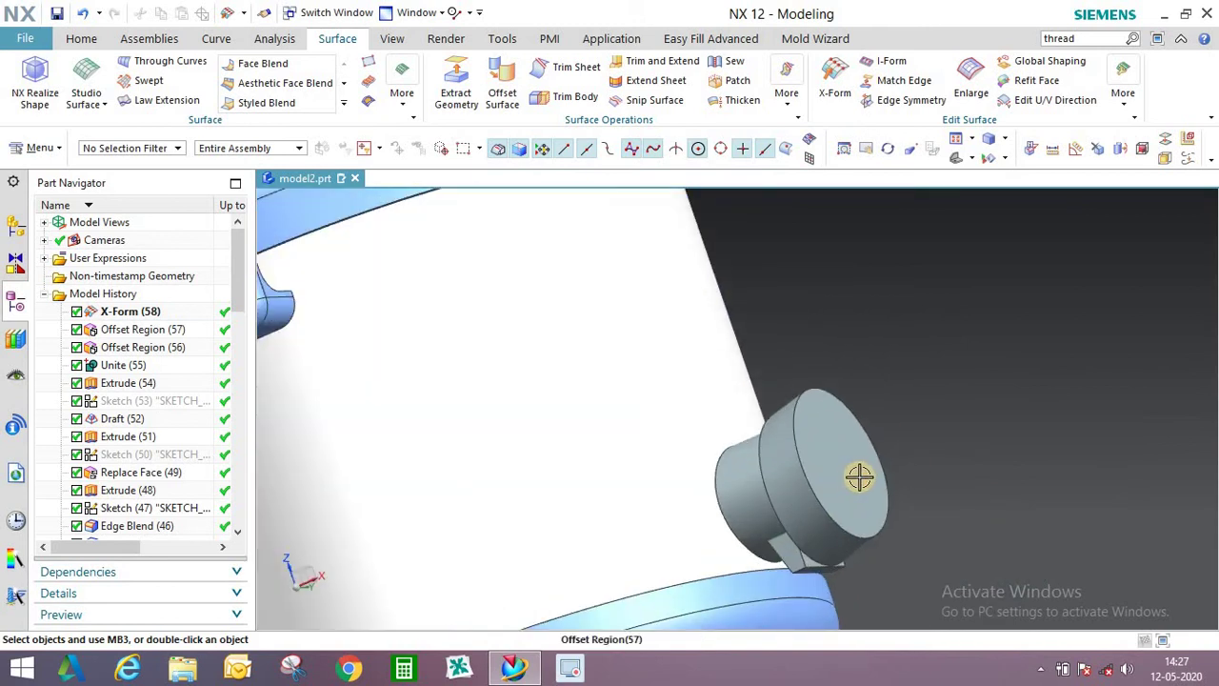
middle_click_drag(859, 478, 636, 342)
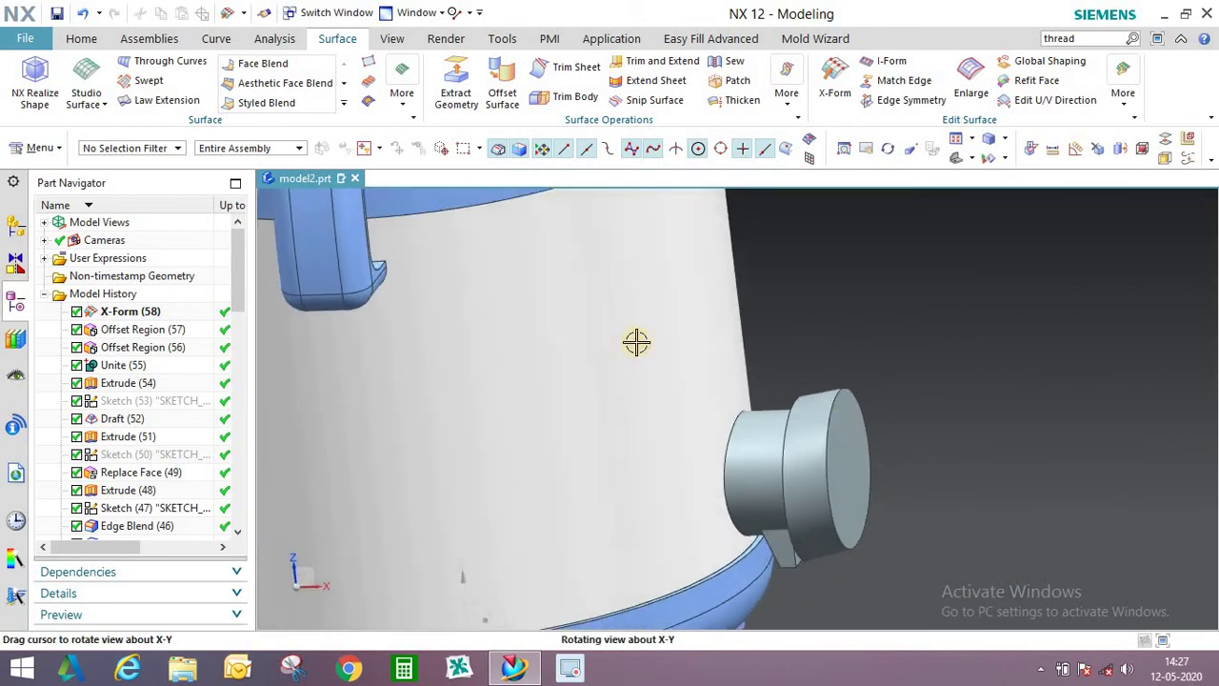
scroll(545, 314, "down", 2)
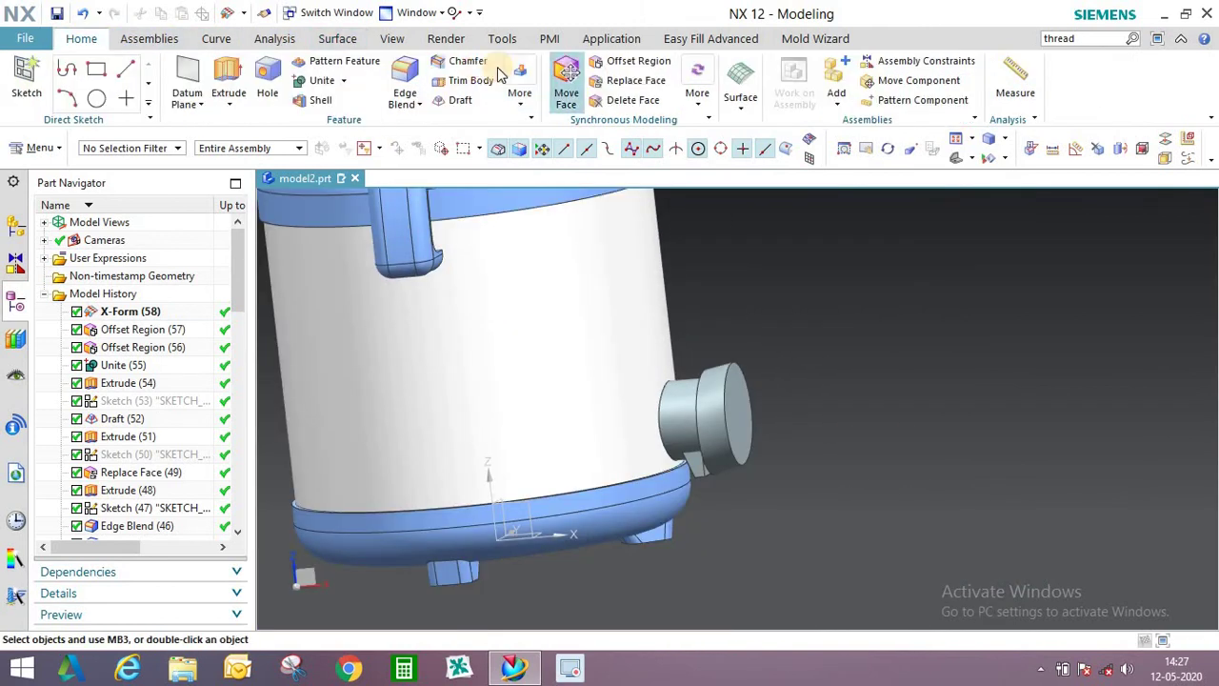
left_click(406, 74)
scroll(726, 368, "up", 3)
left_click(734, 360)
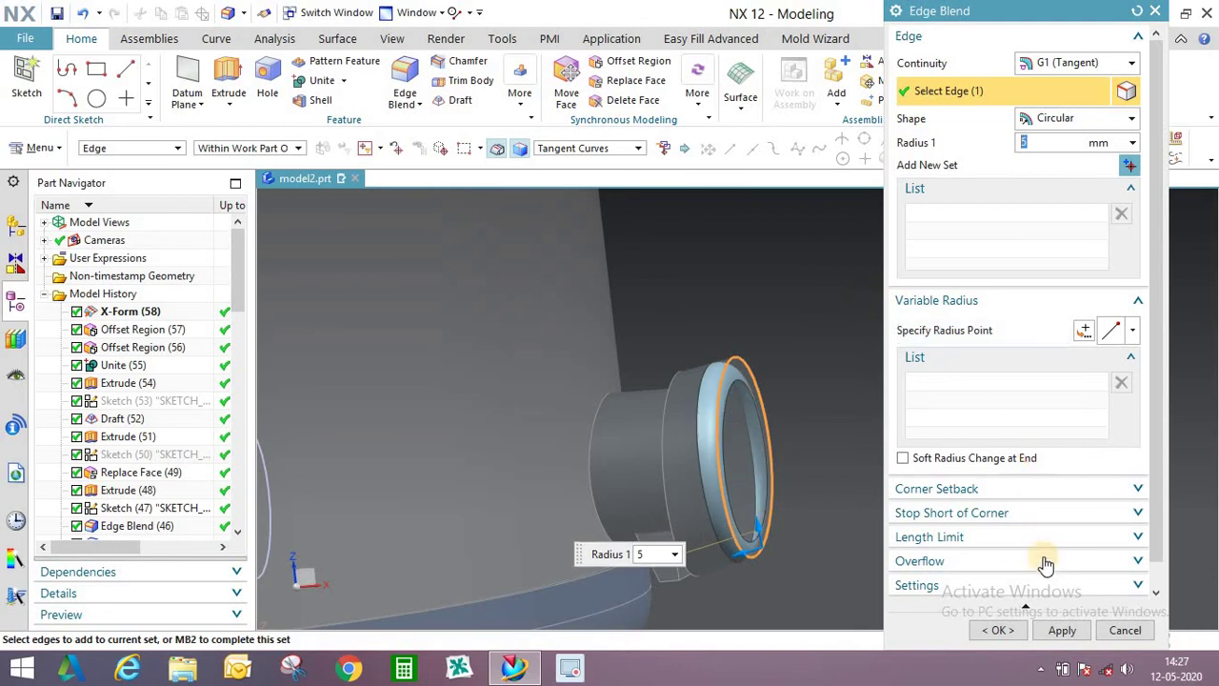
left_click(999, 629)
Round the larger disc's rear edge, facing the container, with a 5 mm circular edge blend.
scroll(653, 353, "down", 3)
middle_click_drag(653, 353, 667, 314)
key("b")
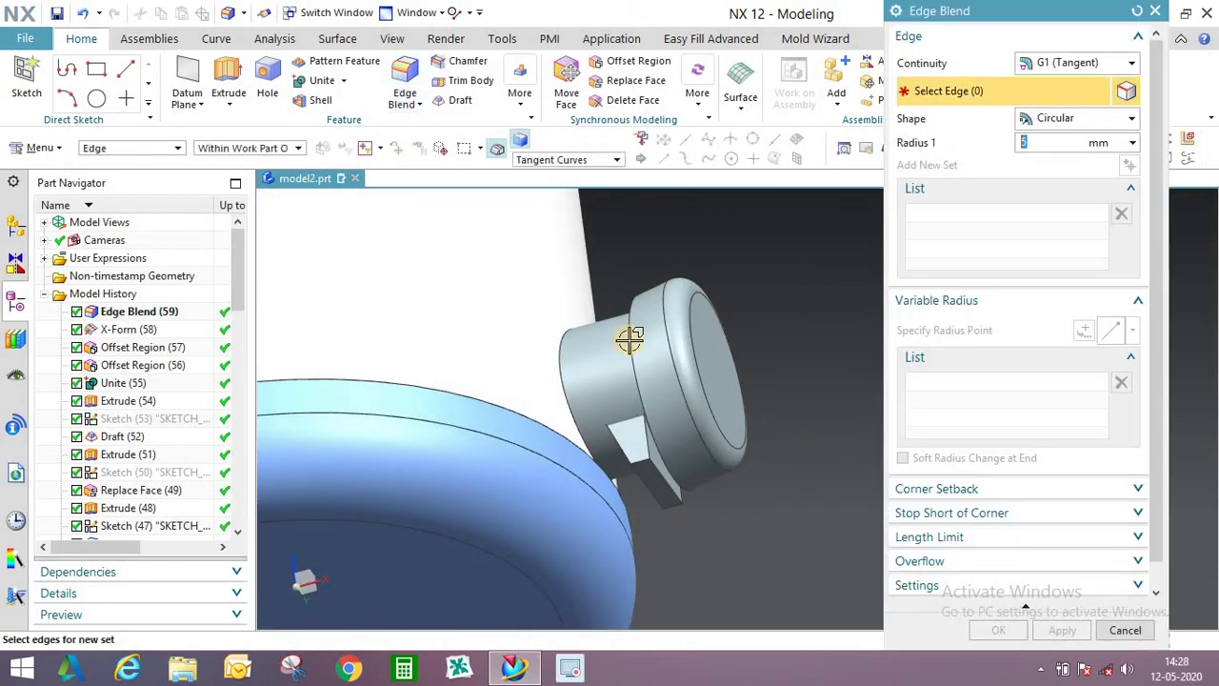
left_click(693, 329)
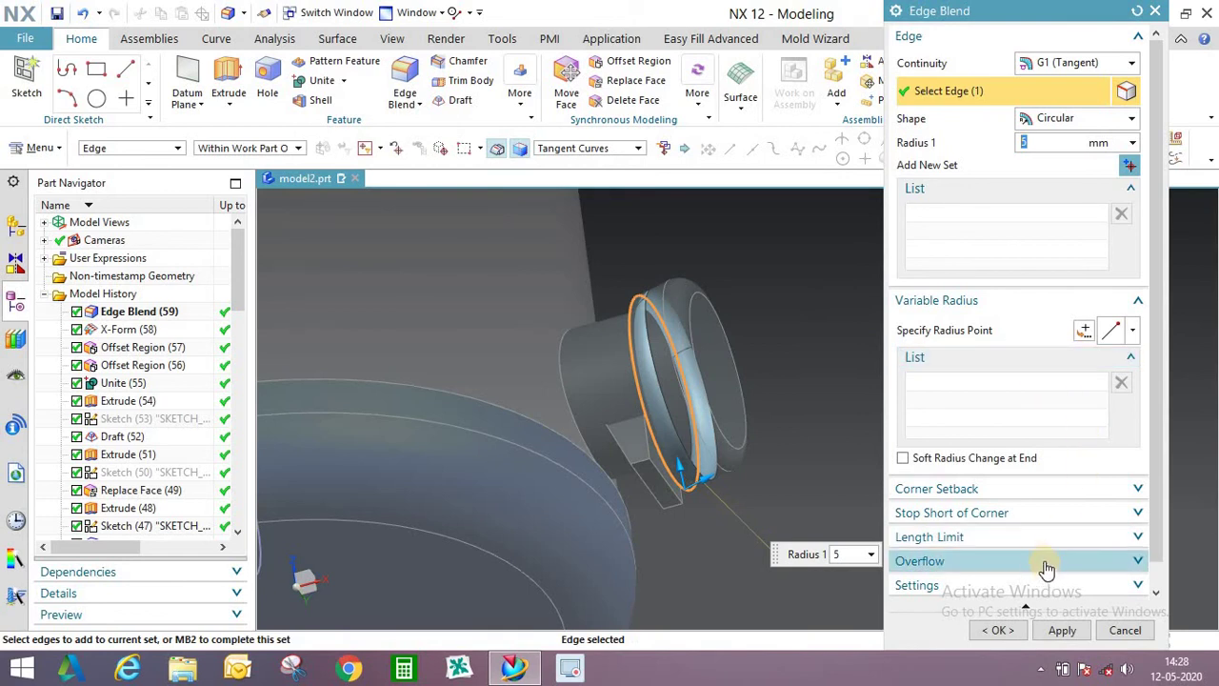
left_click(999, 630)
Unite the tapered spout block with the tap's boss and disc body.
middle_click_drag(762, 315, 714, 301)
scroll(724, 299, "up", 2)
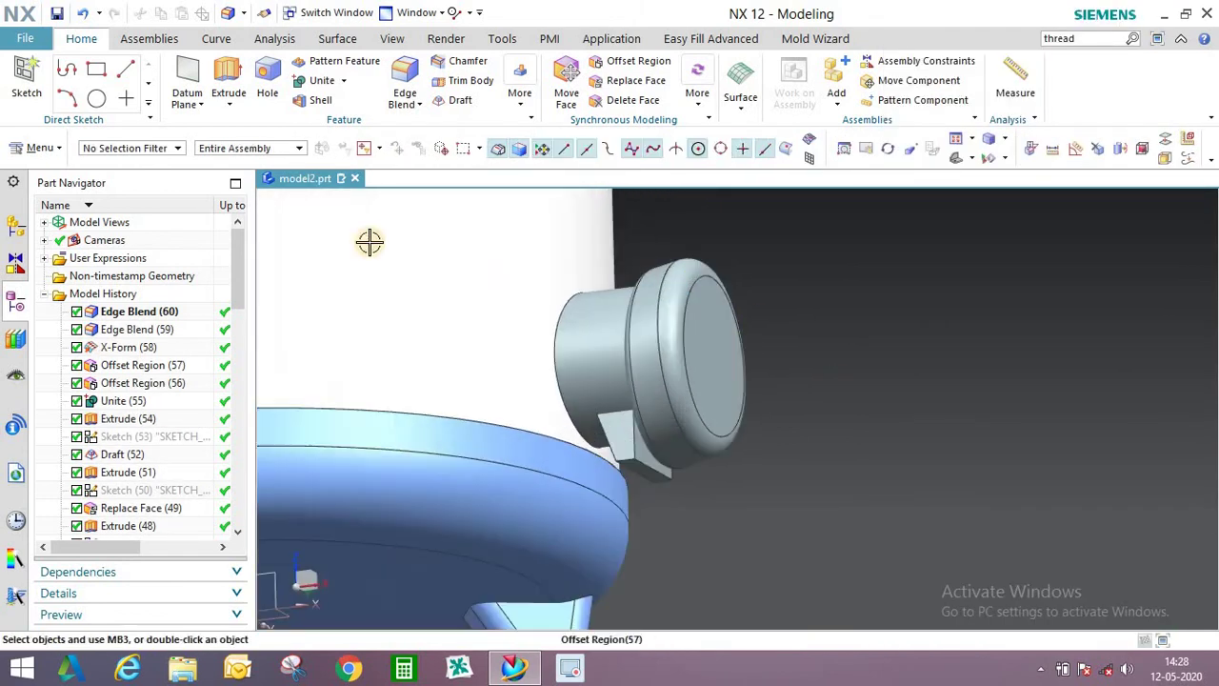
left_click(305, 80)
left_click(632, 409)
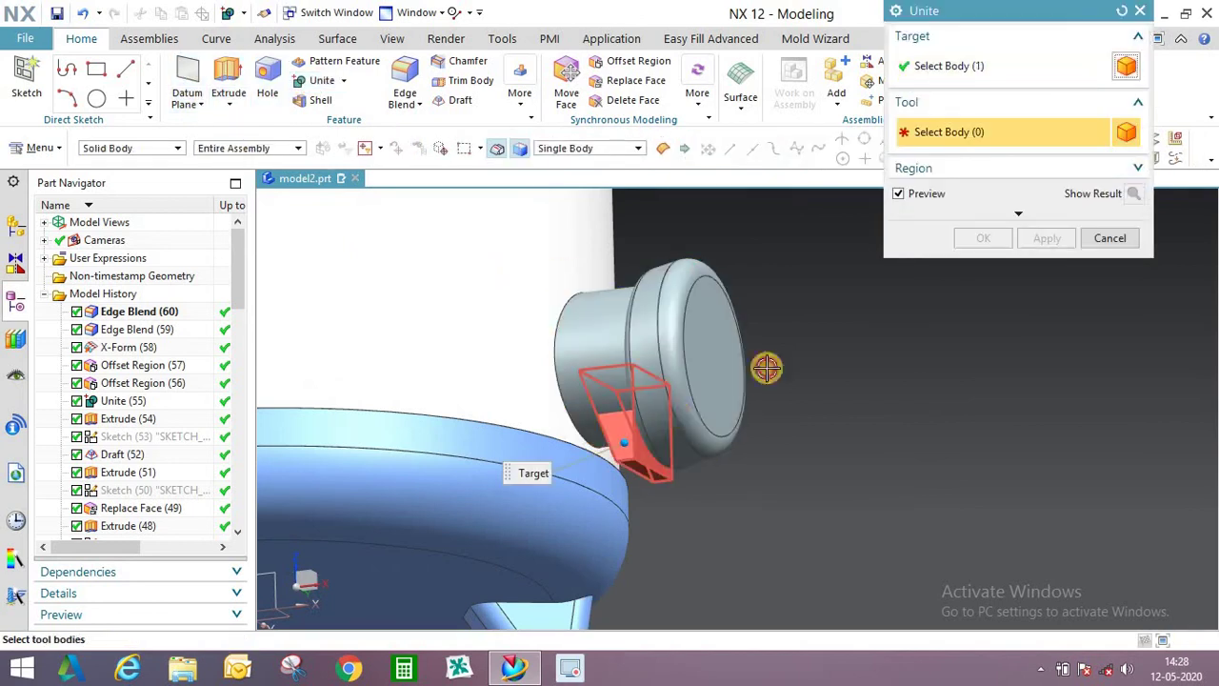
left_click(629, 443)
left_click(976, 238)
Examine the tap on the container from the front, then up close around the disc's rear and the spout block.
middle_click_drag(974, 239, 675, 362)
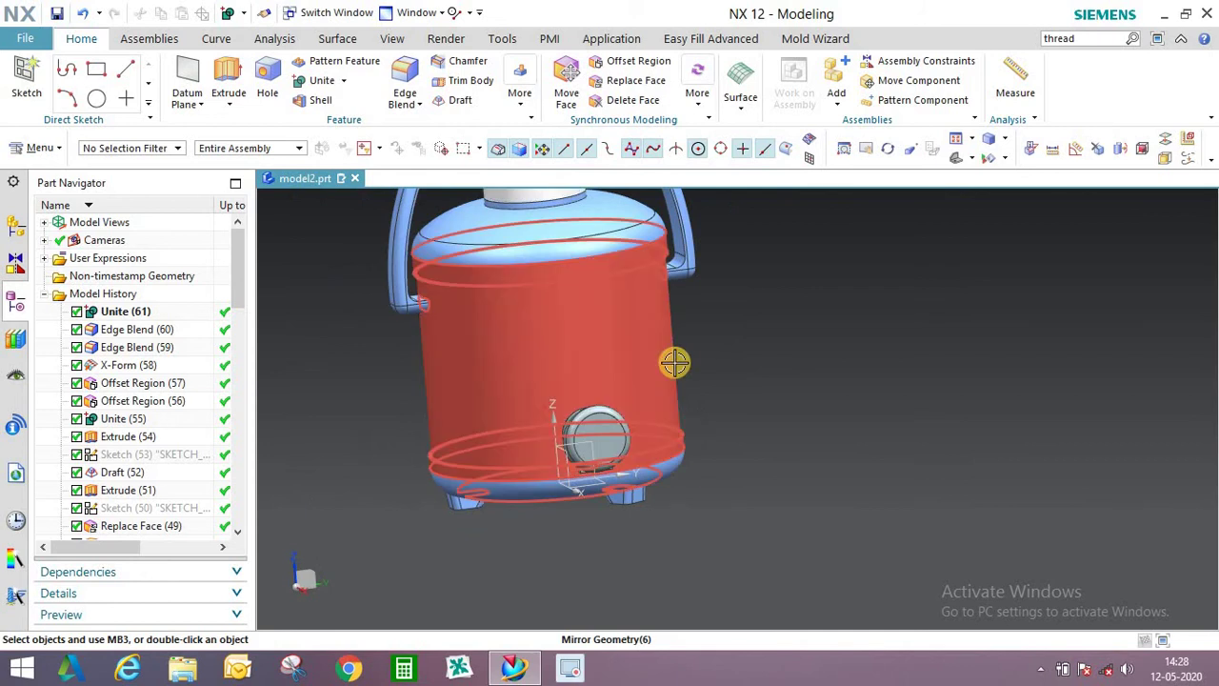
key("F8")
scroll(711, 400, "down", 1)
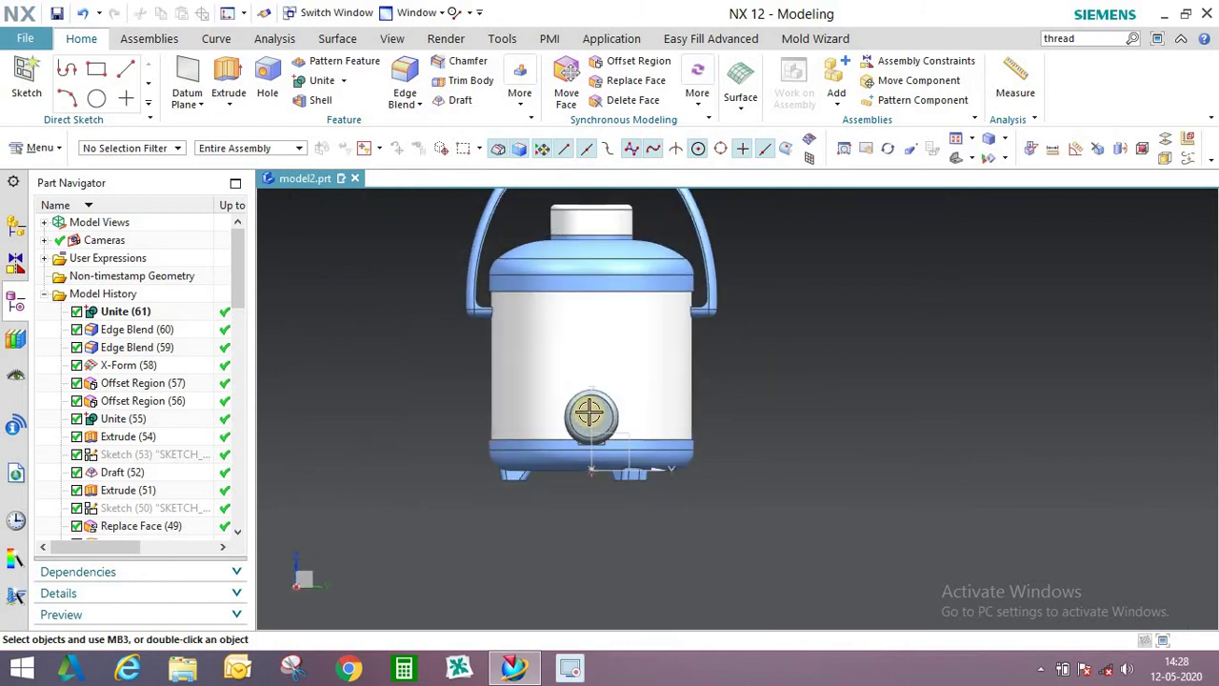
scroll(591, 410, "up", 4)
middle_click_drag(590, 402, 618, 430)
scroll(619, 401, "up", 3)
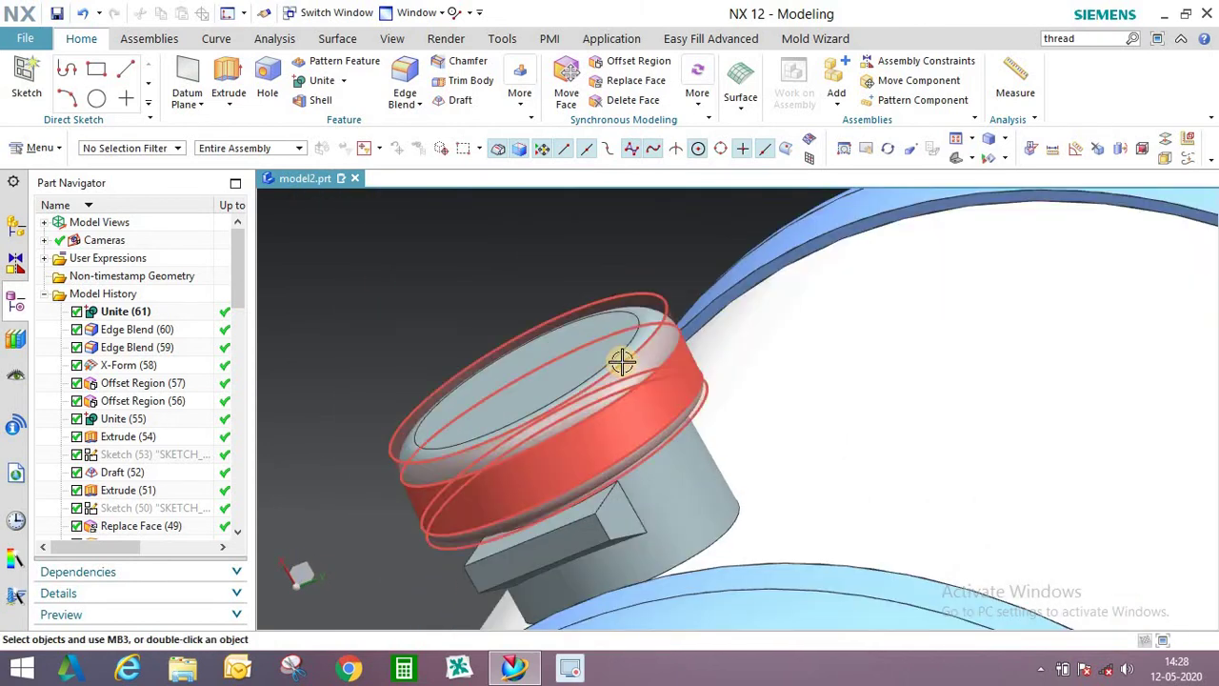
middle_click_drag(591, 359, 810, 409)
scroll(810, 408, "down", 5)
scroll(556, 390, "up", 5)
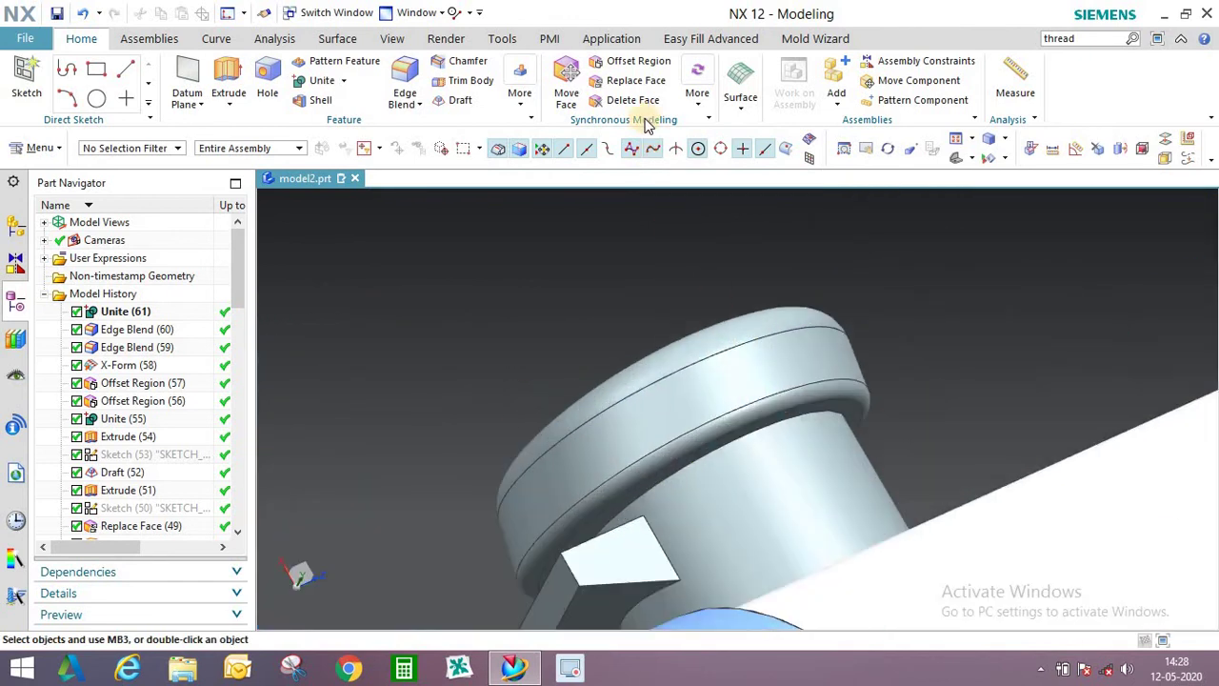
left_click(644, 63)
left_click(733, 363)
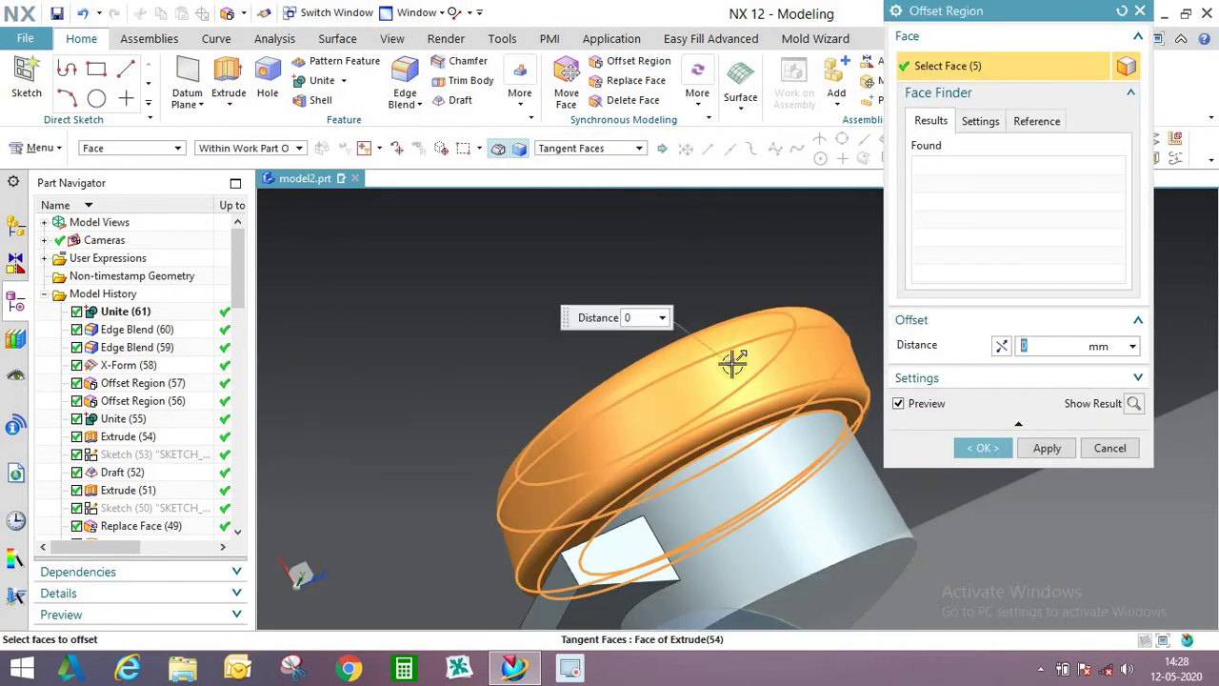
left_click(1110, 448)
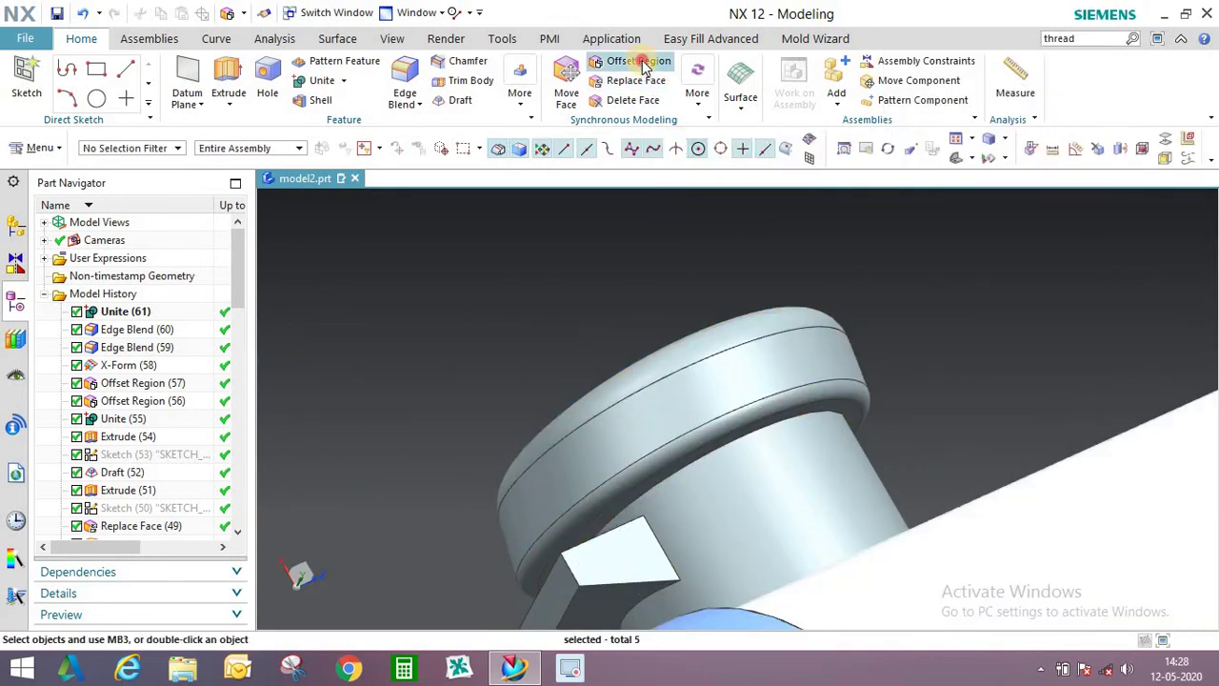
Offset the larger disc's outer cylindrical face 2 mm inward with Offset Region.
left_click(639, 61)
left_click(590, 151)
left_click(564, 166)
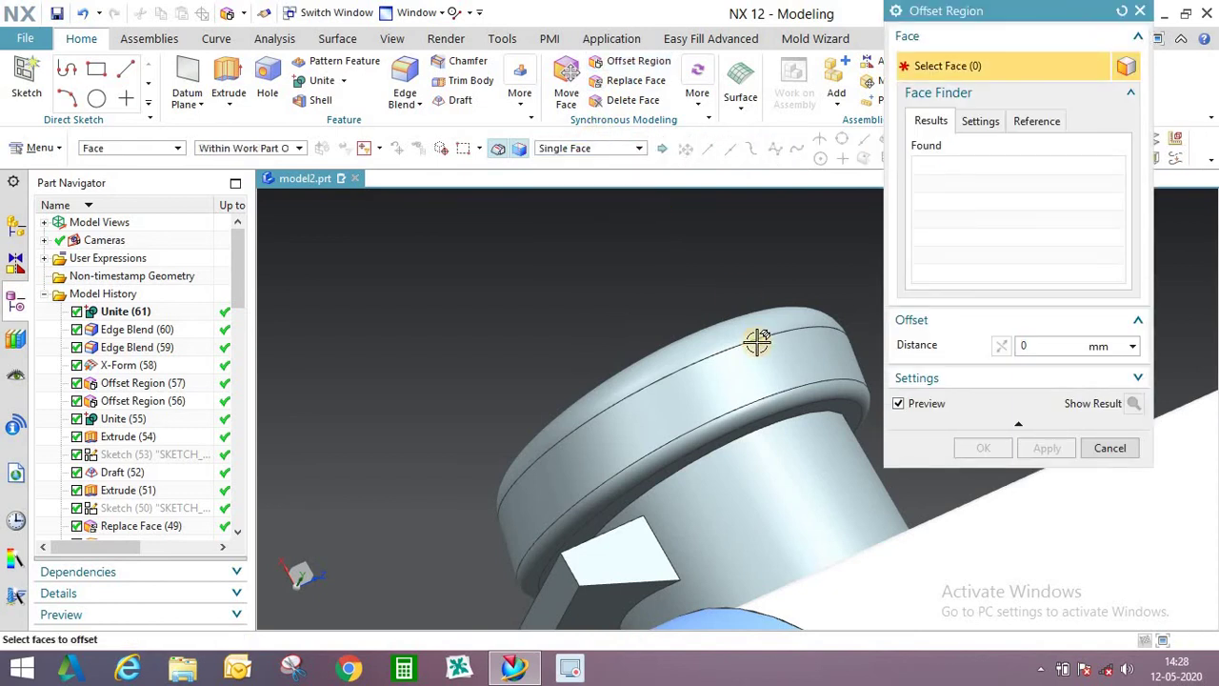
left_click_drag(767, 348, 781, 345)
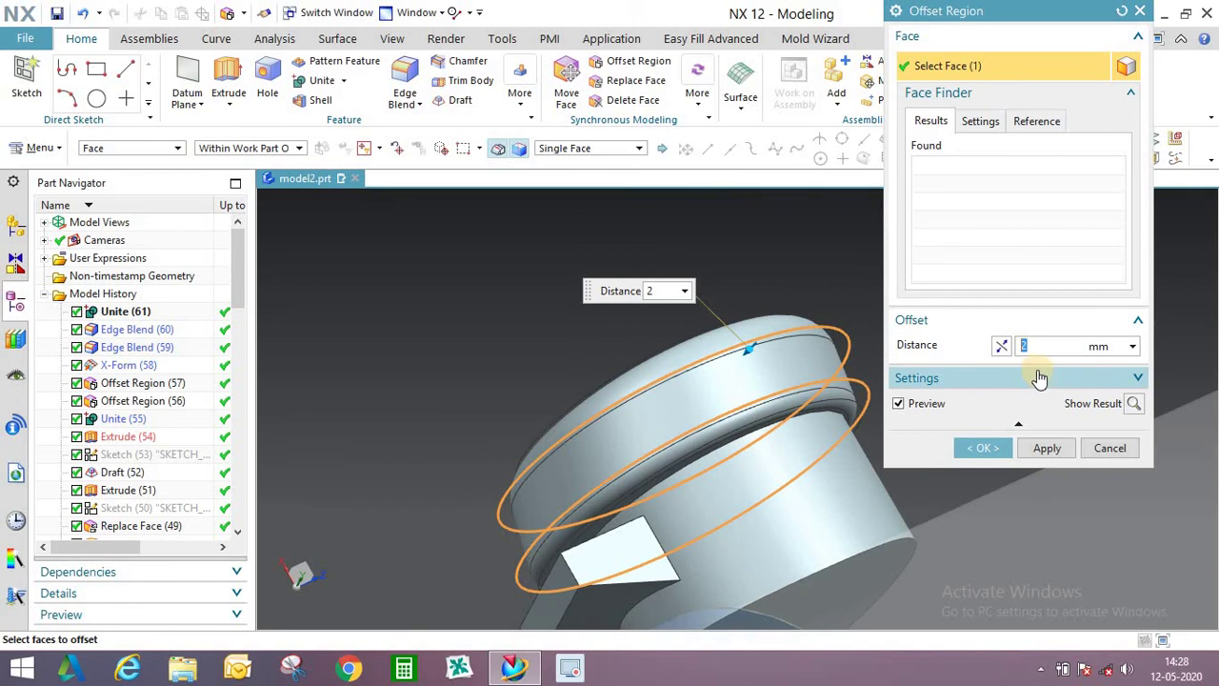
left_click(982, 448)
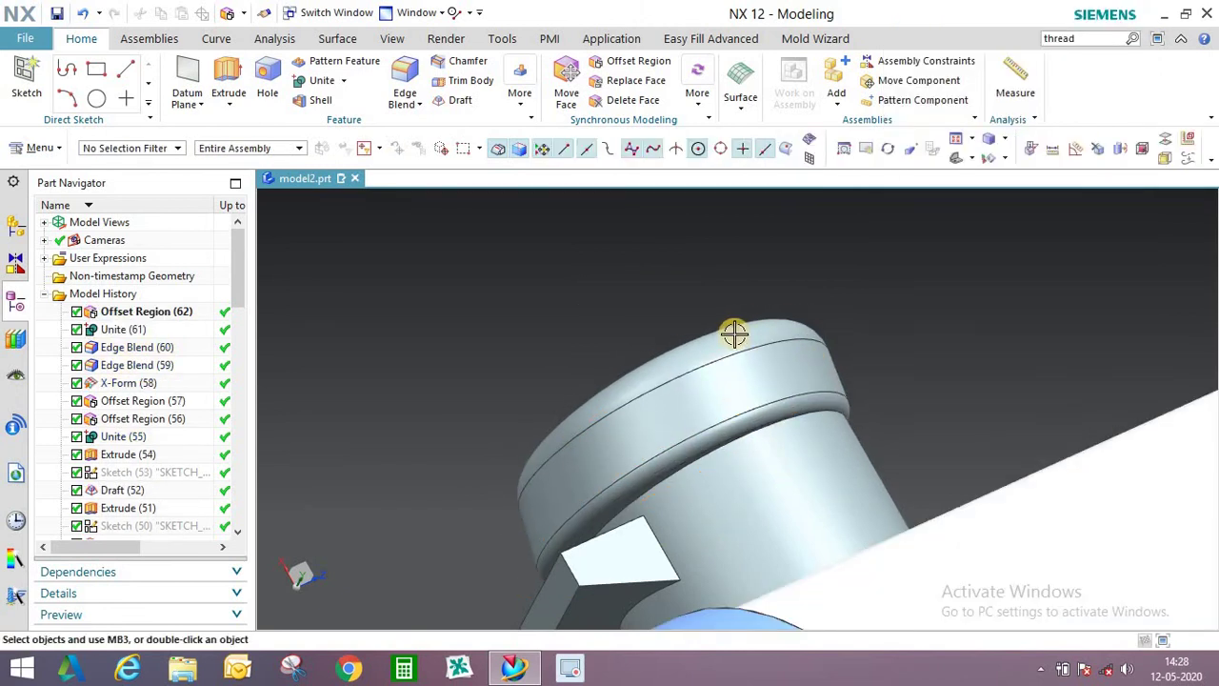
Edit the latest region offset on the disc's cylindrical face and set its distance to 3 mm.
scroll(734, 338, "up", 3)
middle_click_drag(735, 338, 811, 399)
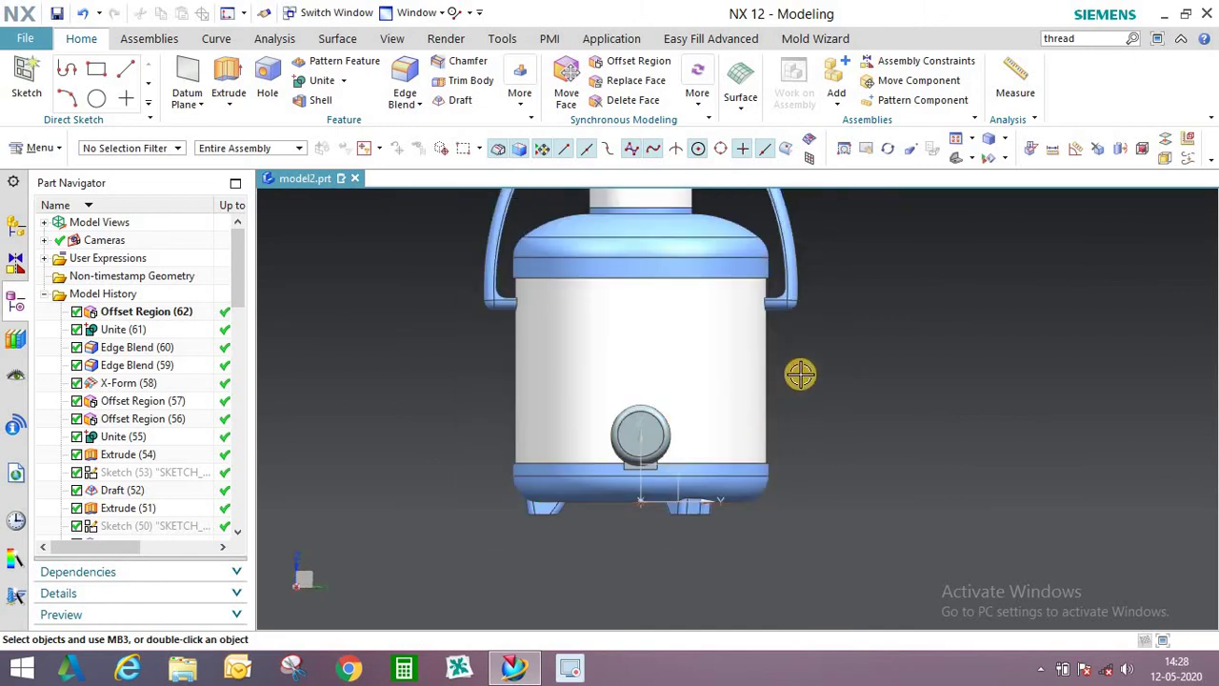
scroll(762, 435, "down", 1)
scroll(650, 422, "up", 3)
middle_click_drag(660, 423, 685, 463)
scroll(686, 462, "up", 5)
mouse_move(743, 422)
middle_mouse_down()
mouse_move(692, 395)
mouse_move(726, 390)
mouse_move(735, 414)
middle_mouse_up()
double_click(838, 409)
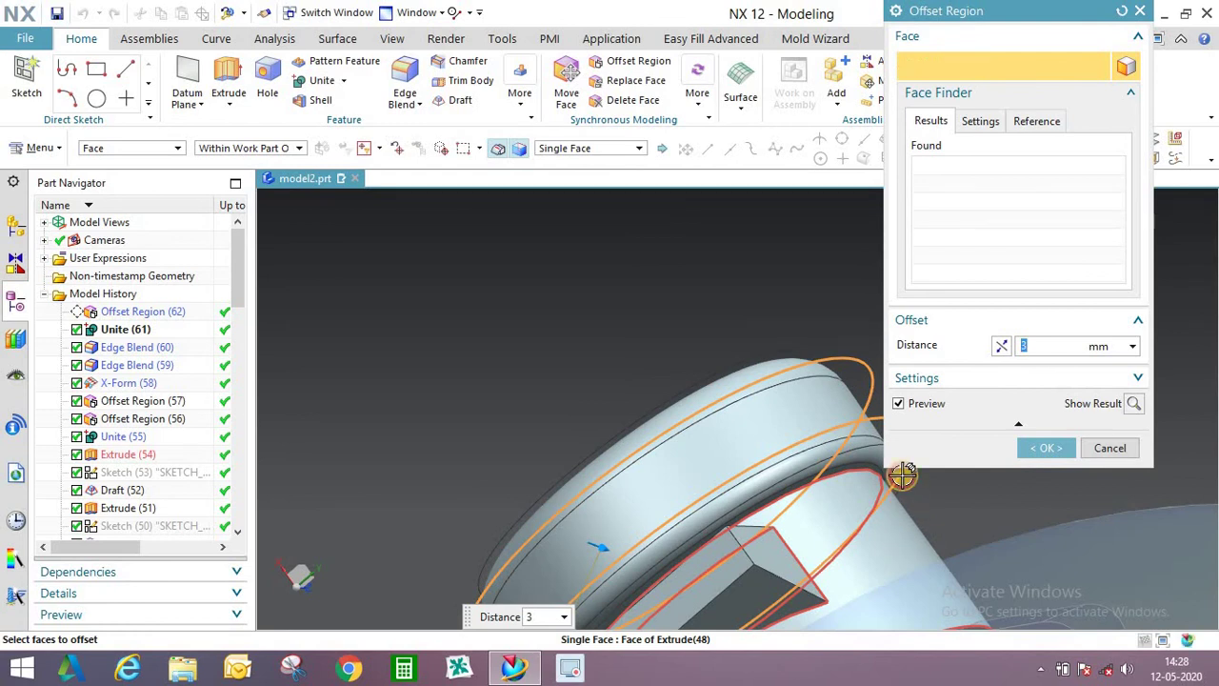
left_click(903, 474)
left_click(1043, 447)
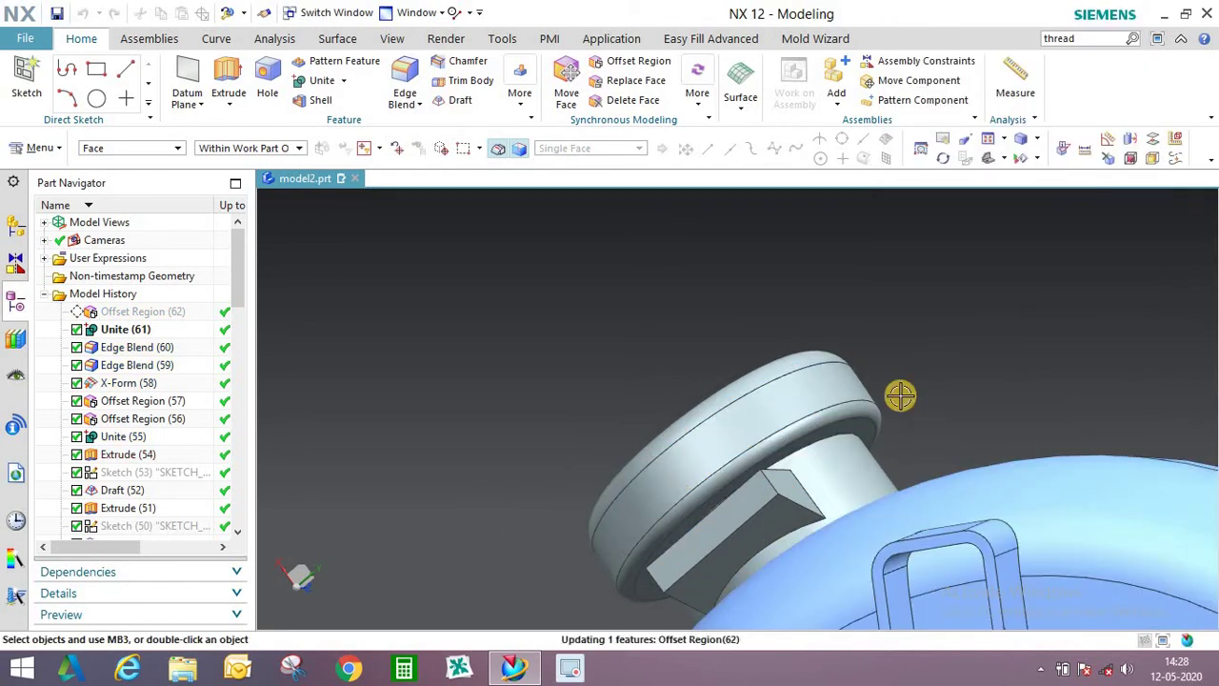
Offset the disc's outer cylindrical face a further 2 mm inward as a separate region offset.
middle_click_drag(781, 403, 738, 387)
scroll(738, 387, "up", 2)
left_click(638, 61)
scroll(708, 384, "up", 3)
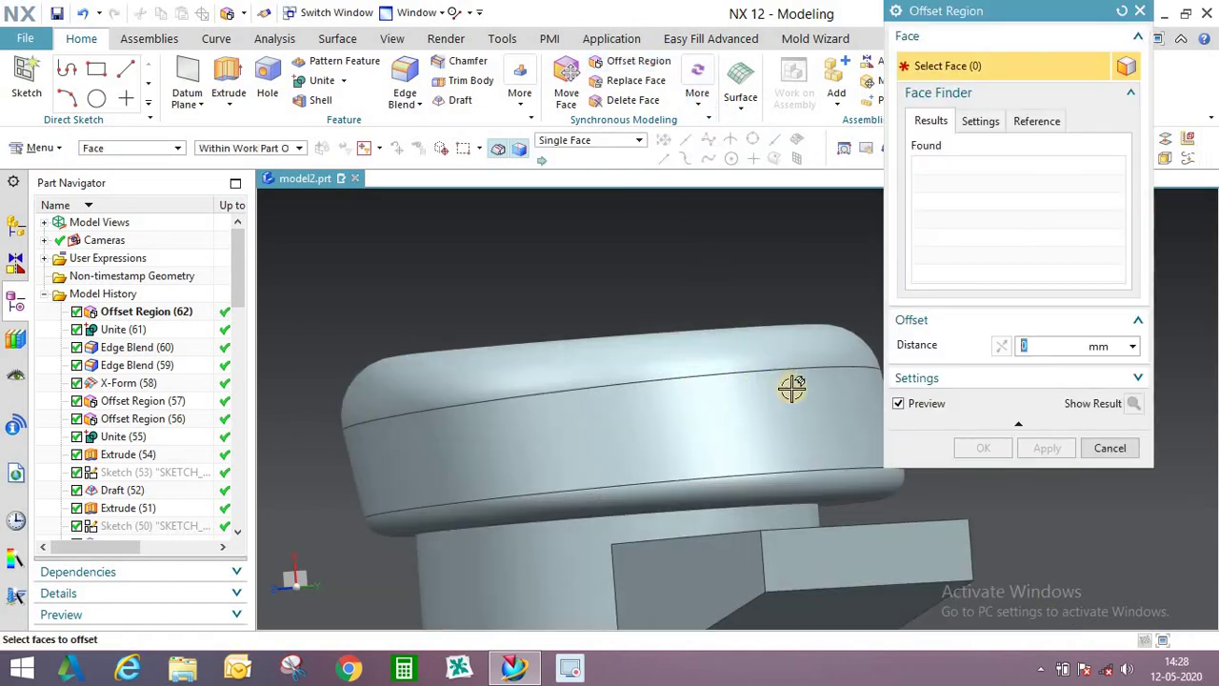
left_click(793, 391)
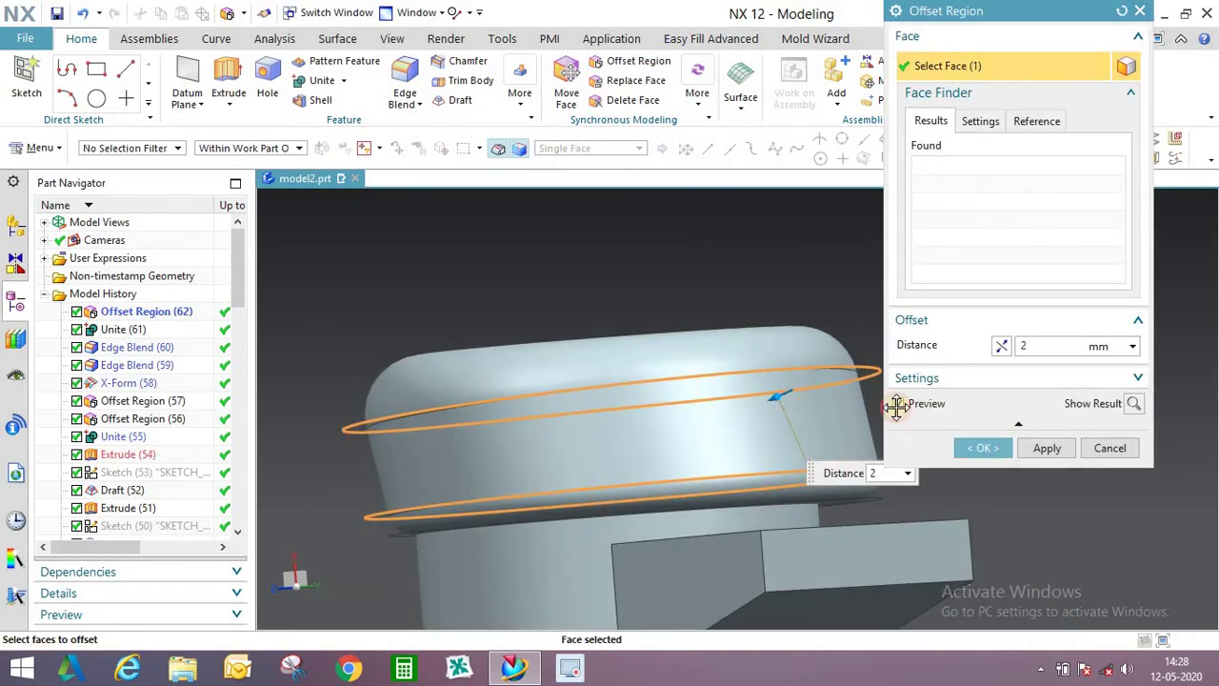
left_click(984, 448)
Examine the resized disc against the container from the front and from below.
middle_click_drag(689, 373, 696, 454)
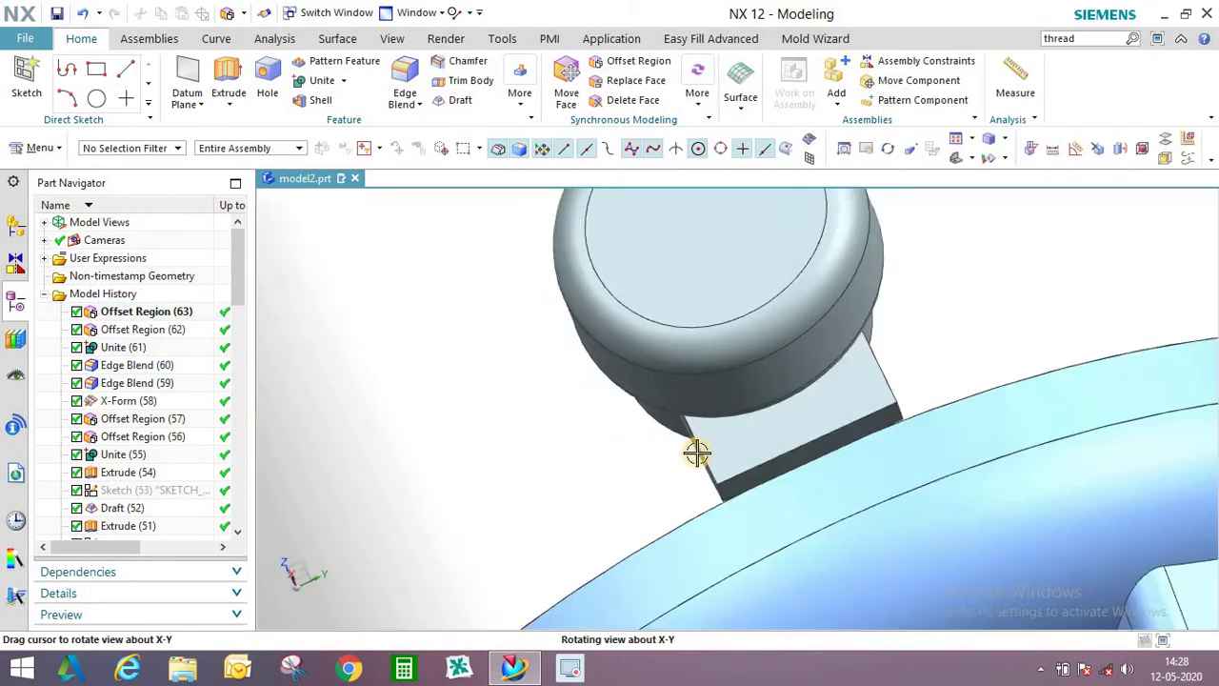
scroll(664, 511, "down", 7)
key("F8")
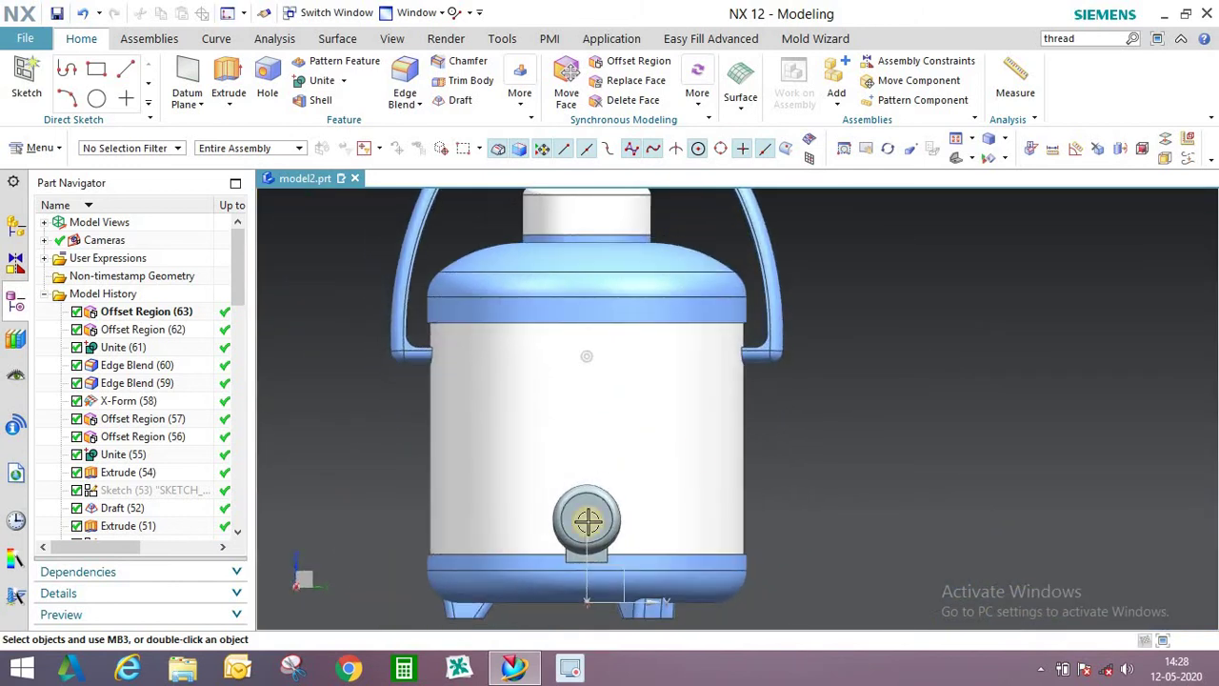
scroll(587, 522, "up", 4)
scroll(797, 425, "down", 5)
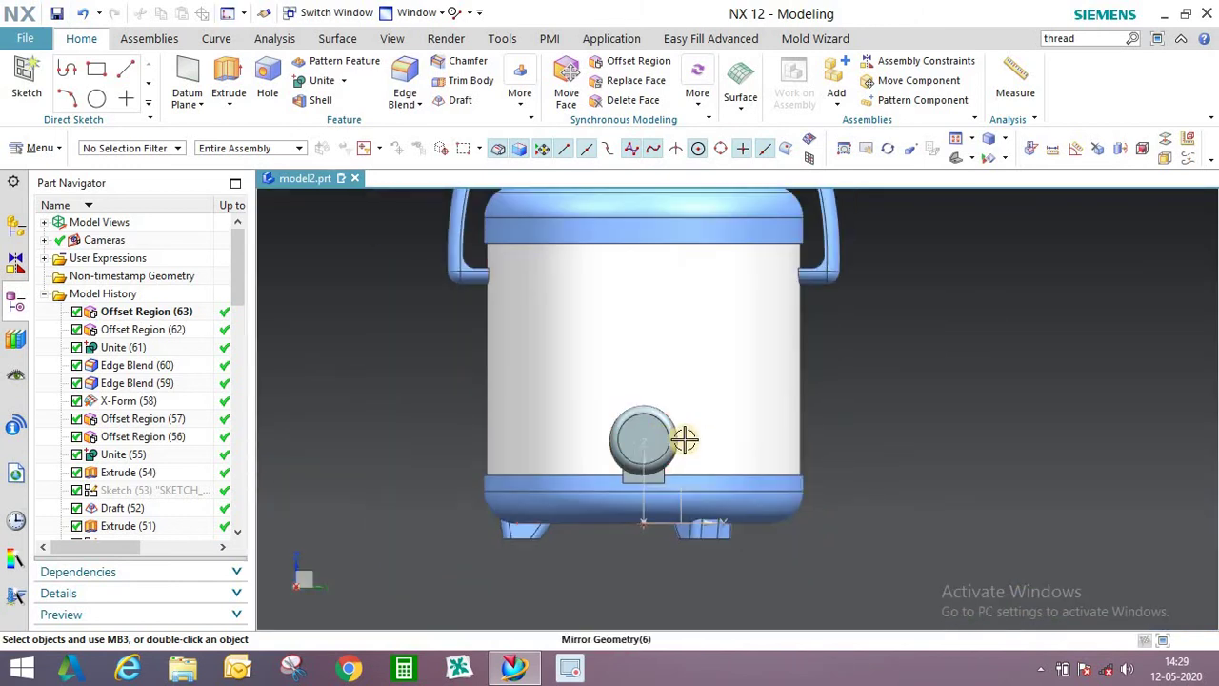
middle_click_drag(648, 429, 657, 381)
scroll(656, 373, "up", 2)
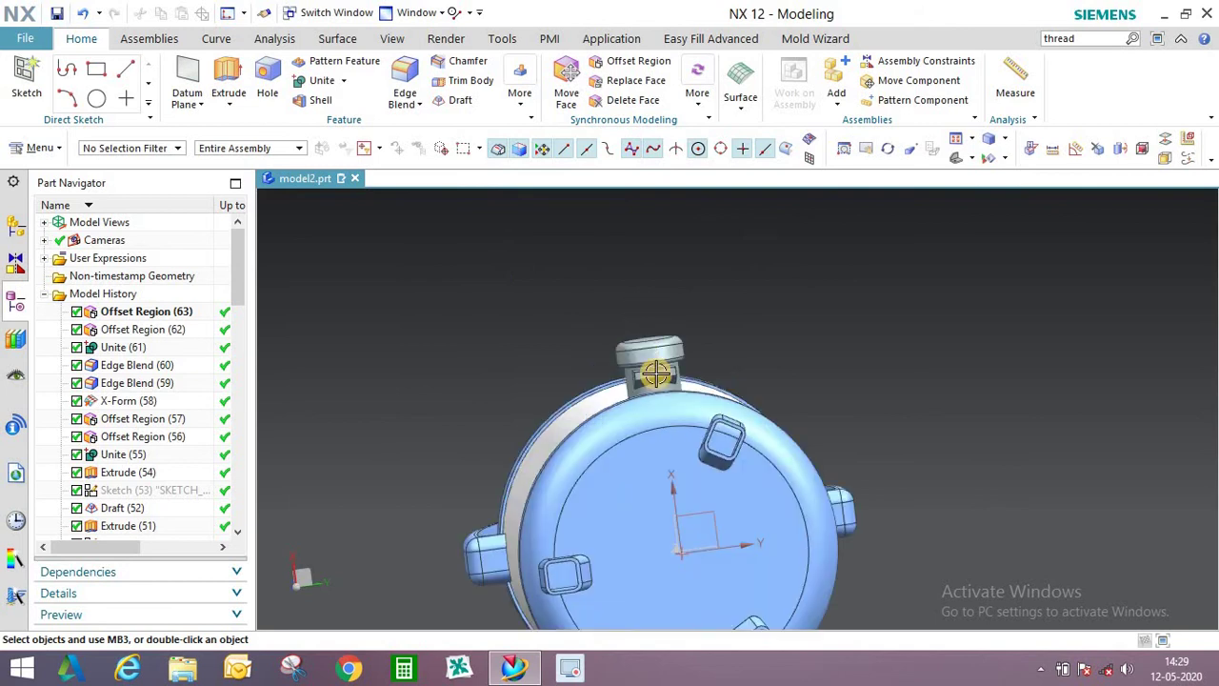
Draft one side face of the spout block by -5° from its outer corner edge, using the Edge draft type.
scroll(657, 373, "up", 4)
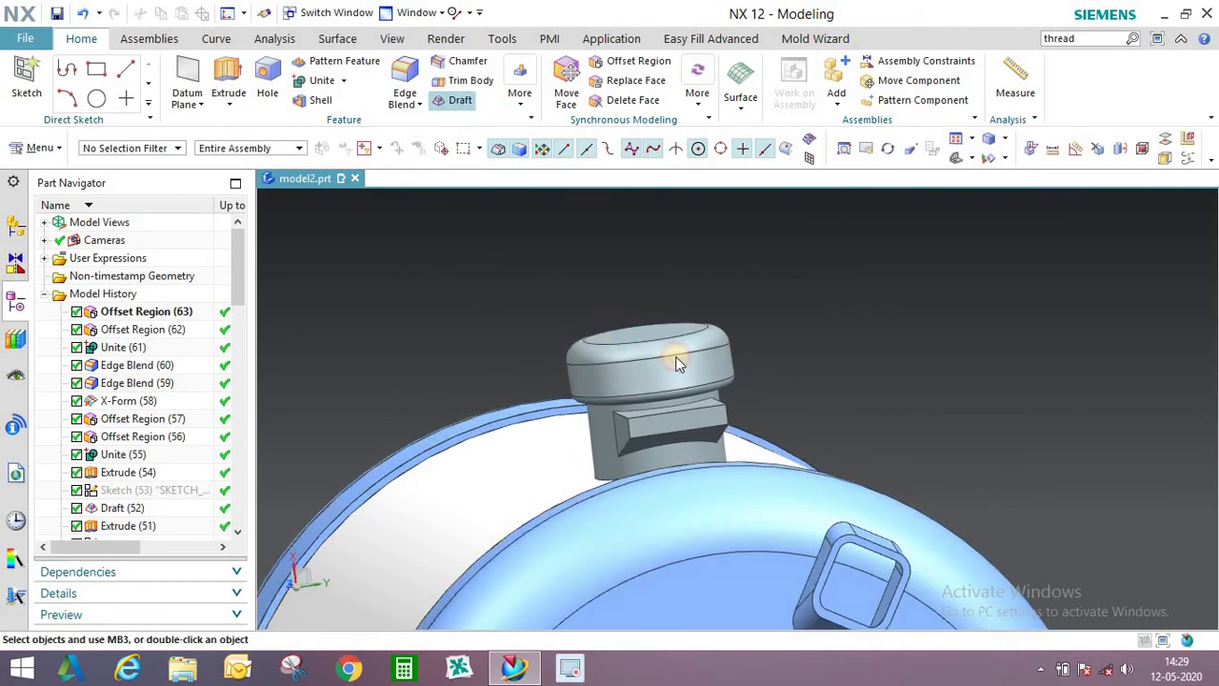
left_click(717, 375)
scroll(633, 419, "up", 3)
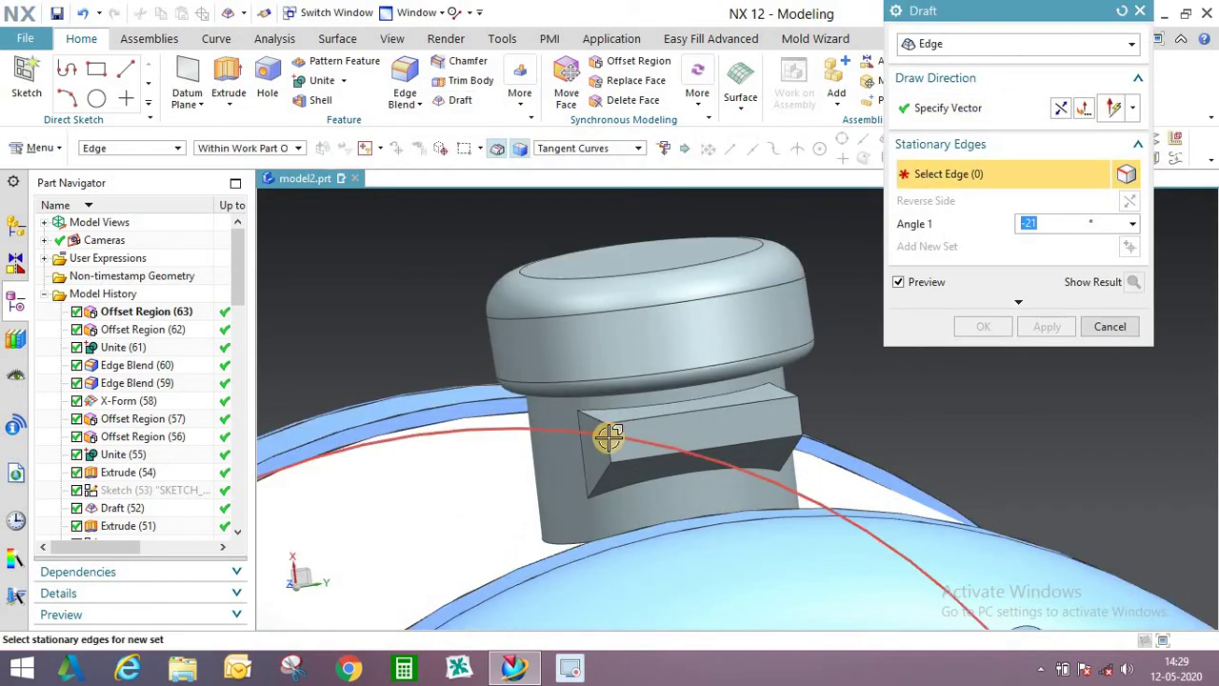
left_click(673, 416)
middle_click(751, 372)
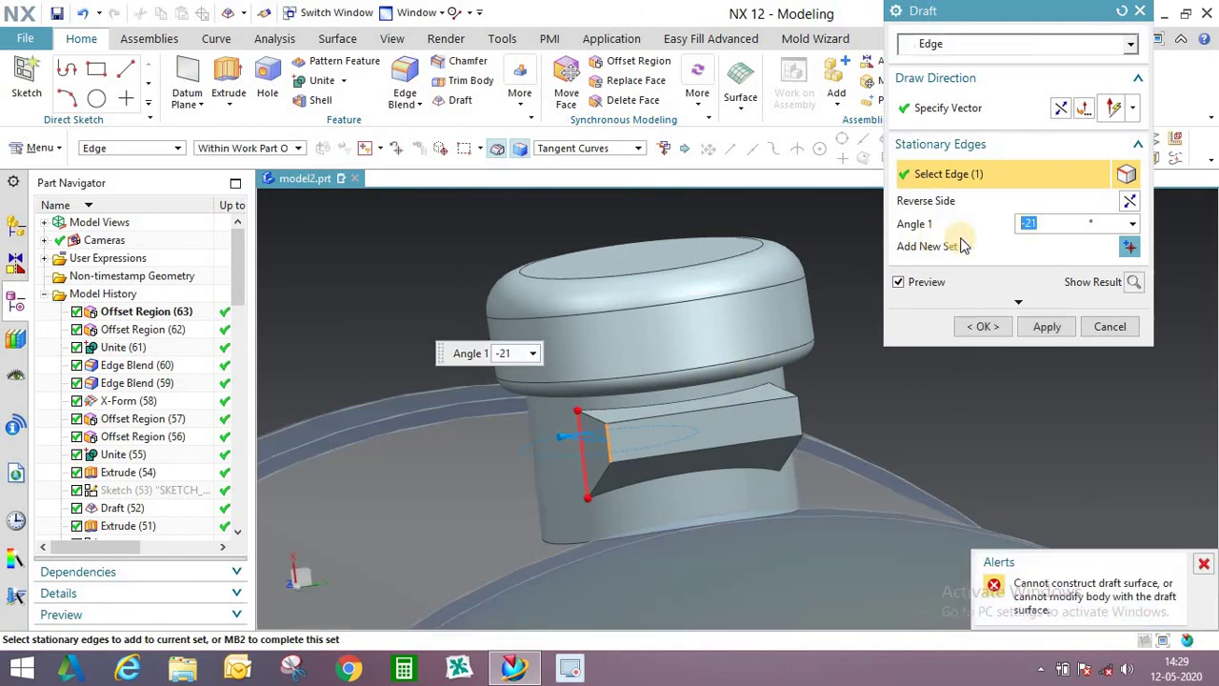
type("5")
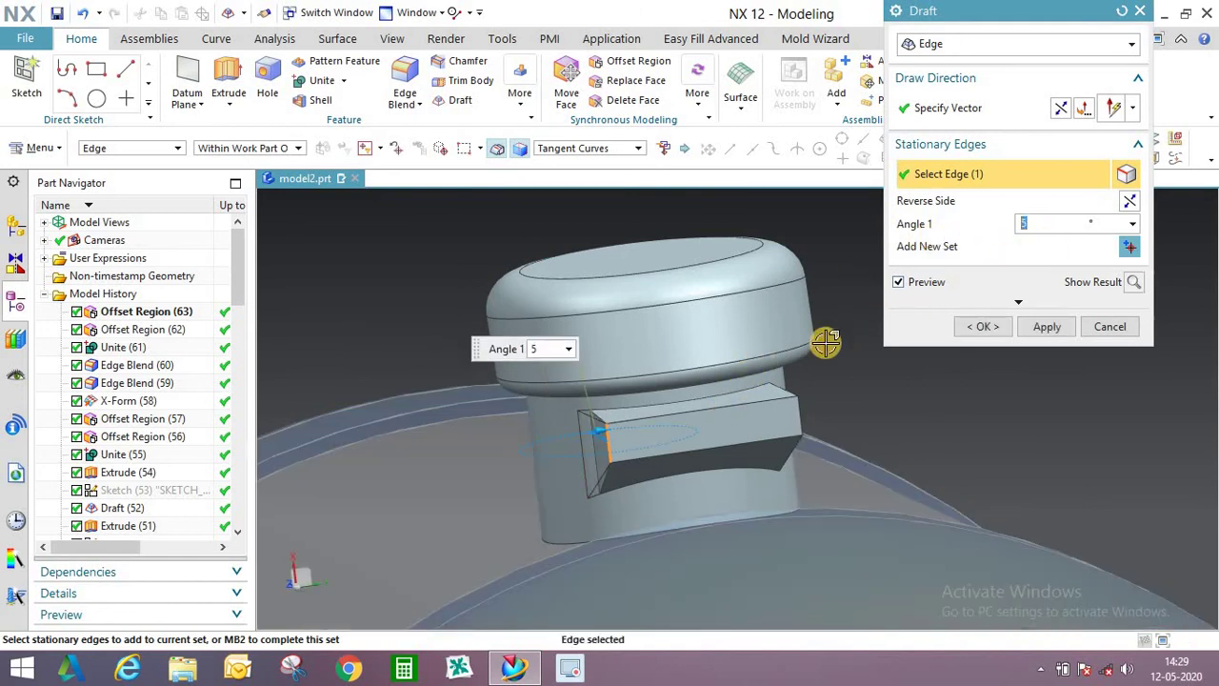
key("Return")
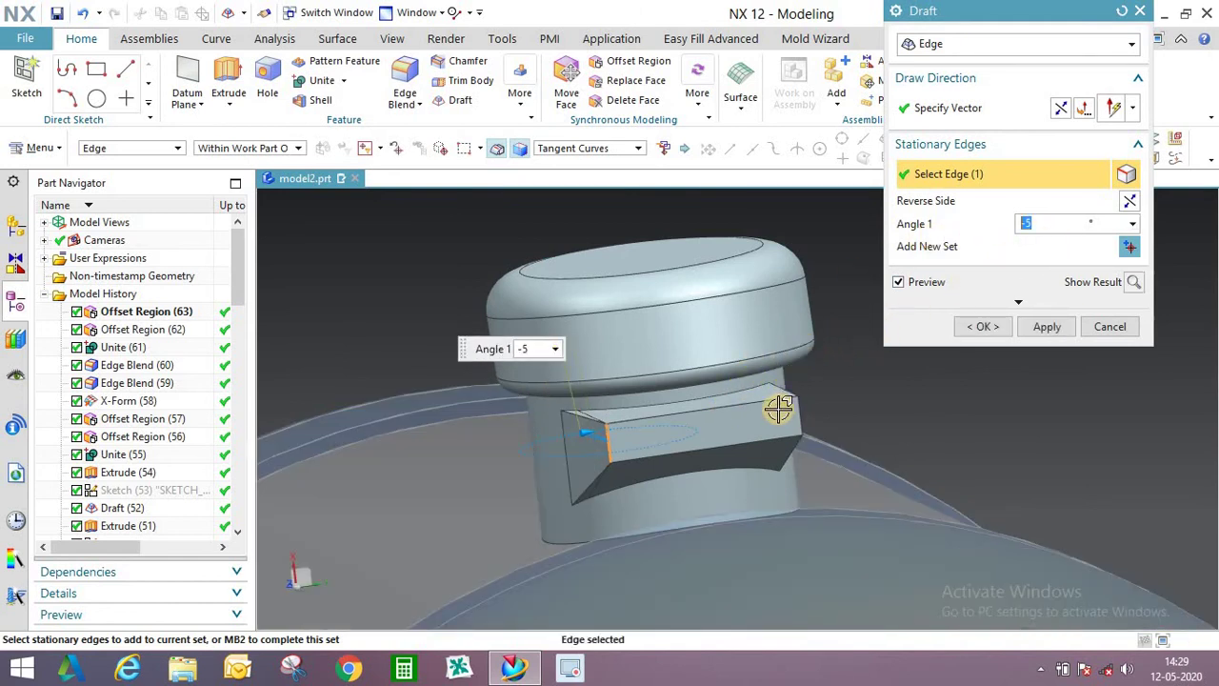
scroll(778, 409, "up", 1)
middle_click(864, 309)
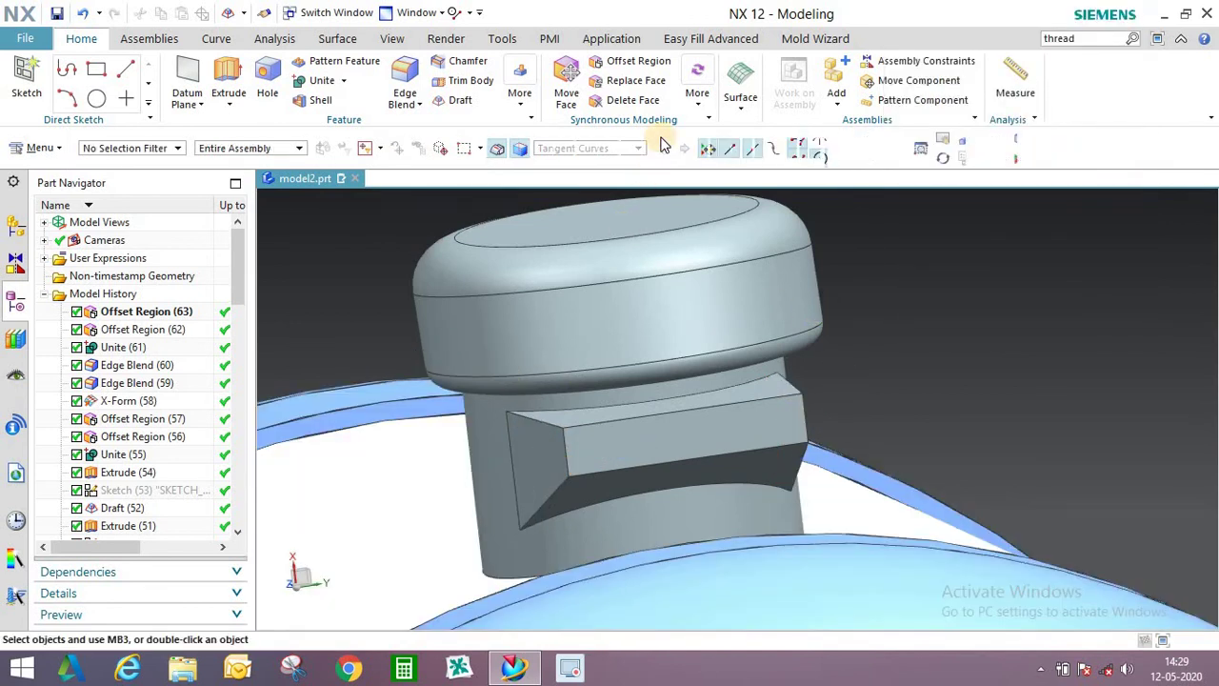
Offset the spout block's newly drafted side face by 3 mm with Offset Region.
left_click(630, 61)
left_click(535, 454)
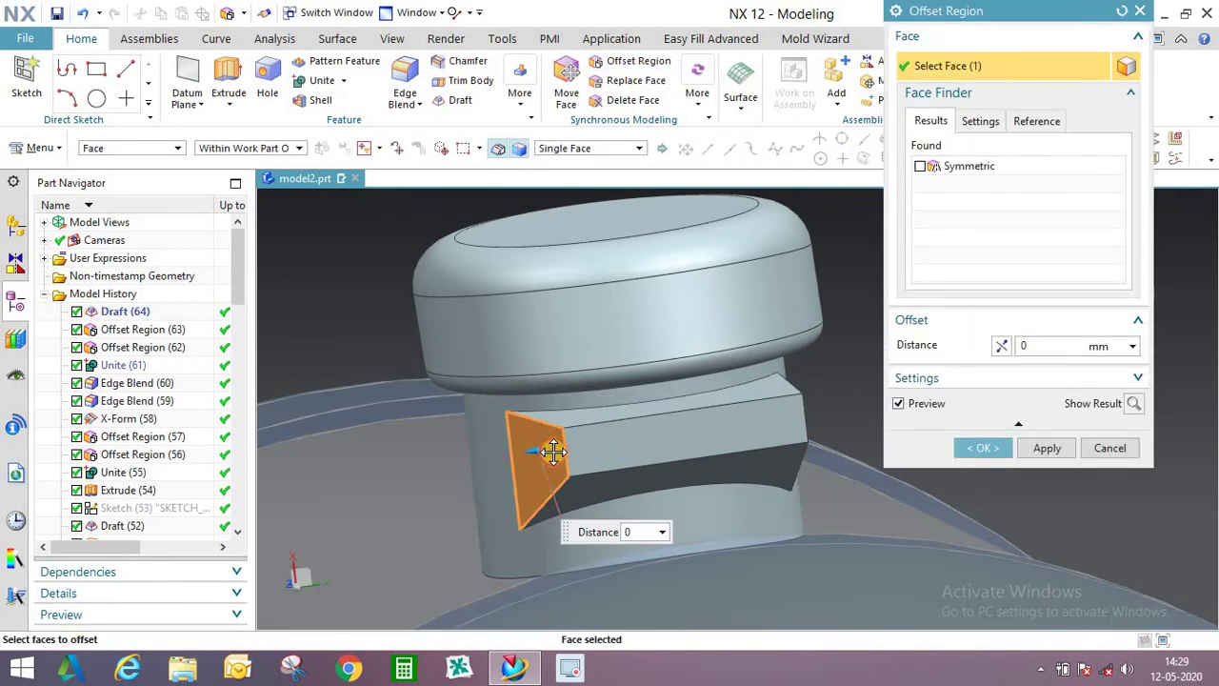
type("3")
key("Return")
middle_click_drag(712, 429, 838, 431)
scroll(838, 431, "down", 3)
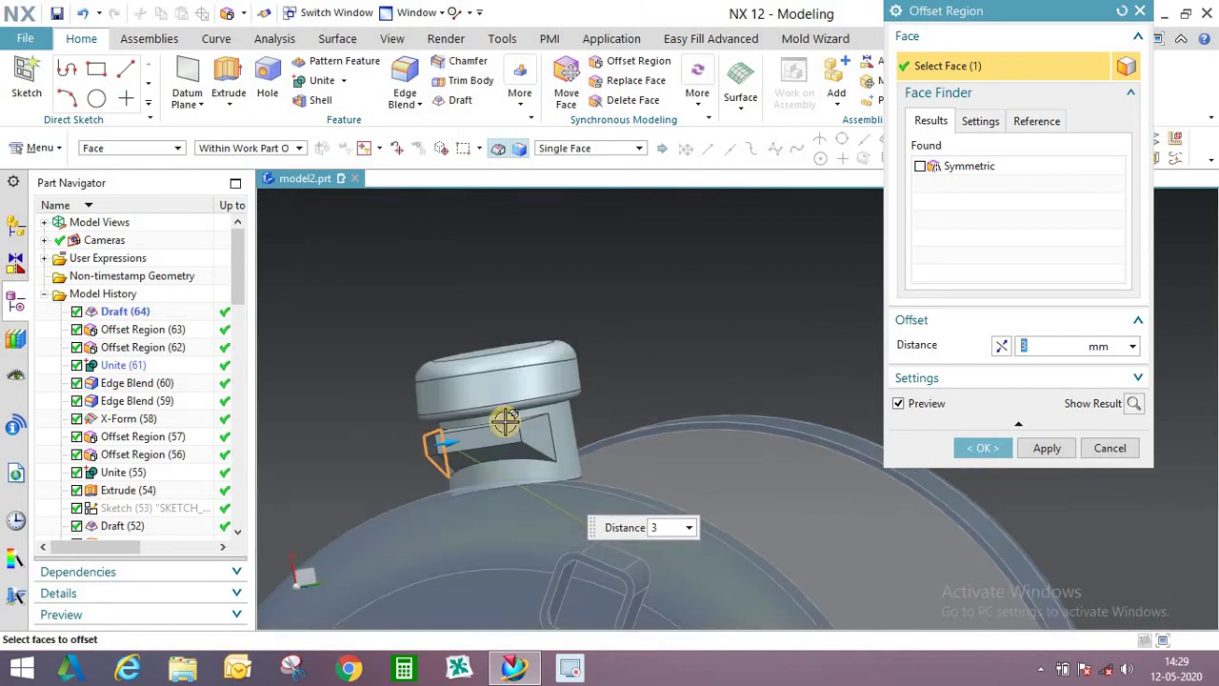
scroll(504, 422, "up", 2)
left_click(568, 437)
left_click(983, 448)
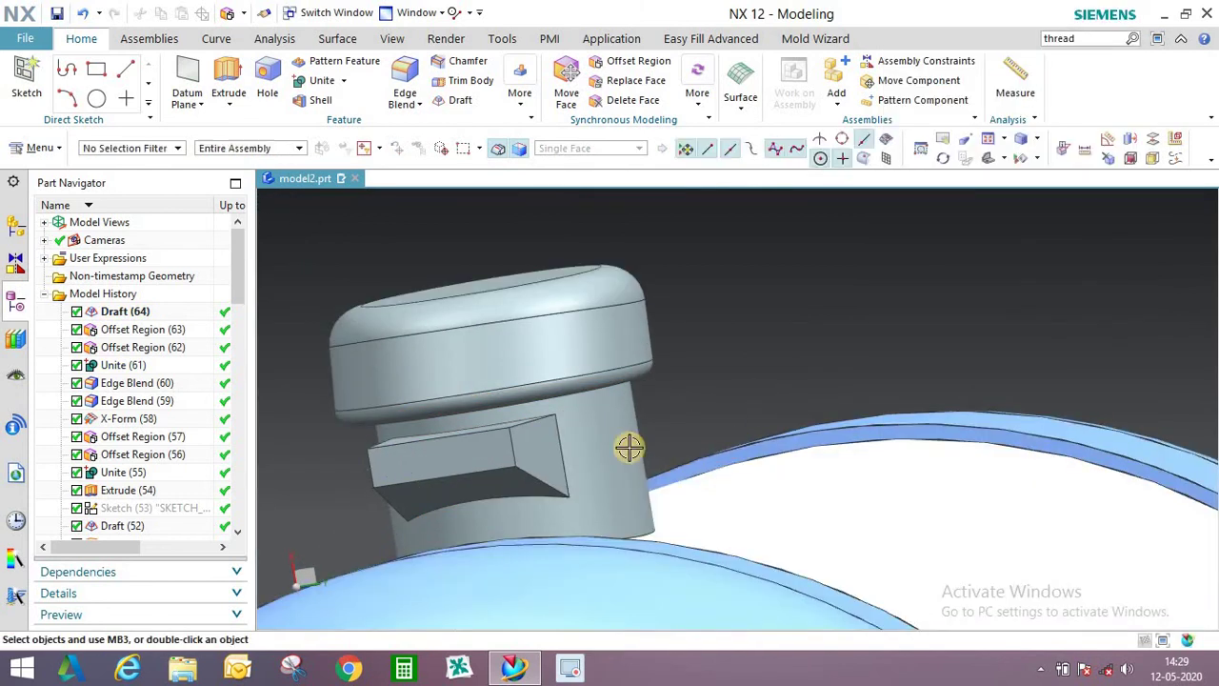
Shell the tap body to a 1 mm wall thickness, opening the end face of the spout block.
scroll(587, 414, "down", 3)
middle_click_drag(588, 414, 465, 156)
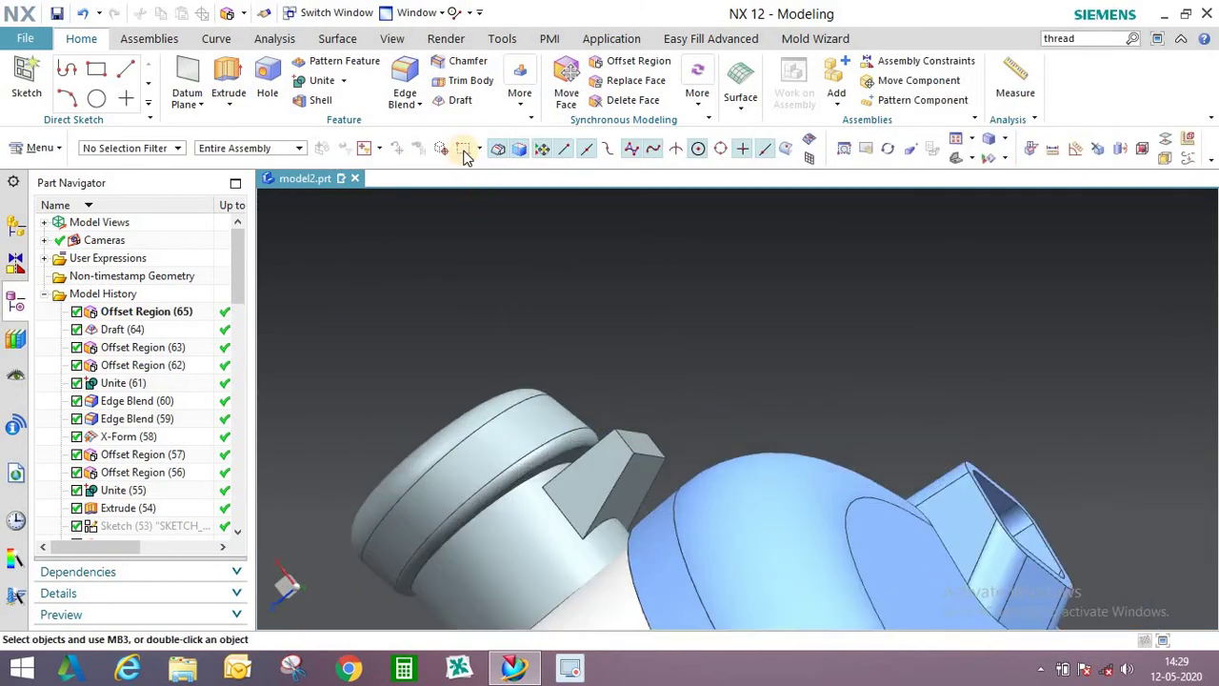
left_click(320, 100)
middle_click_drag(654, 499, 638, 433)
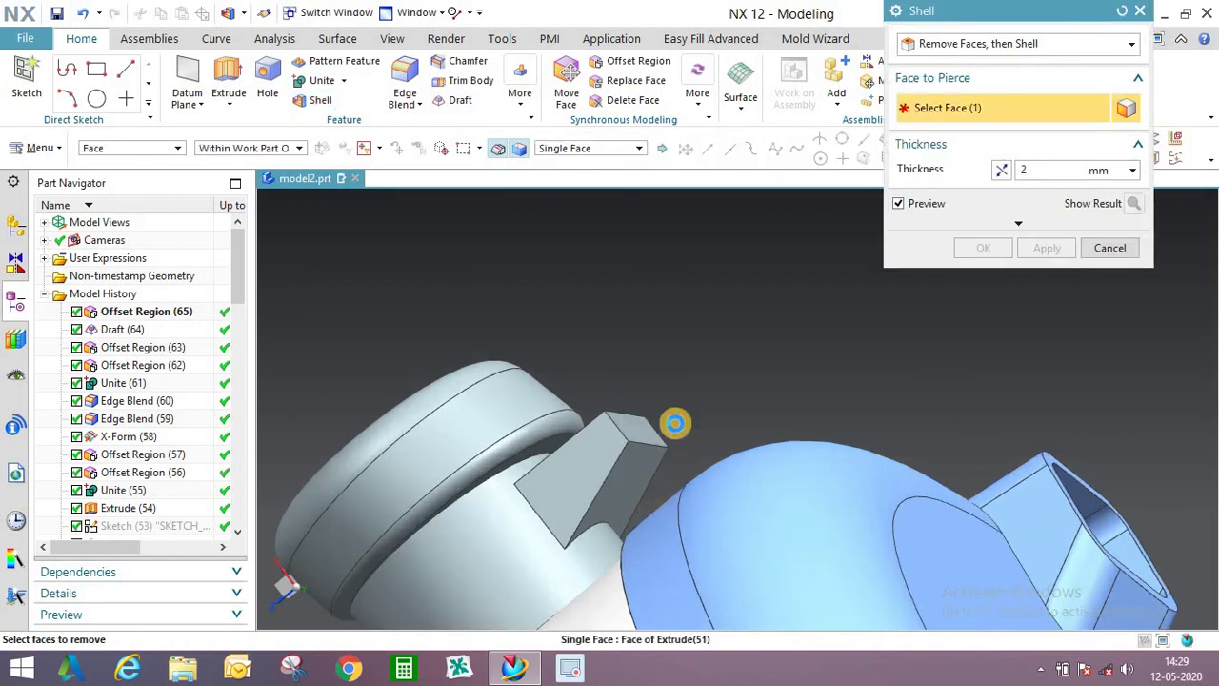
left_click(667, 427)
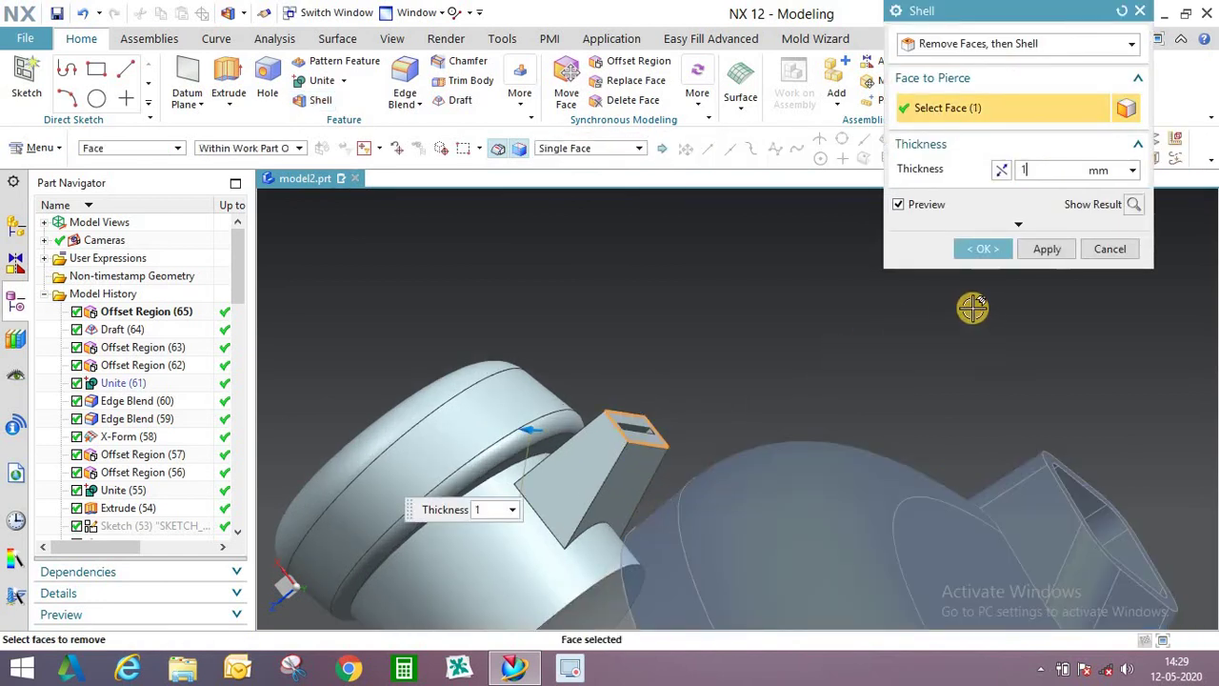
middle_click(875, 301)
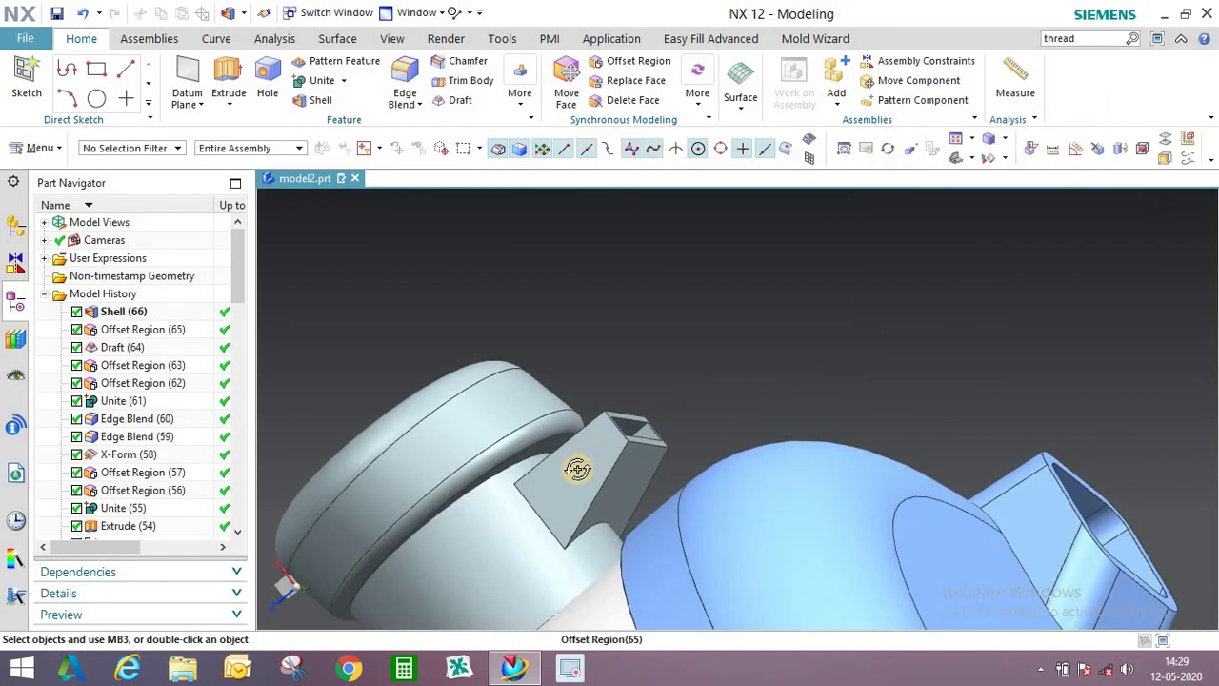
middle_click_drag(574, 463, 572, 333)
left_click(327, 84)
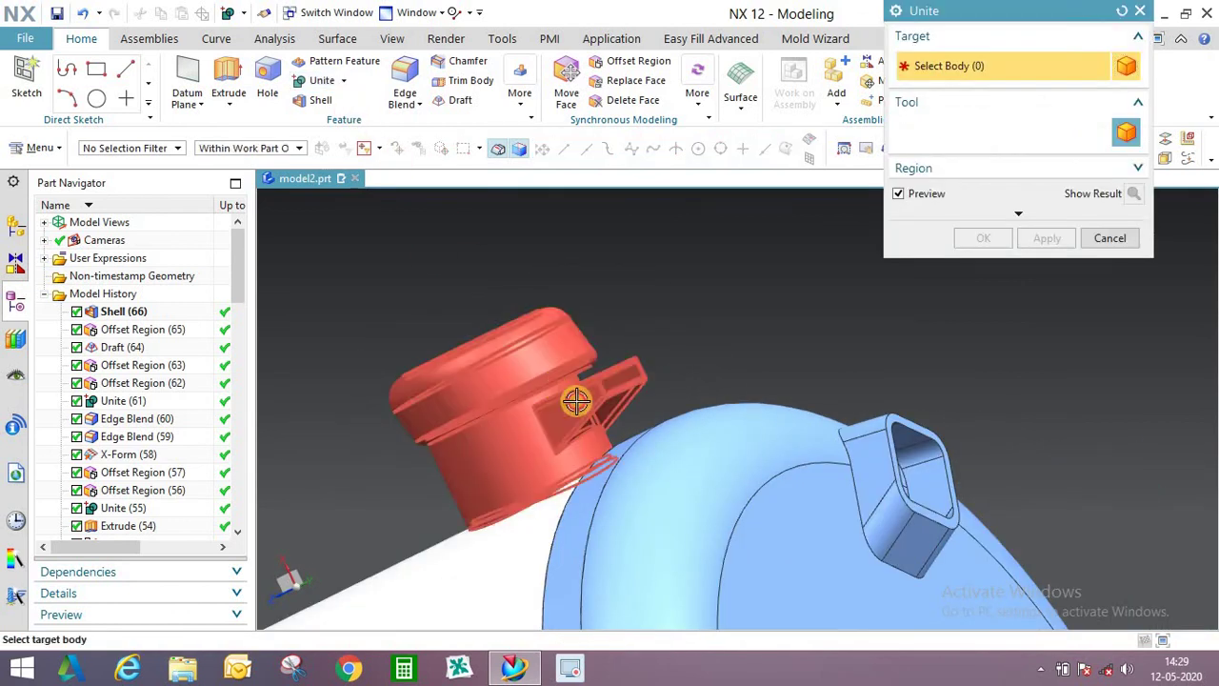
left_click(555, 380)
left_click(1087, 239)
Start editing the object display of the container model, opening the object selection.
scroll(578, 349, "down", 4)
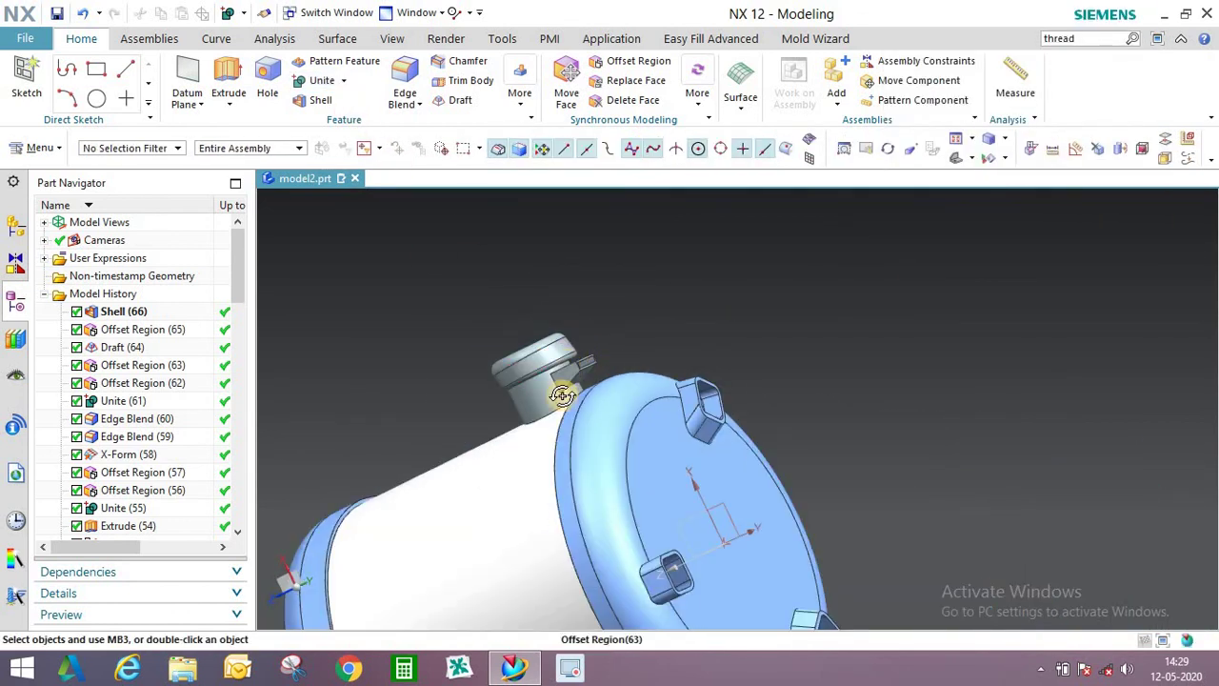
middle_click_drag(563, 394, 730, 501)
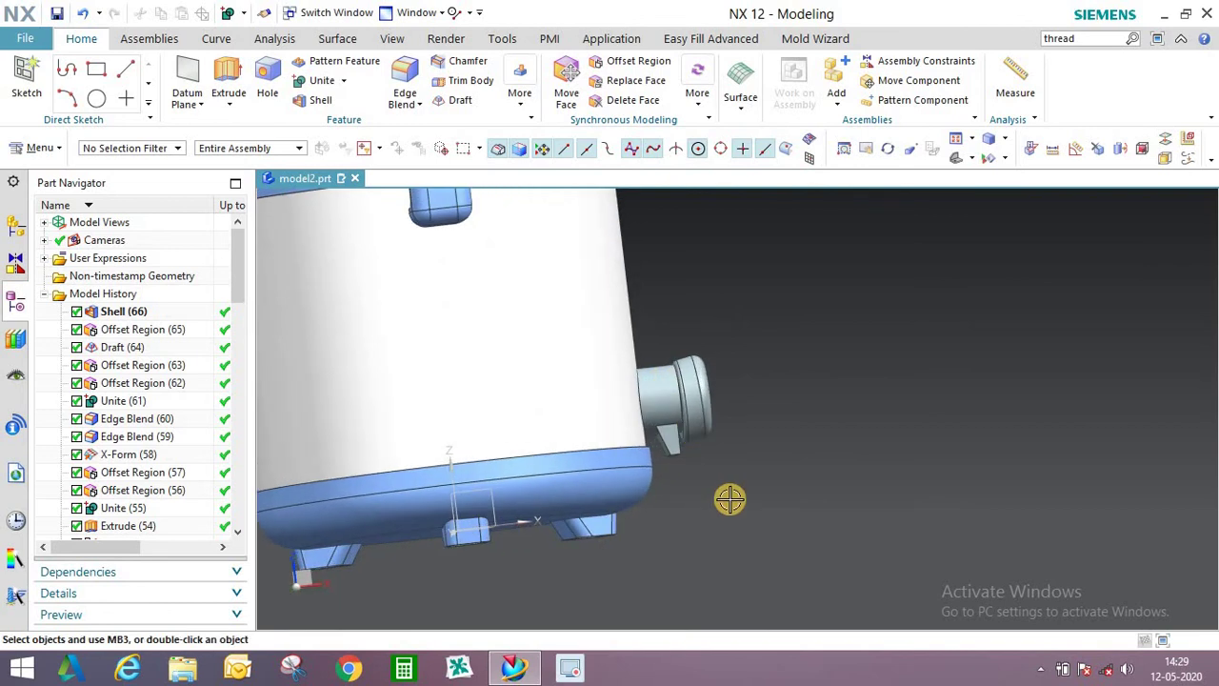
scroll(734, 490, "down", 2)
key("F8")
scroll(730, 455, "down", 1)
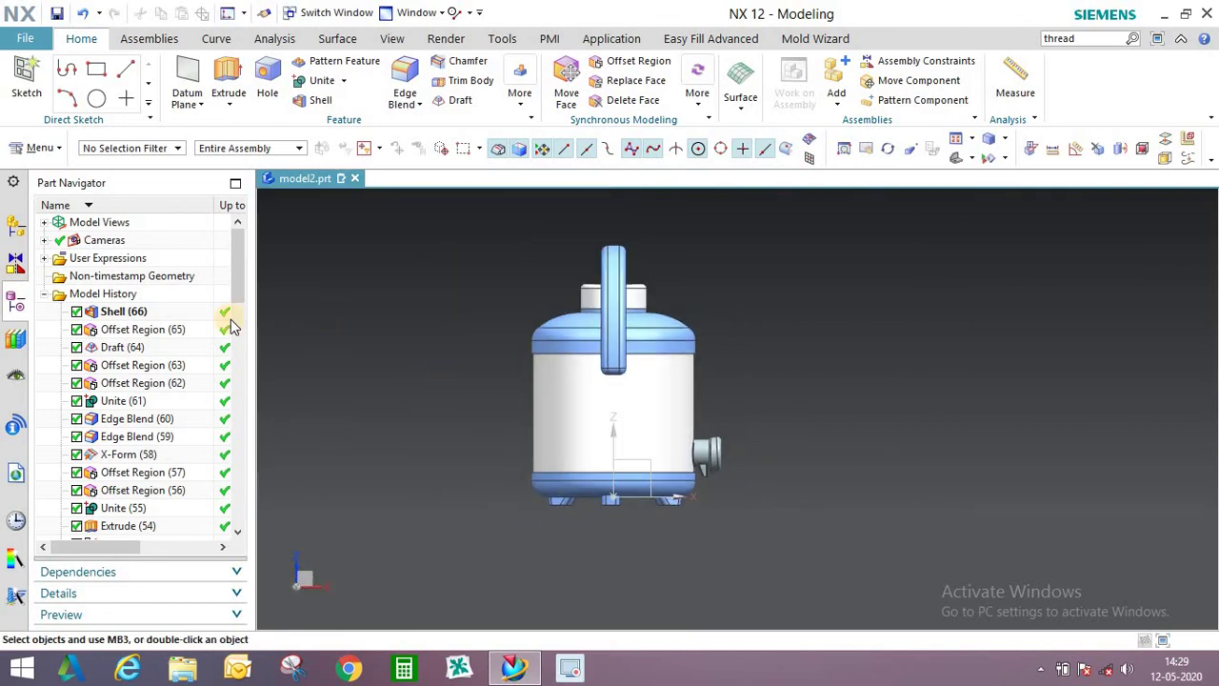
middle_click_drag(635, 400, 759, 381)
key("ctrl+j")
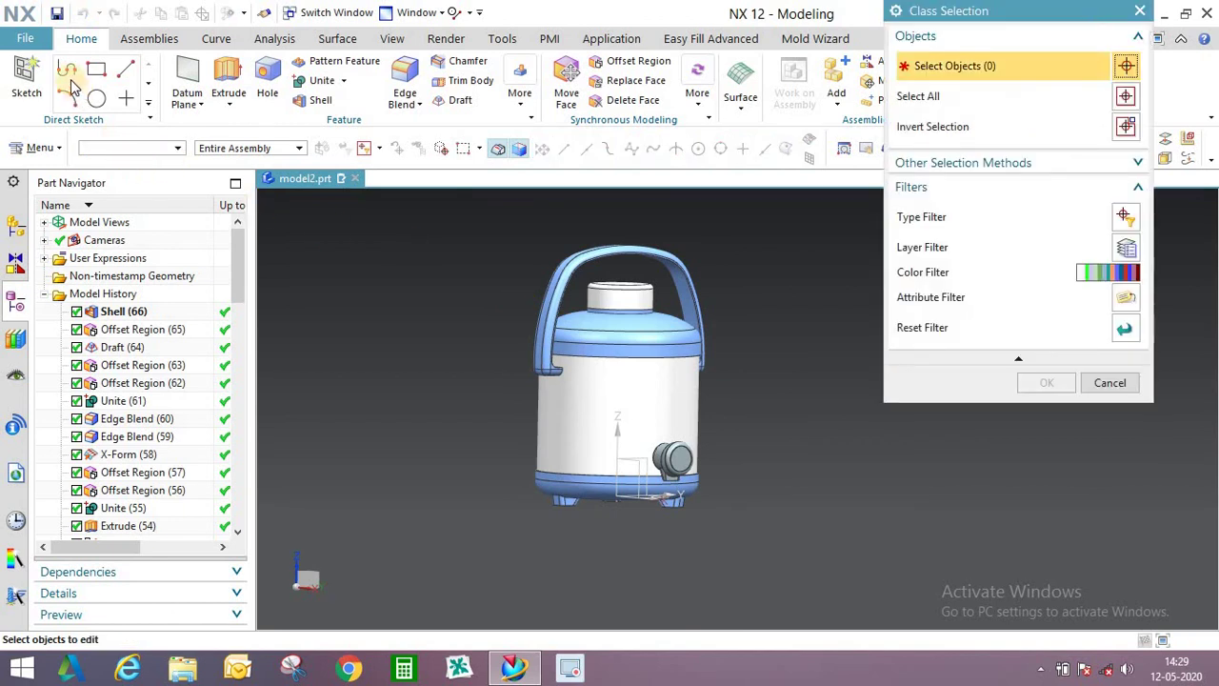